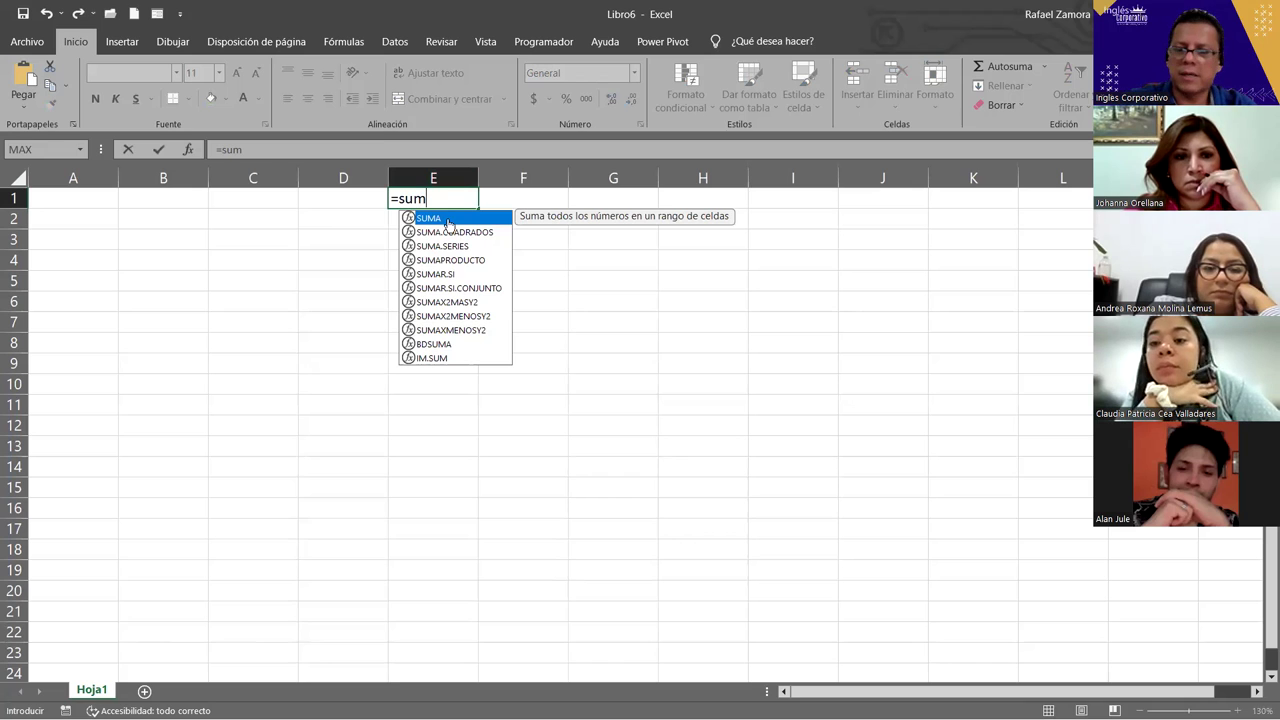
# Insert the SUMA function in cell E1 from the formula suggestions, retrying from the partial name SU, and discard the entry
pyautogui.doubleClick(448, 219)
pyautogui.press('BackSpace')
pyautogui.press('BackSpace')
pyautogui.press('BackSpace')
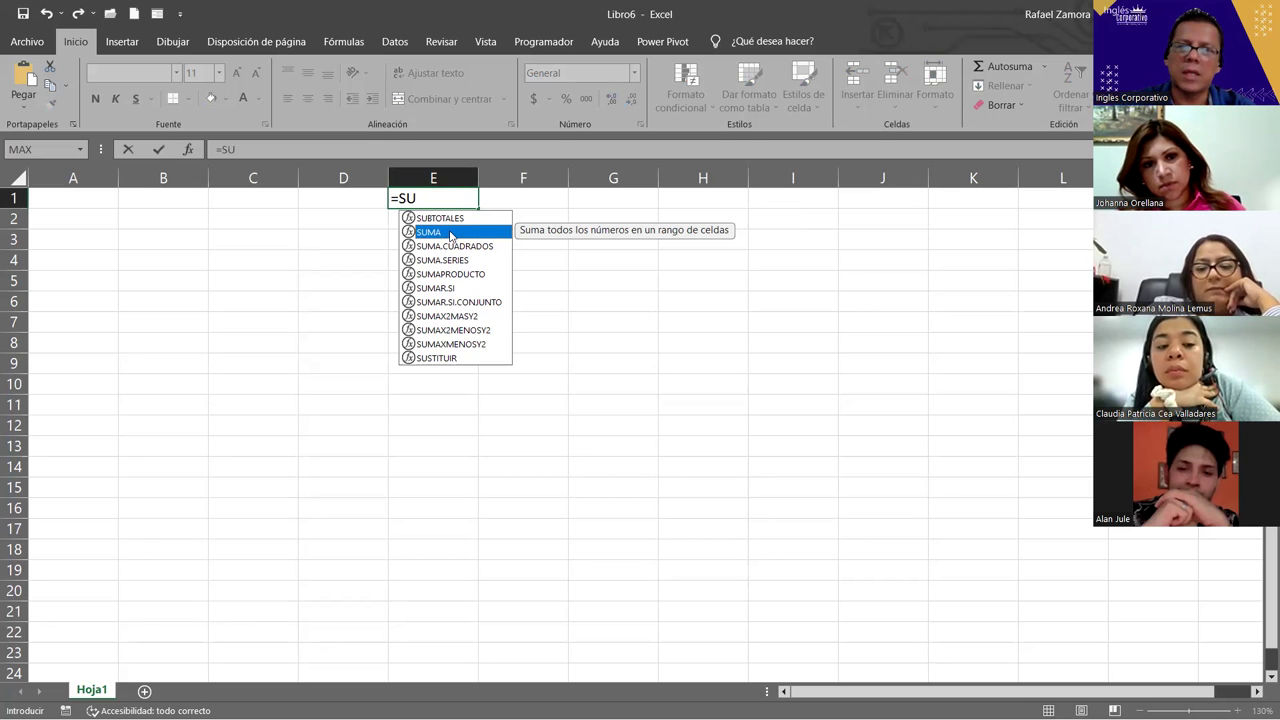
pyautogui.doubleClick(450, 232)
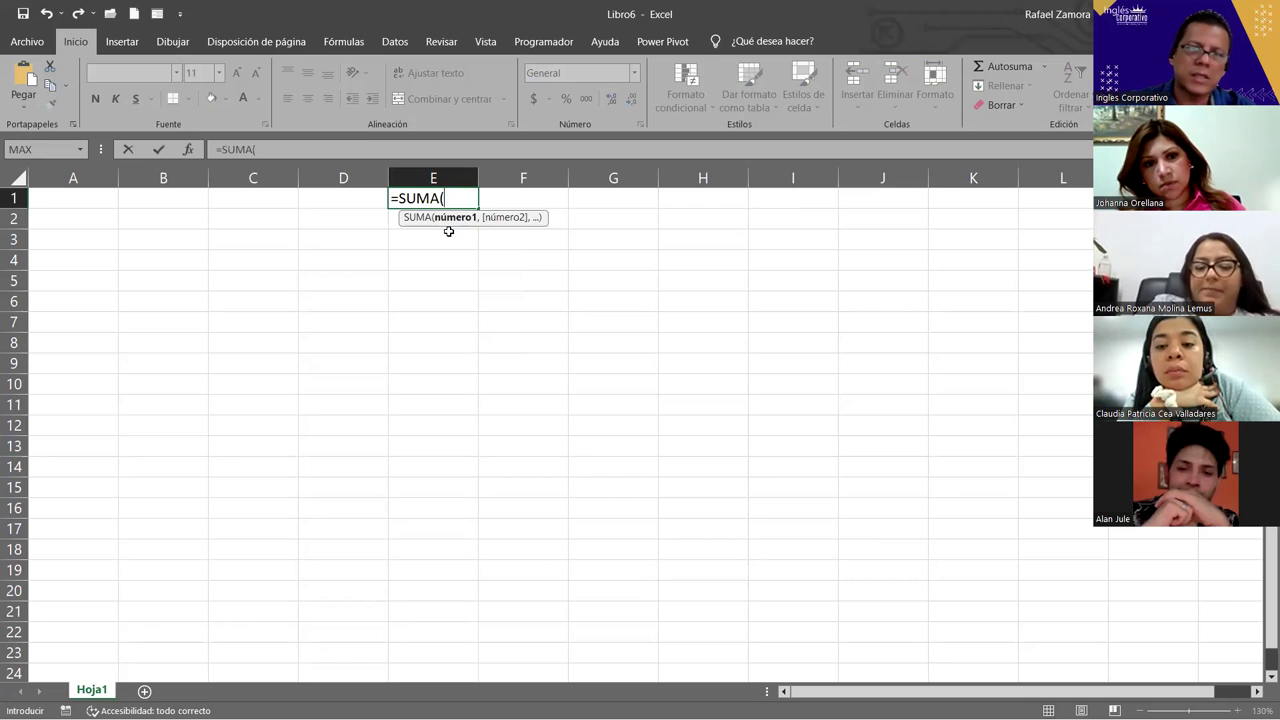
pyautogui.press('BackSpace')
pyautogui.press('BackSpace')
pyautogui.press('BackSpace')
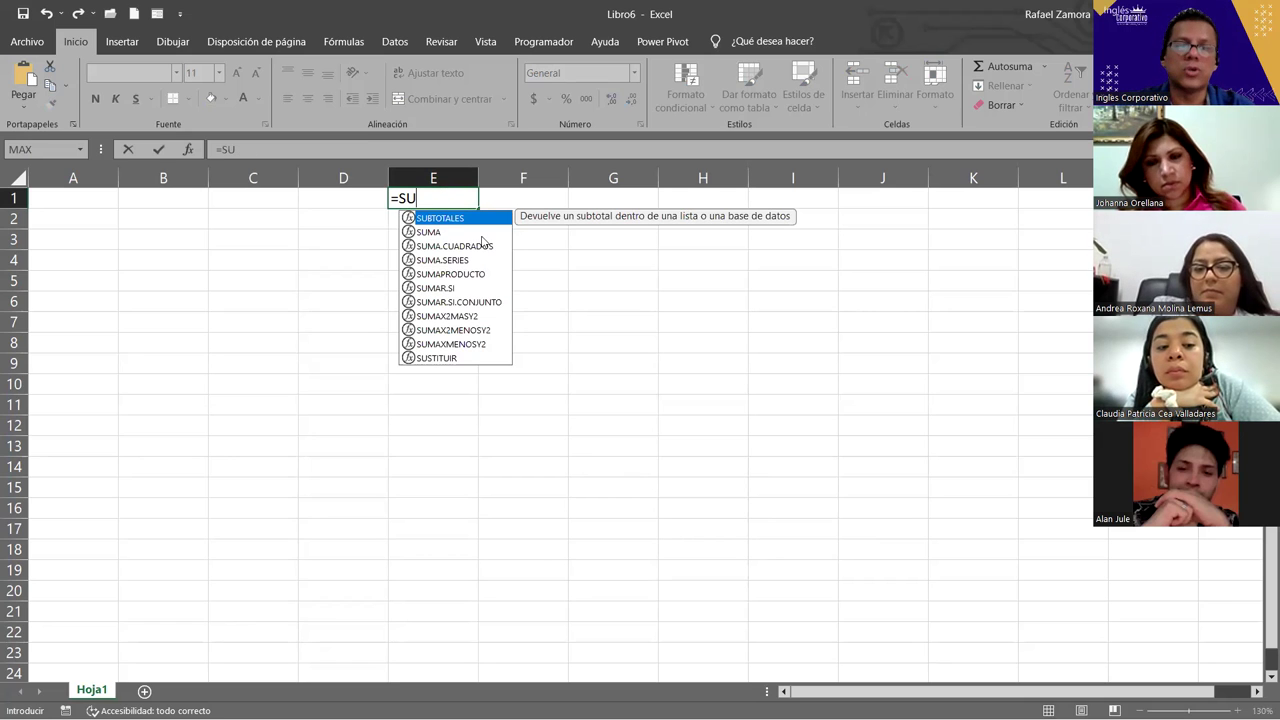
pyautogui.click(428, 233)
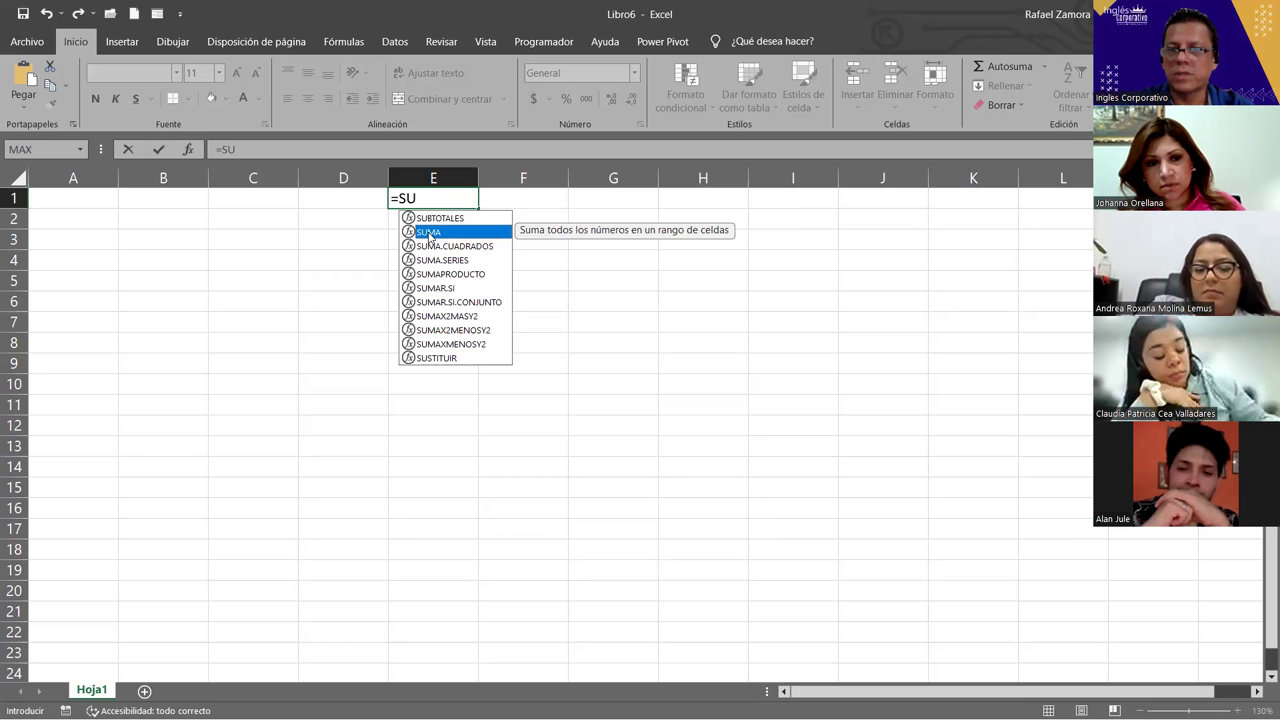
pyautogui.doubleClick(428, 231)
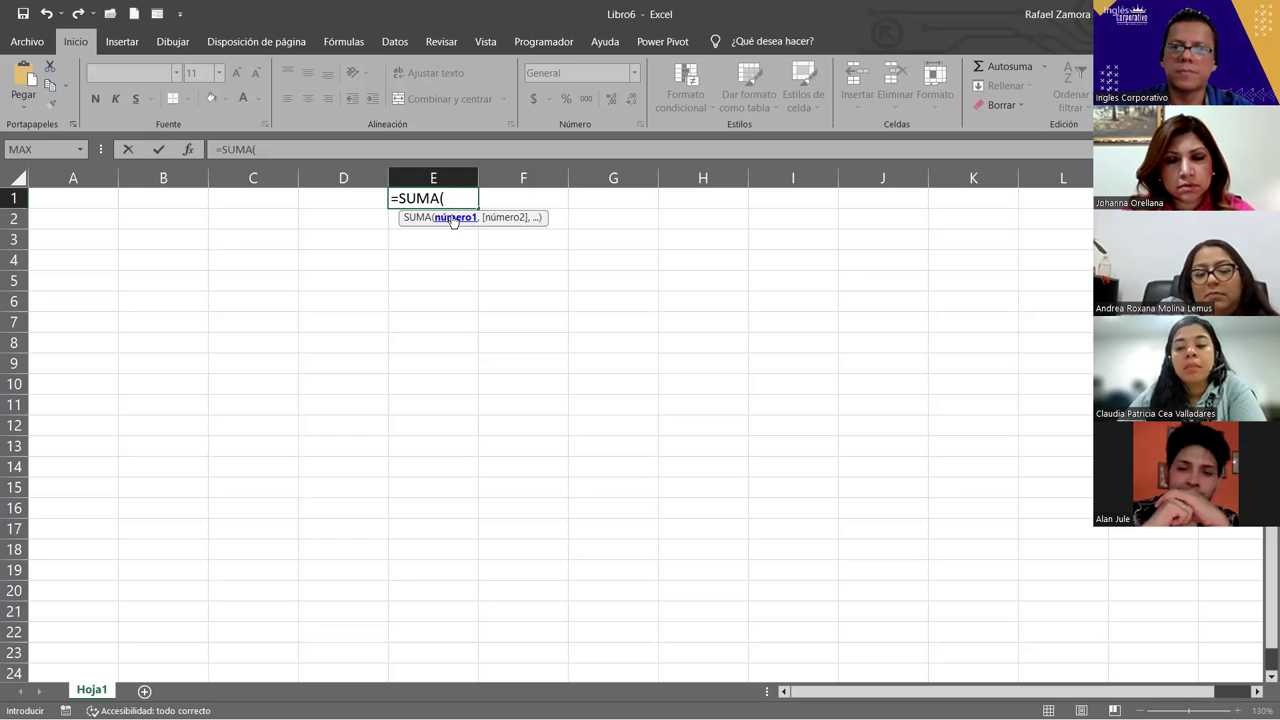
pyautogui.press('Escape')
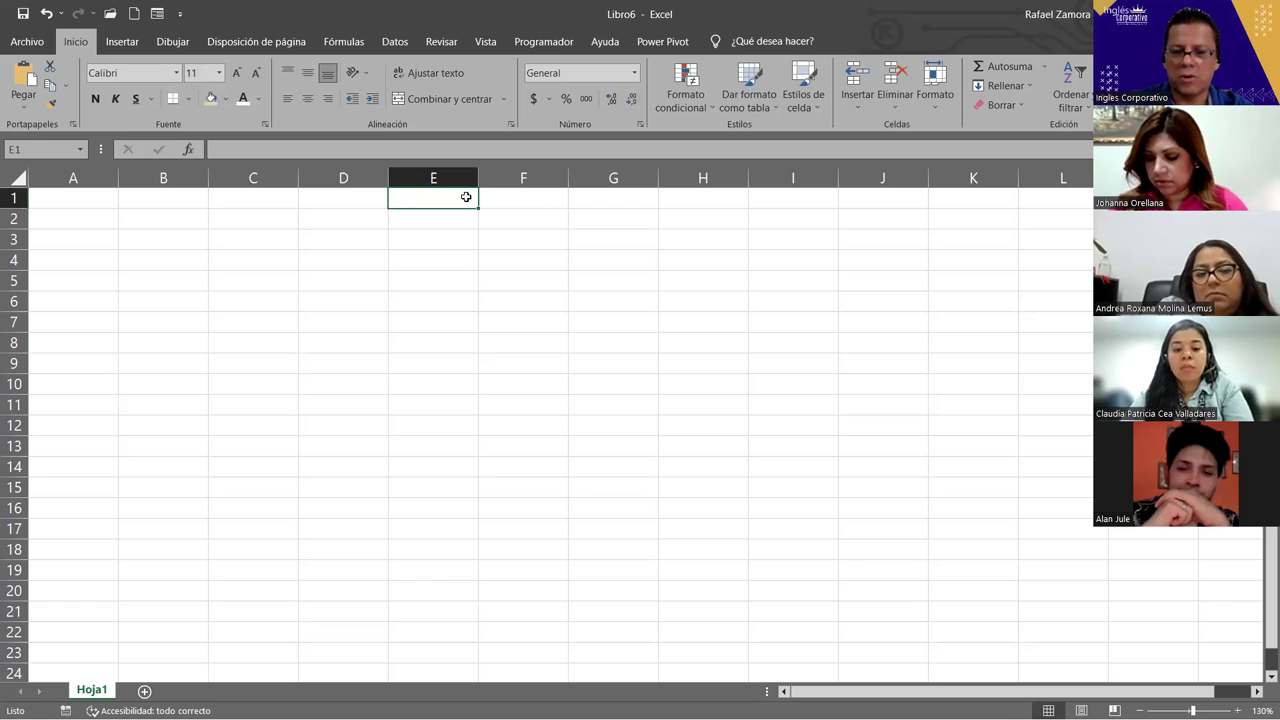
# Begin a formula in cell E1 with the HOY function, completing its name from the suggestions
pyautogui.doubleClick(466, 197)
pyautogui.write('(')
pyautogui.press('BackSpace')
pyautogui.write(')')
pyautogui.press('BackSpace')
pyautogui.write('=')
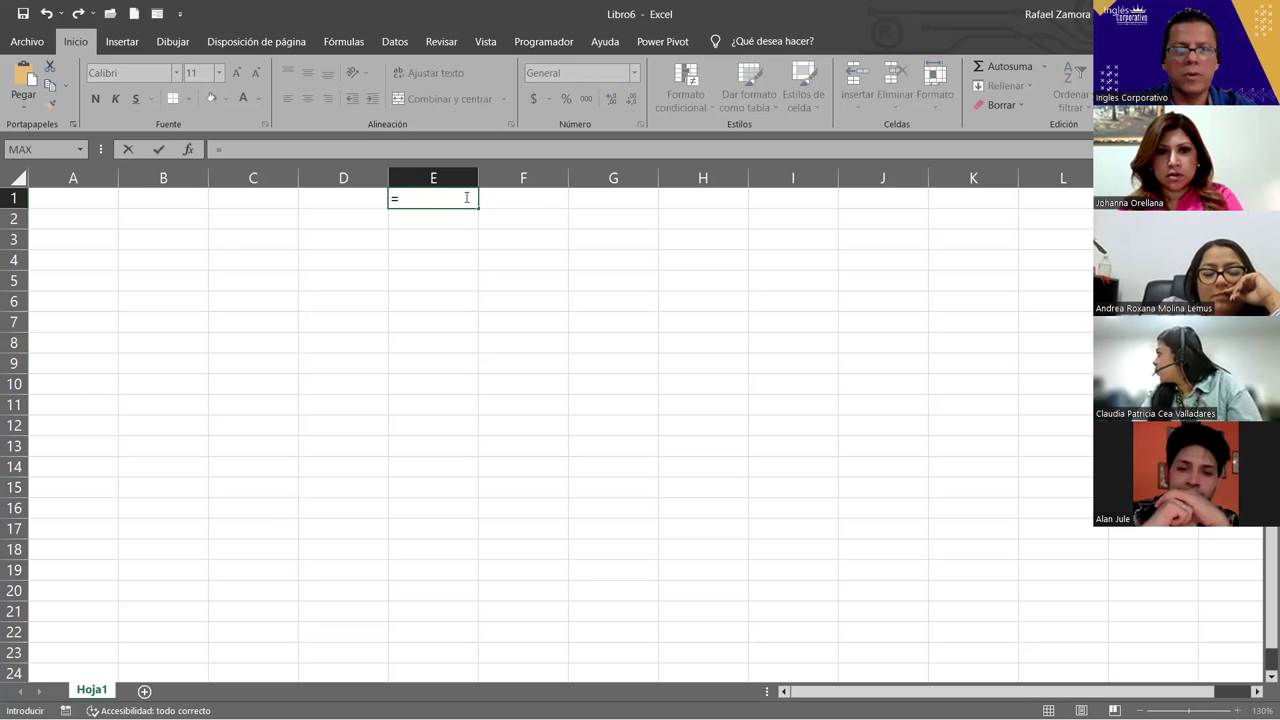
pyautogui.write('ho')
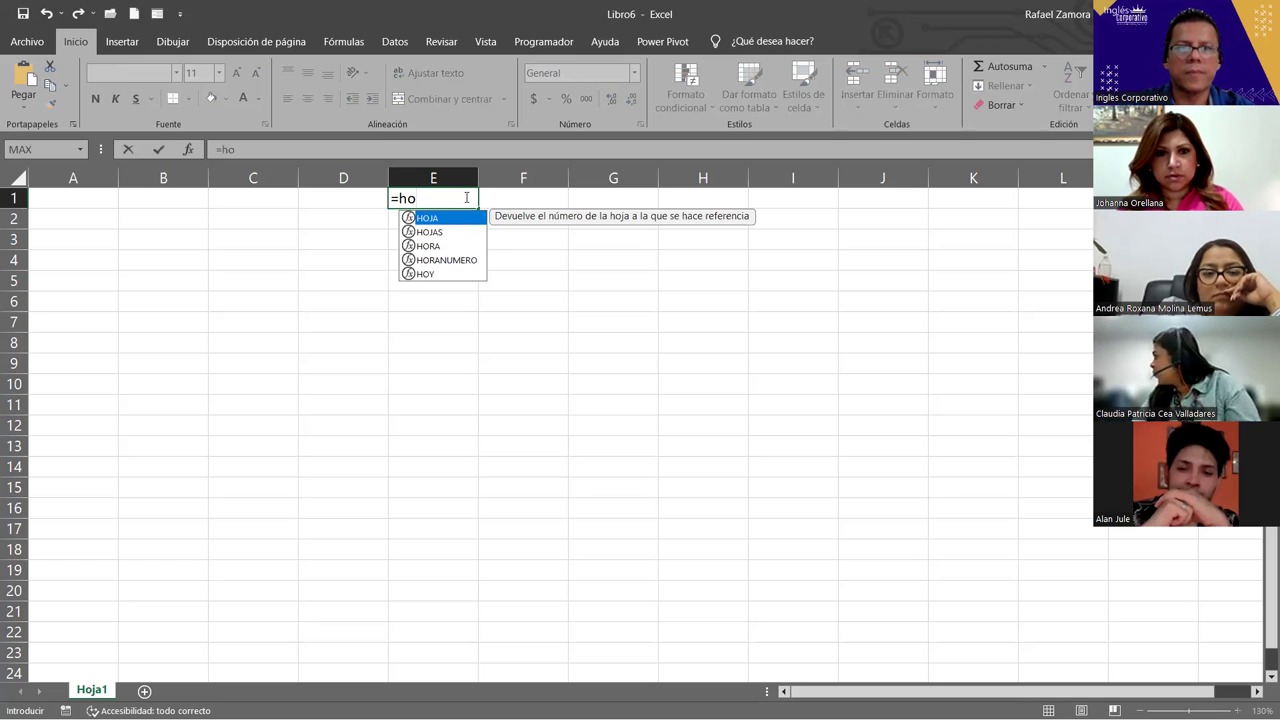
pyautogui.write('o')
pyautogui.press('BackSpace')
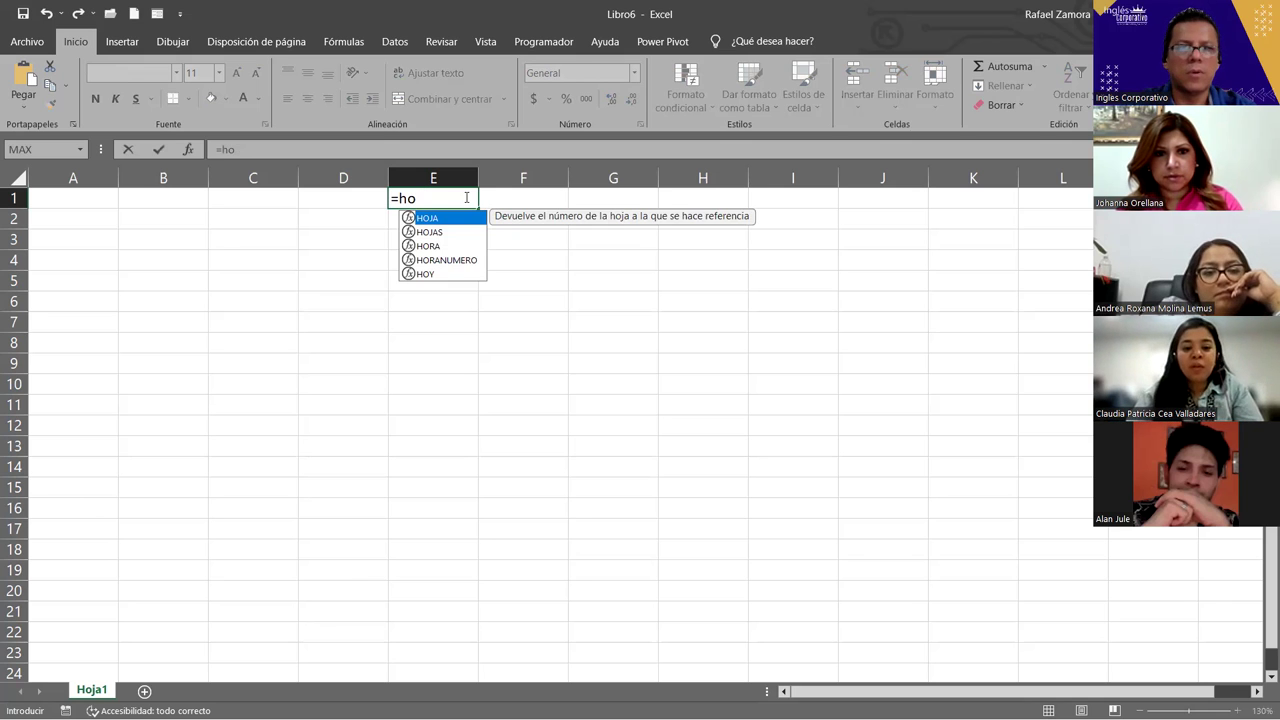
pyautogui.write('y')
pyautogui.press('Tab')
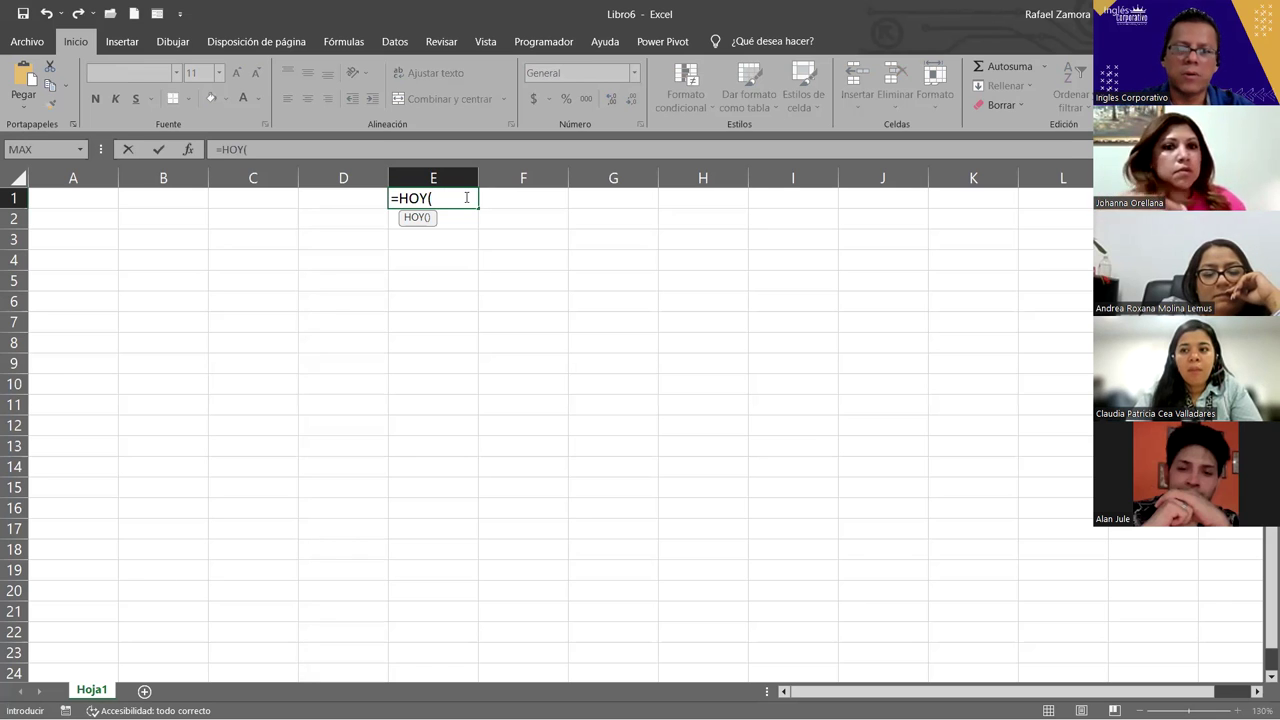
# Replace HOY with the AHORA function in cell E1's formula, completing its name from the suggestions
pyautogui.press('BackSpace')
pyautogui.press('BackSpace')
pyautogui.press('BackSpace')
pyautogui.press('BackSpace')
pyautogui.write('aho')
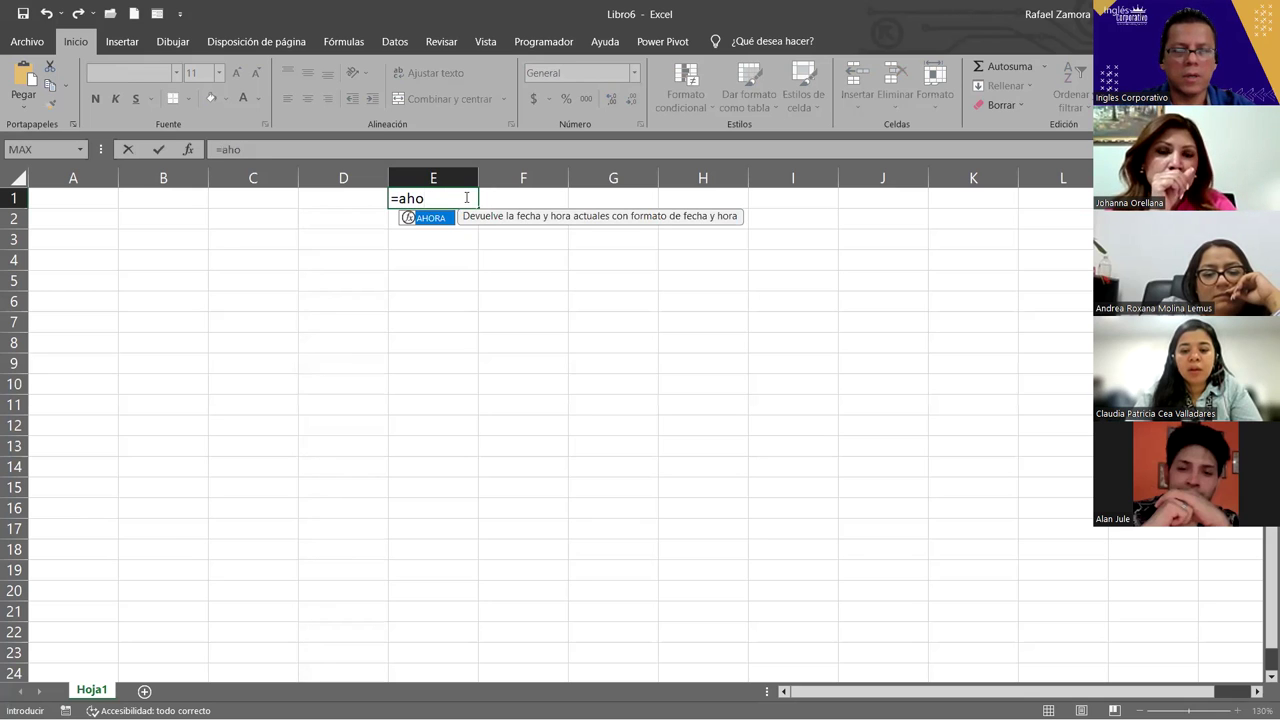
pyautogui.press('Tab')
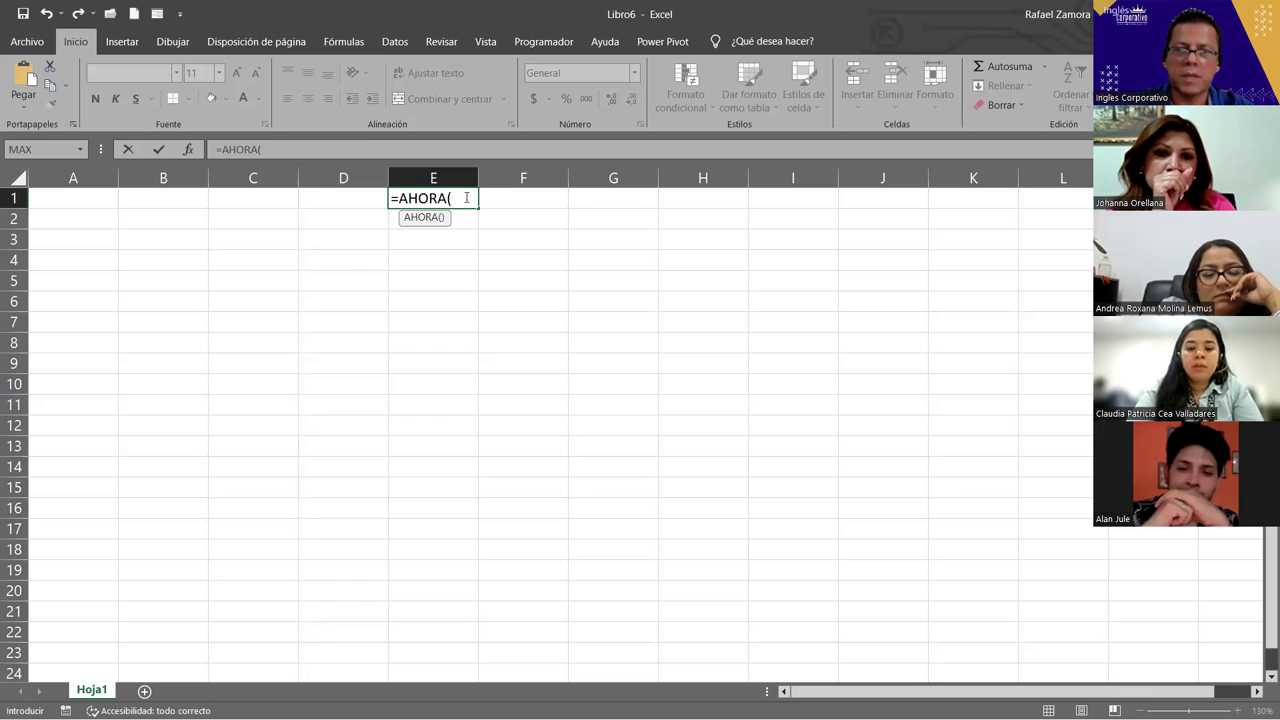
# Replace AHORA with the SUMA function in cell E1's formula
pyautogui.press('BackSpace')
pyautogui.press('BackSpace')
pyautogui.press('BackSpace')
pyautogui.press('BackSpace')
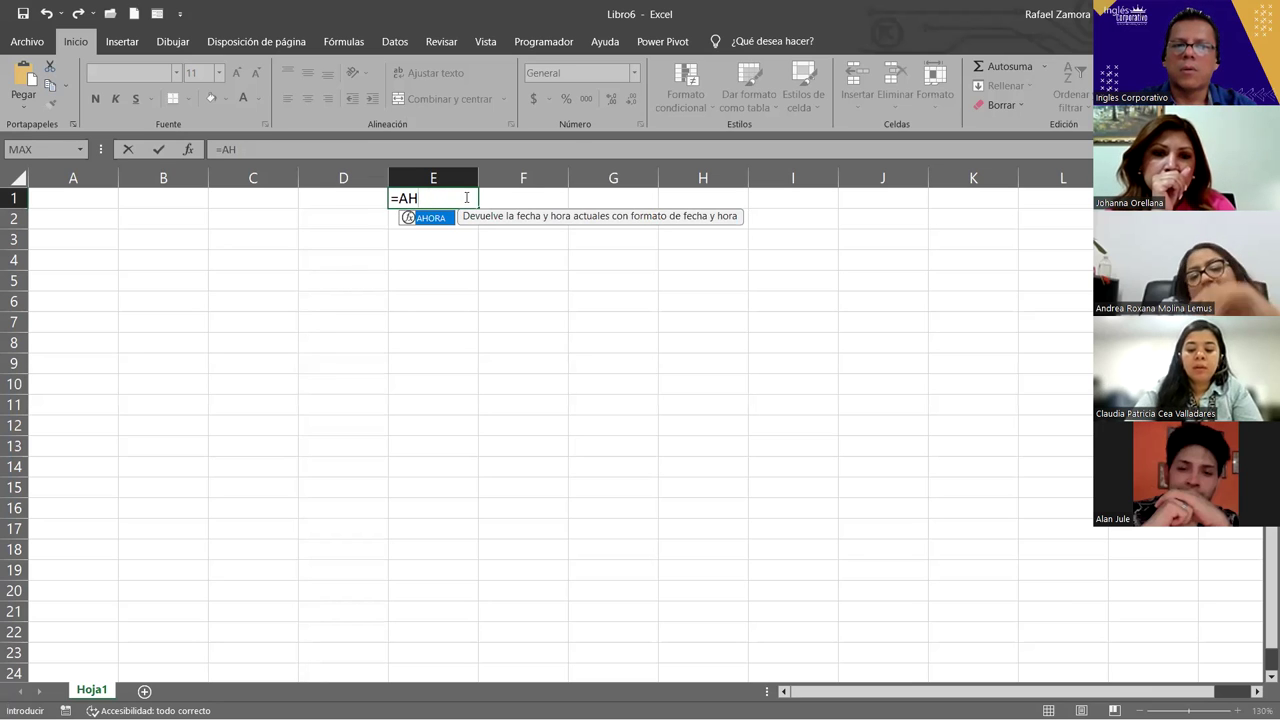
pyautogui.press('BackSpace')
pyautogui.press('BackSpace')
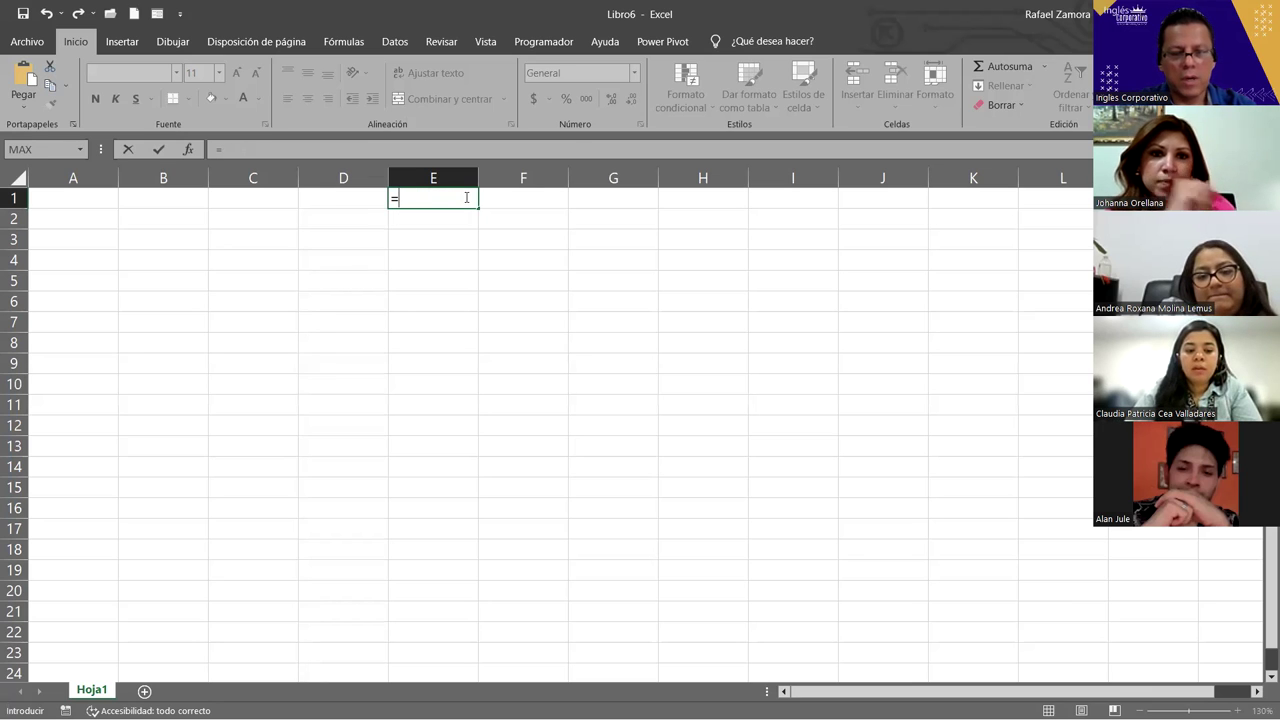
pyautogui.write('suma')
pyautogui.press('Tab')
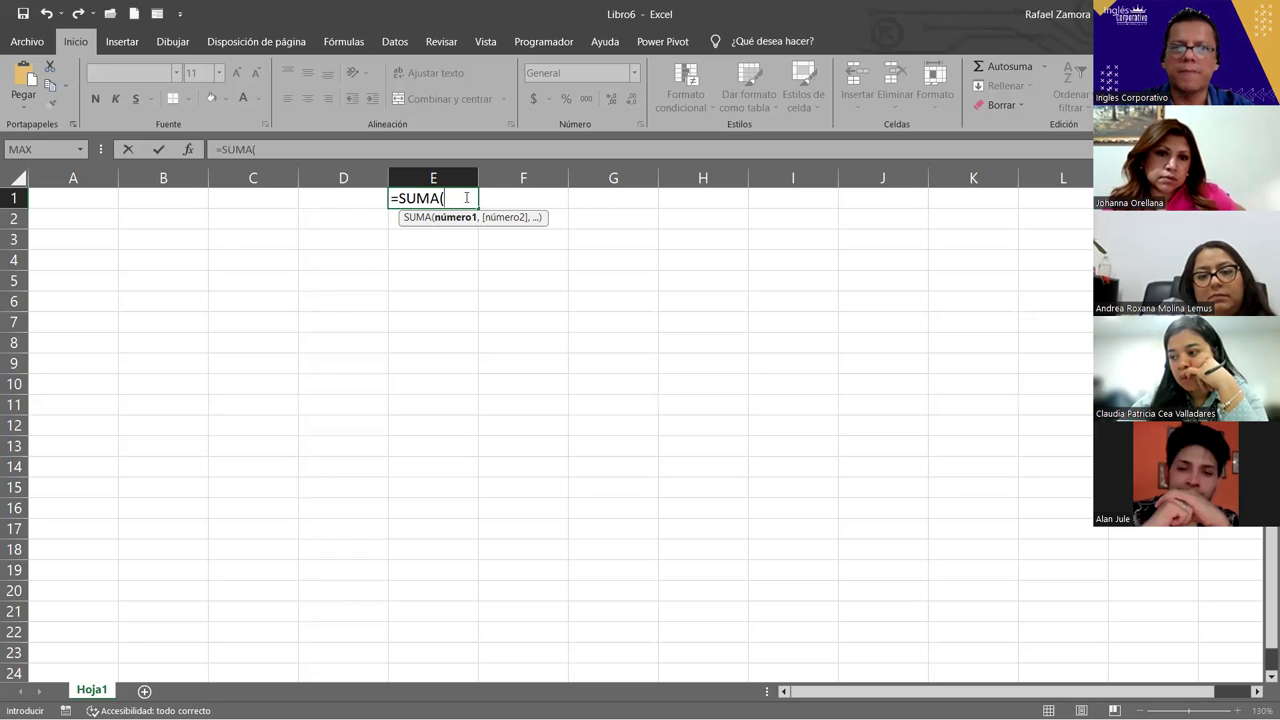
# Give the SUMA formula in cell E1 the comma-separated arguments 10 and 25, and discard the entry
pyautogui.write('10')
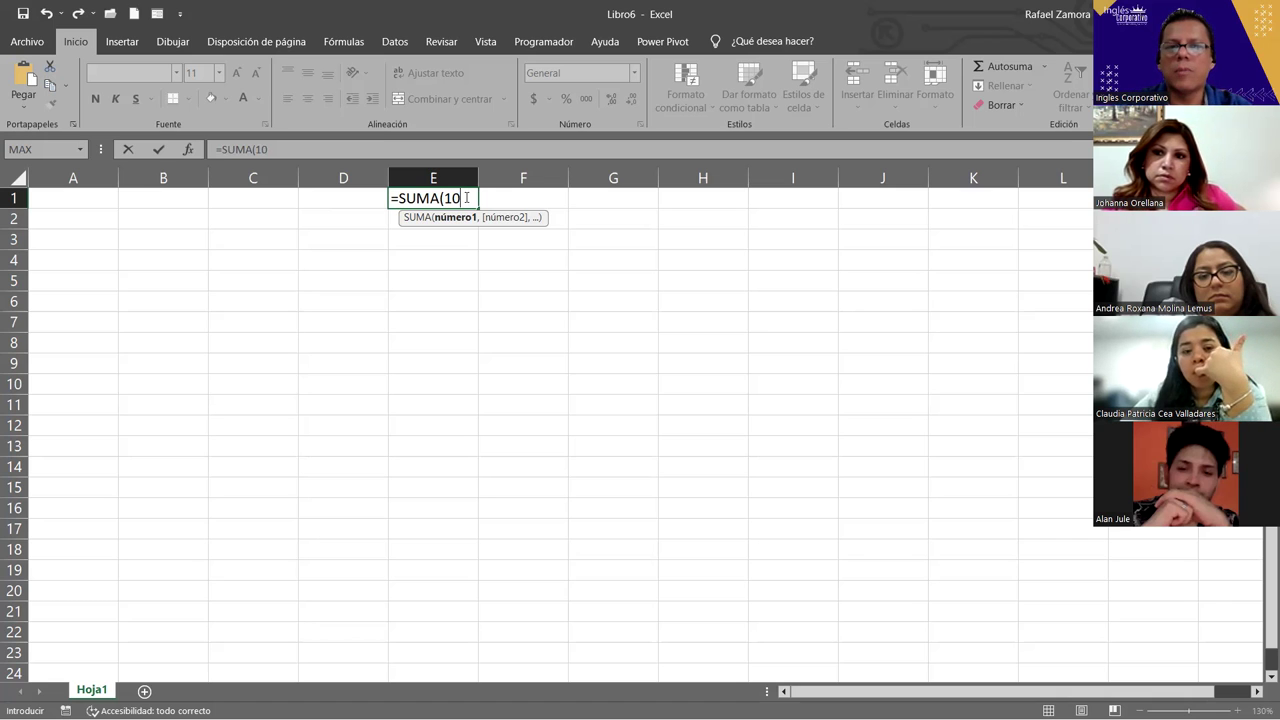
pyautogui.write(',')
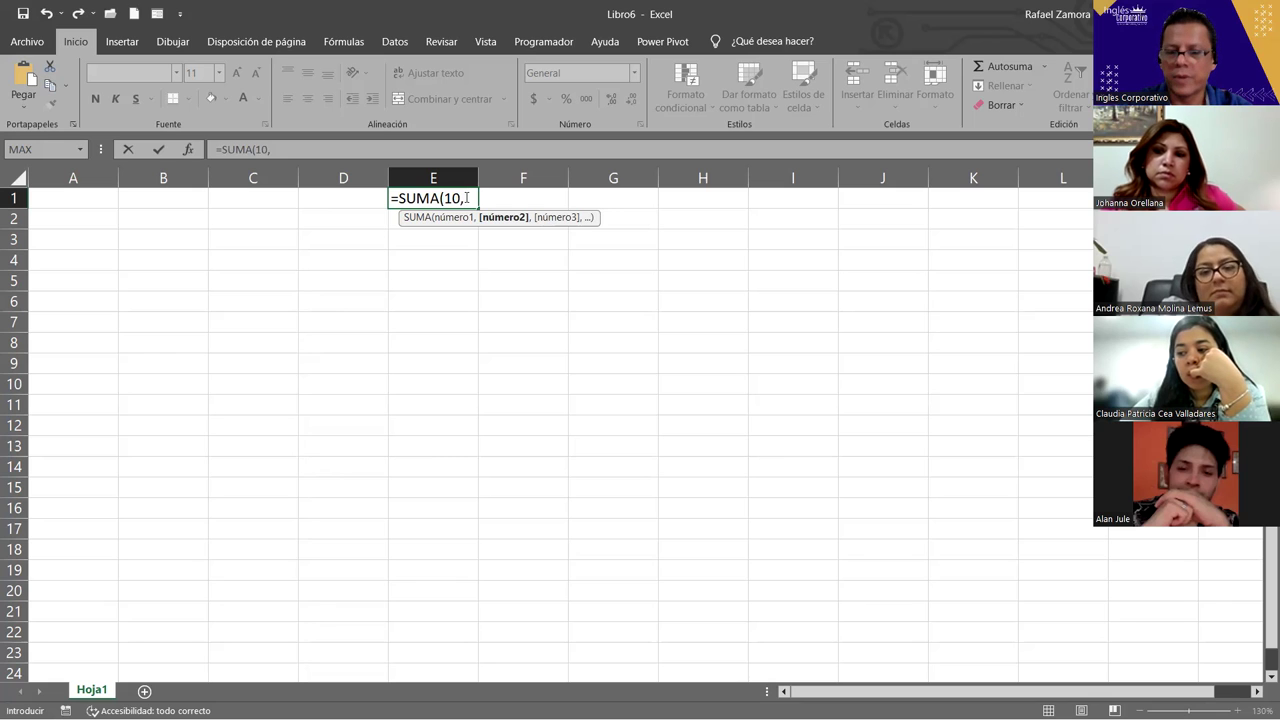
pyautogui.write('25')
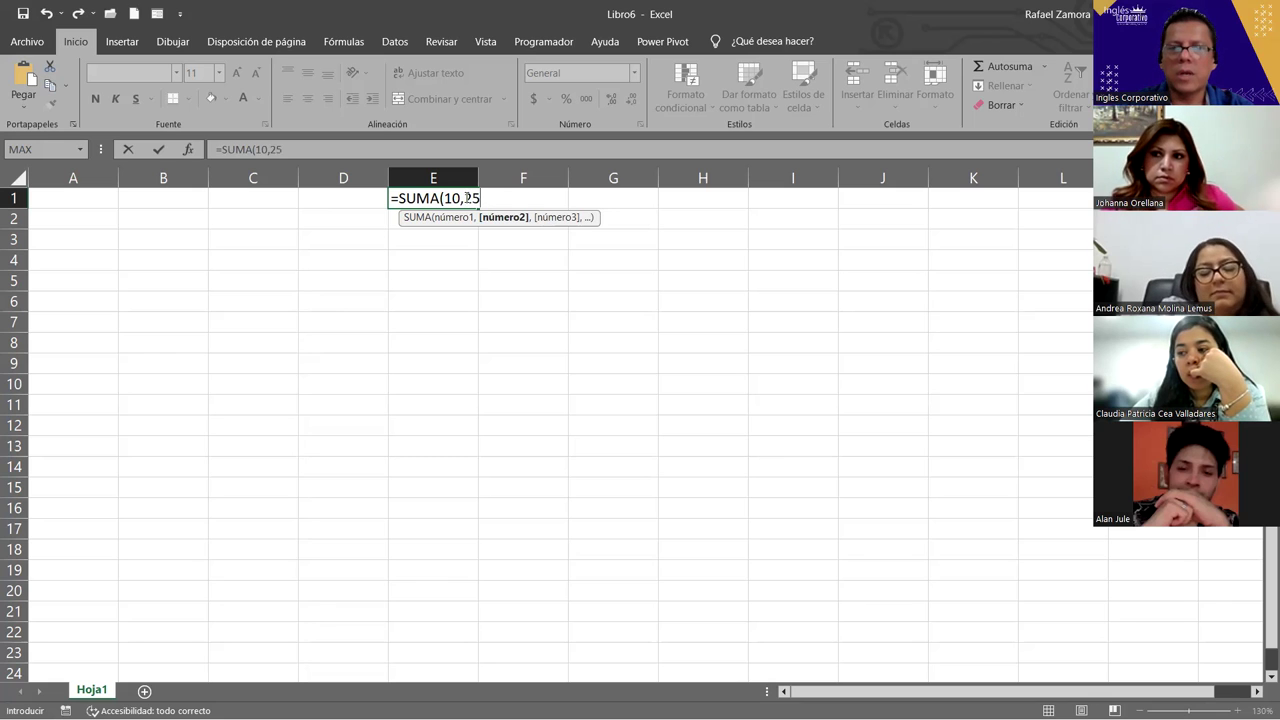
pyautogui.write(',')
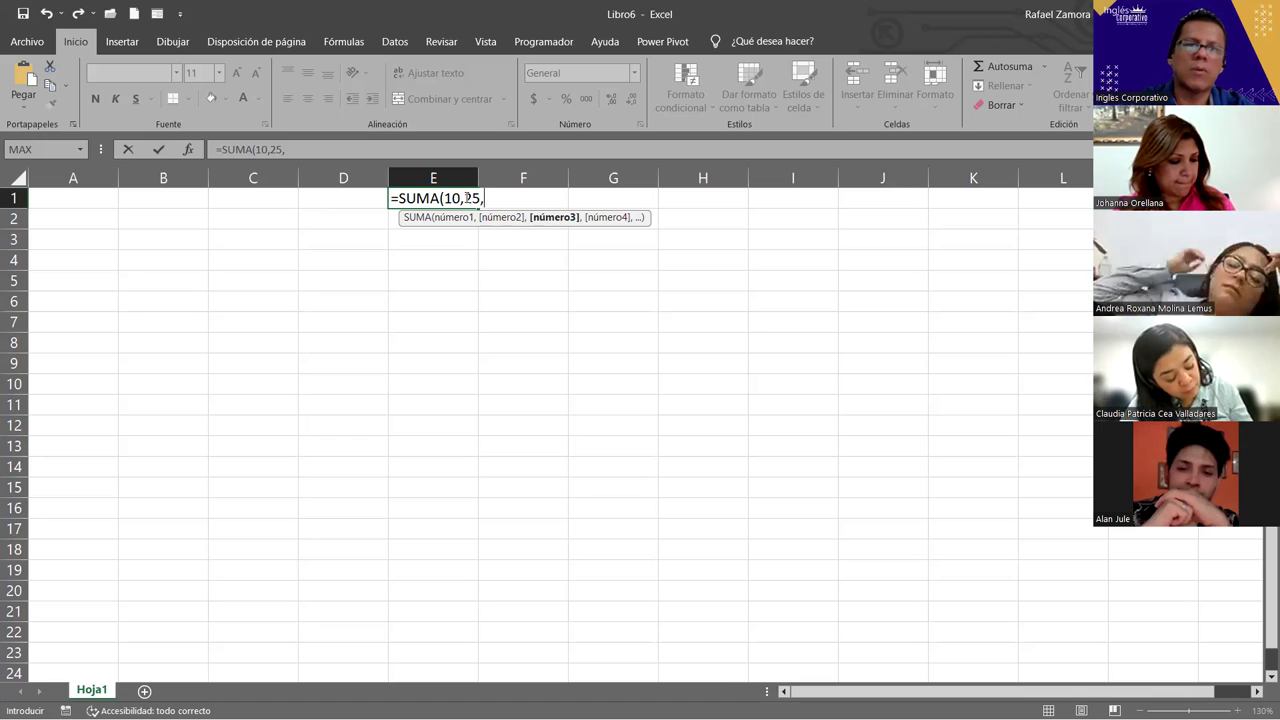
pyautogui.press('Escape')
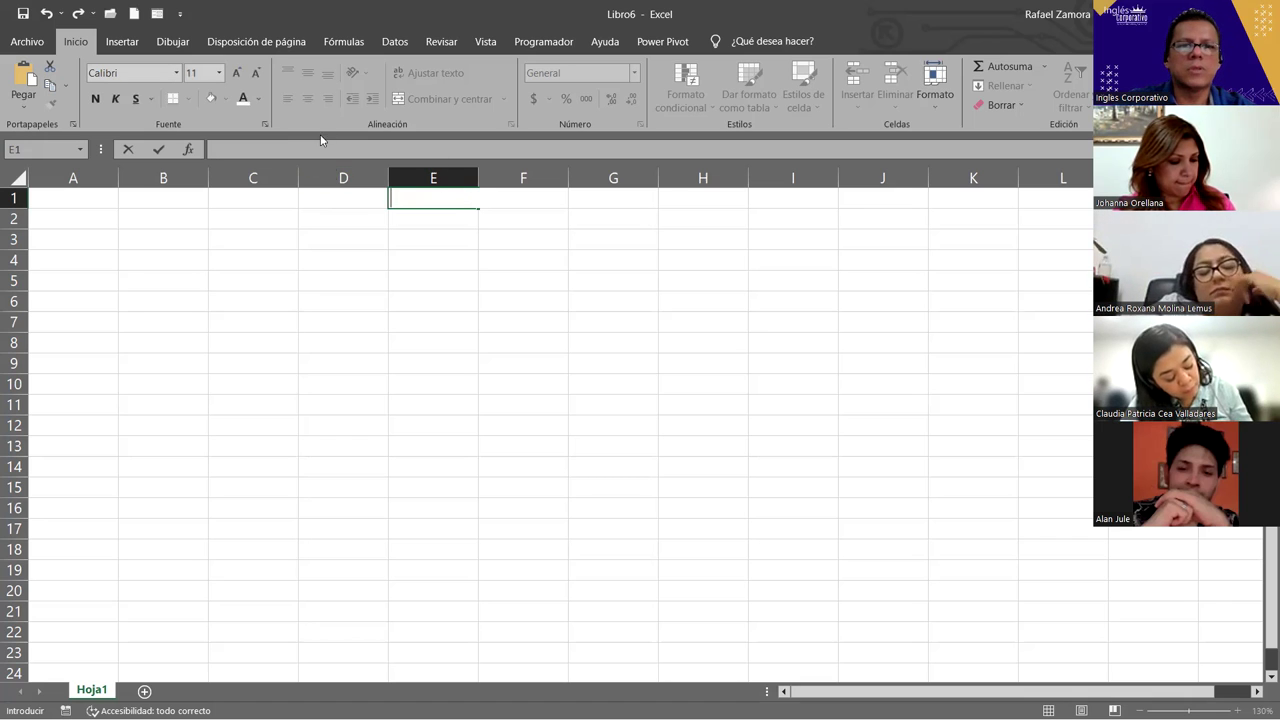
pyautogui.press('Escape')
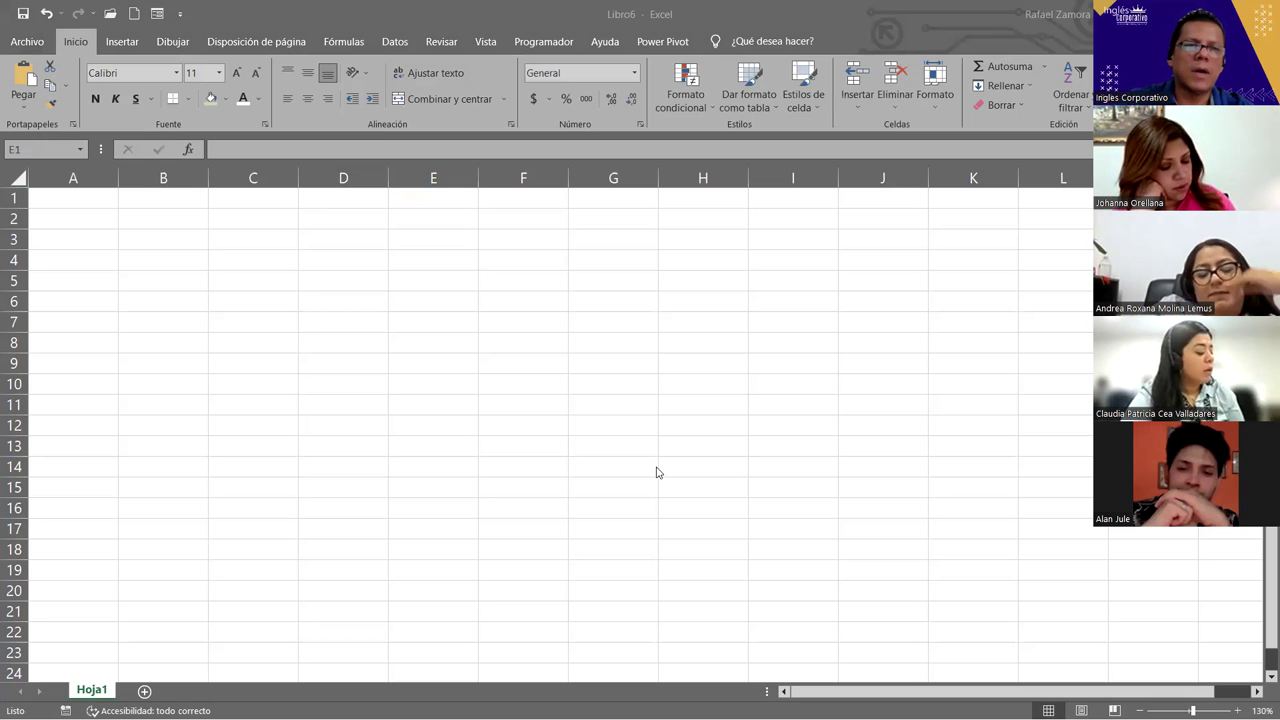
# Enter the function name MAX in cell B3
pyautogui.click(195, 245)
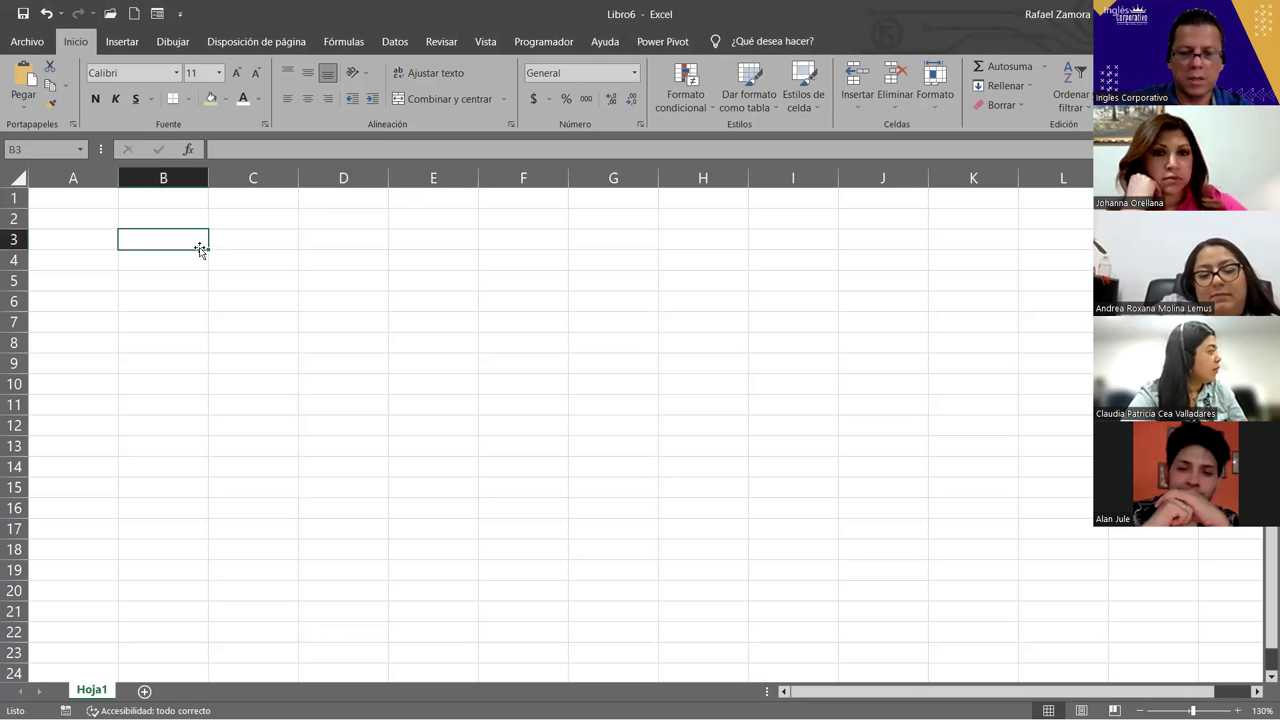
pyautogui.write('MAX')
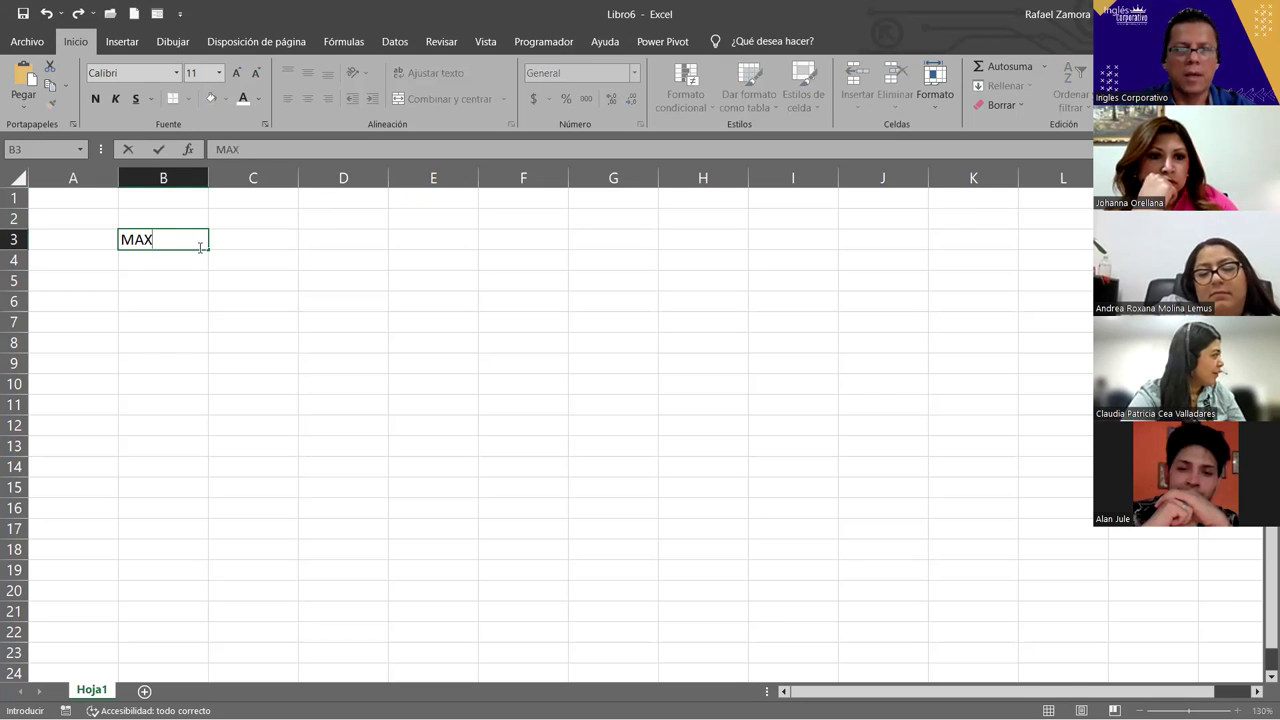
pyautogui.press('Return')
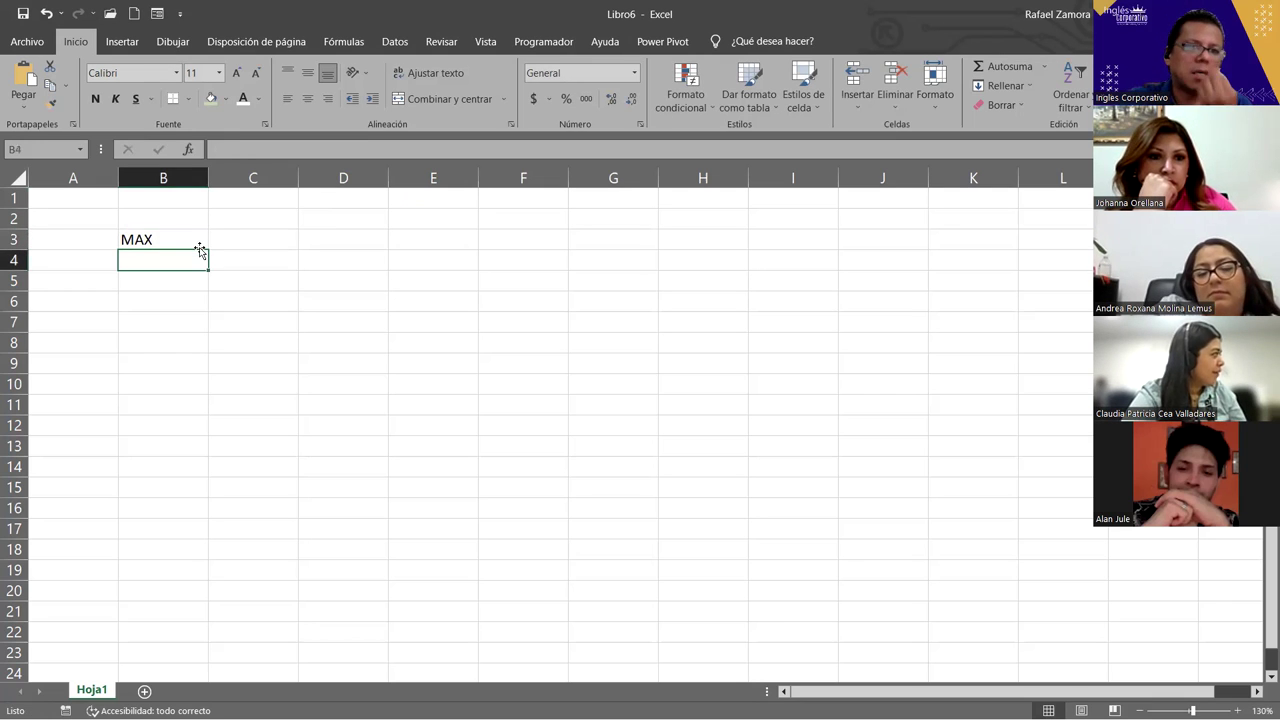
# Format the text of the whole column B in standard red and bold
pyautogui.click(164, 170)
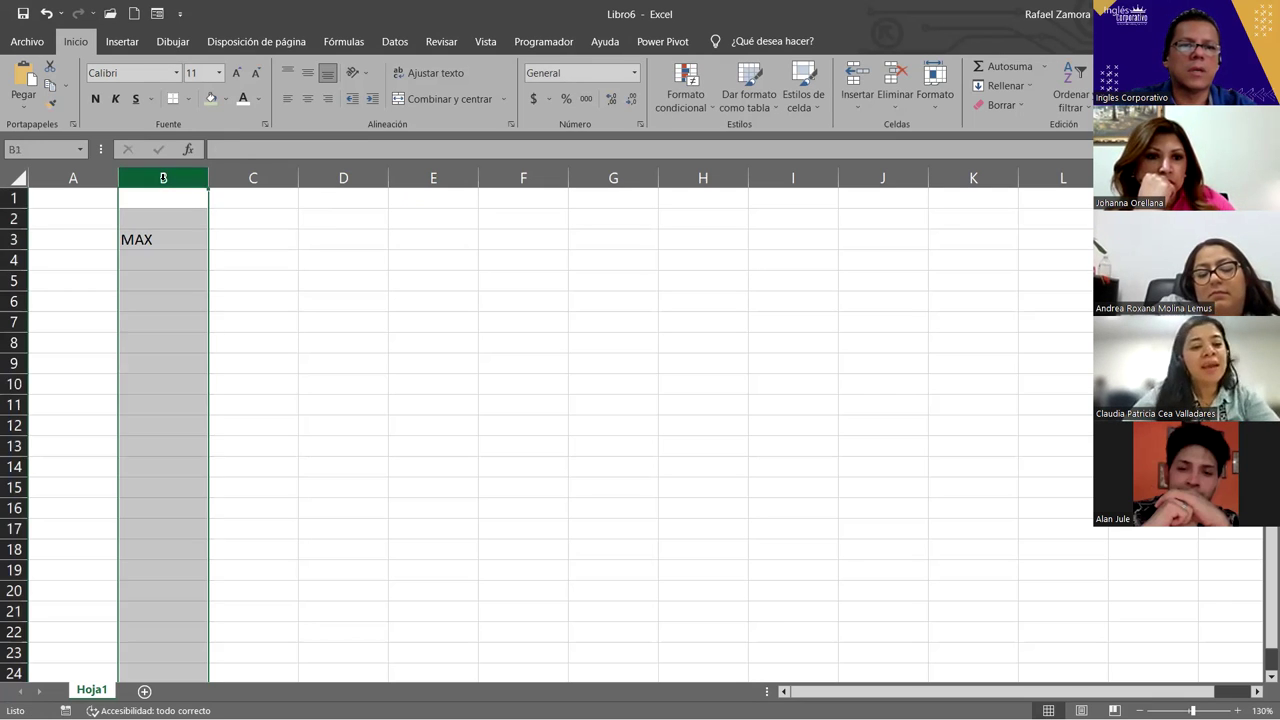
pyautogui.click(258, 98)
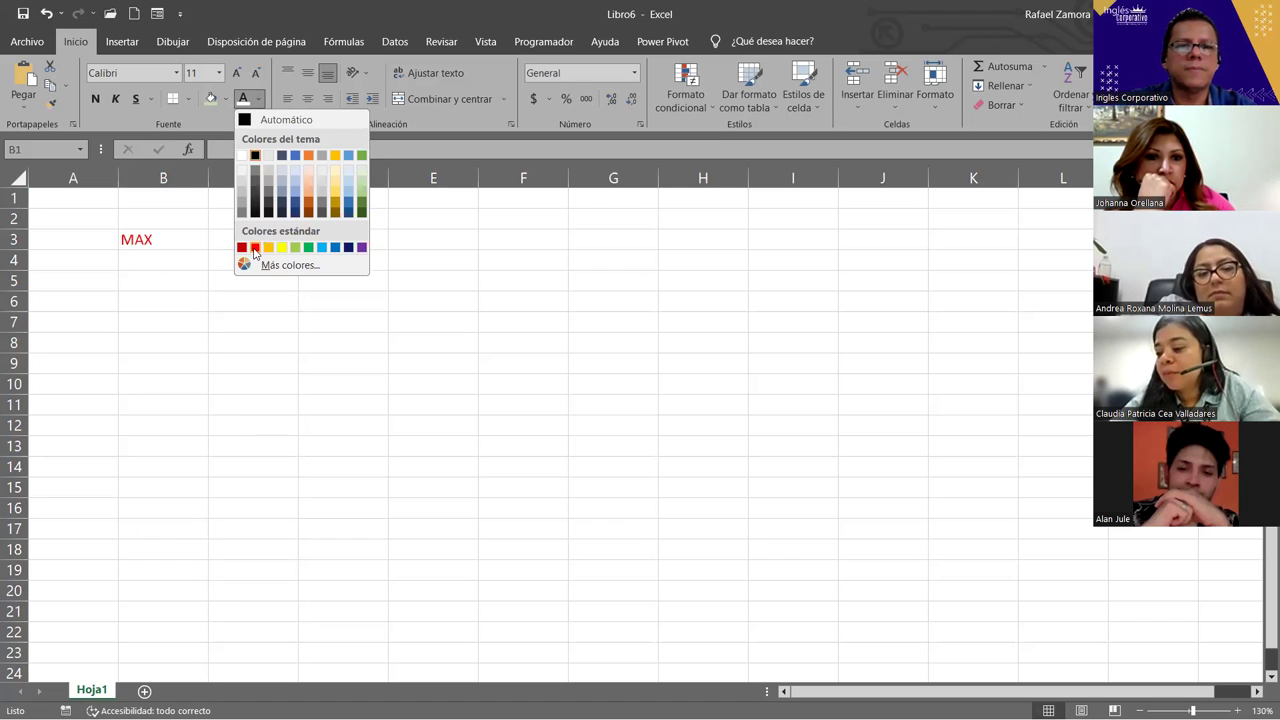
pyautogui.click(252, 250)
pyautogui.click(94, 99)
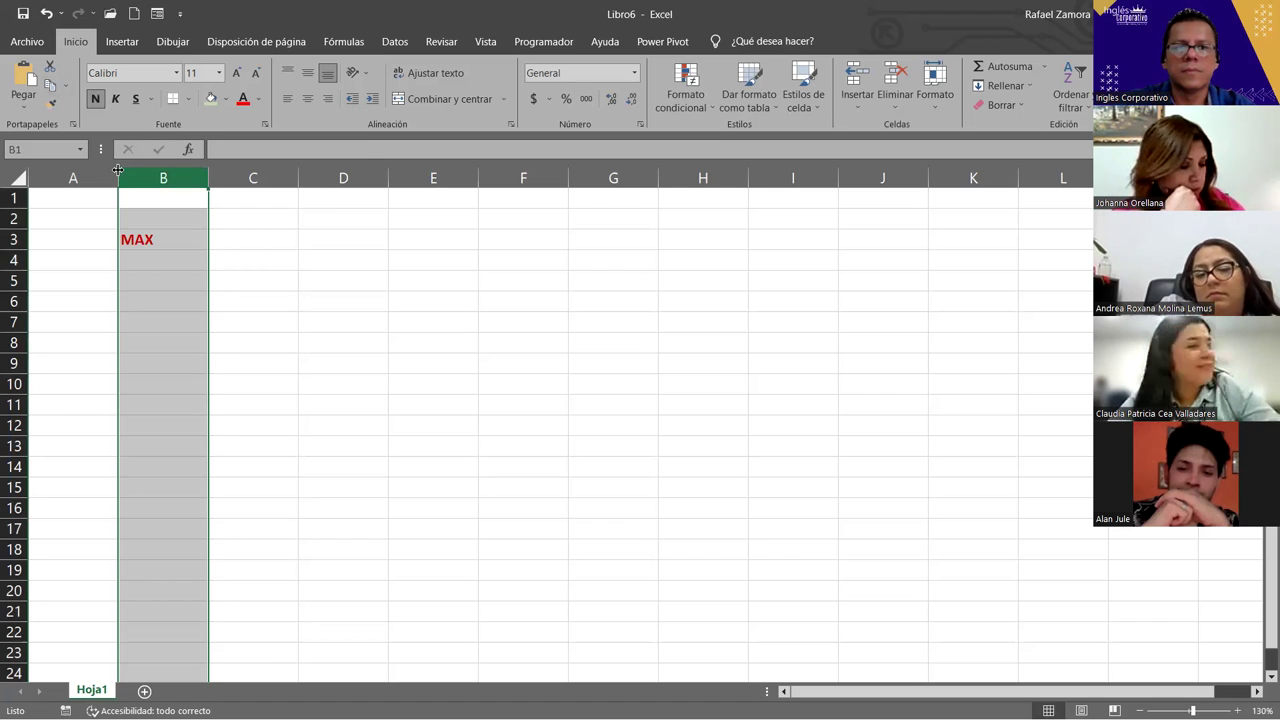
pyautogui.click(162, 283)
# Enter the MAX description "Devuelve el valor máximo de una serie de números" in cell C3
pyautogui.click(280, 238)
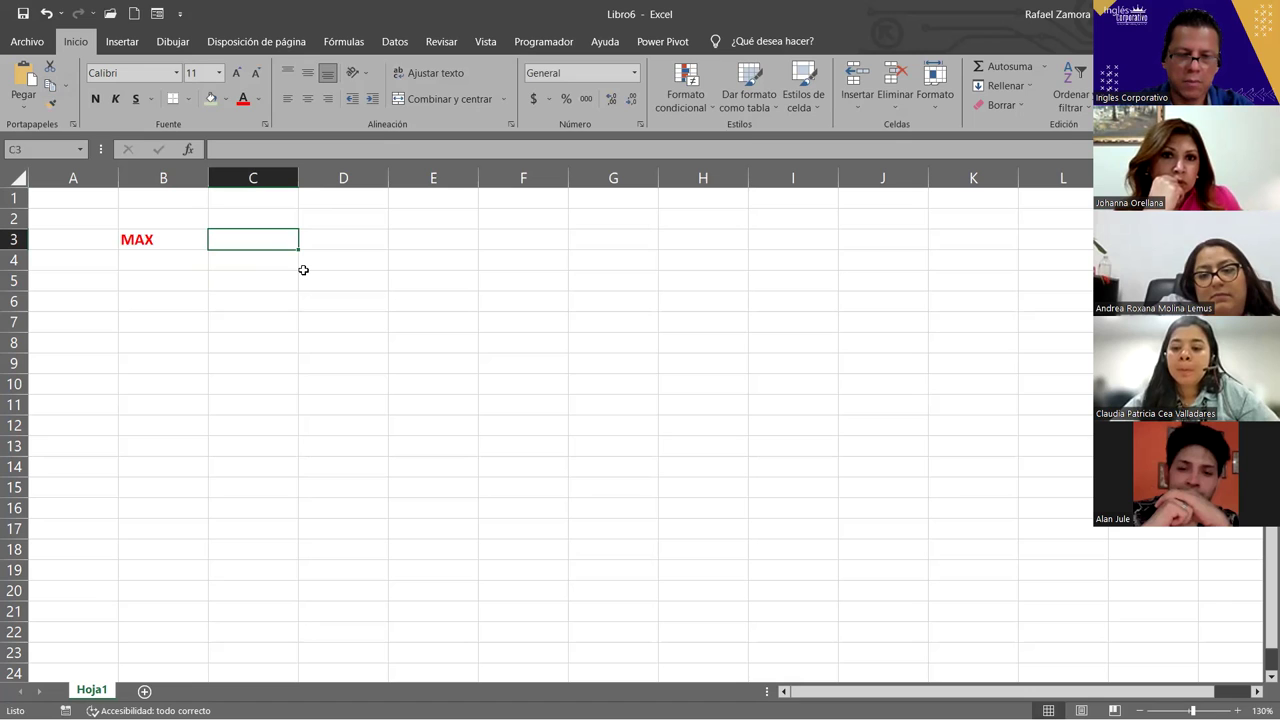
pyautogui.write('dEVUELCE¿')
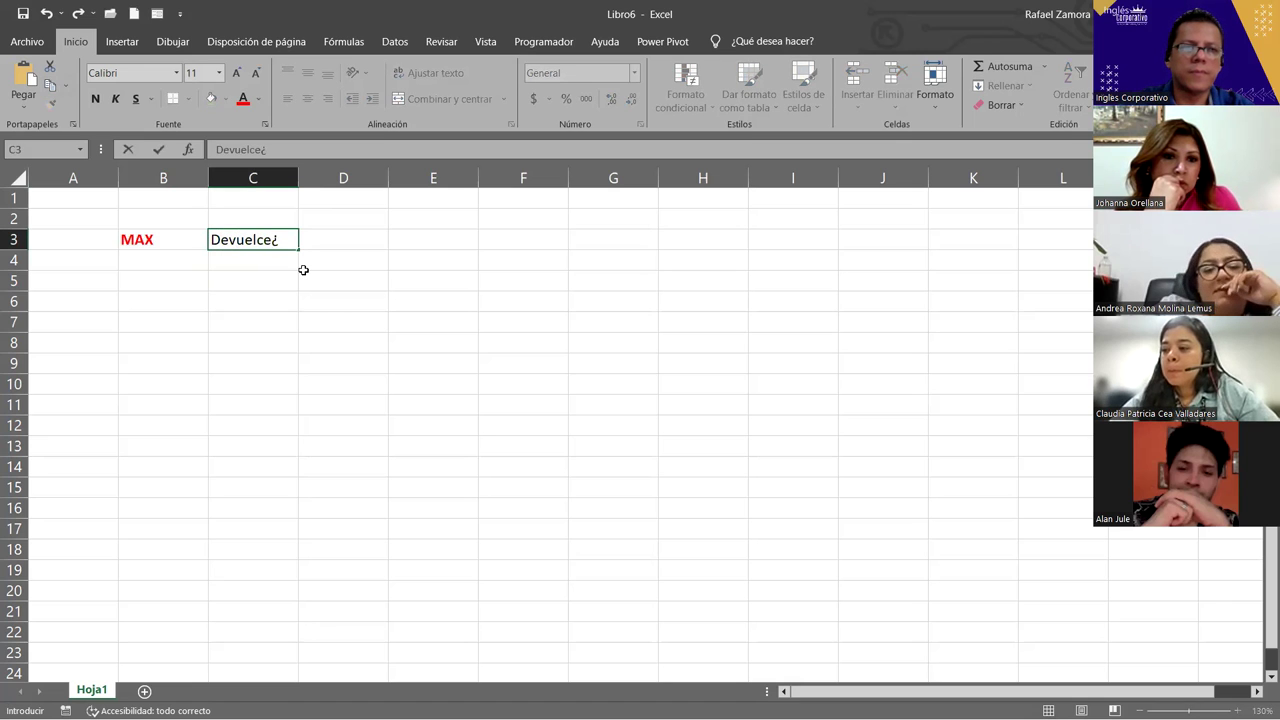
pyautogui.press('BackSpace')
pyautogui.press('BackSpace')
pyautogui.press('BackSpace')
pyautogui.write('ve un va')
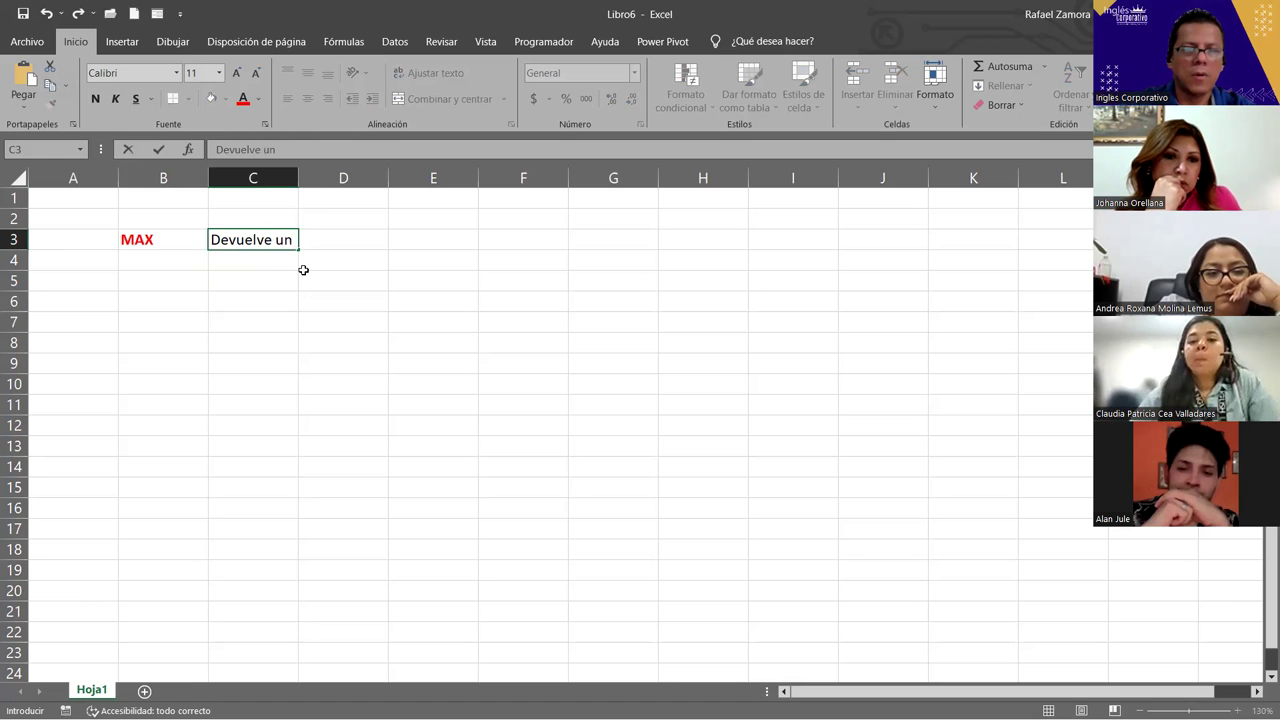
pyautogui.press('BackSpace')
pyautogui.press('BackSpace')
pyautogui.press('BackSpace')
pyautogui.press('BackSpace')
pyautogui.press('BackSpace')
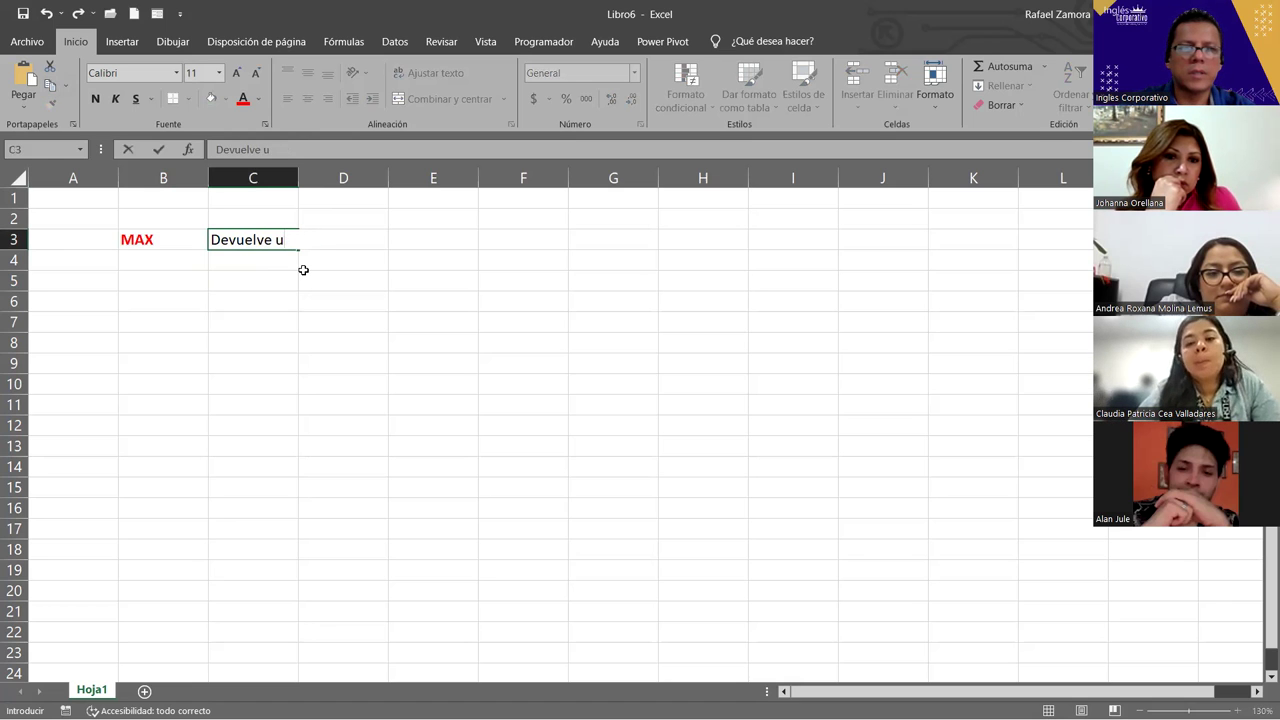
pyautogui.write('el valor ')
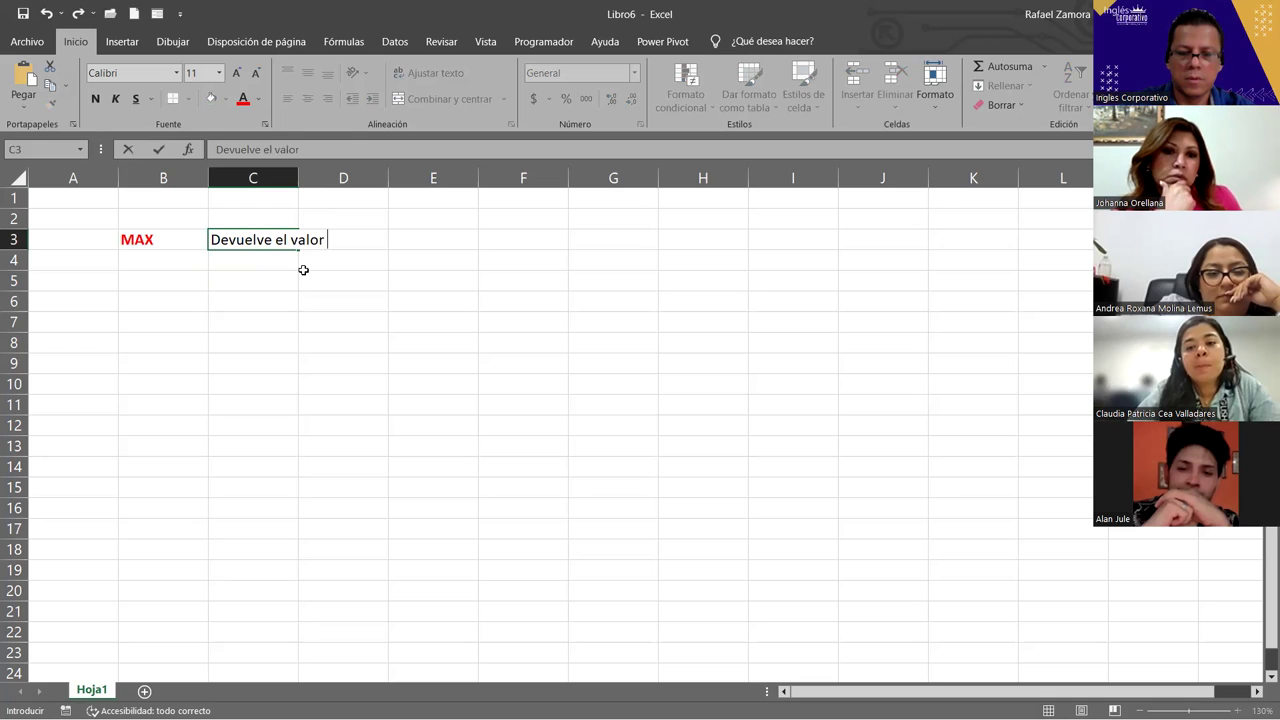
pyautogui.write('más')
pyautogui.press('BackSpace')
pyautogui.write('ximo de una ')
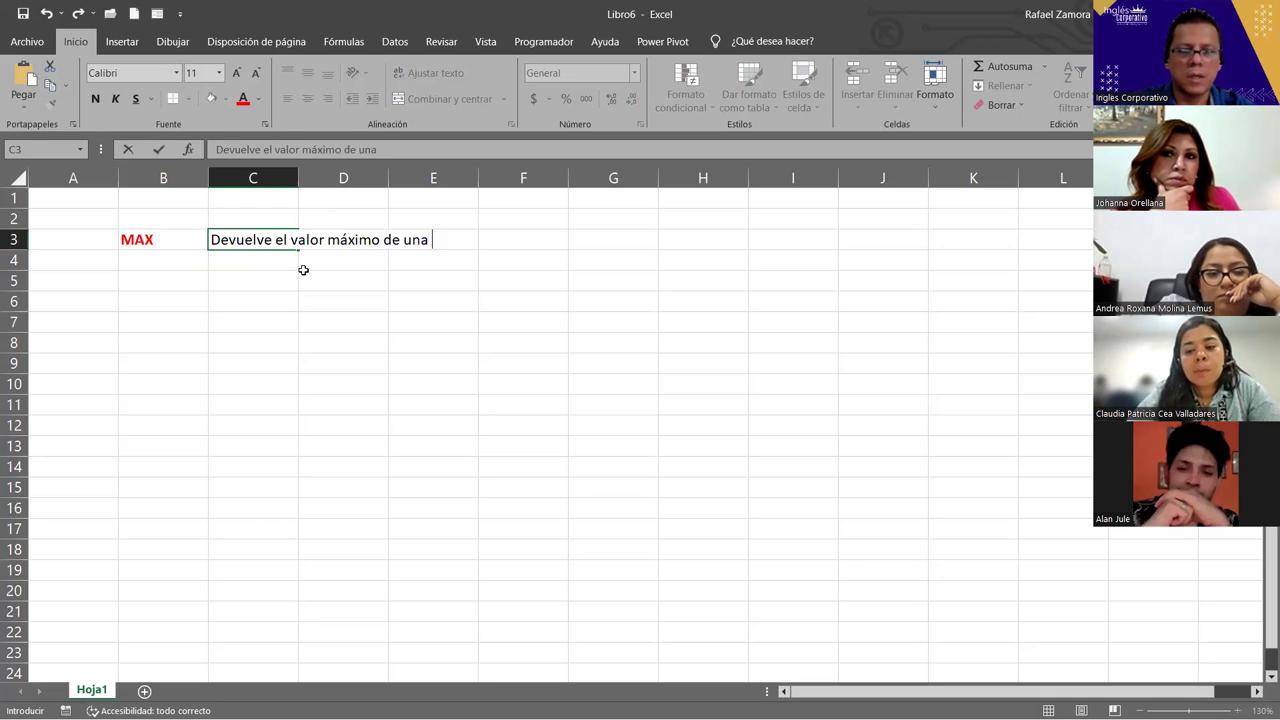
pyautogui.write('serie de n')
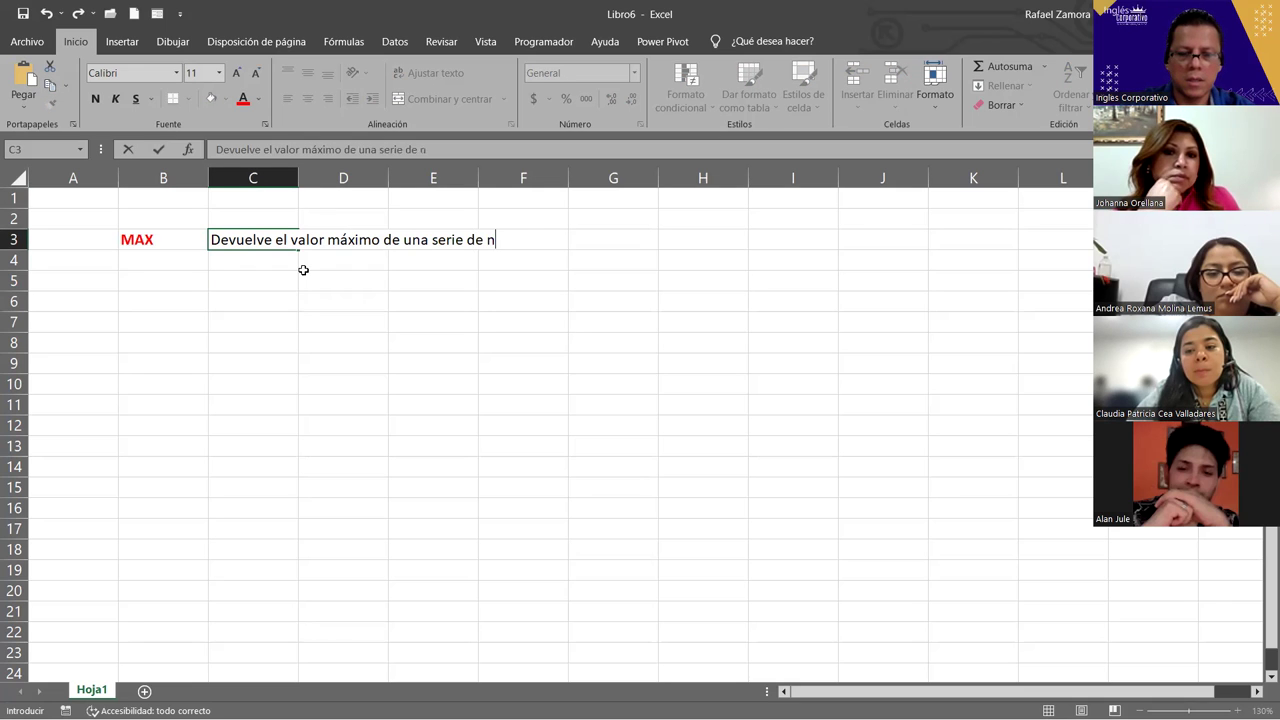
pyautogui.write('úmeros')
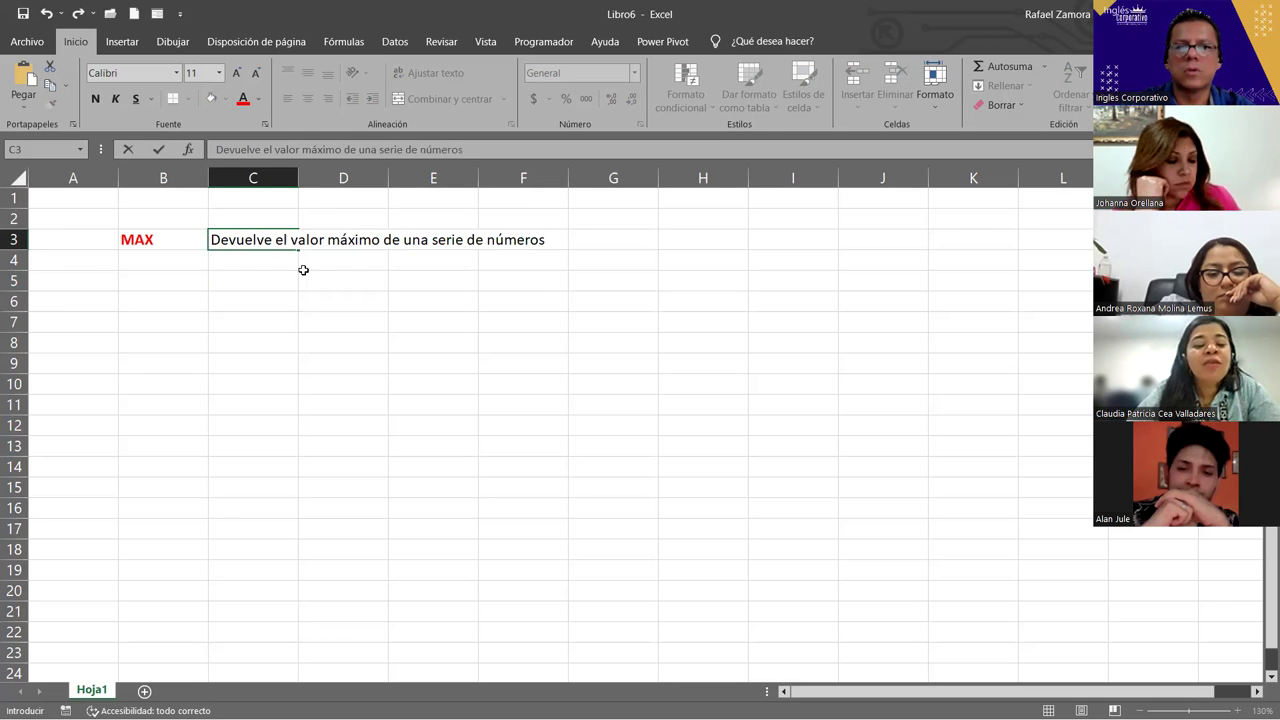
pyautogui.press('Return')
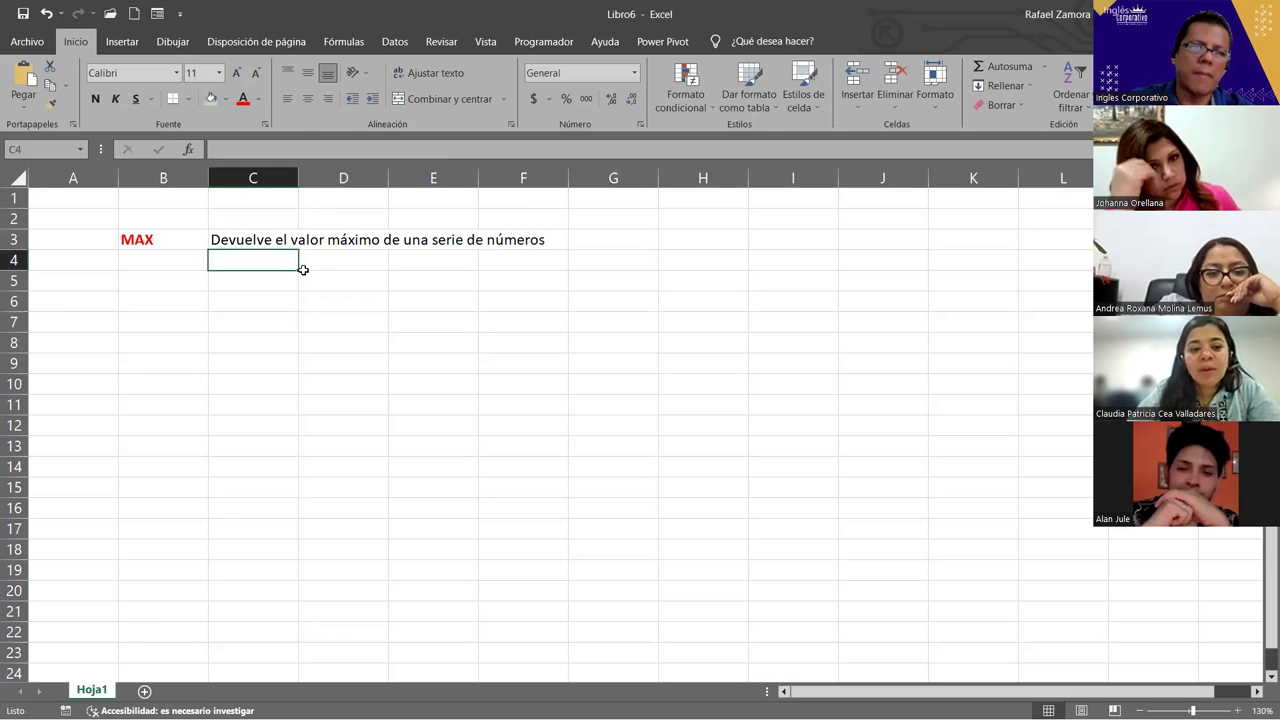
# Enter the function name MIN in uppercase in cell B5
pyautogui.click(187, 283)
pyautogui.write('min')
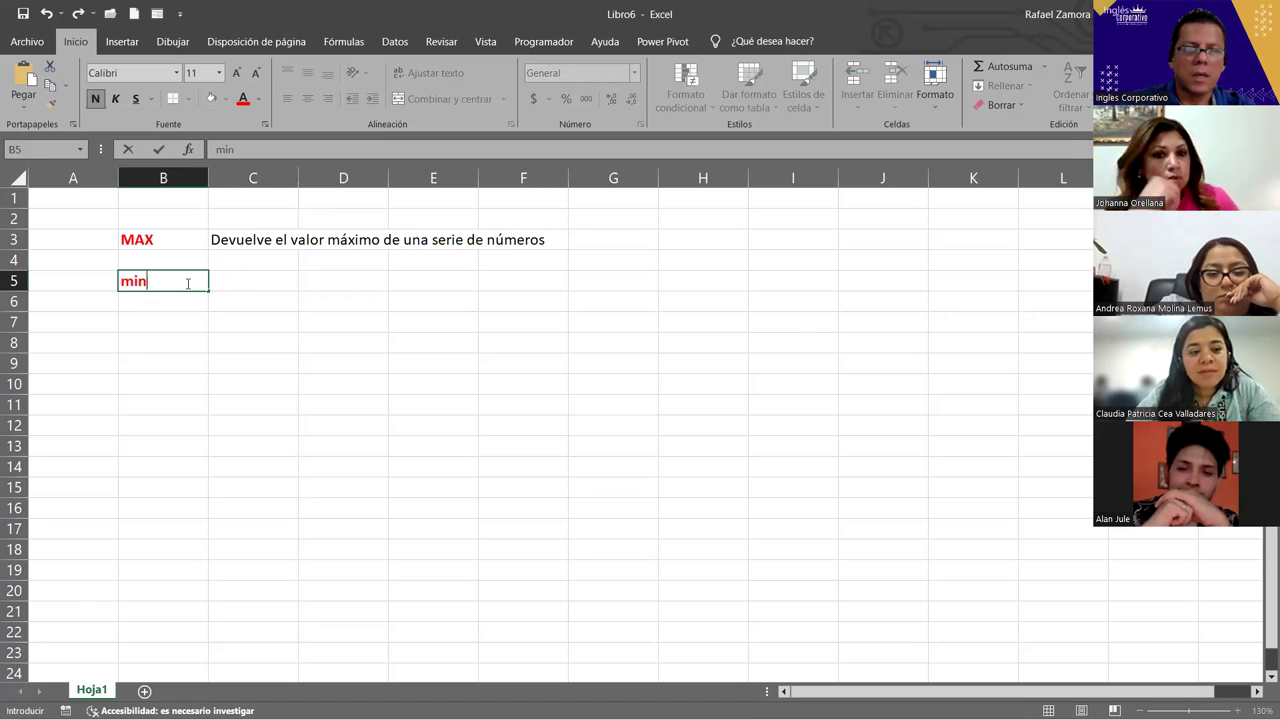
pyautogui.press('BackSpace')
pyautogui.press('BackSpace')
pyautogui.press('BackSpace')
pyautogui.write('MIN')
pyautogui.press('Tab')
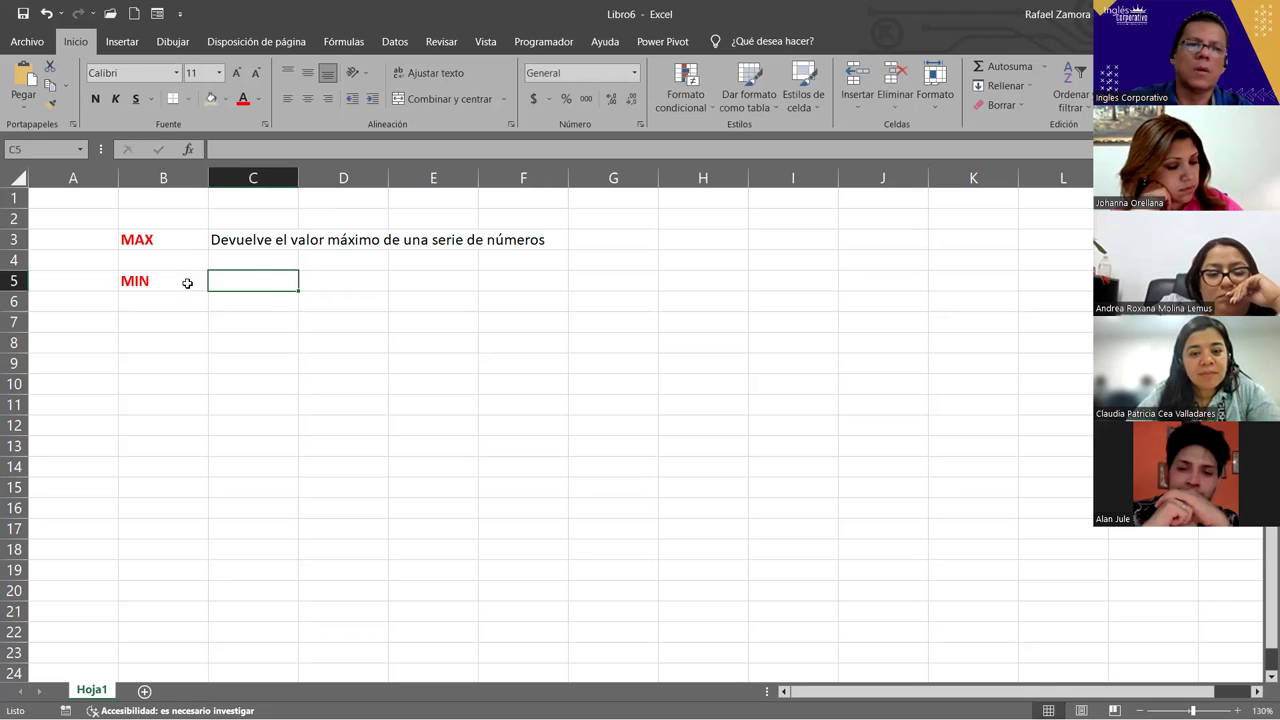
# Copy the MAX description from cell C3 into cell C5 beside MIN
pyautogui.click(257, 240)
pyautogui.hotkey('ctrl', 'c')
pyautogui.click(252, 277)
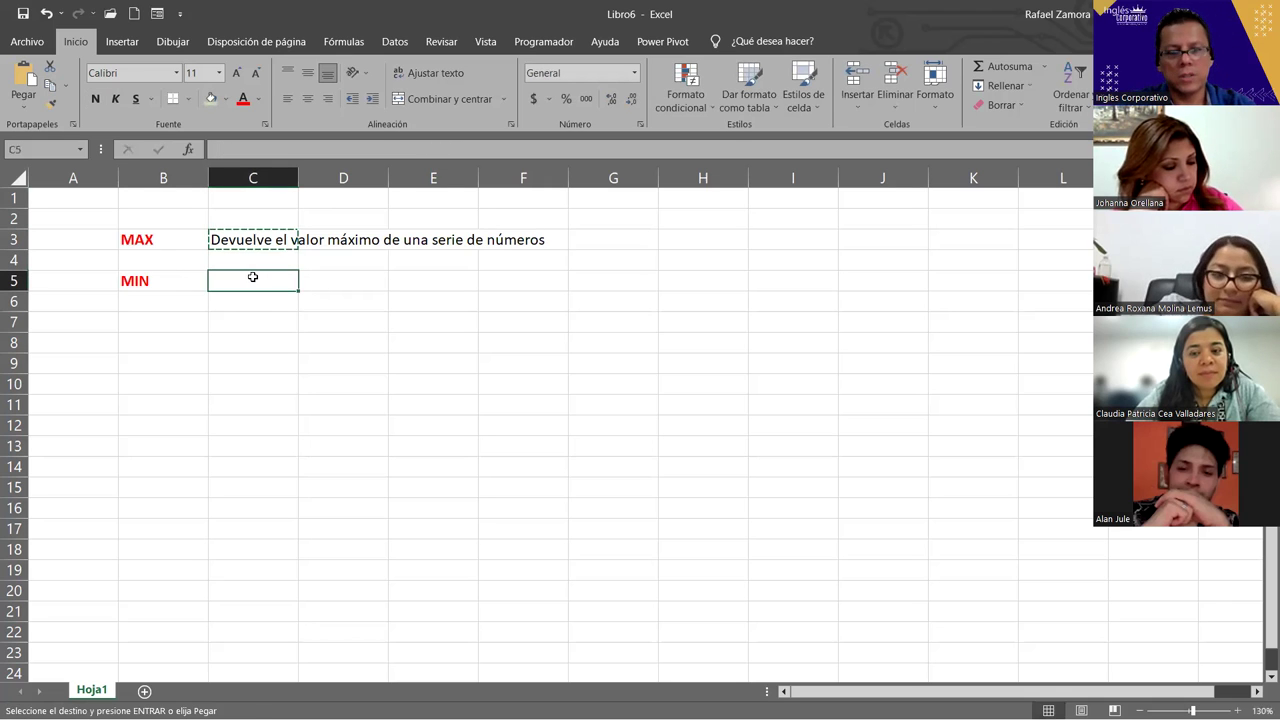
pyautogui.hotkey('ctrl', 'v')
# Change the word "máximo" to "mínimo" in the description in cell C5
pyautogui.doubleClick(255, 280)
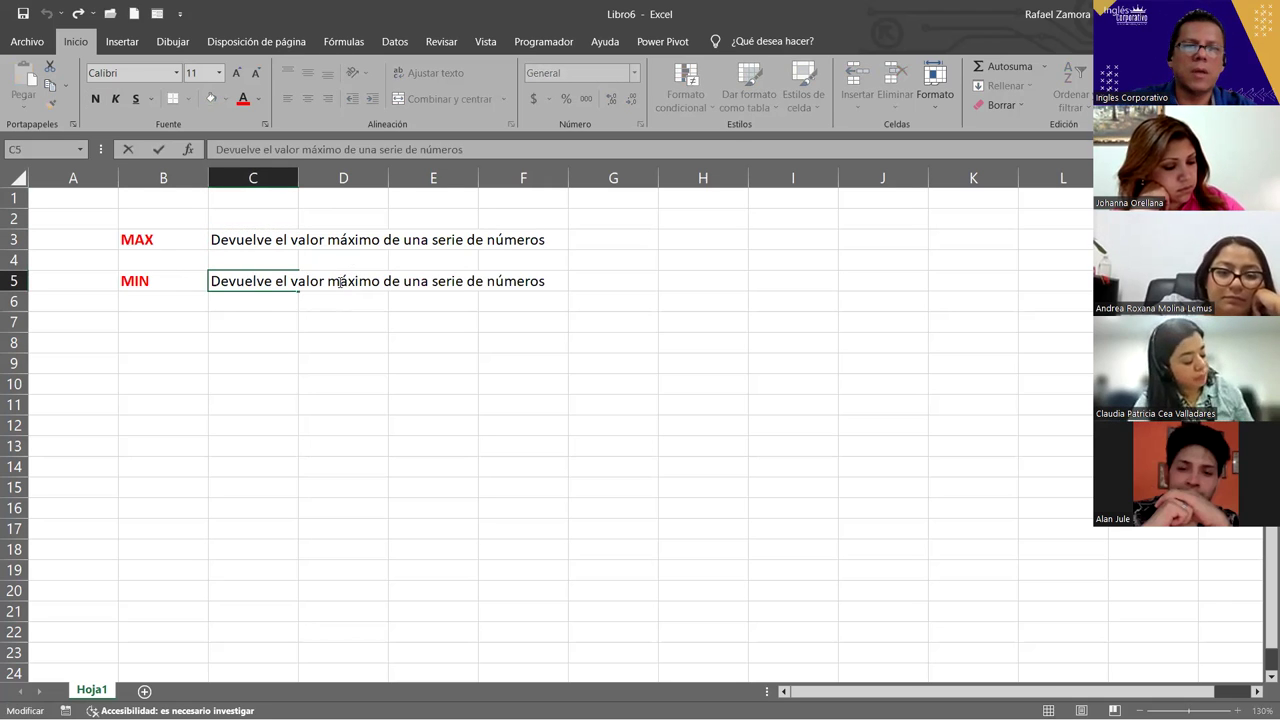
pyautogui.write('i')
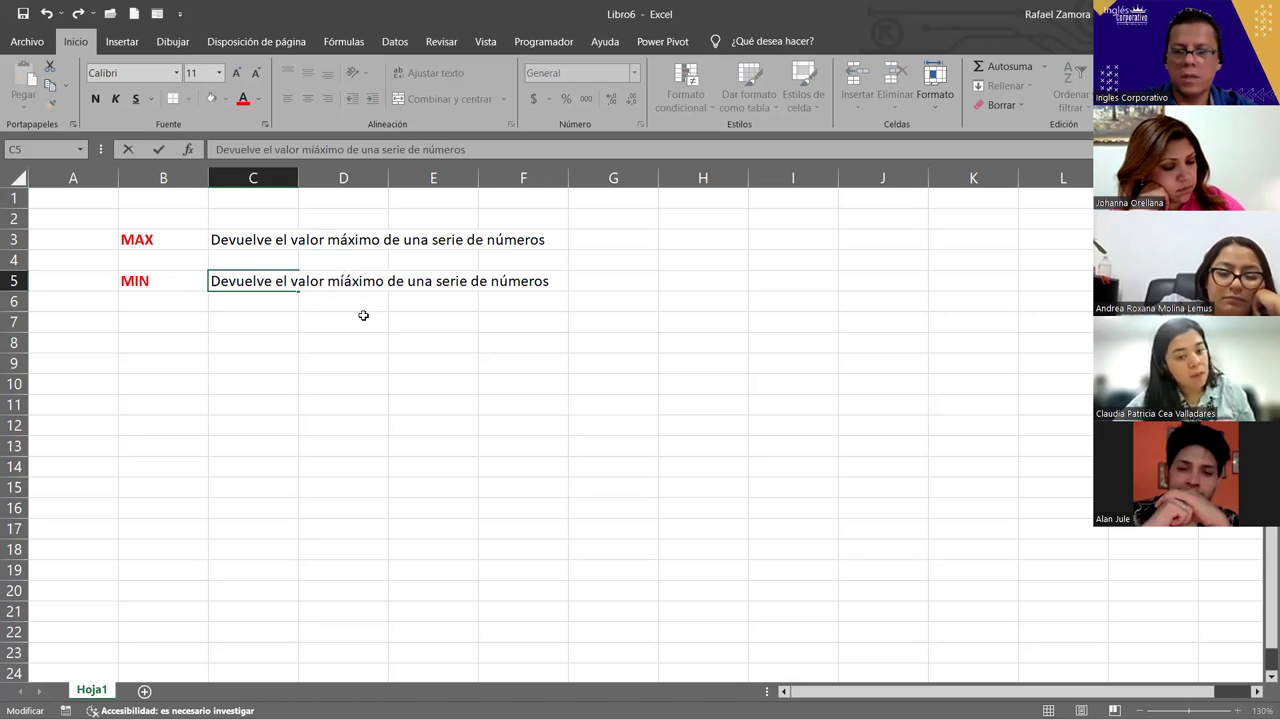
pyautogui.write('íni')
pyautogui.press('Delete')
pyautogui.press('Delete')
pyautogui.press('Delete')
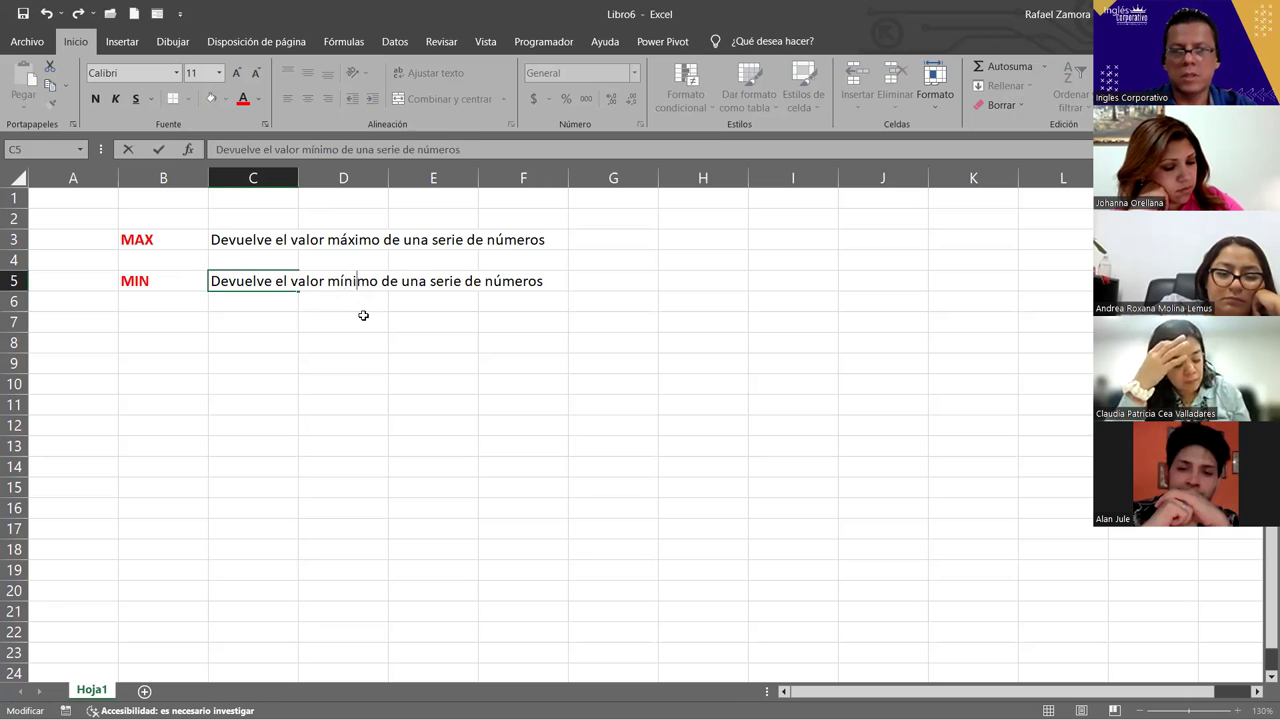
pyautogui.press('Return')
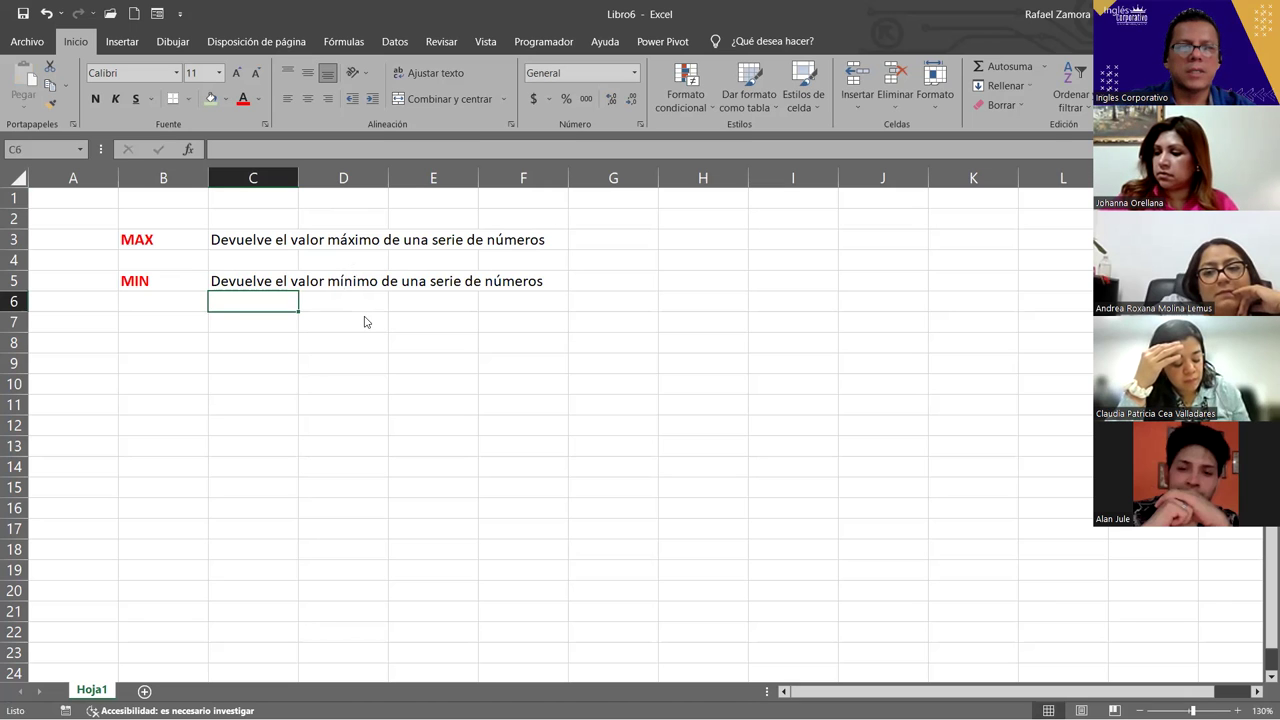
# Enter the function name CONTAR in cell B7
pyautogui.click(150, 326)
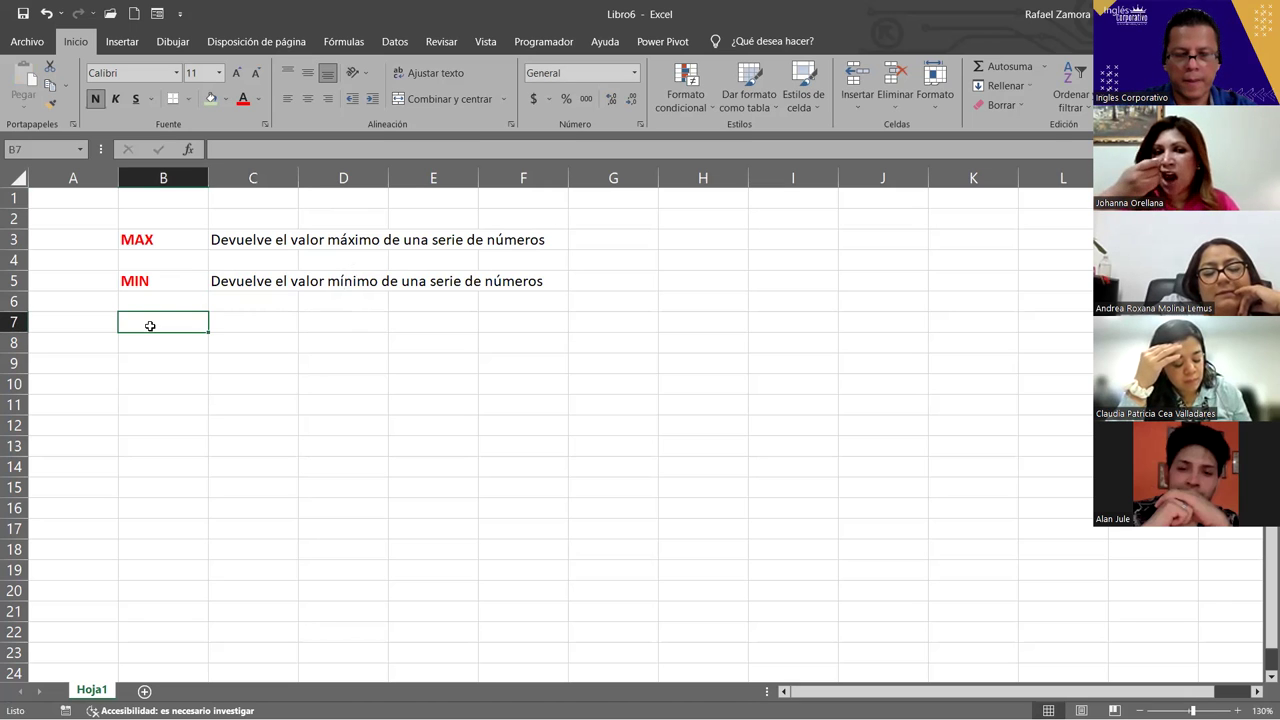
pyautogui.write('CONTAR')
pyautogui.press('Tab')
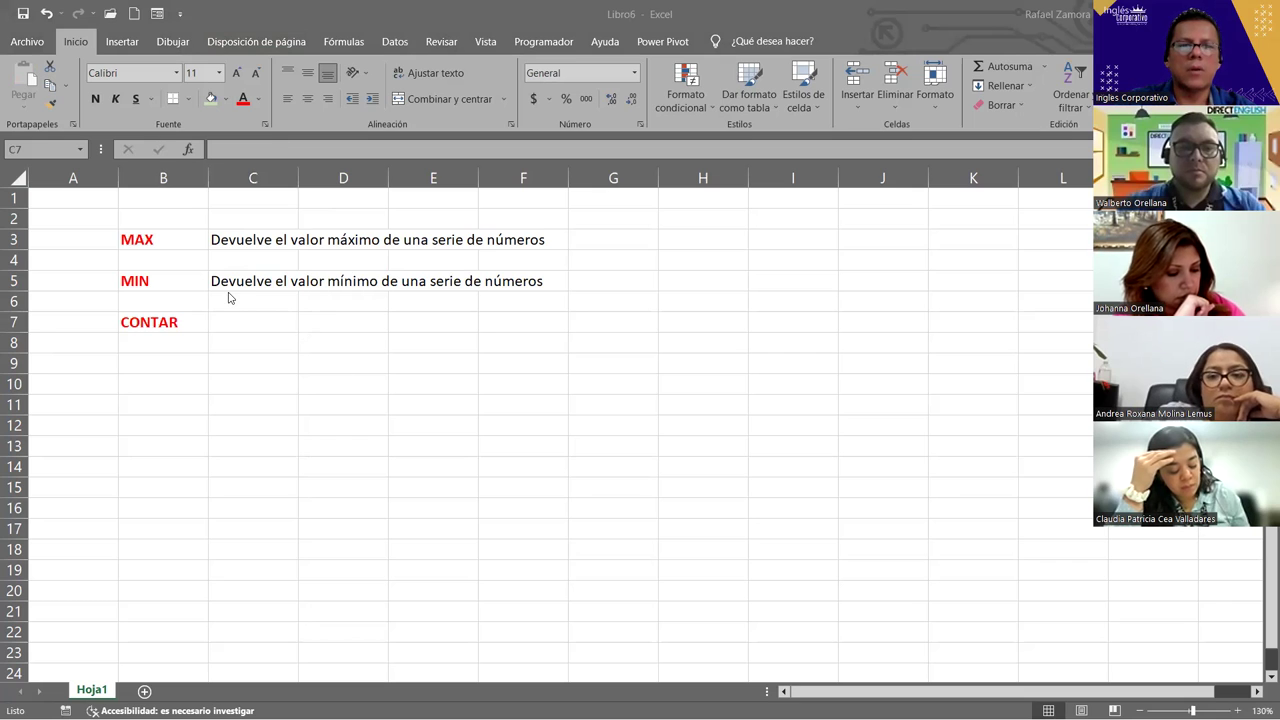
# Enter the CONTAR description "Devuelve la cantidad de celdas con datos numéricos" in cell C7
pyautogui.click(235, 325)
pyautogui.write('Devuelve l')
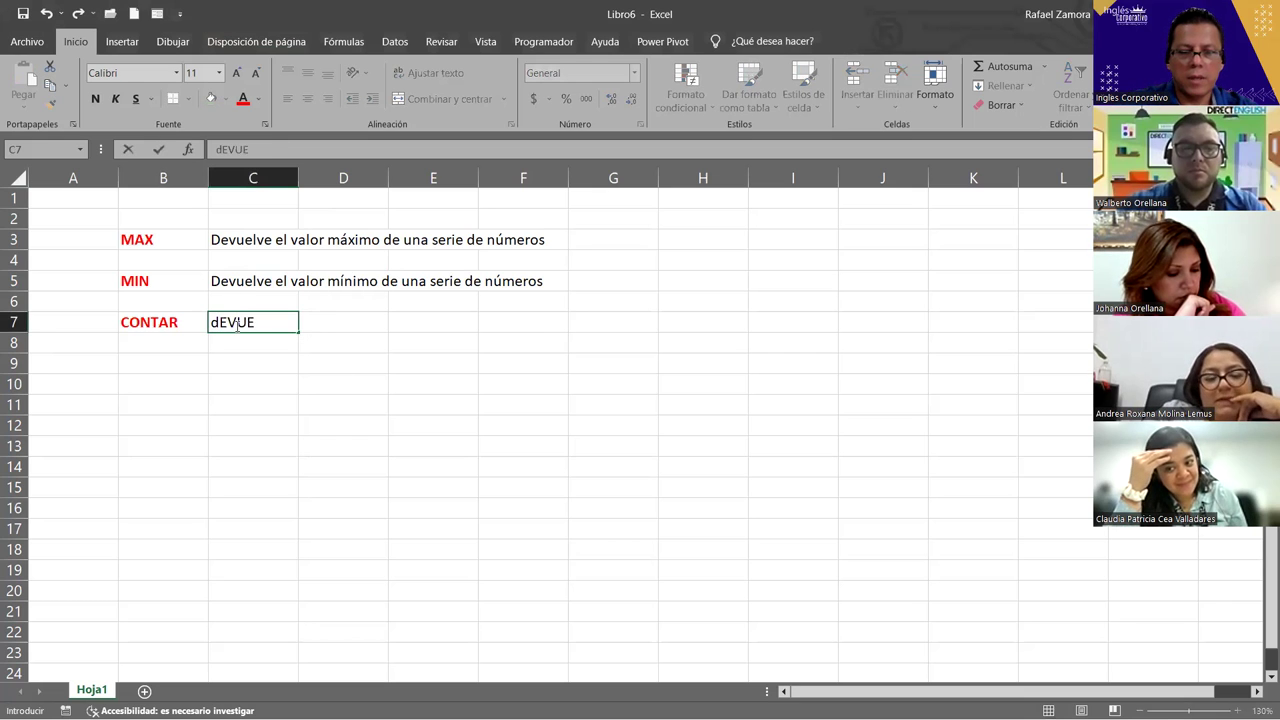
pyautogui.write('a can')
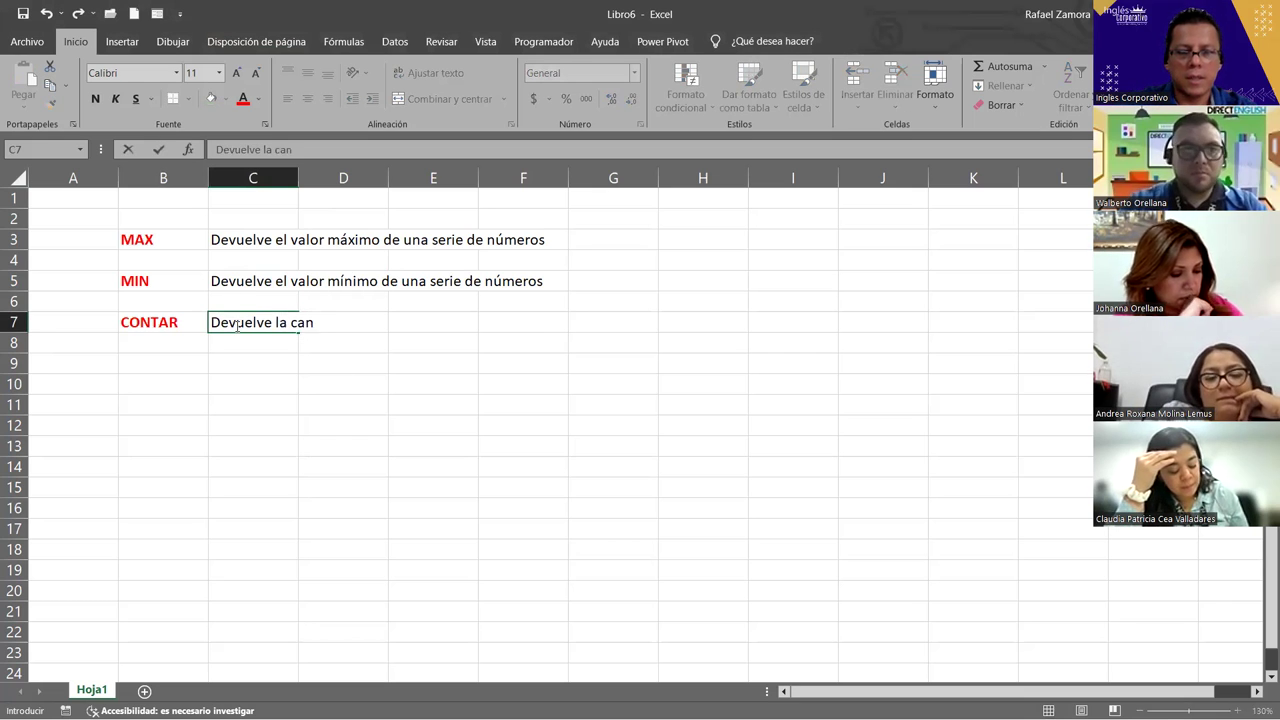
pyautogui.write('tidad de celda')
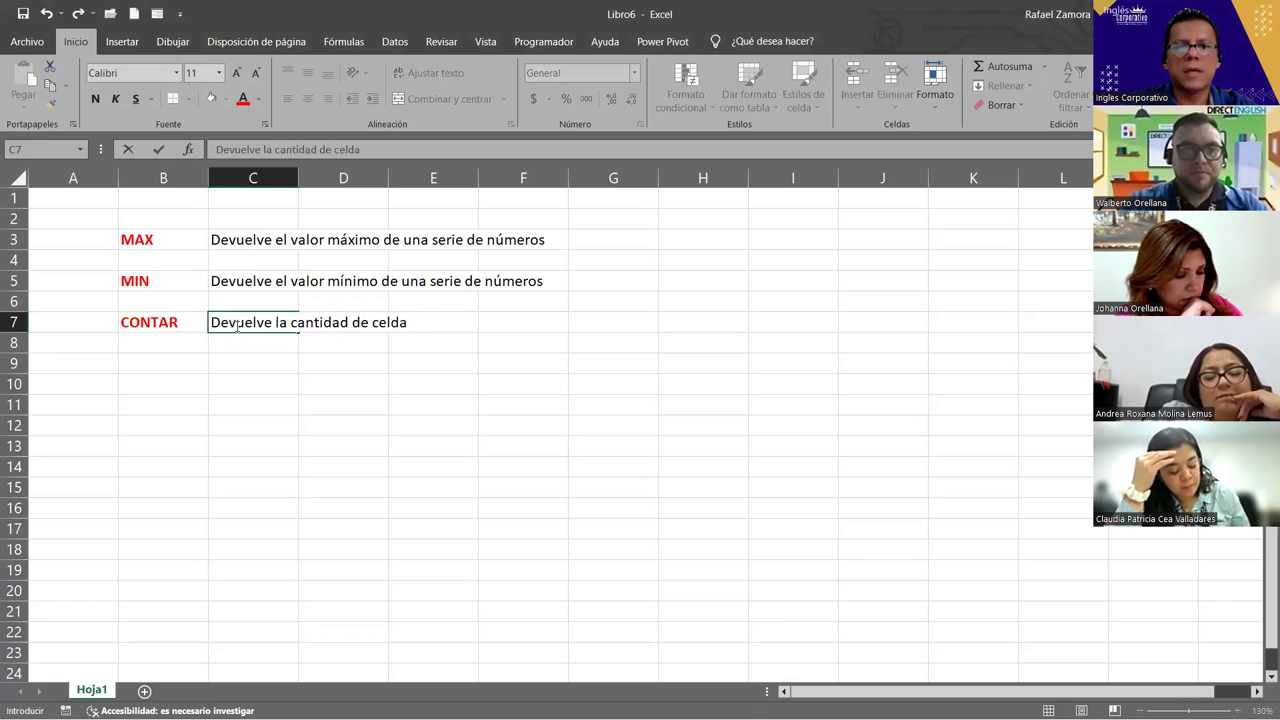
pyautogui.write('s con datos')
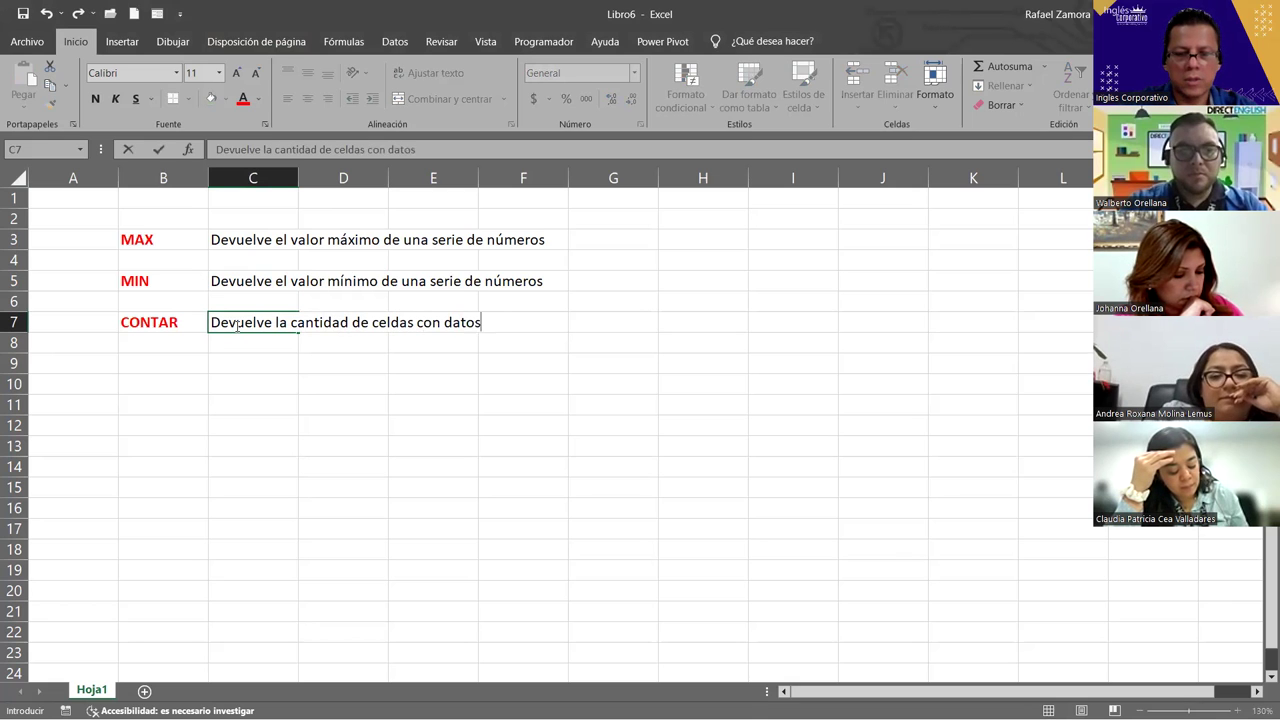
pyautogui.write(' numéricos')
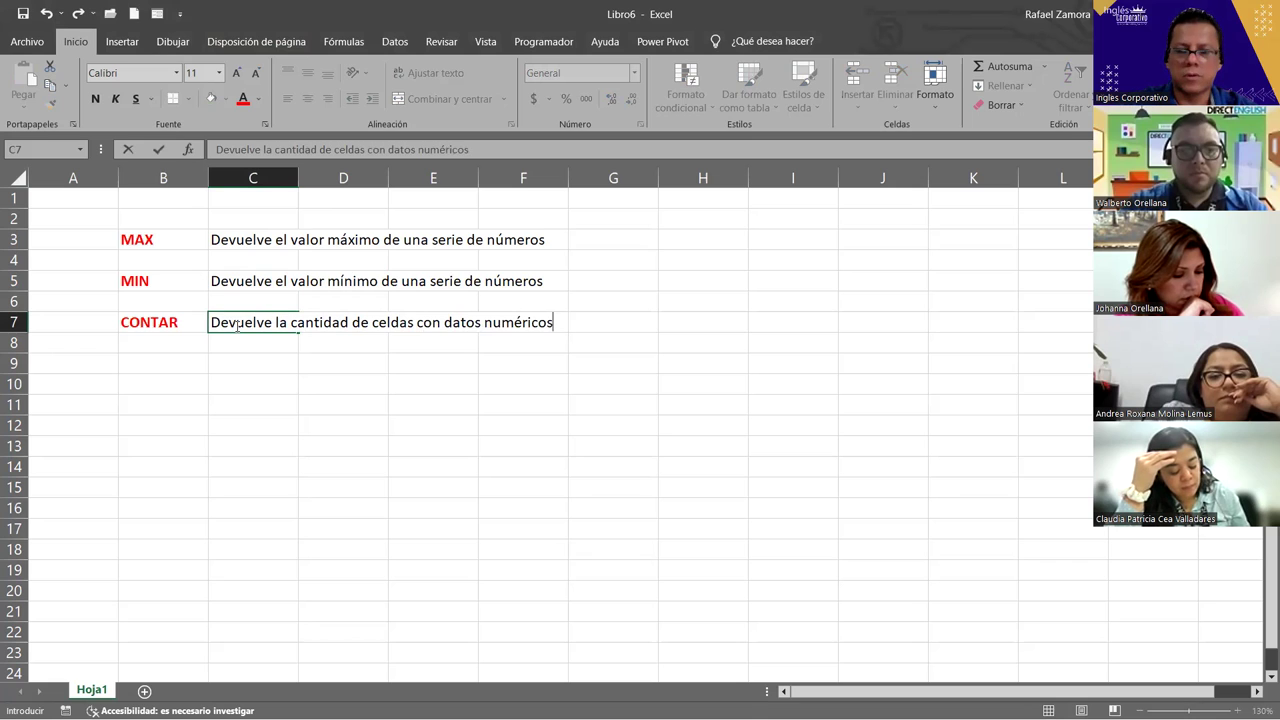
pyautogui.press('Return')
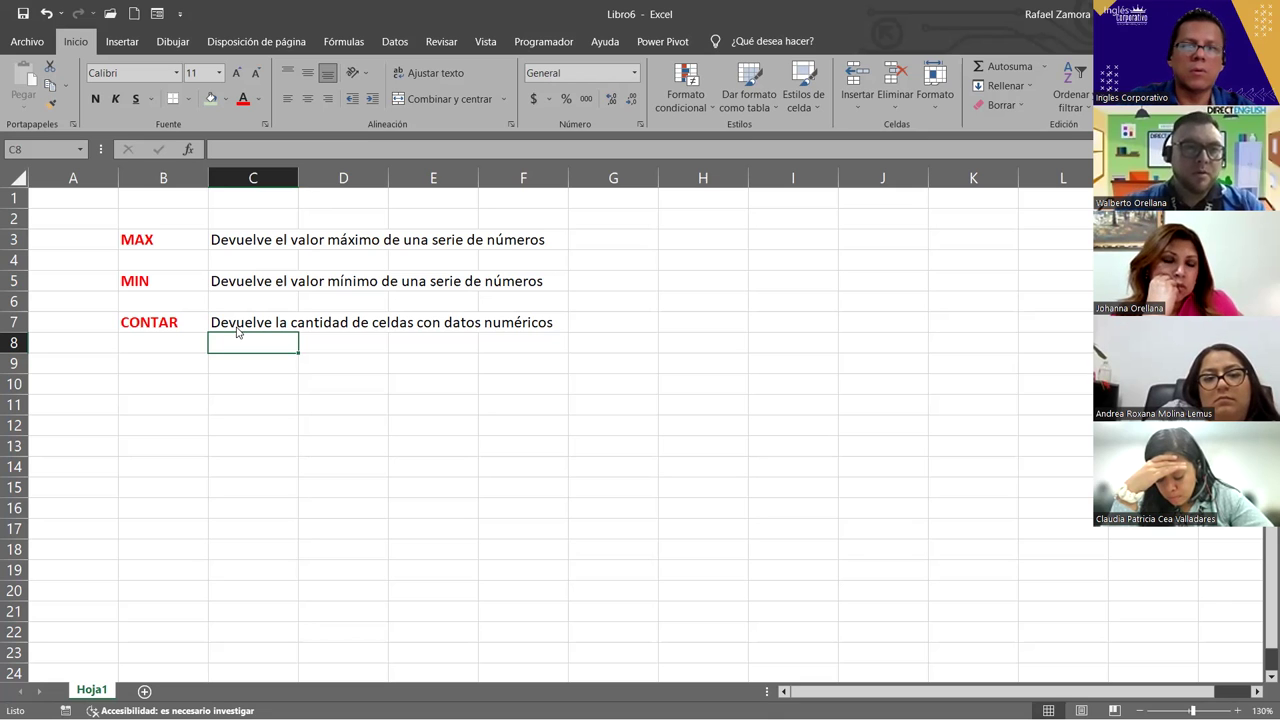
# Enter the function name CONTARA in uppercase in cell B9
pyautogui.click(155, 368)
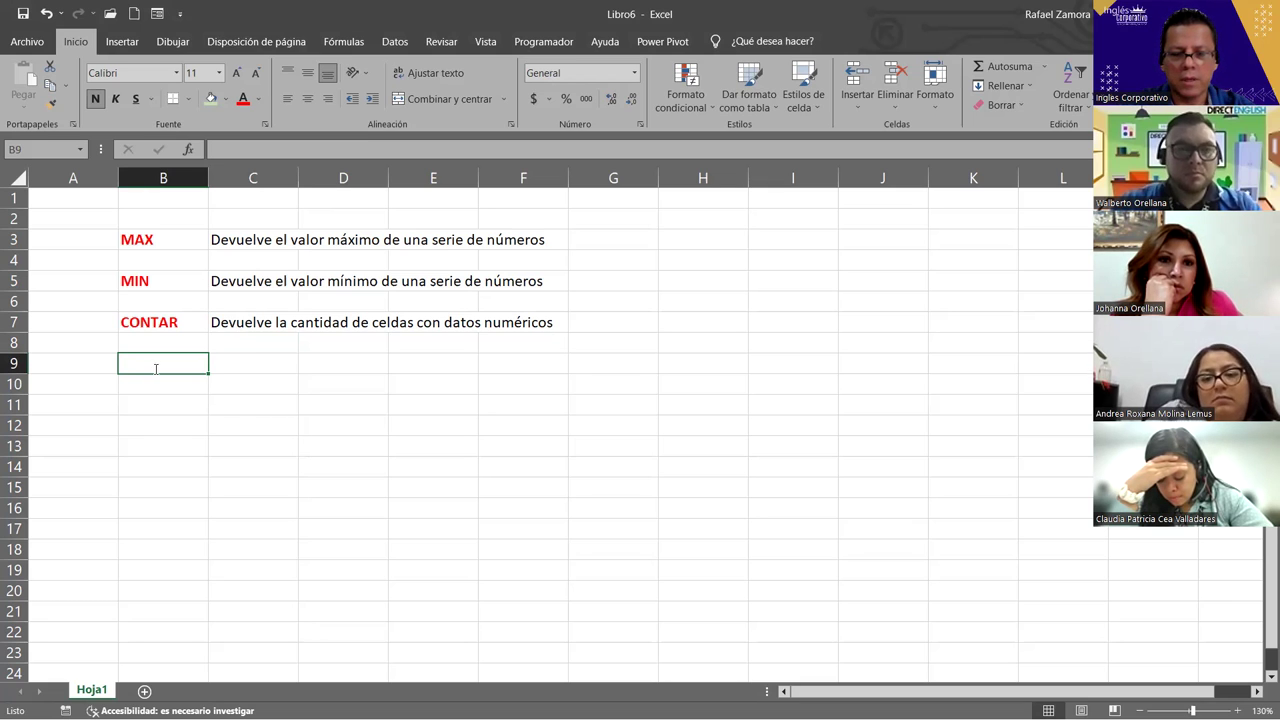
pyautogui.write('cantar')
pyautogui.press('BackSpace')
pyautogui.press('BackSpace')
pyautogui.press('BackSpace')
pyautogui.press('BackSpace')
pyautogui.press('BackSpace')
pyautogui.press('BackSpace')
pyautogui.write('CONT')
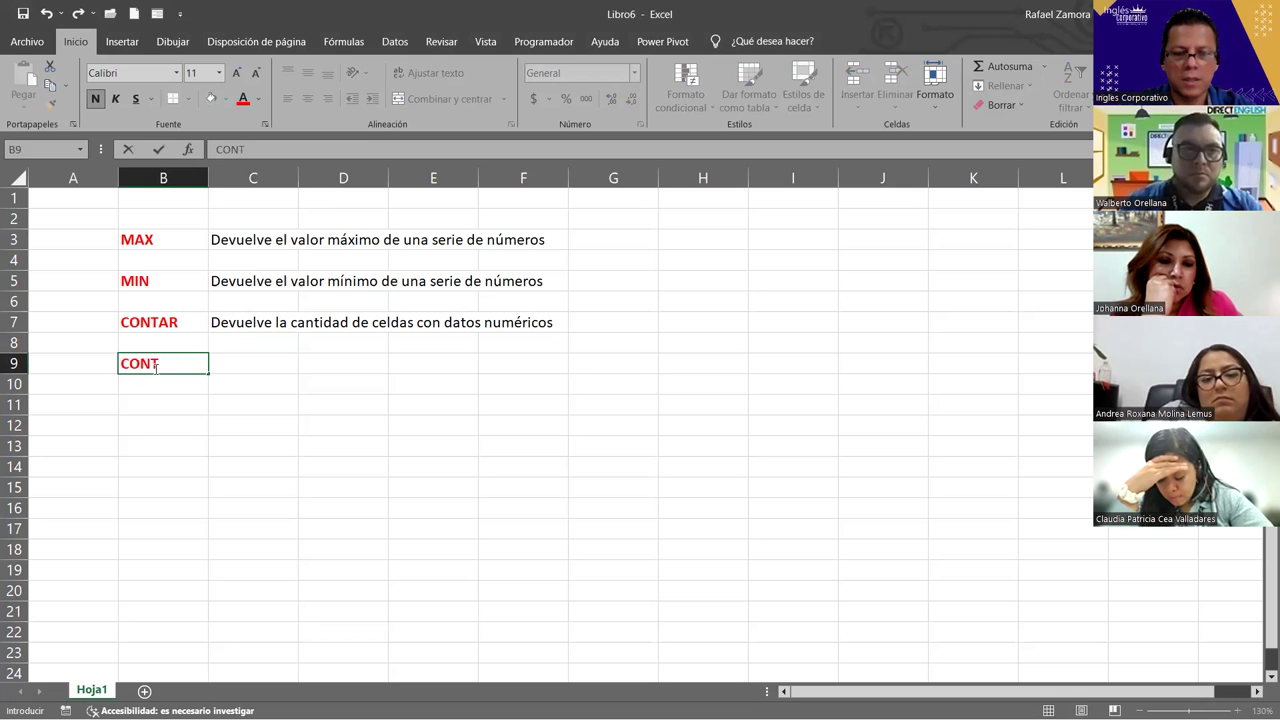
pyautogui.write('ARA')
pyautogui.press('Return')
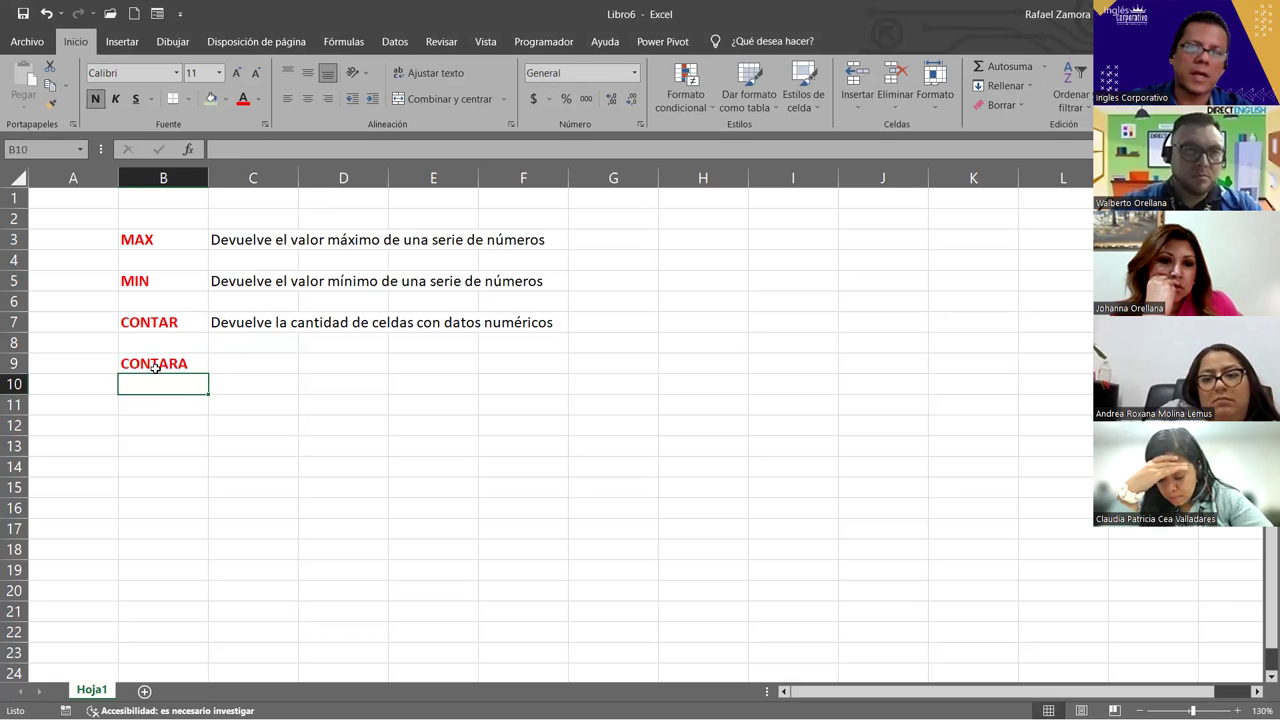
# Enter the CONTARA description "Devuelve la cantidad de celdas no vacías" in cell C9
pyautogui.click(257, 367)
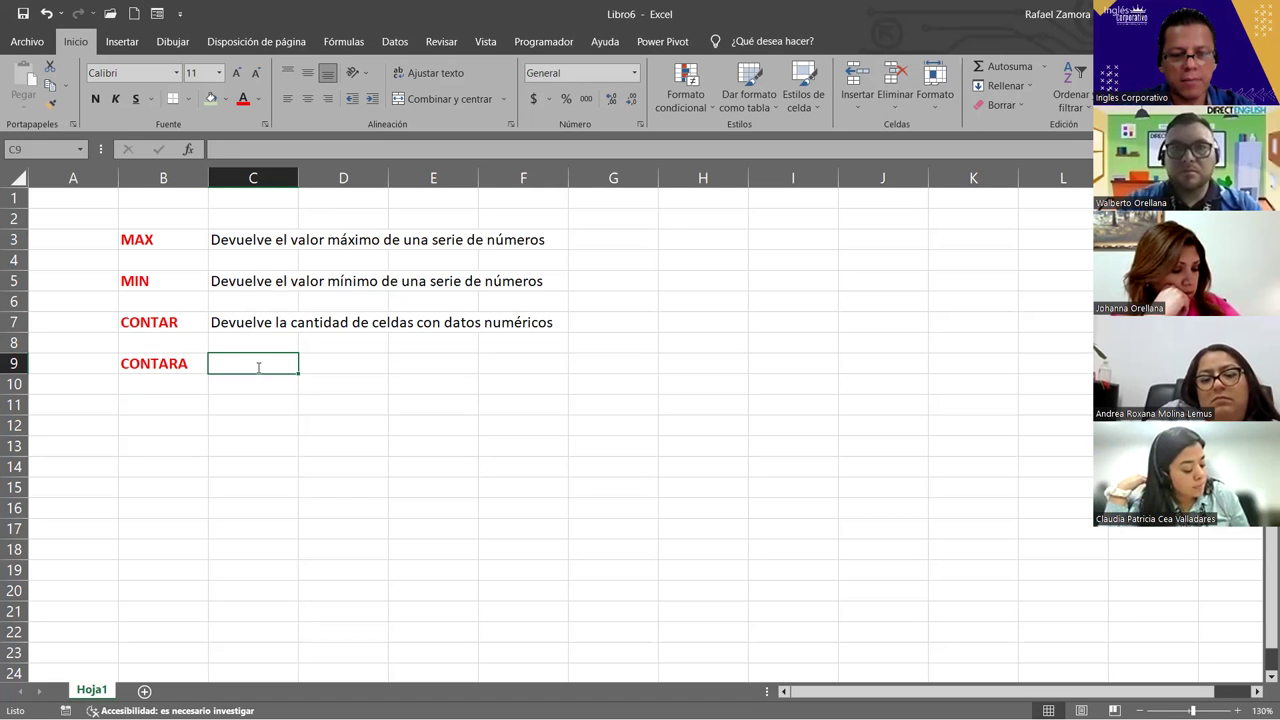
pyautogui.write('Devuelve la c')
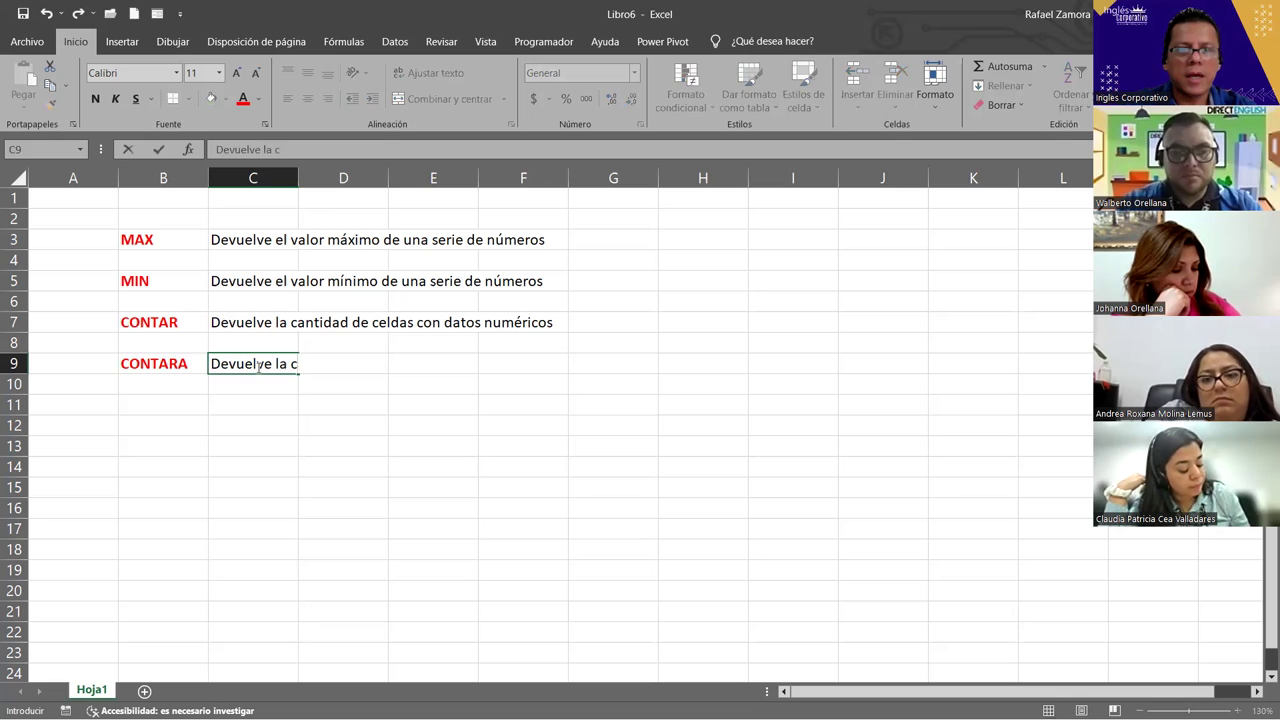
pyautogui.write('antidad de c')
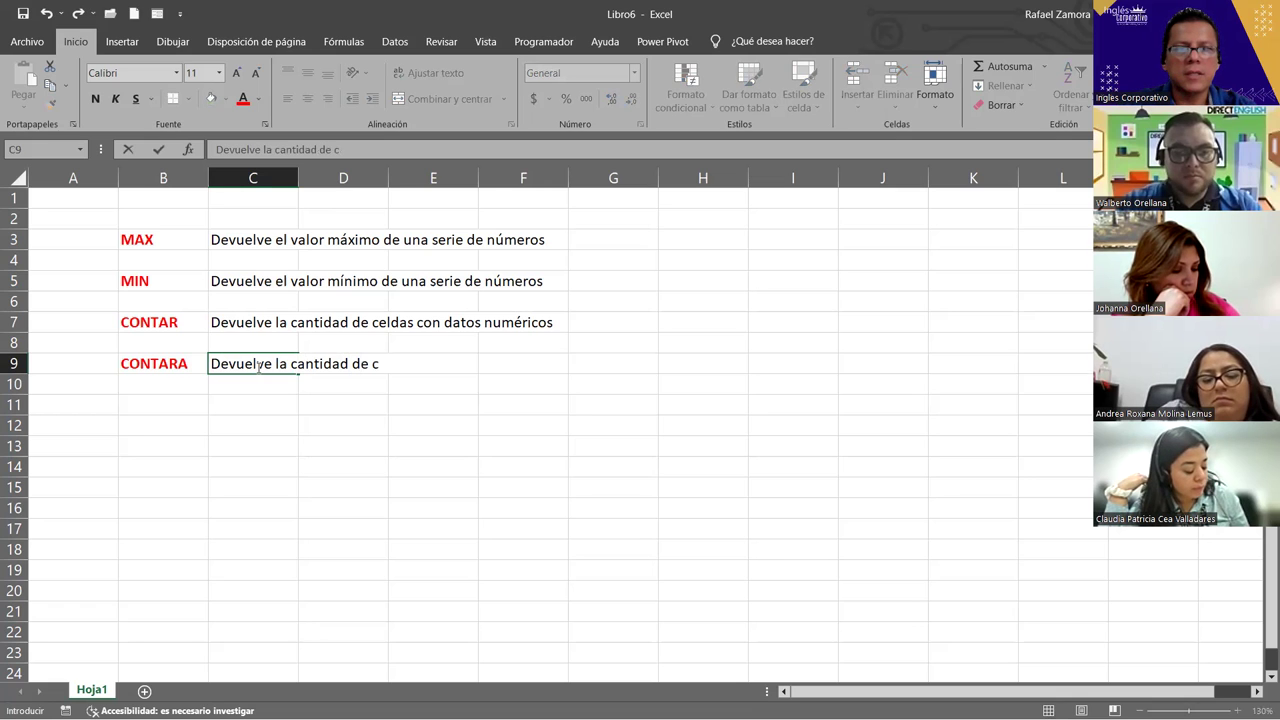
pyautogui.write('eldas con')
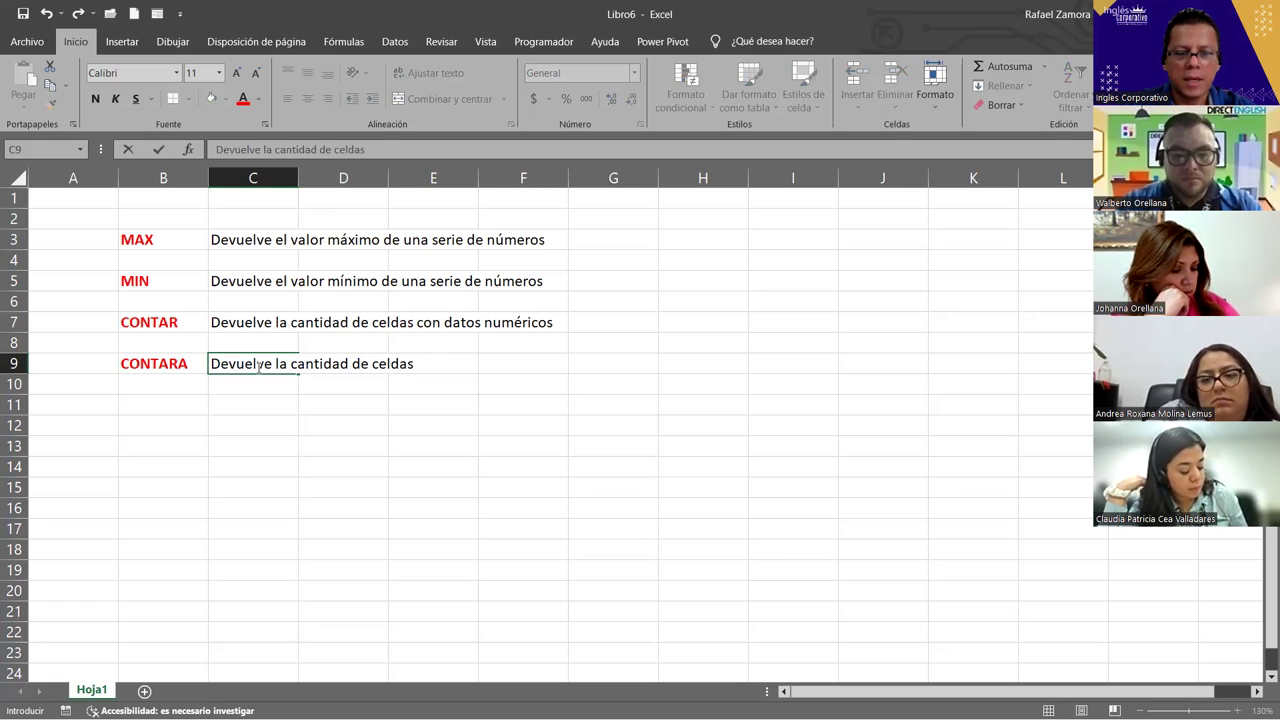
pyautogui.press('BackSpace')
pyautogui.press('BackSpace')
pyautogui.press('BackSpace')
pyautogui.write('no')
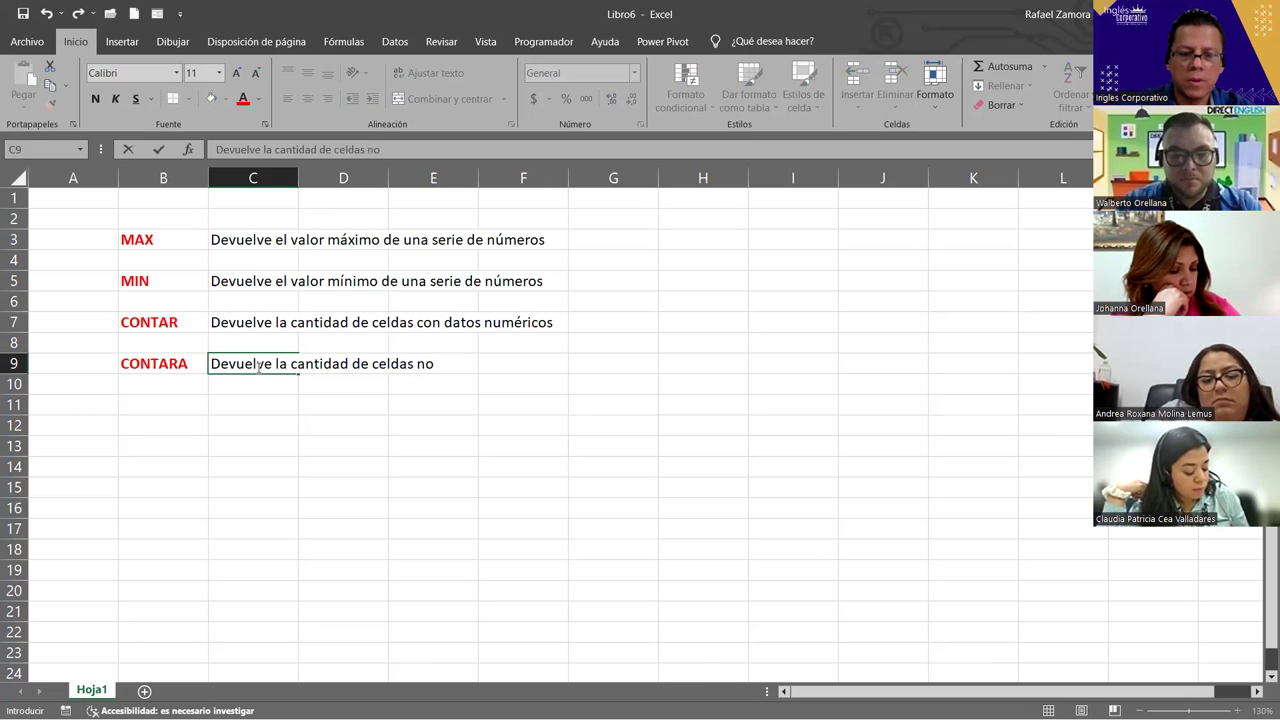
pyautogui.write(' vacías')
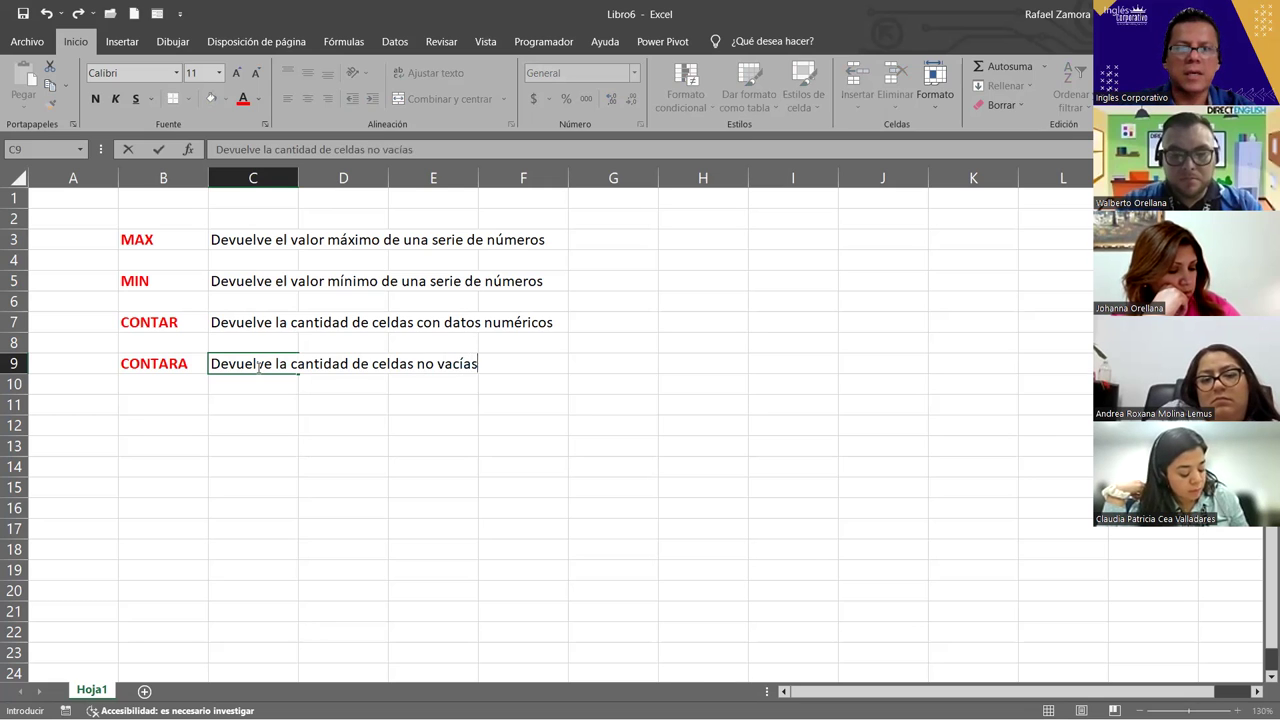
pyautogui.press('Return')
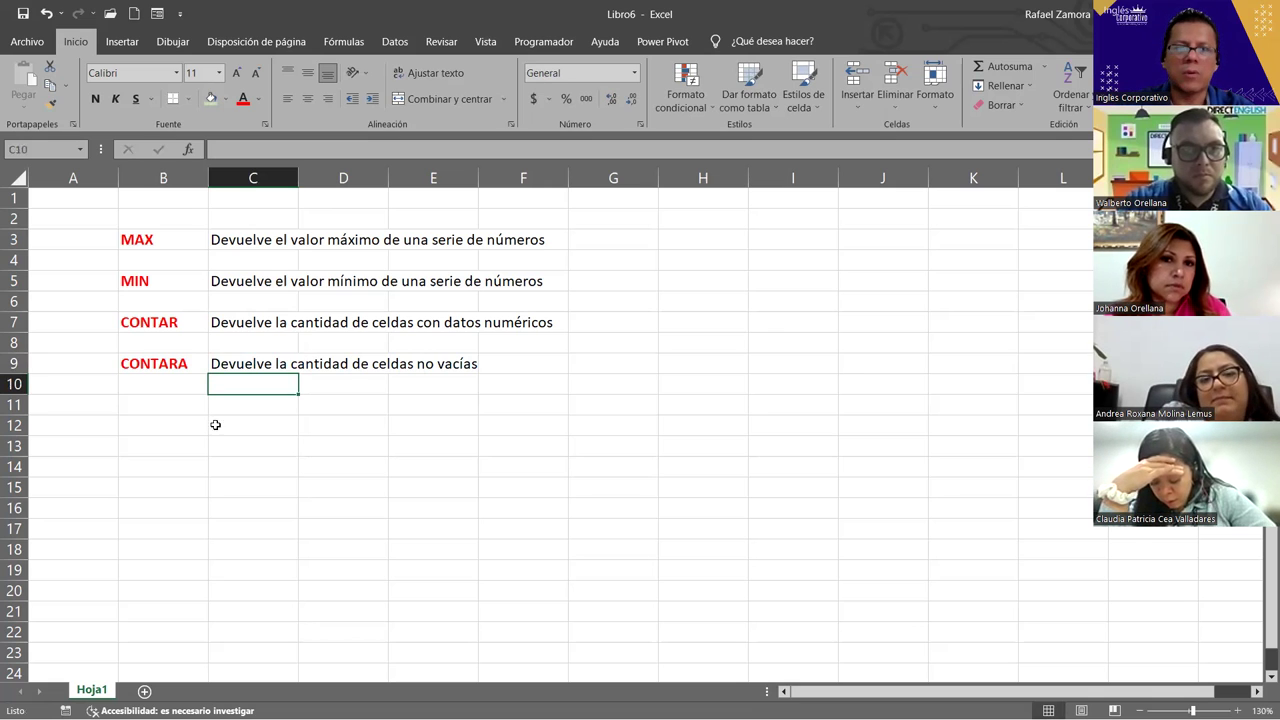
# Enter the function name CONTAR.BLANCO in cell B11 and widen column B to fit it
pyautogui.click(186, 403)
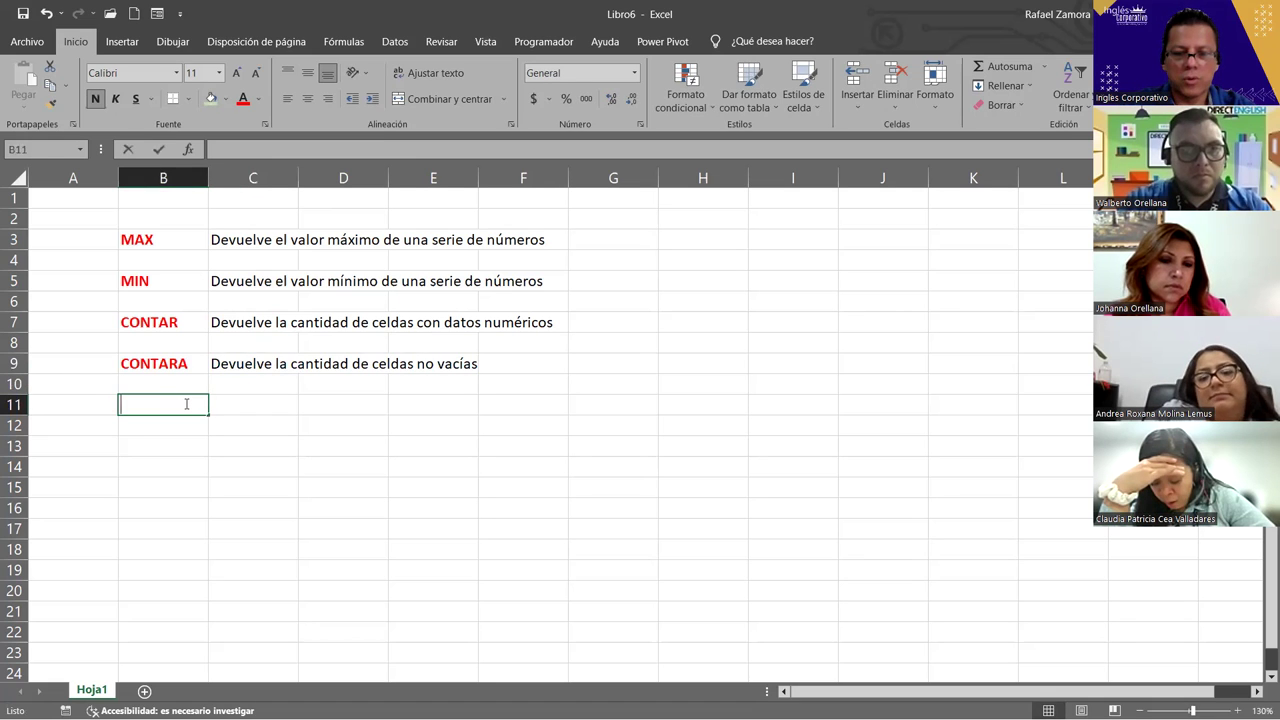
pyautogui.write('CONTAR.BLANCO')
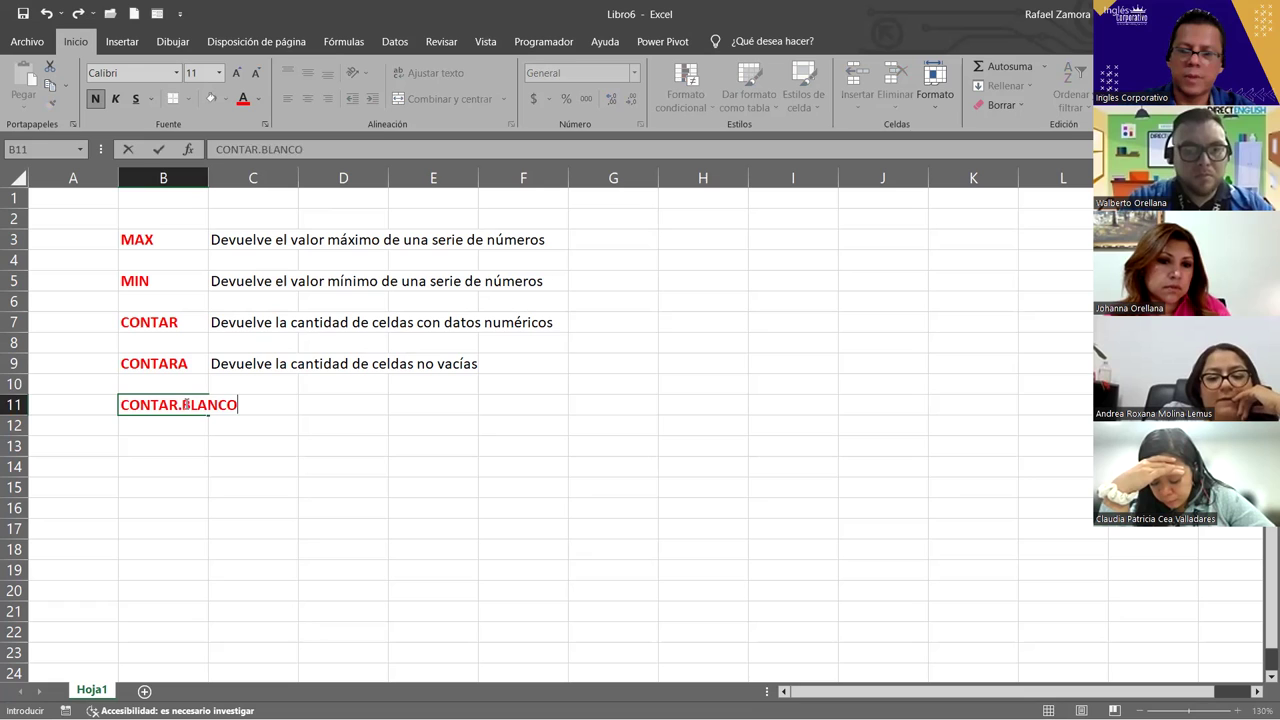
pyautogui.press('Return')
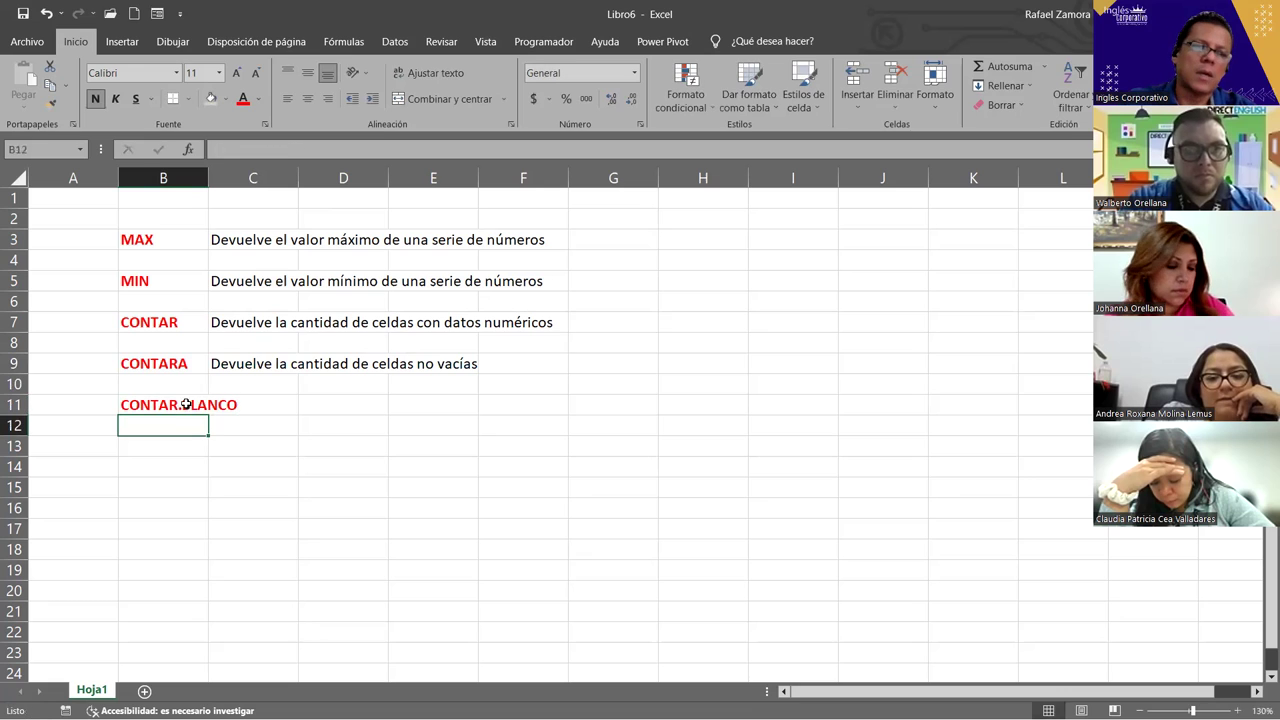
pyautogui.moveTo(216, 177); pyautogui.dragTo(249, 177)
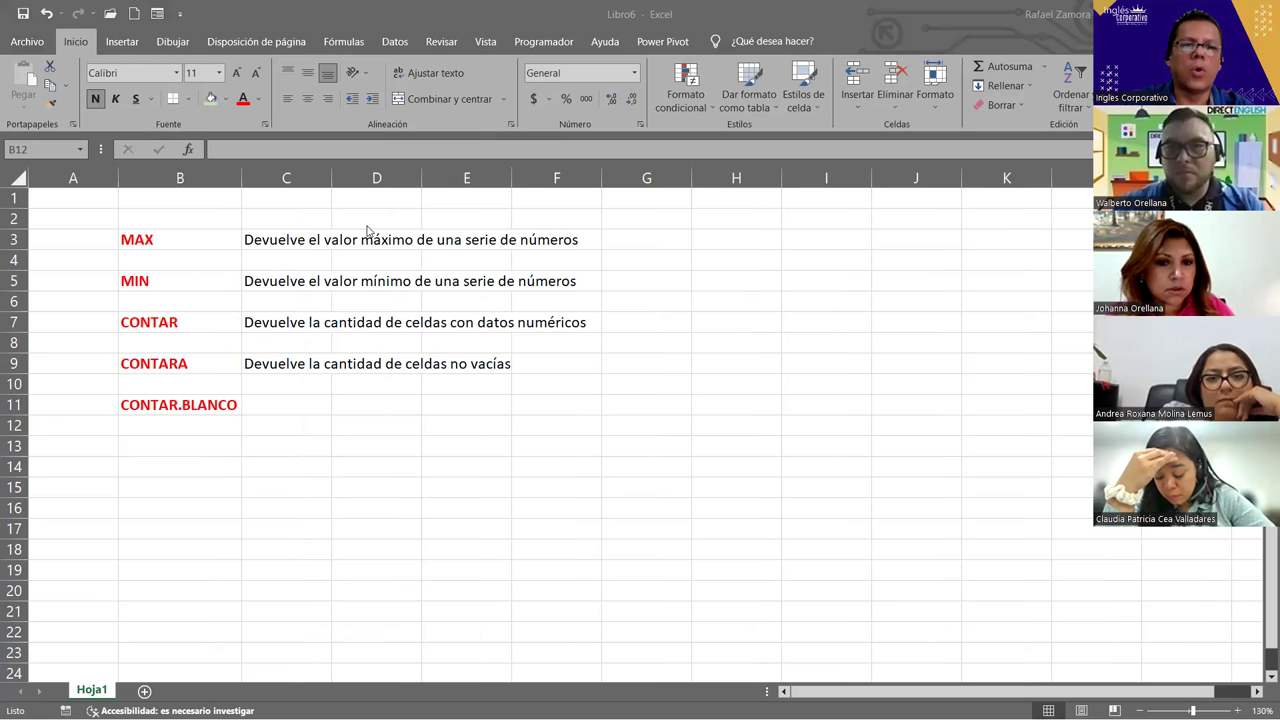
# Enter the CONTAR.BLANCO description "Devuelve la cantidad de celdas vacías" in cell C11
pyautogui.click(298, 402)
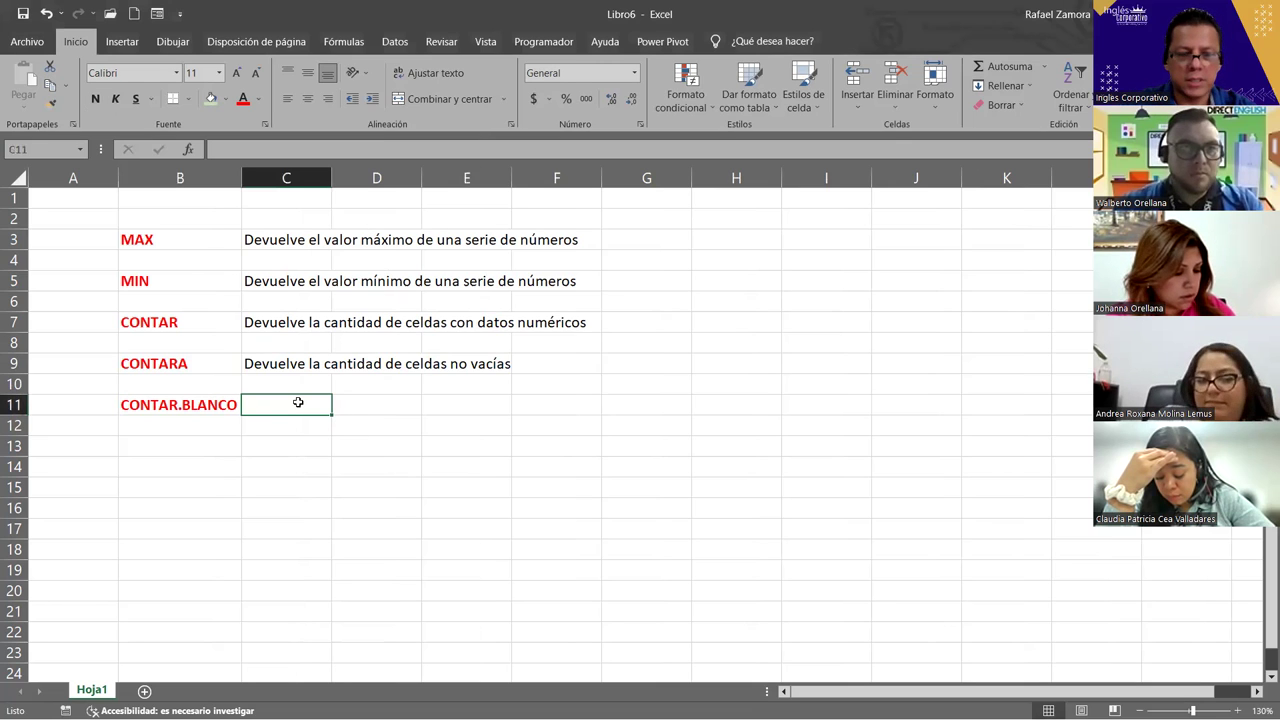
pyautogui.write('Devuelve la cantidad de celdas vacía')
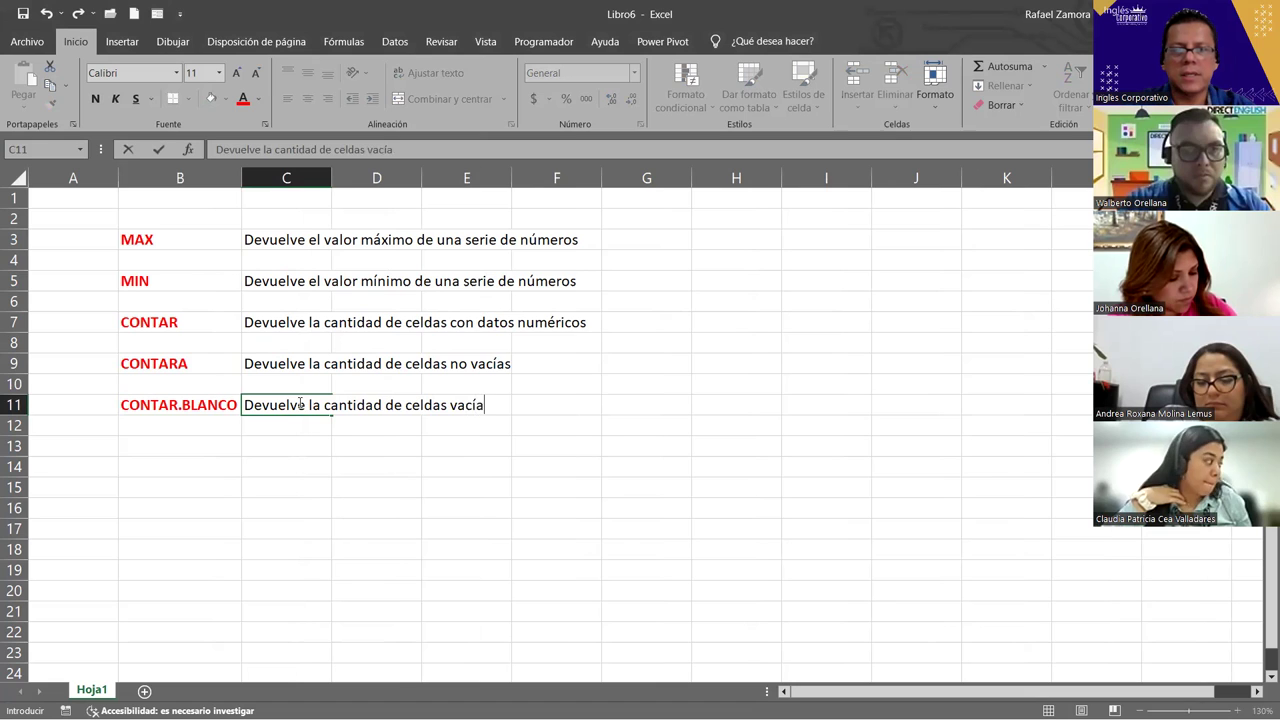
pyautogui.write('s')
pyautogui.press('Return')
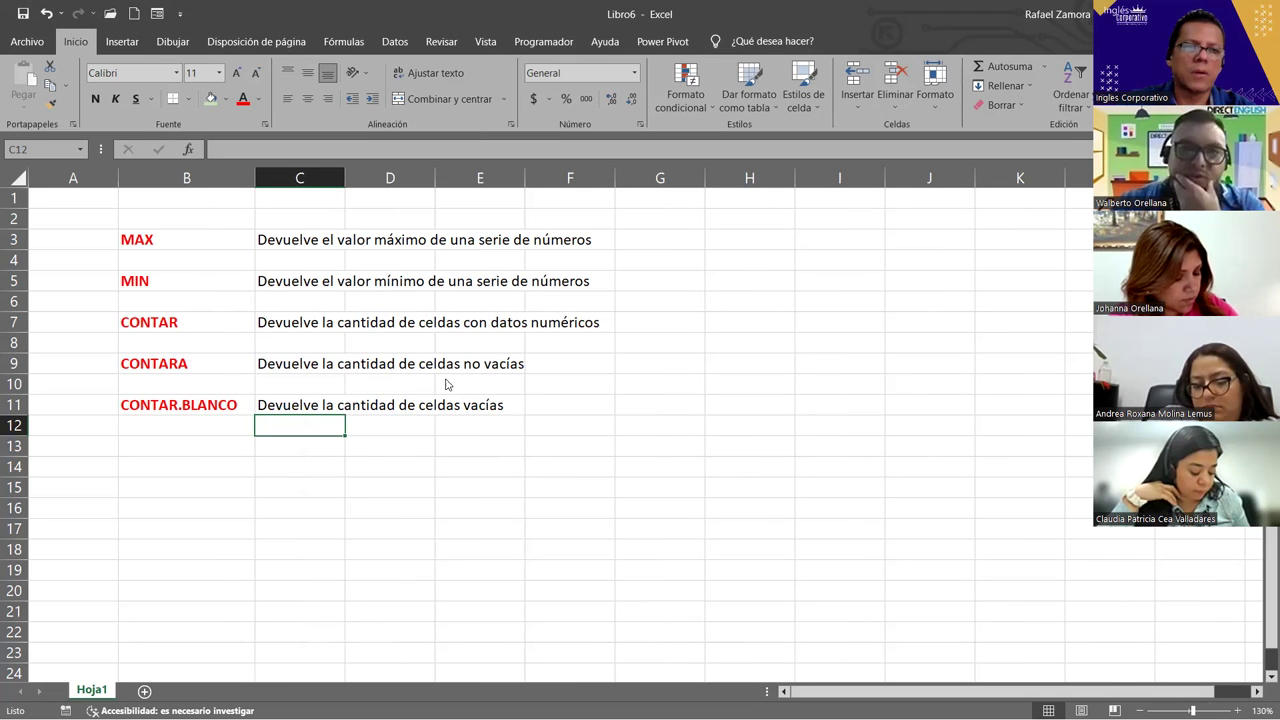
# Enter the function name MODA.UNO in uppercase in cell B13
pyautogui.click(211, 446)
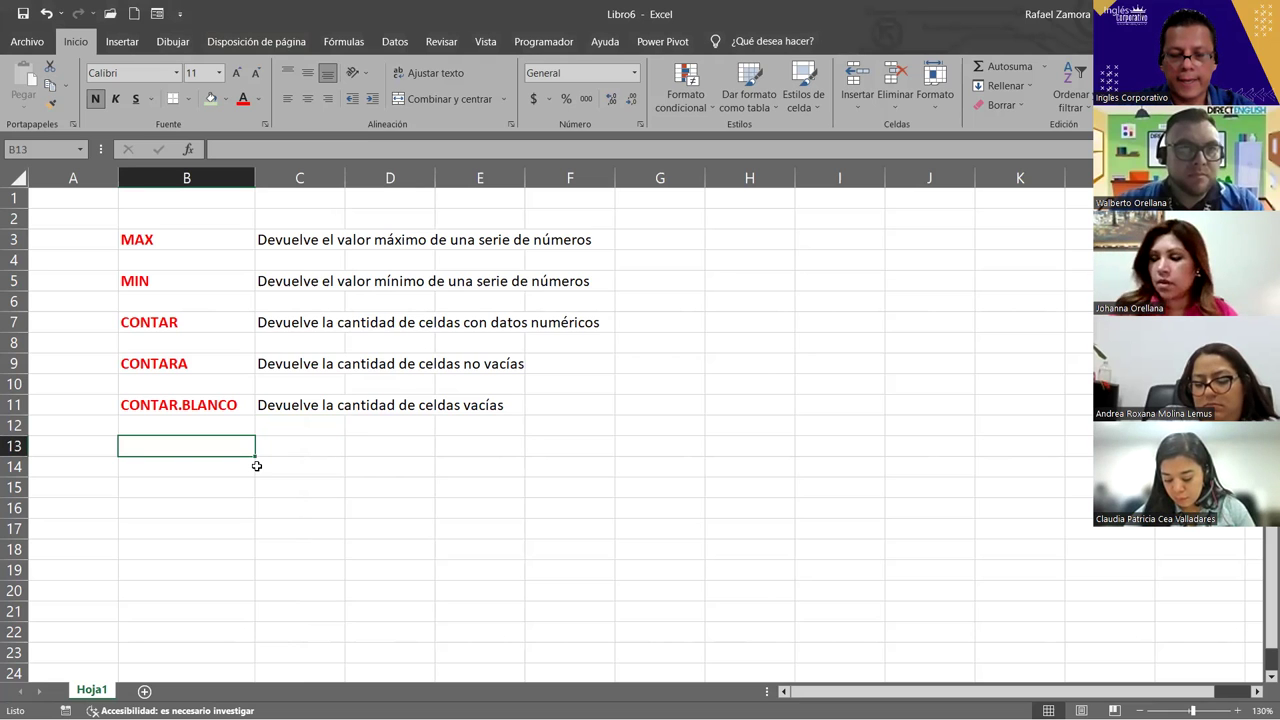
pyautogui.write('moda.uno')
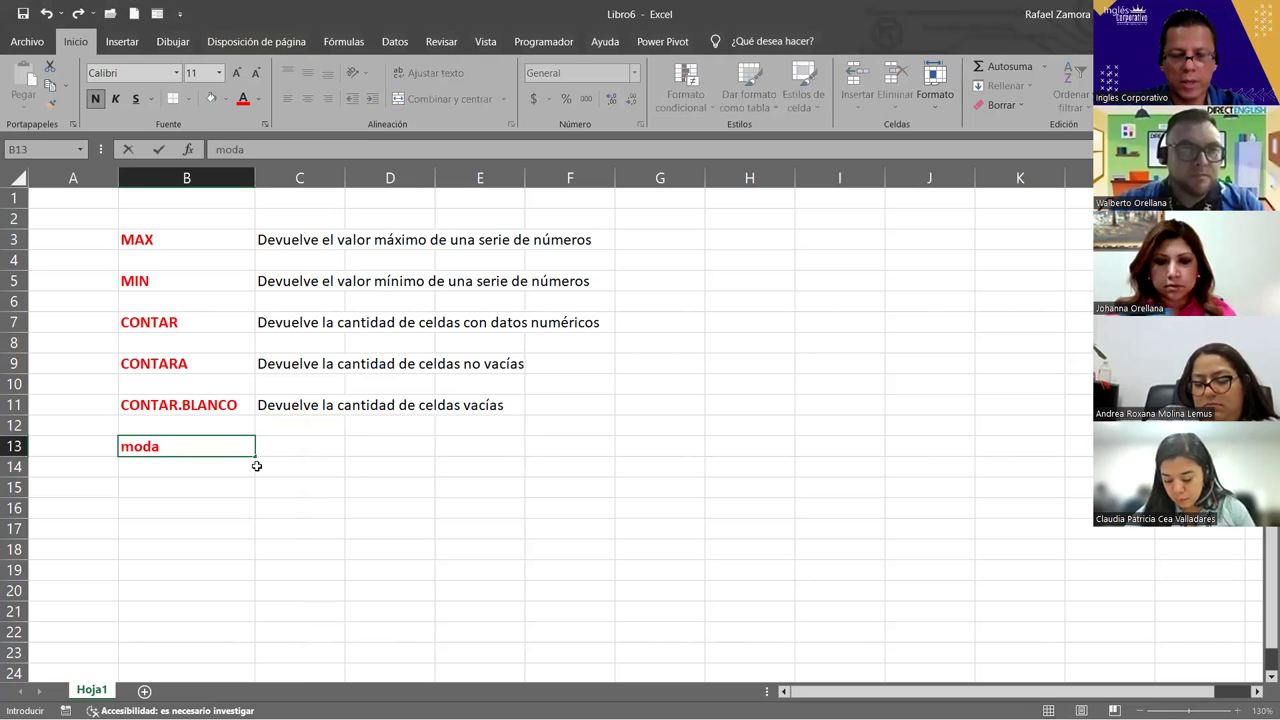
pyautogui.press('BackSpace')
pyautogui.press('BackSpace')
pyautogui.press('BackSpace')
pyautogui.press('BackSpace')
pyautogui.press('BackSpace')
pyautogui.press('BackSpace')
pyautogui.press('BackSpace')
pyautogui.press('BackSpace')
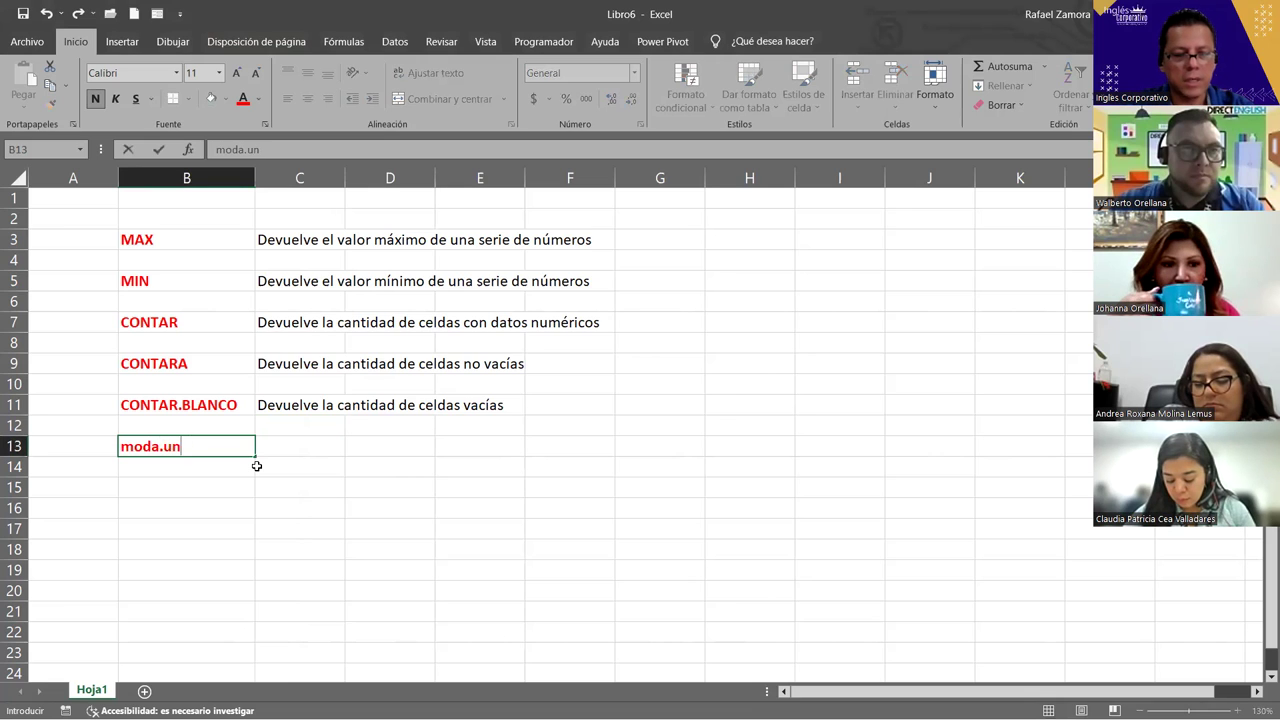
pyautogui.write('MODA.UNO')
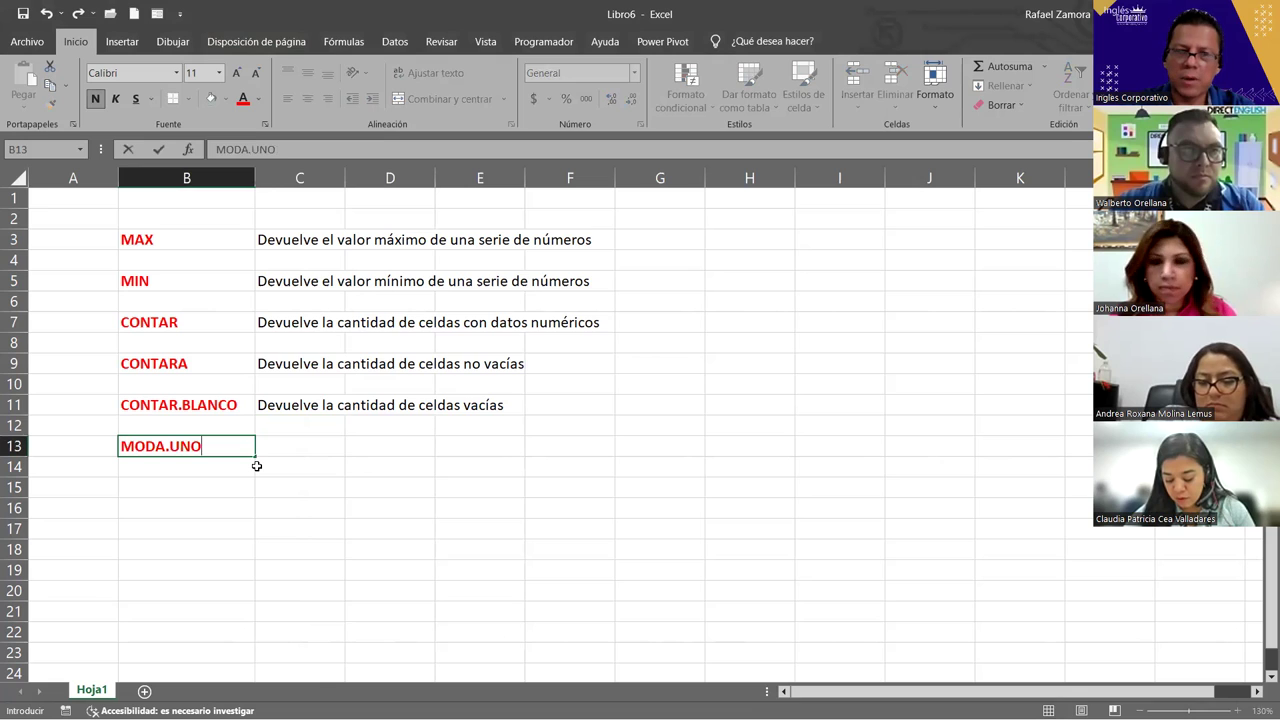
pyautogui.press('Tab')
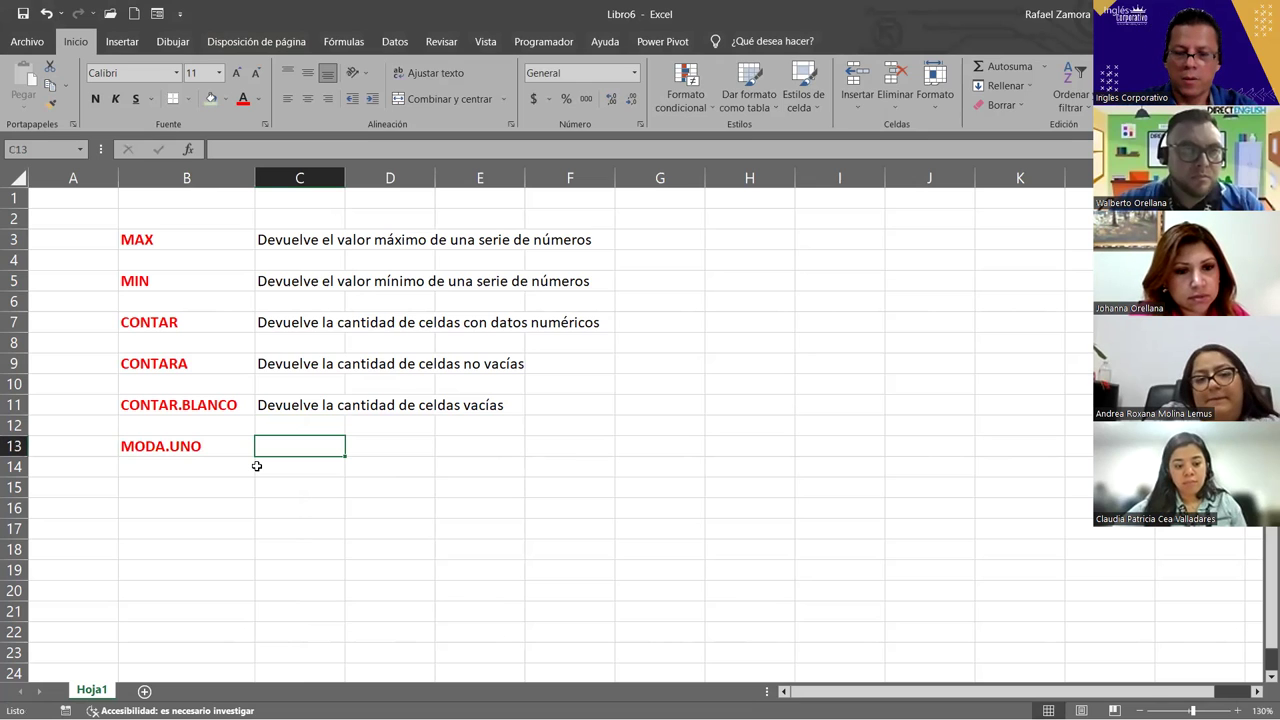
# Enter the MODA.UNO description "Devuelve el valor que más se repite dentro de una serie de datos" in cell C13
pyautogui.write('D')
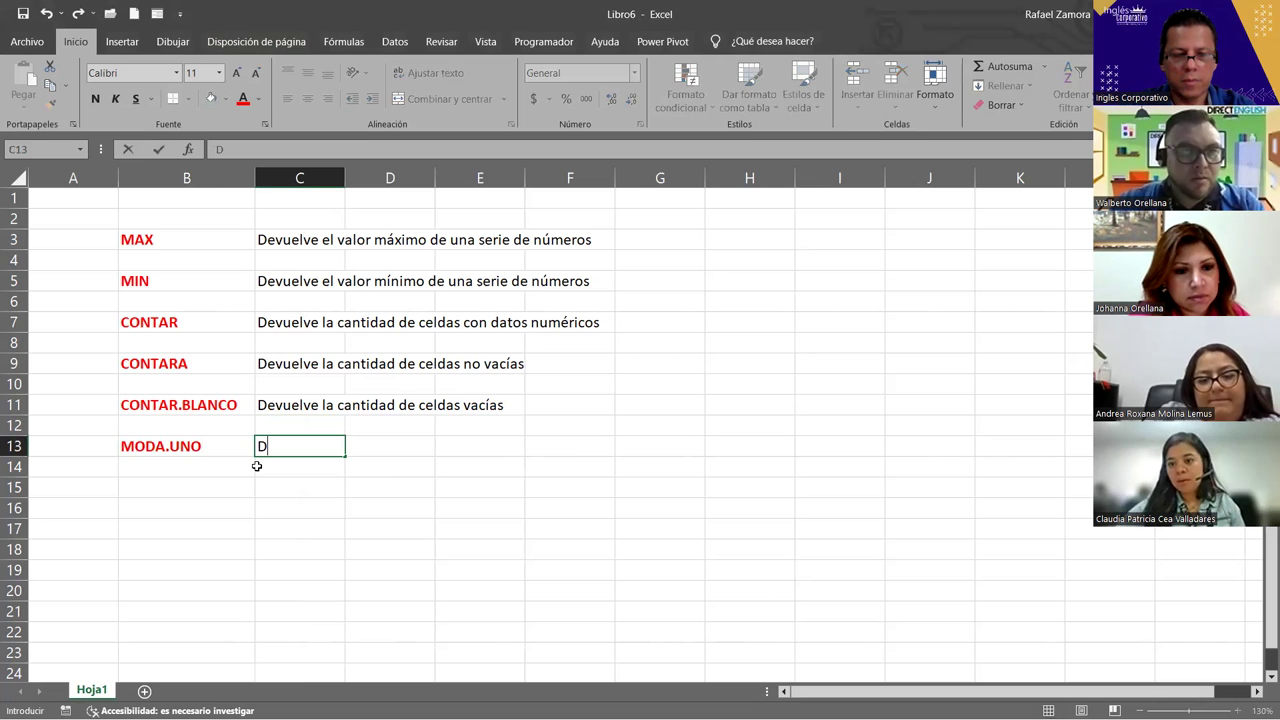
pyautogui.write('evue')
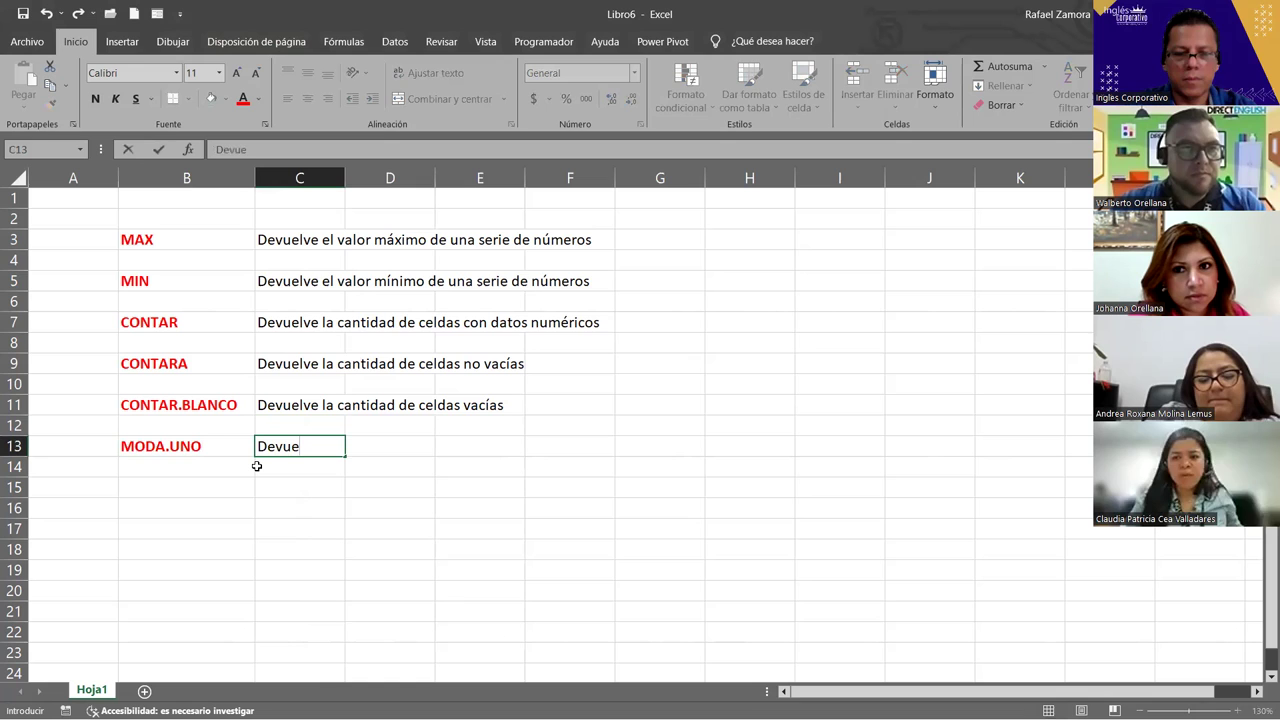
pyautogui.write('lve el da')
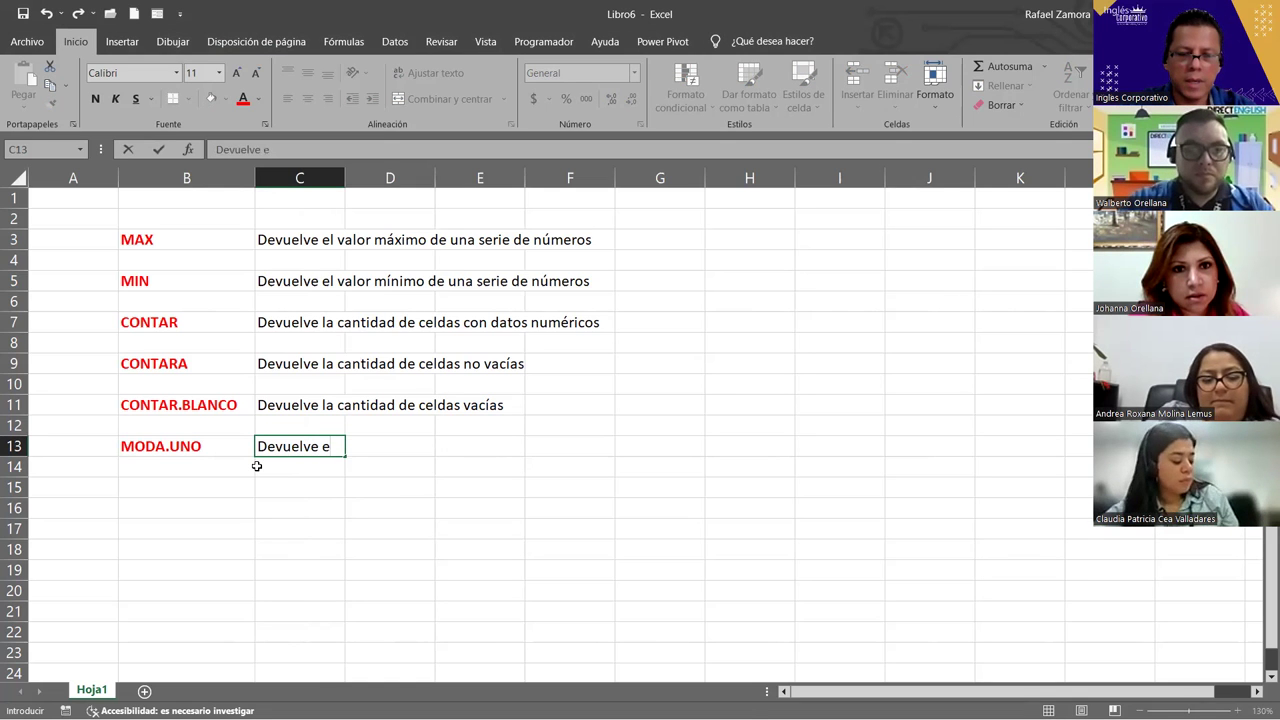
pyautogui.press('BackSpace')
pyautogui.press('BackSpace')
pyautogui.write('valor que má')
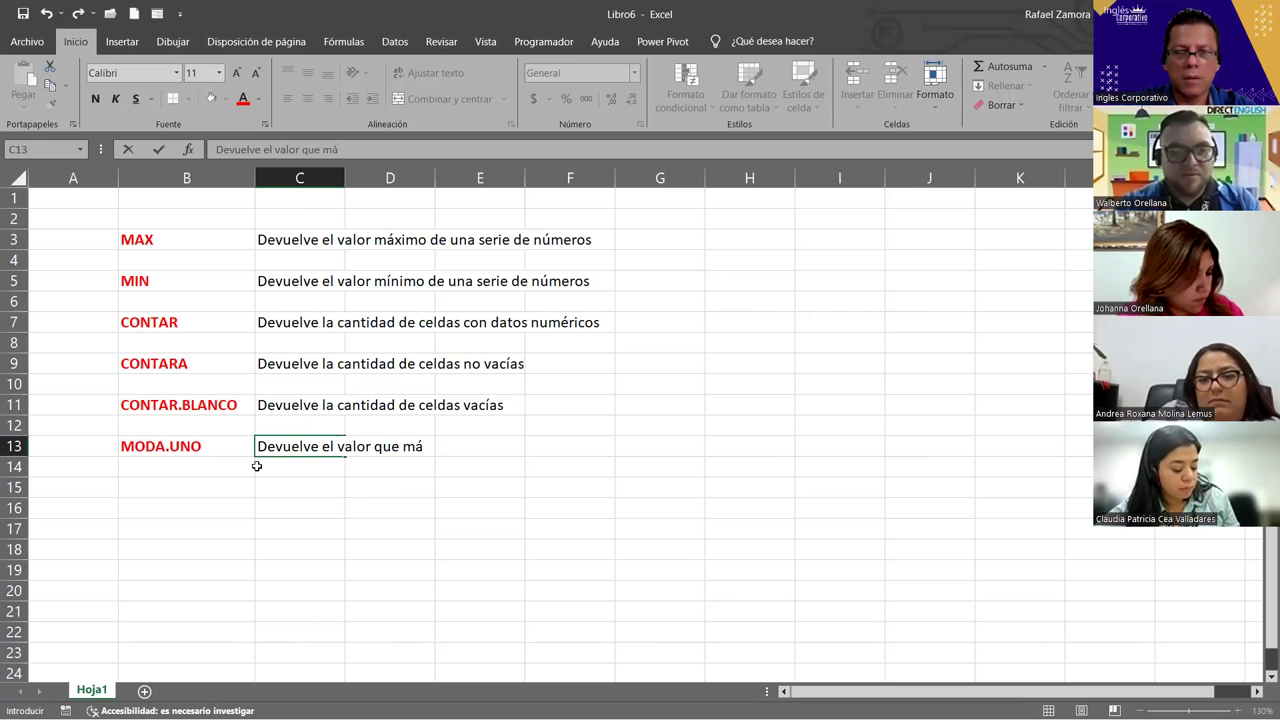
pyautogui.write('s se repite')
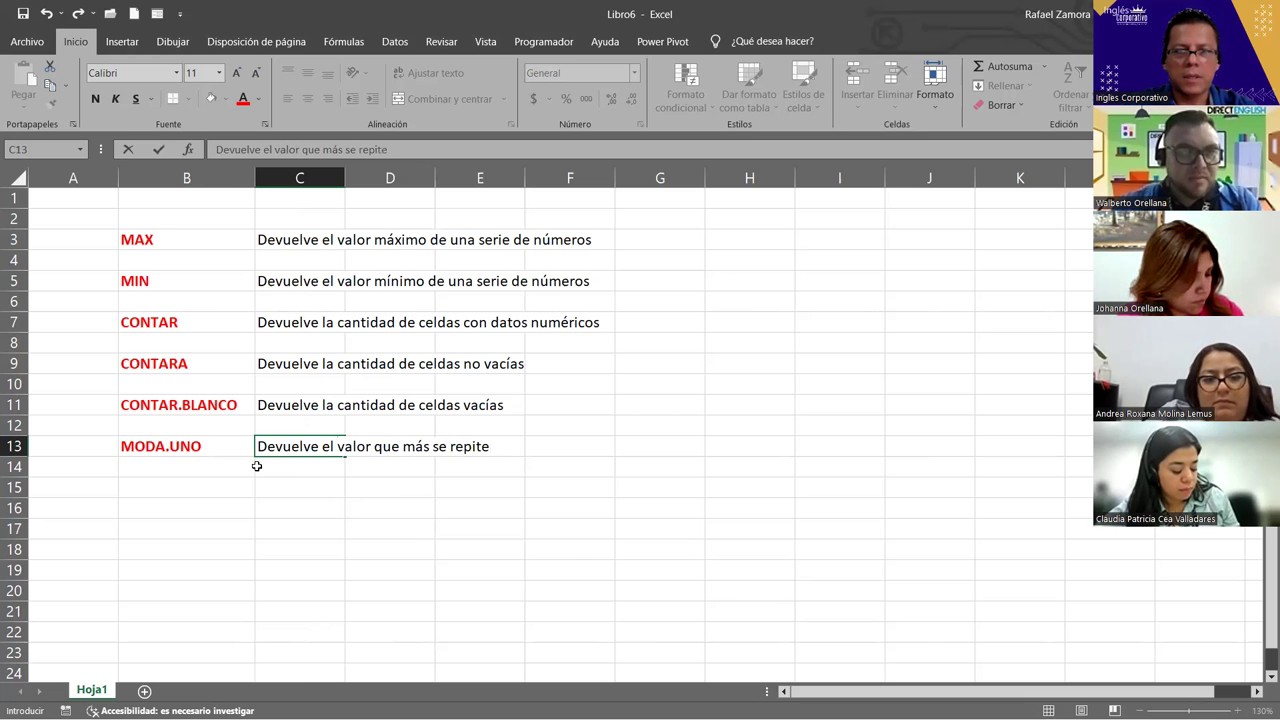
pyautogui.write(' dentro de una ser')
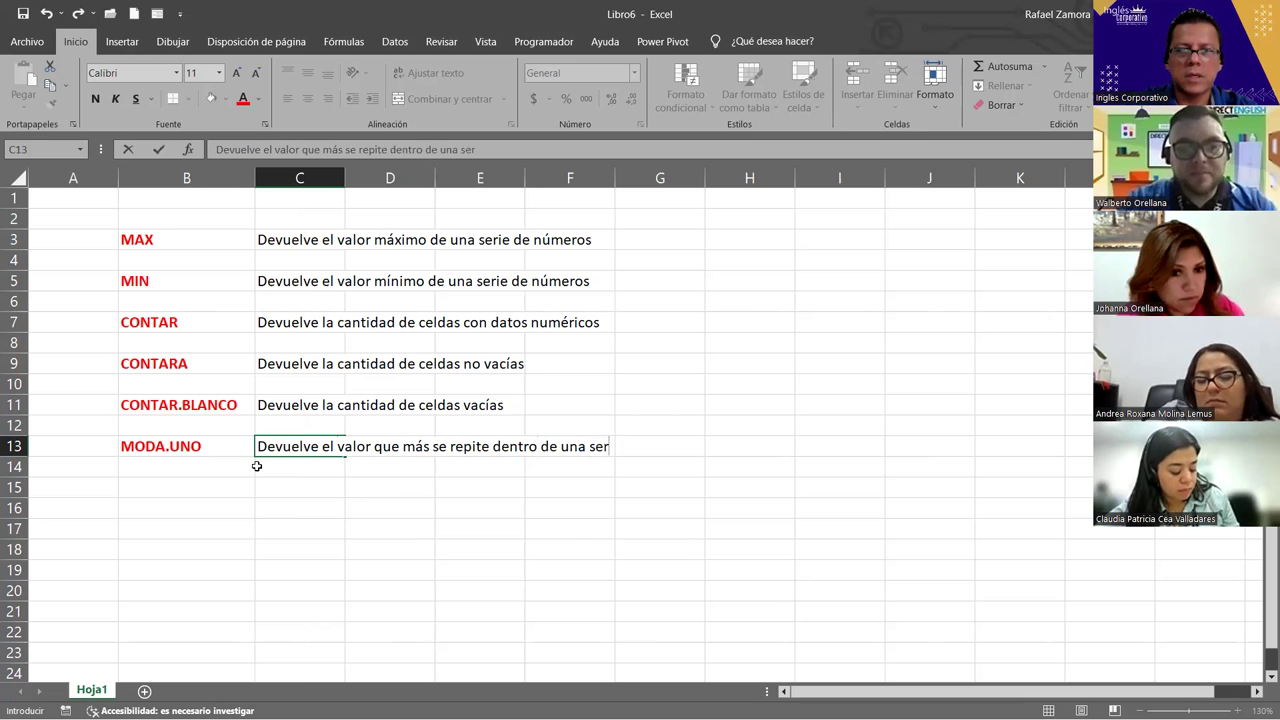
pyautogui.write('ie de datos')
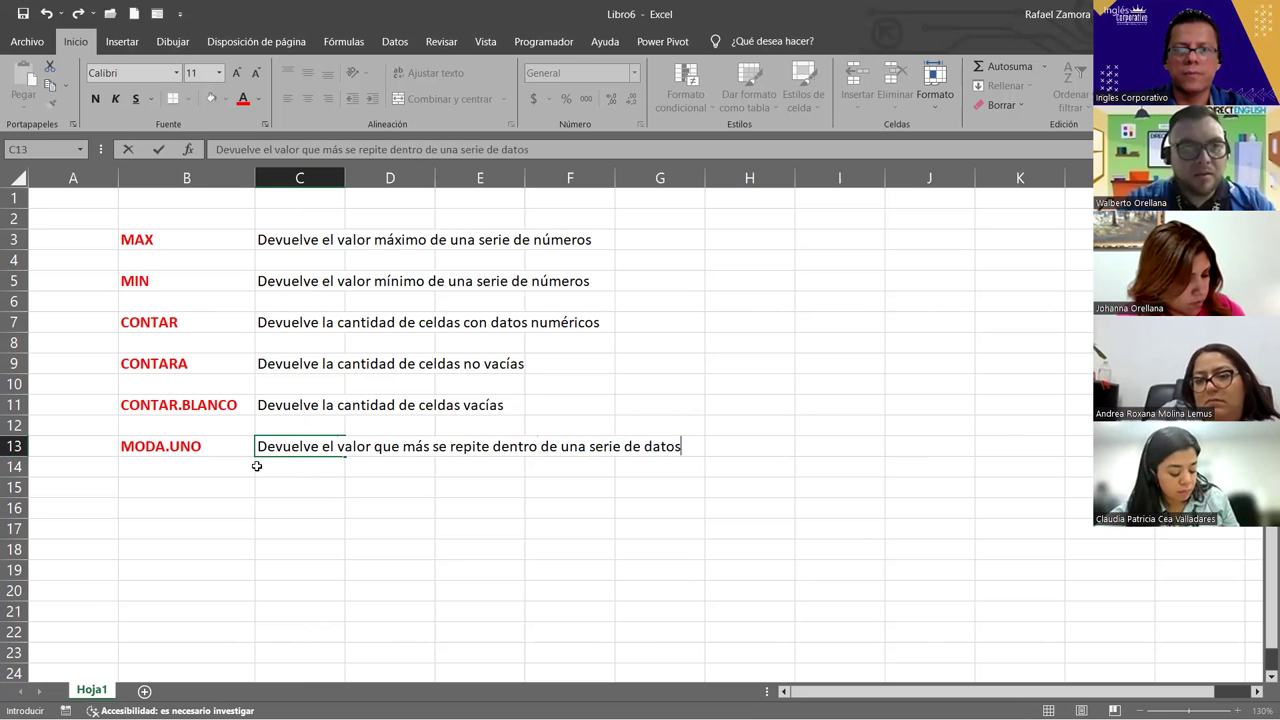
pyautogui.press('Return')
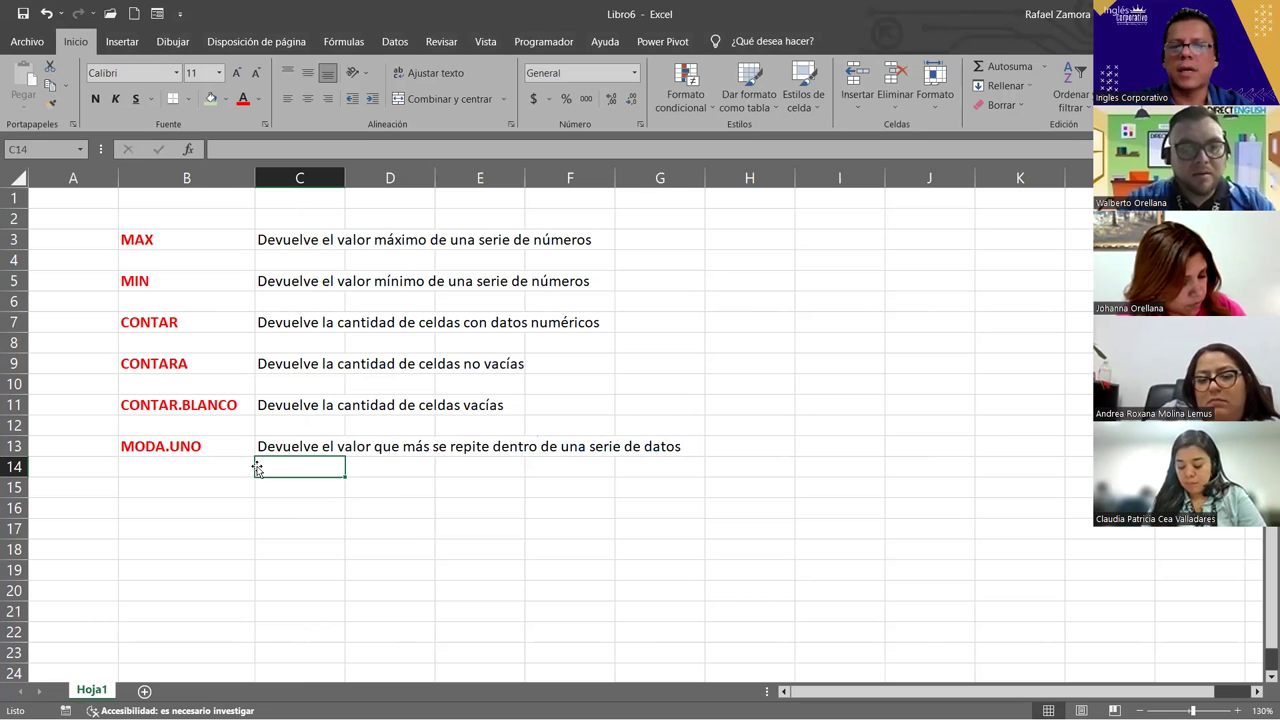
# Examine the functions suggested for =mod in cell H13, including the MODA entry's description, and discard the formula
pyautogui.click(777, 446)
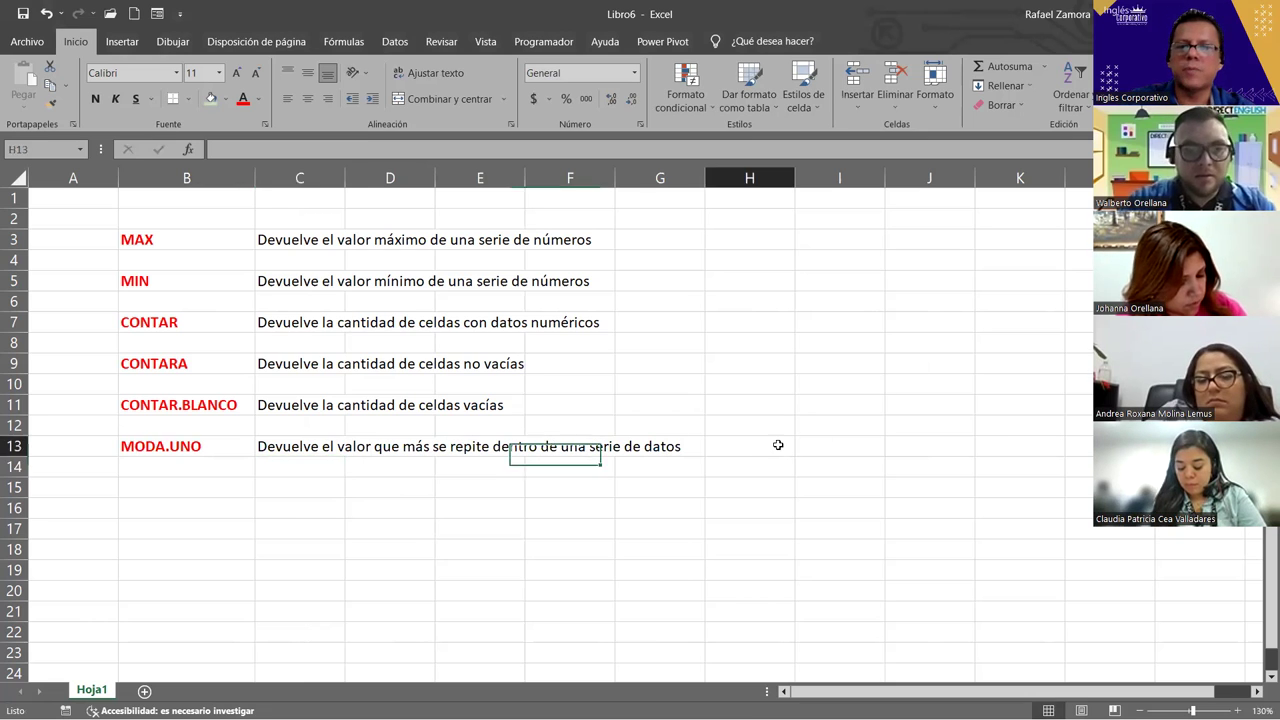
pyautogui.write('=')
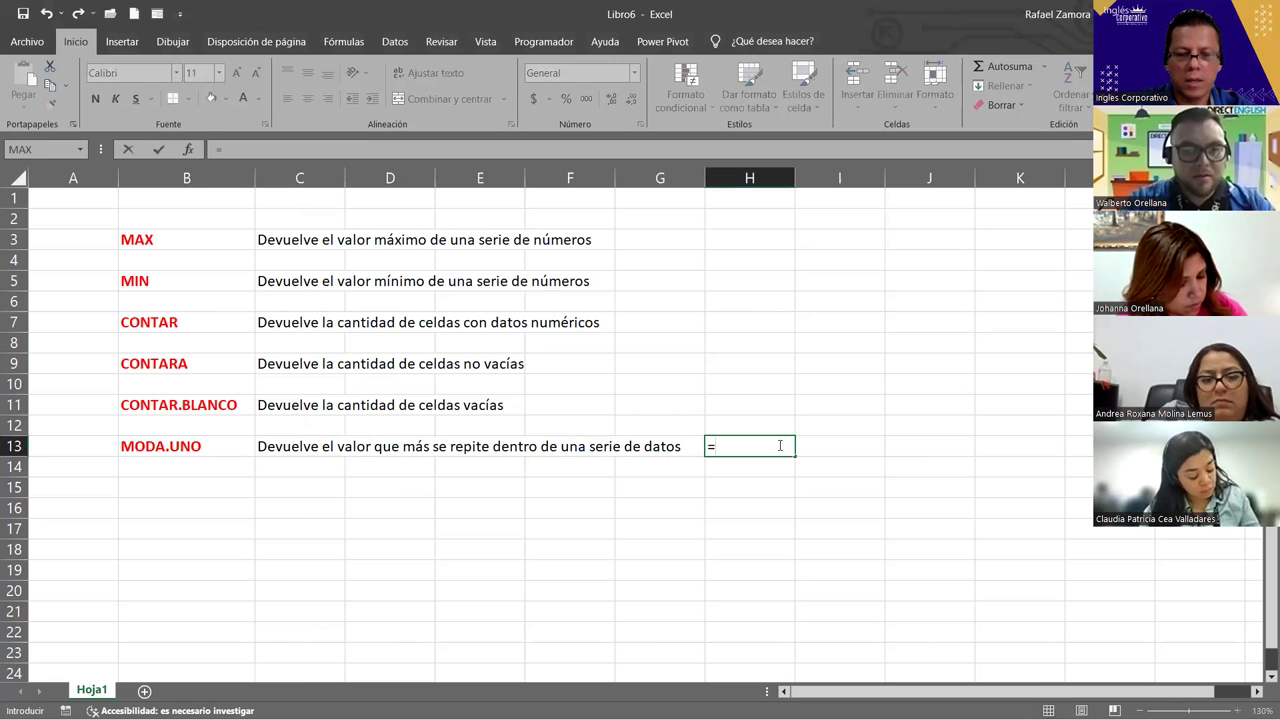
pyautogui.write('mod')
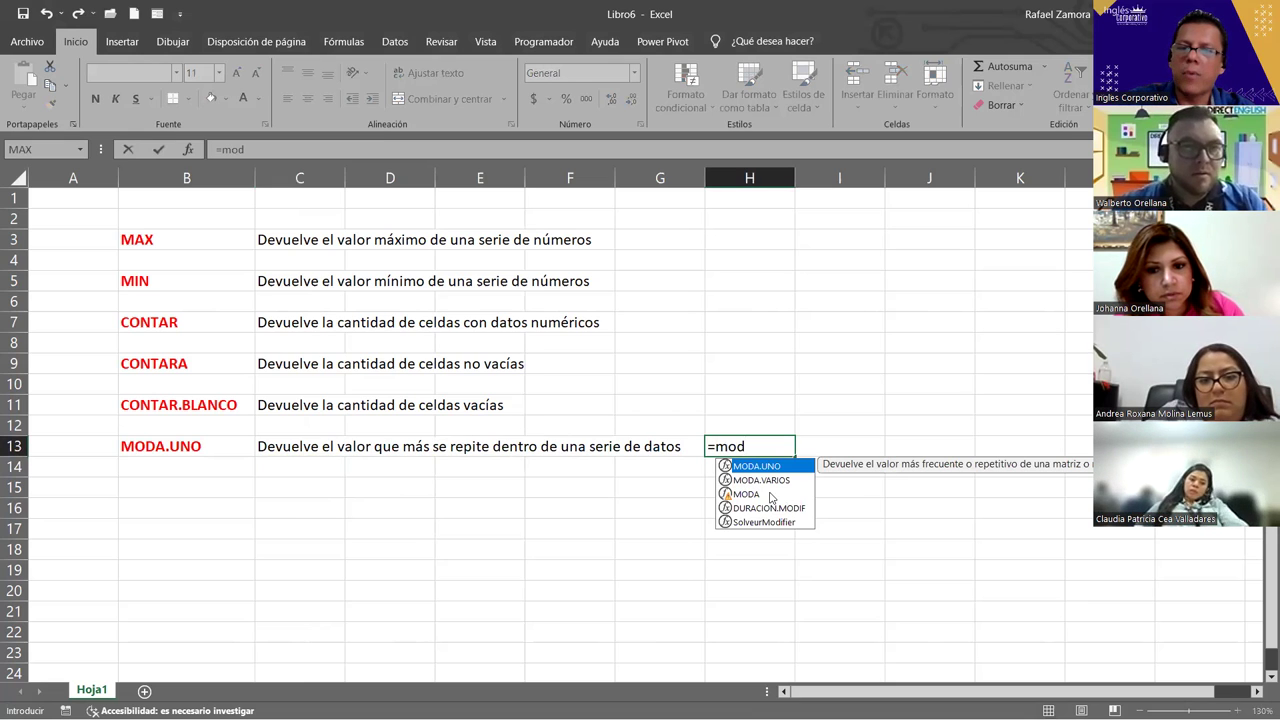
pyautogui.click(770, 494)
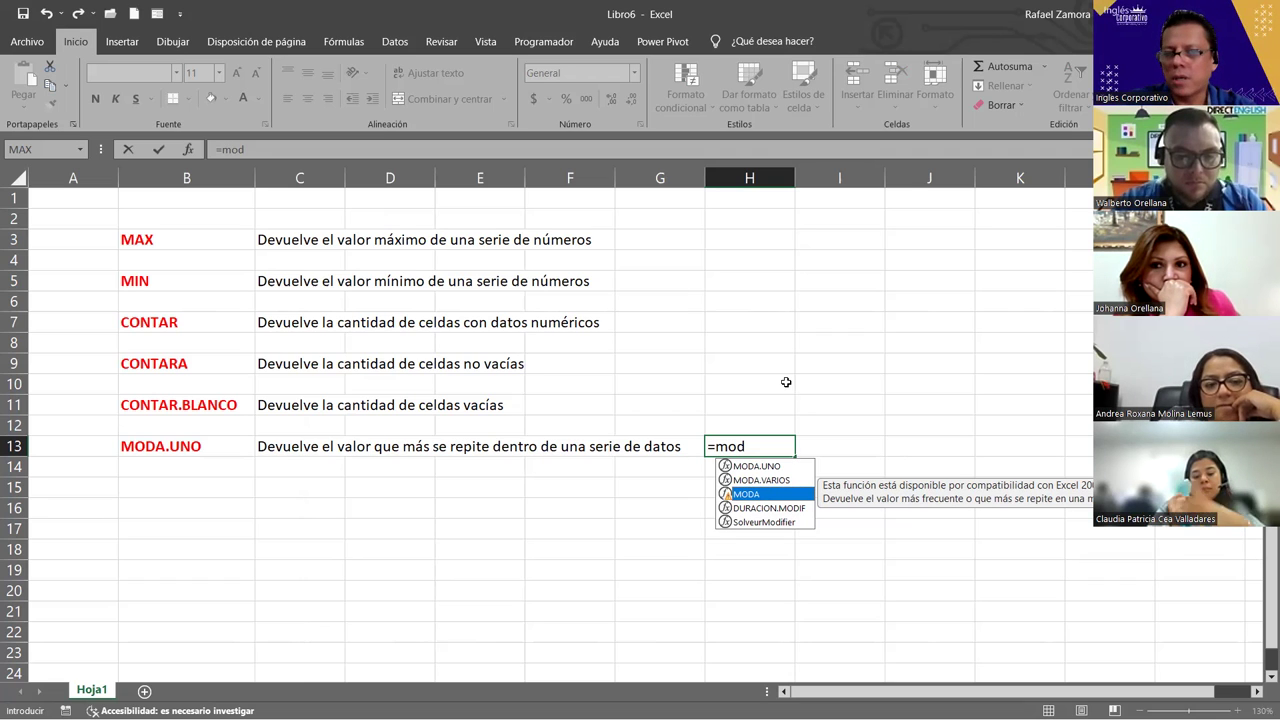
pyautogui.press('Escape')
pyautogui.click(381, 562)
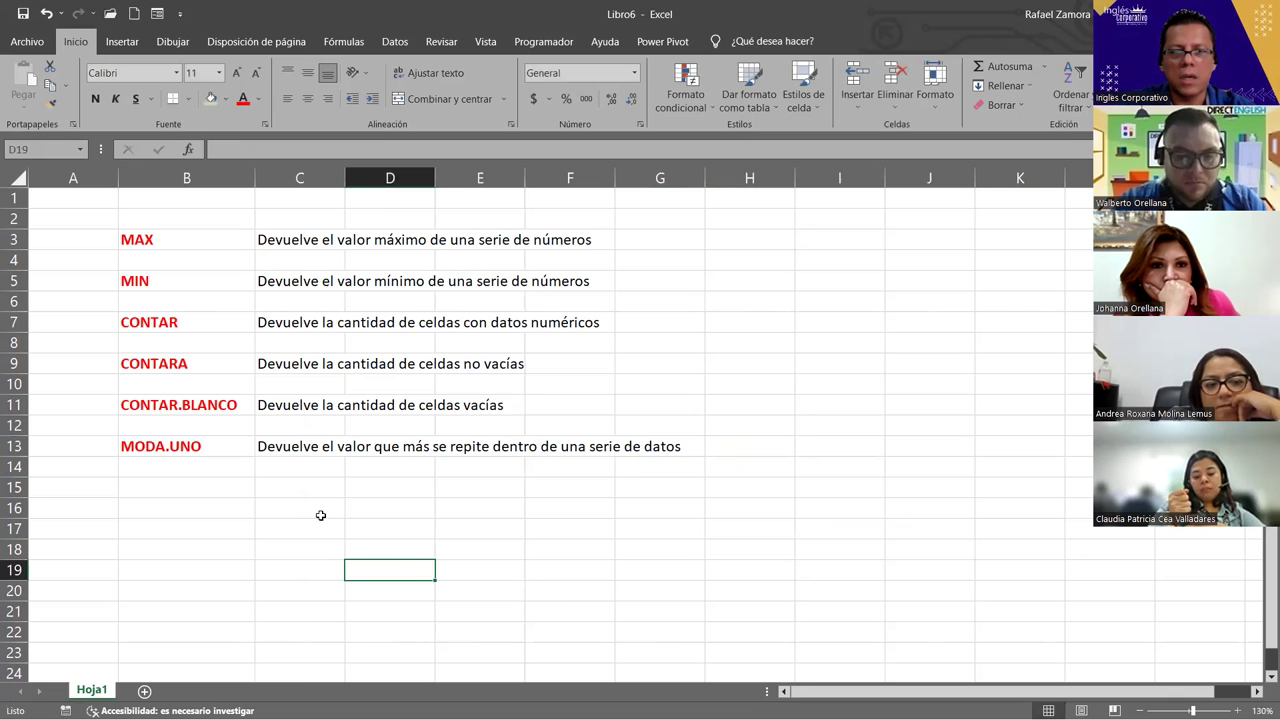
pyautogui.click(221, 485)
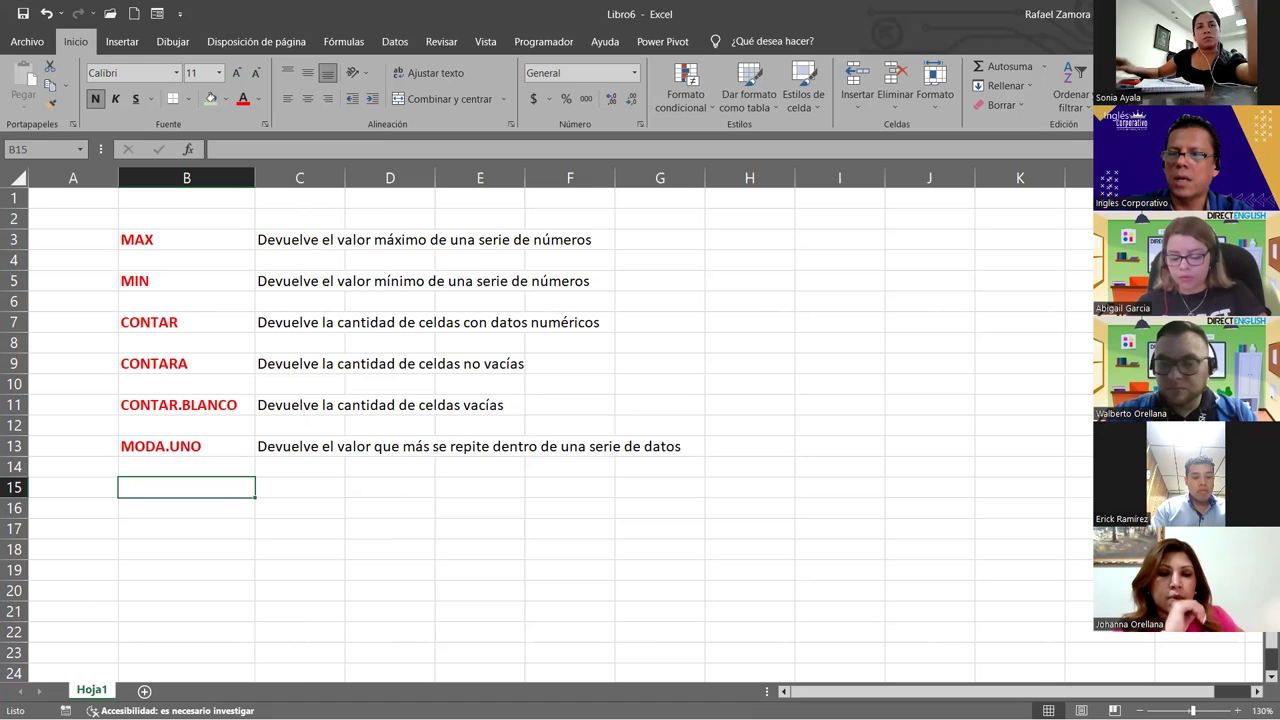
pyautogui.moveTo(1215, 656); pyautogui.dragTo(1257, 692)
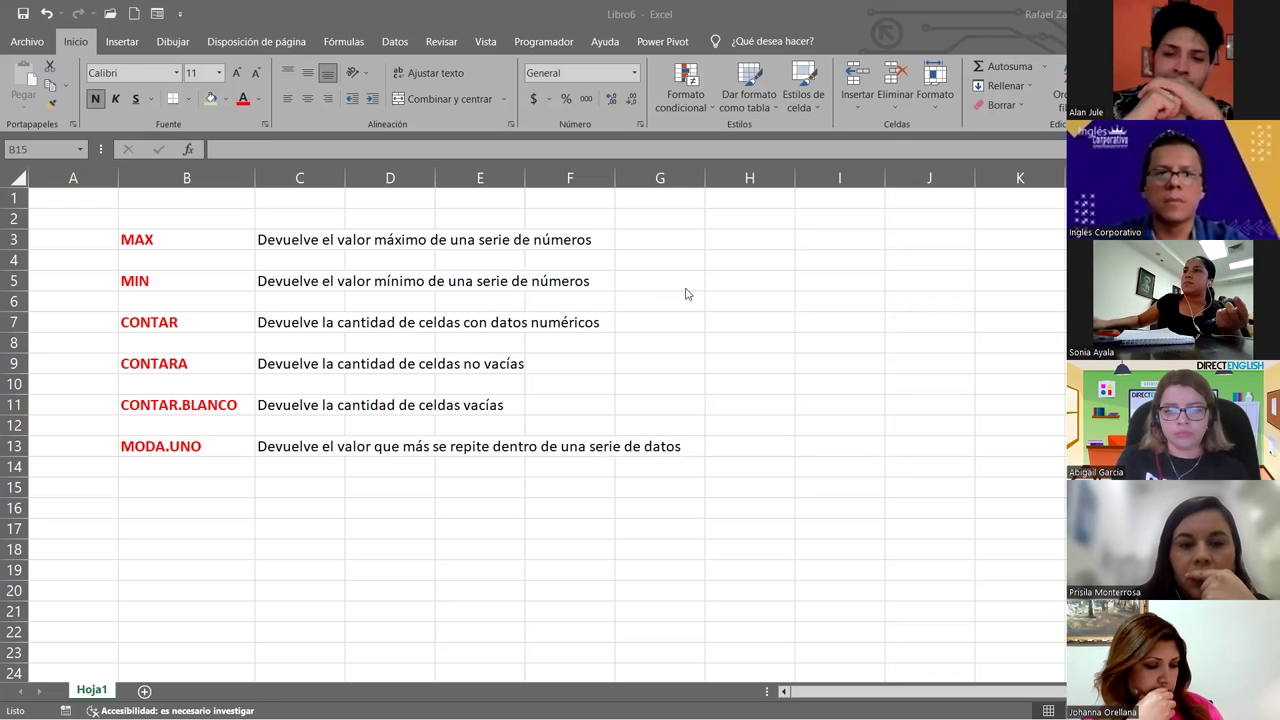
pyautogui.click(660, 549)
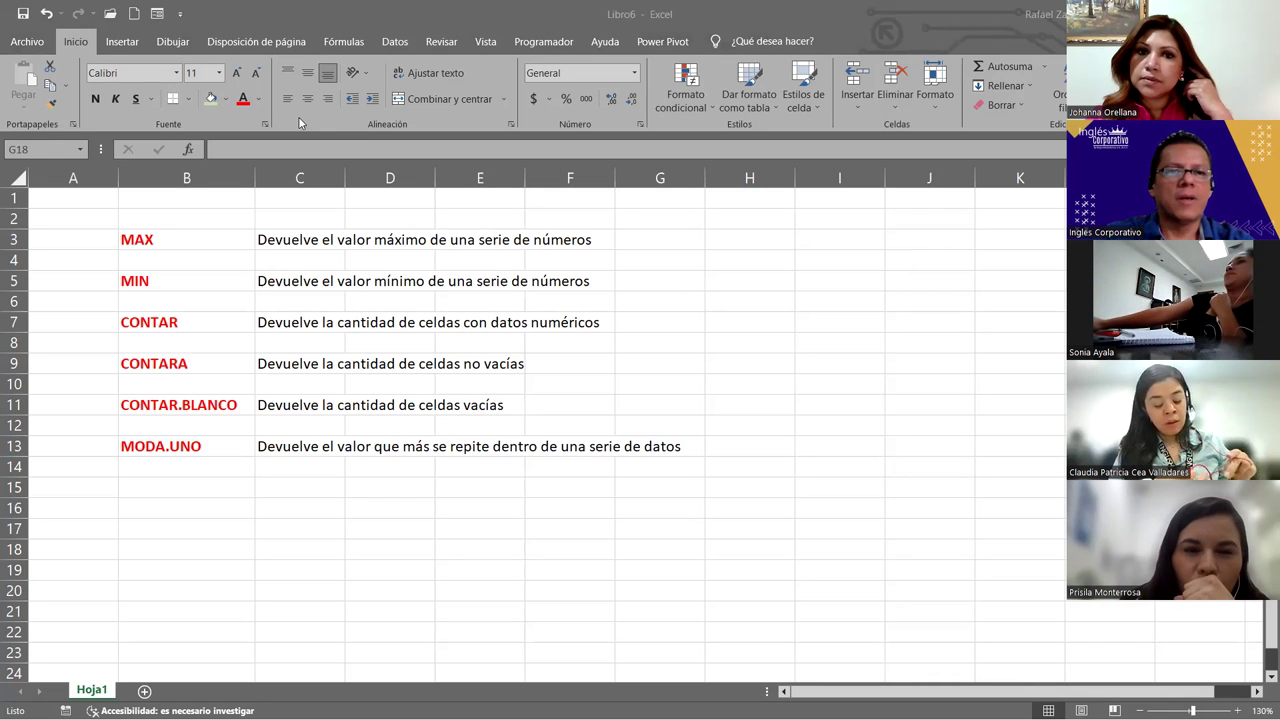
pyautogui.click(306, 522)
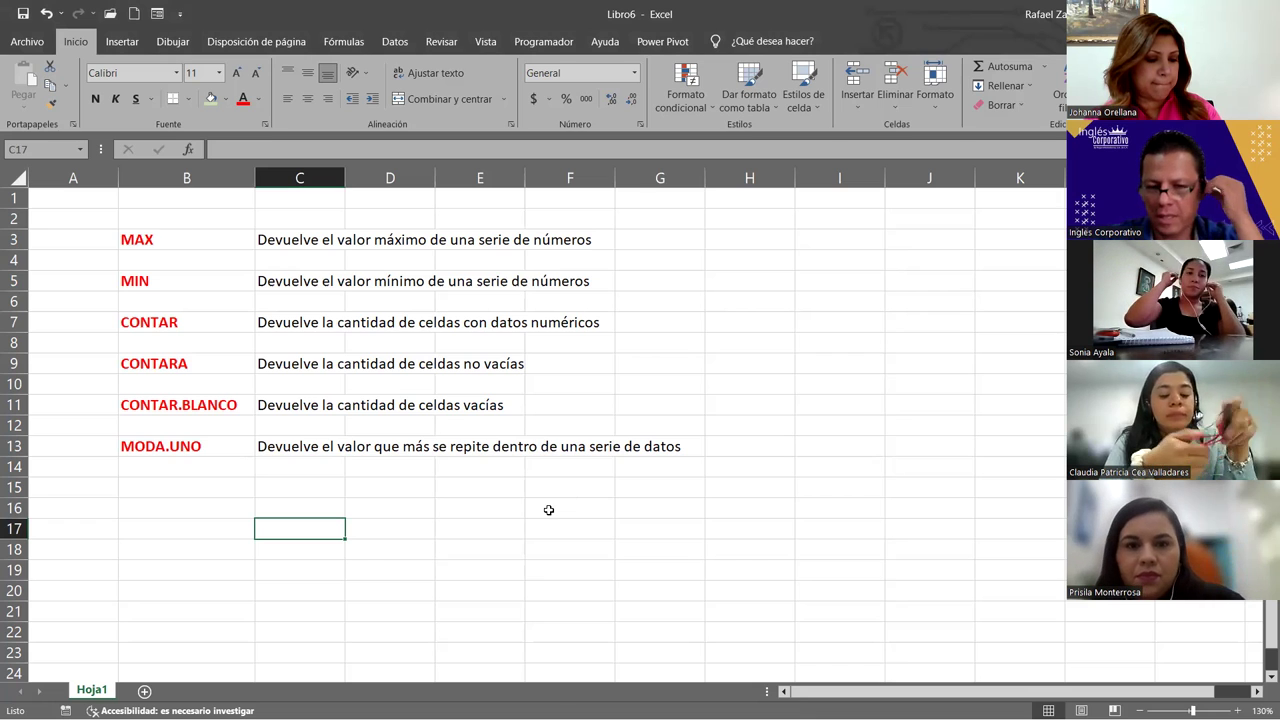
# Enter the function name PROMEDIO in cell B15
pyautogui.click(242, 488)
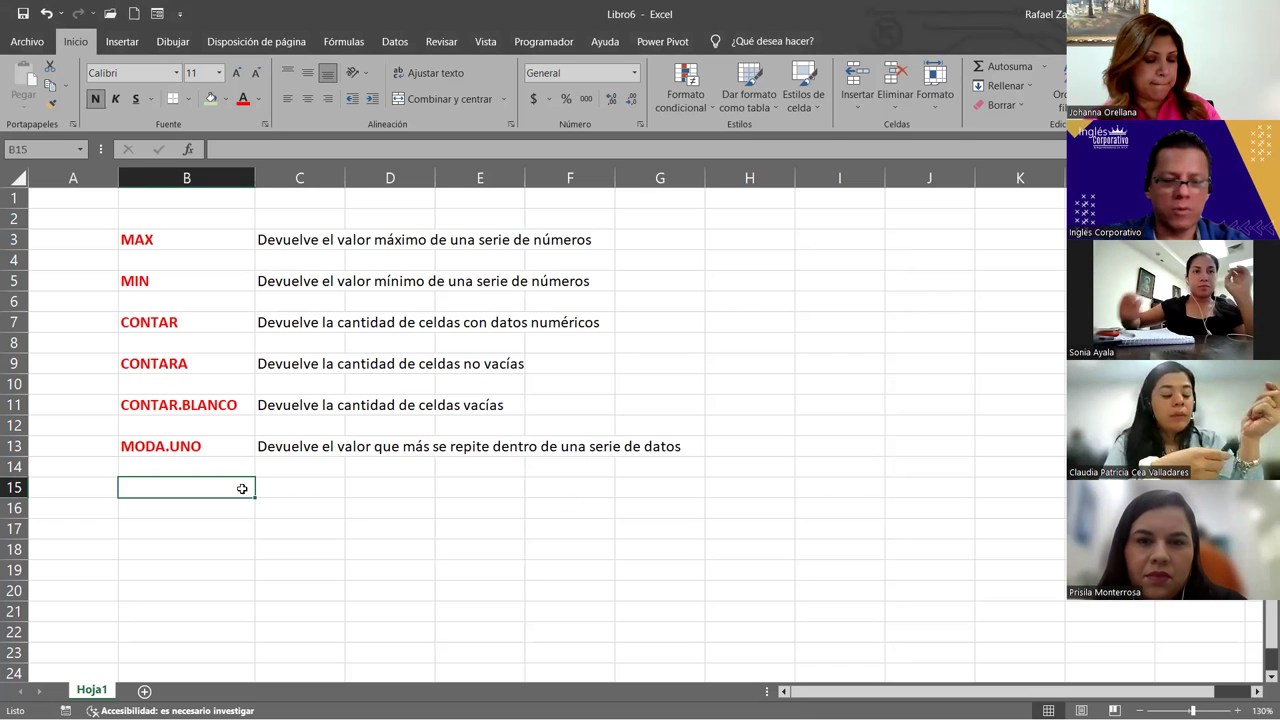
pyautogui.write('PROMDIO')
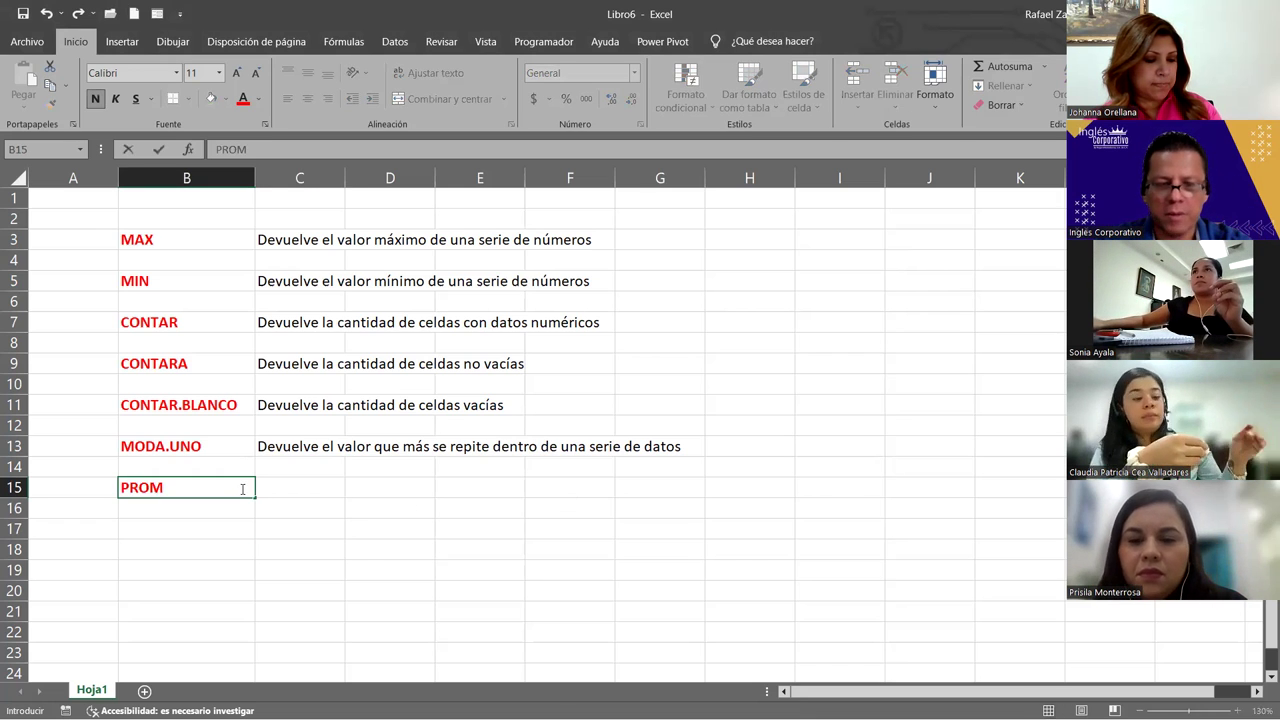
pyautogui.press('BackSpace')
pyautogui.press('BackSpace')
pyautogui.press('BackSpace')
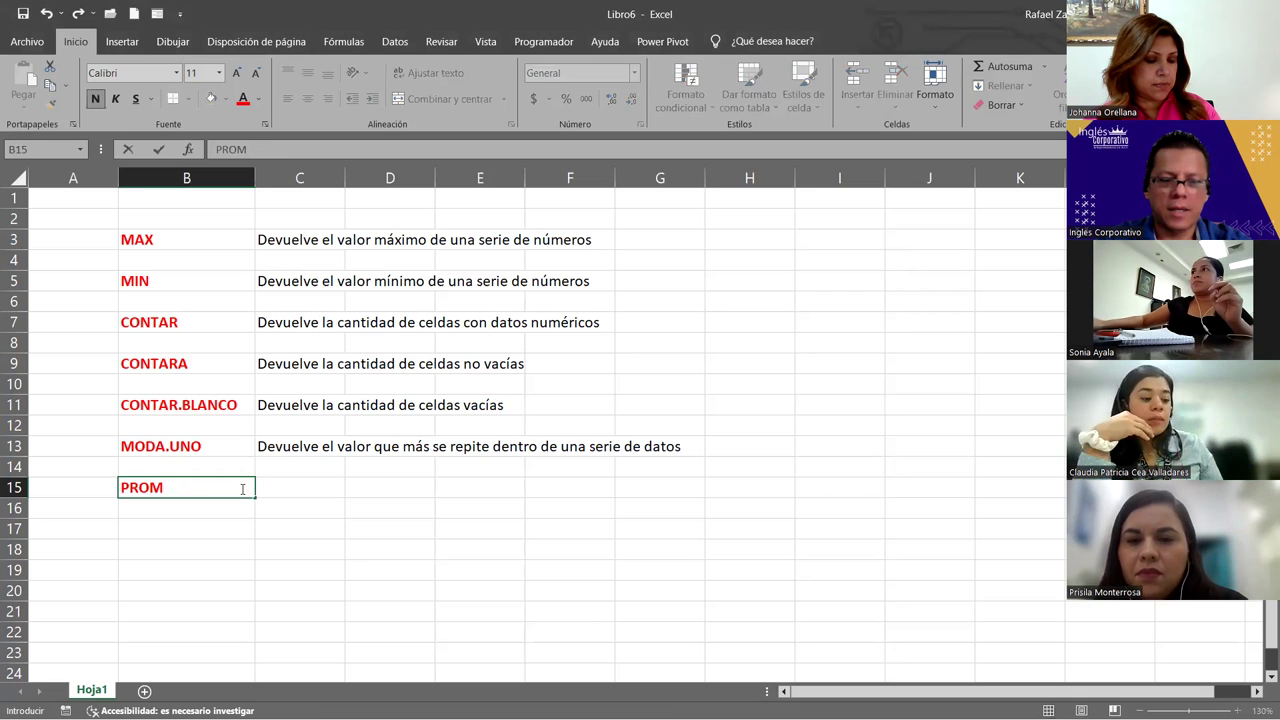
pyautogui.write('EDIO')
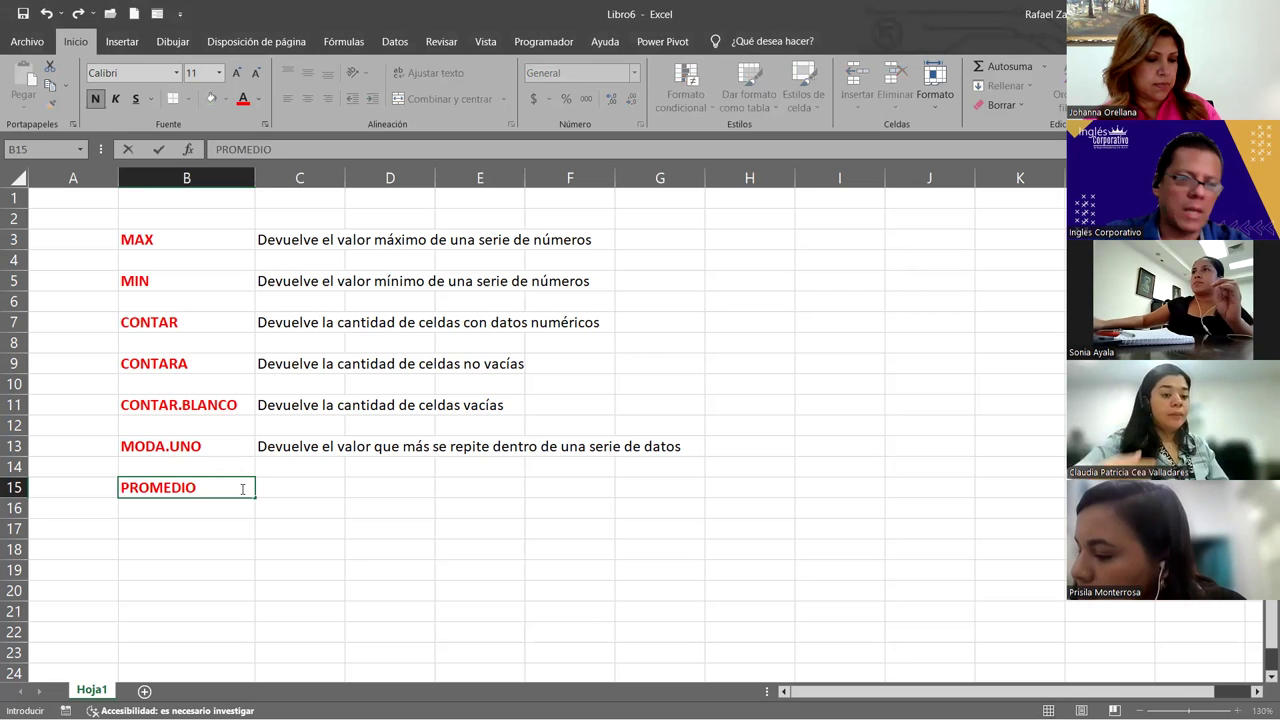
pyautogui.click(279, 488)
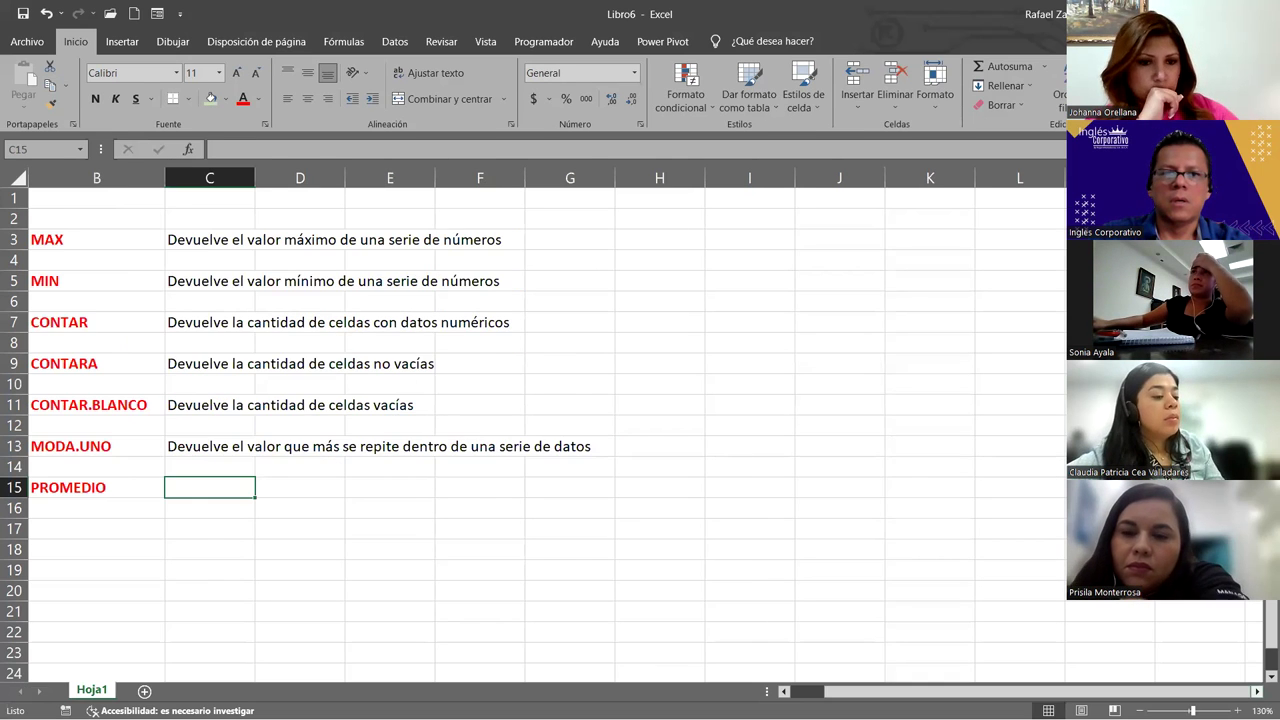
pyautogui.hscroll(3, 591, 360)
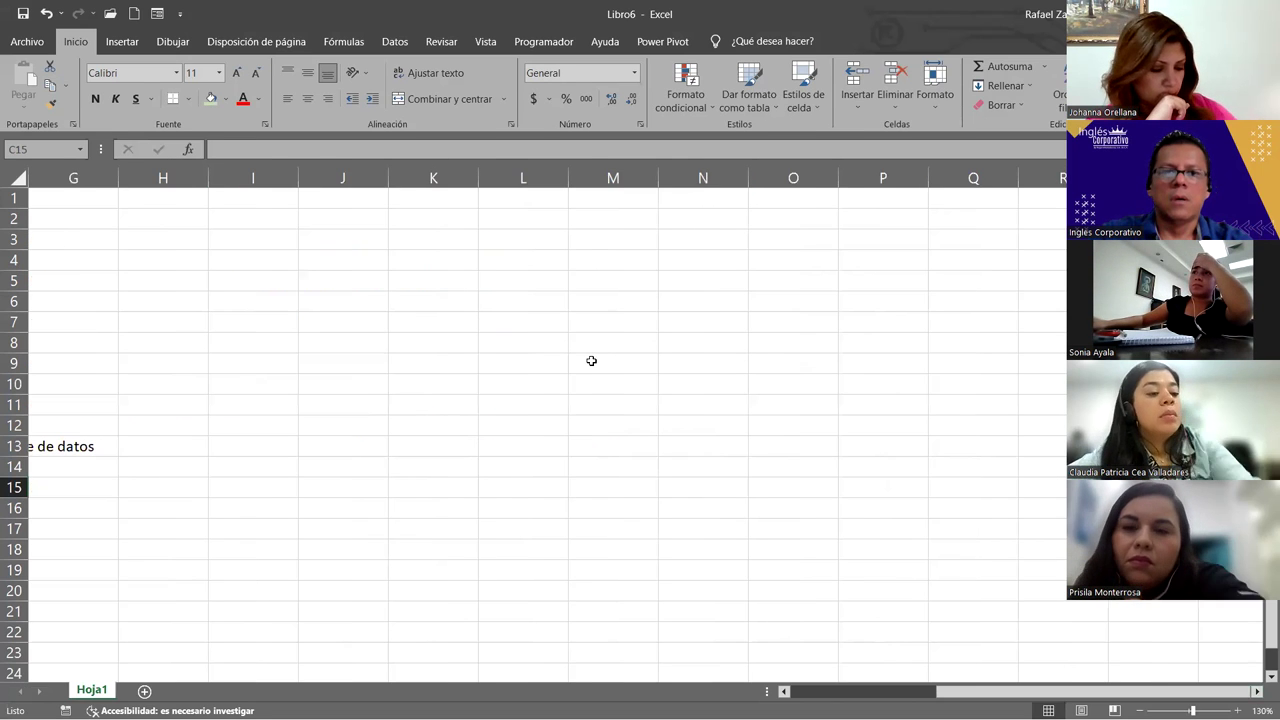
# Set the width of columns K through P to 6
pyautogui.click(467, 178)
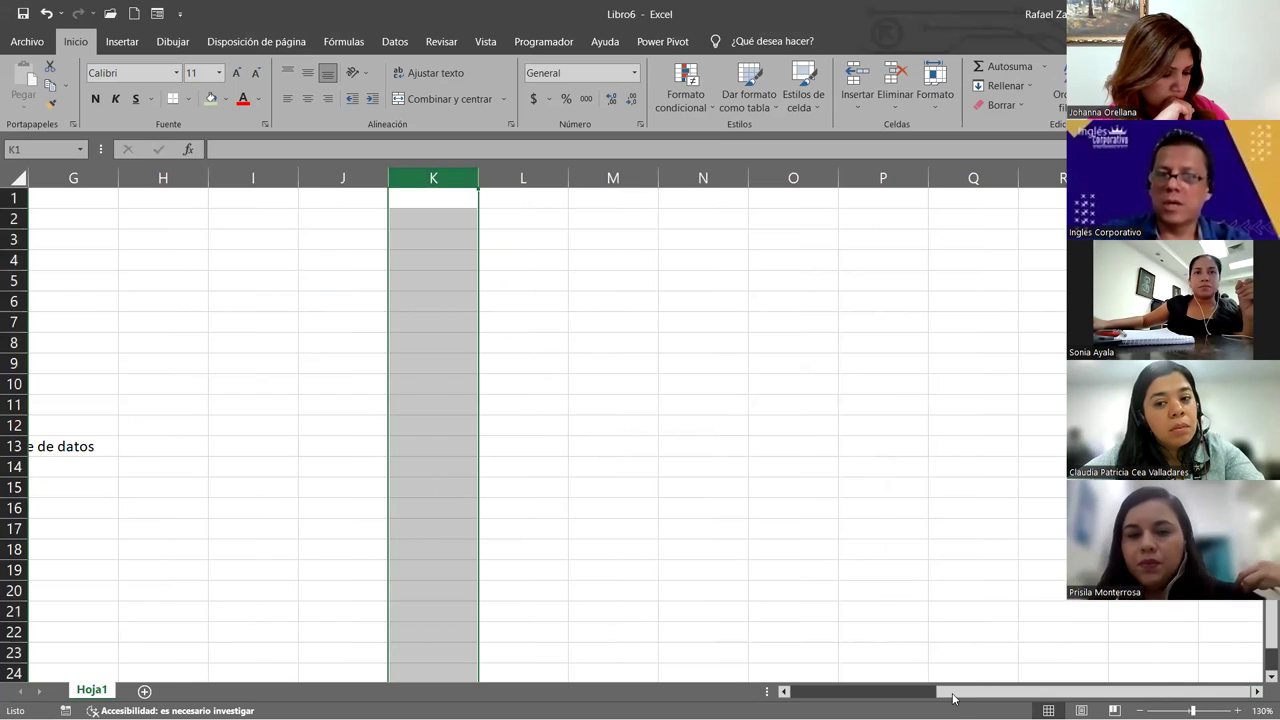
pyautogui.moveTo(953, 698); pyautogui.dragTo(837, 689)
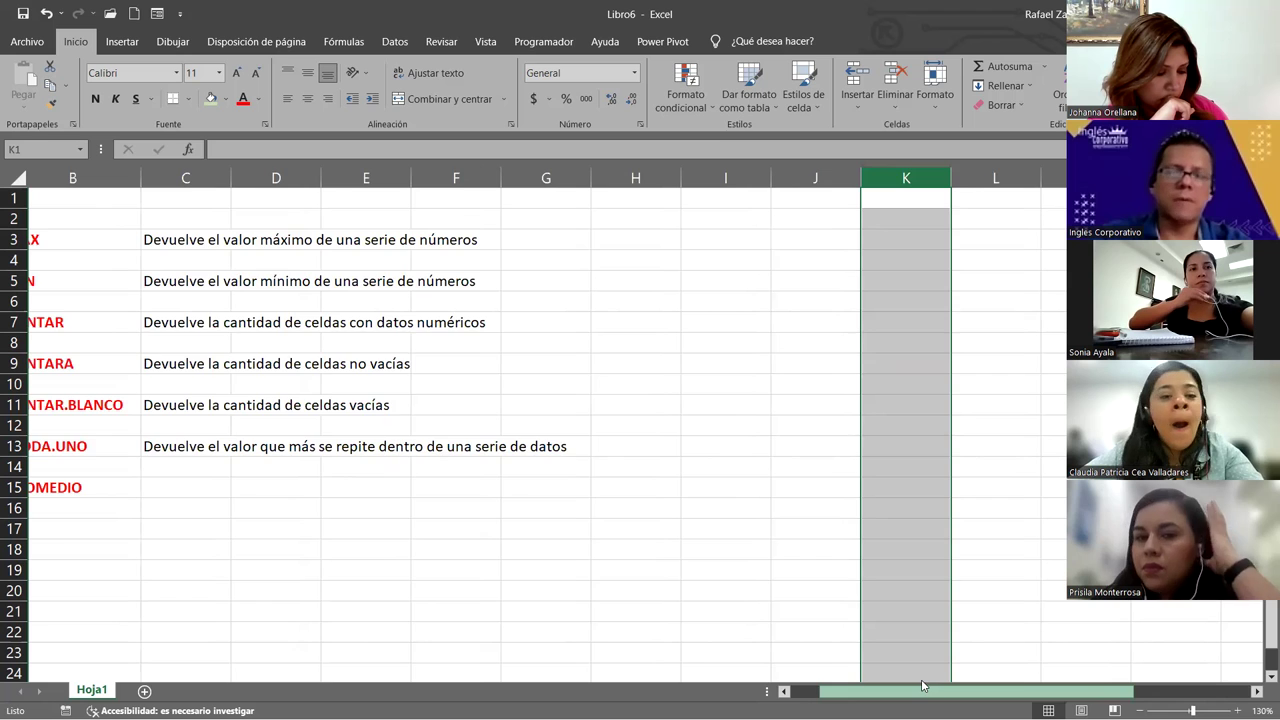
pyautogui.hscroll(5, 921, 686)
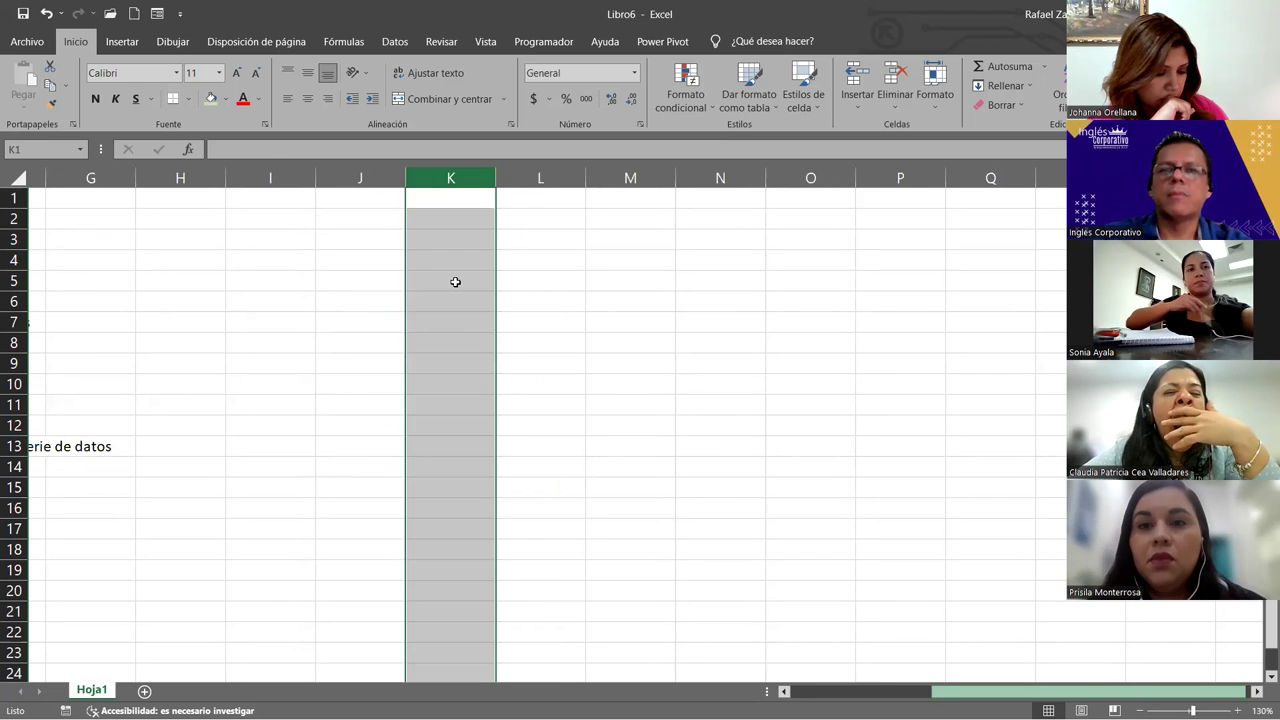
pyautogui.hscroll(1, 455, 282)
pyautogui.hscroll(1, 455, 282)
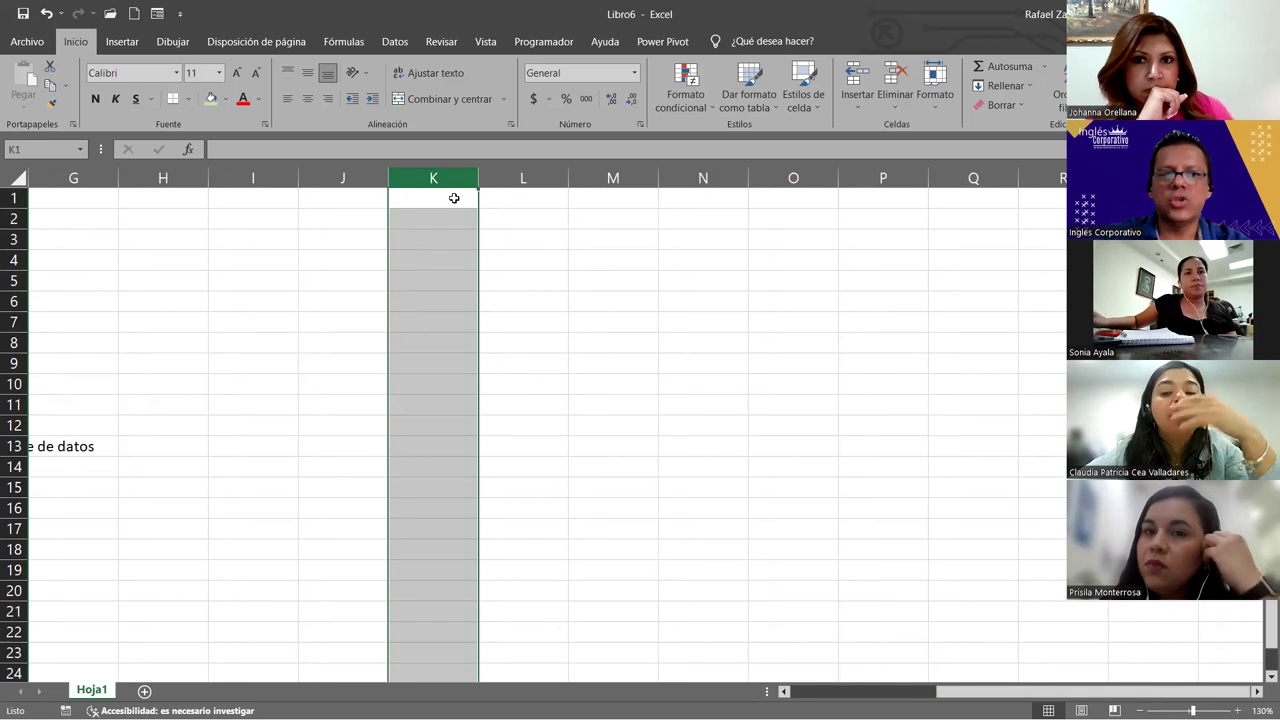
pyautogui.click(419, 171)
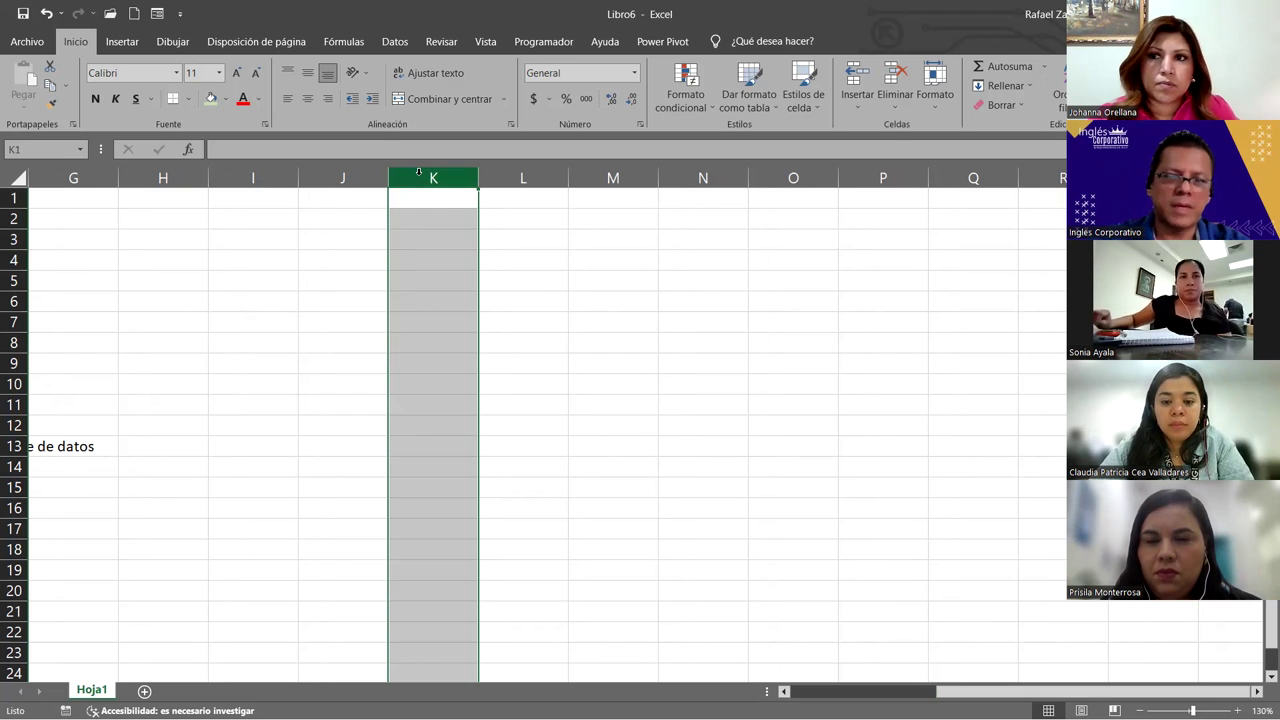
pyautogui.click(421, 172)
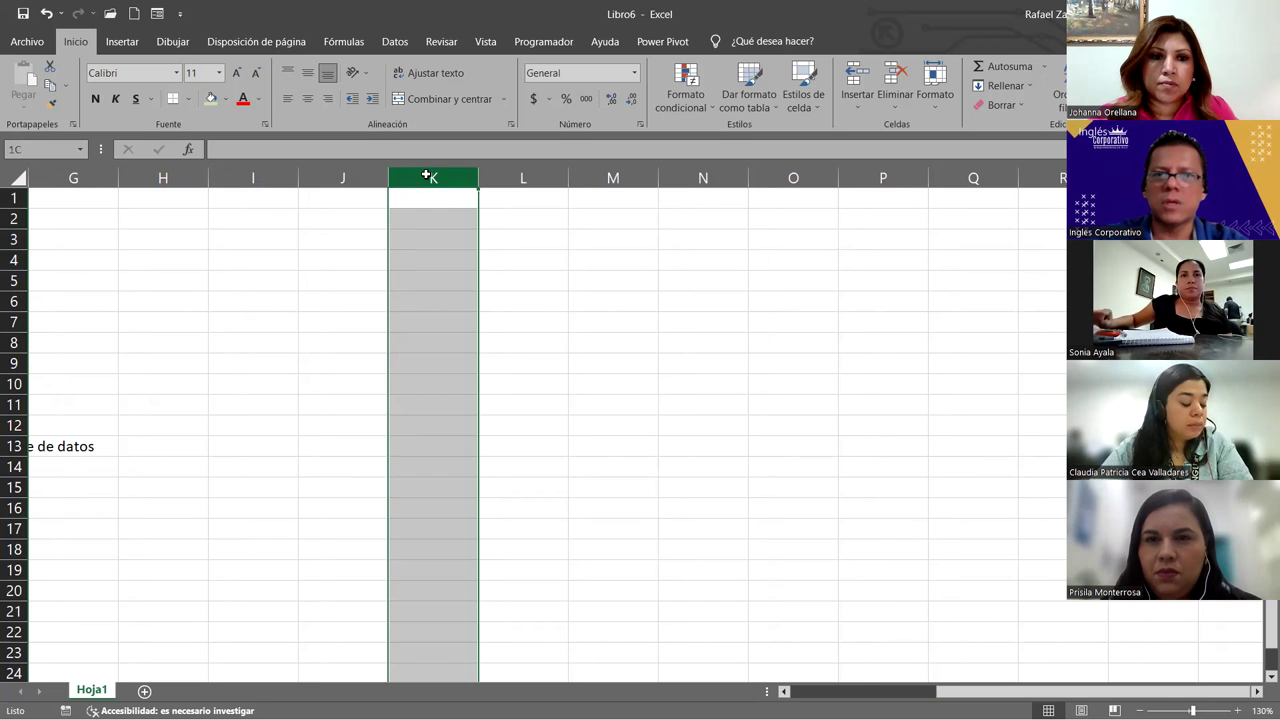
pyautogui.moveTo(837, 175); pyautogui.dragTo(890, 168)
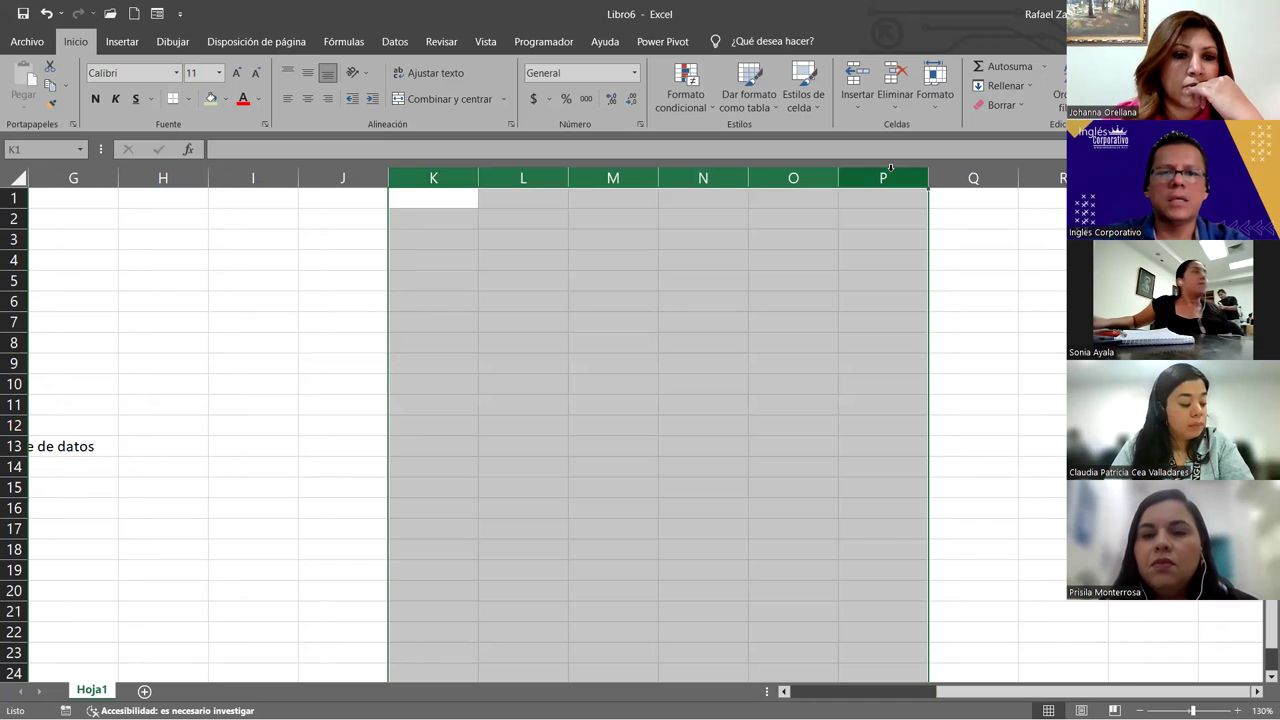
pyautogui.rightClick(725, 206)
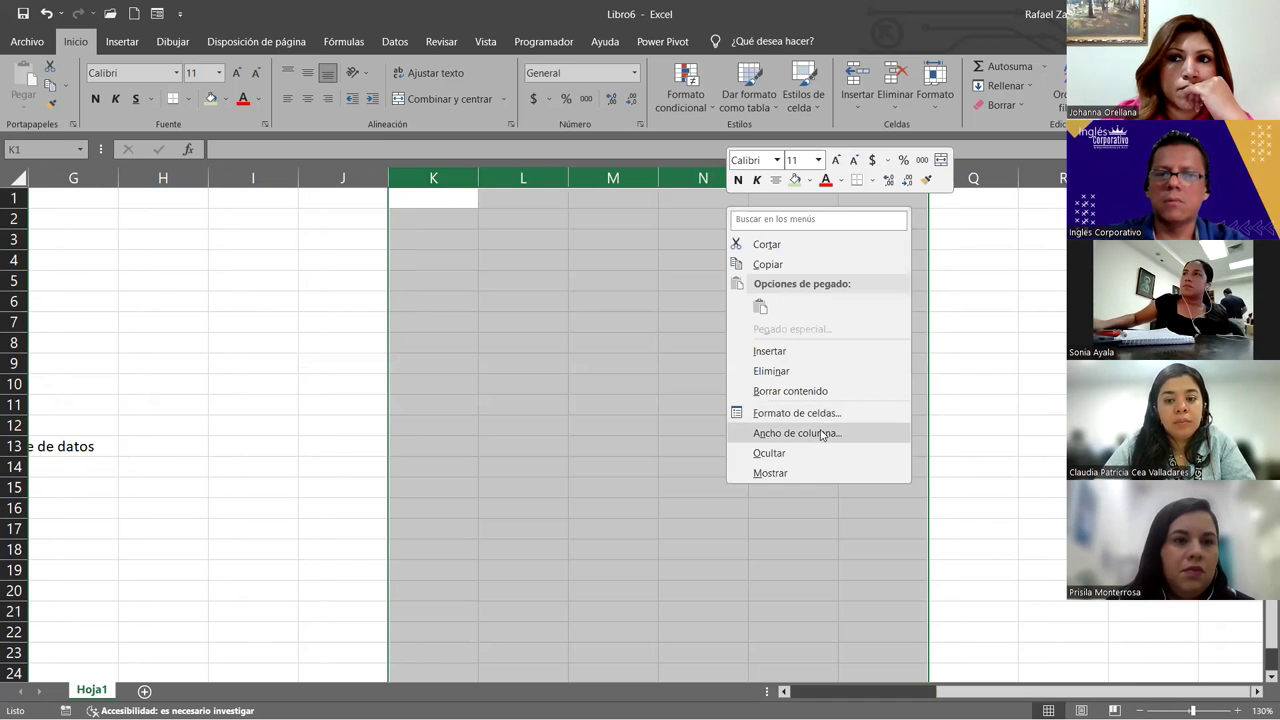
pyautogui.click(797, 433)
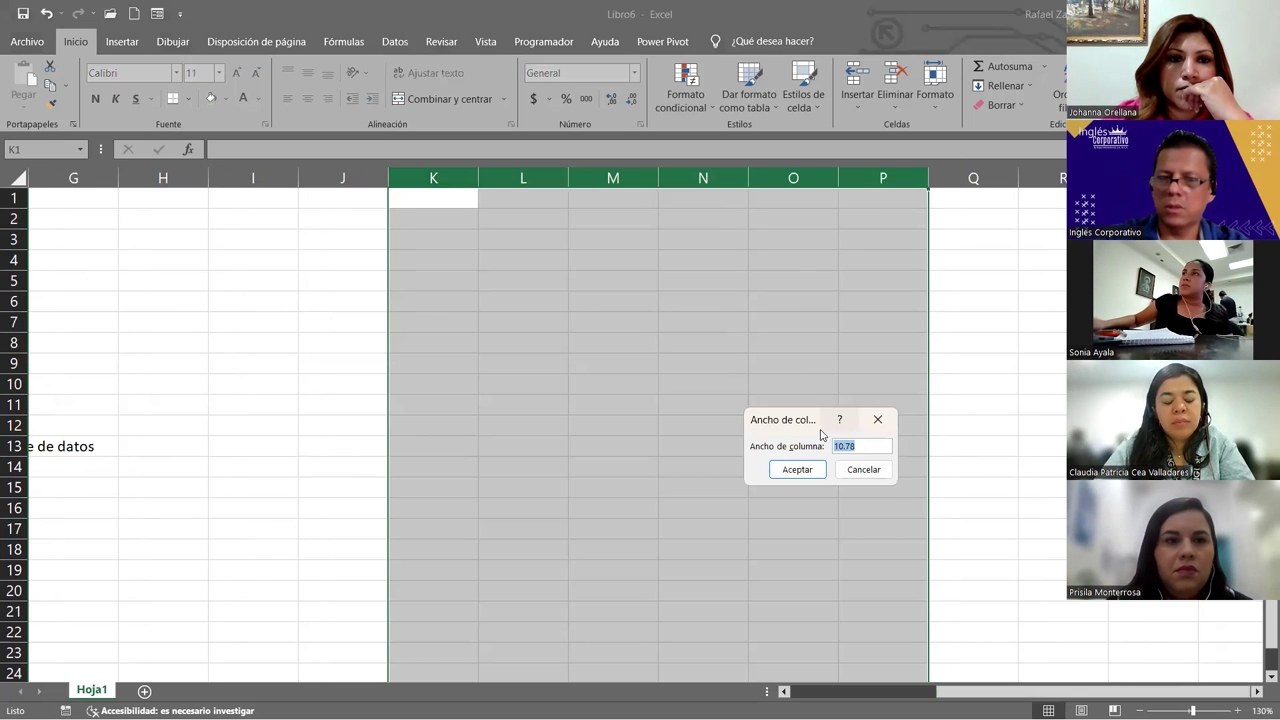
pyautogui.write('6')
pyautogui.press('Return')
pyautogui.click(820, 428)
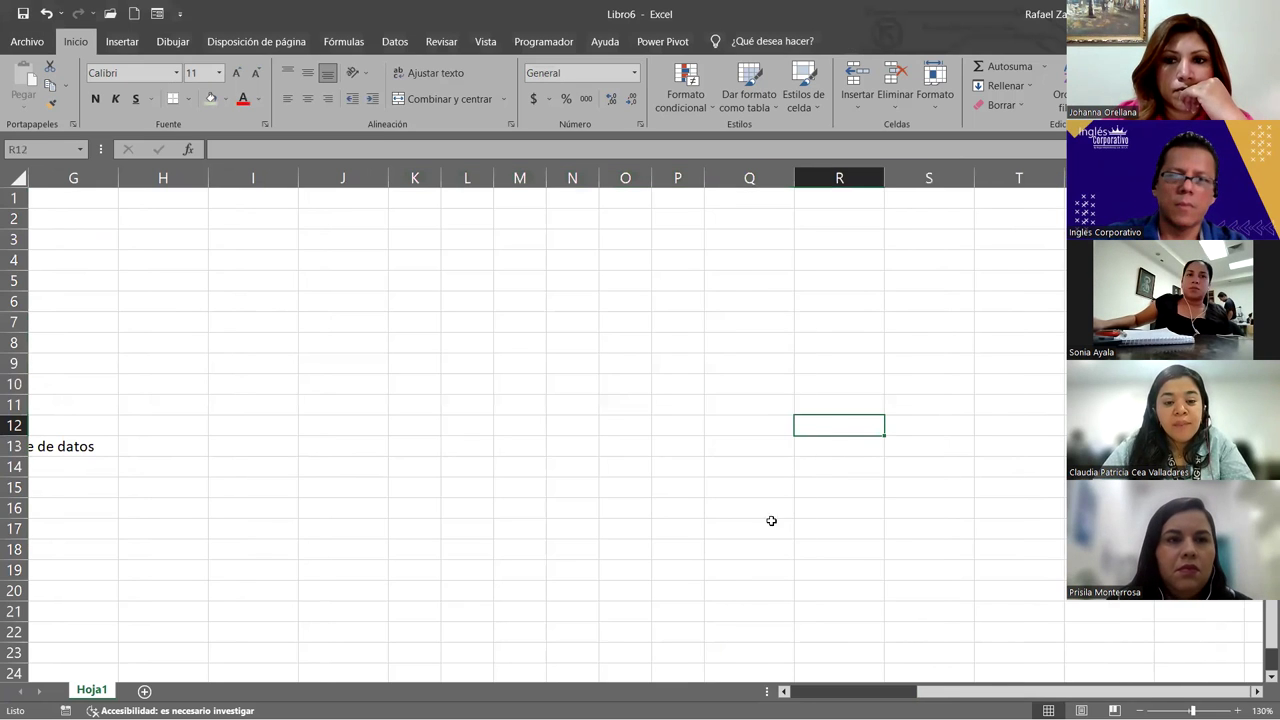
# Delete one empty column, column I, between the descriptions and the narrowed columns
pyautogui.moveTo(1083, 691); pyautogui.dragTo(1013, 691)
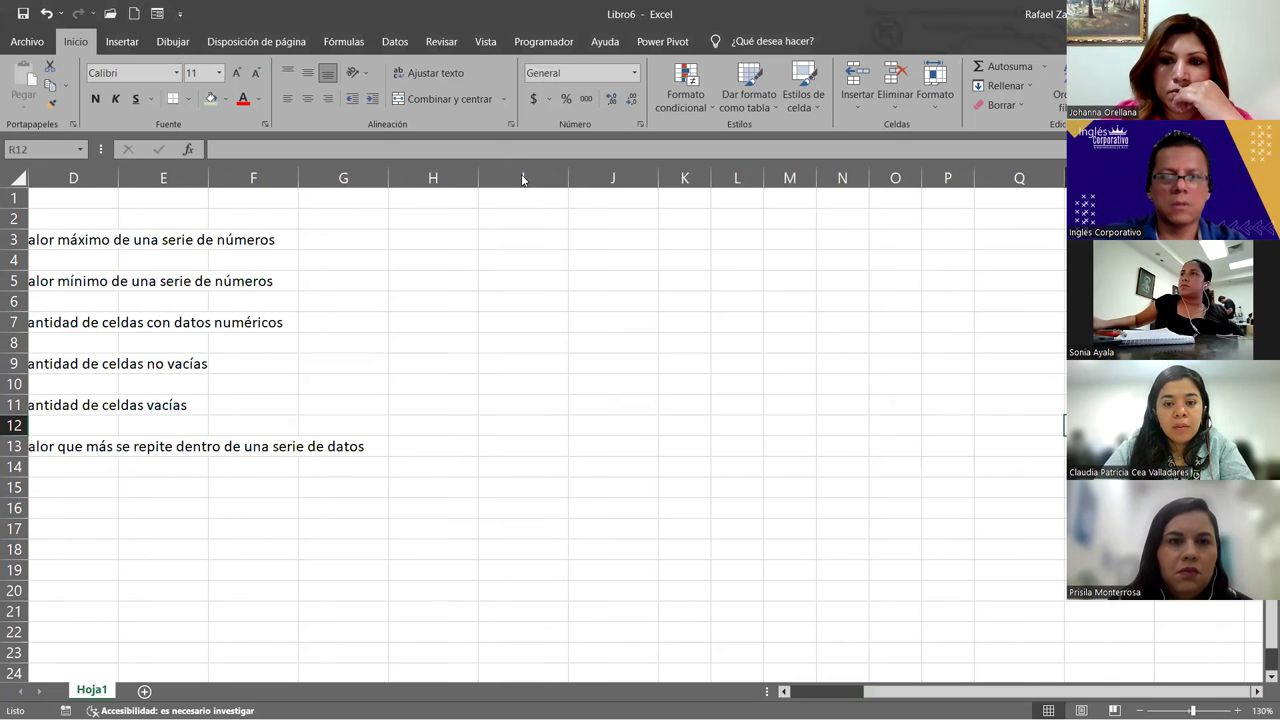
pyautogui.click(610, 363)
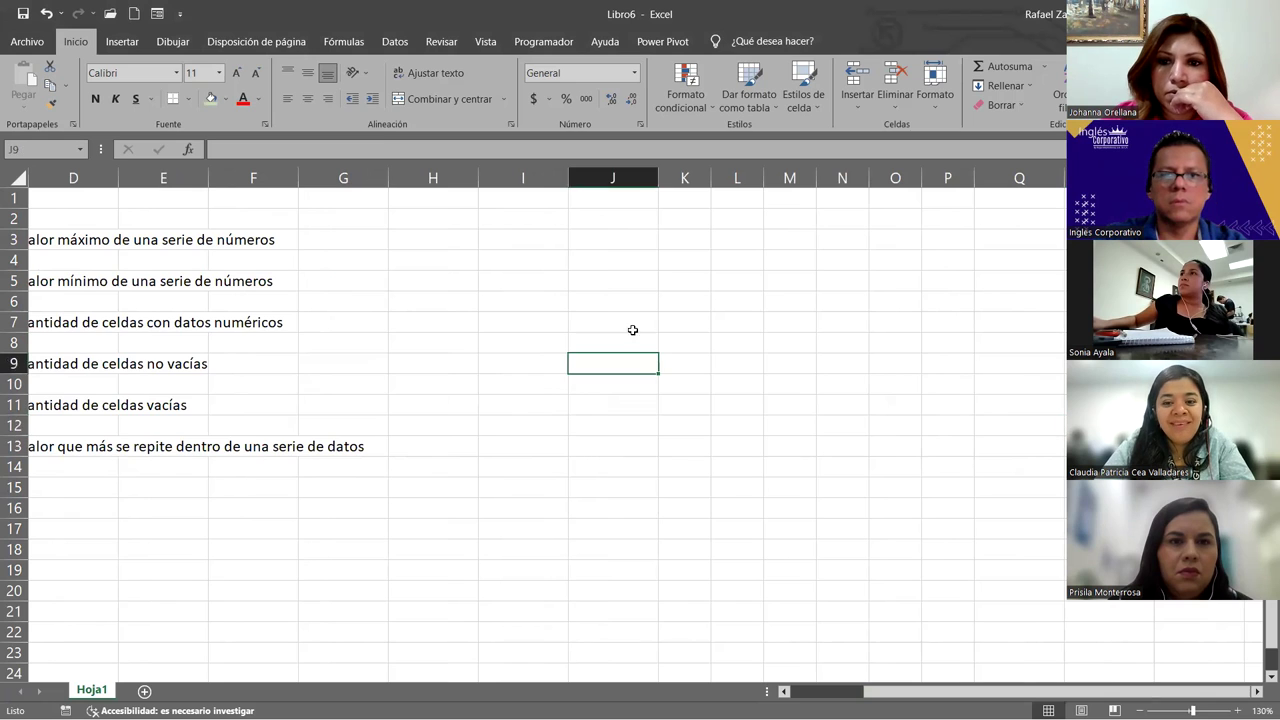
pyautogui.click(538, 172)
pyautogui.hotkey('ctrl', '-')
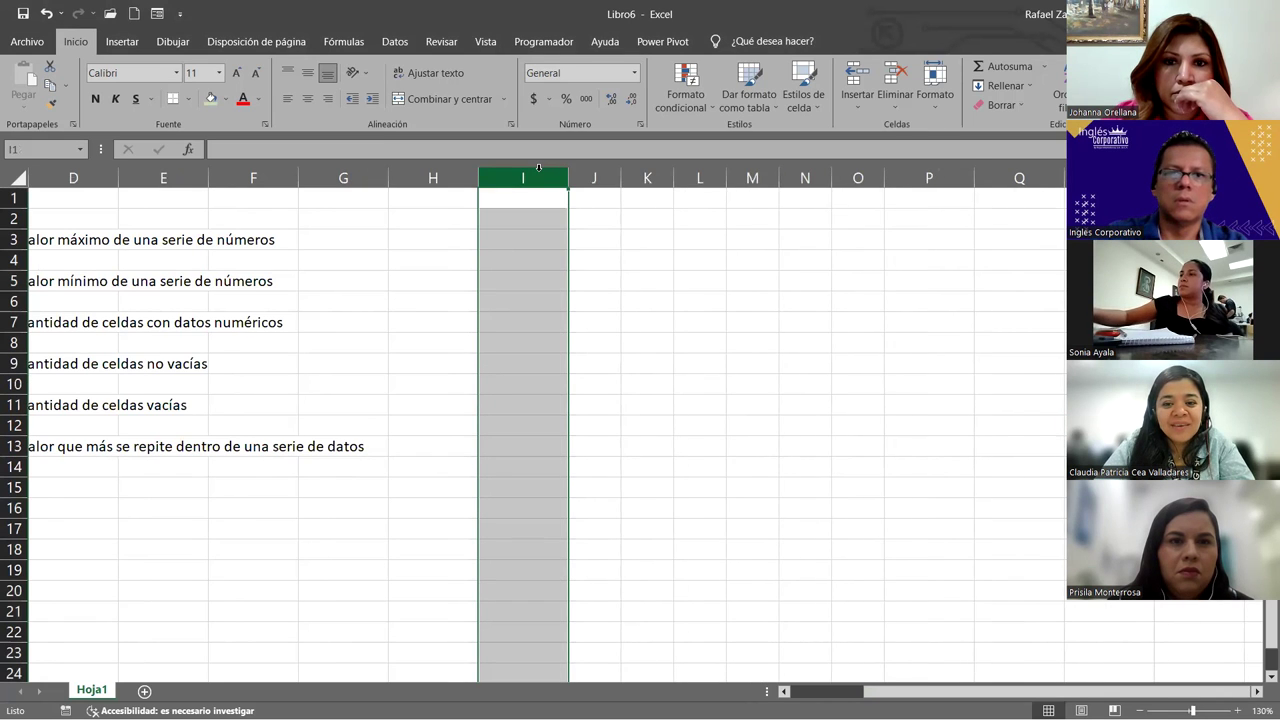
# Apply all borders to the range J2:O11 to form an empty grid
pyautogui.click(923, 390)
pyautogui.moveTo(573, 213); pyautogui.dragTo(846, 409)
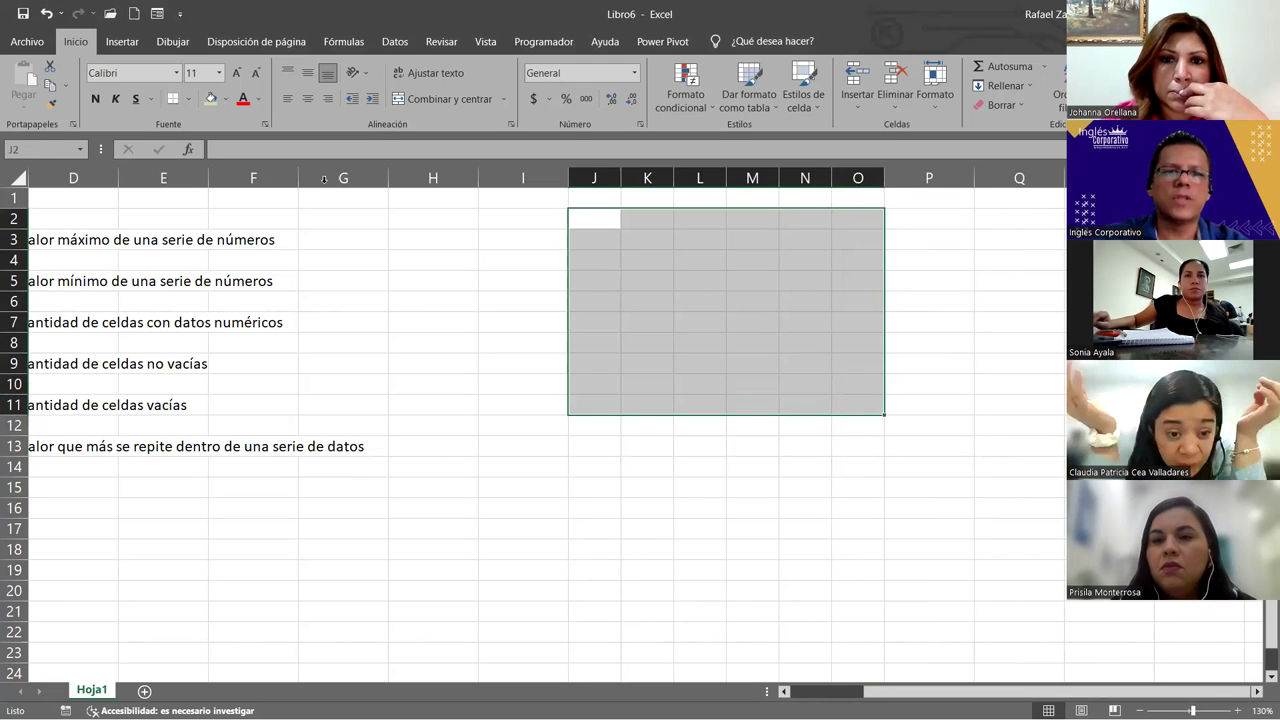
pyautogui.click(186, 101)
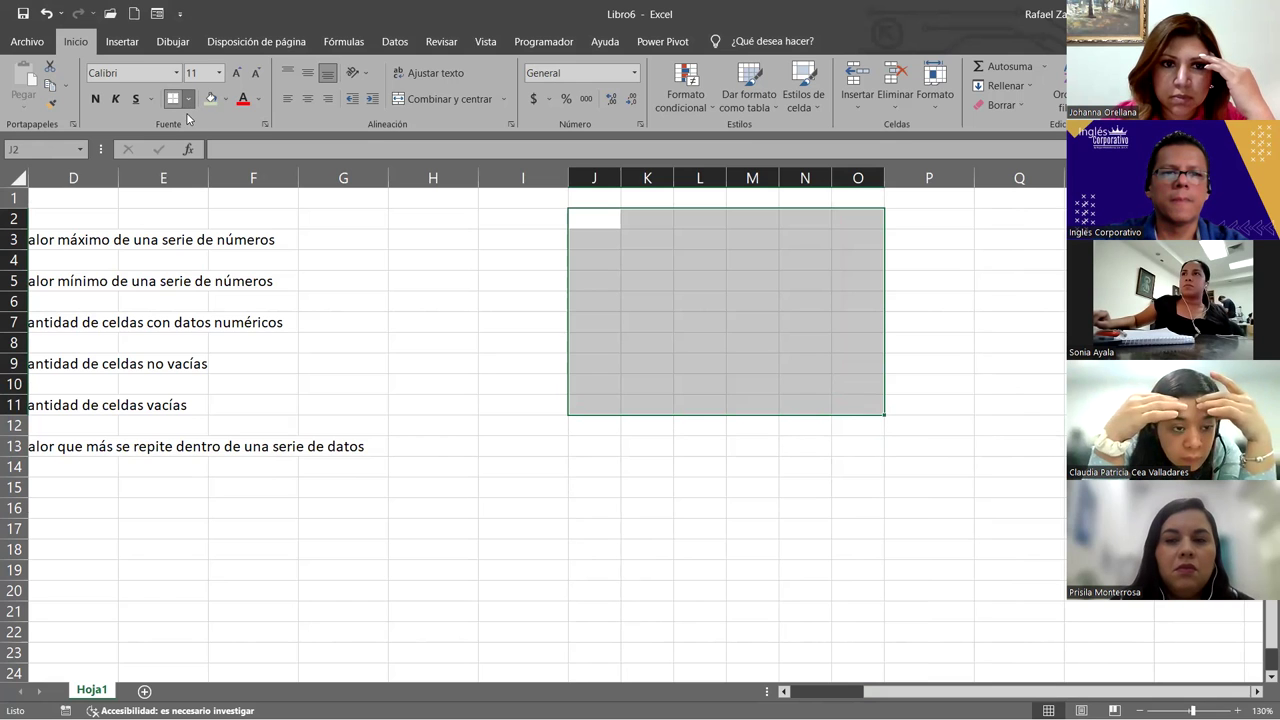
pyautogui.click(220, 251)
pyautogui.click(929, 363)
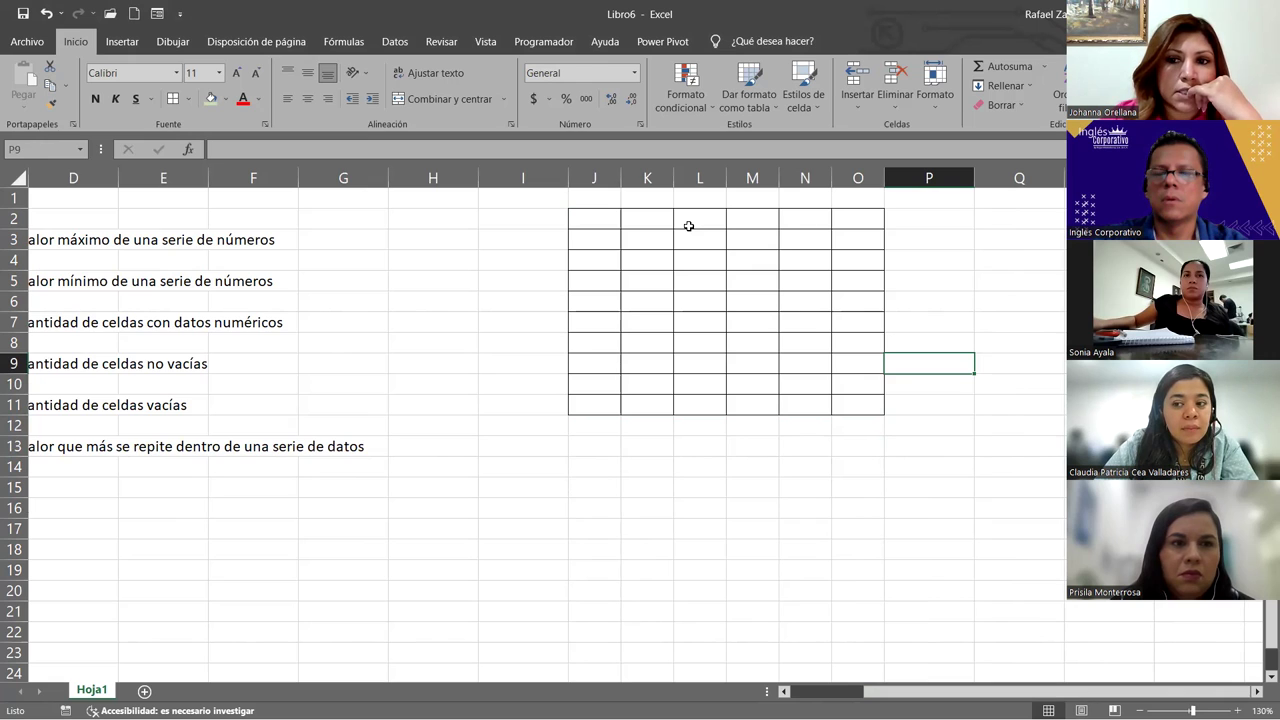
pyautogui.click(598, 294)
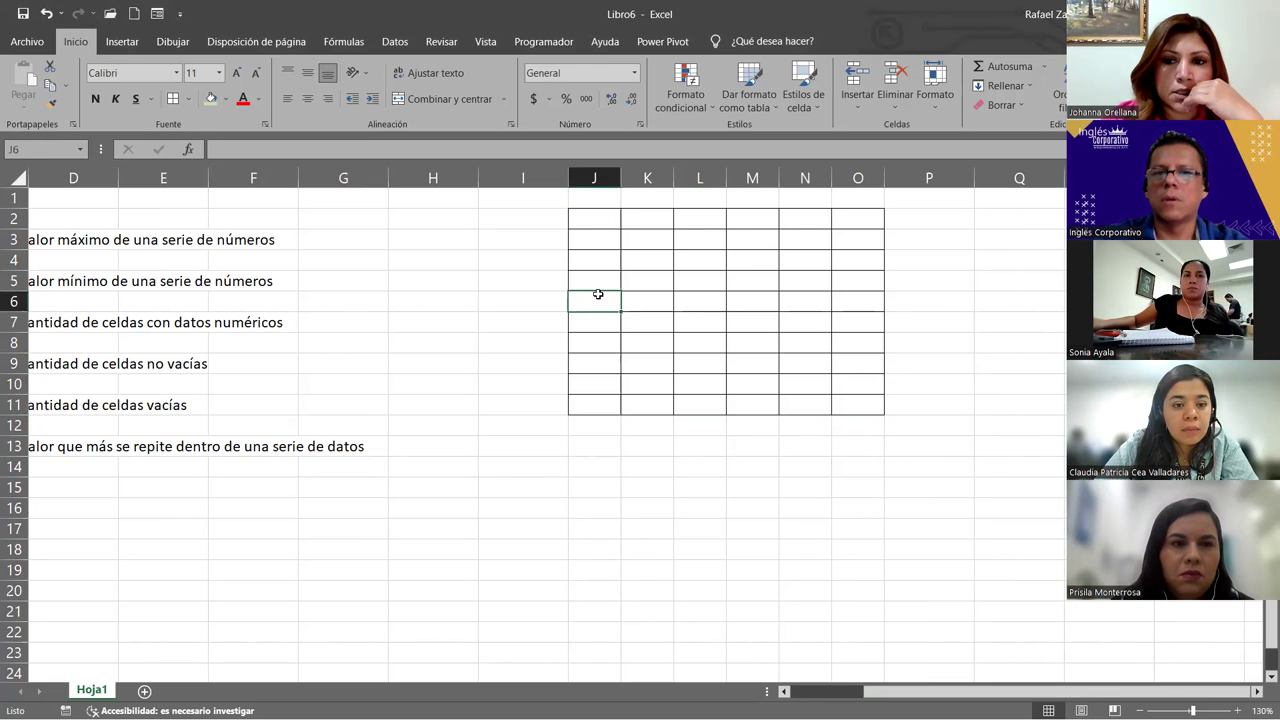
pyautogui.click(592, 222)
pyautogui.moveTo(648, 306); pyautogui.dragTo(866, 401)
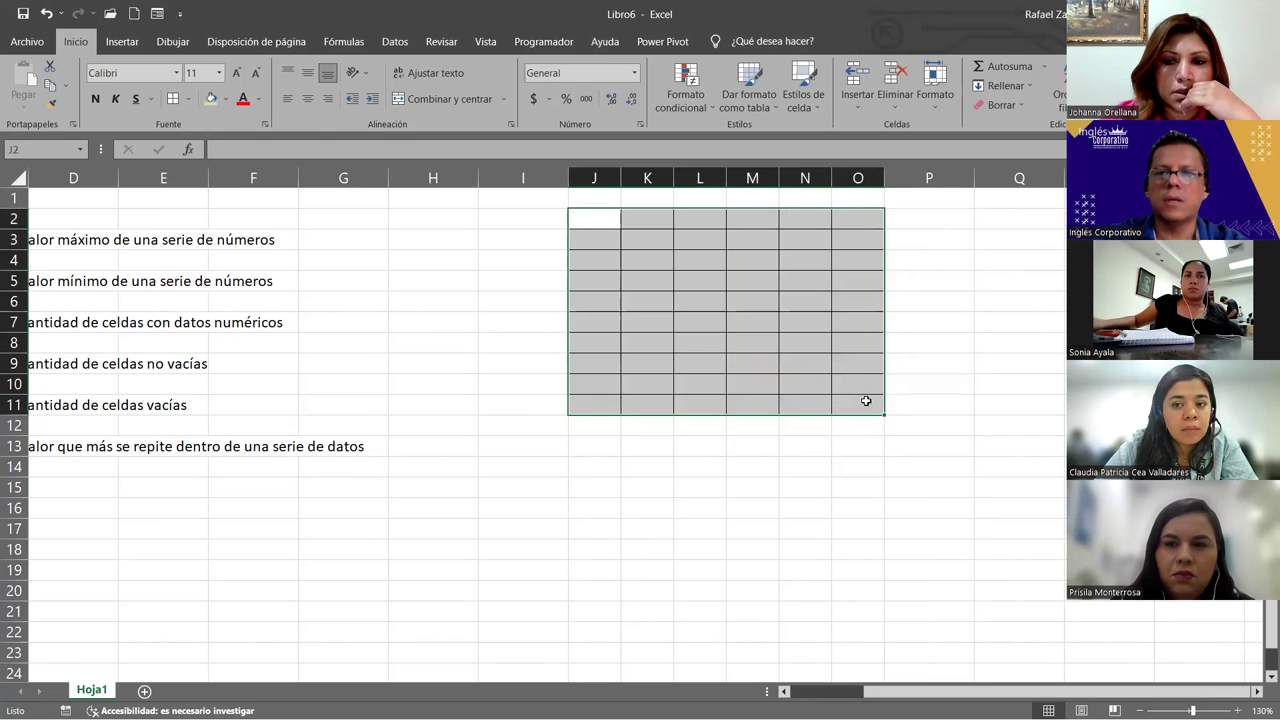
pyautogui.click(866, 401)
pyautogui.moveTo(592, 178); pyautogui.dragTo(870, 181)
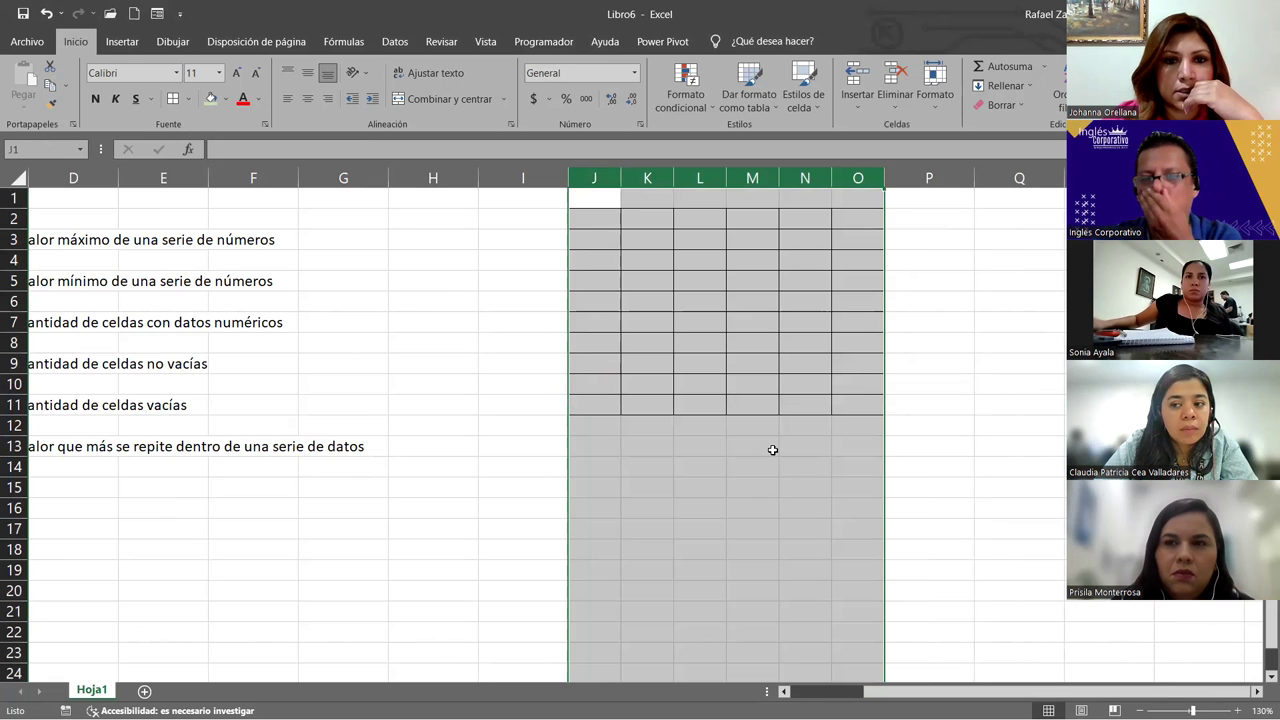
pyautogui.rightClick(754, 289)
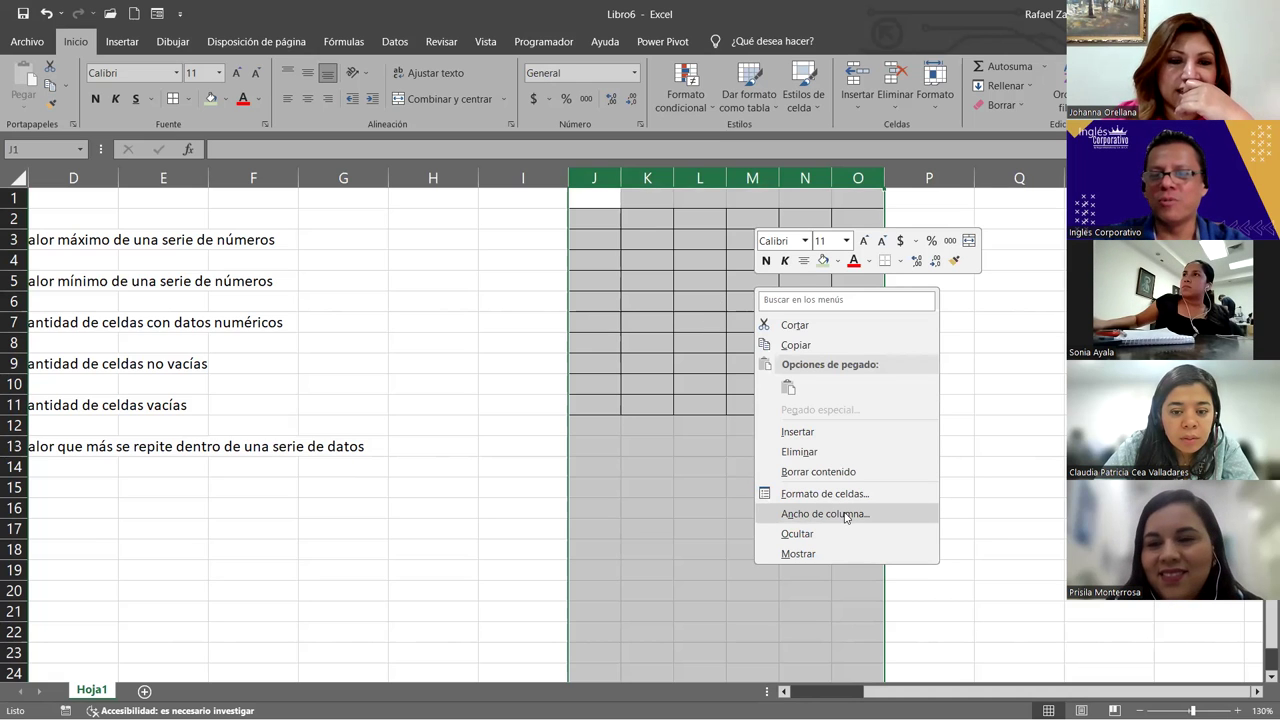
pyautogui.click(657, 317)
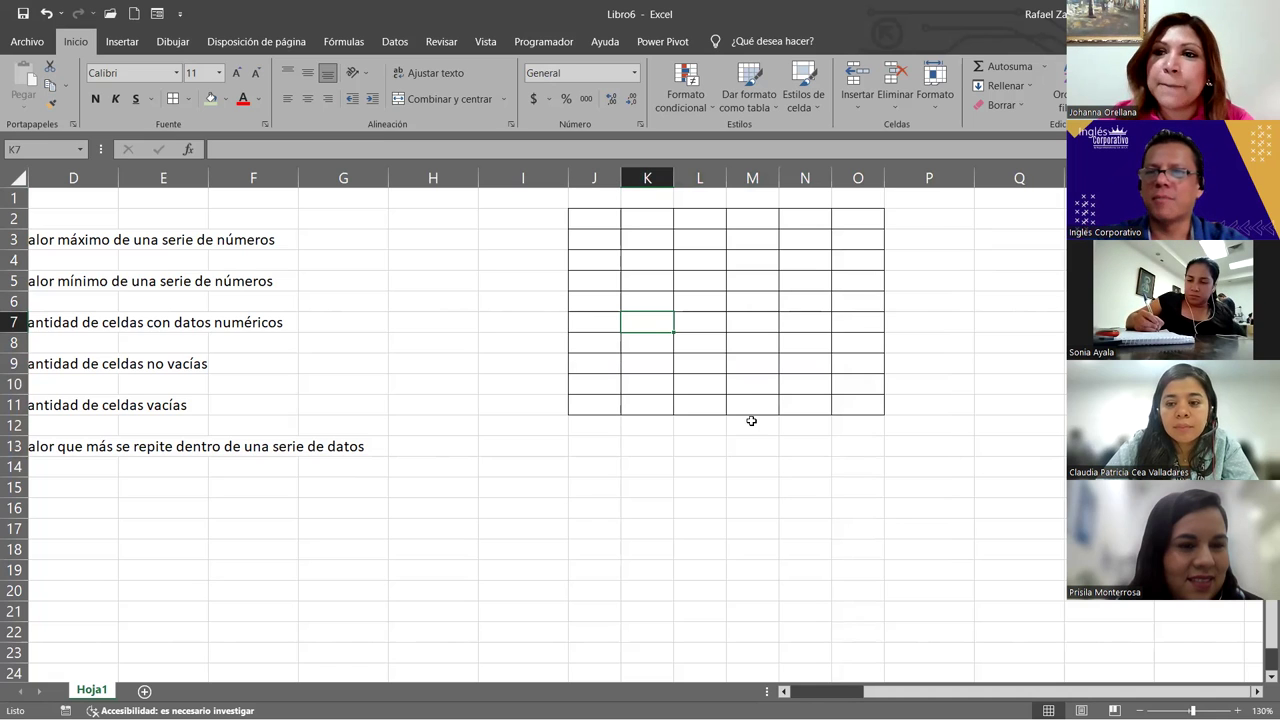
pyautogui.click(666, 280)
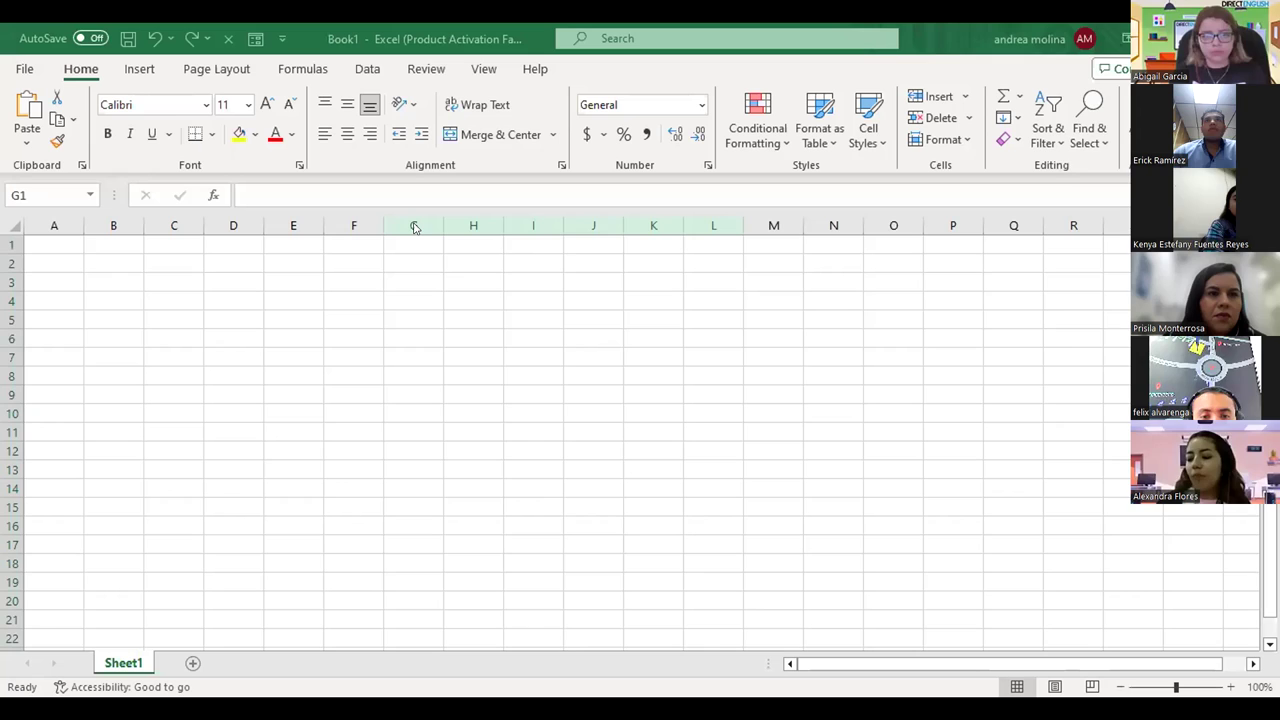
# In the Book1 workbook, set the width of columns G through L to 6
pyautogui.moveTo(415, 228); pyautogui.dragTo(729, 363)
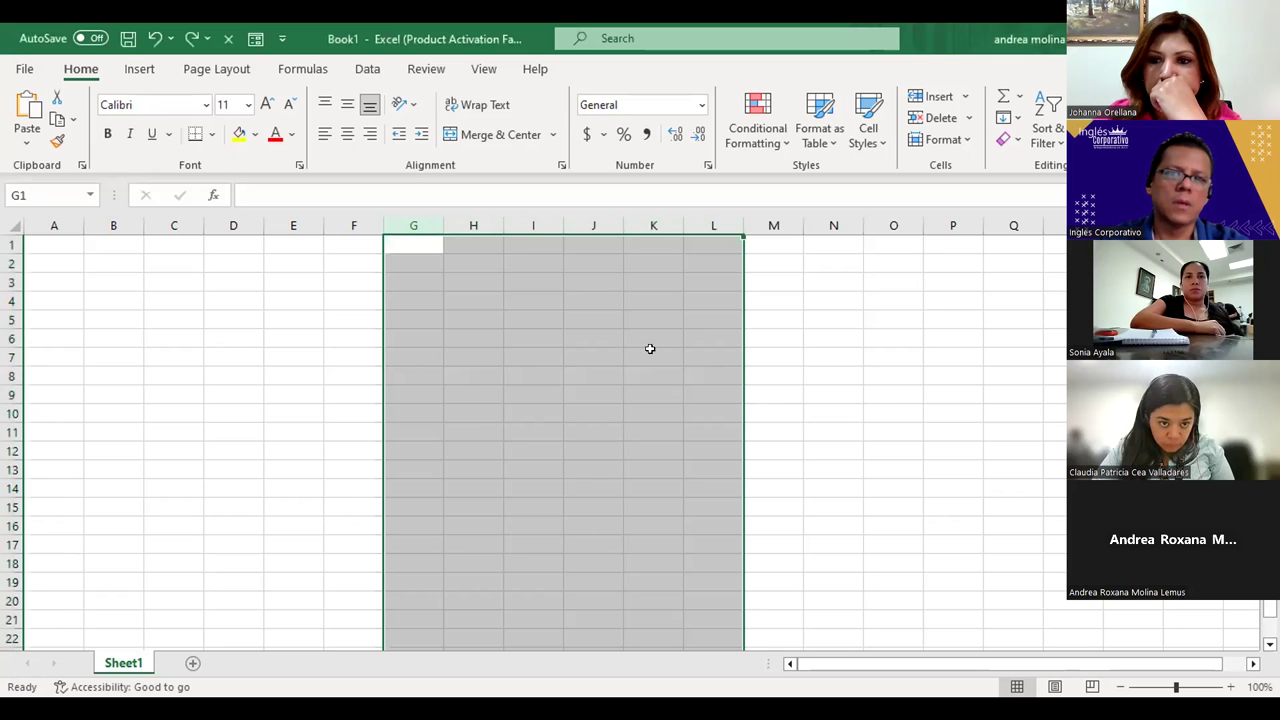
pyautogui.rightClick(558, 352)
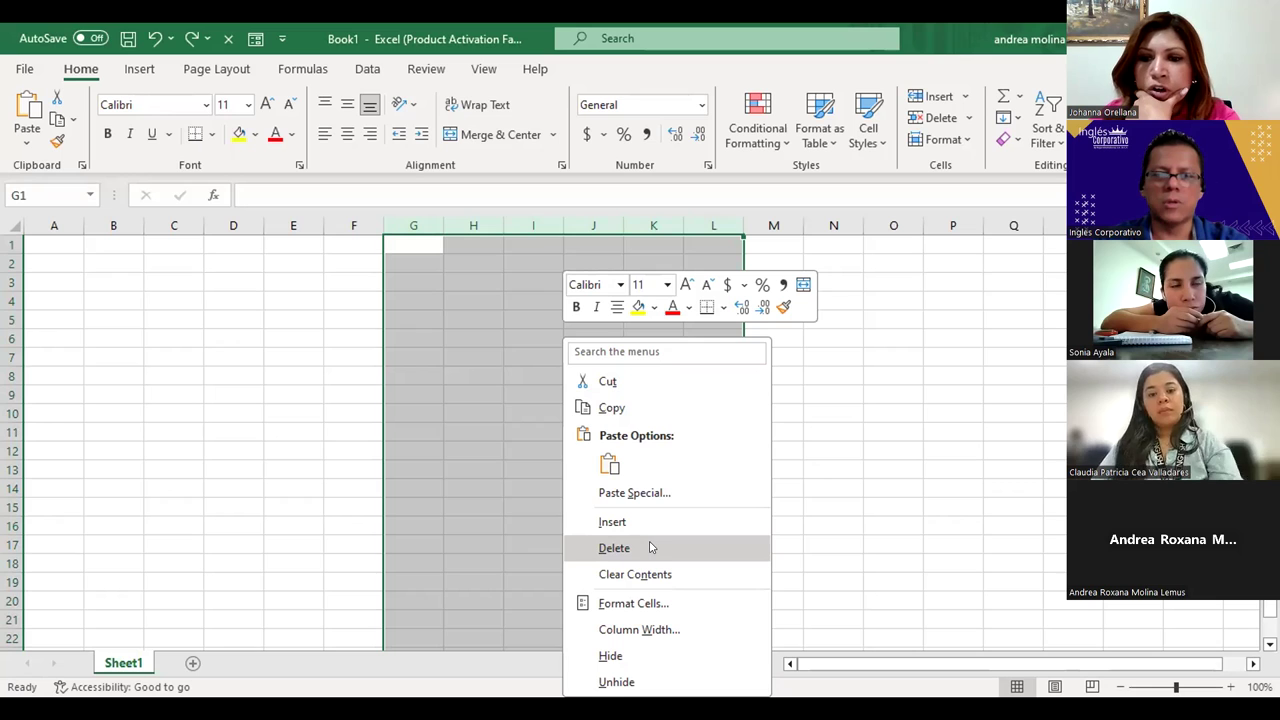
pyautogui.click(655, 628)
pyautogui.write('6')
pyautogui.click(635, 673)
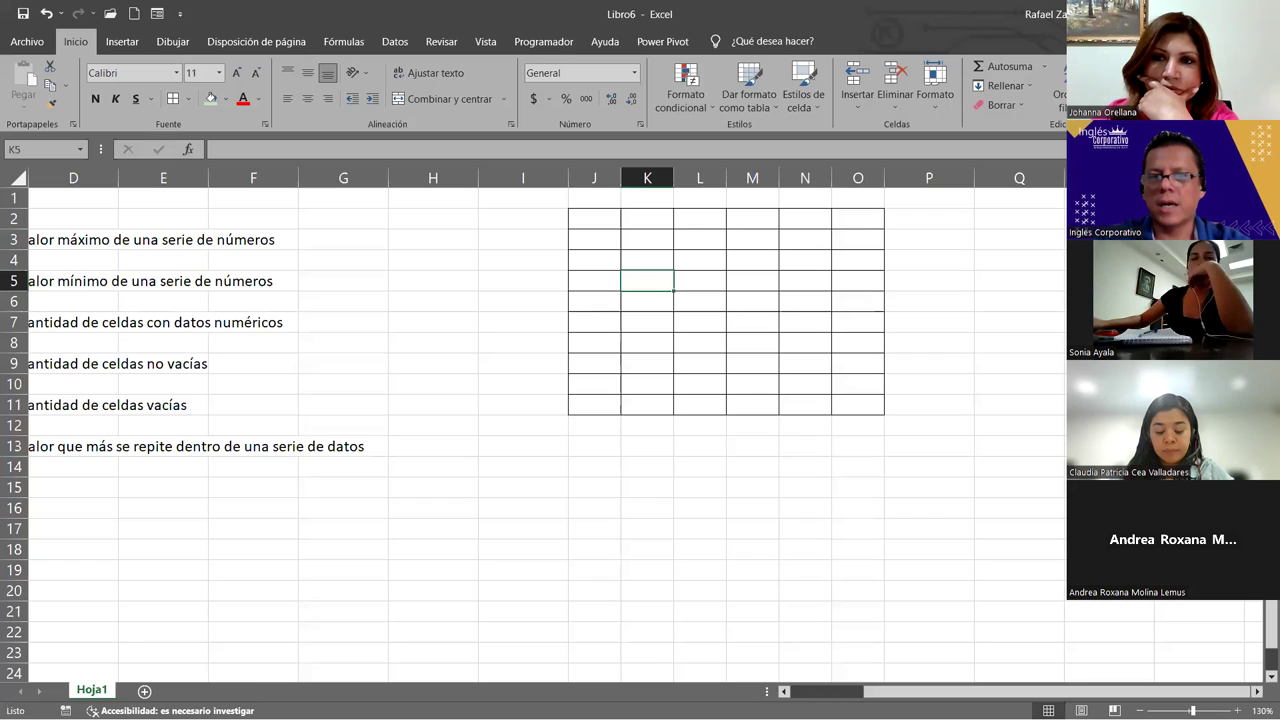
# In the Libro6 workbook, delete the empty column A and one empty column G ahead of the bordered grid
pyautogui.moveTo(862, 691); pyautogui.dragTo(850, 691)
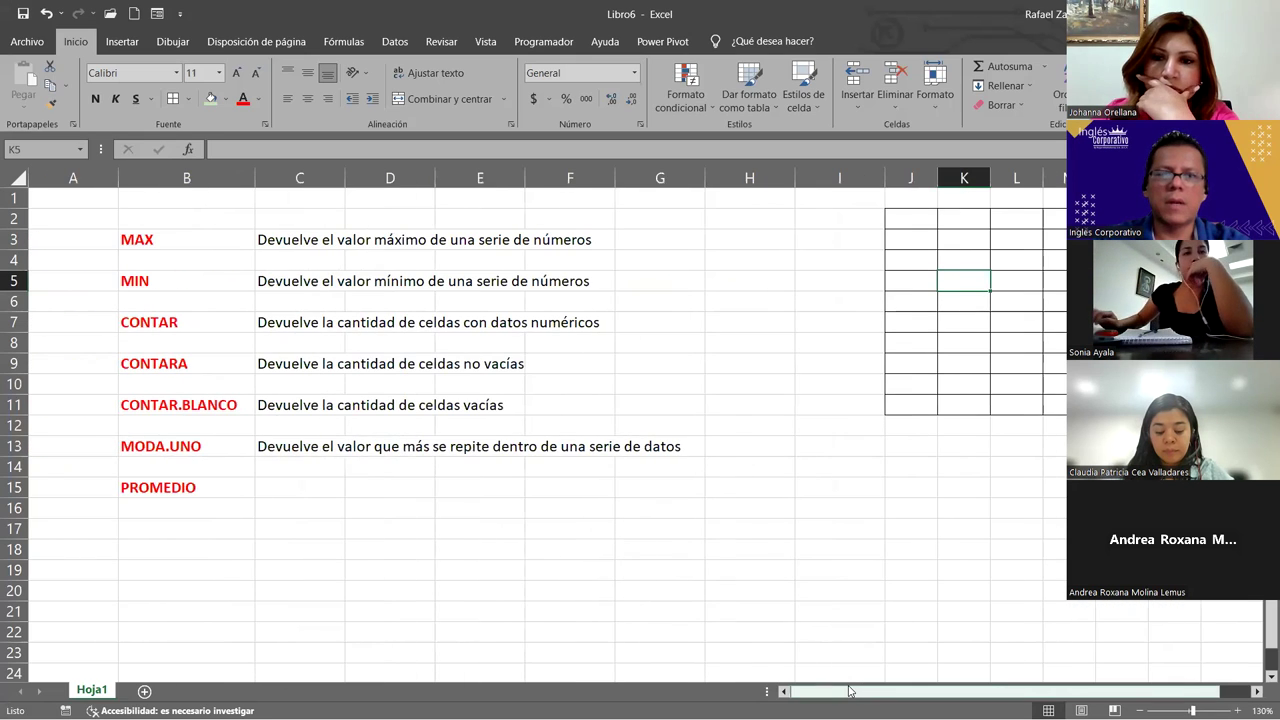
pyautogui.click(74, 177)
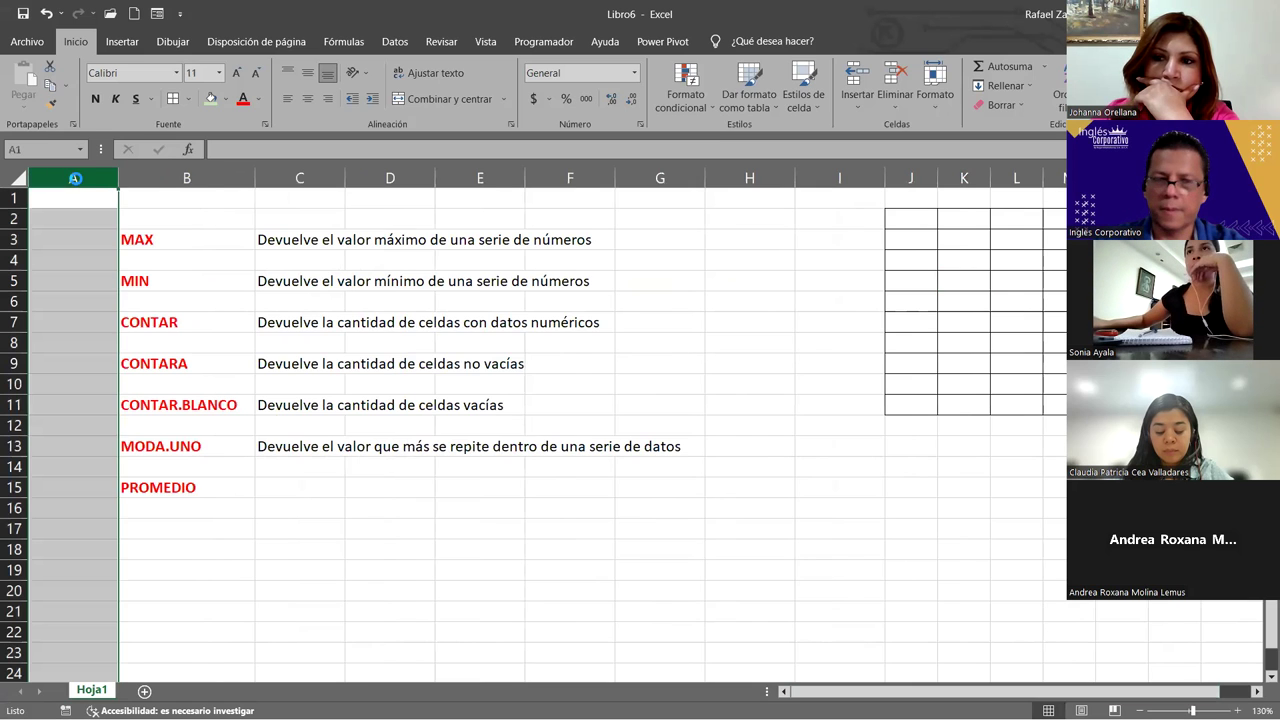
pyautogui.hotkey('ctrl', '+')
pyautogui.hotkey('ctrl', 'z')
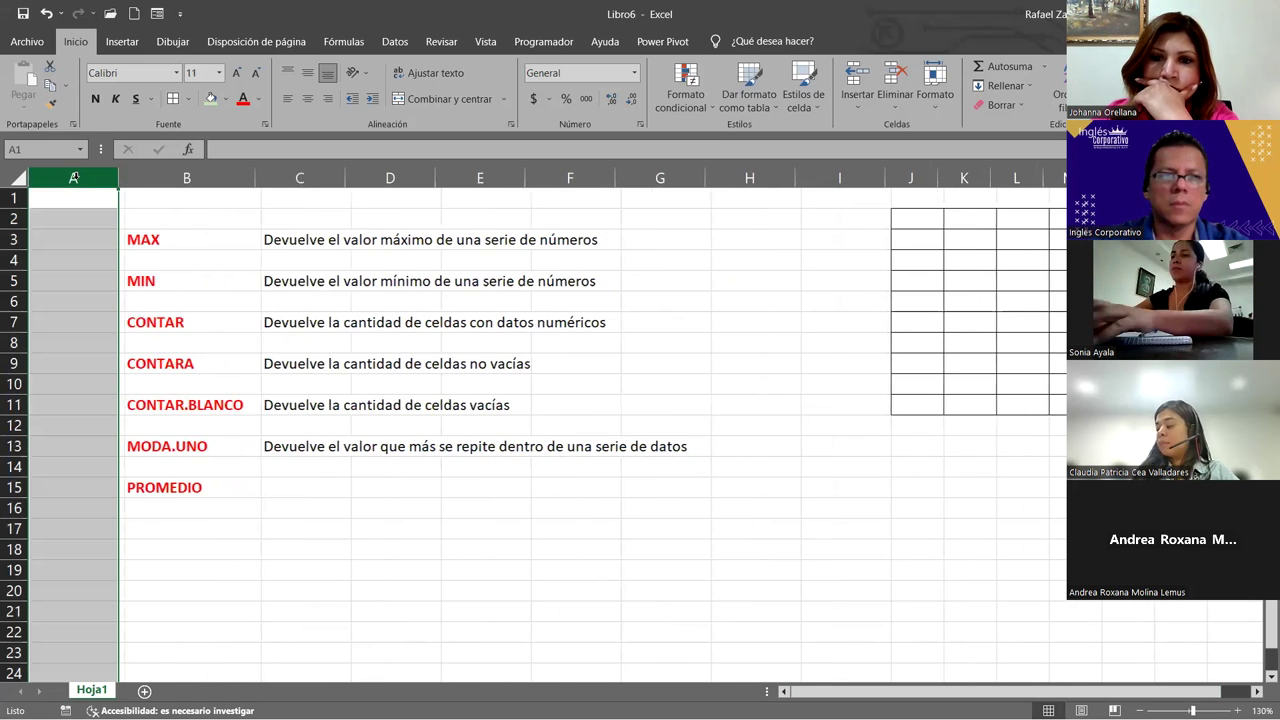
pyautogui.hotkey('ctrl', '-')
pyautogui.click(676, 177)
pyautogui.hotkey('ctrl', '-')
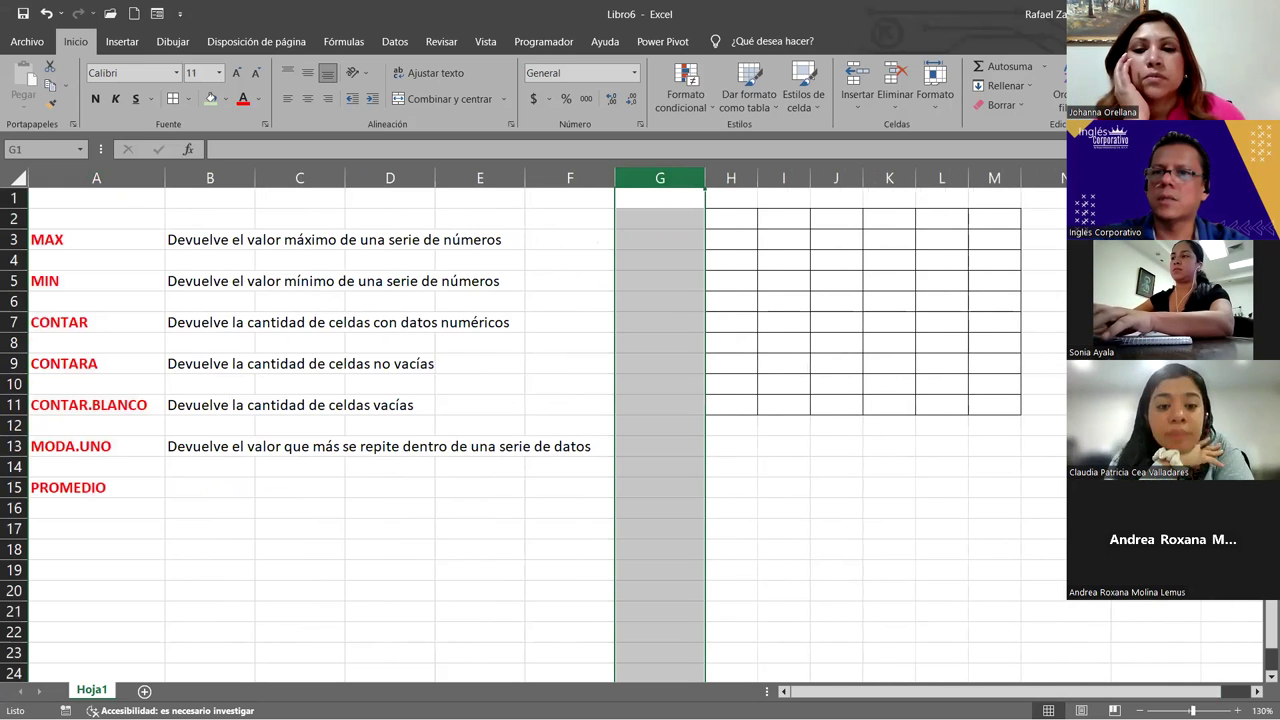
# Center the cells of the bordered grid H2:M11 horizontally
pyautogui.click(744, 218)
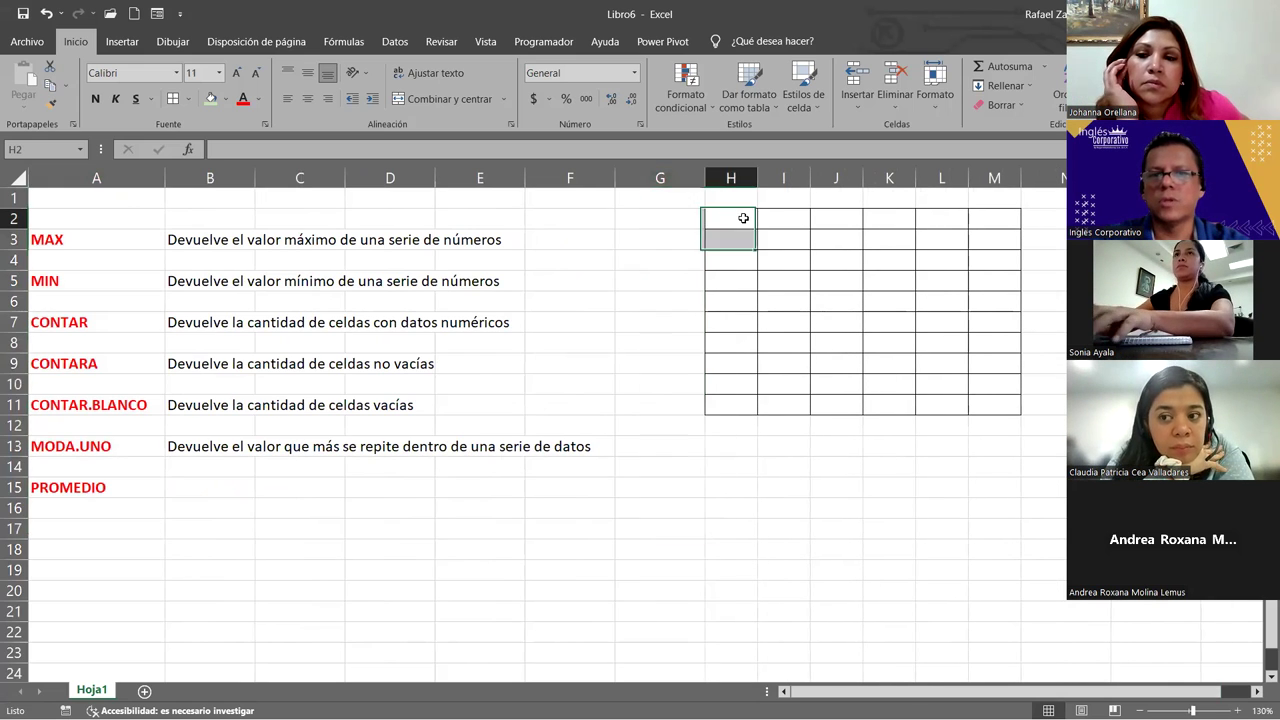
pyautogui.keyDown('shift'); pyautogui.click(1013, 410); pyautogui.keyUp('shift')
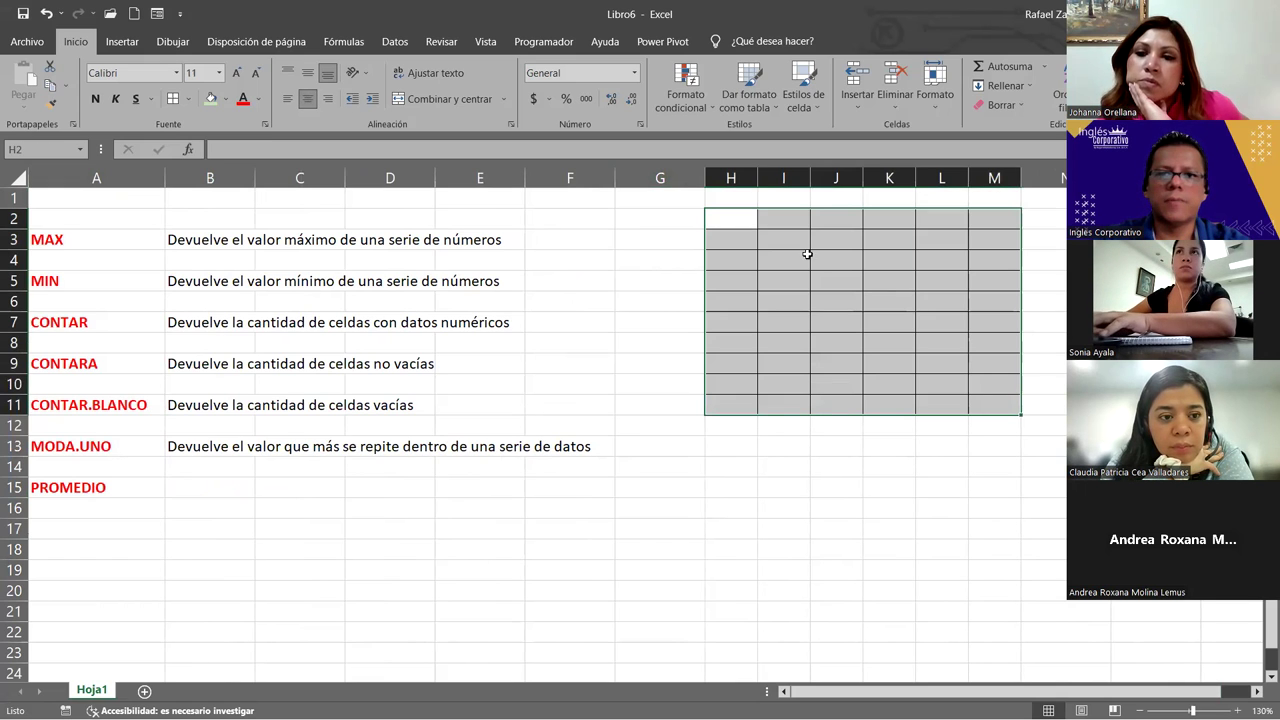
pyautogui.keyDown('shift'); pyautogui.click(806, 250); pyautogui.keyUp('shift')
pyautogui.click(728, 223)
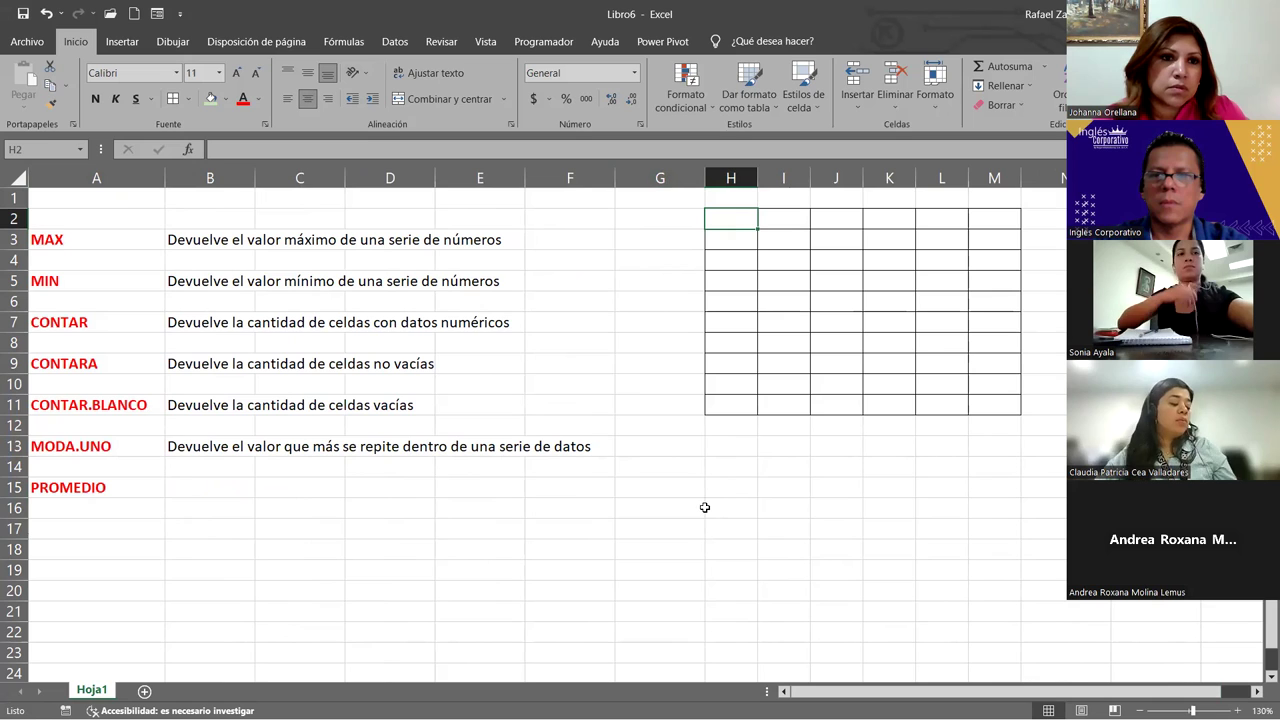
# Enter the function name ALEATORIO in cell A17, below PROMEDIO
pyautogui.click(453, 513)
pyautogui.click(86, 526)
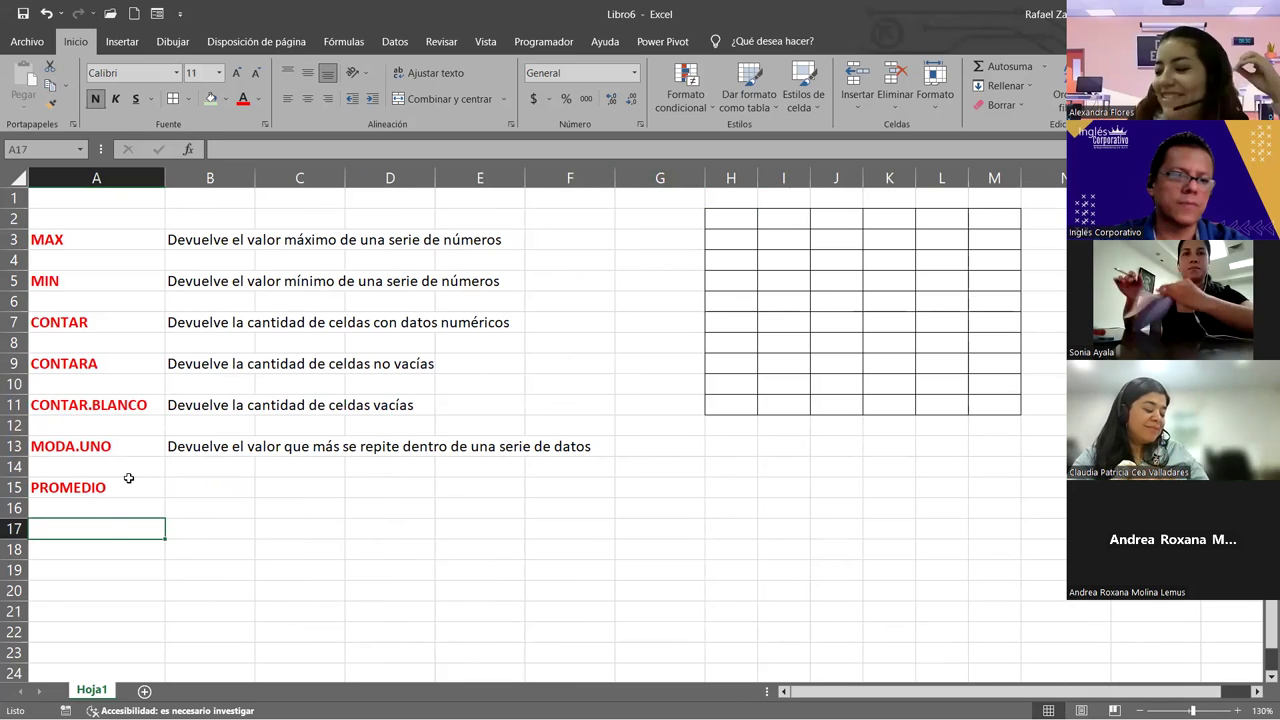
pyautogui.write('ALEATORIO')
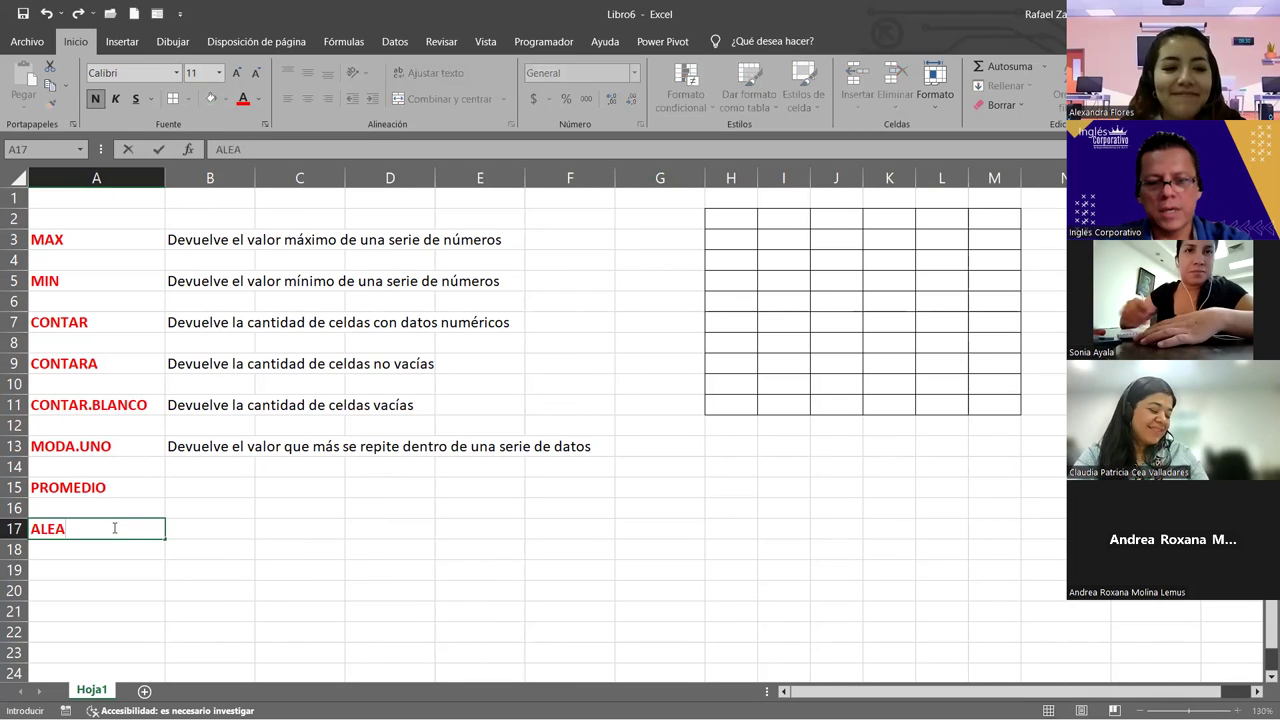
pyautogui.press('Return')
pyautogui.press('Return')
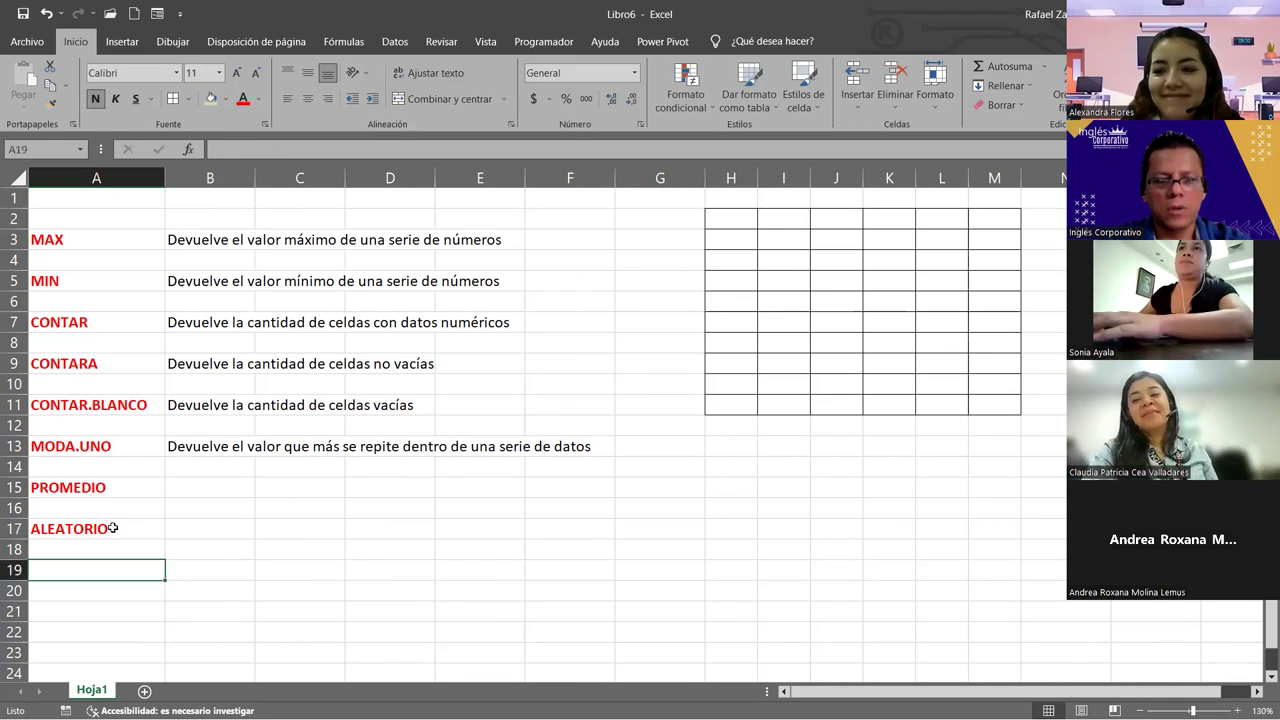
# Enter the function name ALEATORIO.ENTRE in cell A19 and autofit the width of column A
pyautogui.write('ALEATORIO.ENTRE')
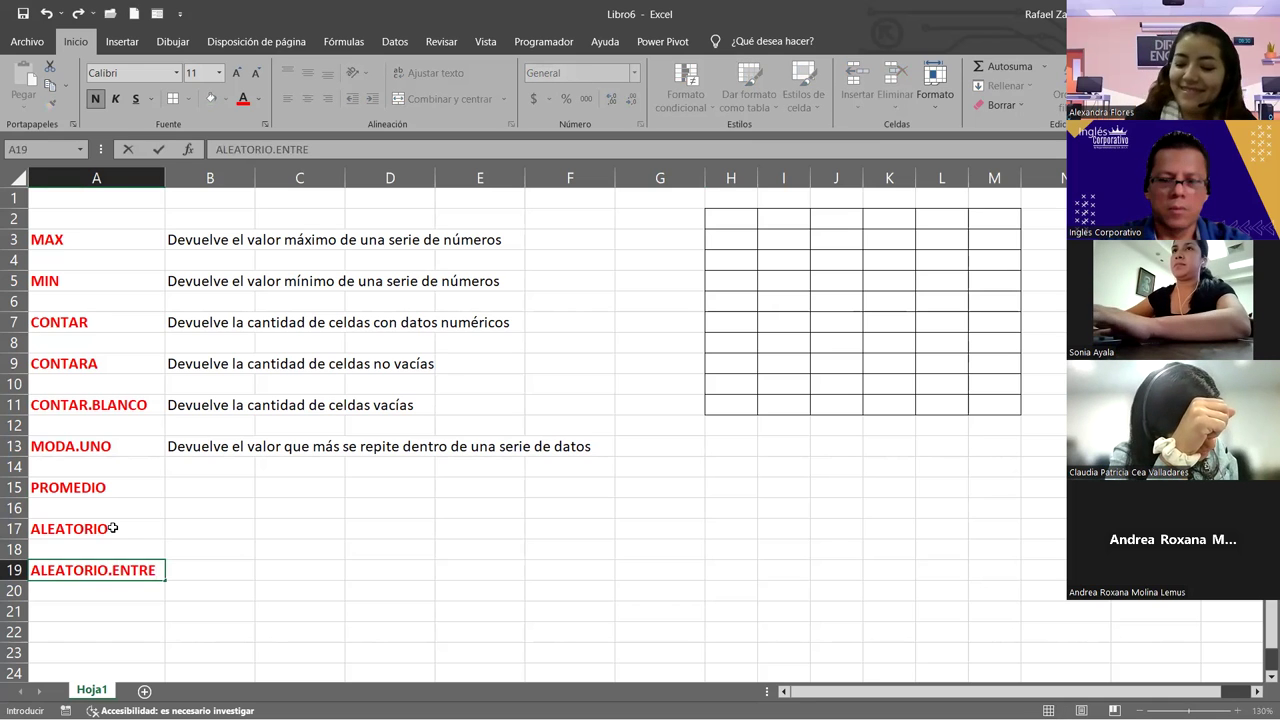
pyautogui.press('Return')
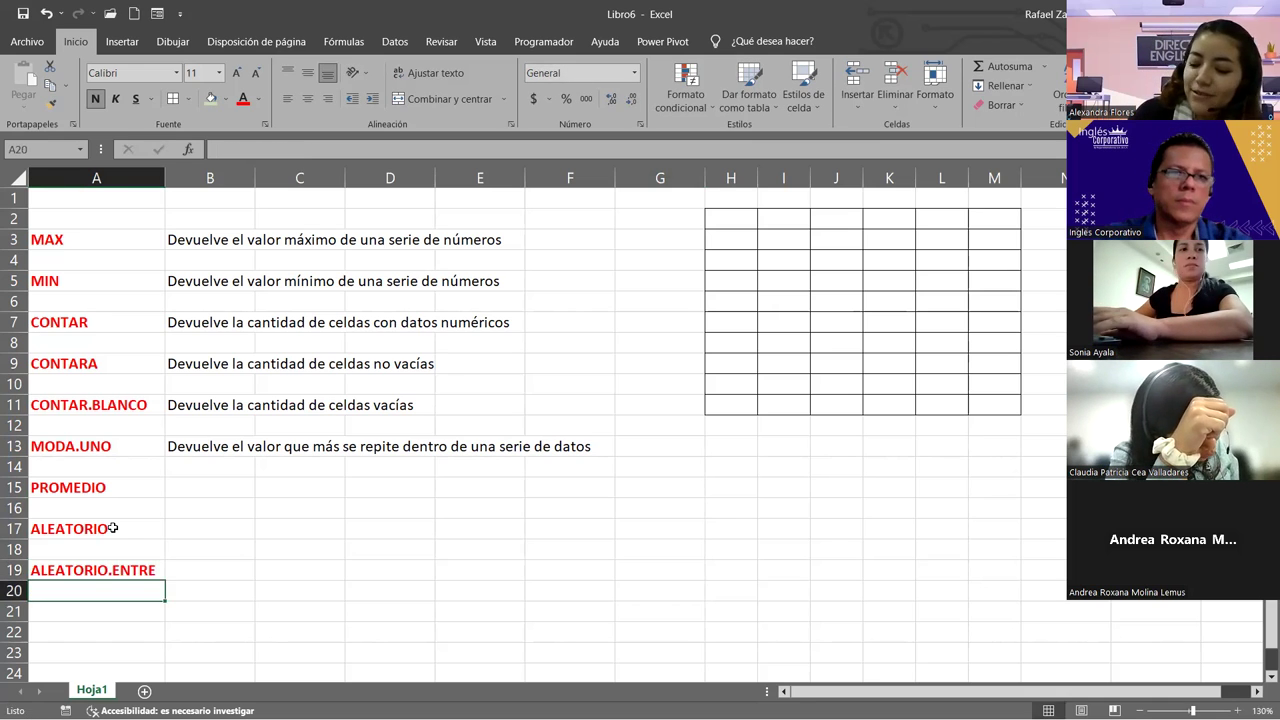
pyautogui.doubleClick(168, 180)
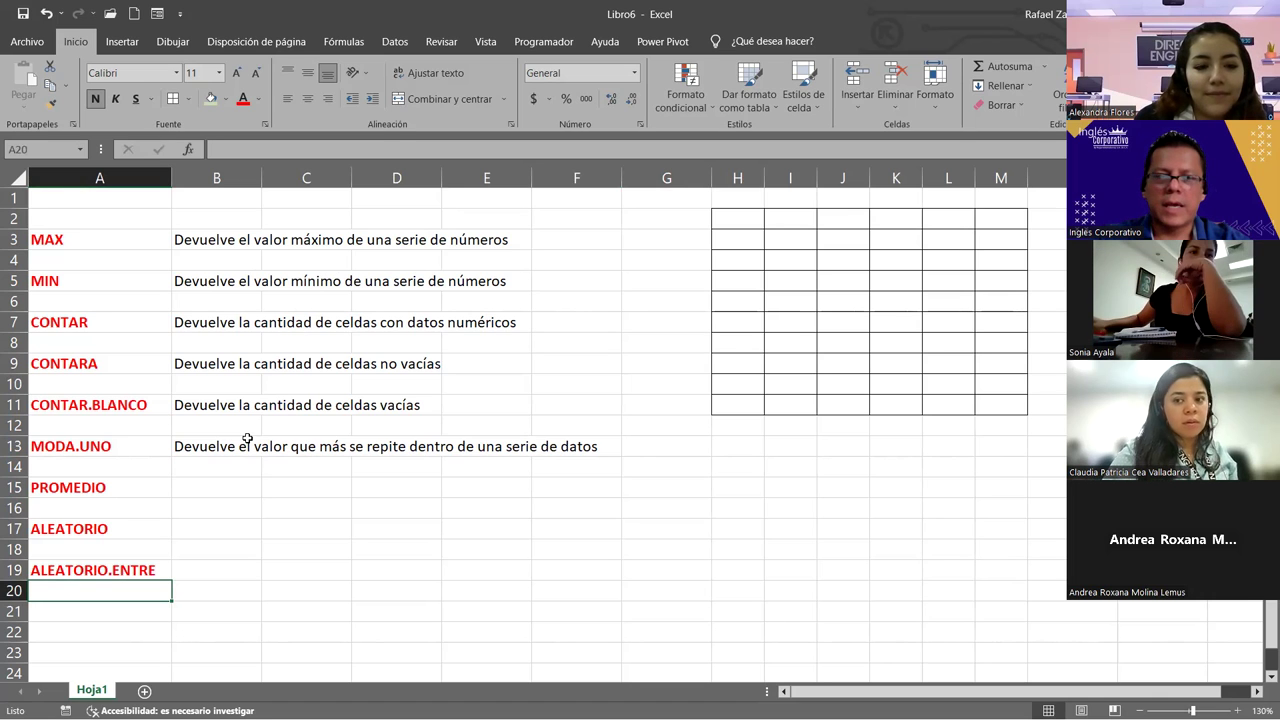
# Describe ALEATORIO in cell B17 with the text "Genera un valor aleatorio mayor a 0 y menor a 1"
pyautogui.click(191, 529)
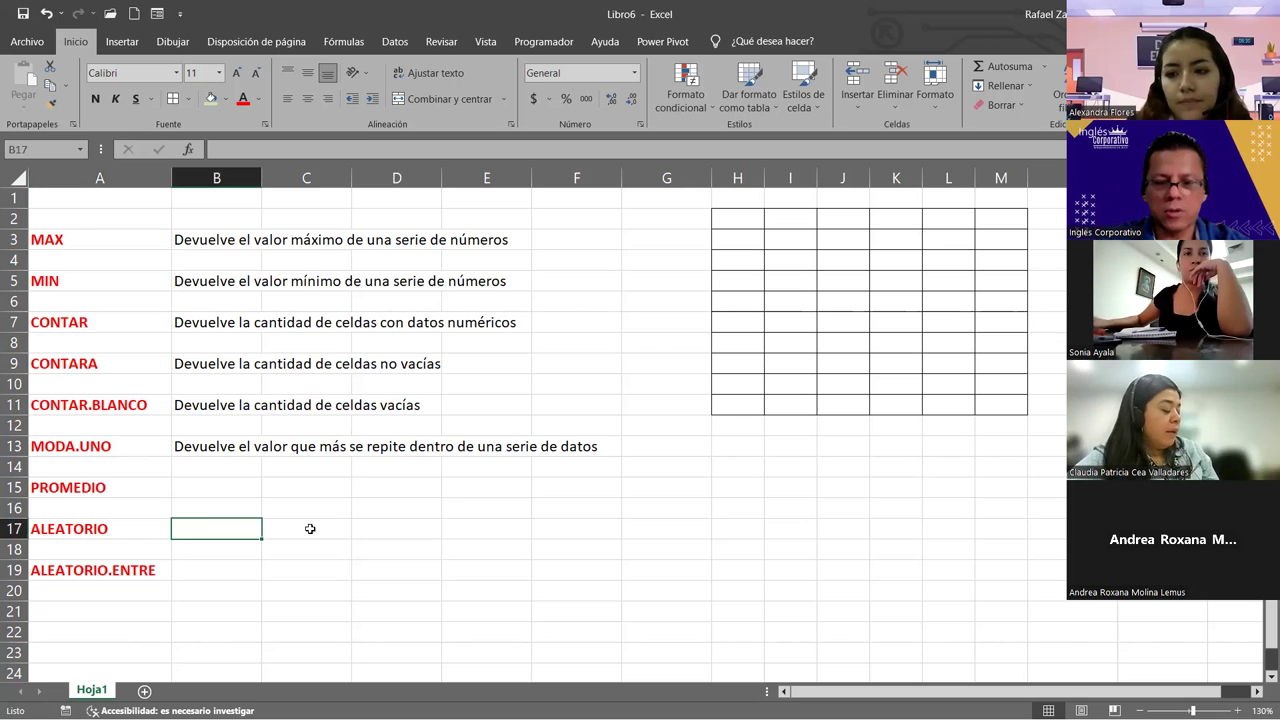
pyautogui.write('G')
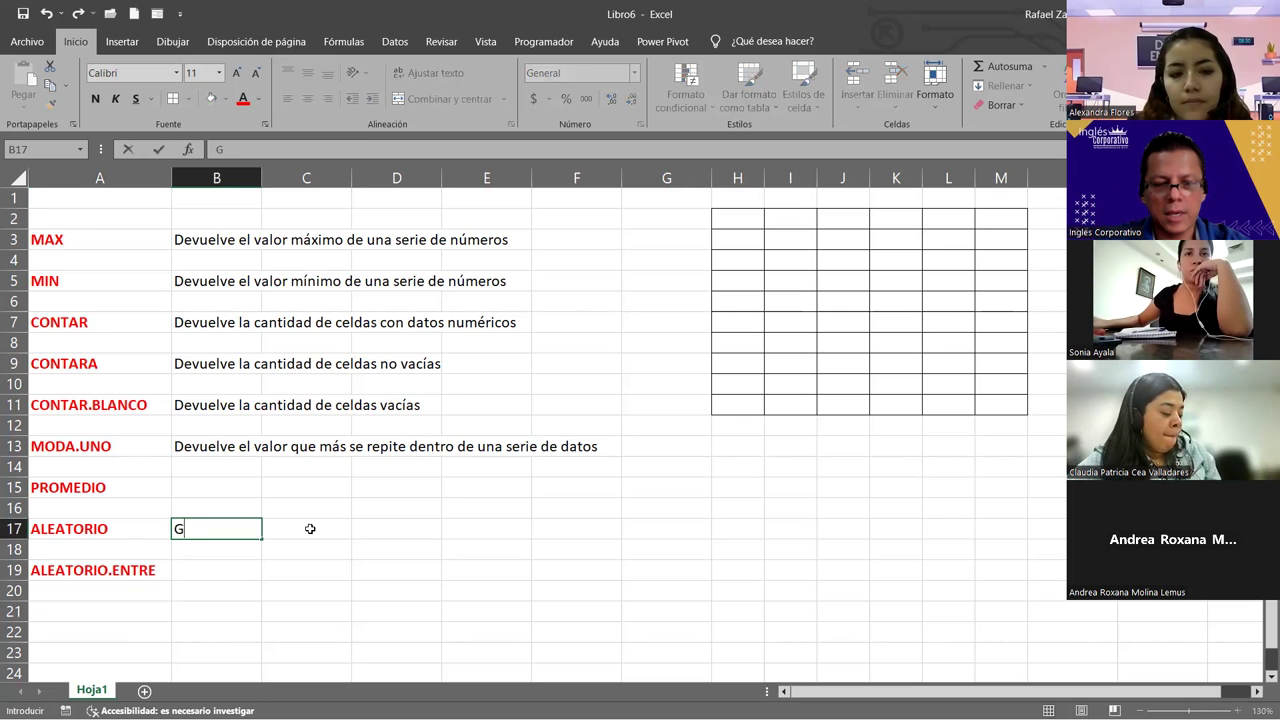
pyautogui.write('enrer')
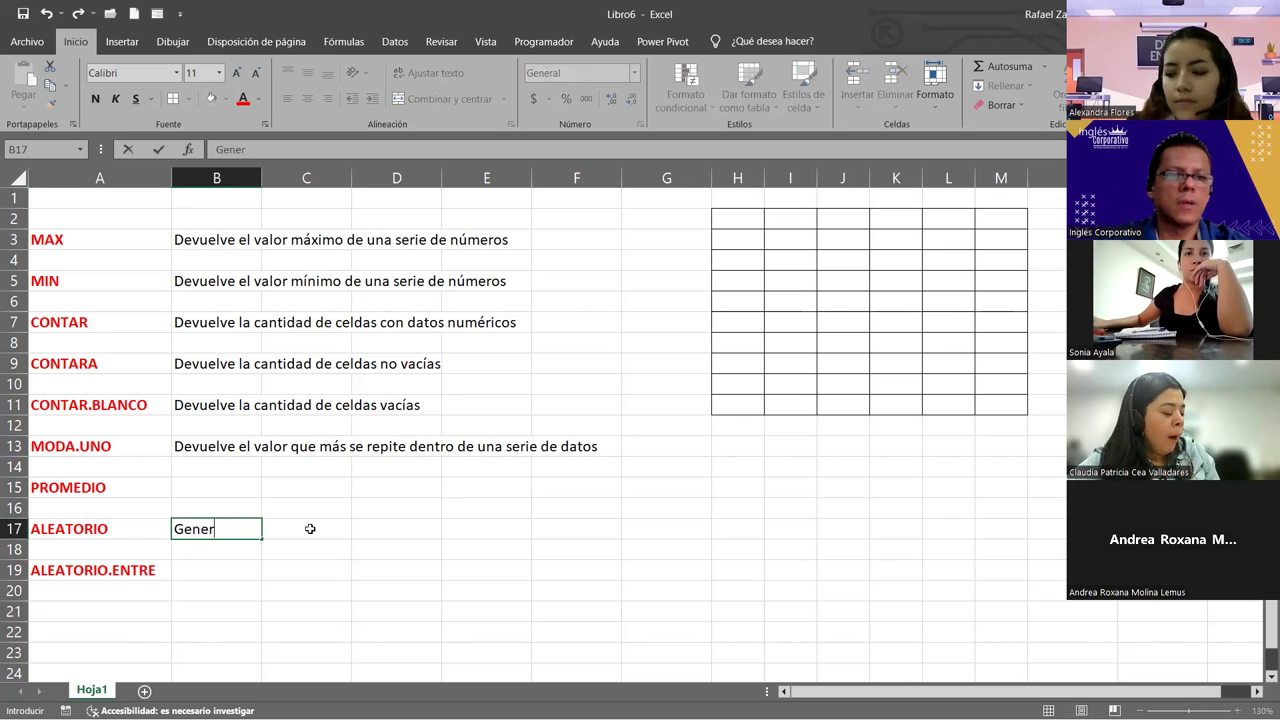
pyautogui.write('a un valor ')
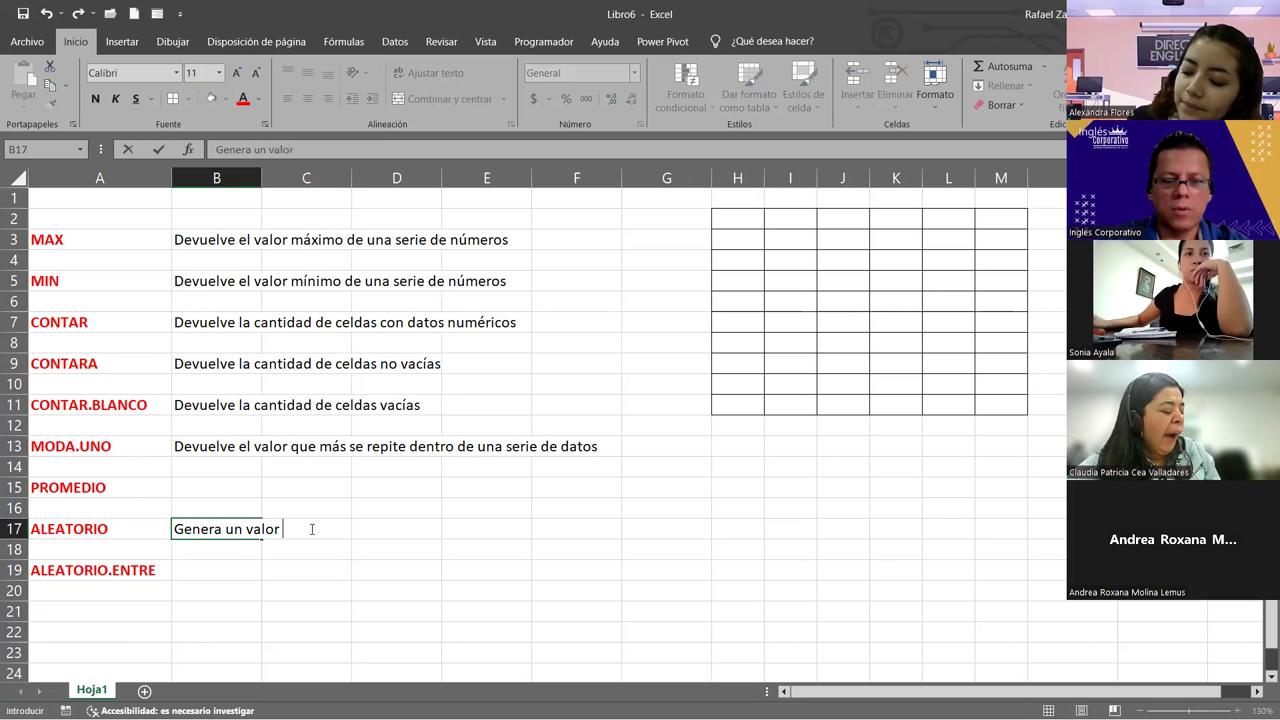
pyautogui.write('aleatorio')
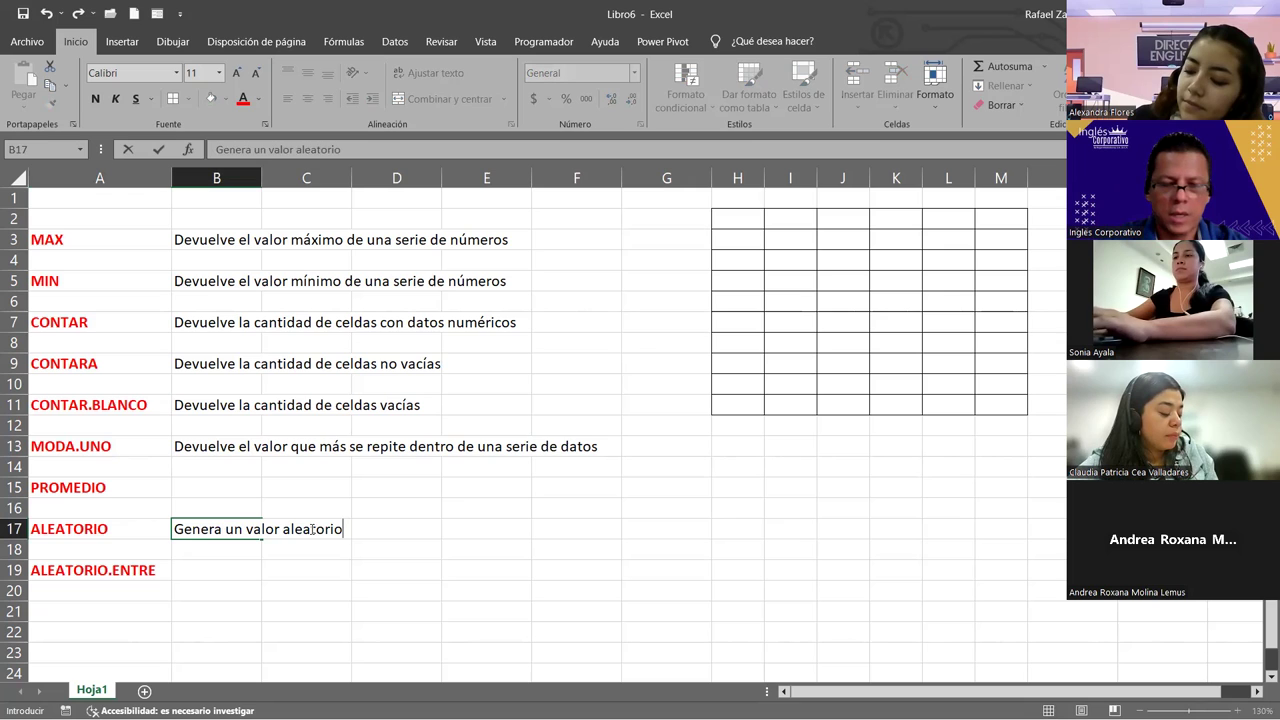
pyautogui.write('mayo')
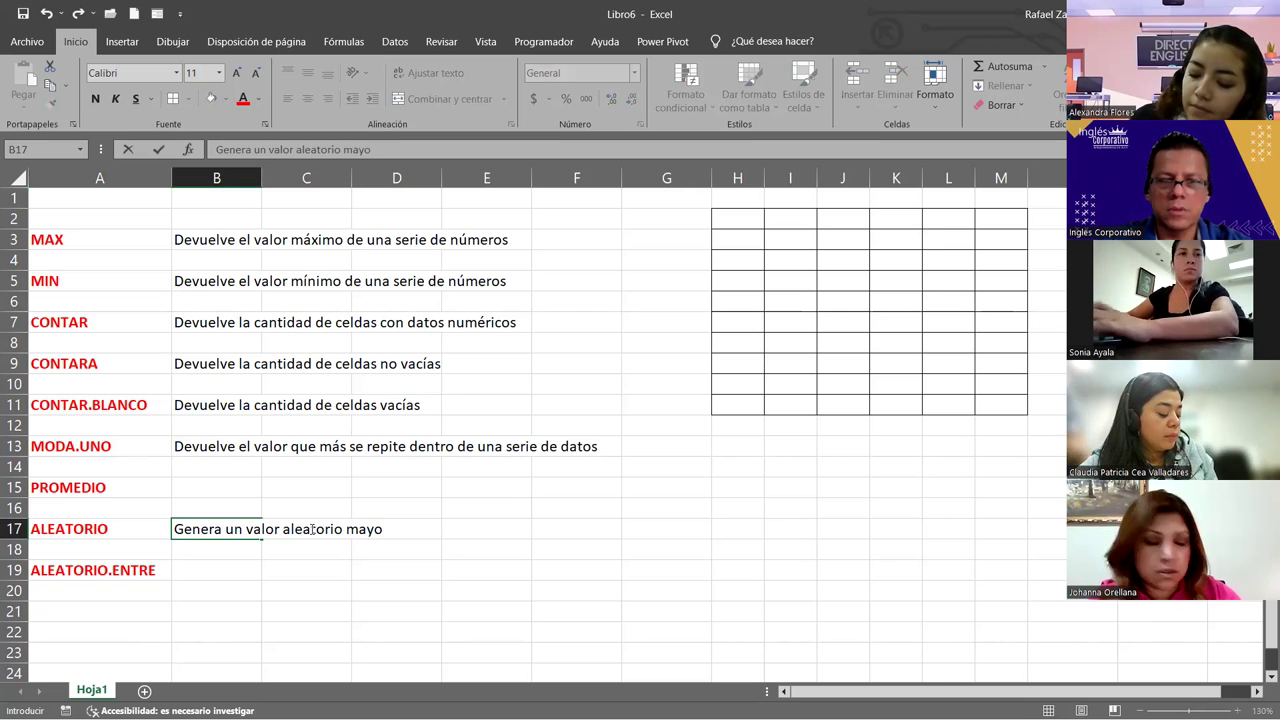
pyautogui.write('r')
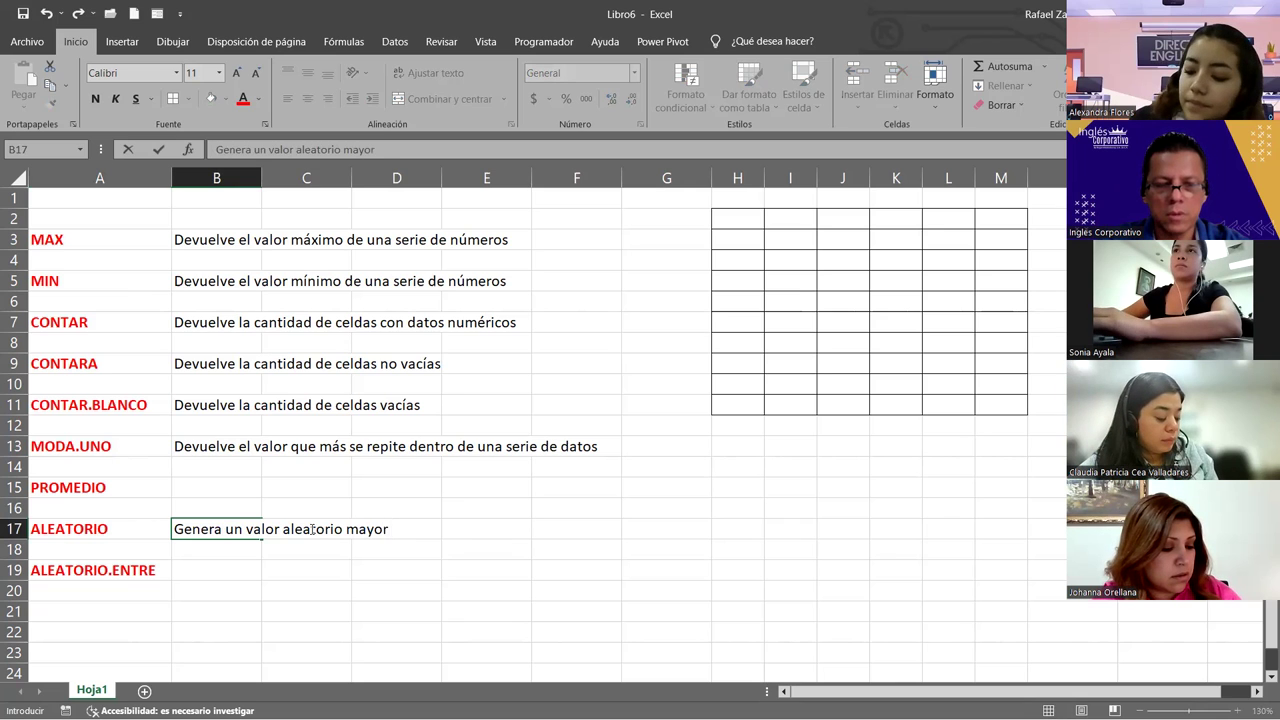
pyautogui.write(' a 0')
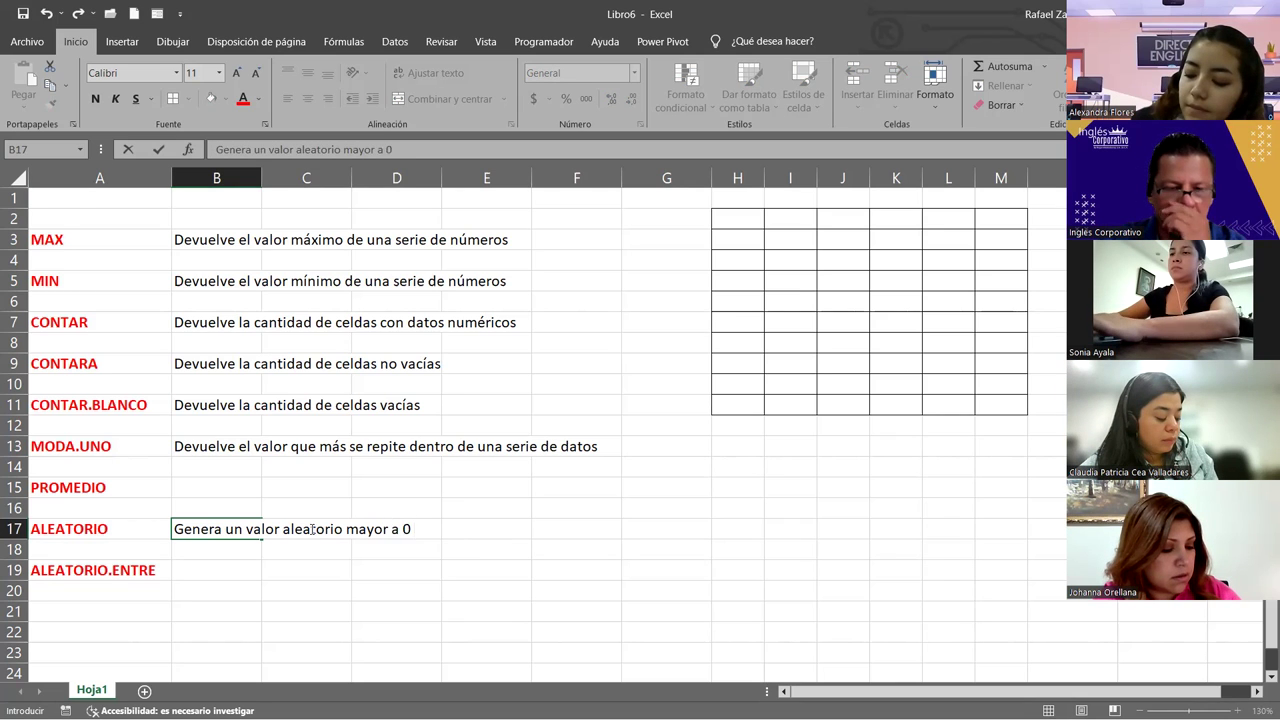
pyautogui.write(' y menos')
pyautogui.press('BackSpace')
pyautogui.press('BackSpace')
pyautogui.write('r a 1')
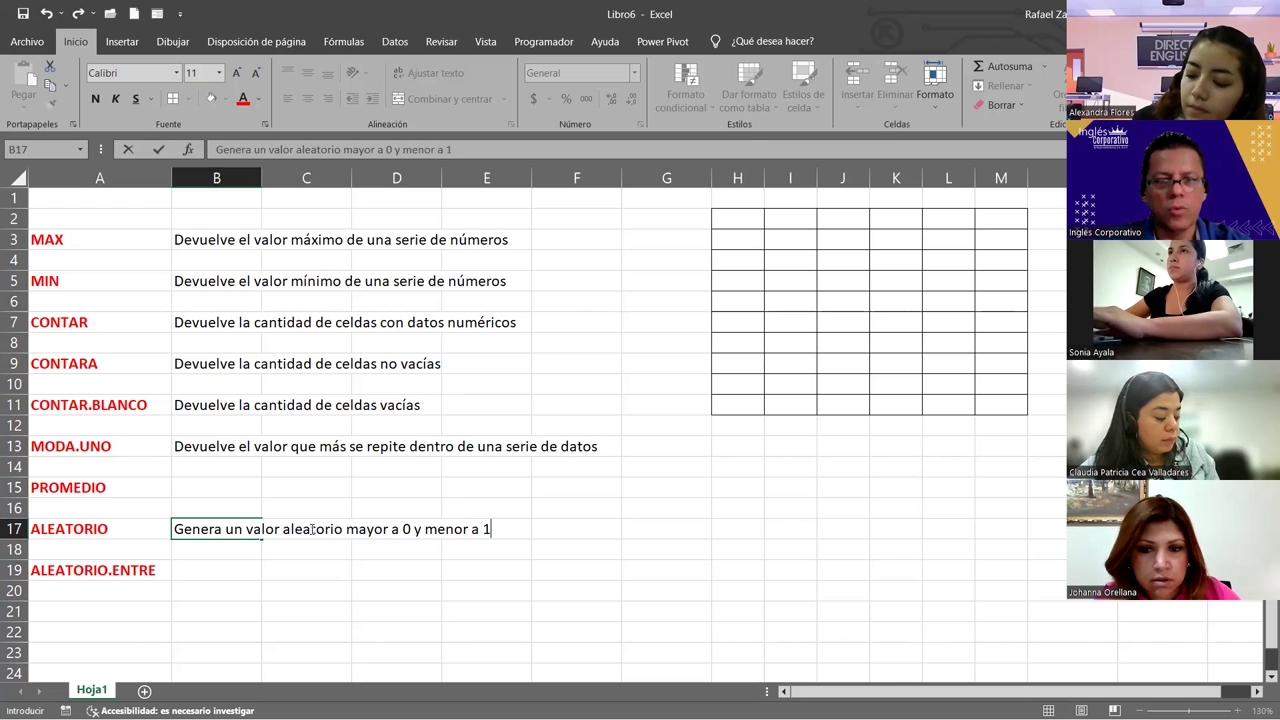
pyautogui.press('Return')
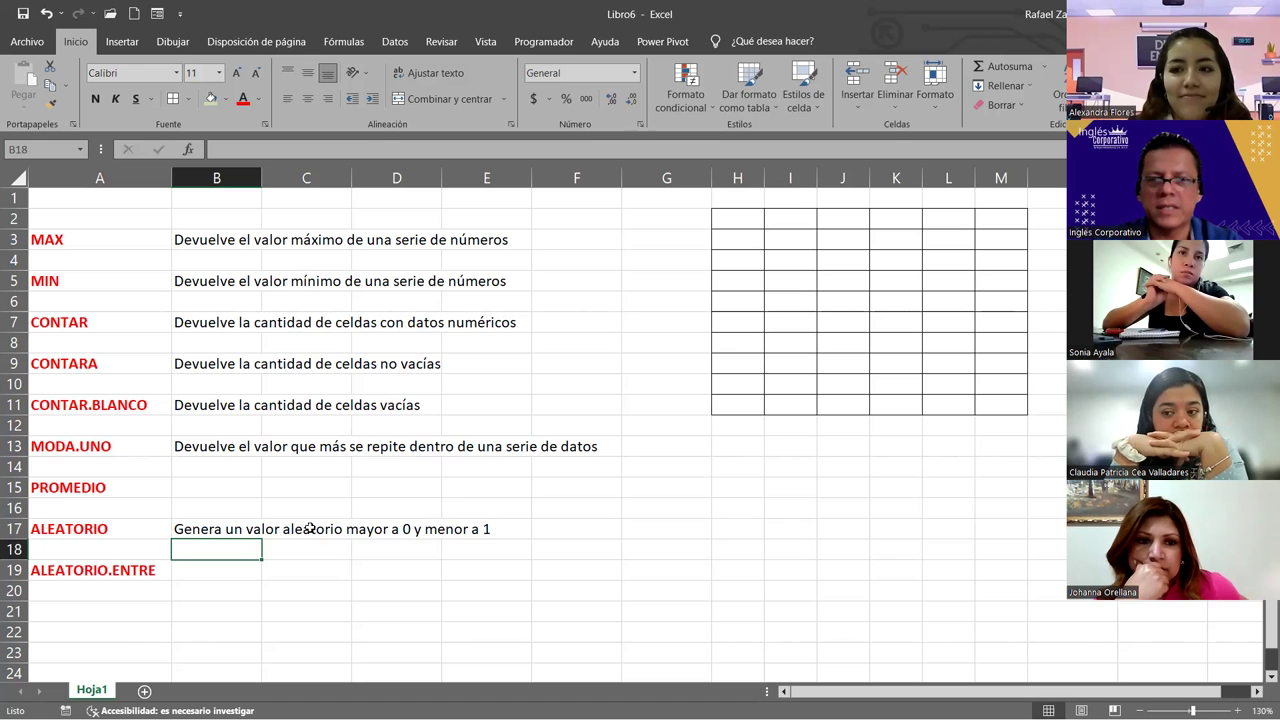
# Describe ALEATORIO.ENTRE in cell B19 with the text "Devuelve un valor aleatorio entero entre los rangos especificados"
pyautogui.click(251, 571)
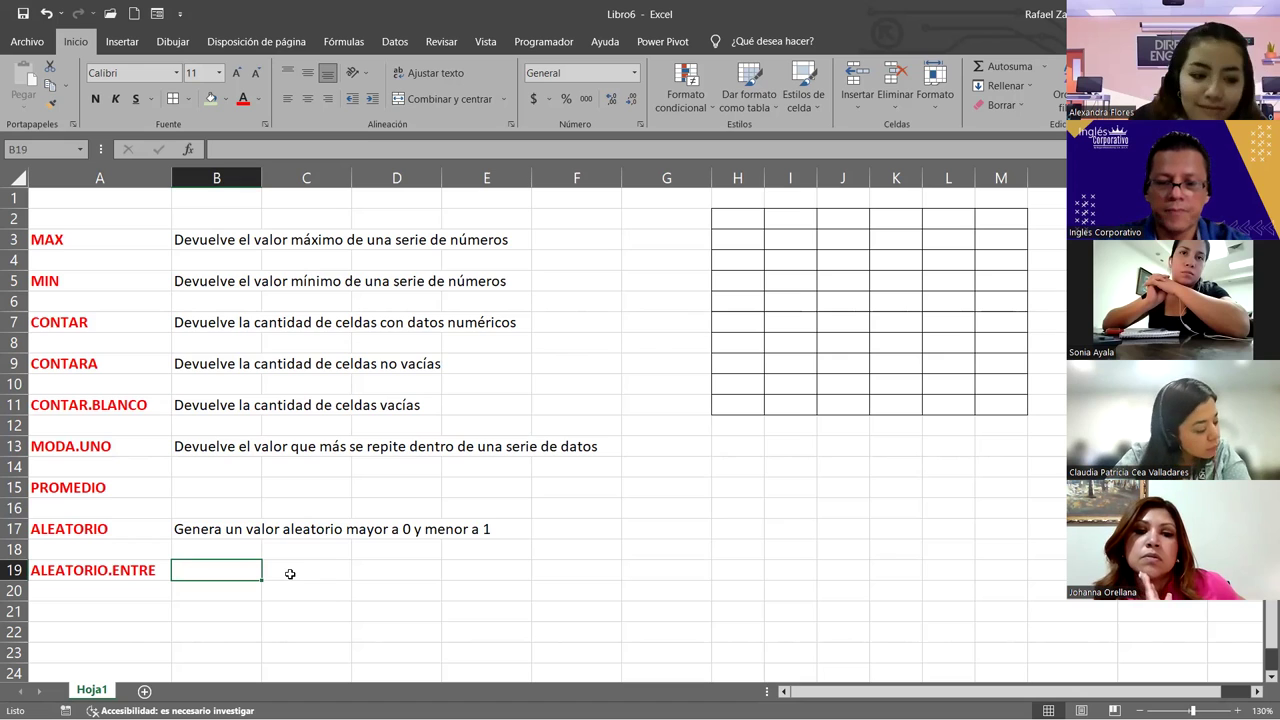
pyautogui.write('Devu')
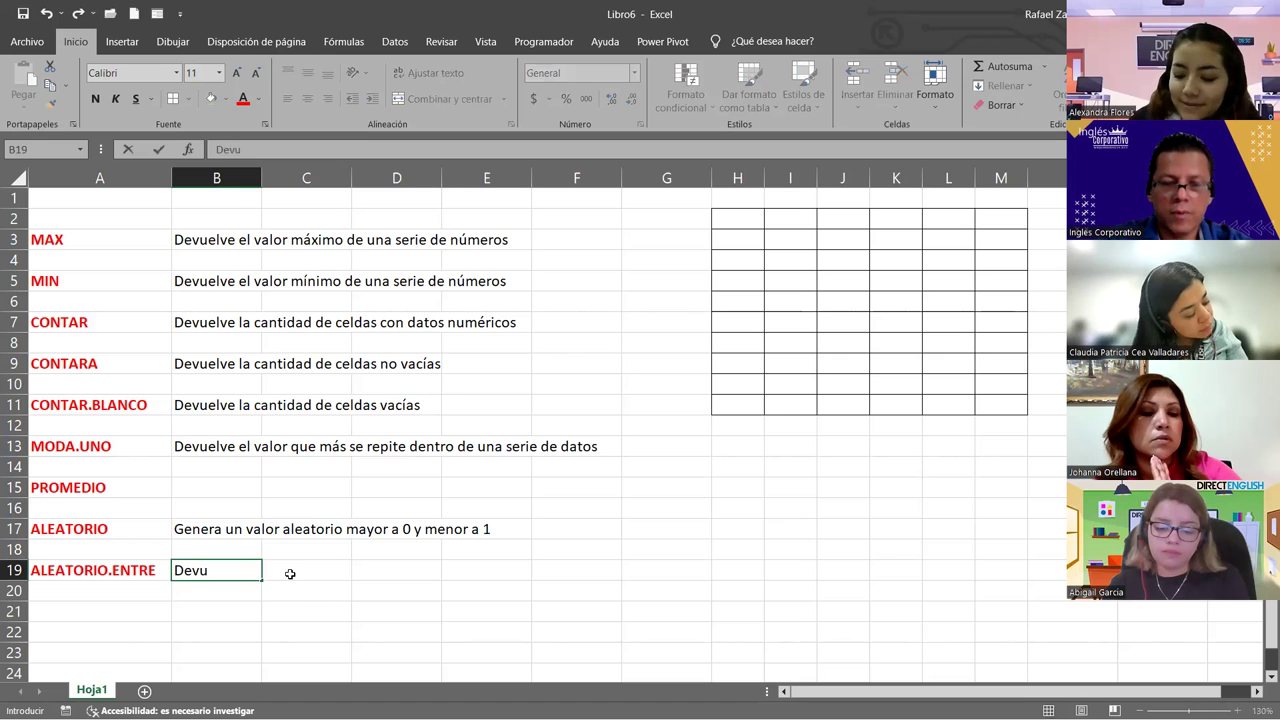
pyautogui.write('elve un va')
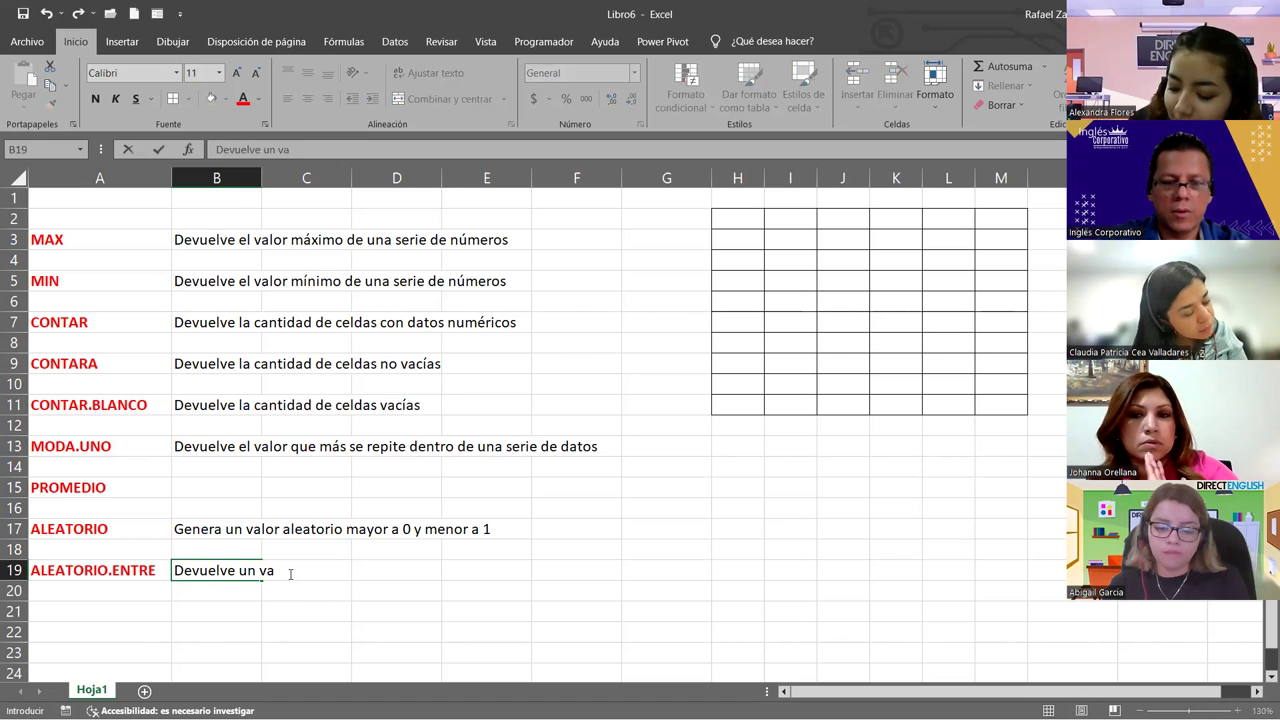
pyautogui.write('lor alea')
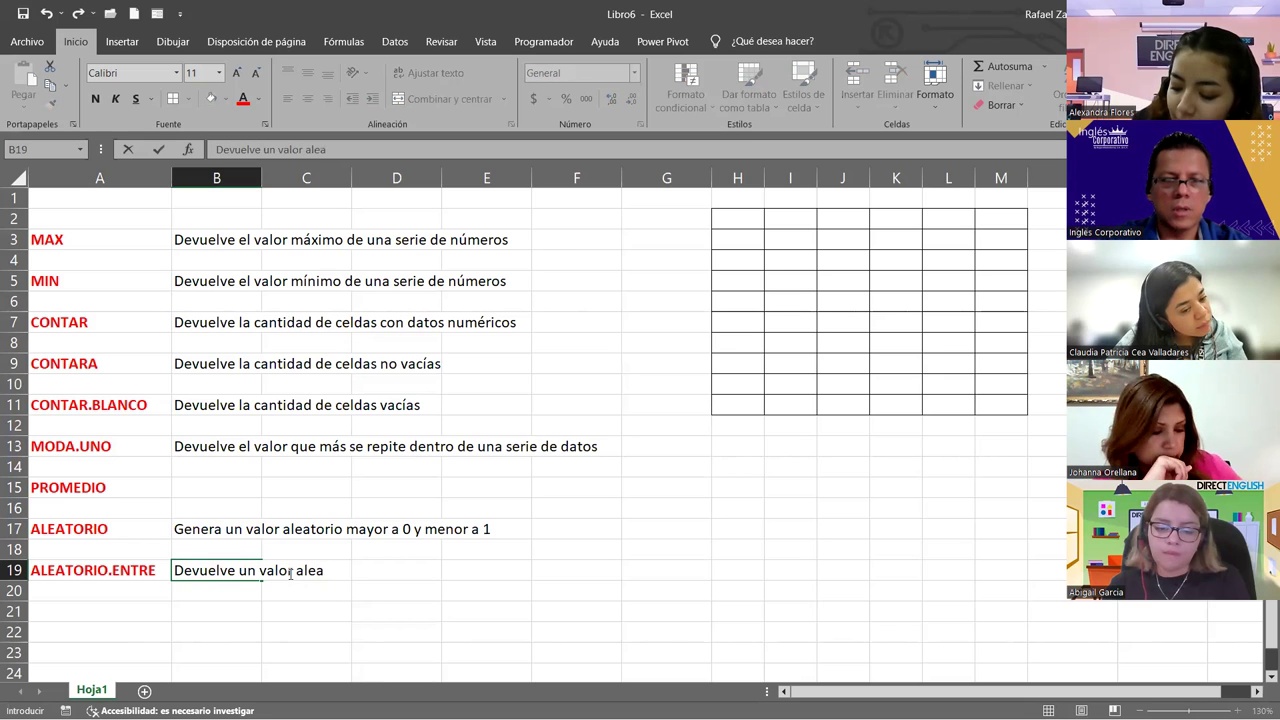
pyautogui.write('tori')
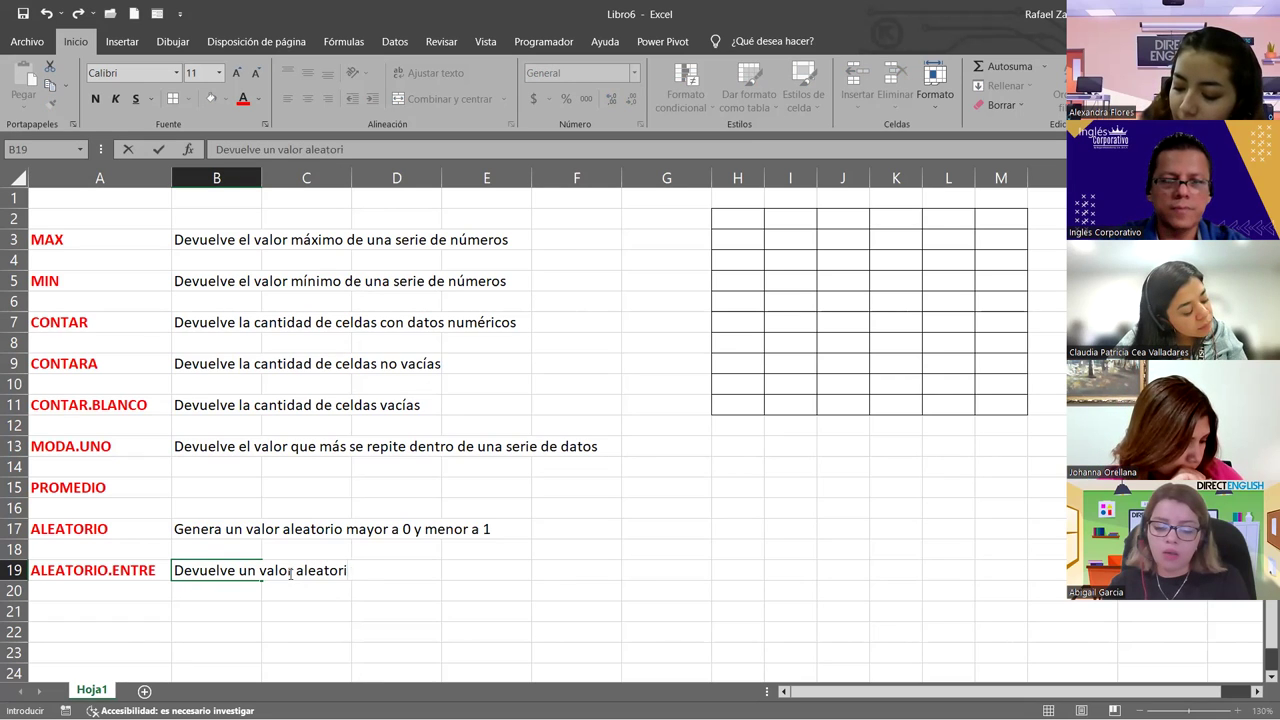
pyautogui.write('o ente')
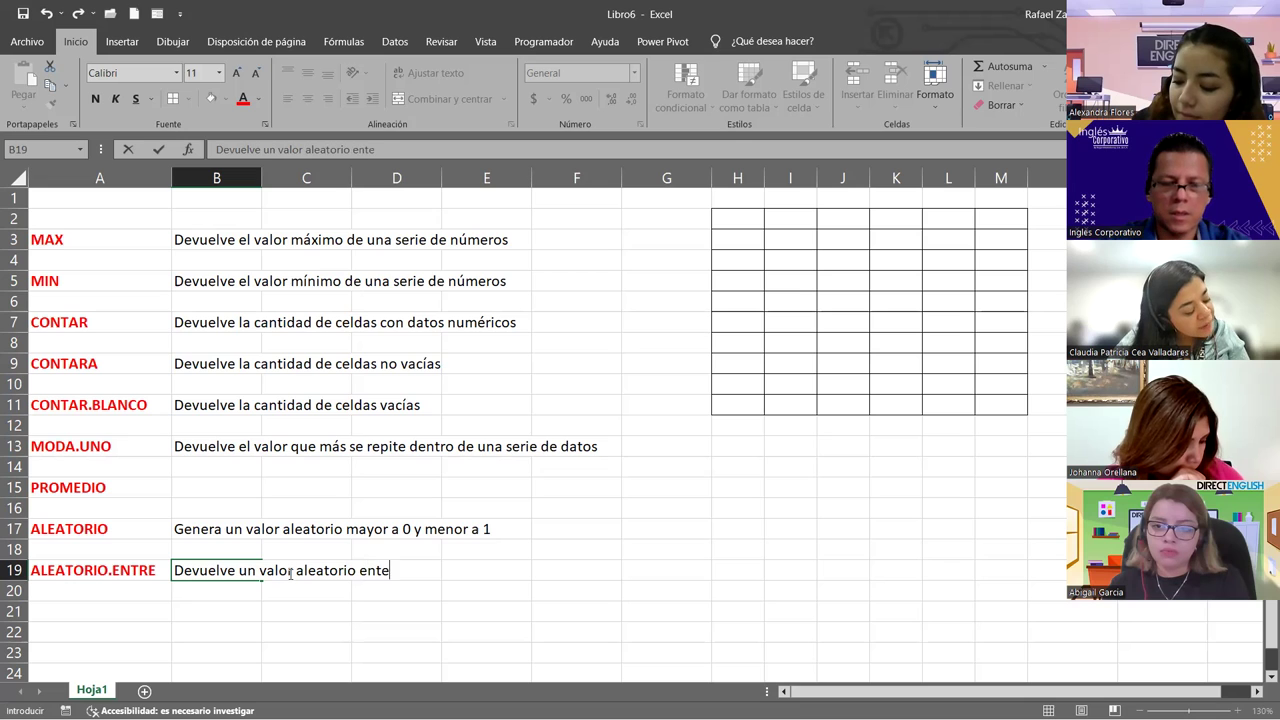
pyautogui.write('ro en')
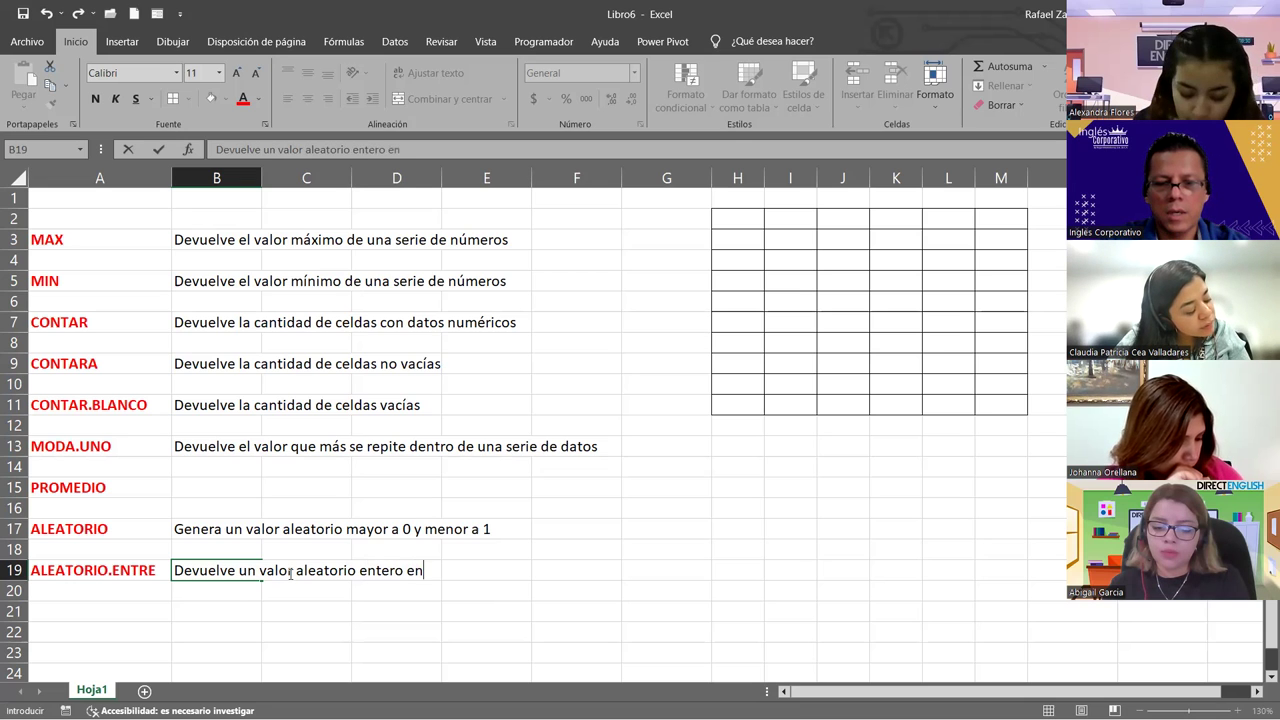
pyautogui.write('tre los ')
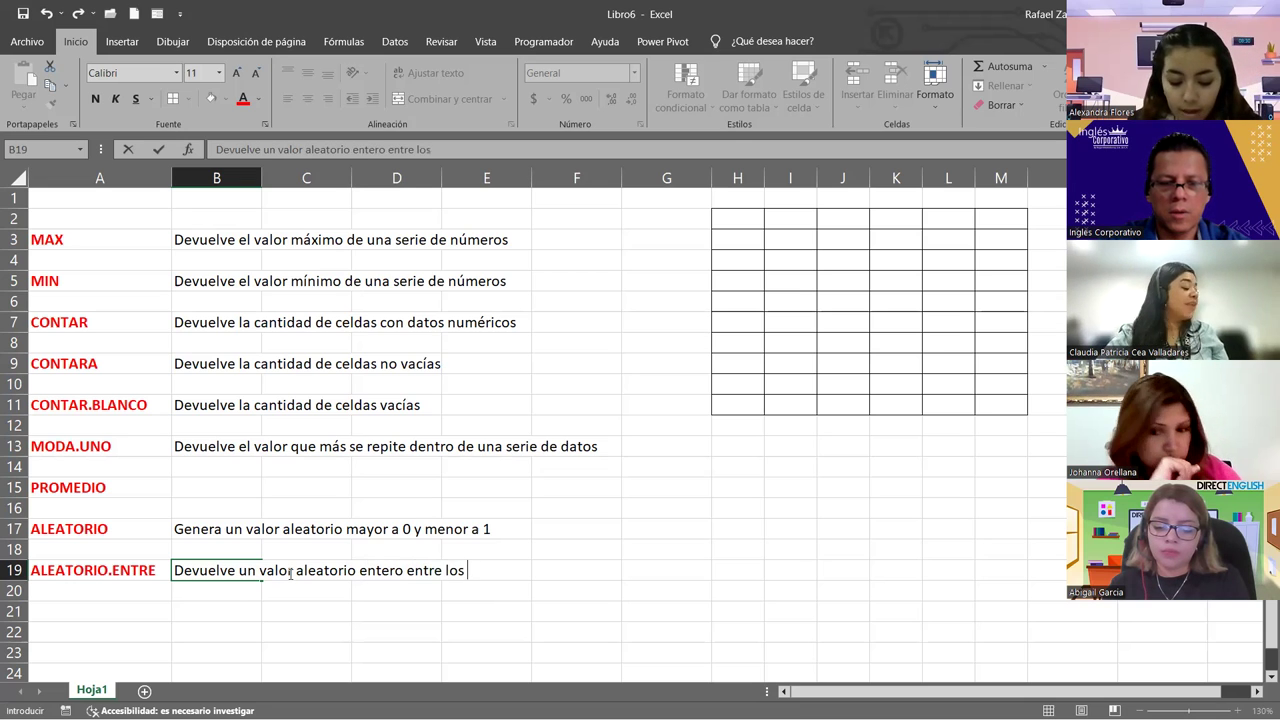
pyautogui.write('rangos e')
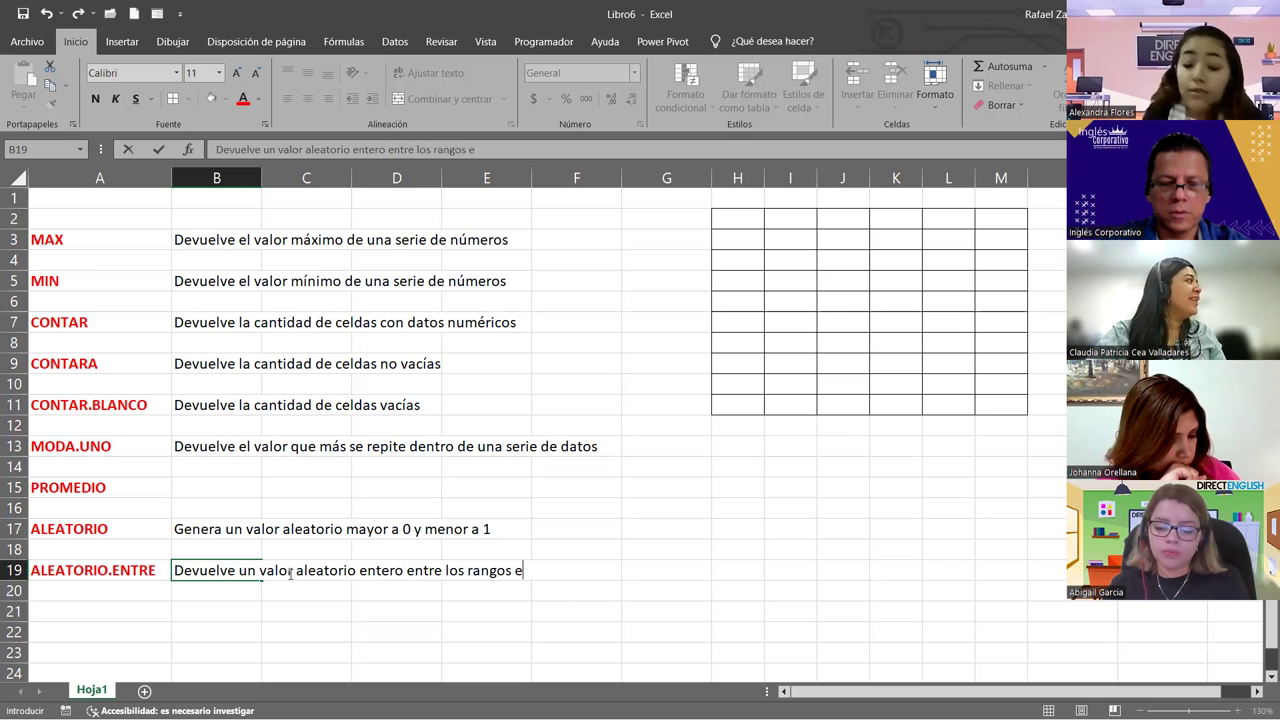
pyautogui.write('specificados')
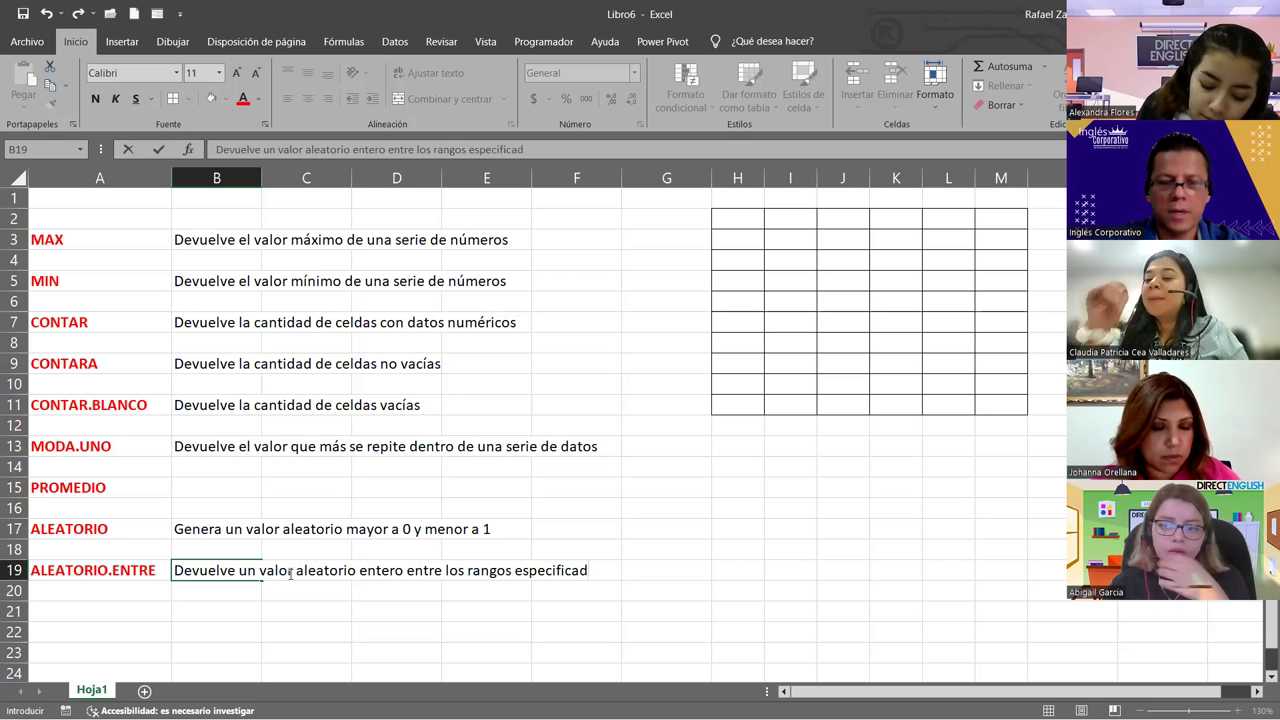
pyautogui.press('Return')
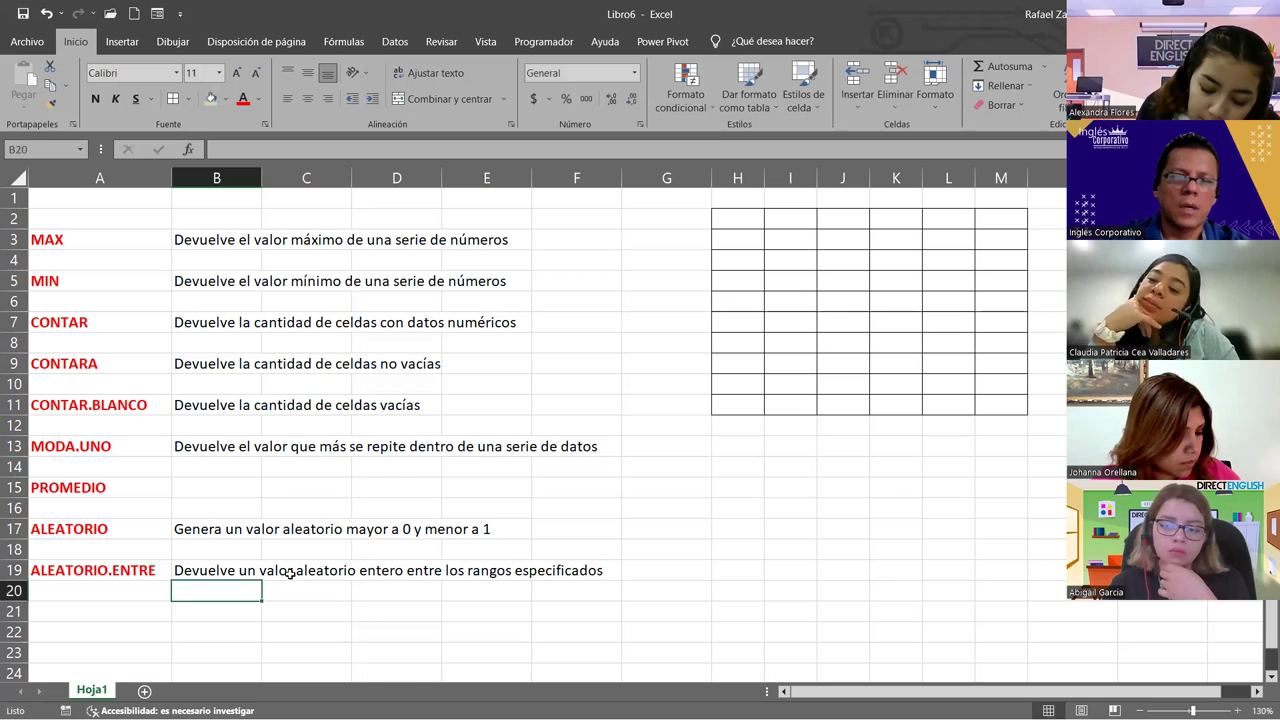
# Enter the formula =ALEATORIO() in cell G17, on the ALEATORIO row
pyautogui.click(645, 527)
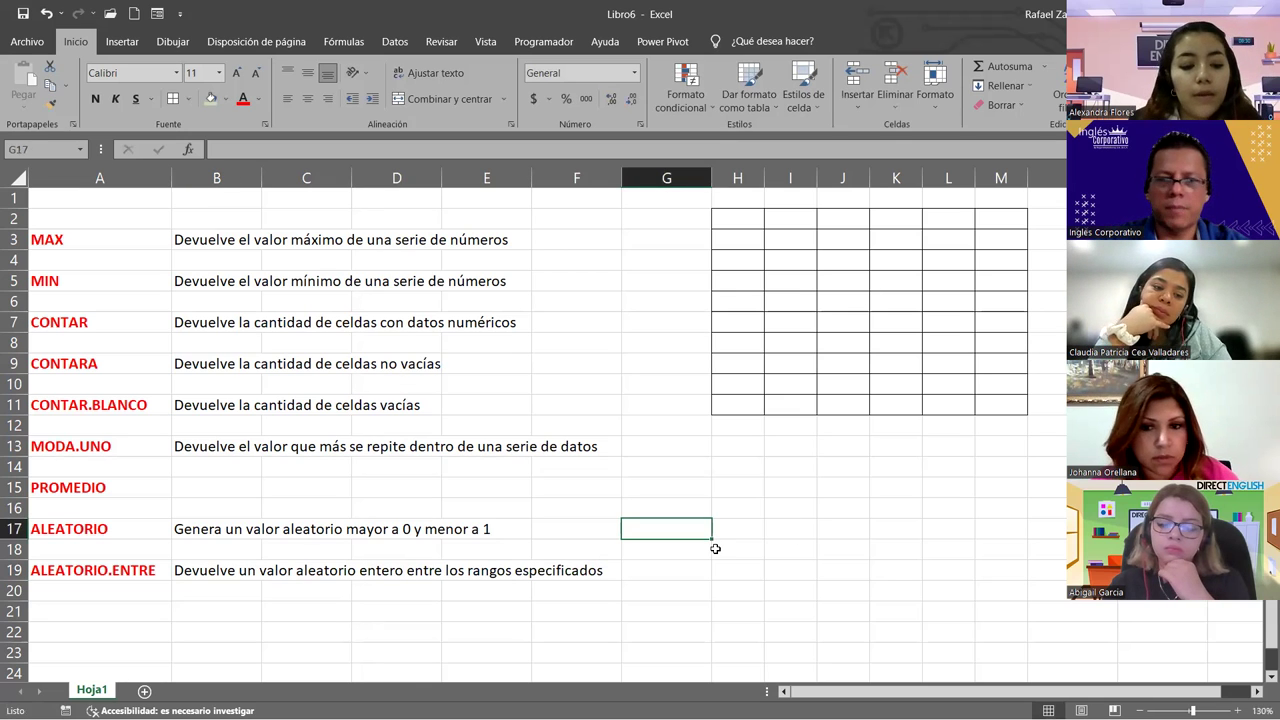
pyautogui.write('=')
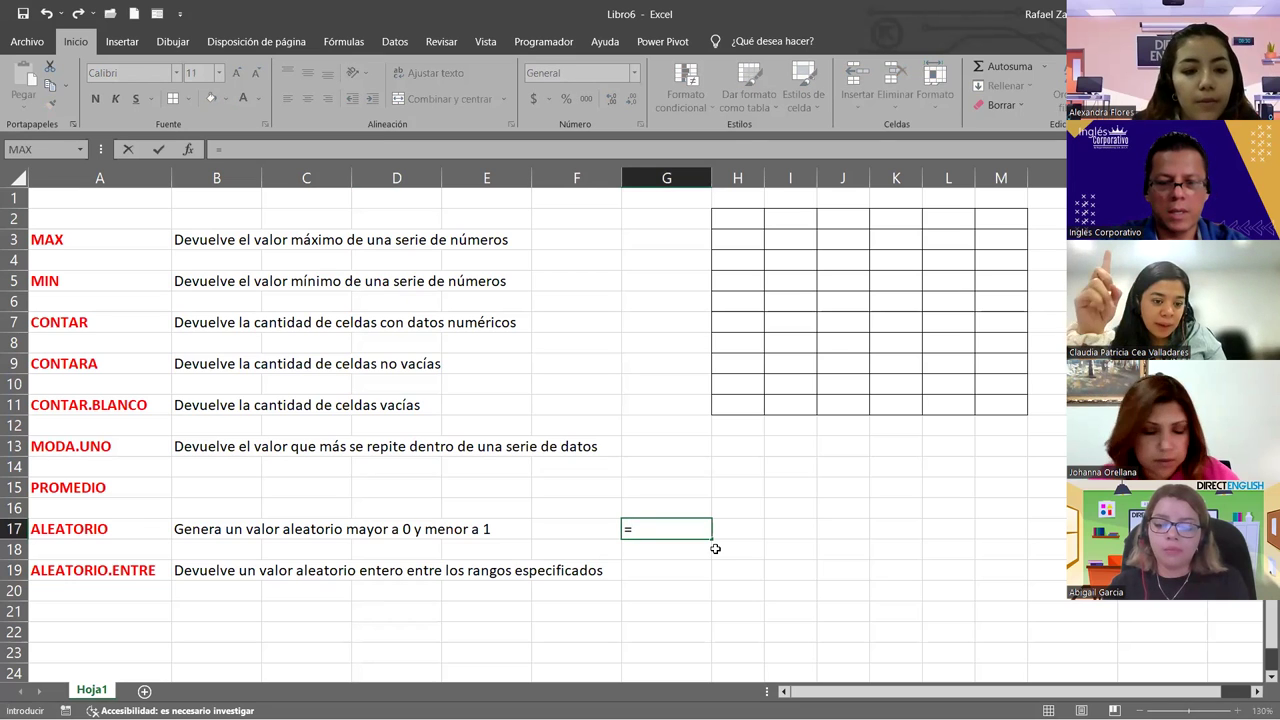
pyautogui.write('ale')
pyautogui.press('Tab')
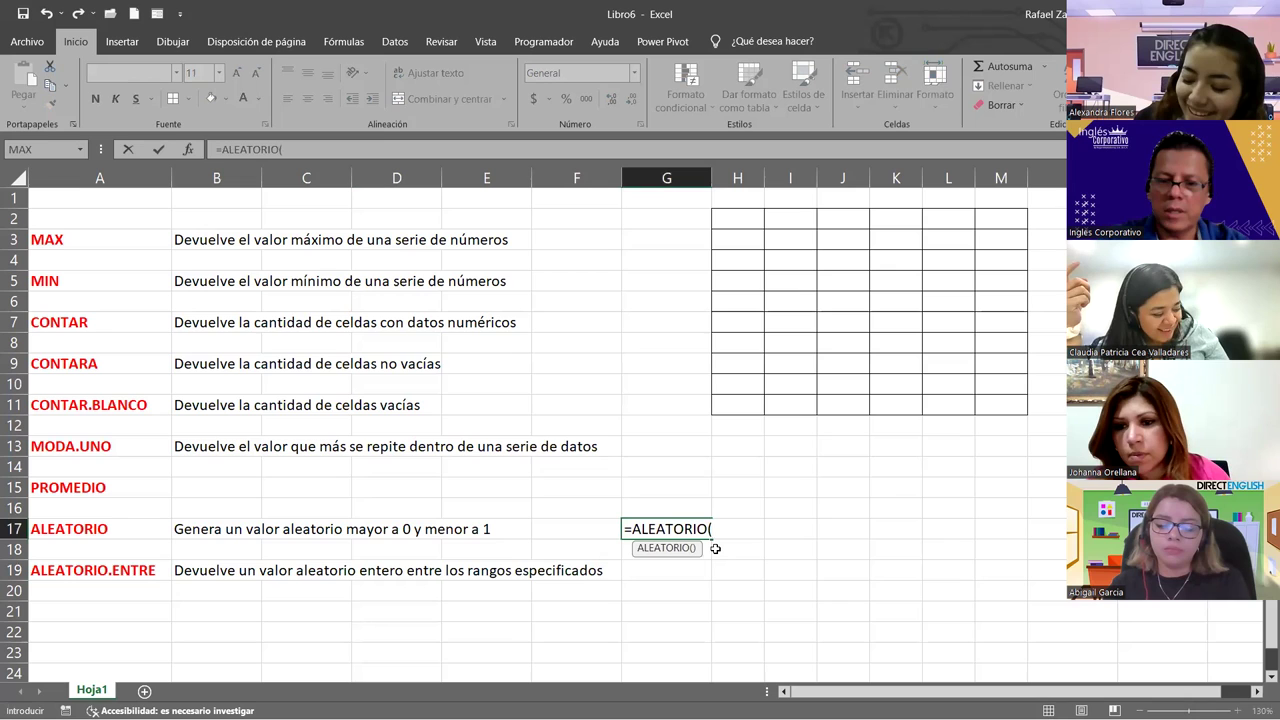
pyautogui.write(')')
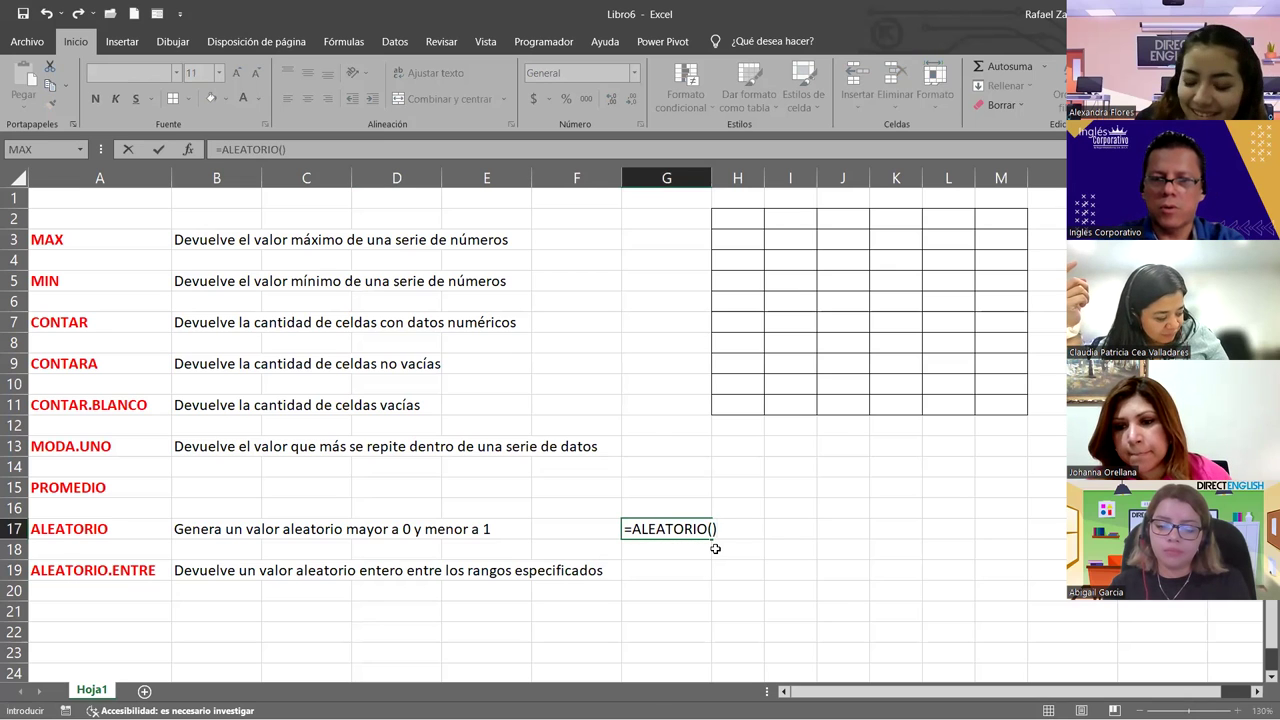
pyautogui.press('Return')
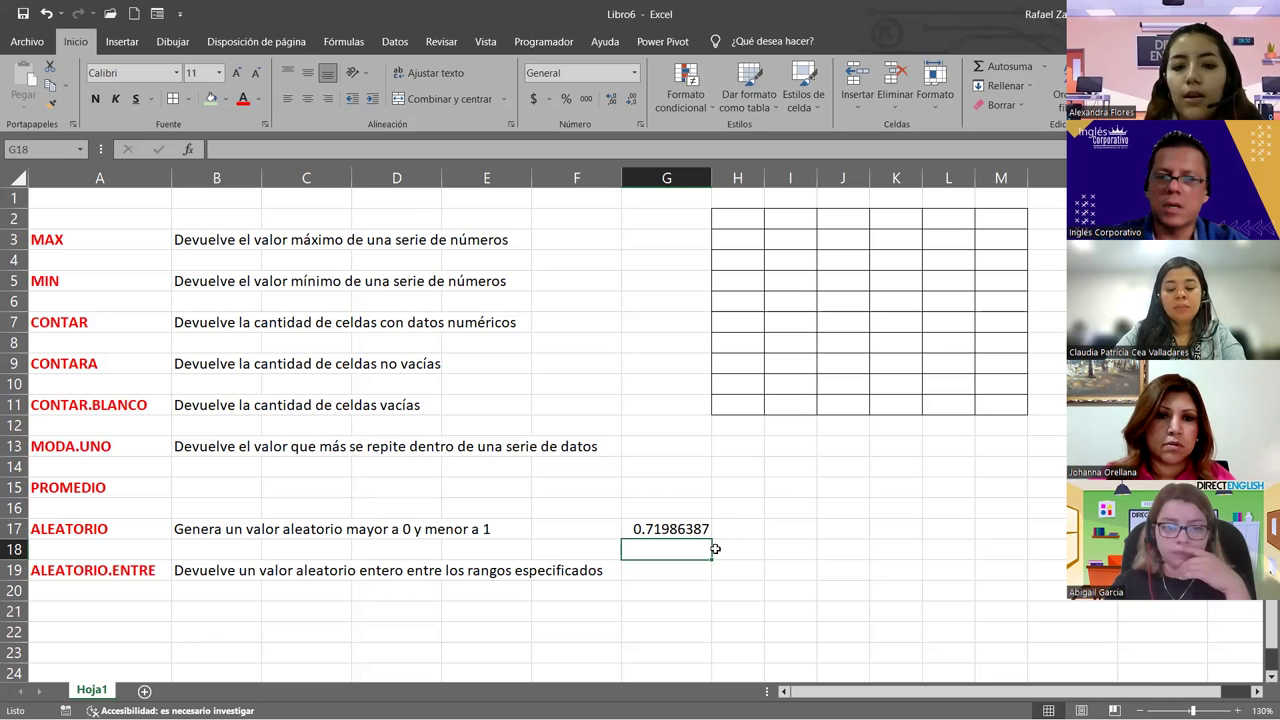
# Enter the formula =ALEATORIO.ENTRE(100,500) in cell G19, on the ALEATORIO.ENTRE row
pyautogui.click(656, 572)
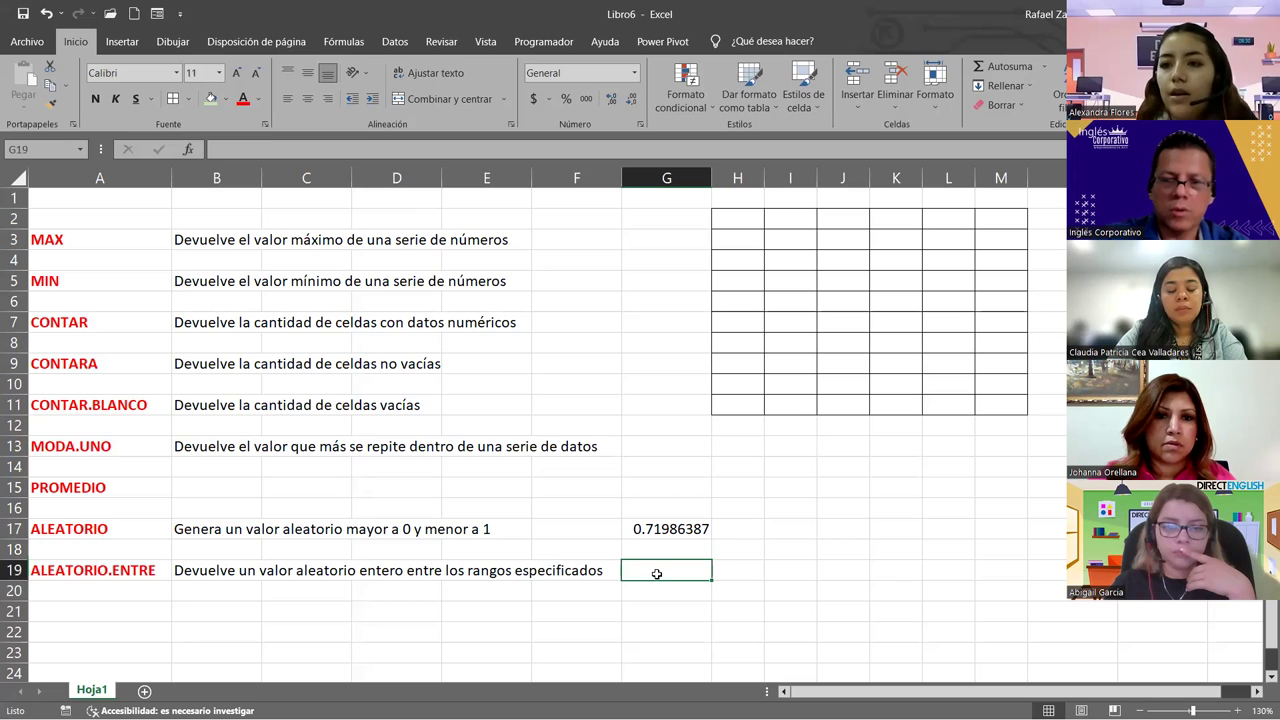
pyautogui.write('=')
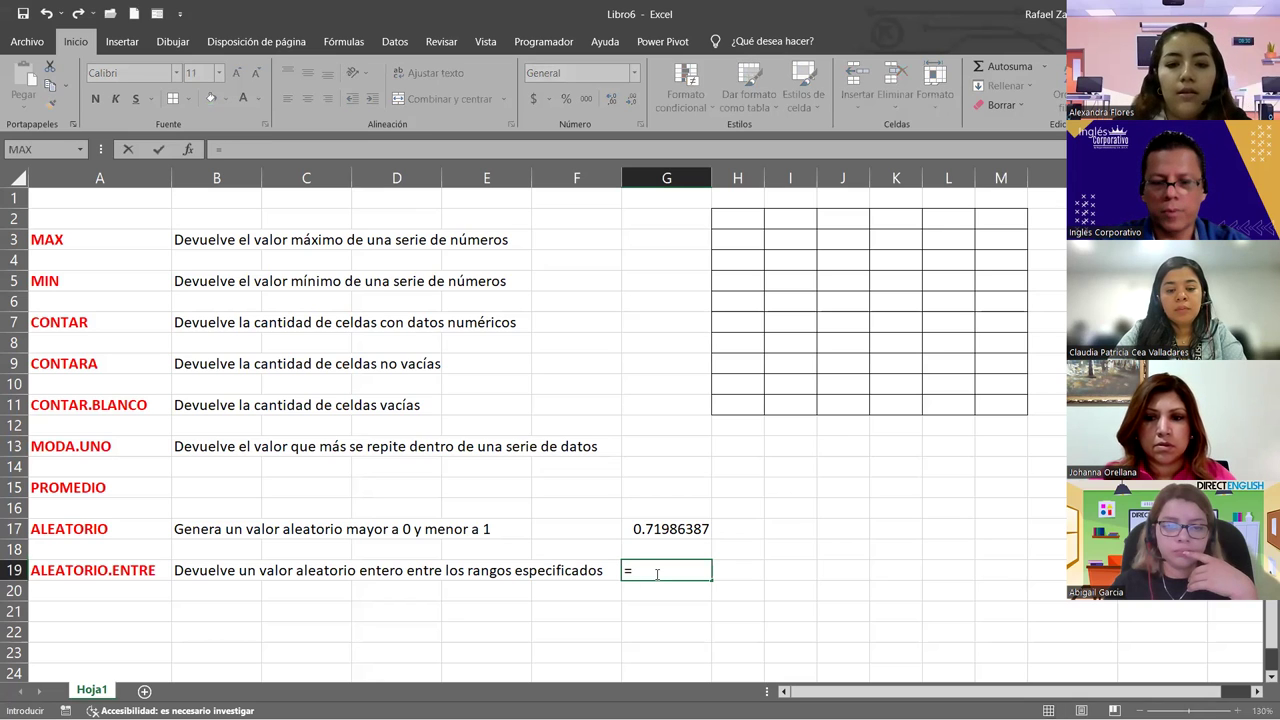
pyautogui.write('ale')
pyautogui.press('Down')
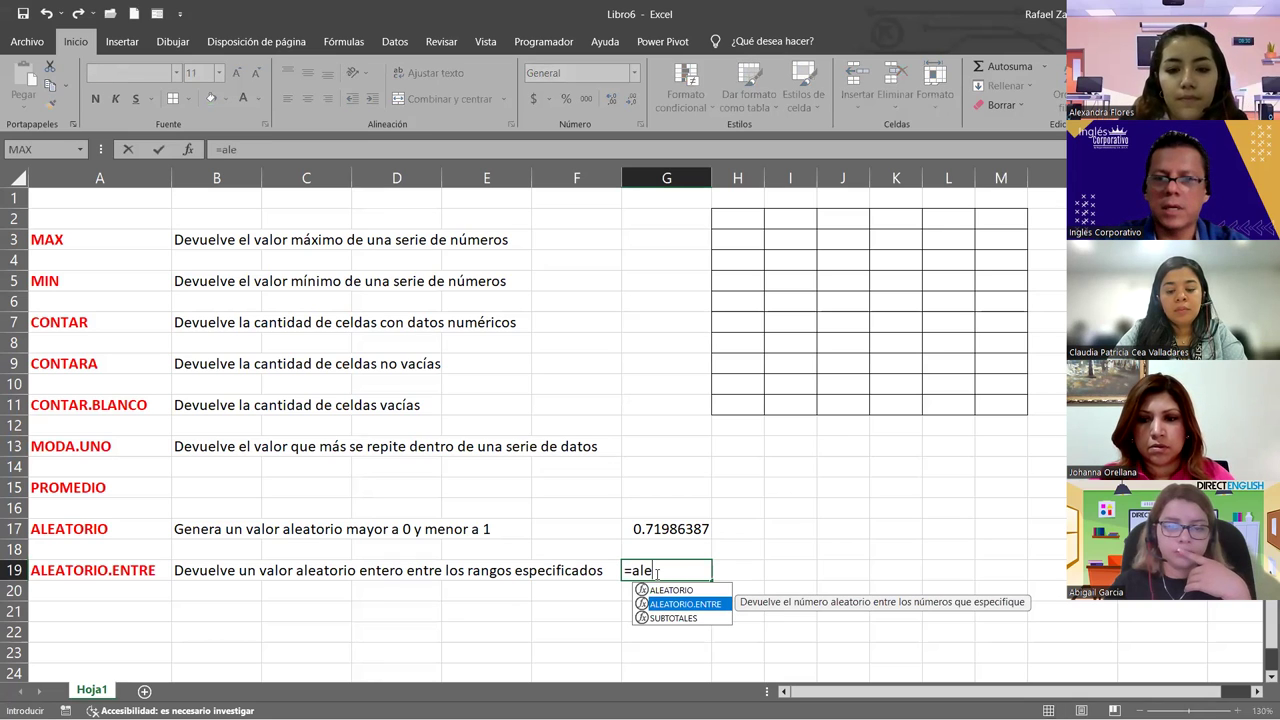
pyautogui.press('Tab')
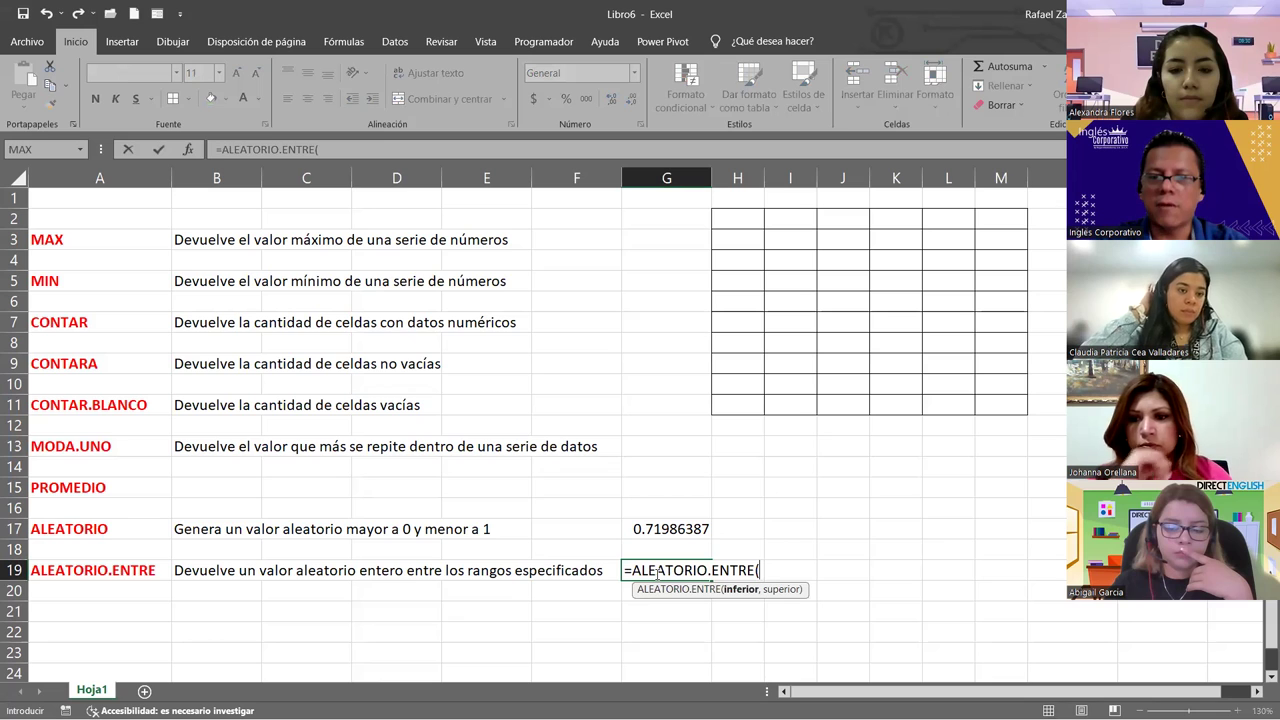
pyautogui.write('100')
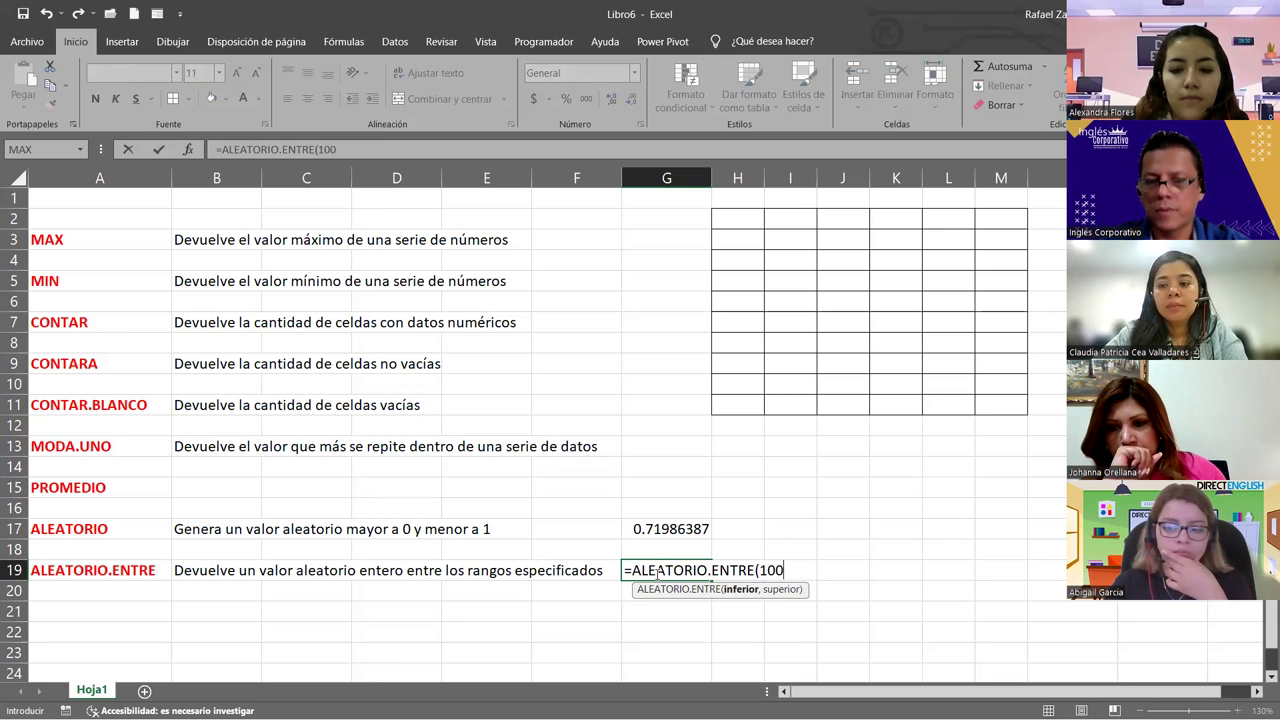
pyautogui.write(',')
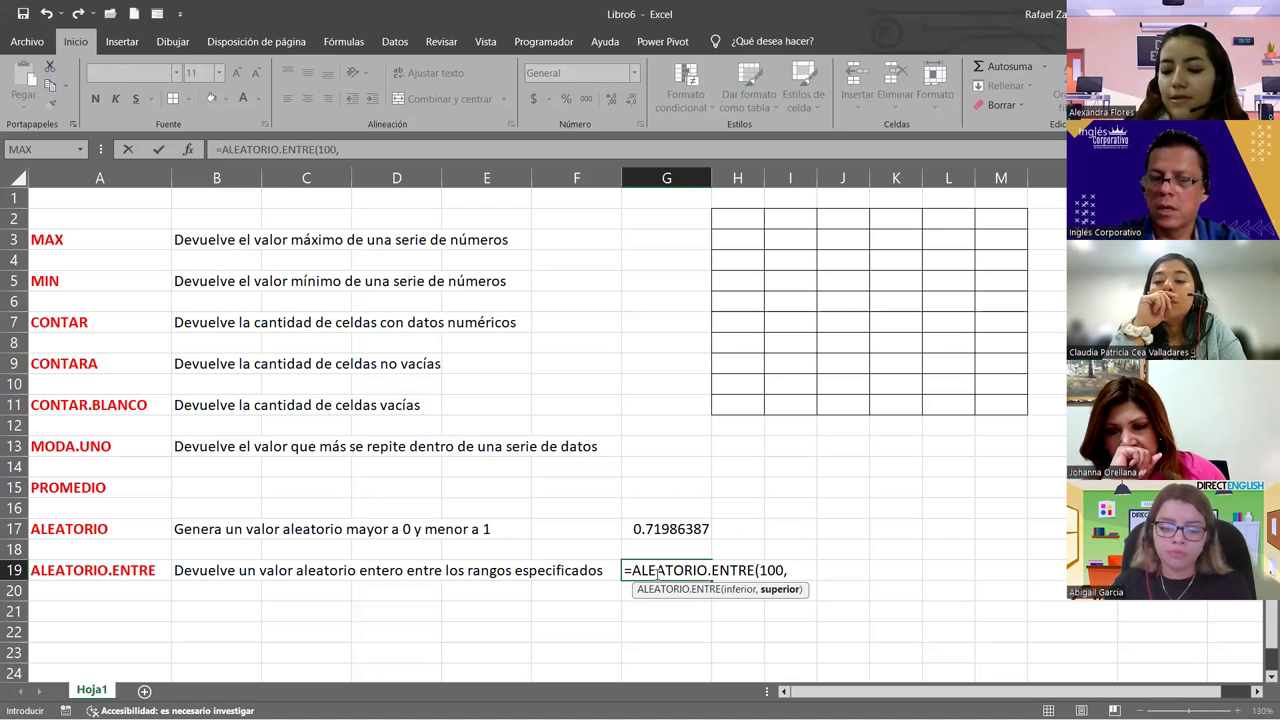
pyautogui.write('500)')
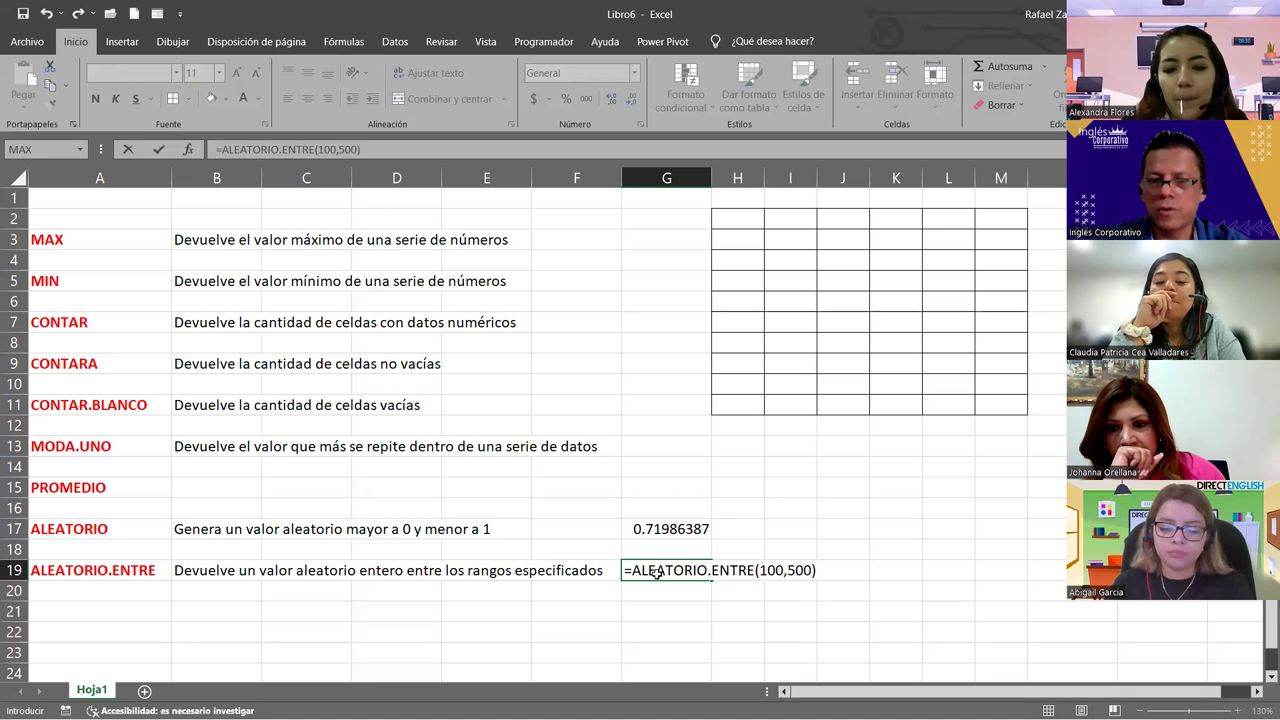
pyautogui.press('Return')
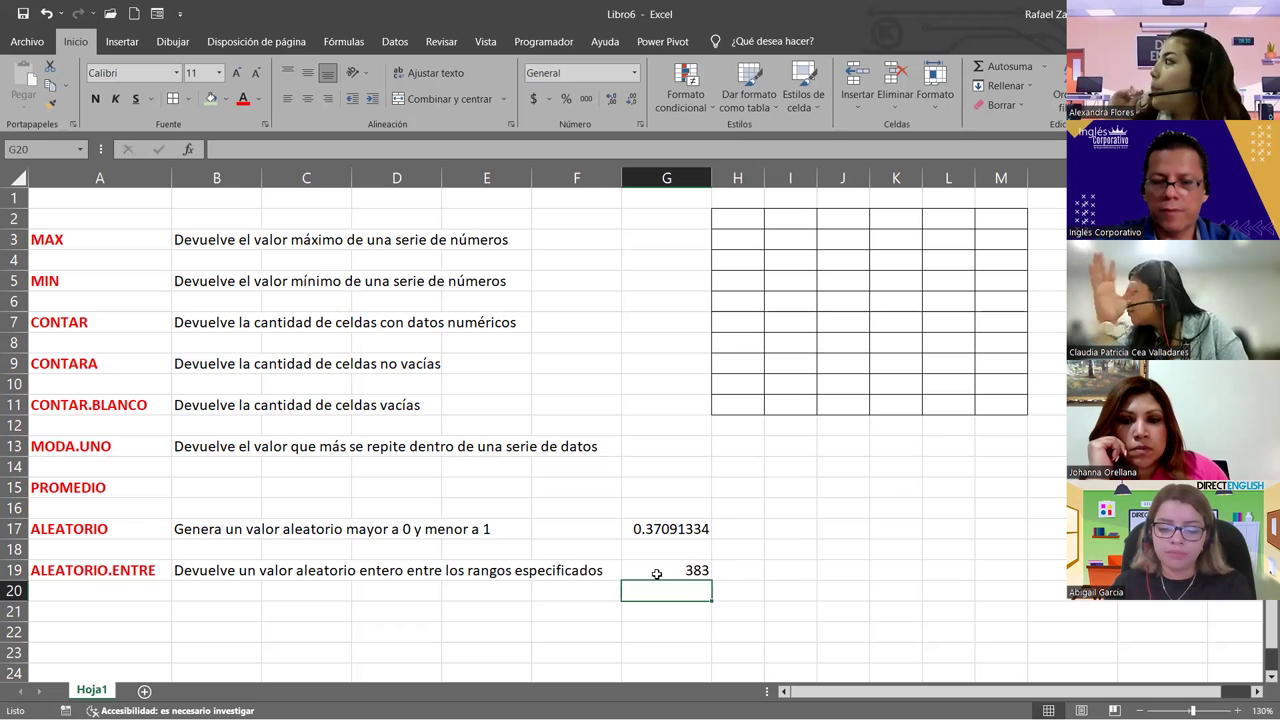
# Recalculate the sheet repeatedly to examine how the random values in G17 and G19 change
pyautogui.press('F9')
pyautogui.press('F9')
pyautogui.press('F9')
pyautogui.press('F9')
pyautogui.press('F9')
pyautogui.press('F9')
pyautogui.press('F9')
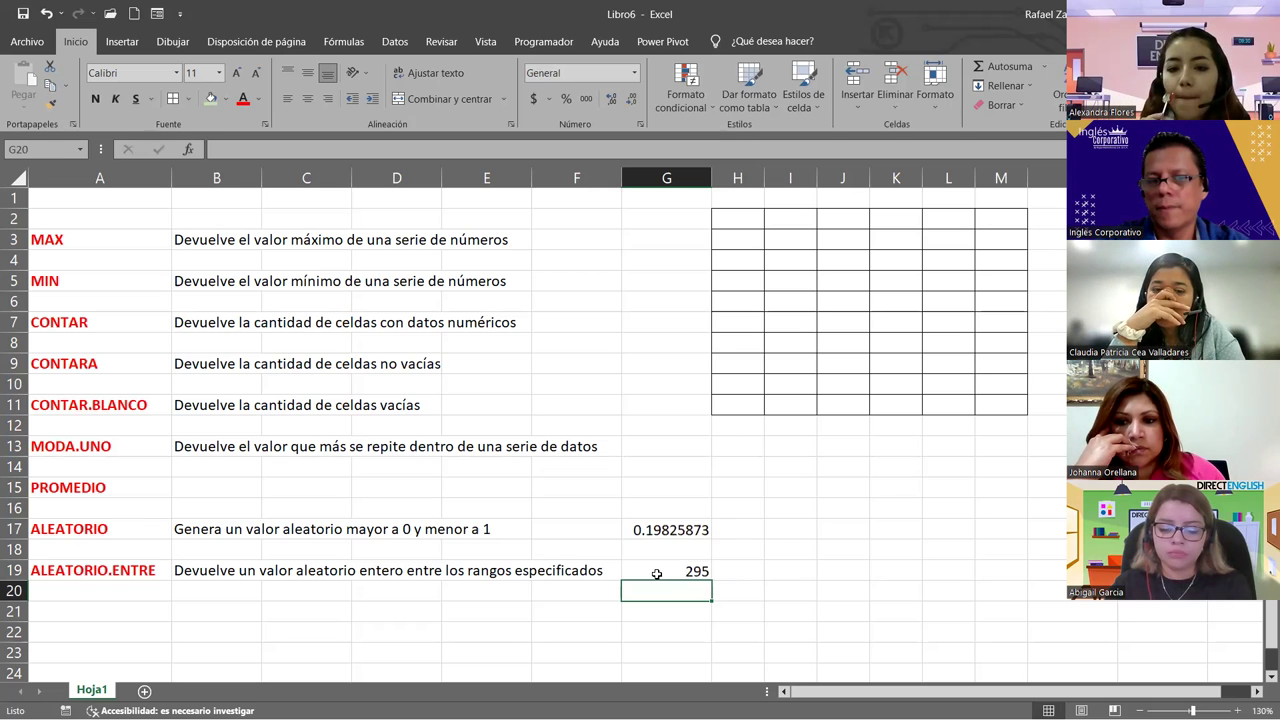
pyautogui.press('F9')
pyautogui.press('F9')
pyautogui.press('F9')
pyautogui.press('F9')
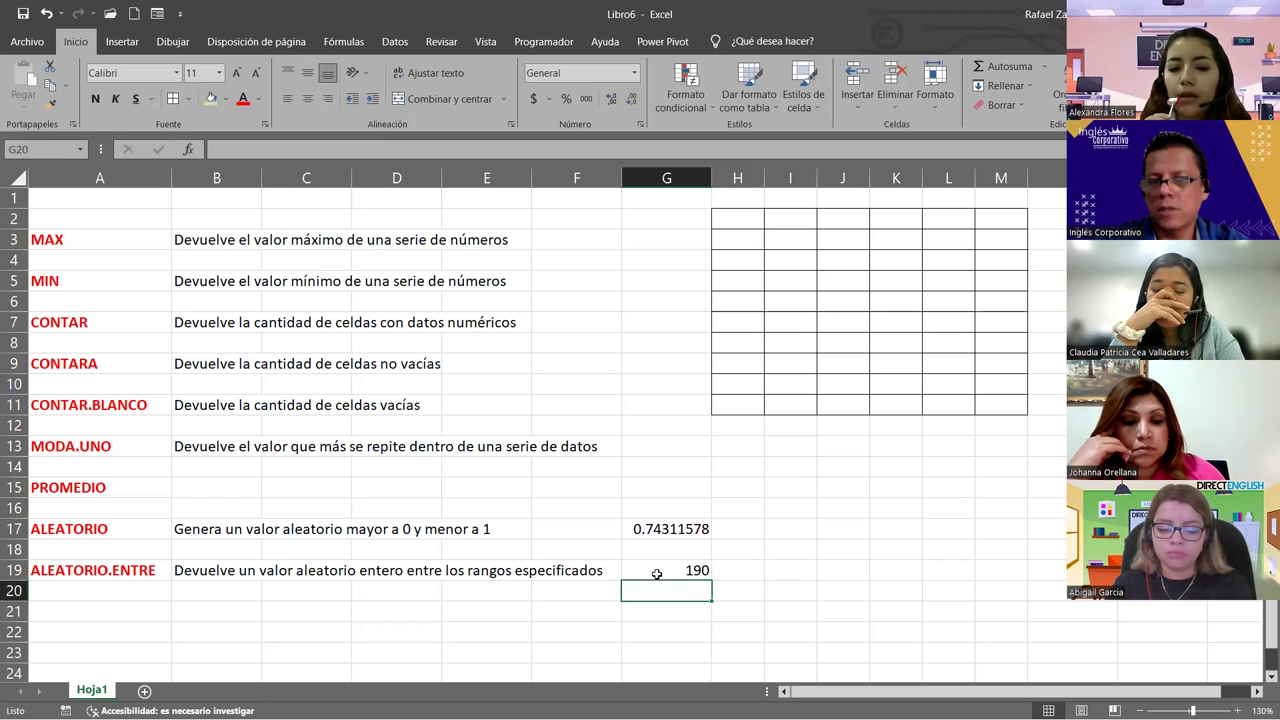
pyautogui.press('F9')
pyautogui.press('F9')
pyautogui.press('F9')
pyautogui.press('F9')
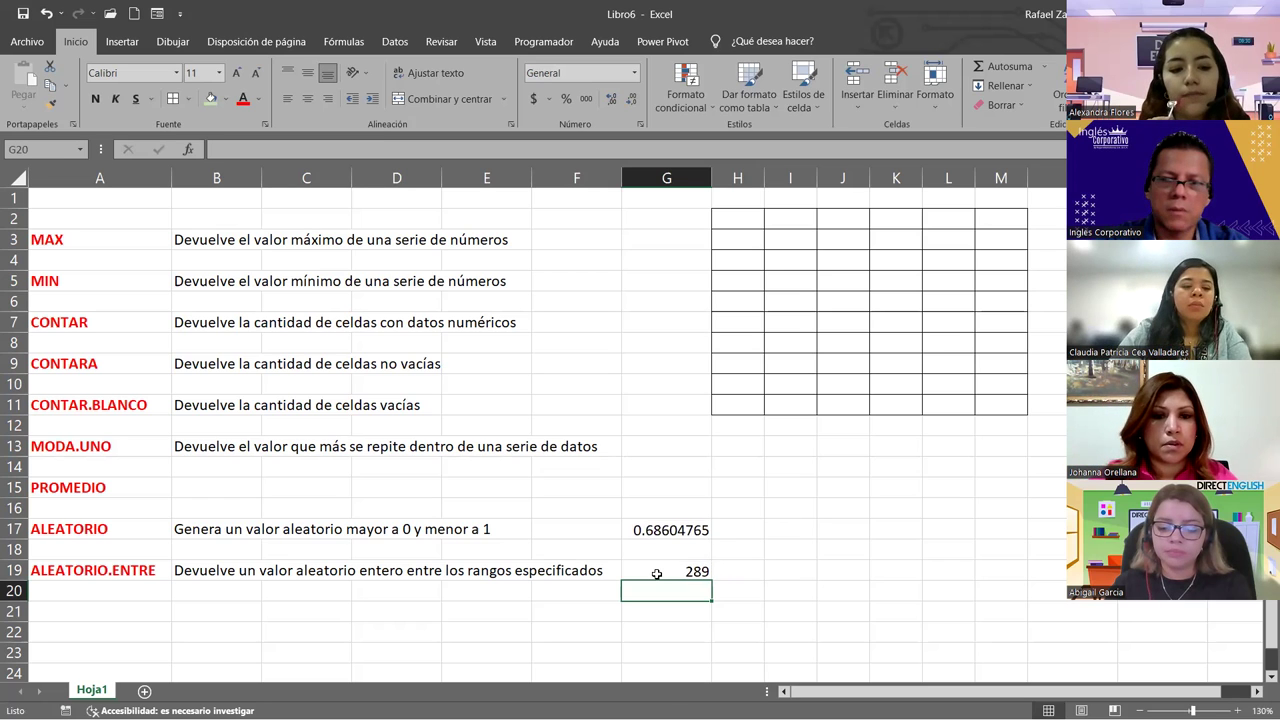
pyautogui.press('F9')
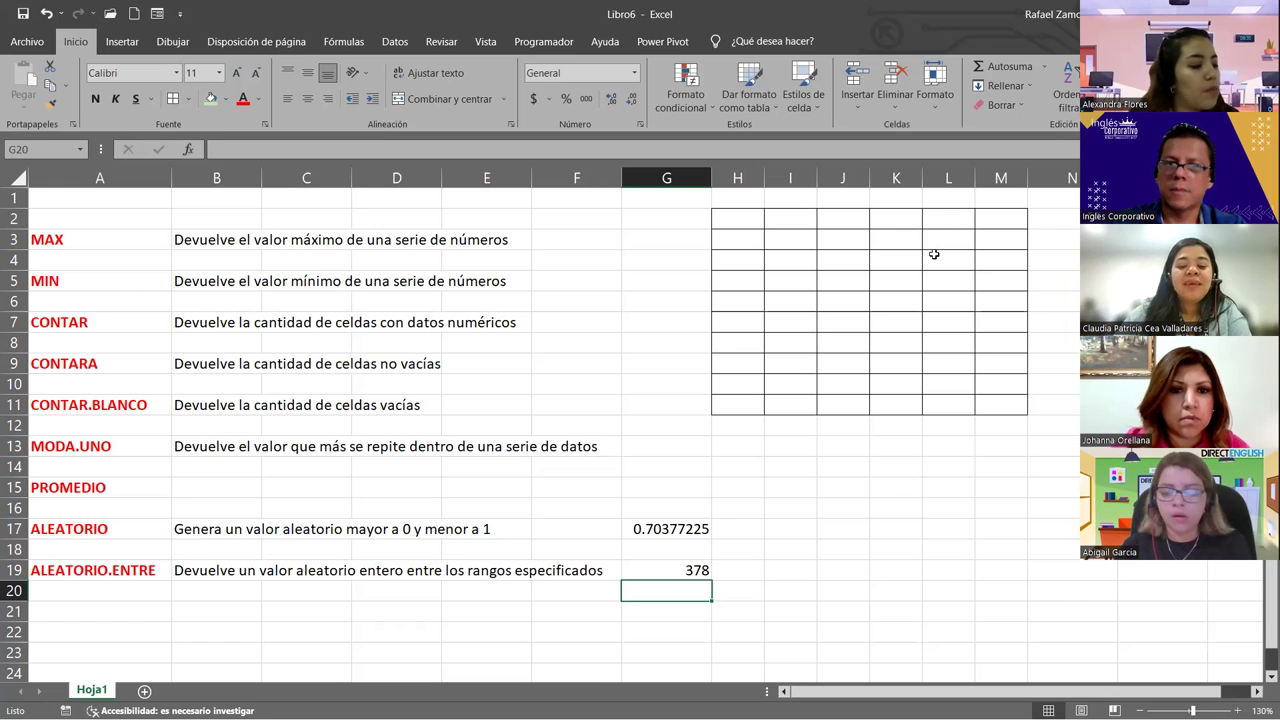
# Enter the formula =ALEATORIO.ENTRE(100,200) in cell H2, the first cell of the bordered grid
pyautogui.click(748, 214)
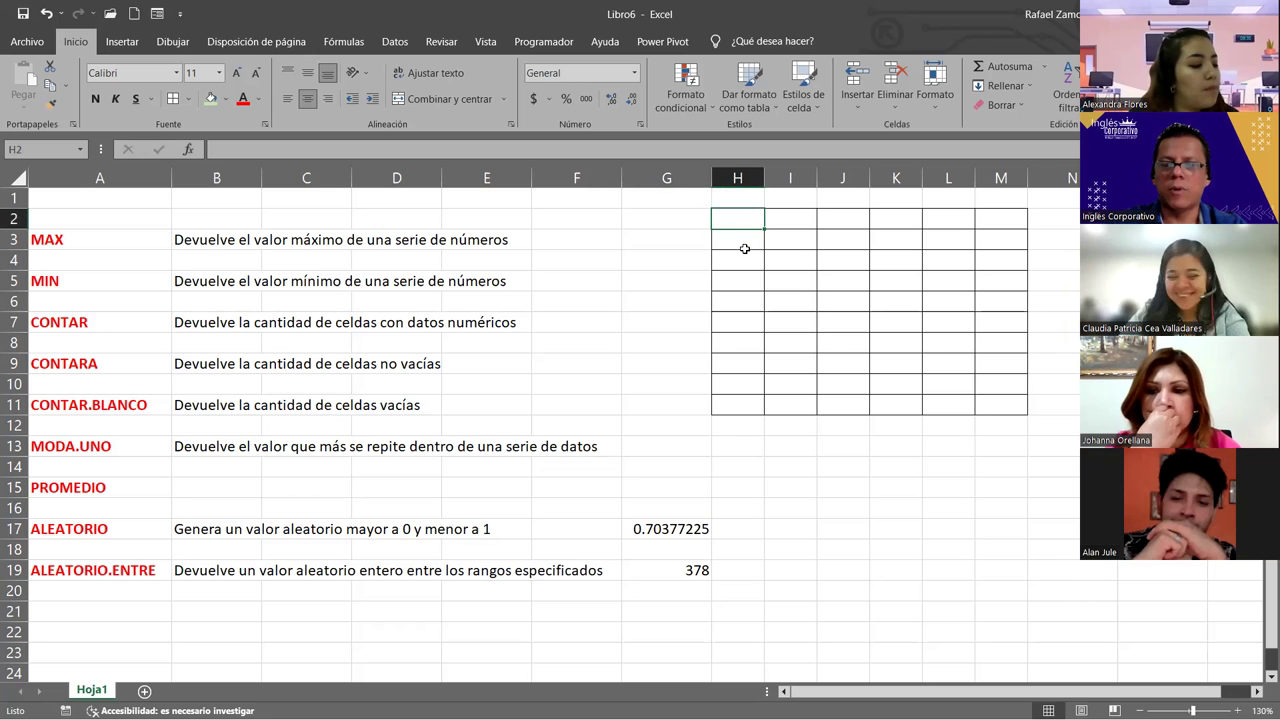
pyautogui.write('=')
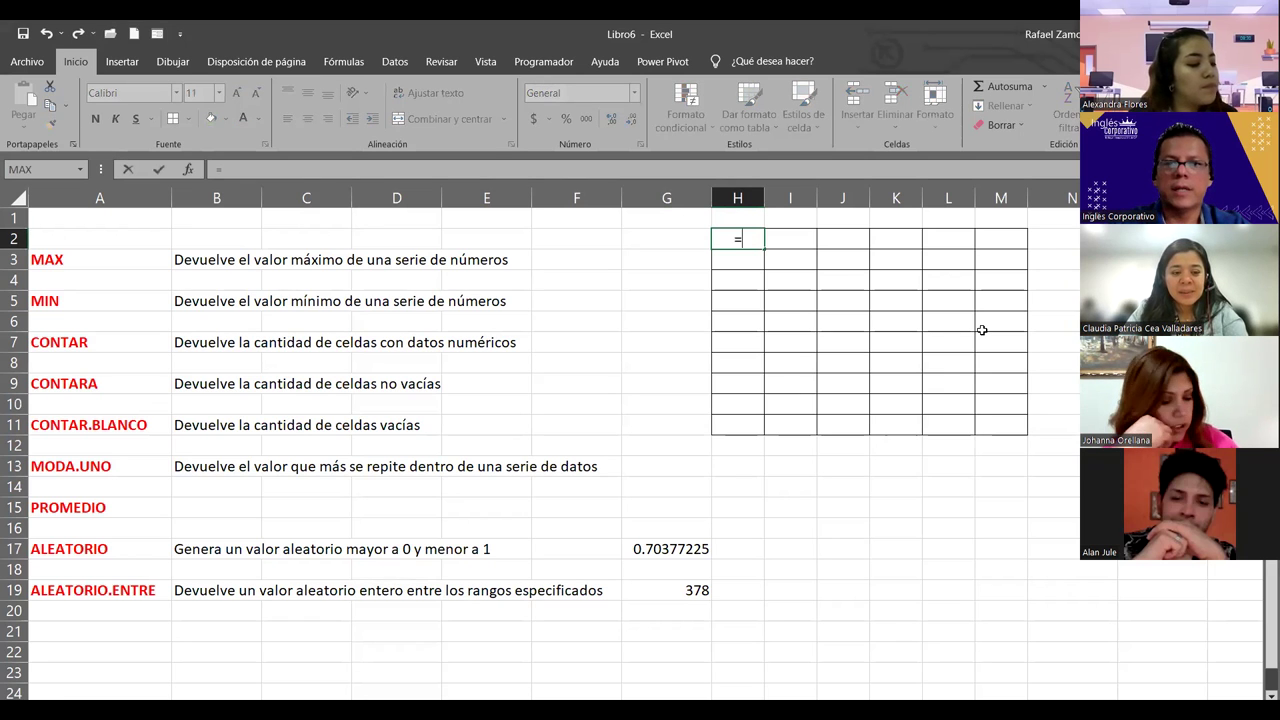
pyautogui.write('ale')
pyautogui.press('Down')
pyautogui.press('Tab')
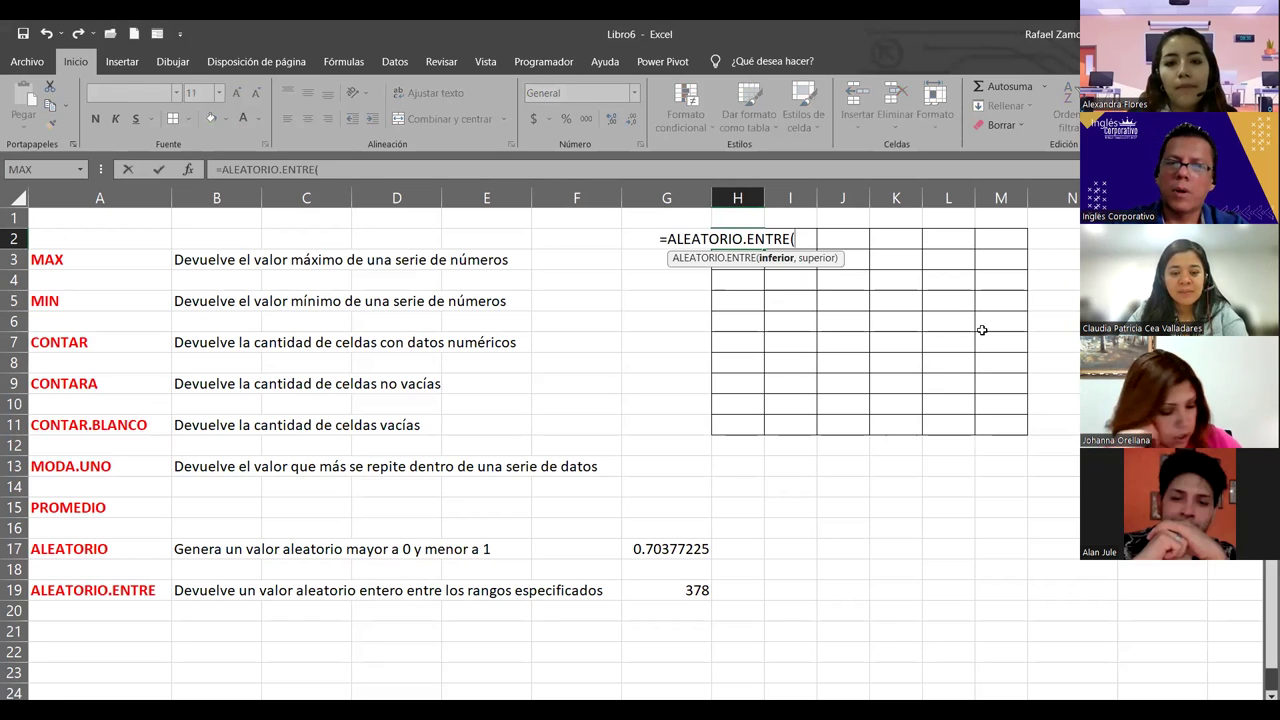
pyautogui.write('100,')
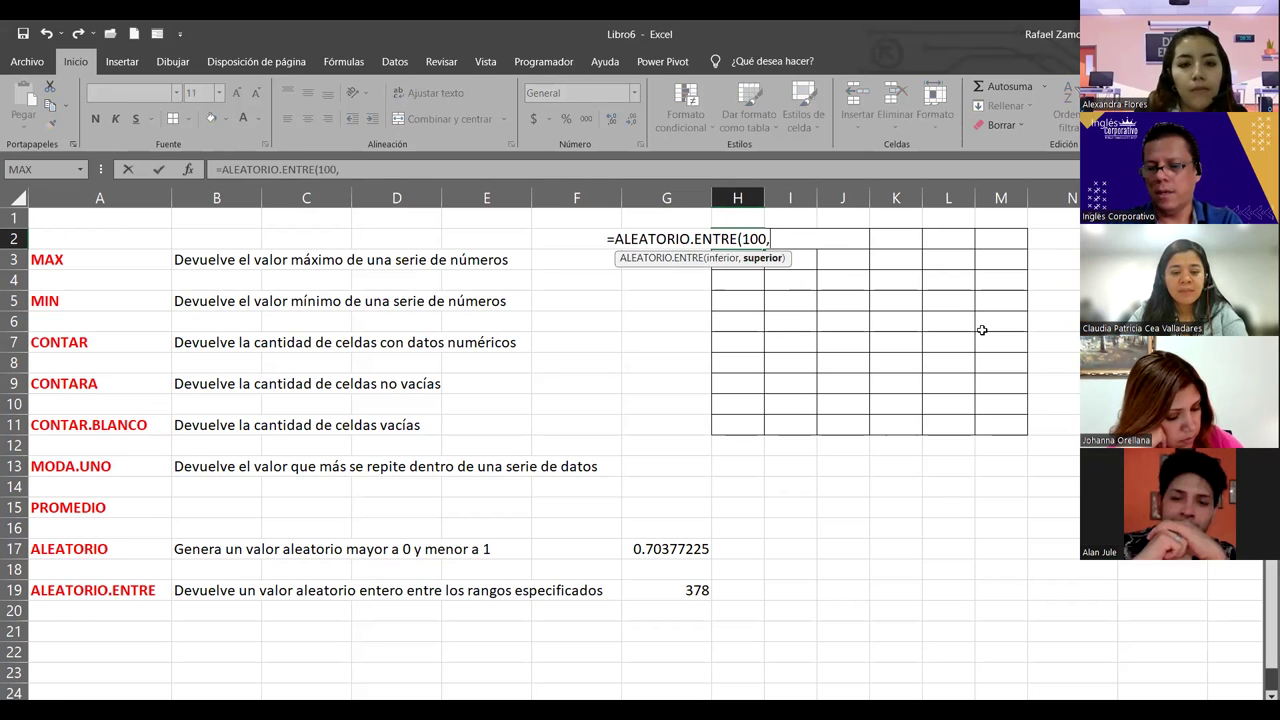
pyautogui.write('200)')
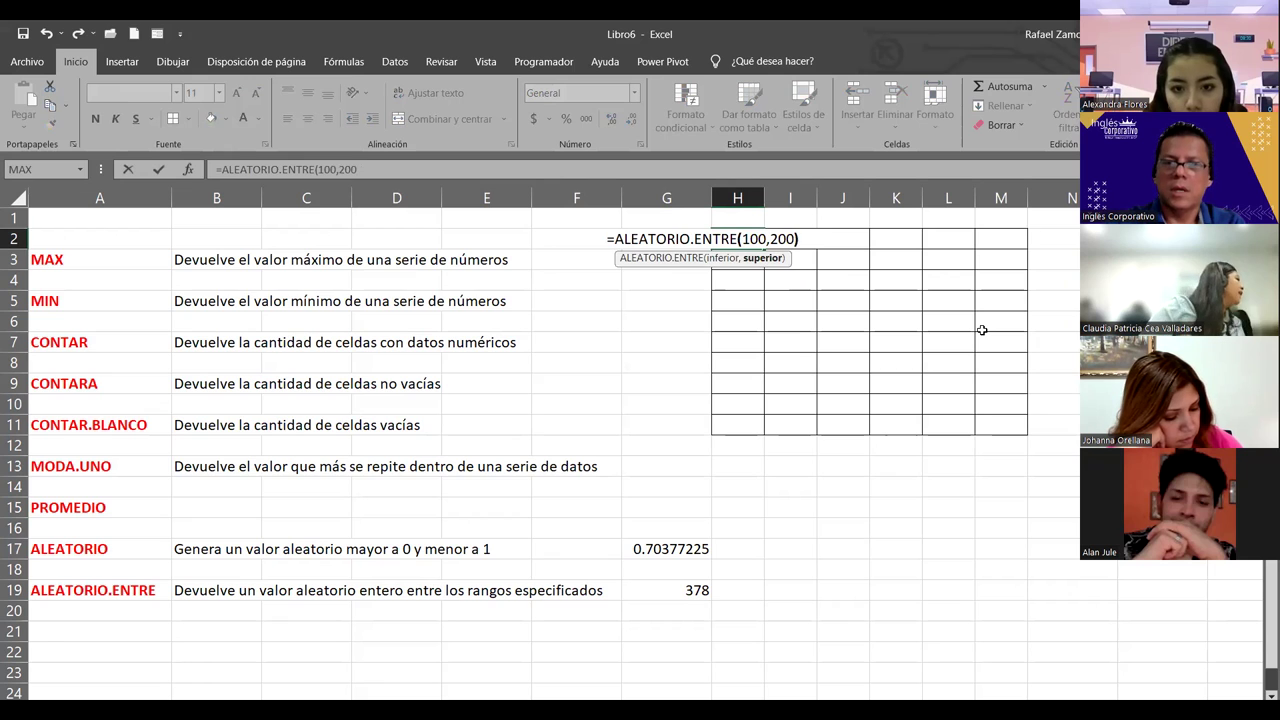
pyautogui.press('Return')
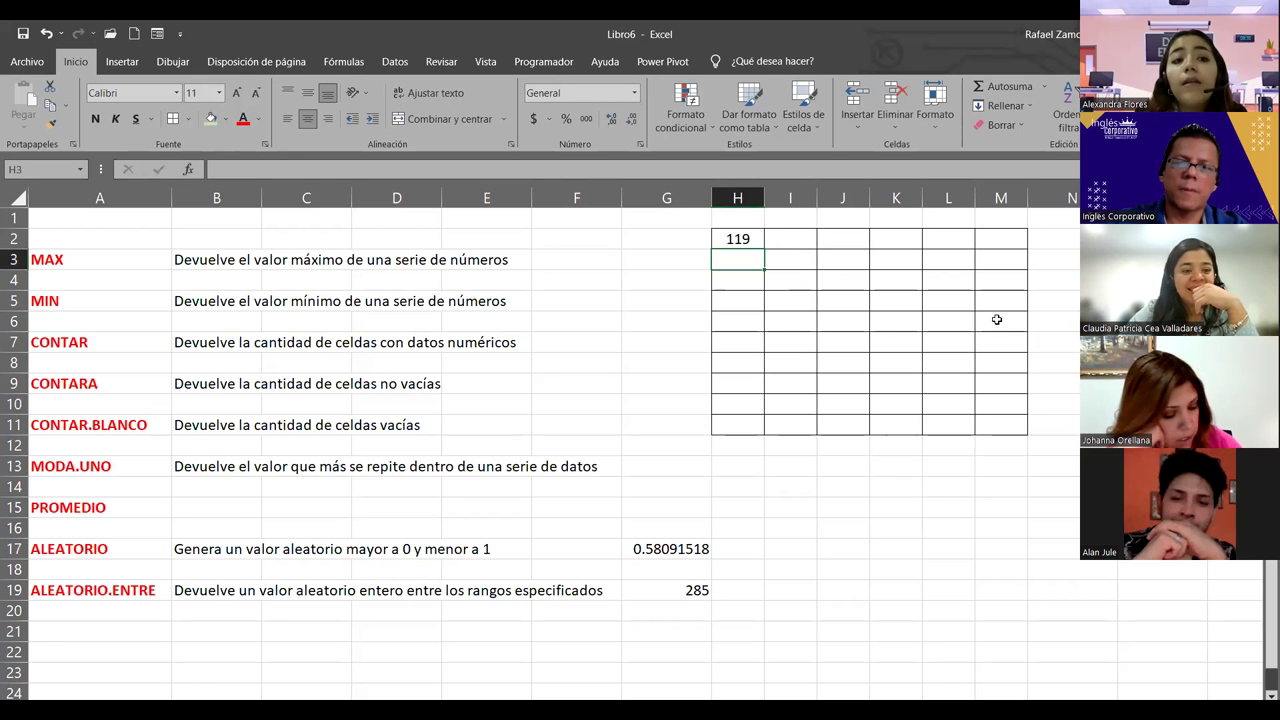
# Fill the random-number formula from H2 across the whole bordered grid H2:M11
pyautogui.click(760, 246)
pyautogui.moveTo(763, 246); pyautogui.dragTo(1032, 433)
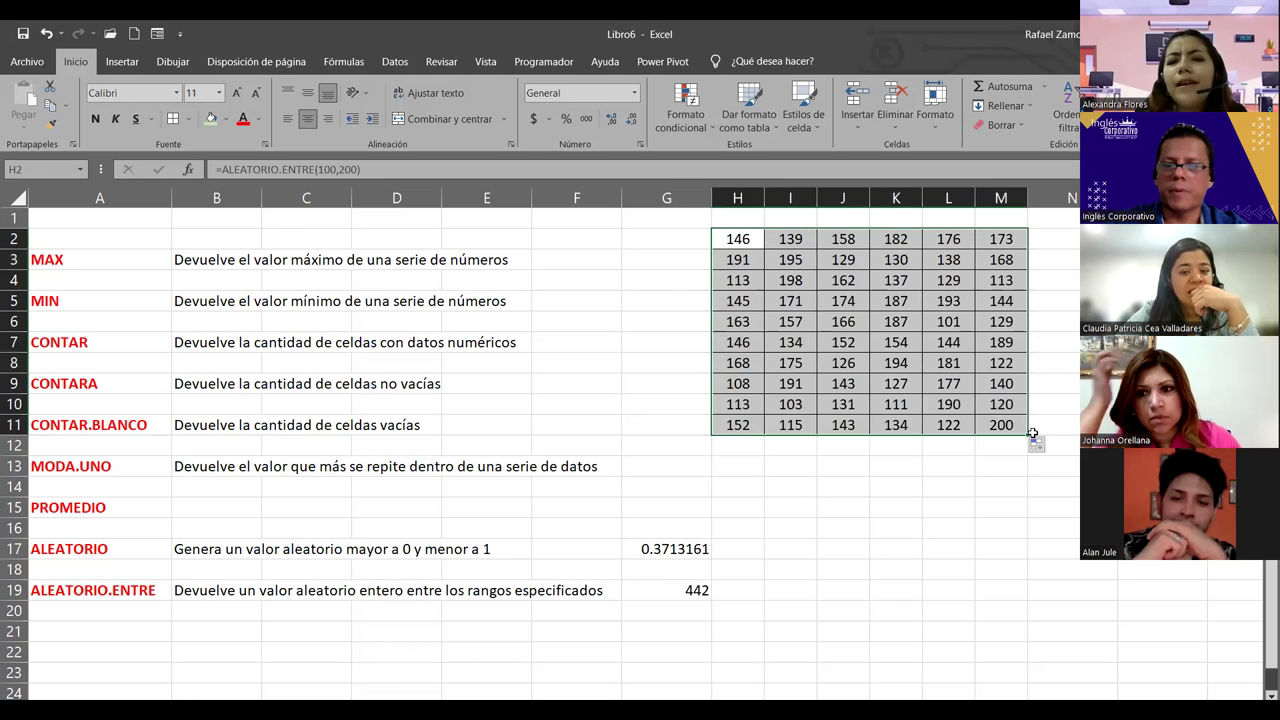
pyautogui.click(950, 516)
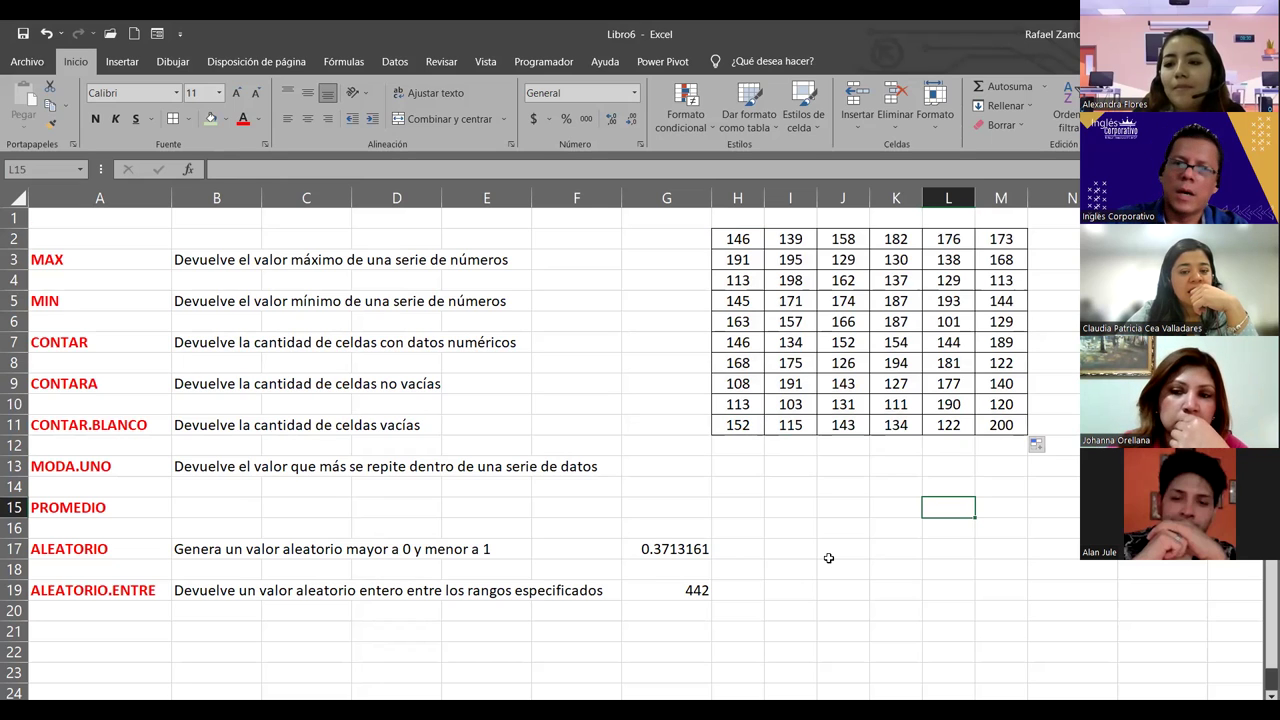
# Open the formula in cell H2 to review its arguments, leaving it as it is
pyautogui.click(745, 241)
pyautogui.doubleClick(745, 241)
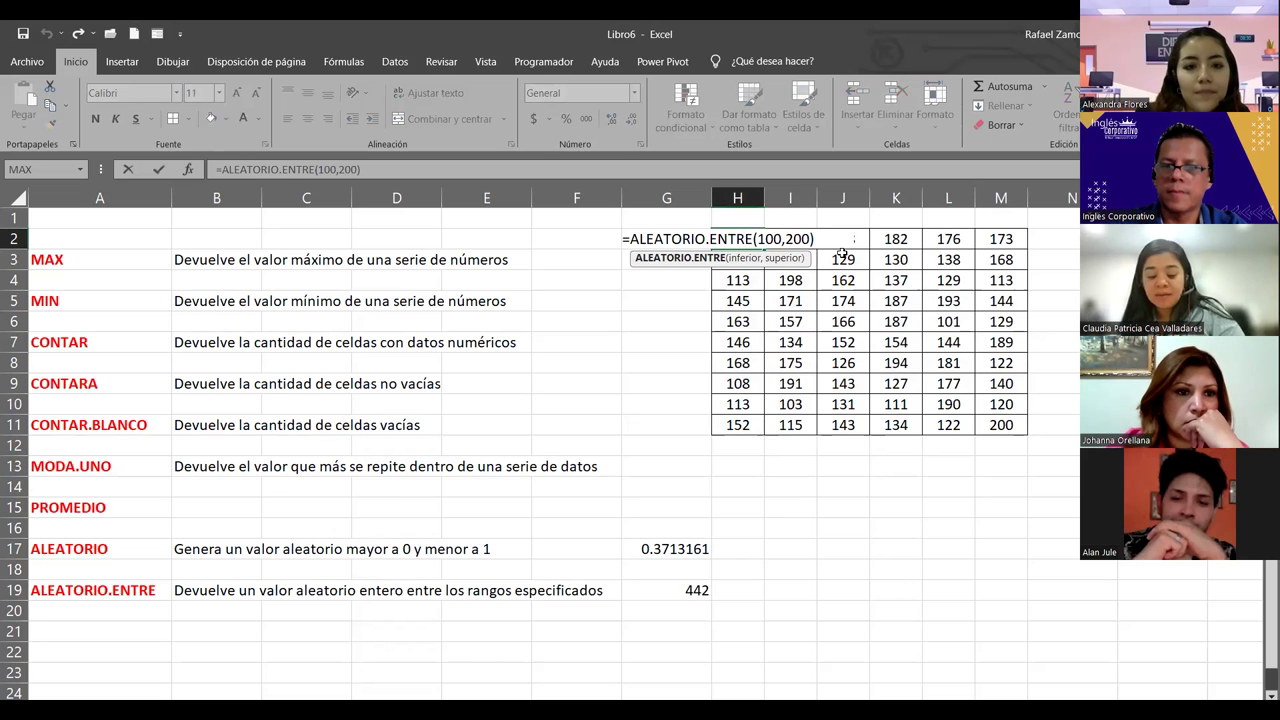
pyautogui.press('Return')
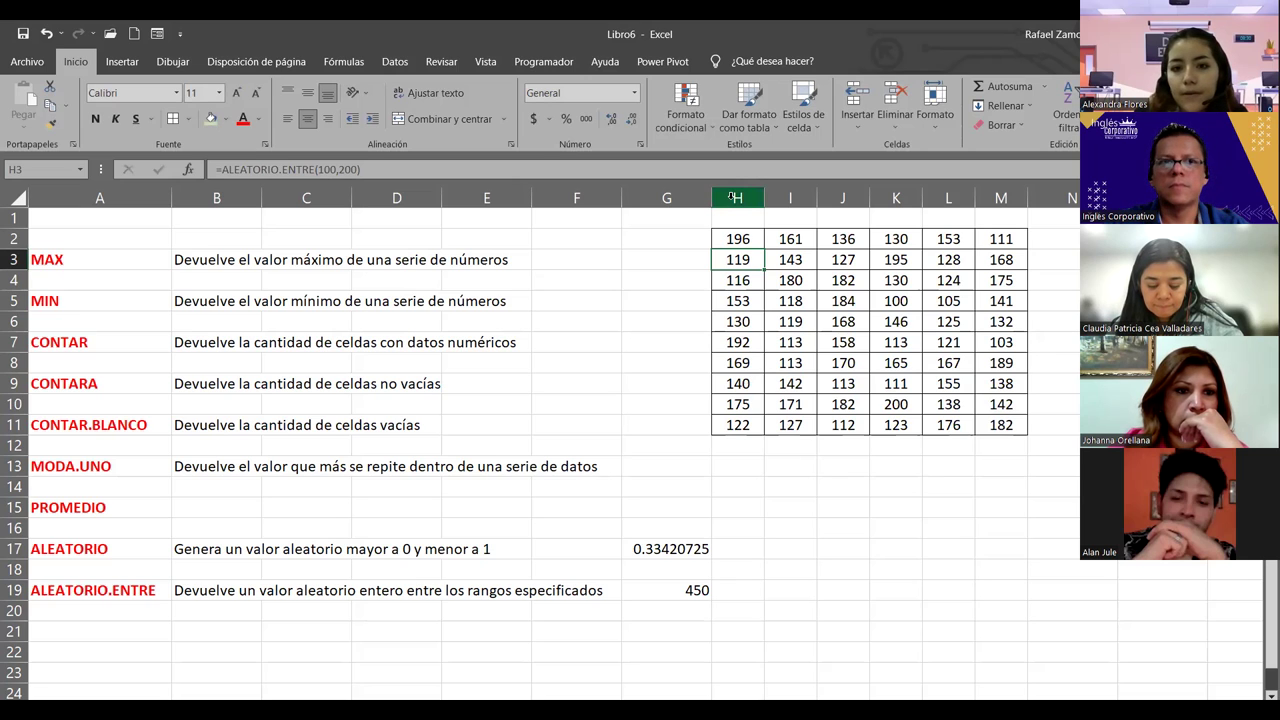
# Insert two blank columns at column H, before the random-number grid
pyautogui.click(734, 197)
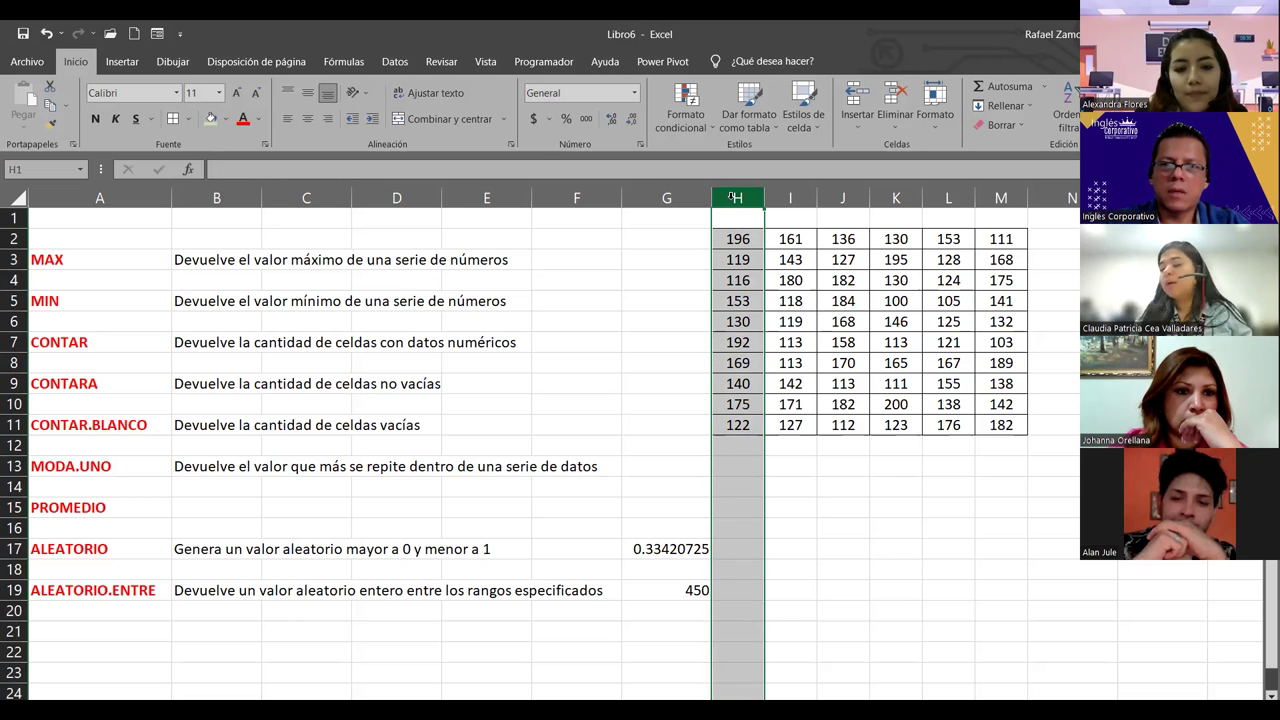
pyautogui.hotkey('ctrl', '+')
pyautogui.hotkey('ctrl', '+')
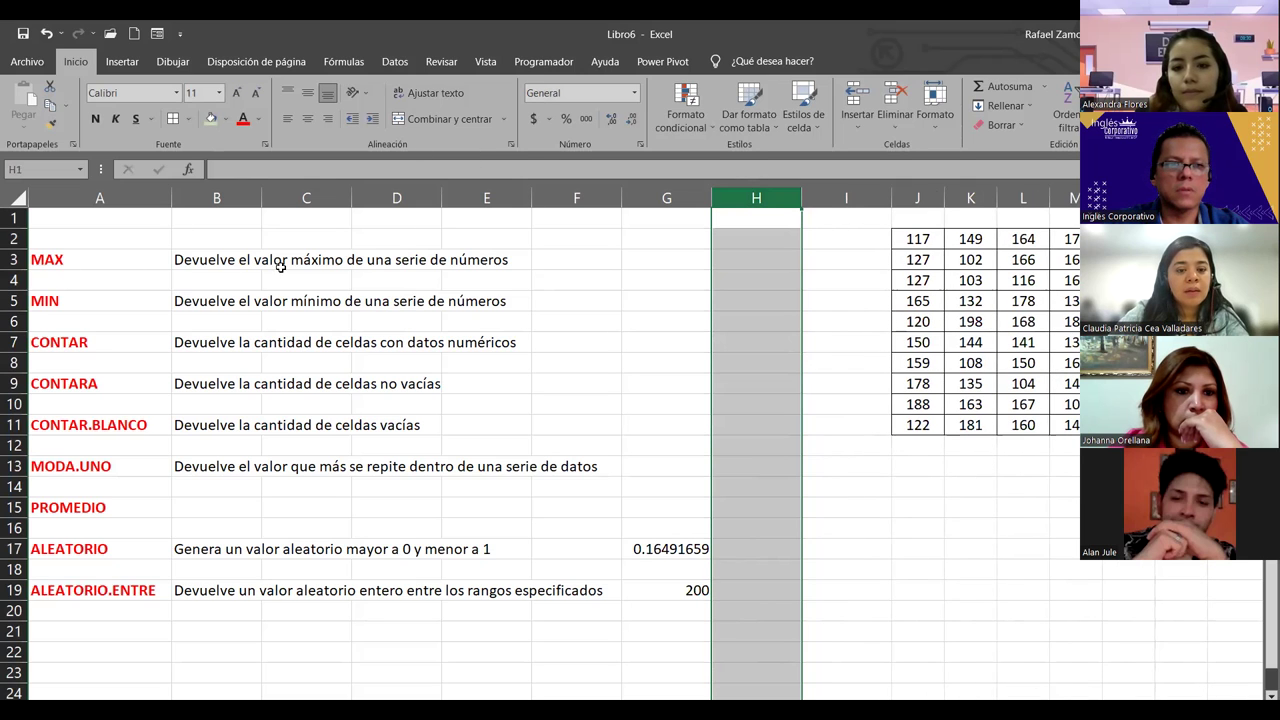
pyautogui.click(755, 371)
pyautogui.click(770, 259)
pyautogui.keyDown('ctrl'); pyautogui.click(751, 318); pyautogui.keyUp('ctrl')
pyautogui.click(755, 301)
pyautogui.click(757, 263)
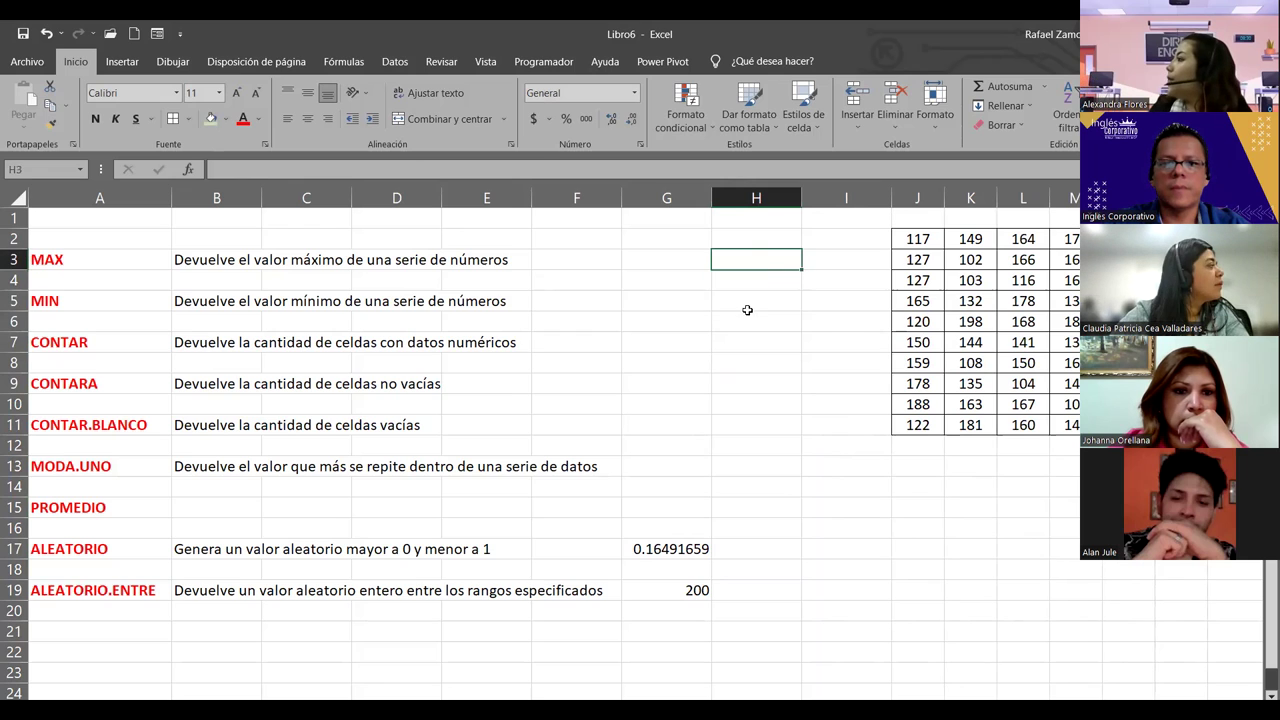
# Apply borders to the result cells G3, G5, G7, G9, G11 and G13 beside the function descriptions
pyautogui.click(668, 260)
pyautogui.keyDown('ctrl'); pyautogui.click(669, 303); pyautogui.keyUp('ctrl')
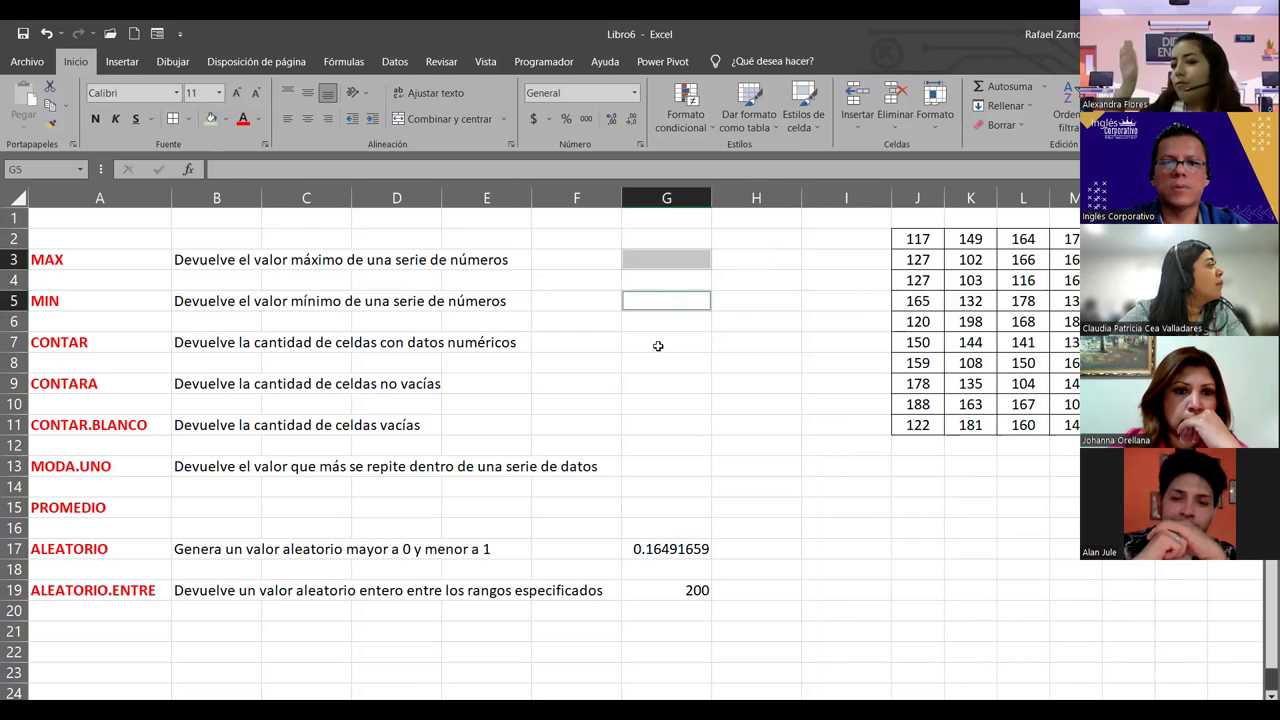
pyautogui.keyDown('ctrl'); pyautogui.click(657, 345); pyautogui.keyUp('ctrl')
pyautogui.keyDown('ctrl'); pyautogui.click(654, 382); pyautogui.keyUp('ctrl')
pyautogui.keyDown('ctrl'); pyautogui.click(658, 424); pyautogui.keyUp('ctrl')
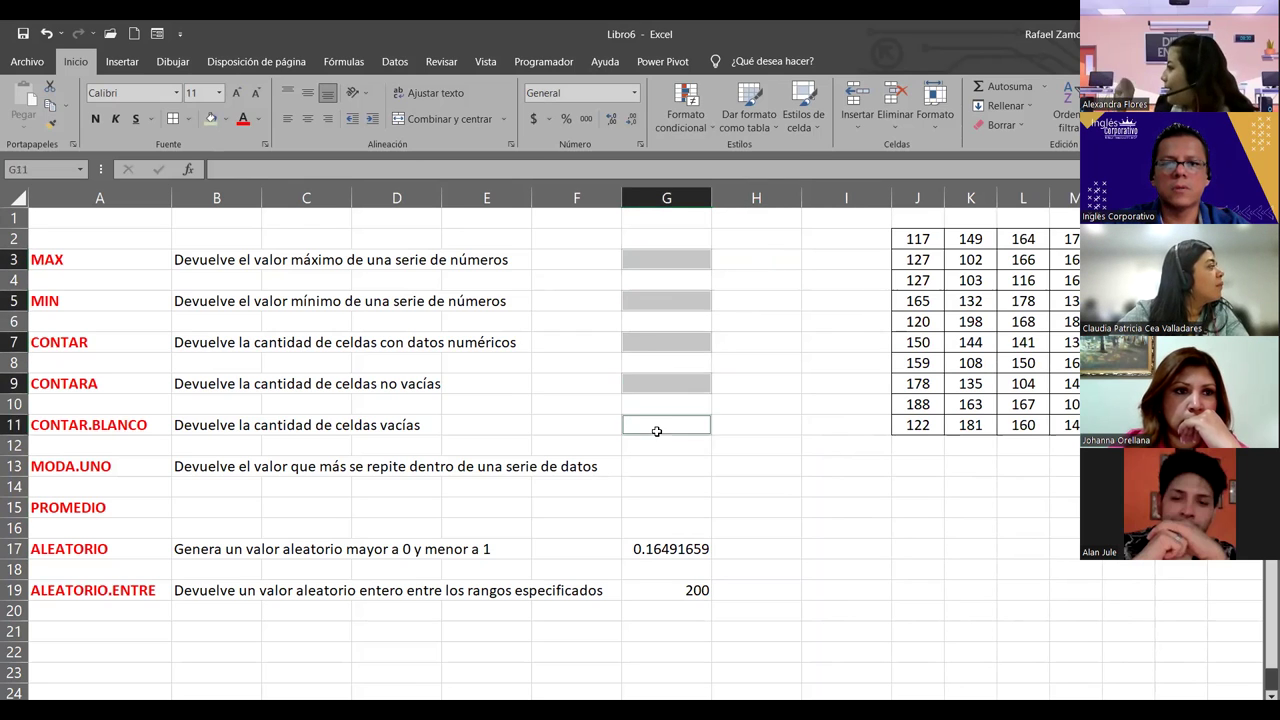
pyautogui.keyDown('ctrl'); pyautogui.click(662, 466); pyautogui.keyUp('ctrl')
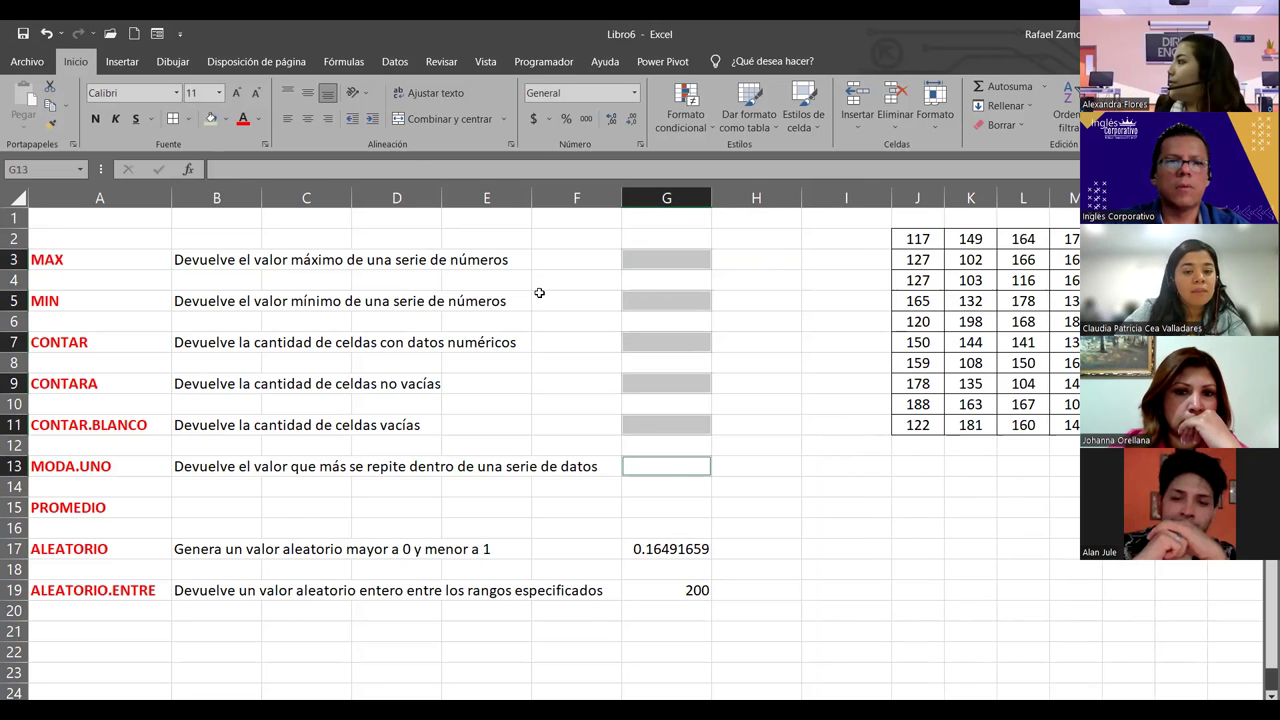
pyautogui.click(173, 118)
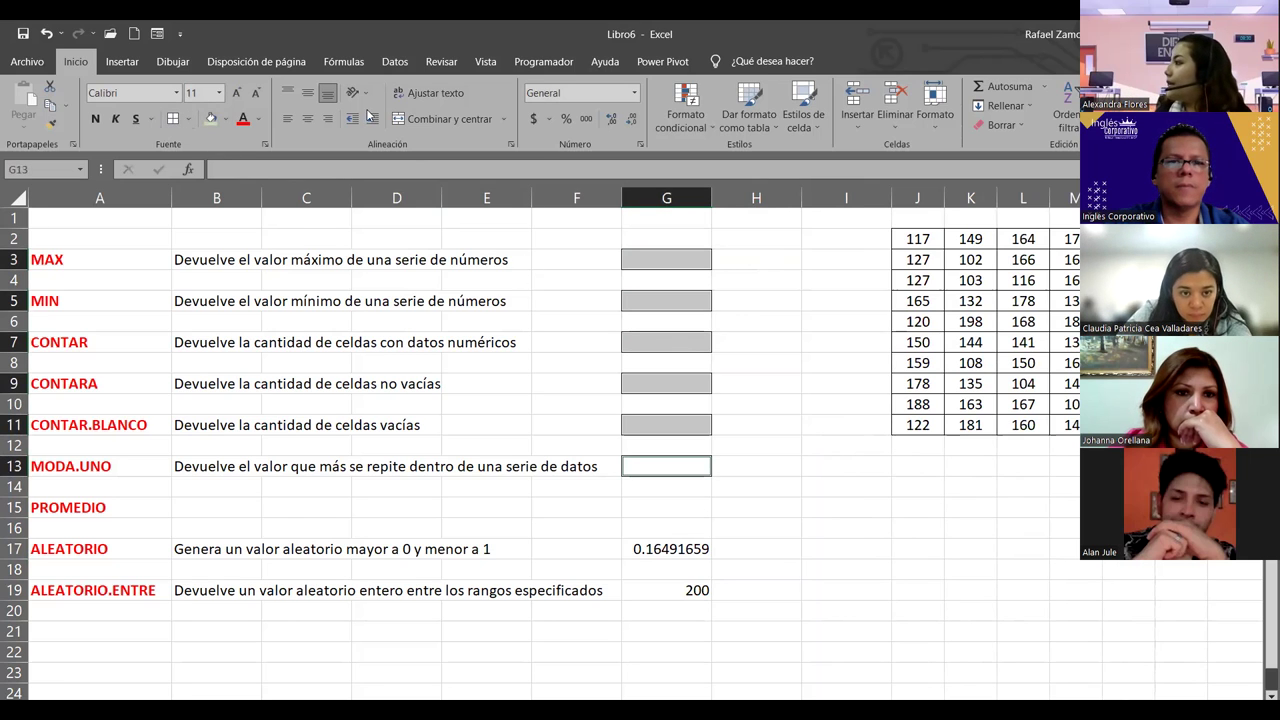
pyautogui.click(799, 459)
# Delete the extra blank column I and narrow column H between the result cells and the number grid
pyautogui.click(840, 197)
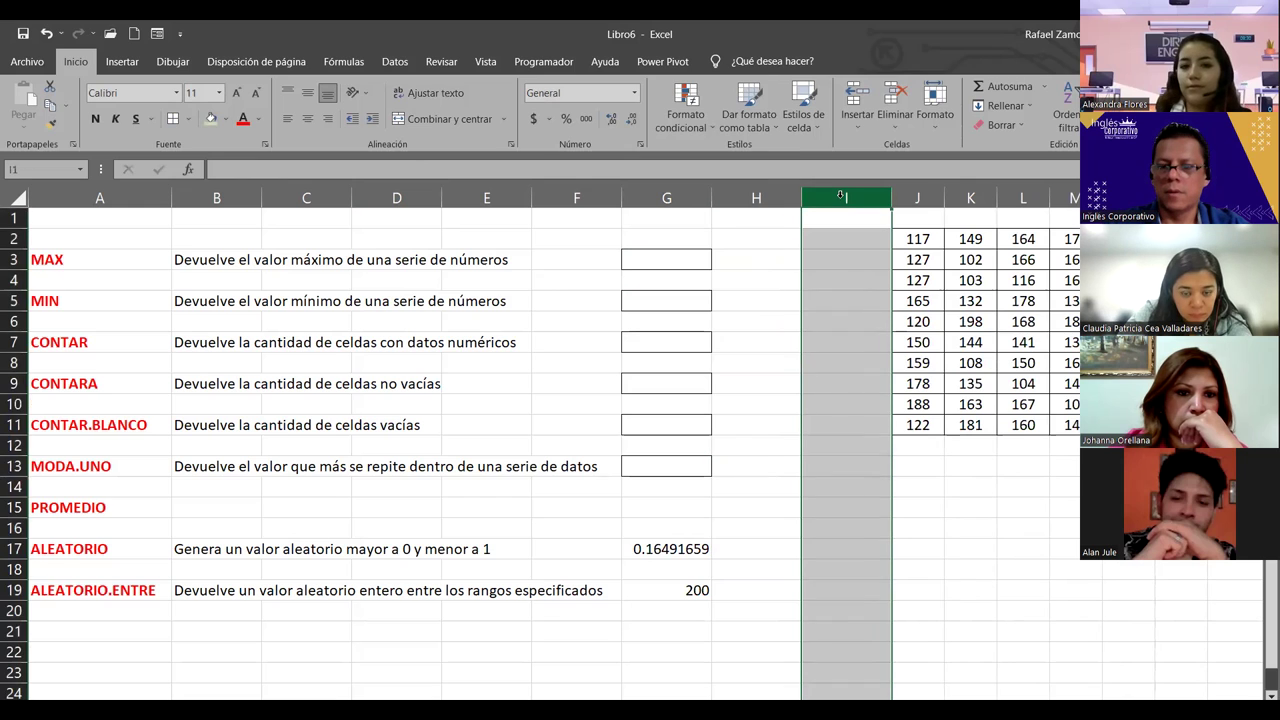
pyautogui.hotkey('ctrl', '-')
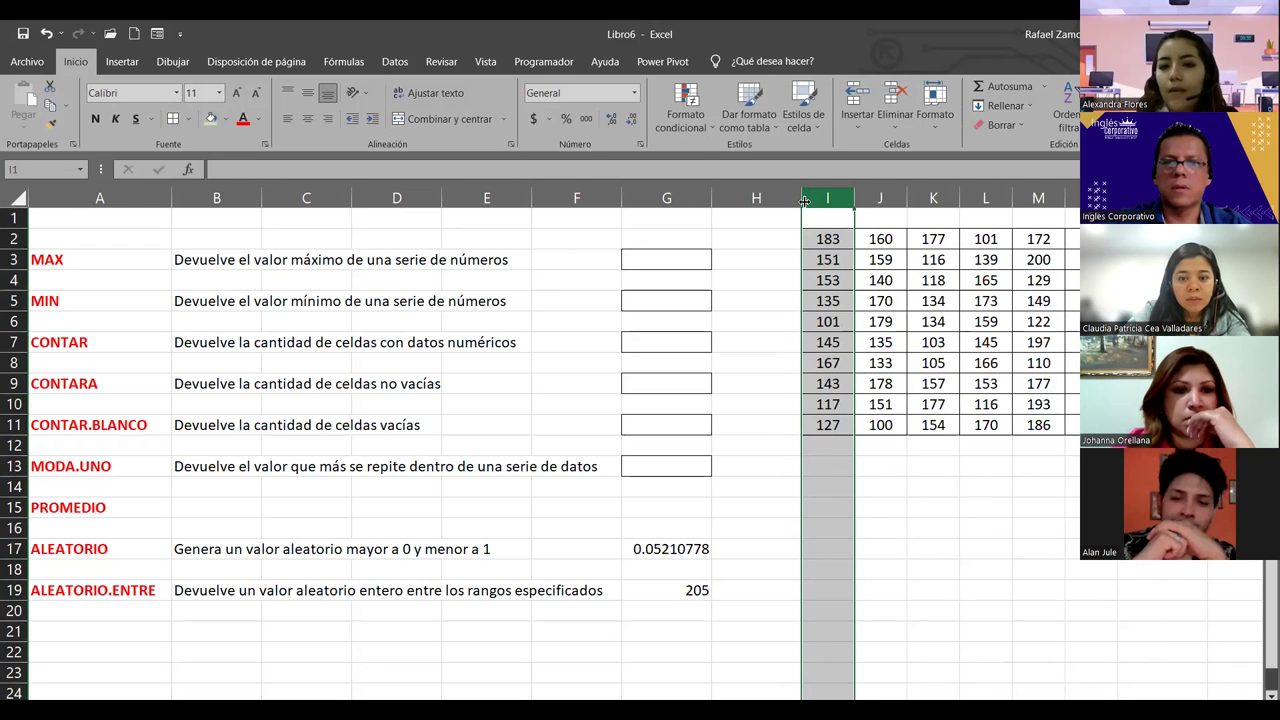
pyautogui.moveTo(806, 203); pyautogui.dragTo(768, 205)
pyautogui.click(962, 508)
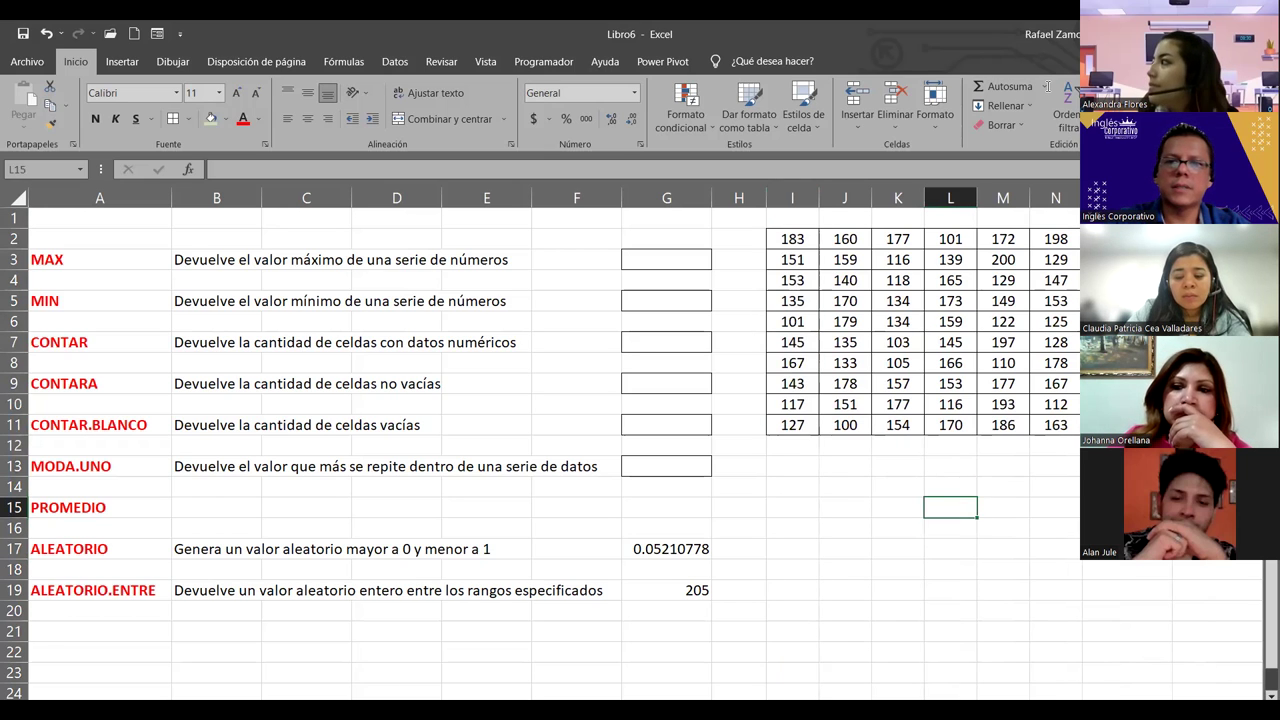
# Start a MAX formula in result cell G3 beside the MAX description
pyautogui.click(176, 266)
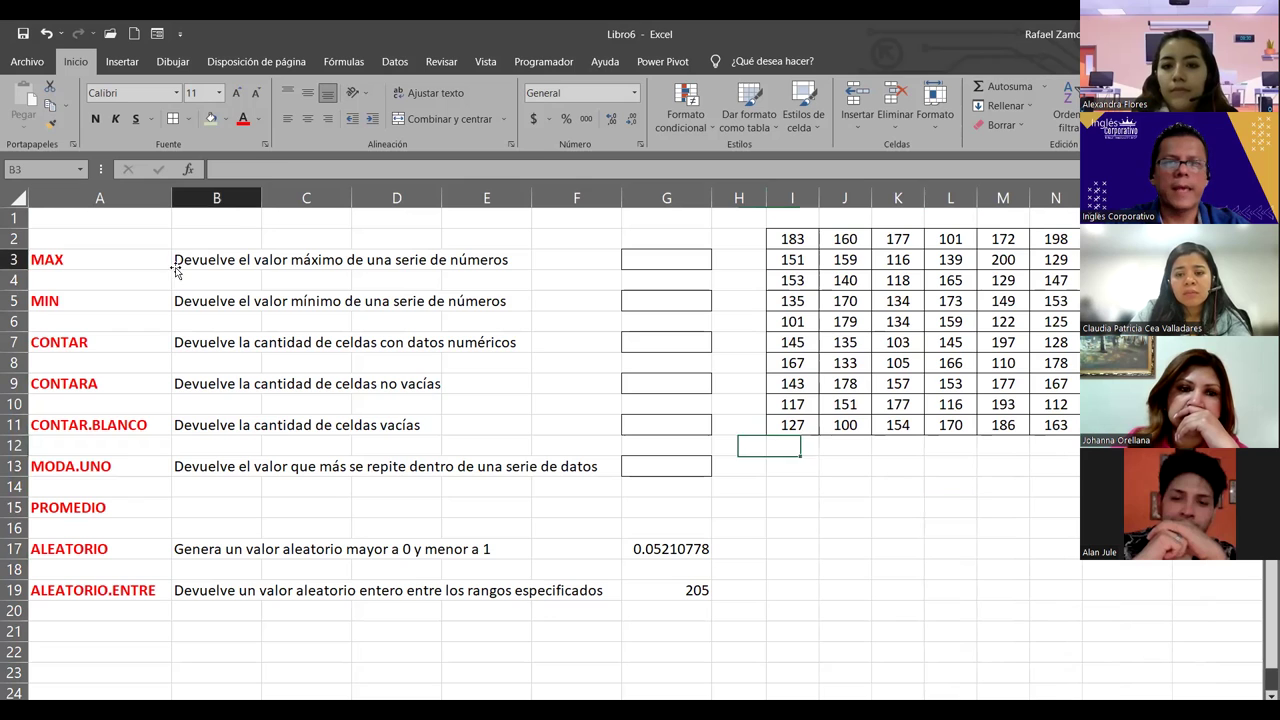
pyautogui.click(663, 258)
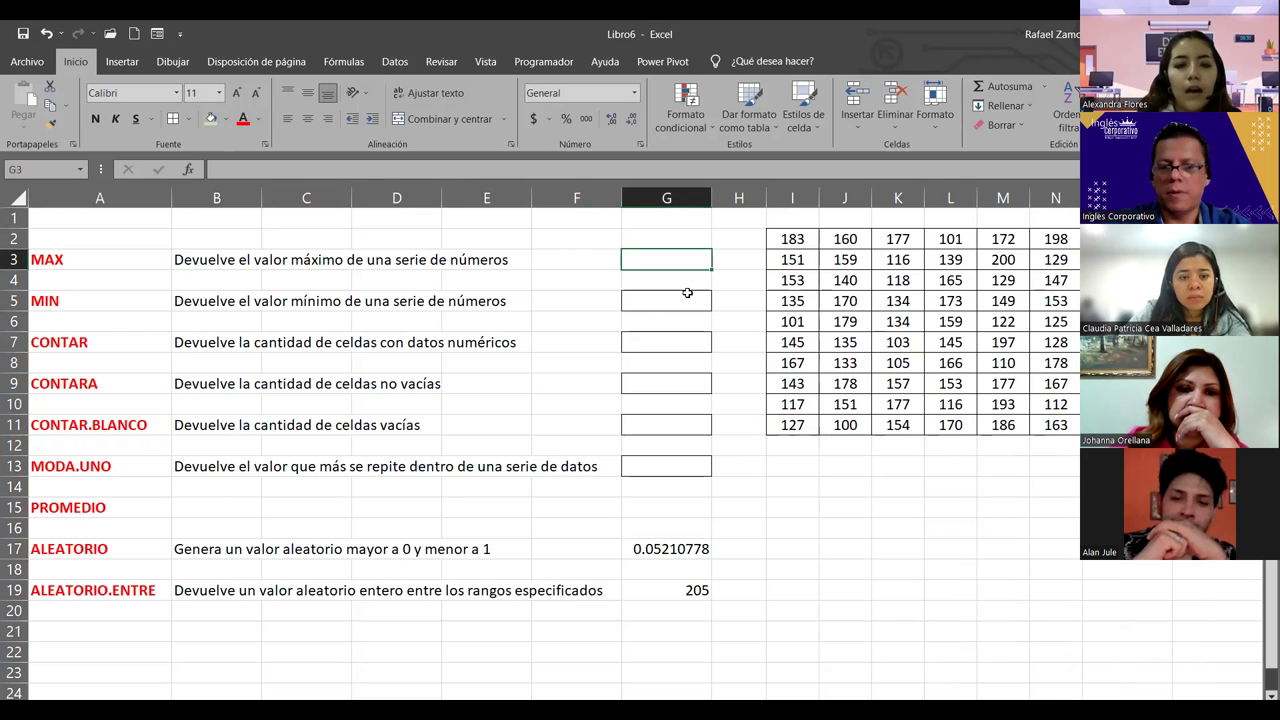
pyautogui.write('=')
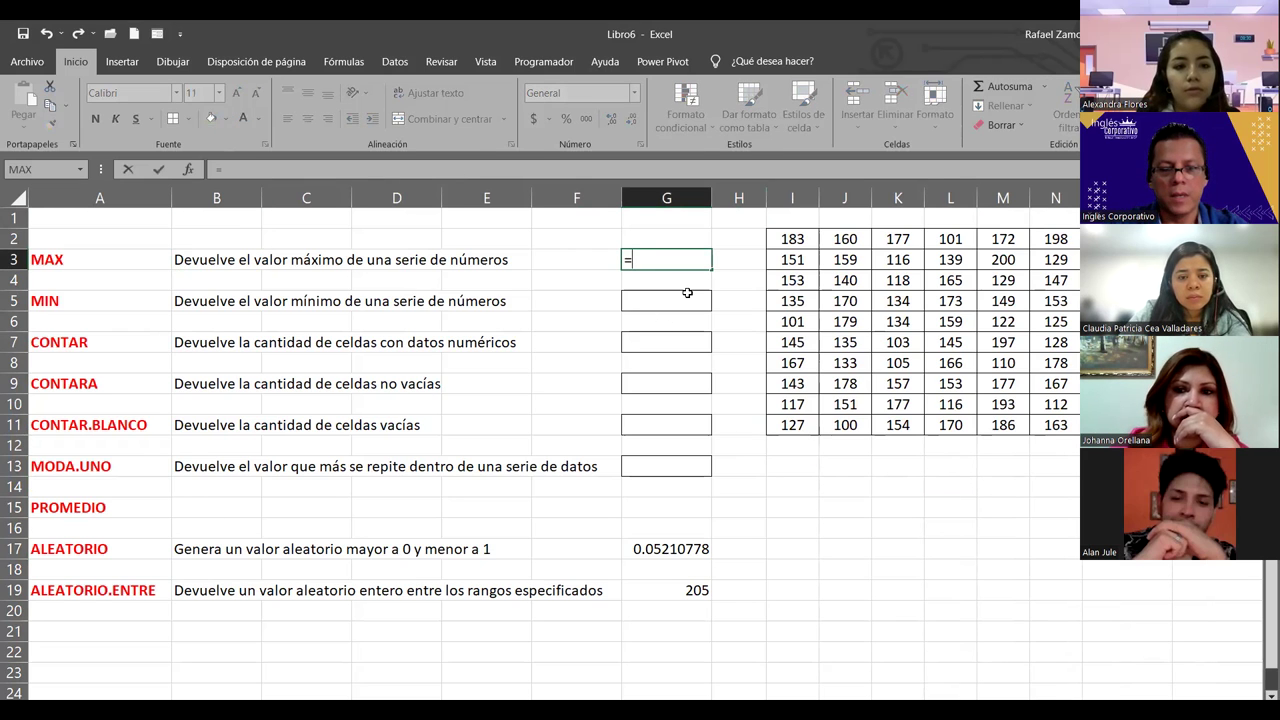
pyautogui.write('max')
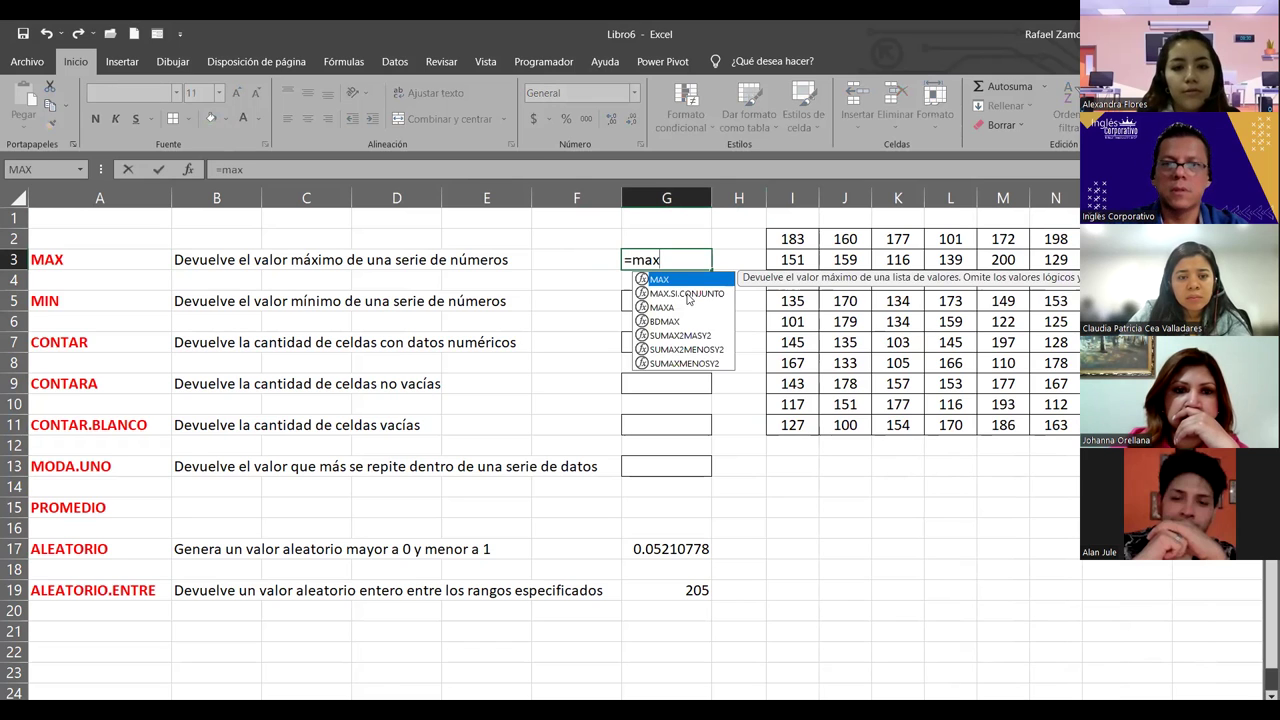
pyautogui.press('Tab')
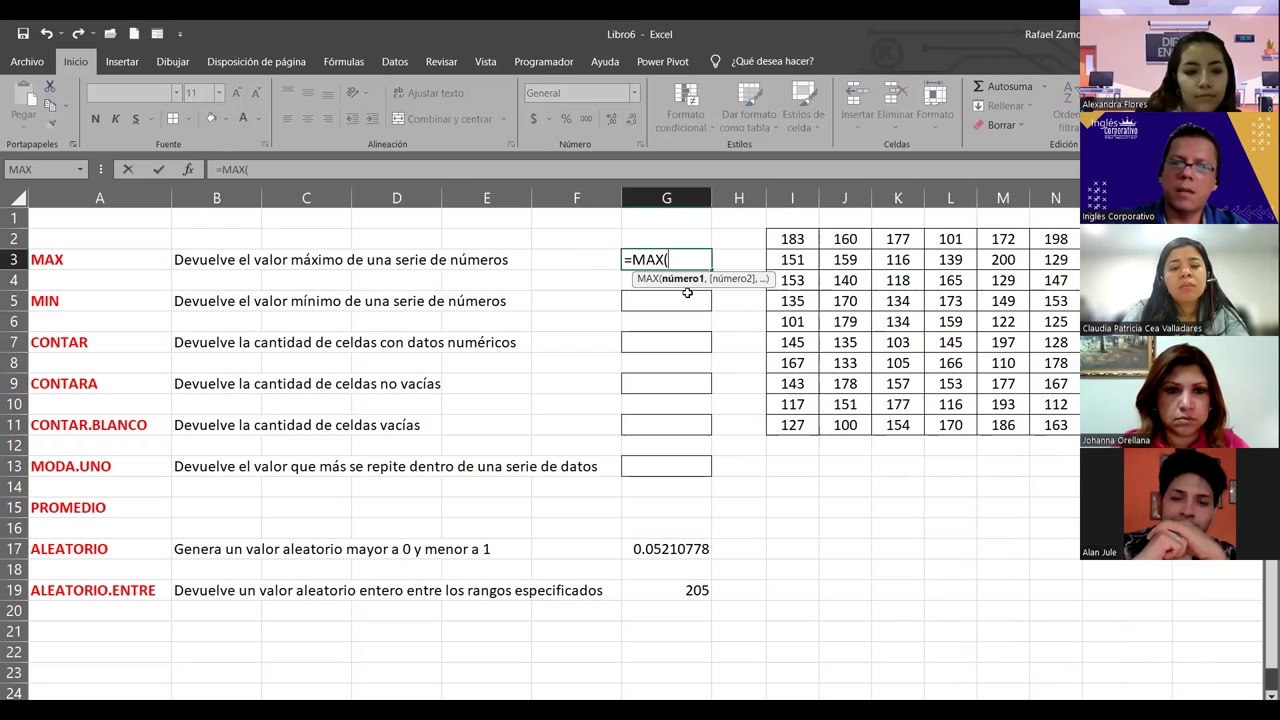
pyautogui.moveTo(789, 240); pyautogui.dragTo(971, 366)
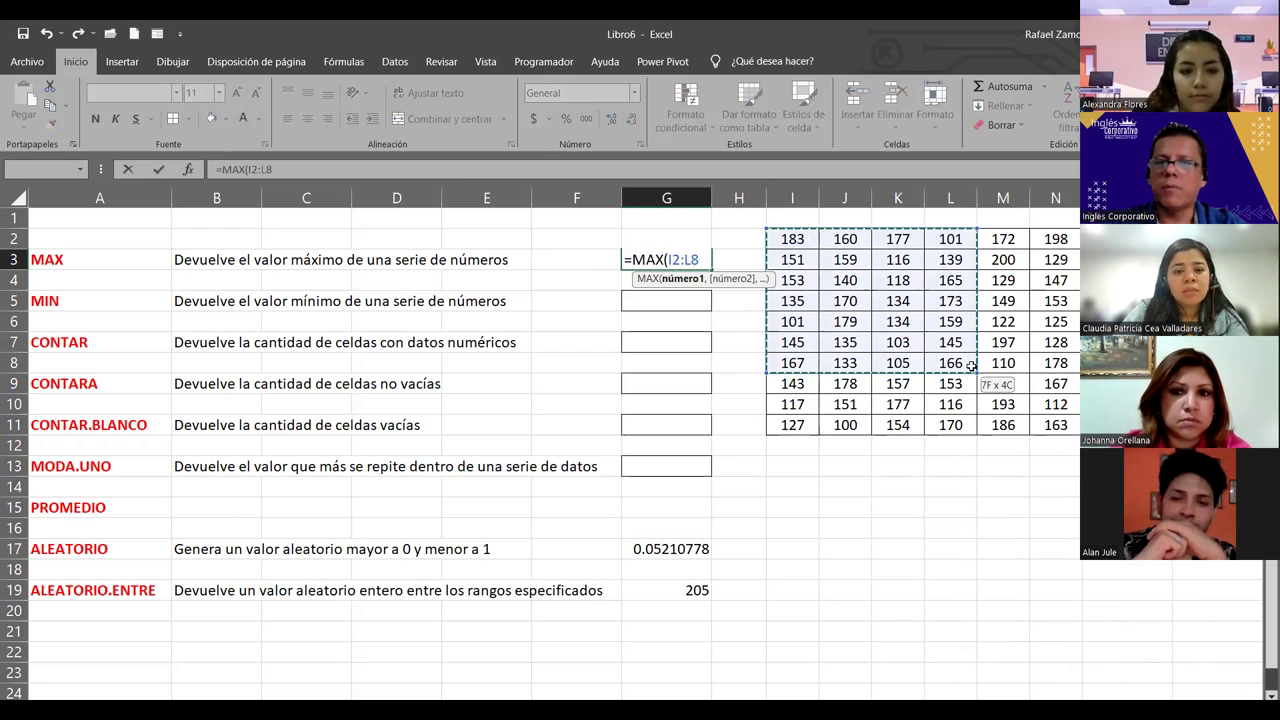
pyautogui.click(808, 246)
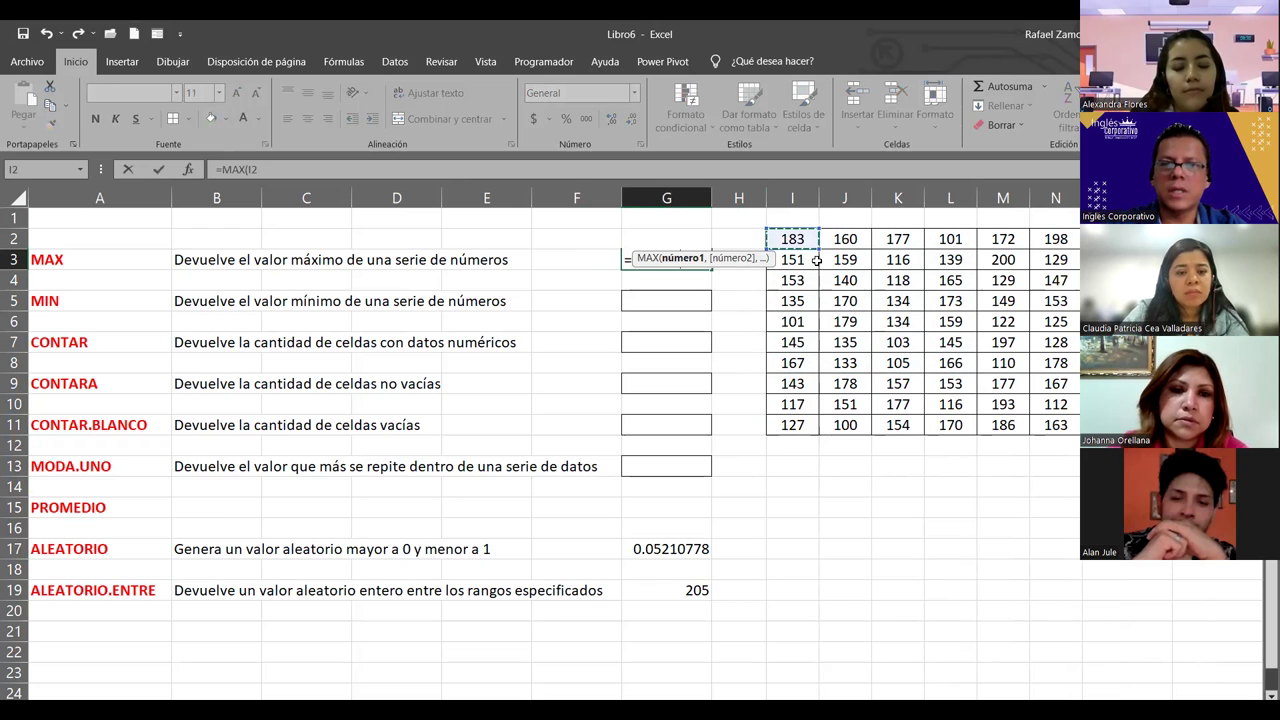
pyautogui.press('BackSpace')
pyautogui.press('BackSpace')
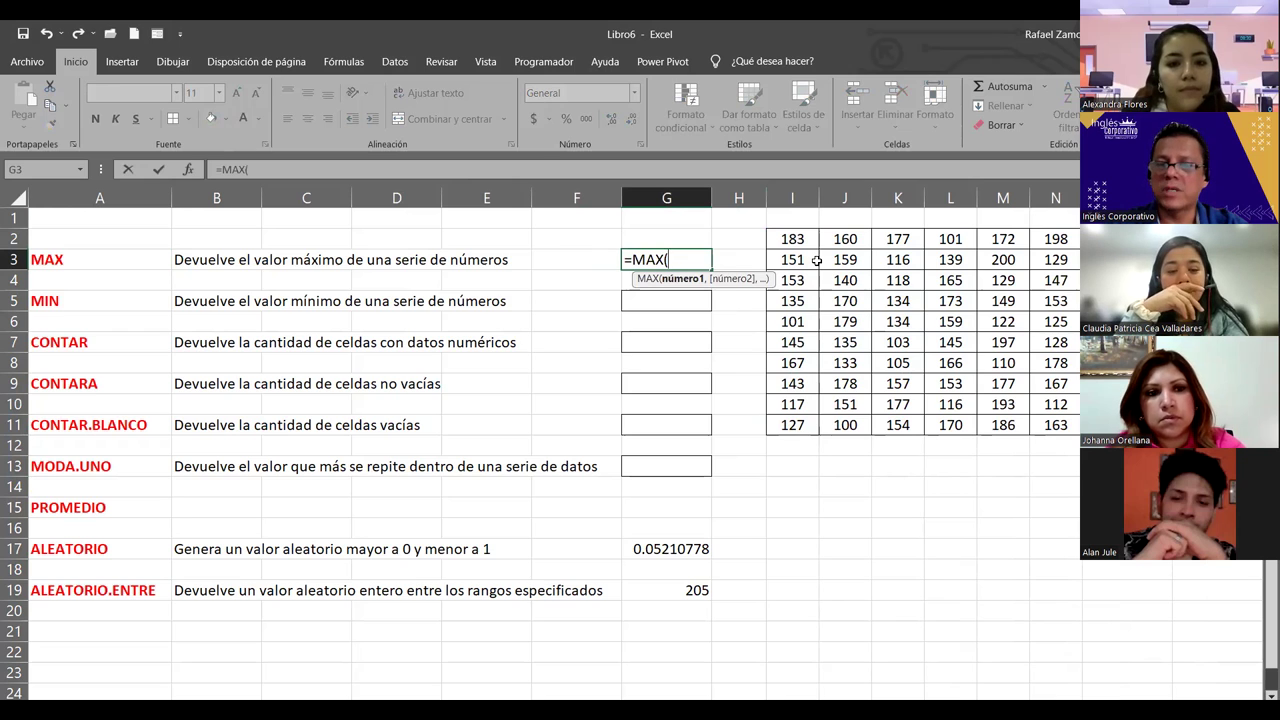
# Complete the MAX formula in G3 with the whole number grid, range I2:N11, as its argument
pyautogui.click(810, 246)
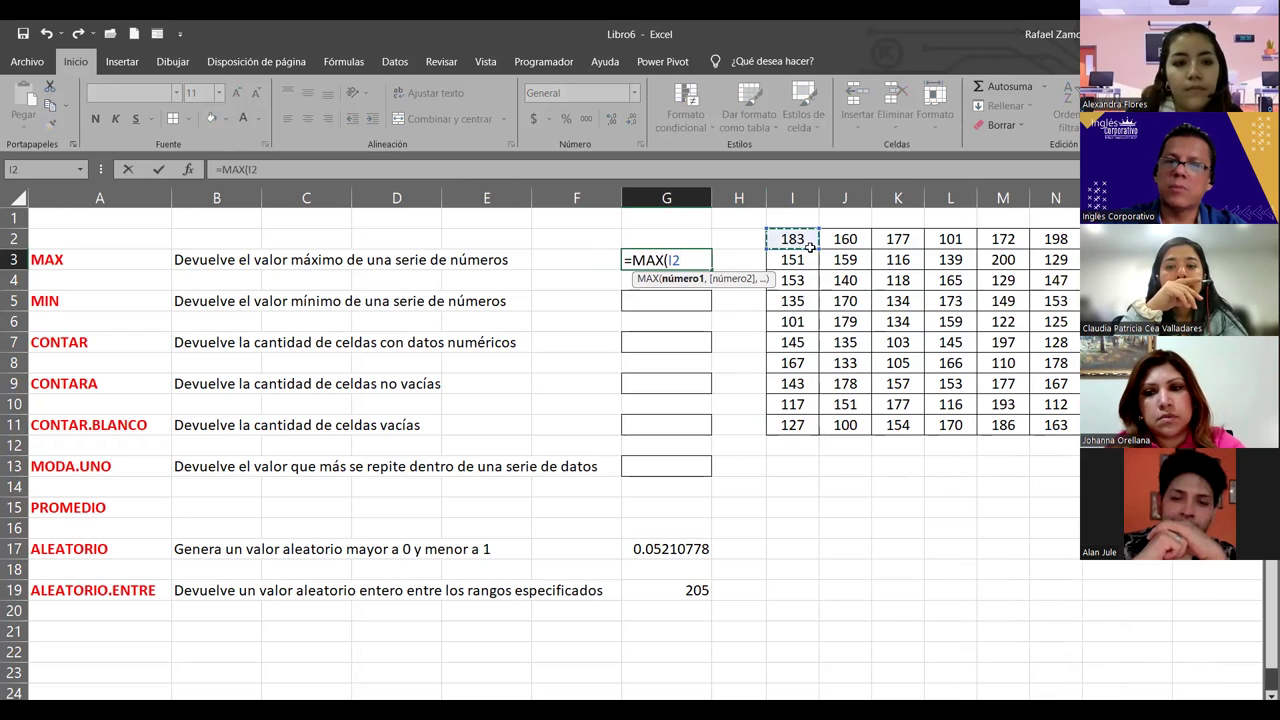
pyautogui.keyDown('shift'); pyautogui.click(1058, 425); pyautogui.keyUp('shift')
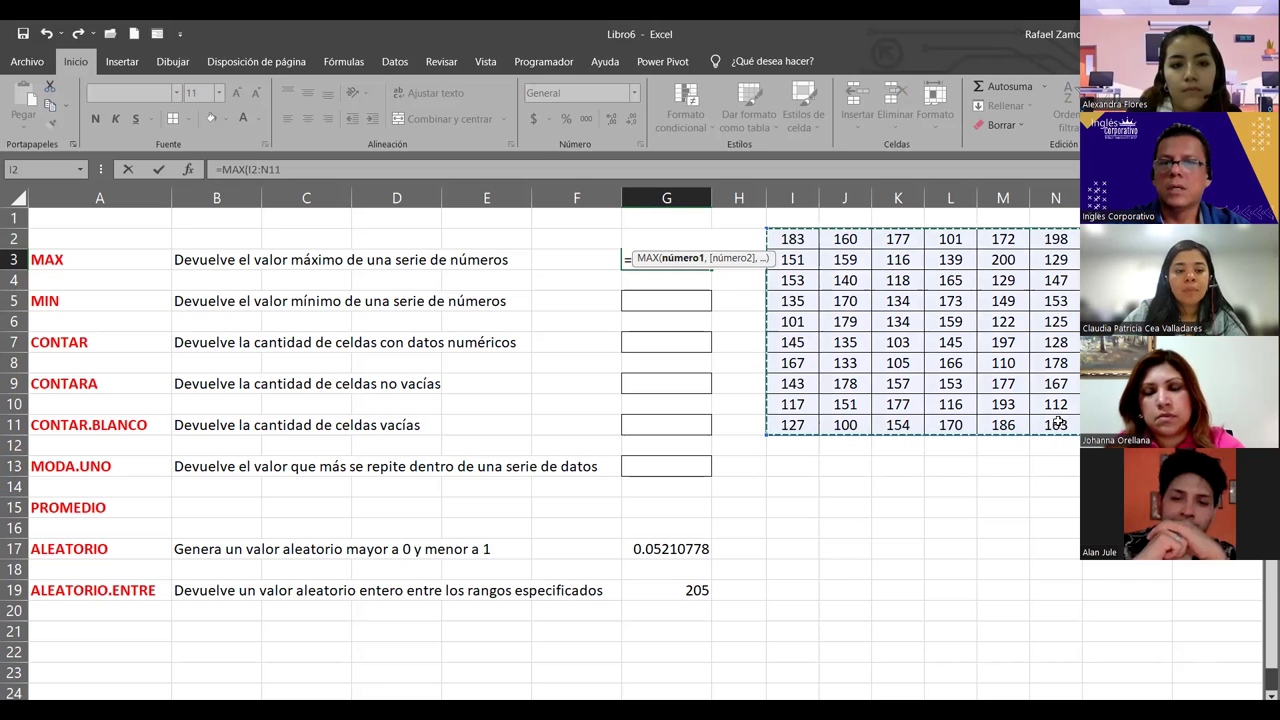
pyautogui.write(')')
pyautogui.press('Return')
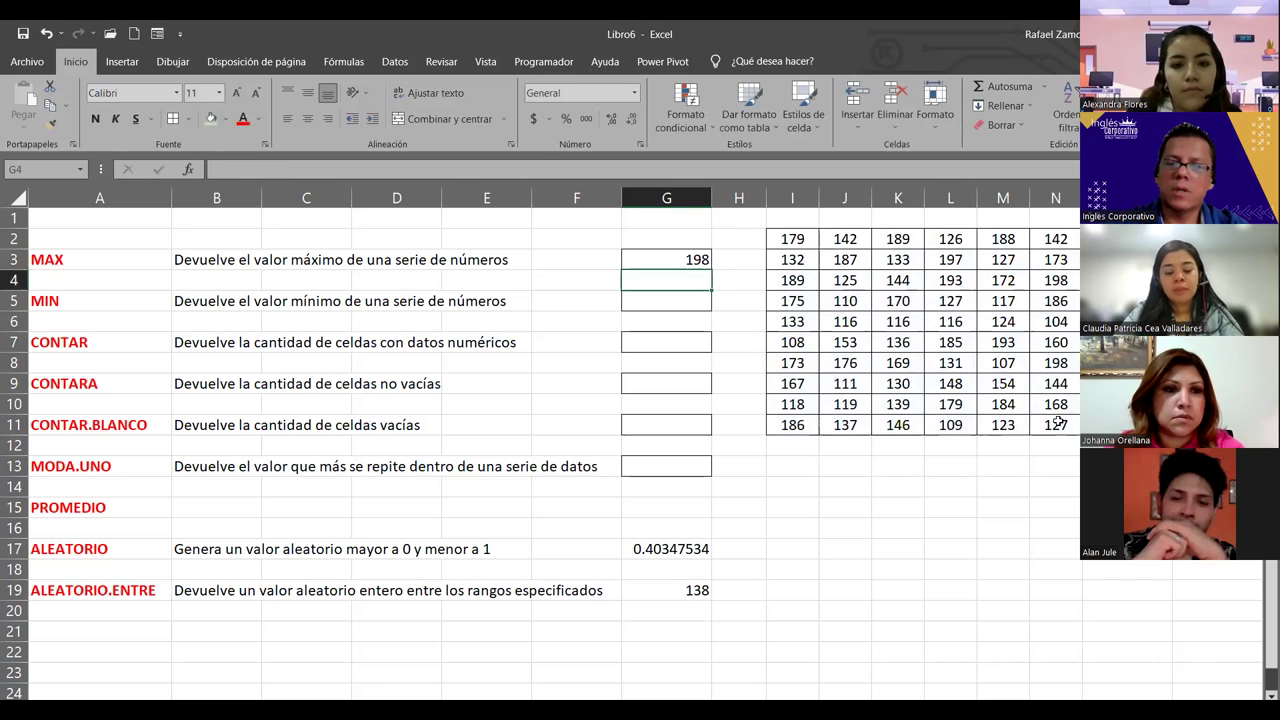
# Center the contents of the result cells G3 through G13 horizontally
pyautogui.moveTo(666, 259); pyautogui.dragTo(666, 466)
pyautogui.click(307, 119)
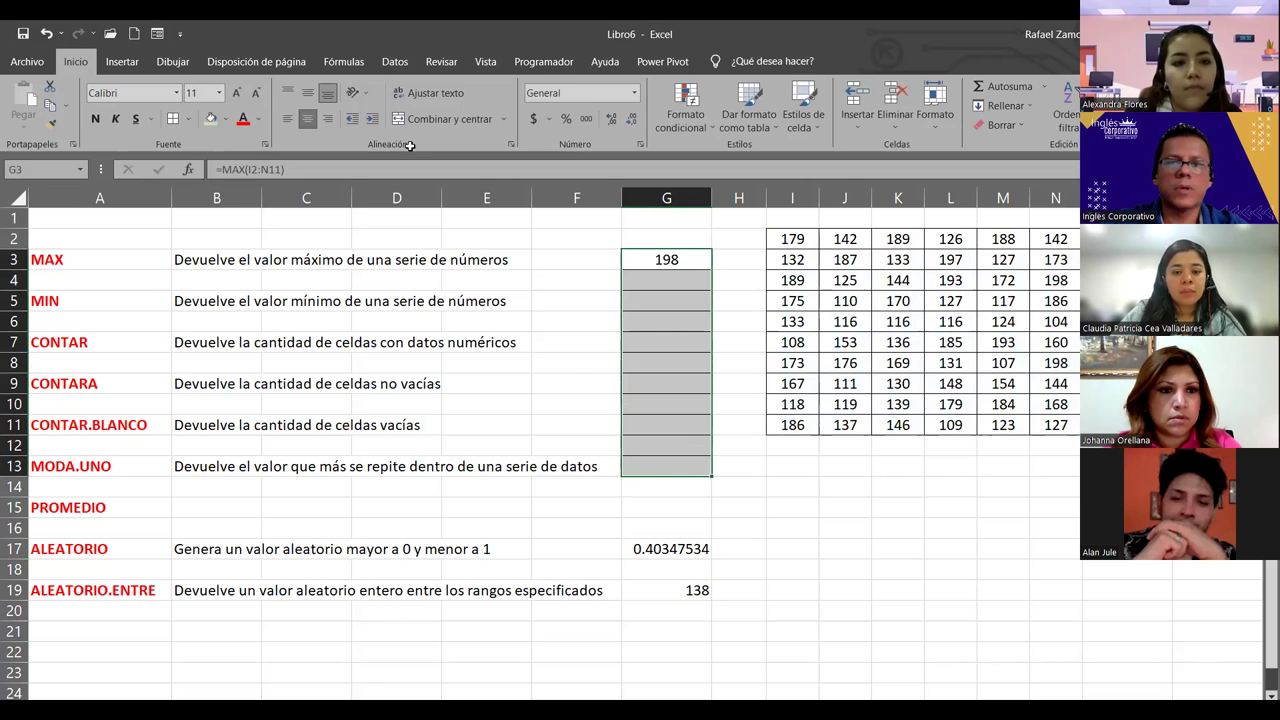
pyautogui.click(848, 282)
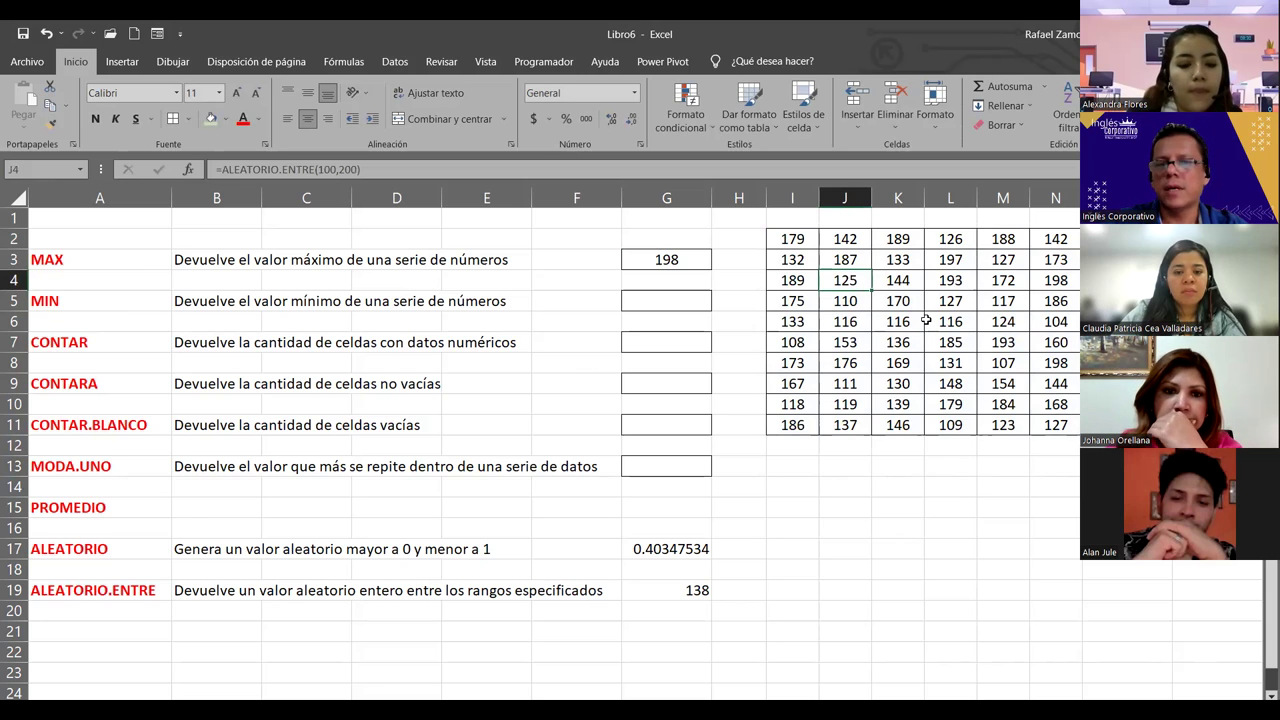
# Enter the formula =MIN(I2:N11) in result cell G5 beside the MIN description
pyautogui.click(686, 298)
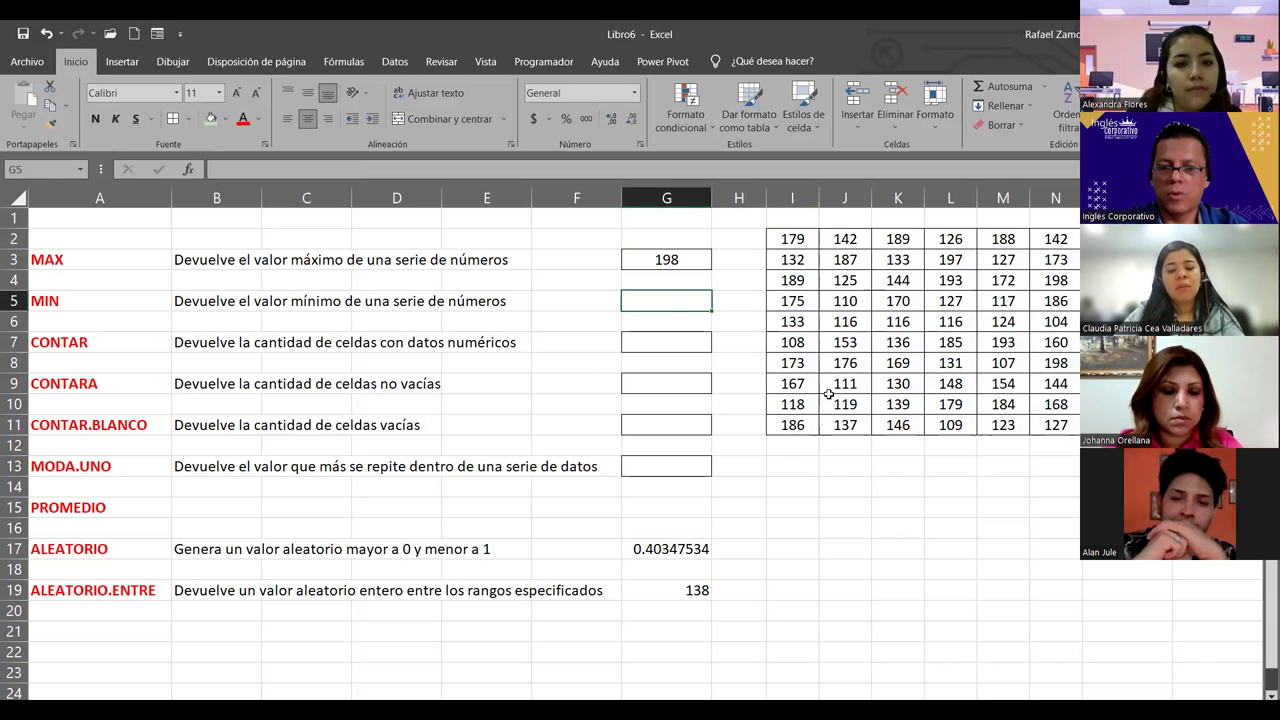
pyautogui.write('=')
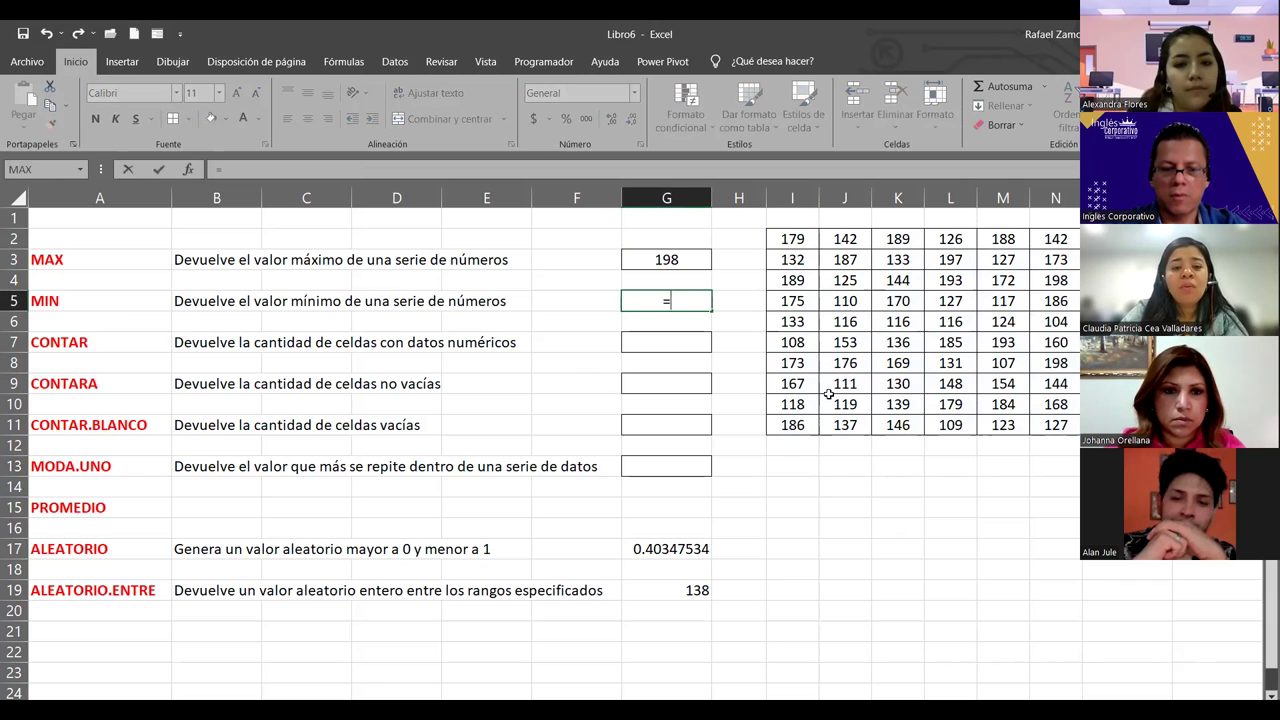
pyautogui.write('MIN(')
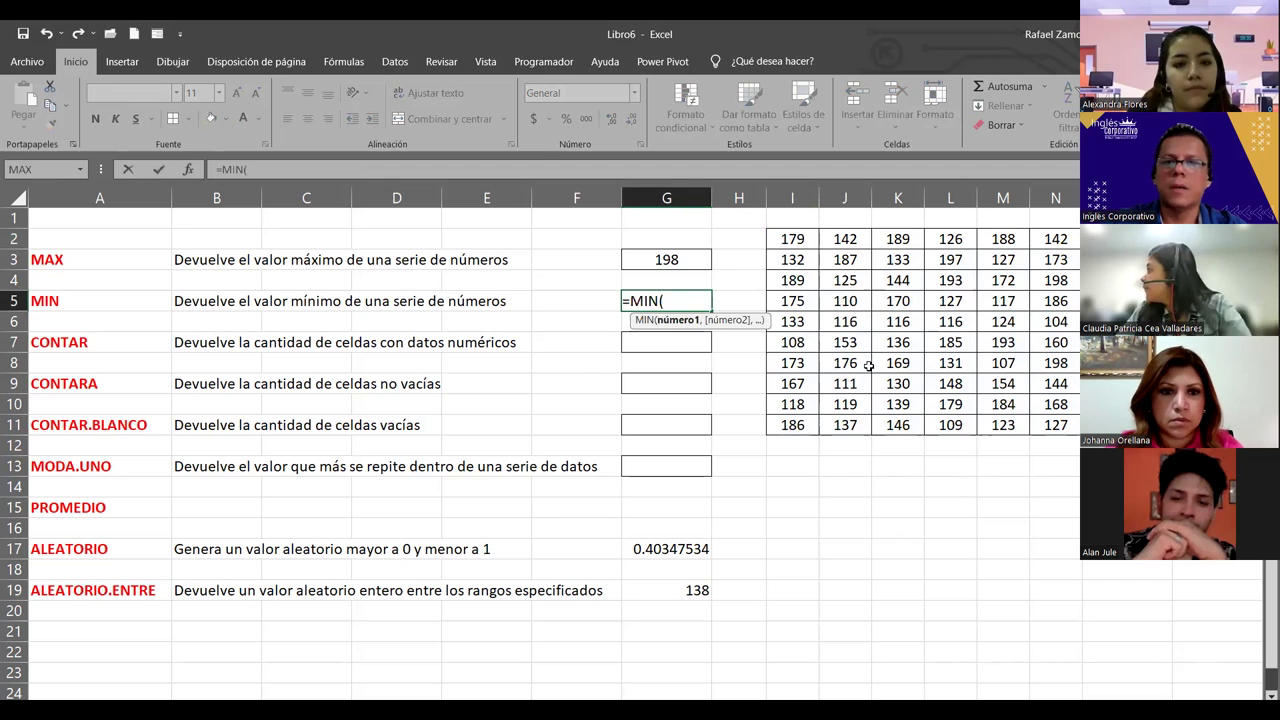
pyautogui.click(792, 240)
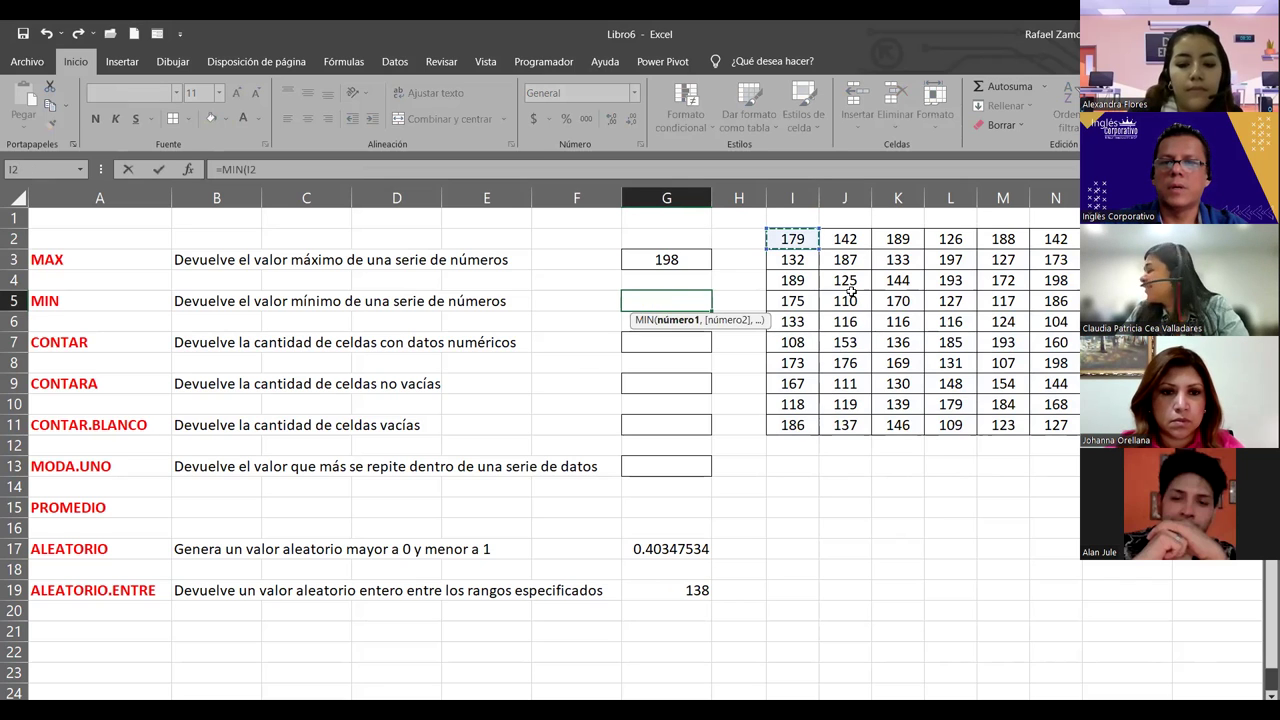
pyautogui.keyDown('shift'); pyautogui.click(1062, 421); pyautogui.keyUp('shift')
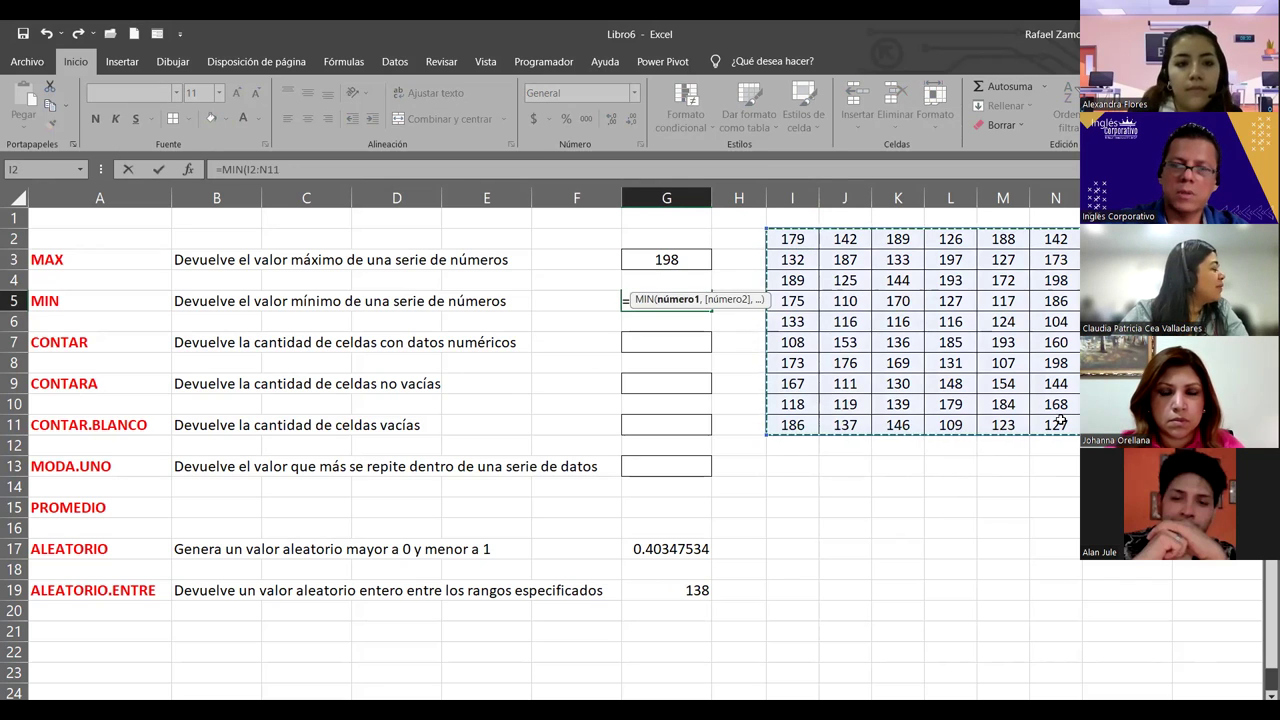
pyautogui.write(')')
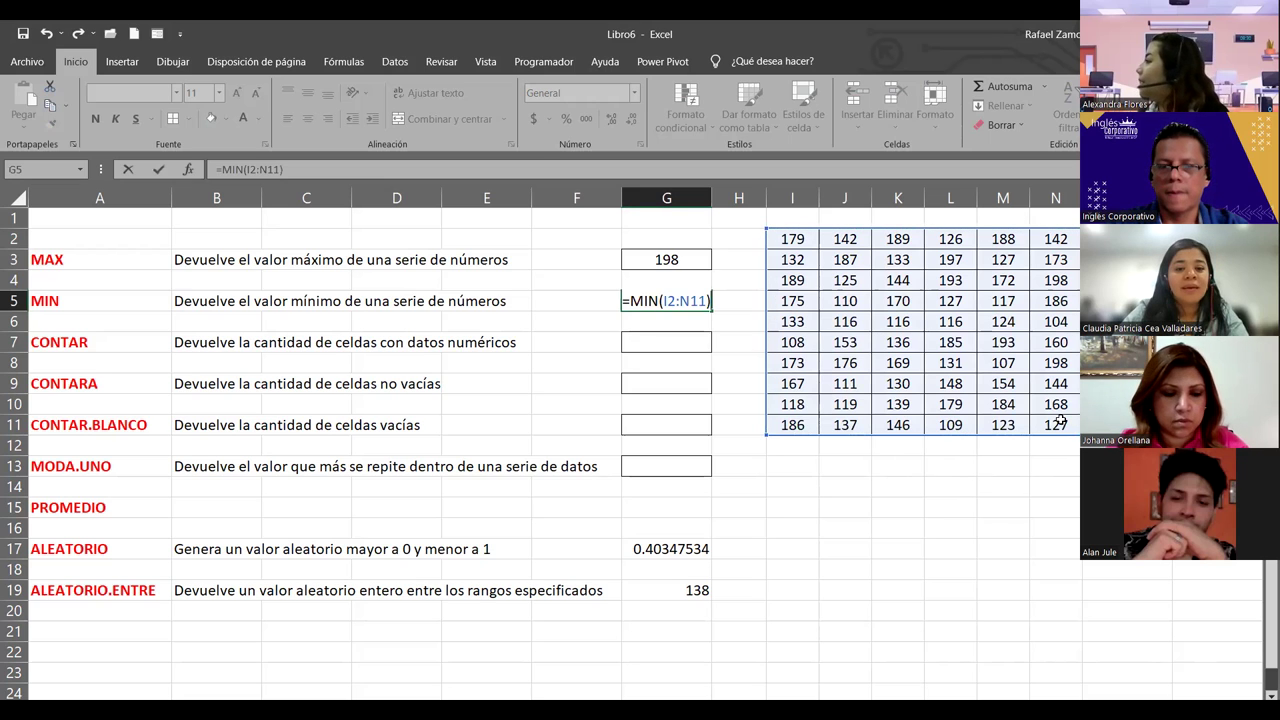
pyautogui.press('Return')
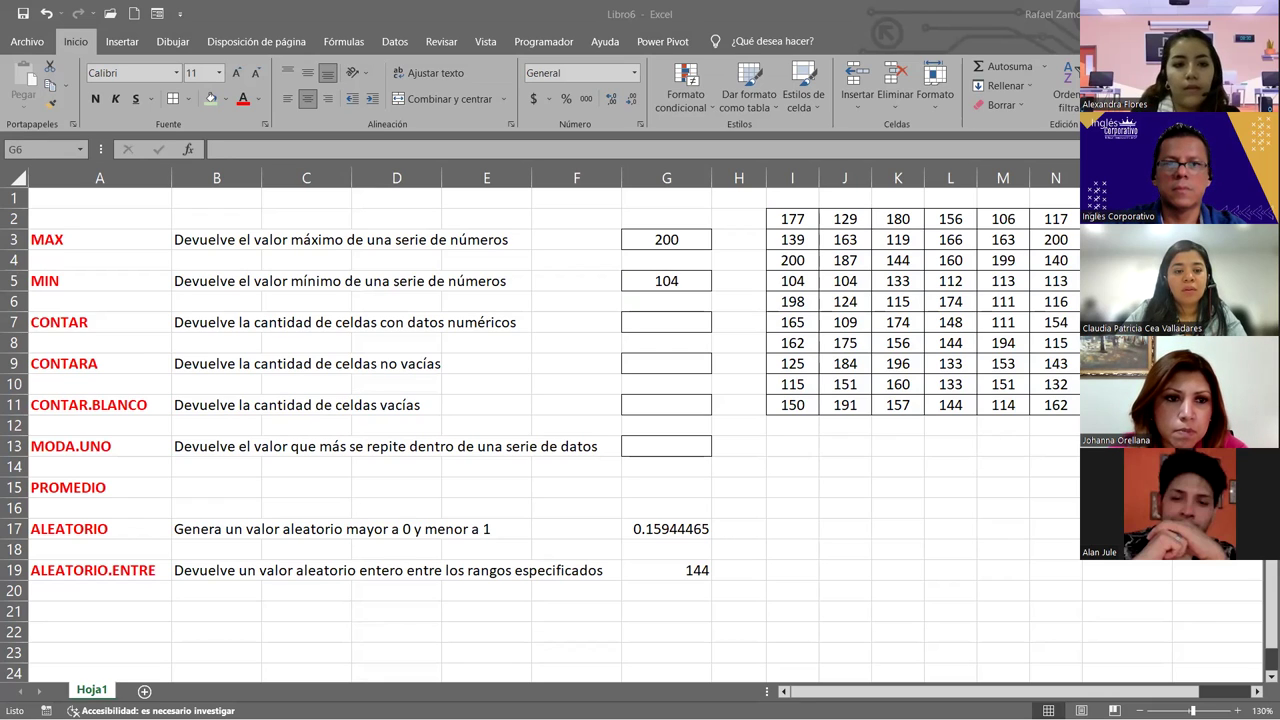
# Start a formula in result cell G7 beside the CONTAR description
pyautogui.click(737, 419)
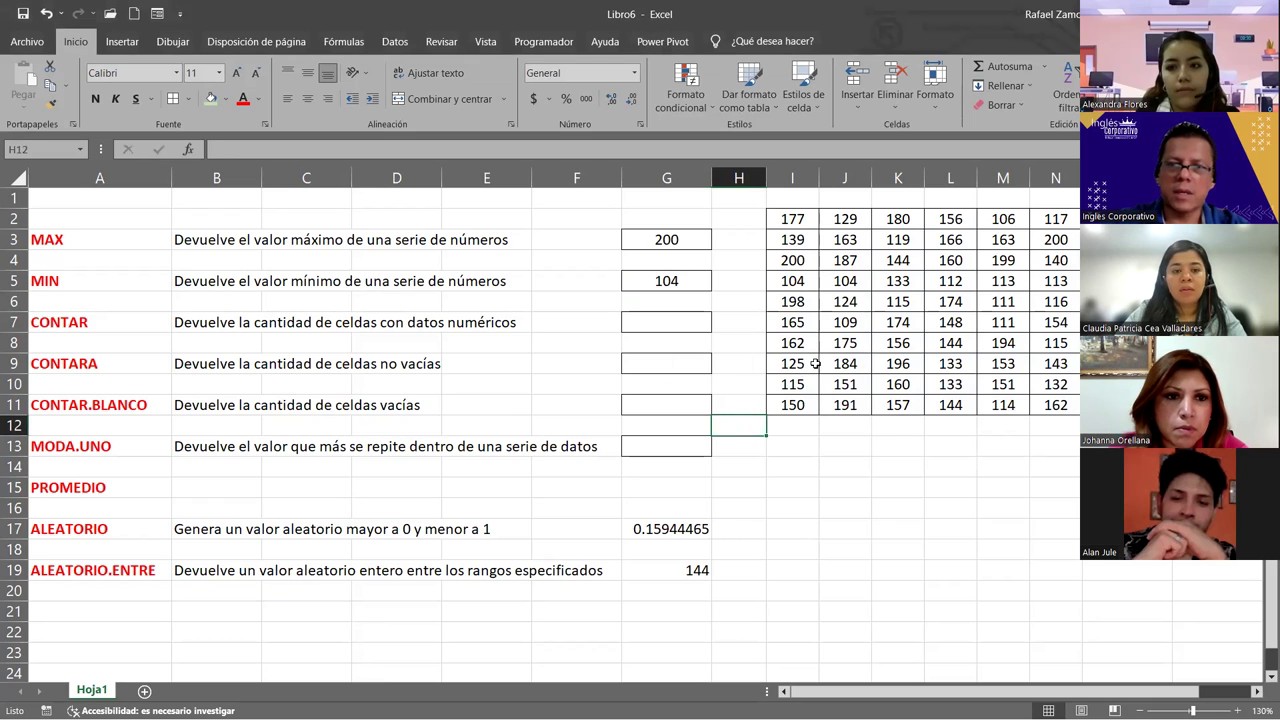
pyautogui.click(692, 318)
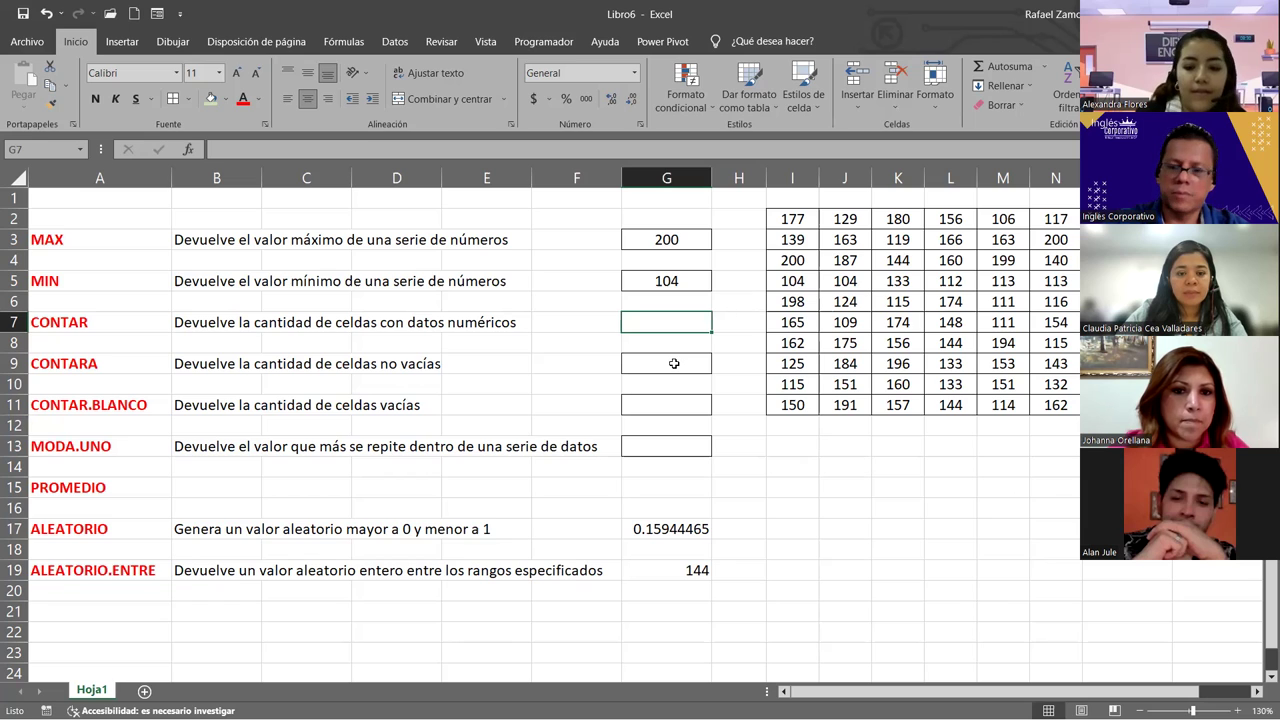
pyautogui.write('=')
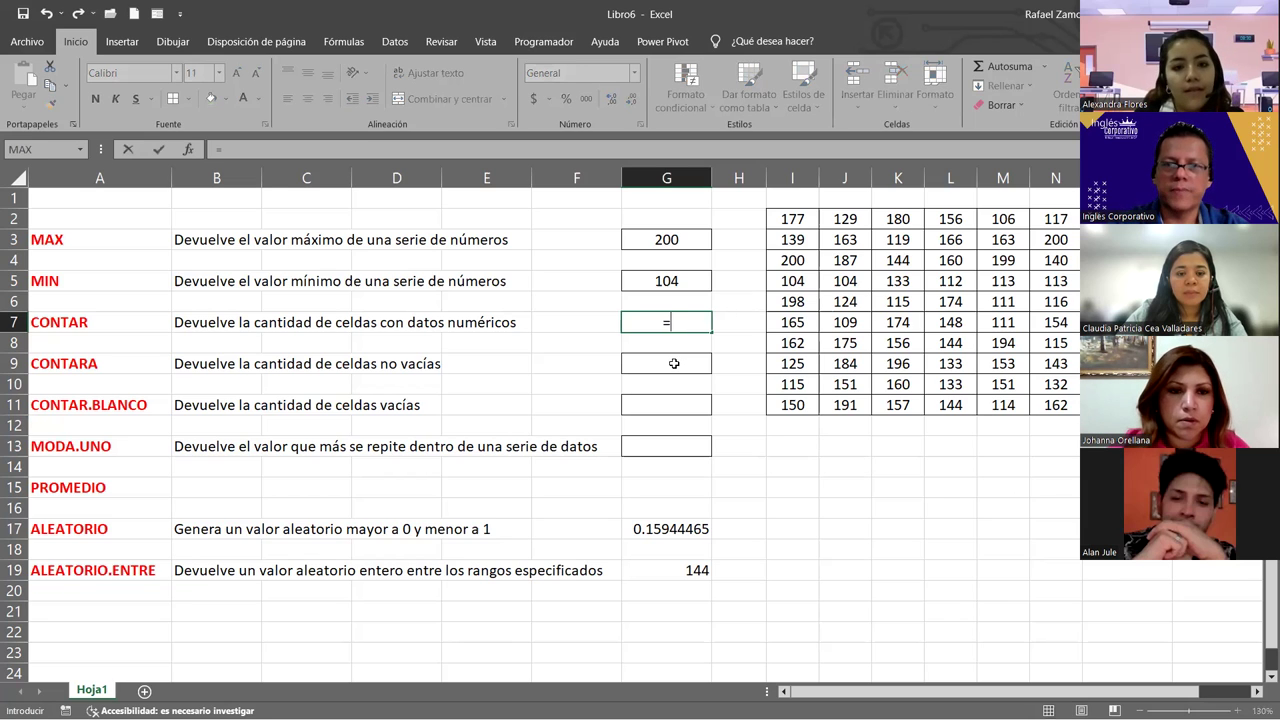
# Complete the CONTAR formula in G7 to count the numeric cells in the range I2:N11
pyautogui.write('contar')
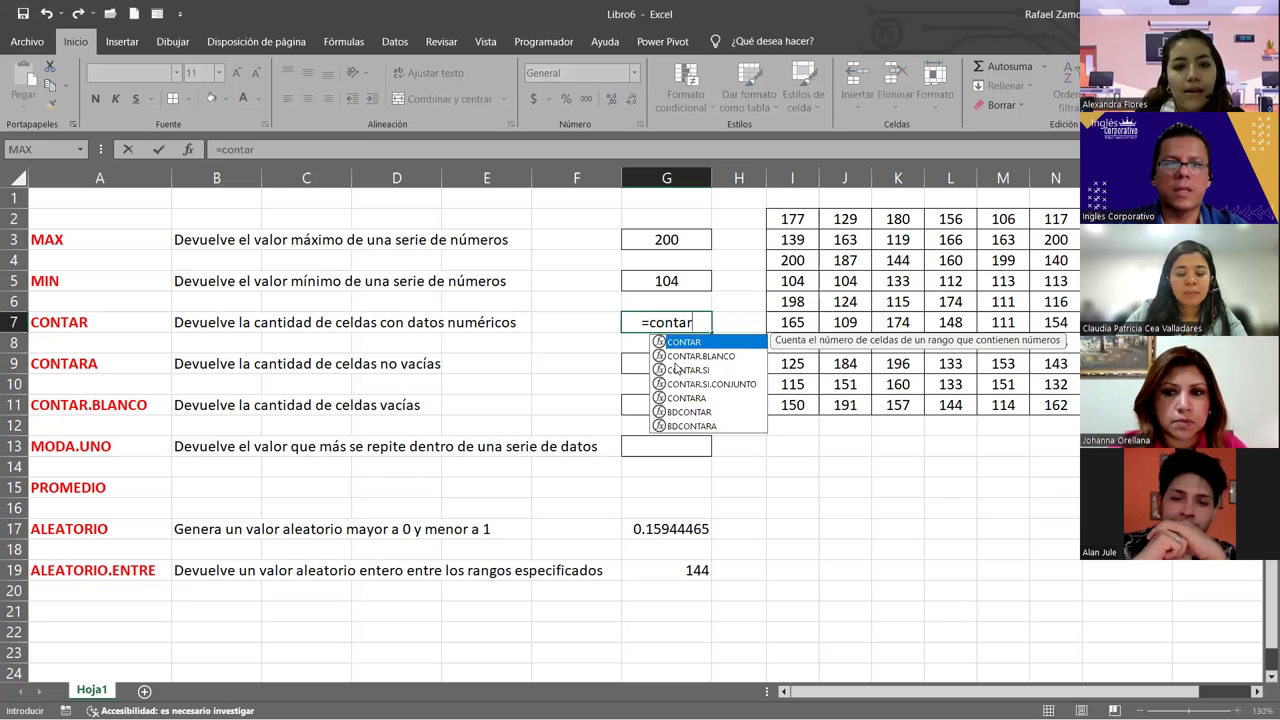
pyautogui.press('Tab')
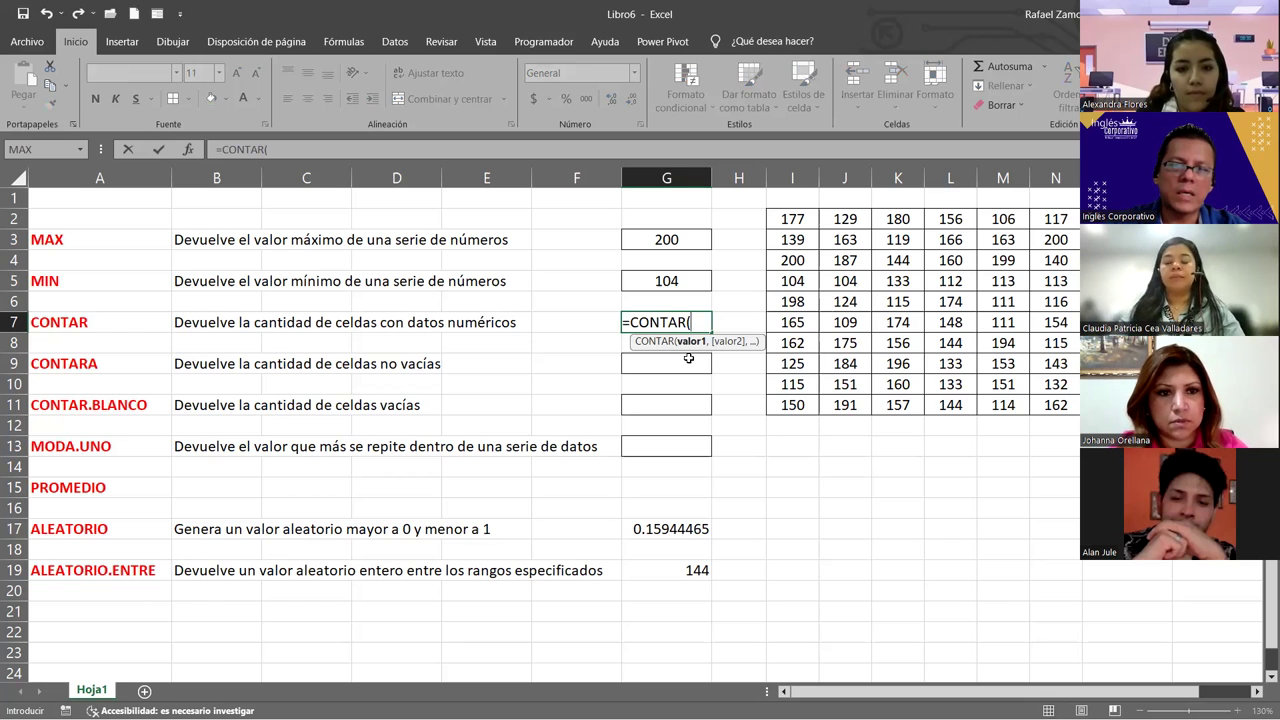
pyautogui.click(792, 218)
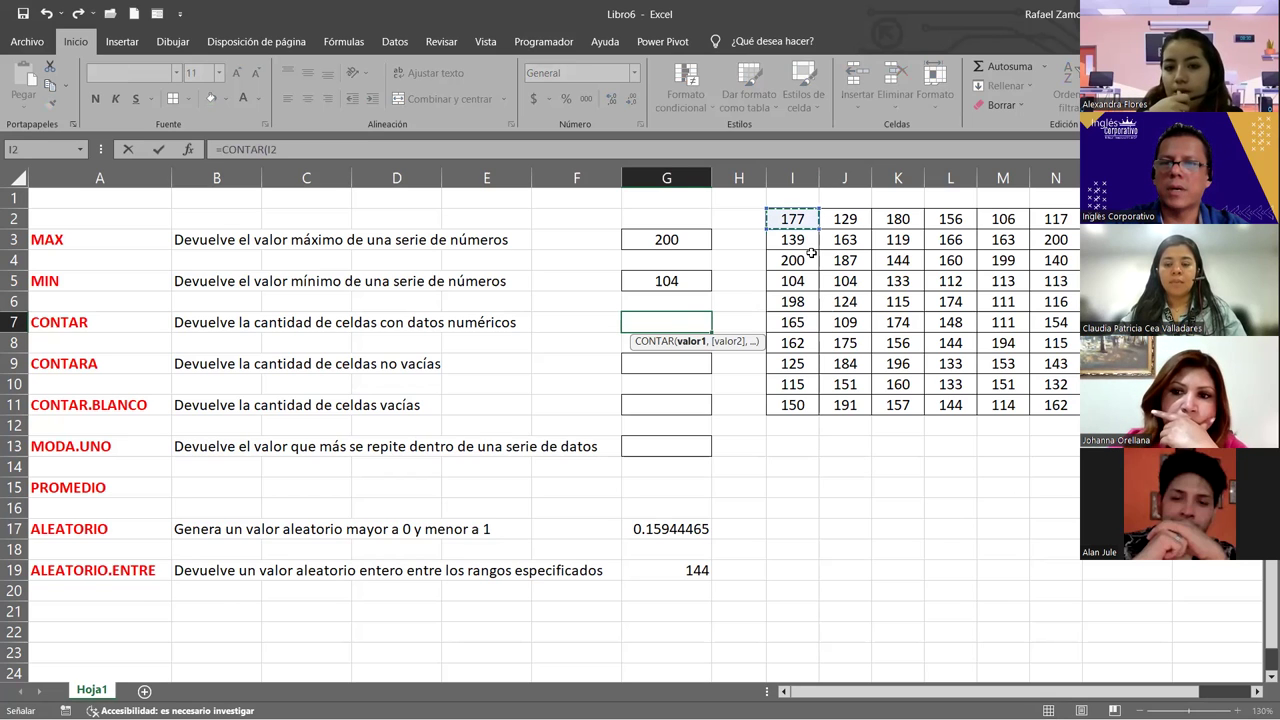
pyautogui.keyDown('shift'); pyautogui.click(1053, 402); pyautogui.keyUp('shift')
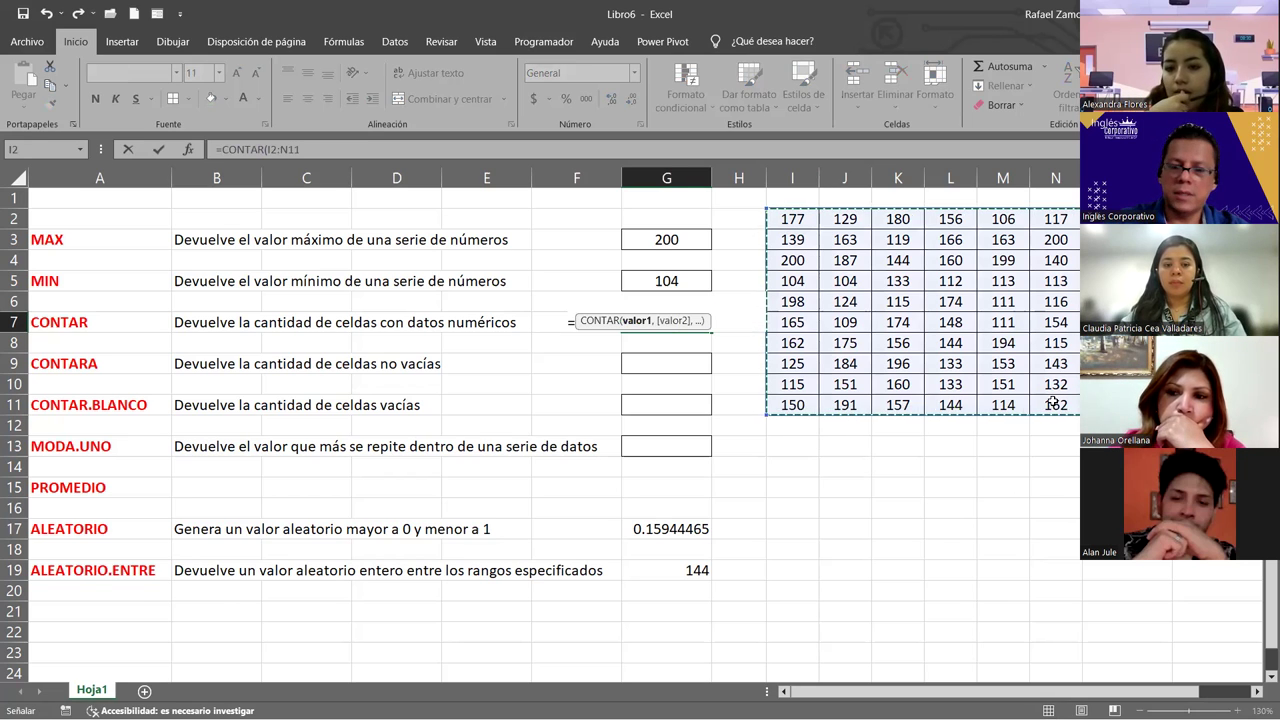
pyautogui.write(')')
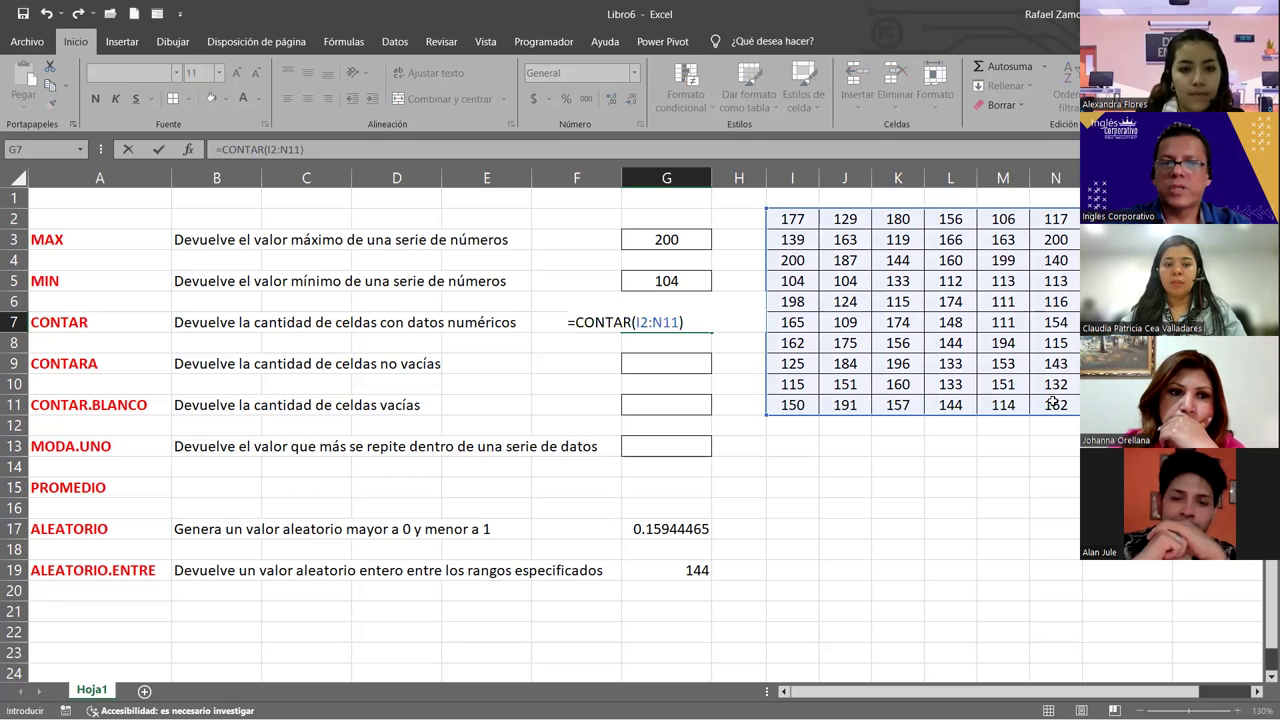
pyautogui.press('Return')
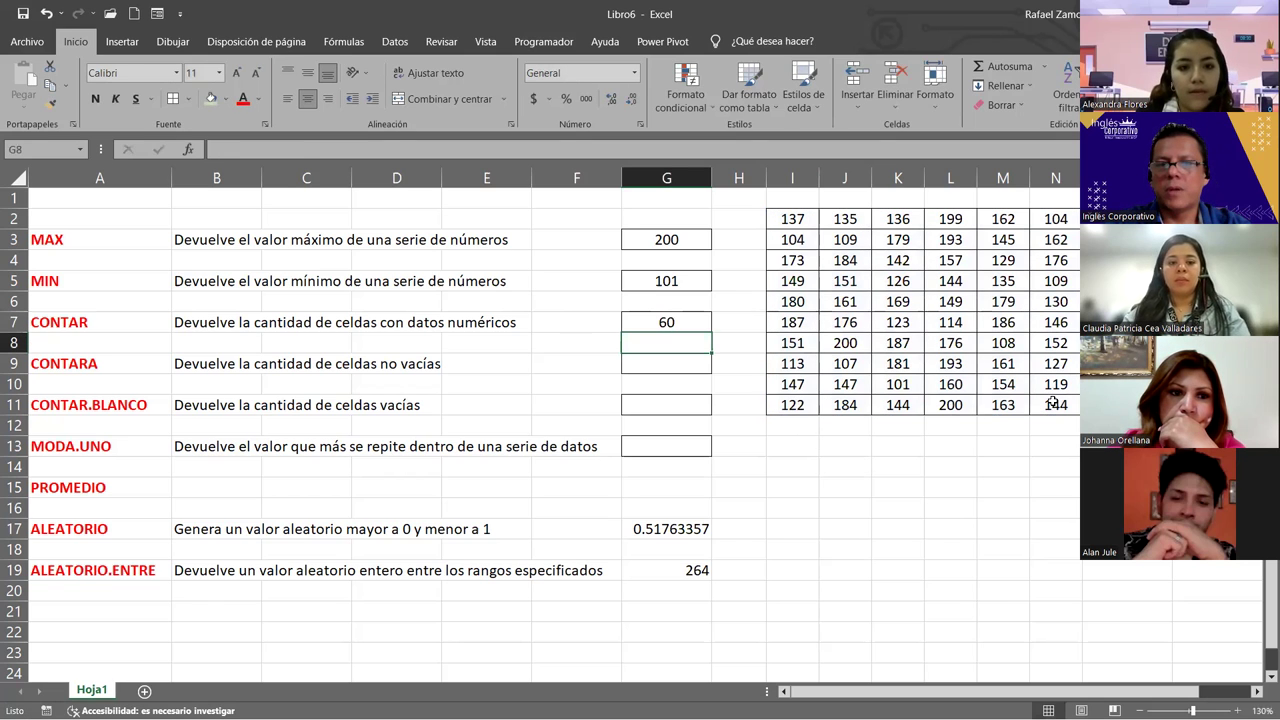
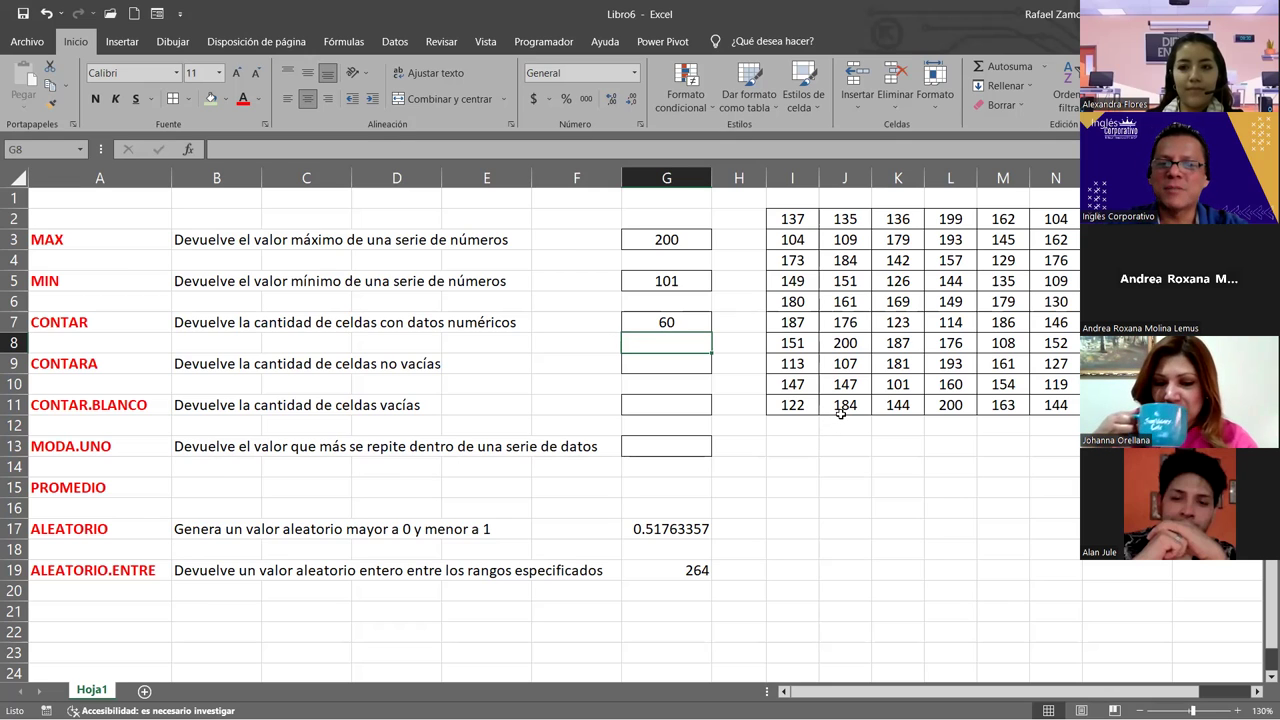
# Clear the whole number range I2:N11, and restore its =ALEATORIO.ENTRE(100,200) formulas
pyautogui.click(895, 322)
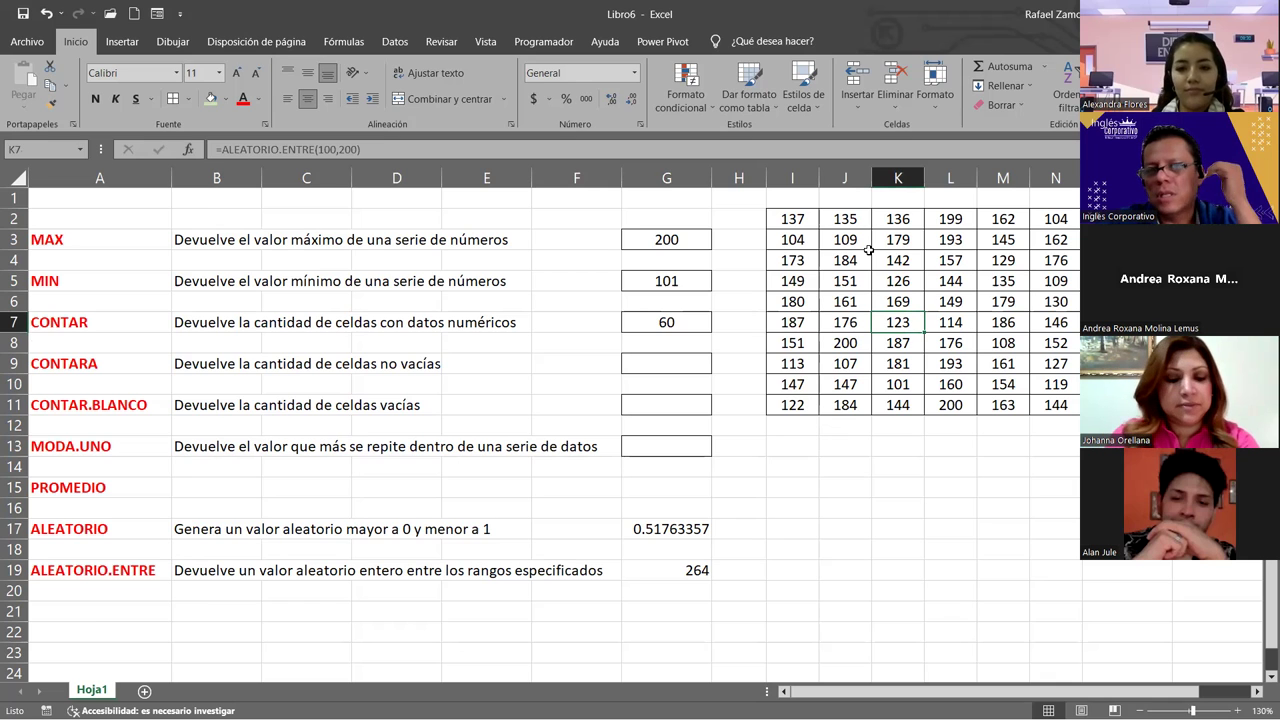
pyautogui.moveTo(794, 213); pyautogui.dragTo(1040, 398)
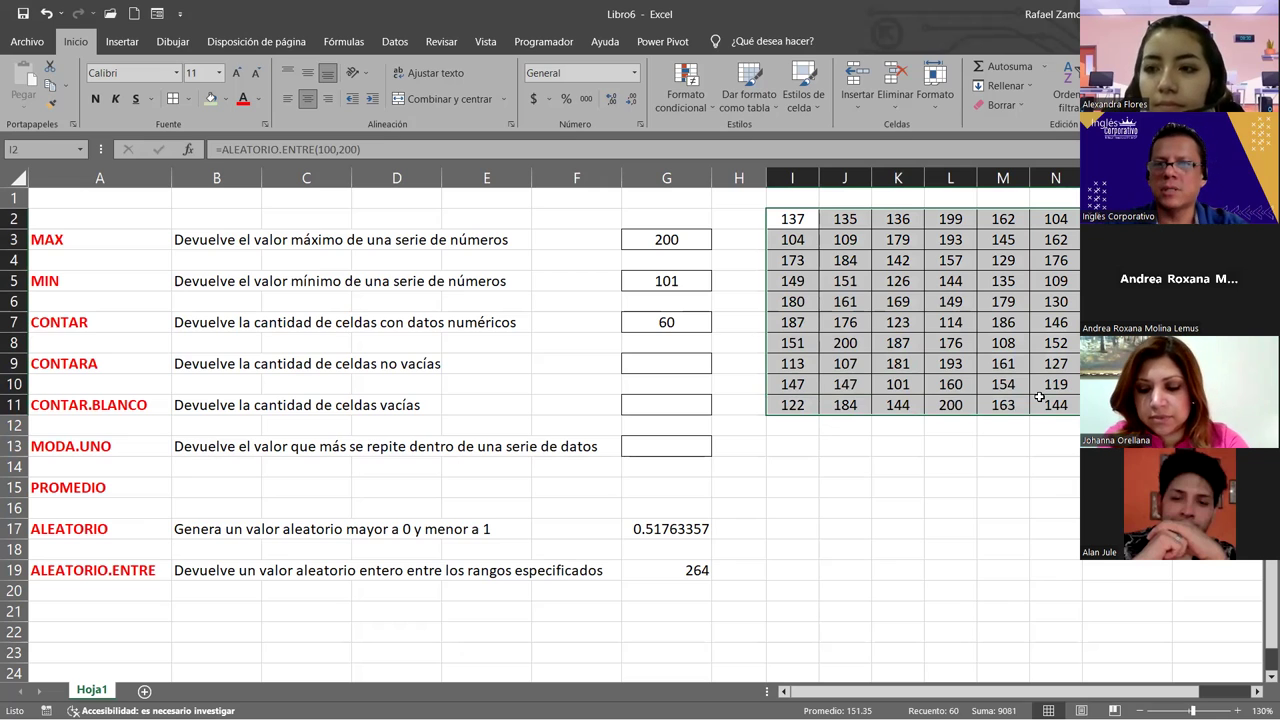
pyautogui.press('Delete')
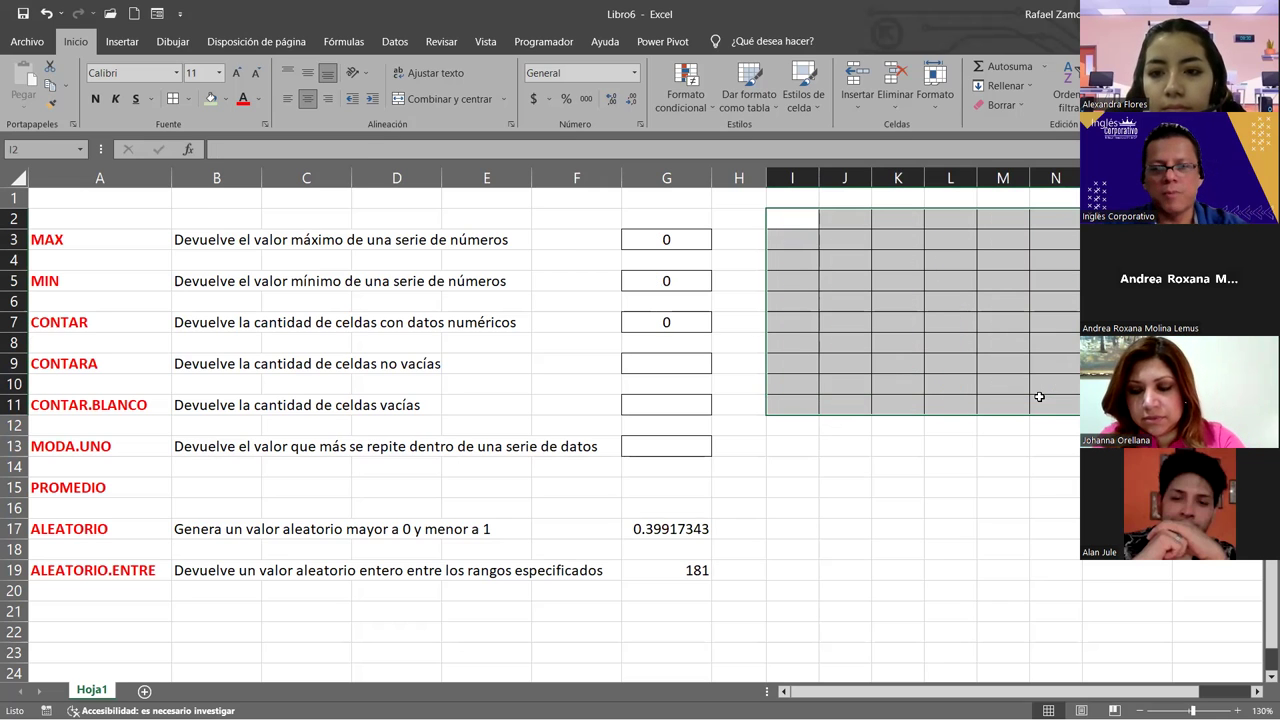
pyautogui.write('=ALEATORIO.ENTRE(100,200)')
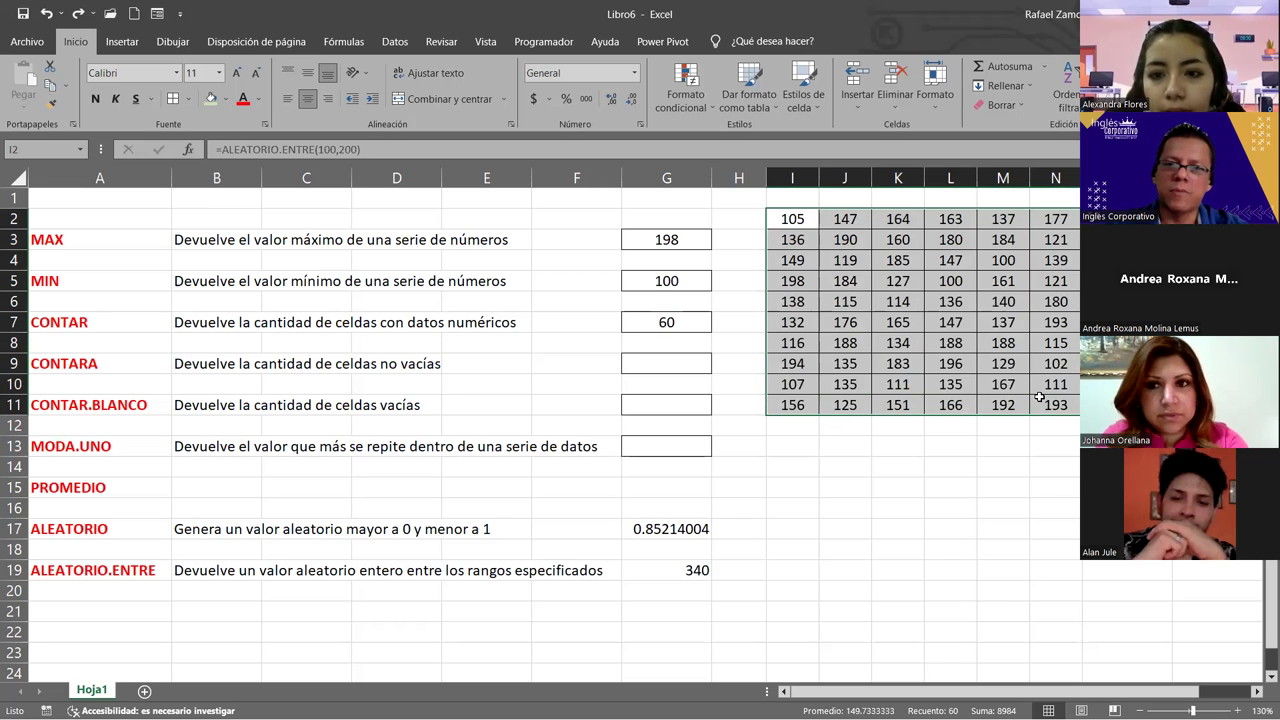
pyautogui.press('BackSpace')
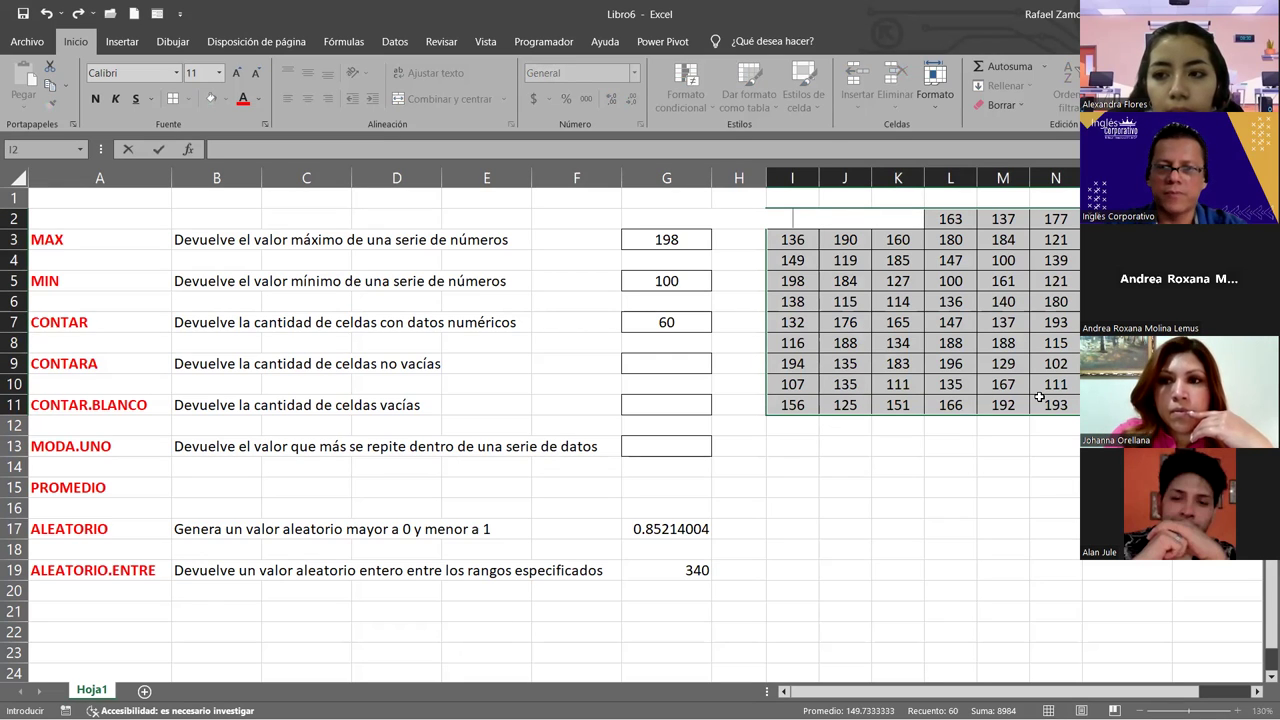
pyautogui.hotkey('ctrl', 'Return')
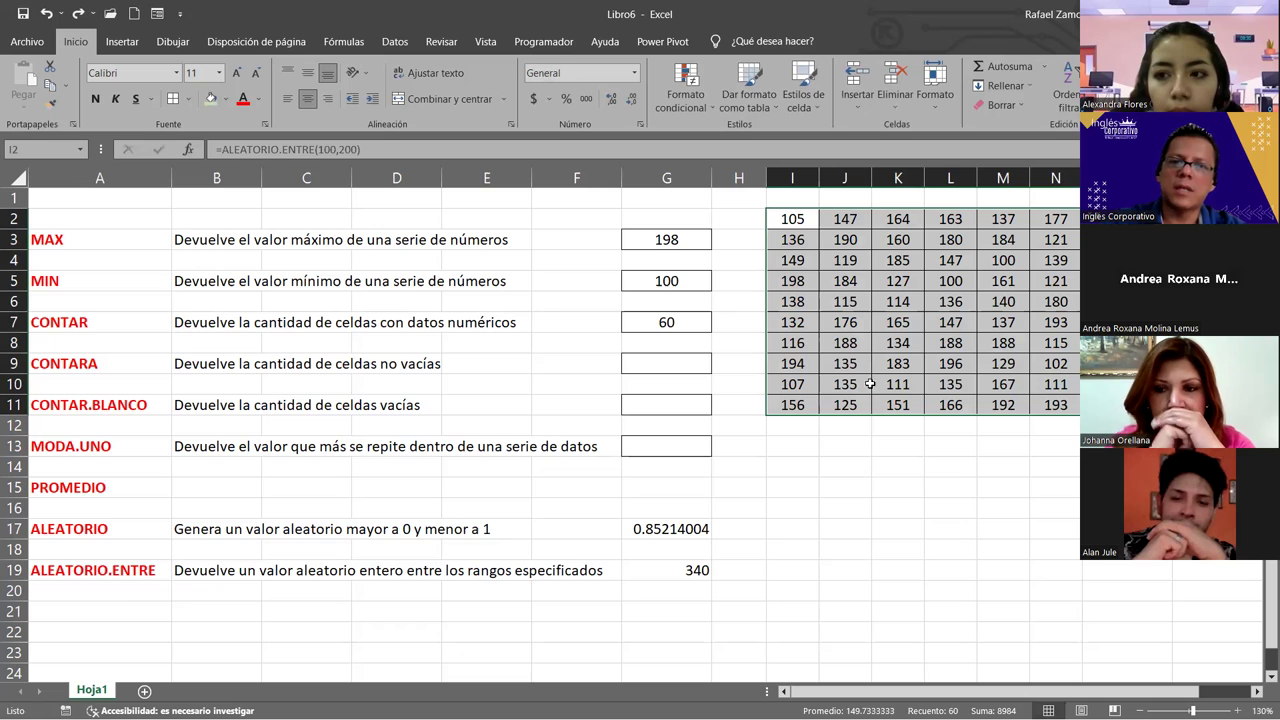
pyautogui.doubleClick(203, 238)
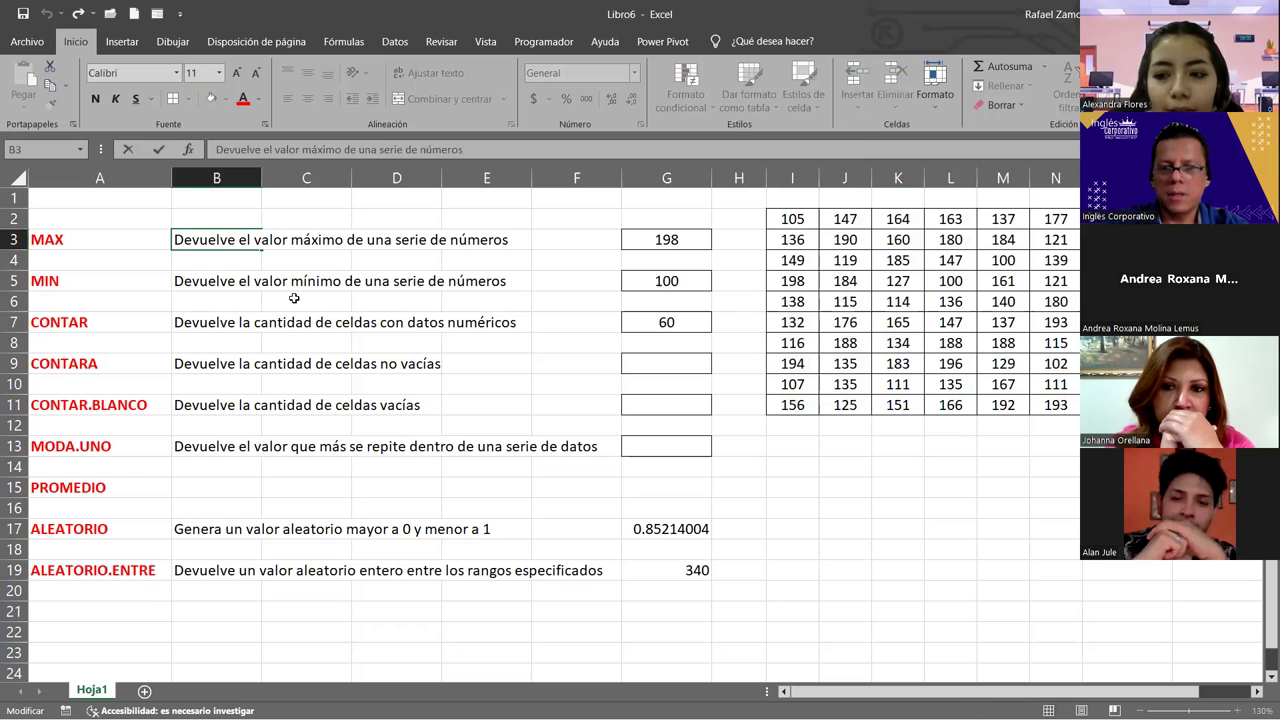
pyautogui.press('Escape')
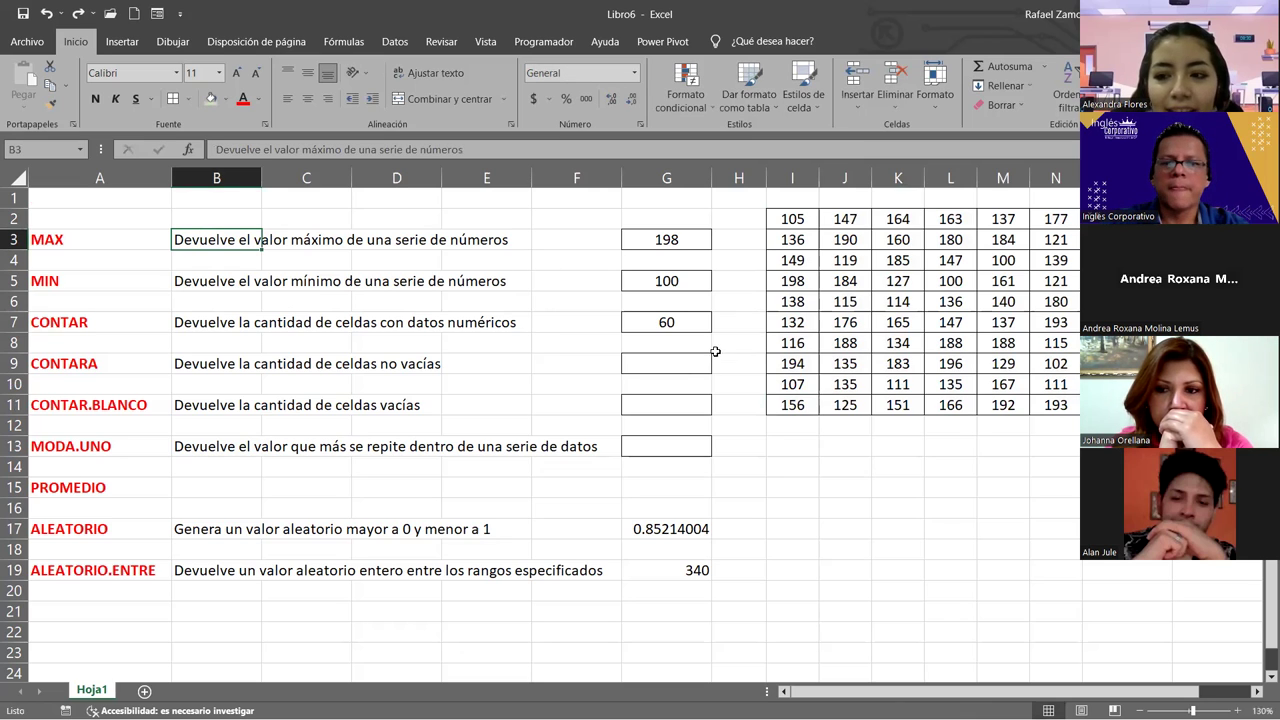
# Empty the first and last cells of the number range, I2 and N11
pyautogui.click(806, 216)
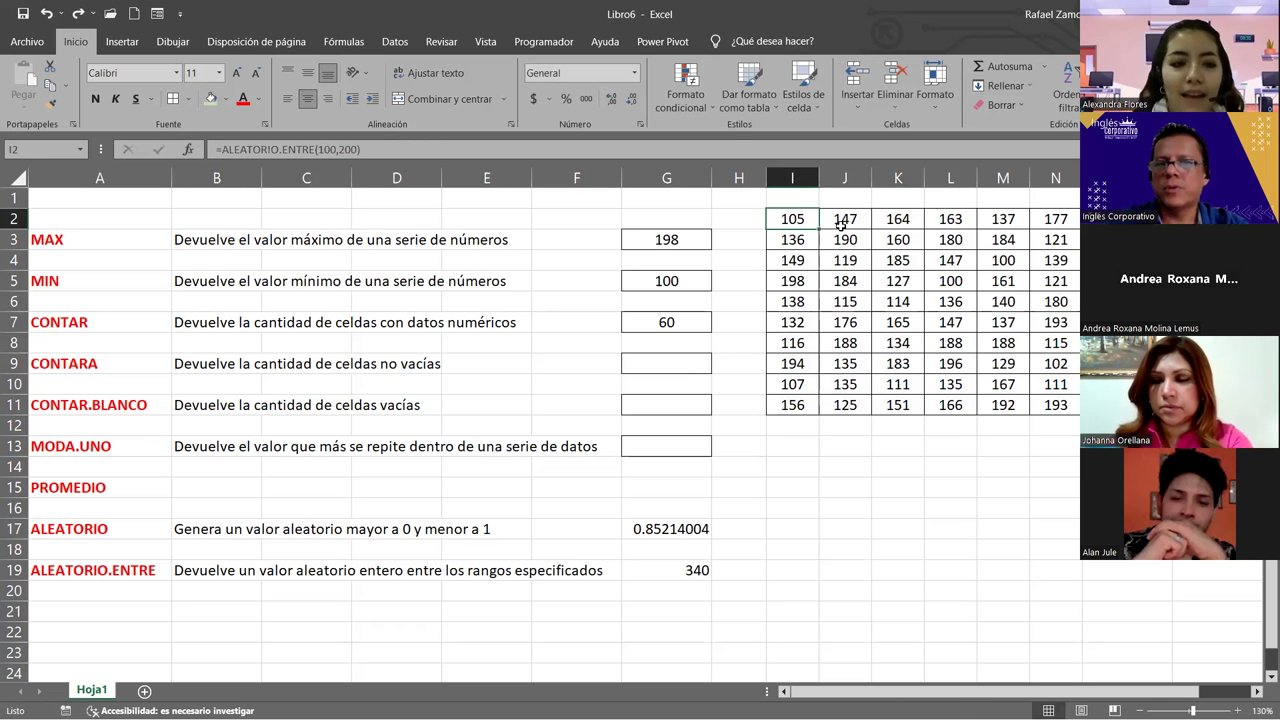
pyautogui.press('Delete')
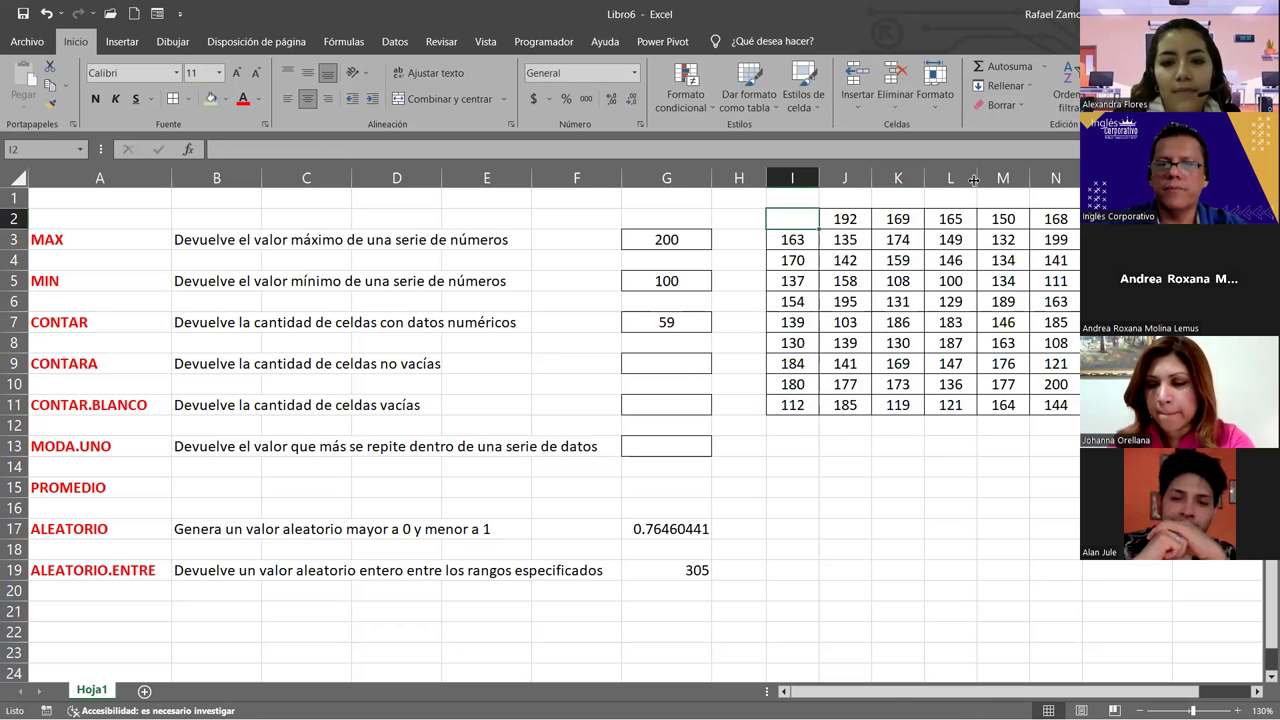
pyautogui.click(1046, 404)
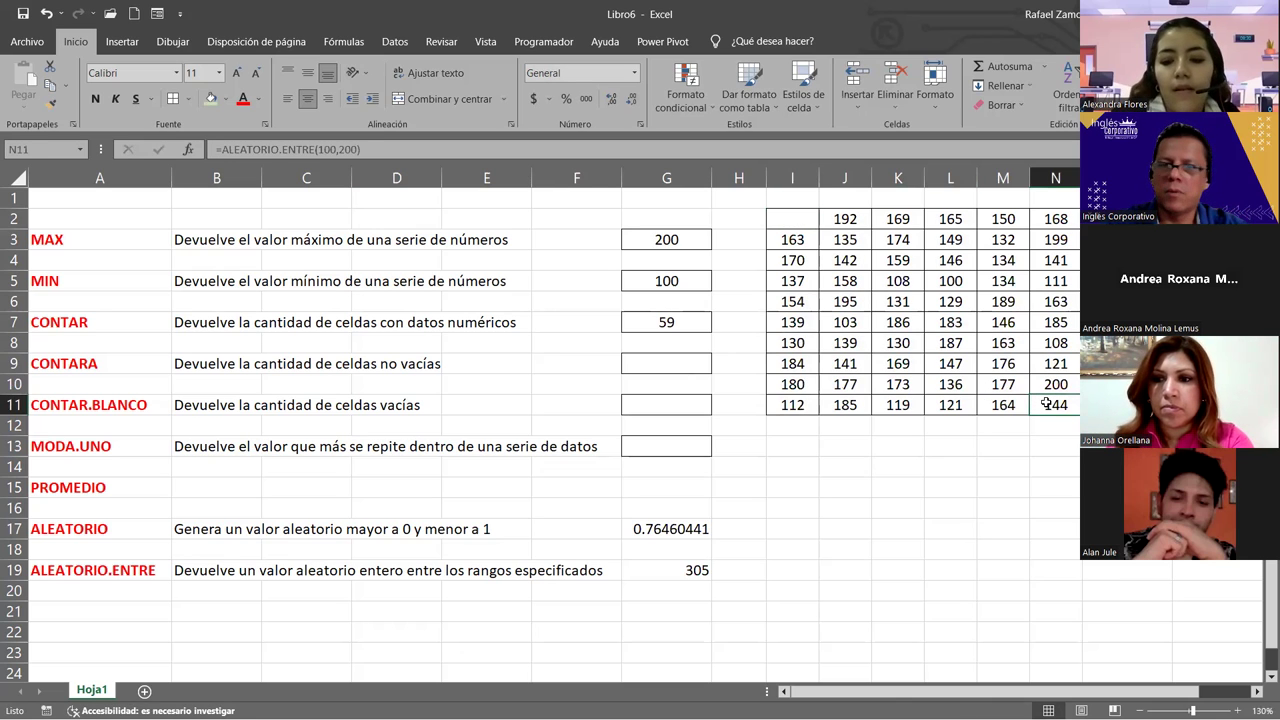
pyautogui.press('BackSpace')
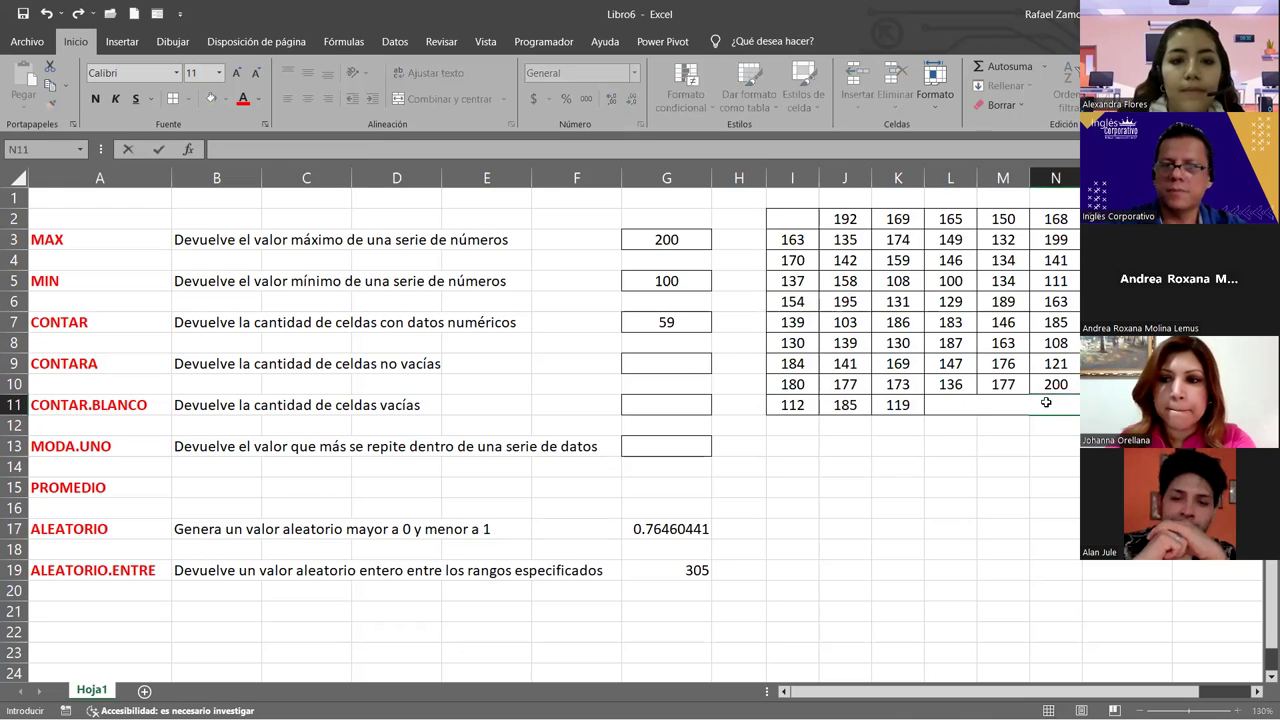
pyautogui.press('Return')
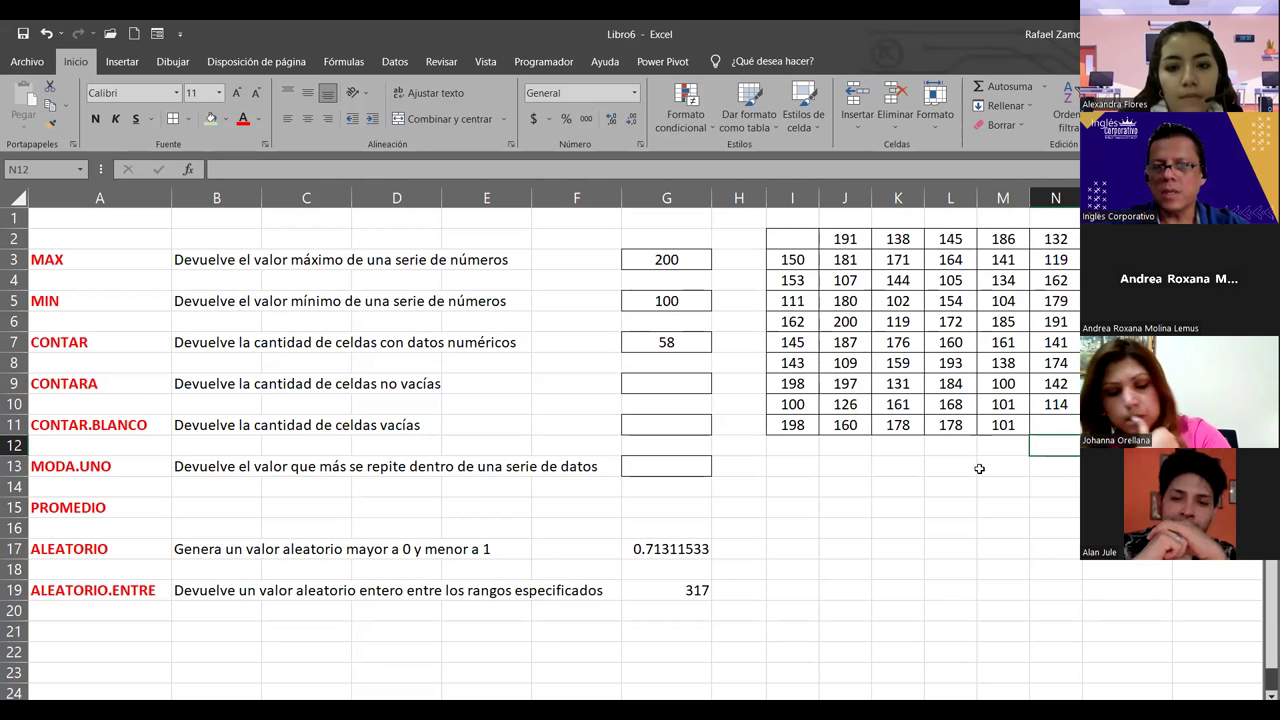
# Enter =CONTARA(I2:N11) in G9 to count the non-empty cells of the number range
pyautogui.click(663, 382)
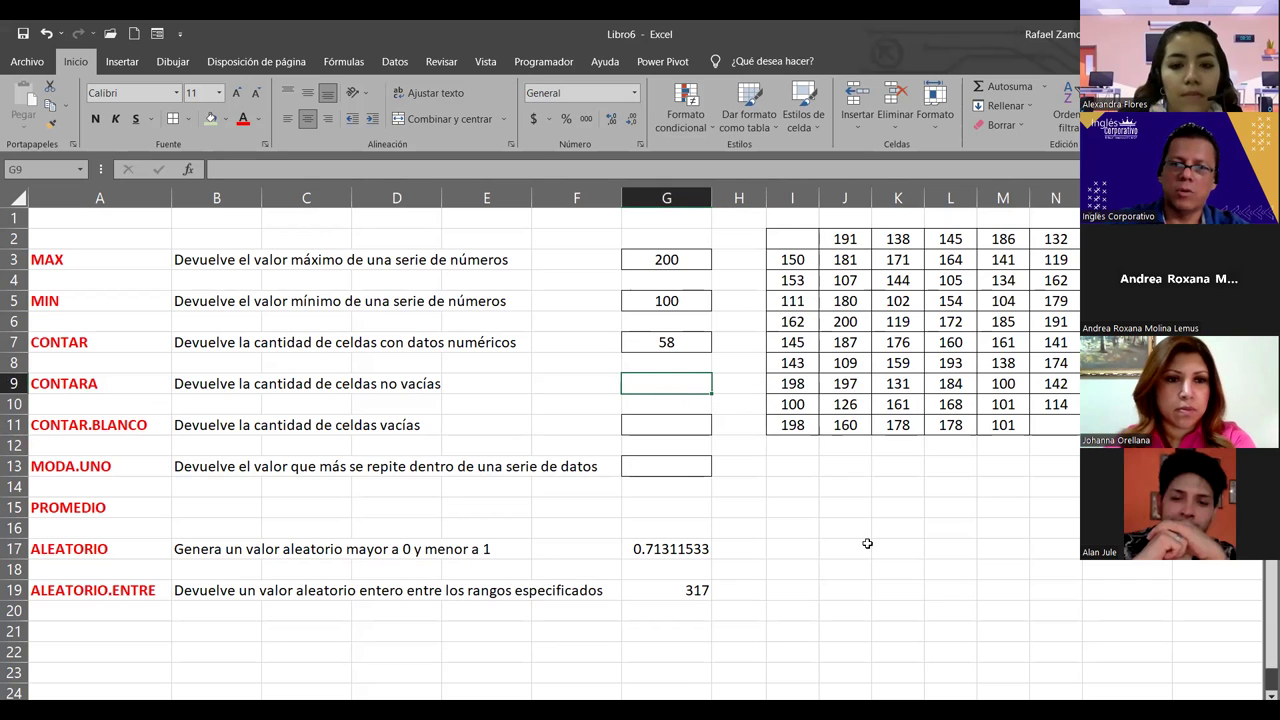
pyautogui.write('=')
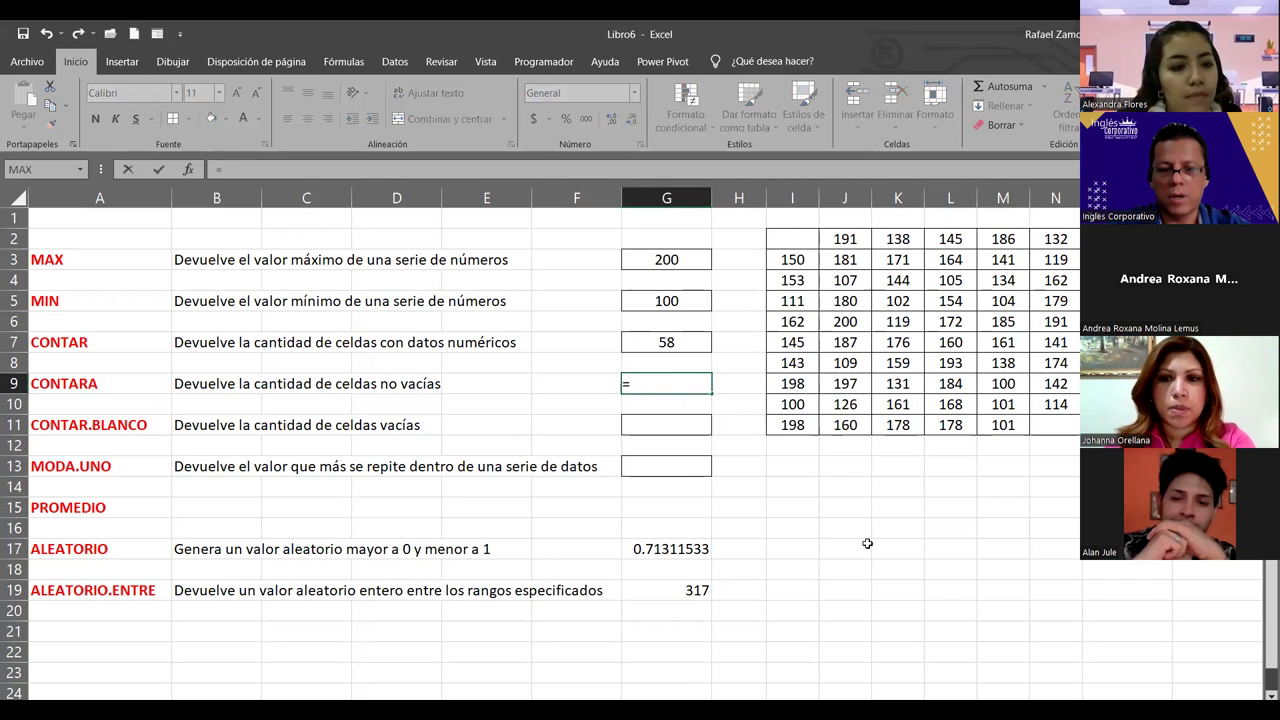
pyautogui.write('contar')
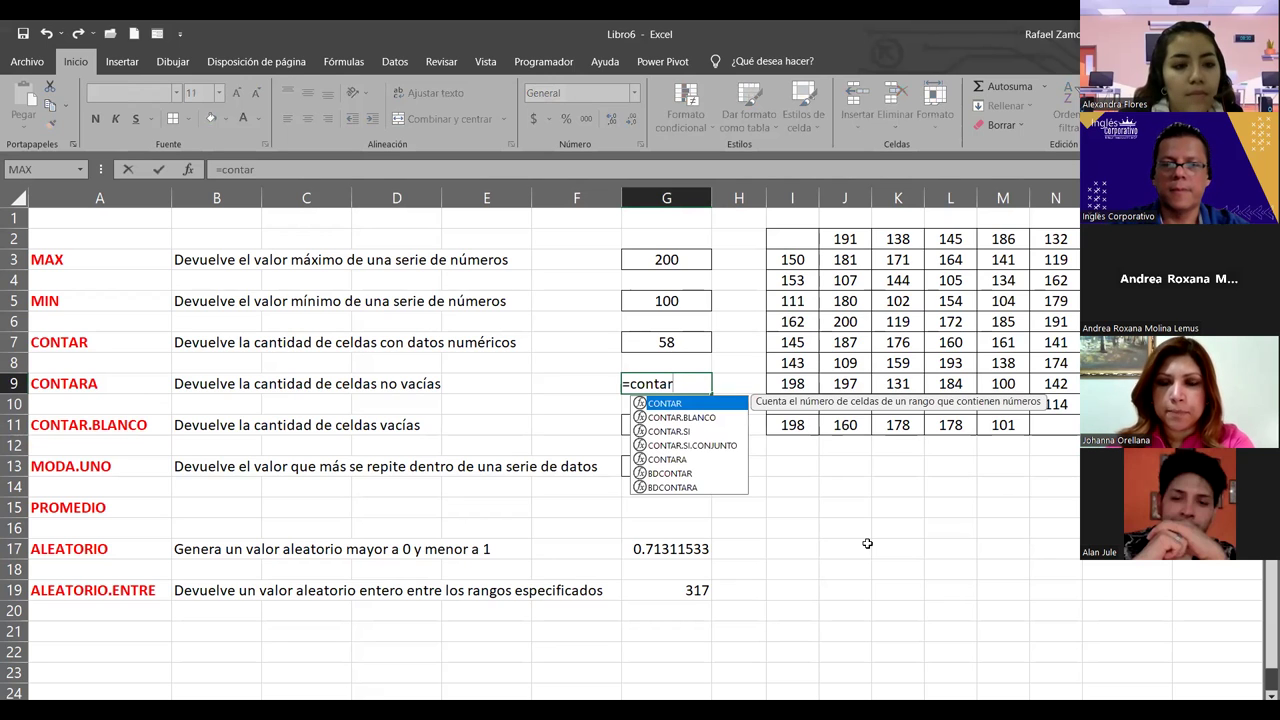
pyautogui.press('Down')
pyautogui.press('Down')
pyautogui.press('Down')
pyautogui.press('Down')
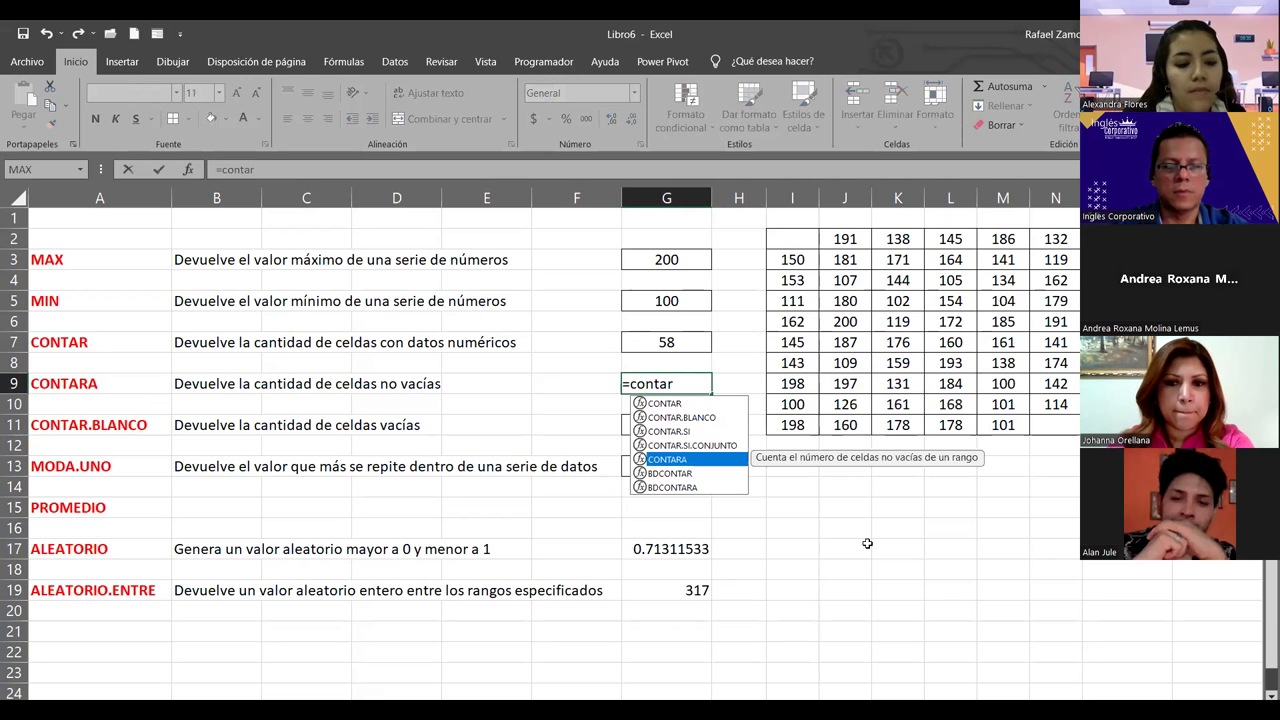
pyautogui.press('Tab')
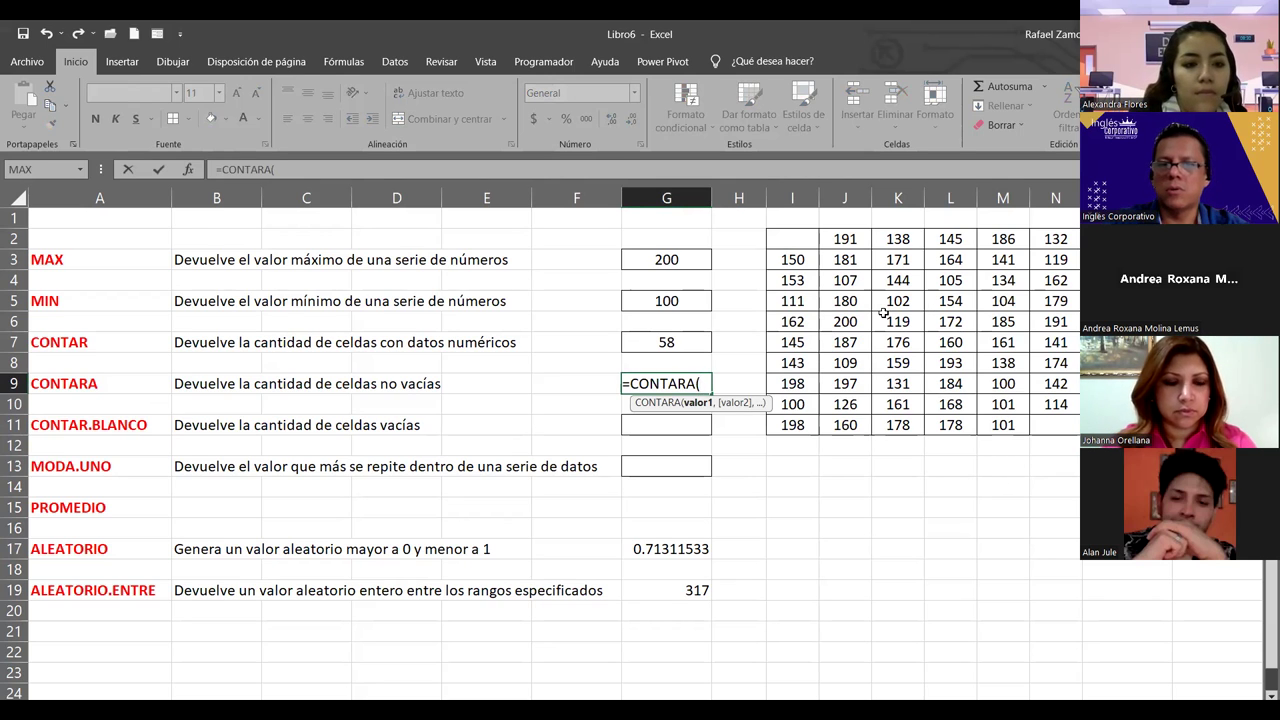
pyautogui.click(806, 238)
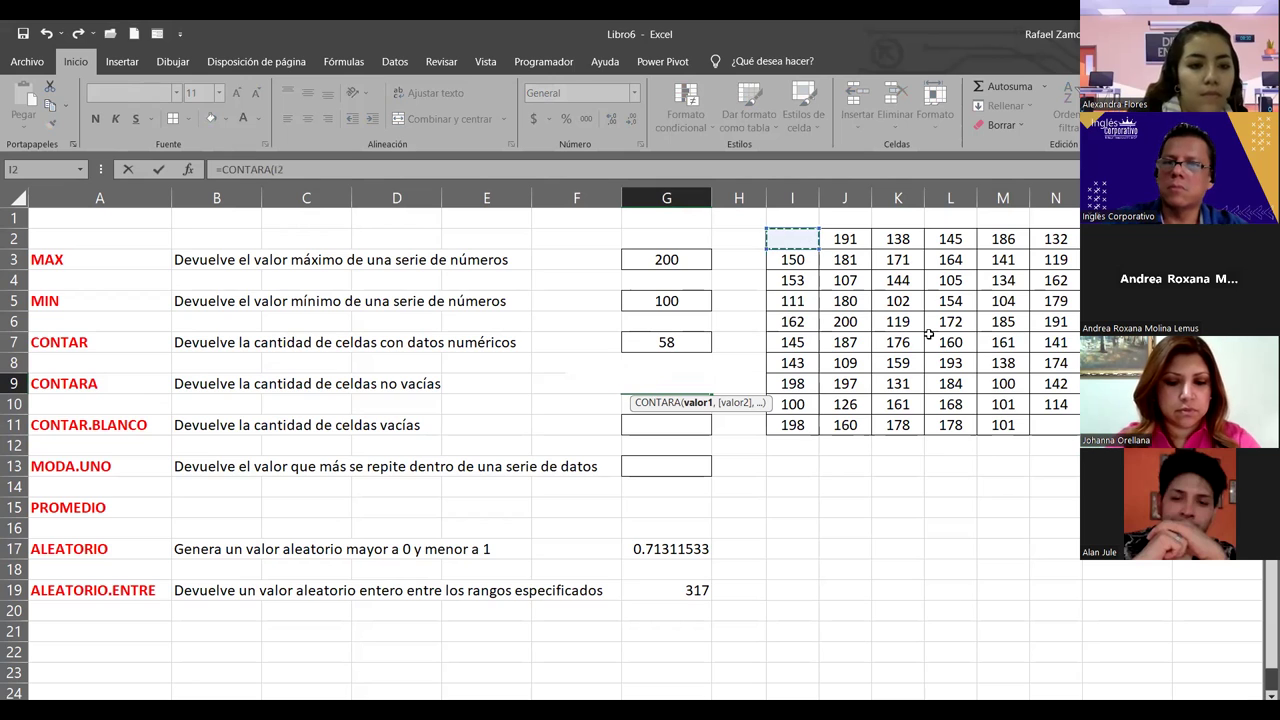
pyautogui.keyDown('shift'); pyautogui.click(1047, 416); pyautogui.keyUp('shift')
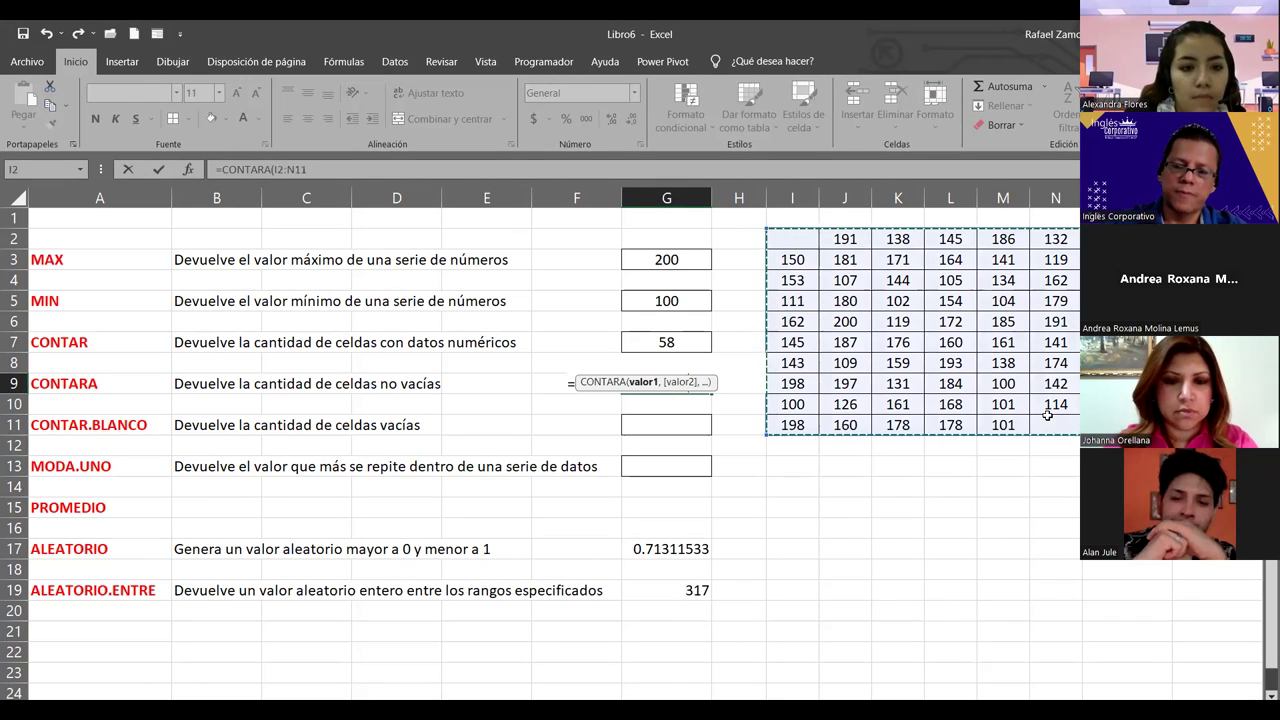
pyautogui.write(')')
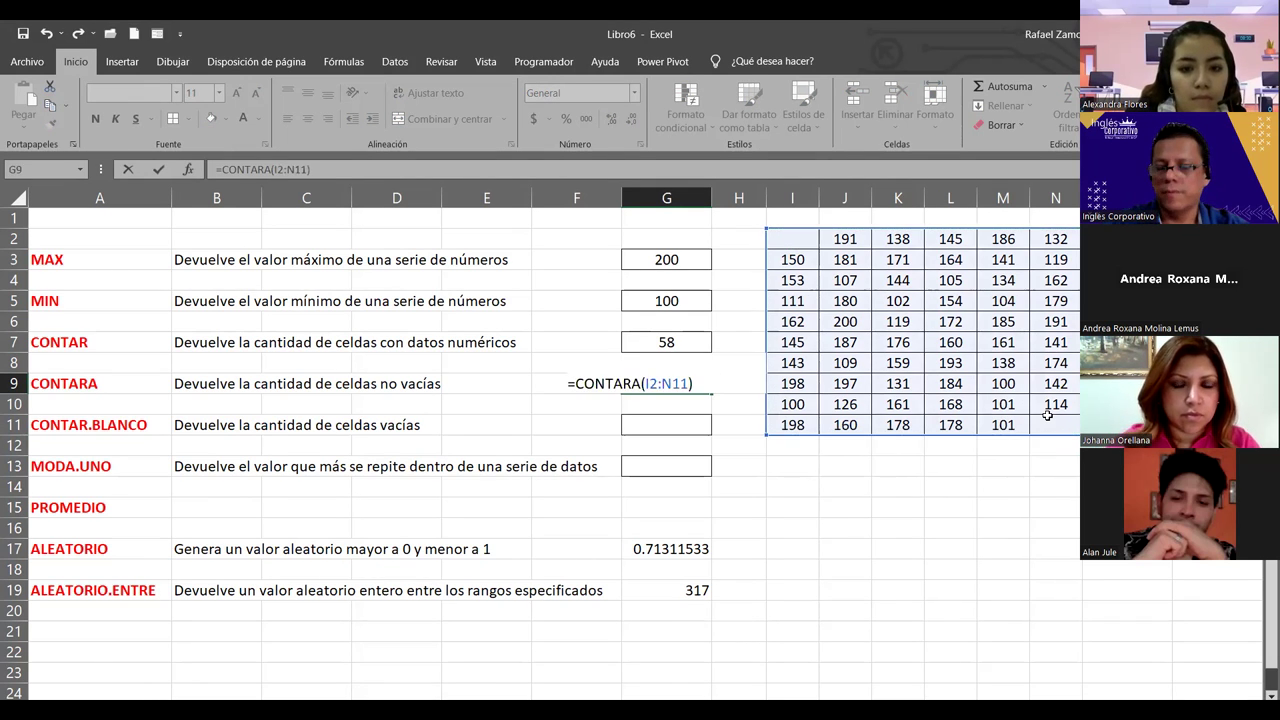
pyautogui.press('Return')
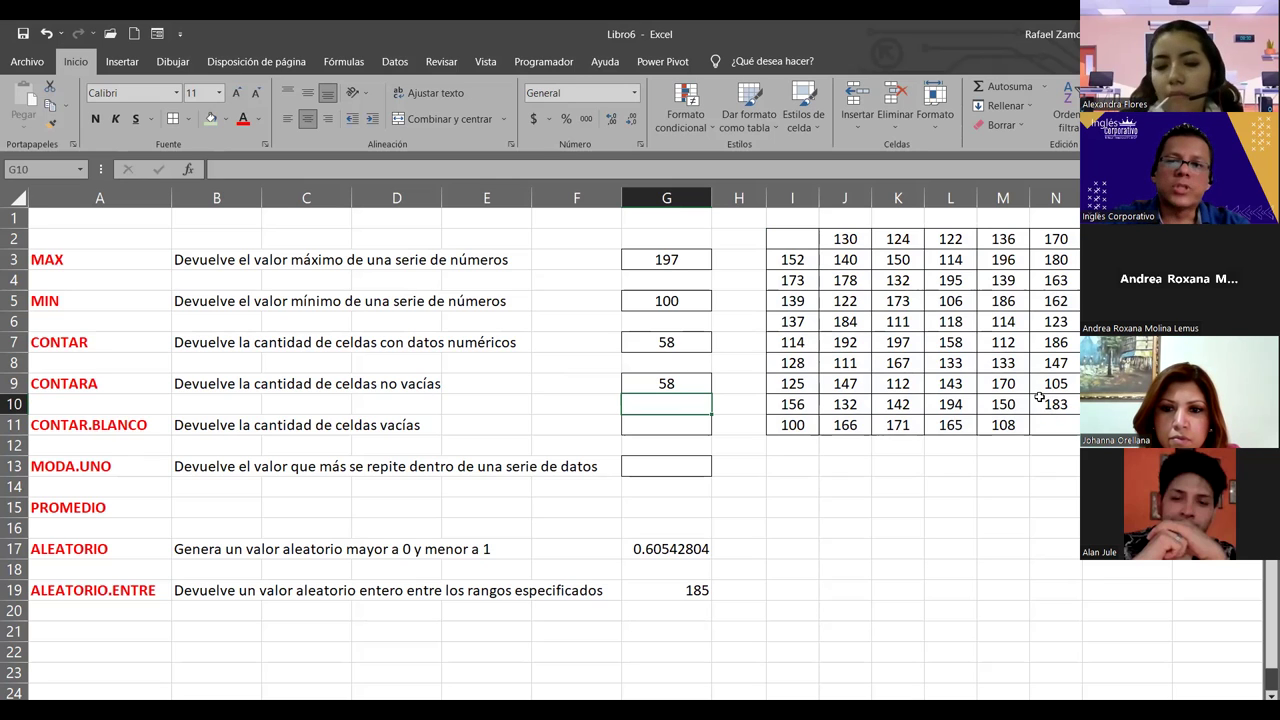
# Replace the numbers in cells N2, J6 and L8 with the texts AA, BB and CC
pyautogui.click(1055, 239)
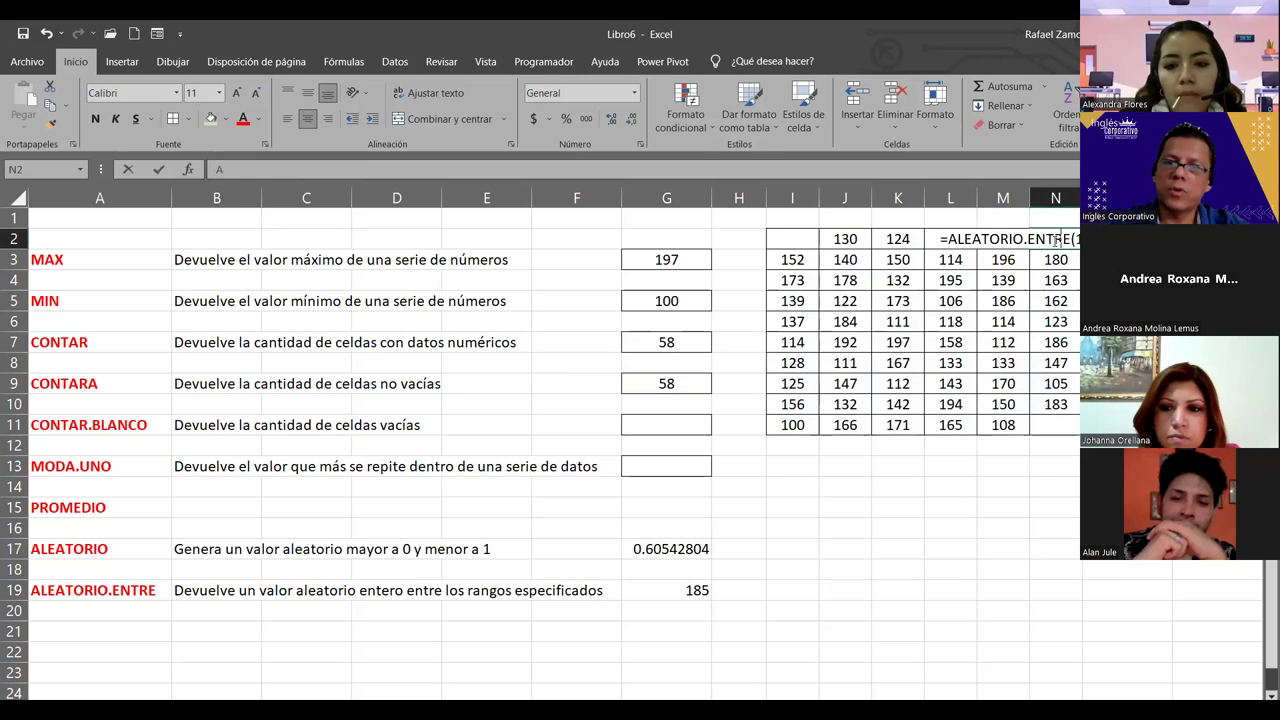
pyautogui.write('AA')
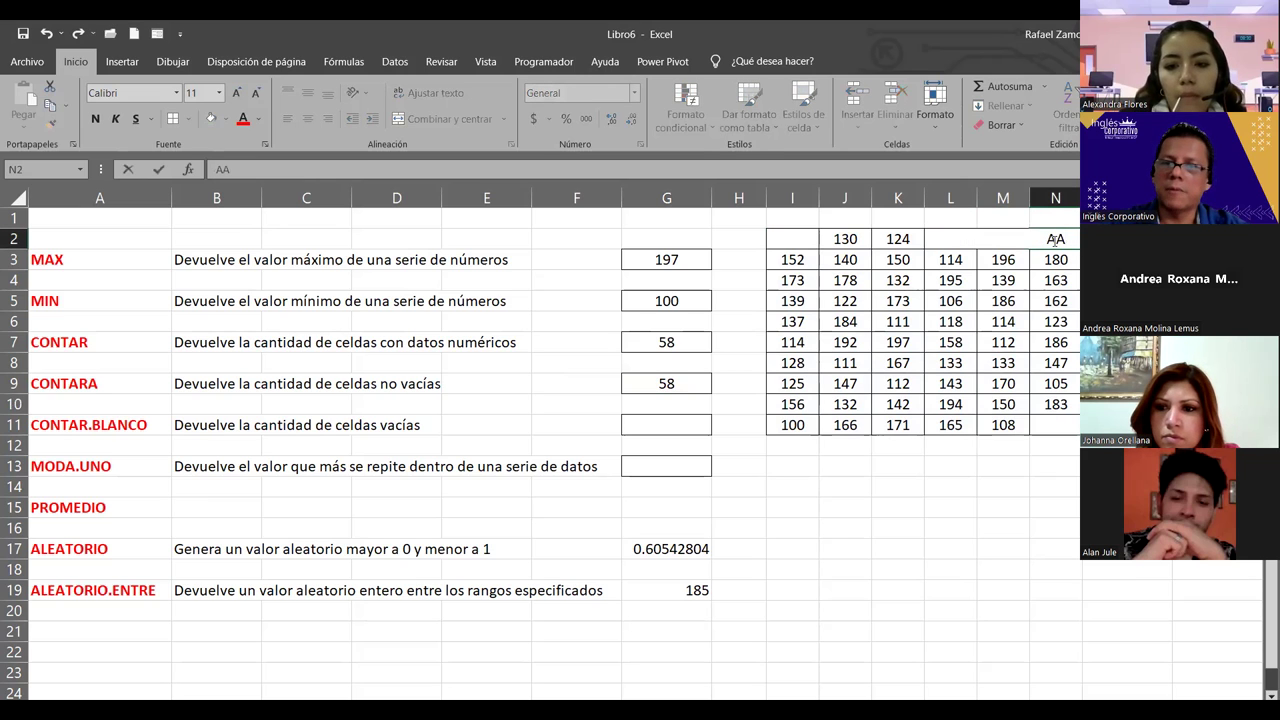
pyautogui.click(788, 345)
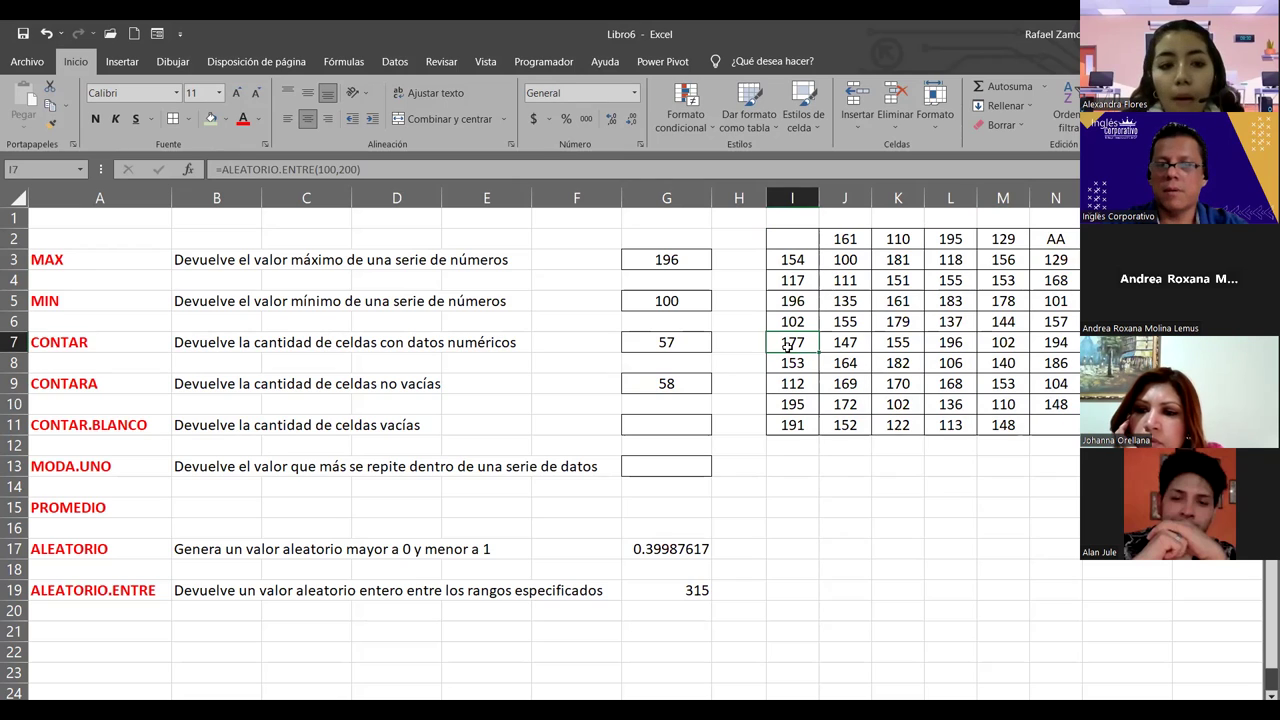
pyautogui.click(1062, 237)
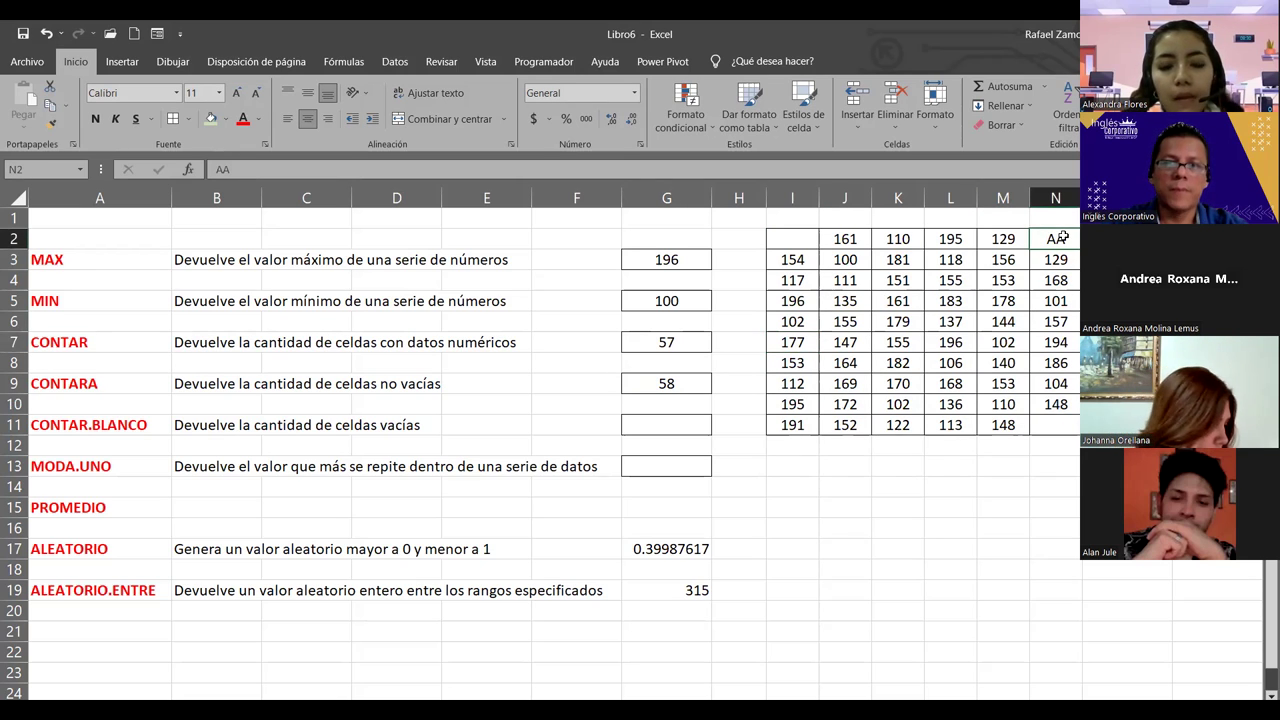
pyautogui.click(847, 327)
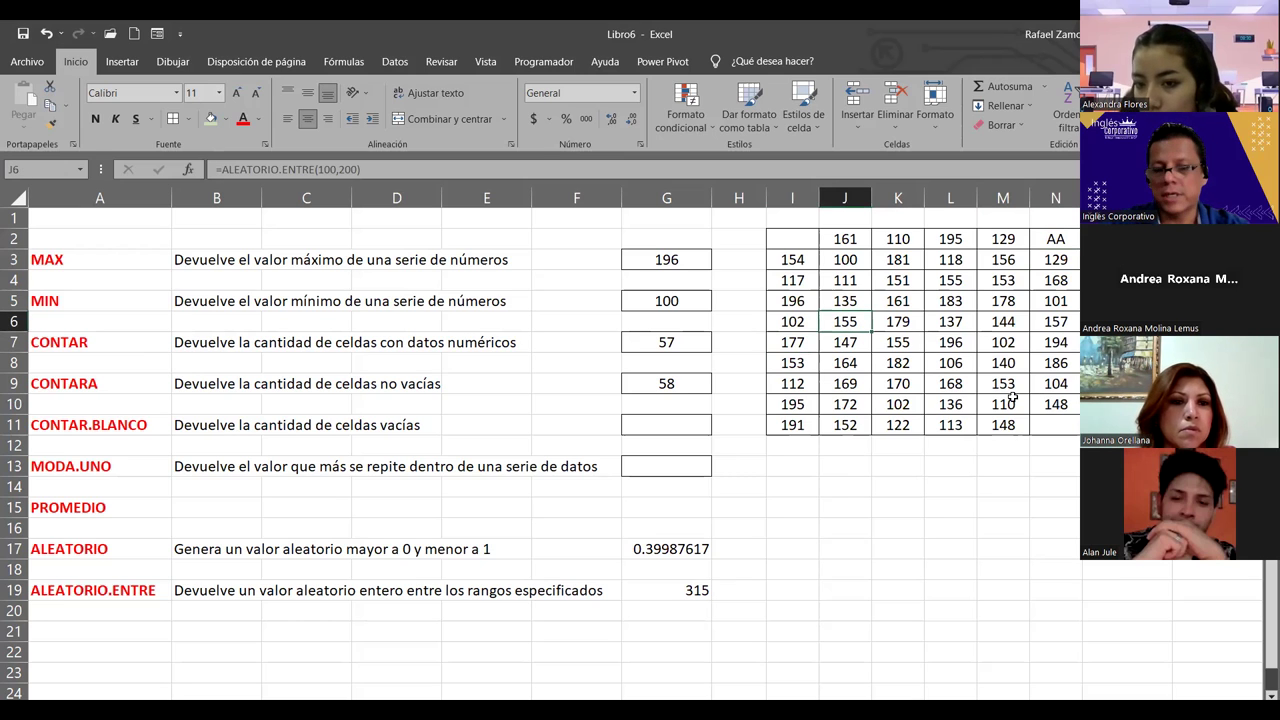
pyautogui.write('BB')
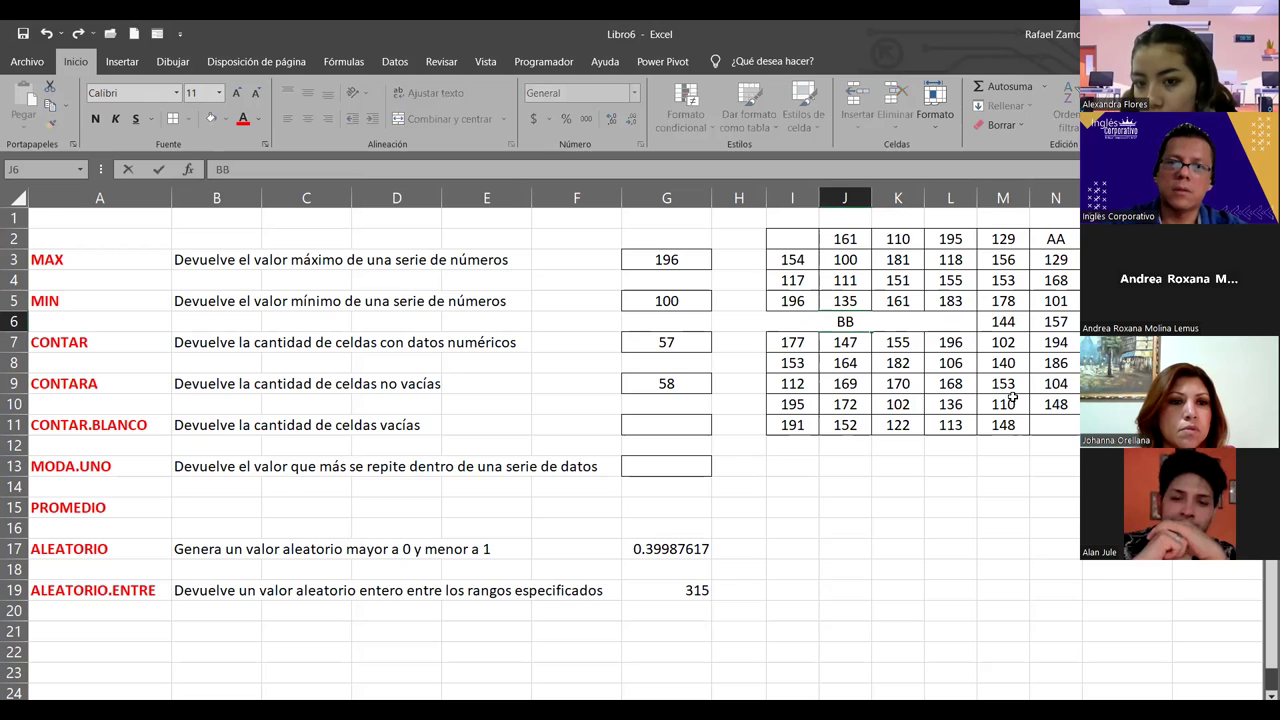
pyautogui.click(960, 369)
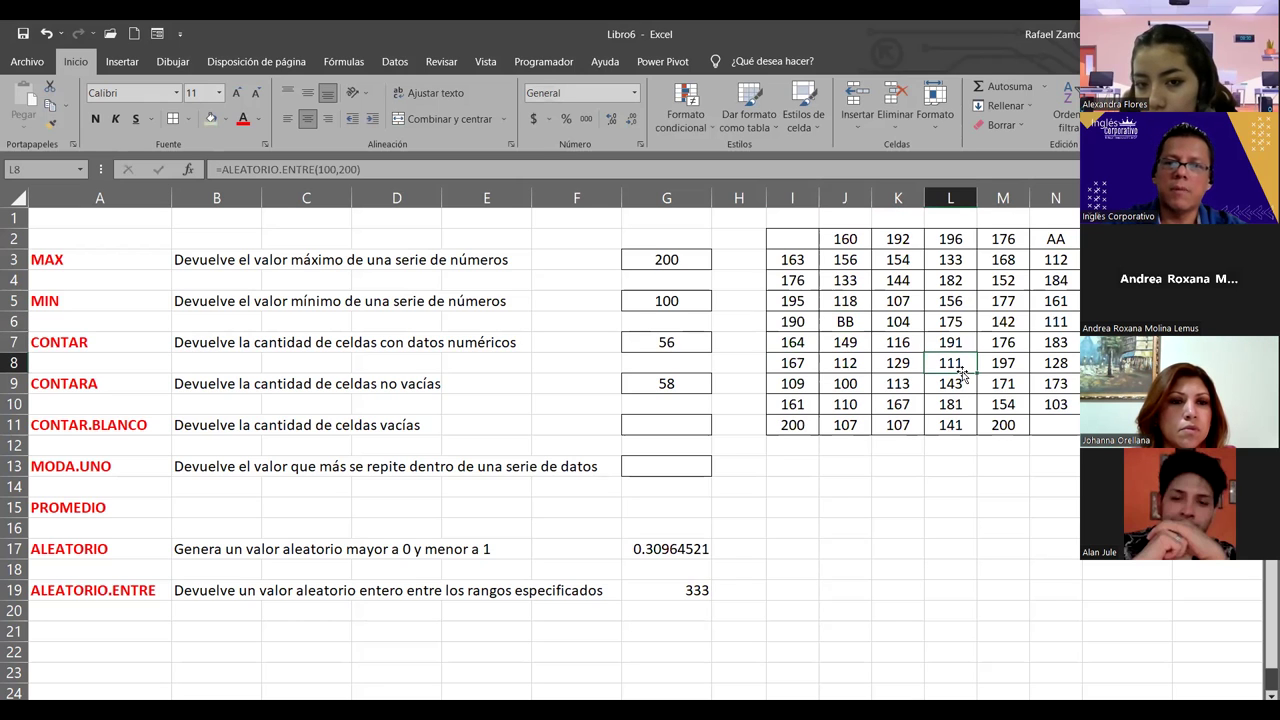
pyautogui.write('CC')
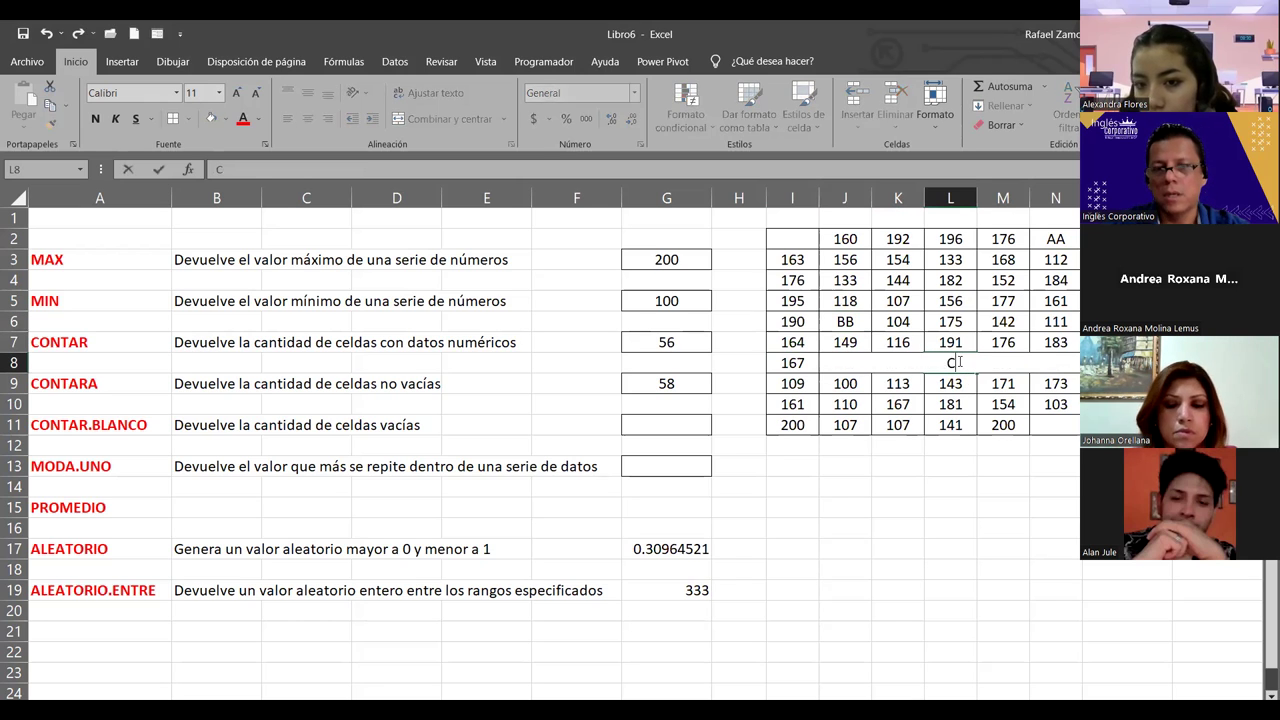
pyautogui.click(918, 302)
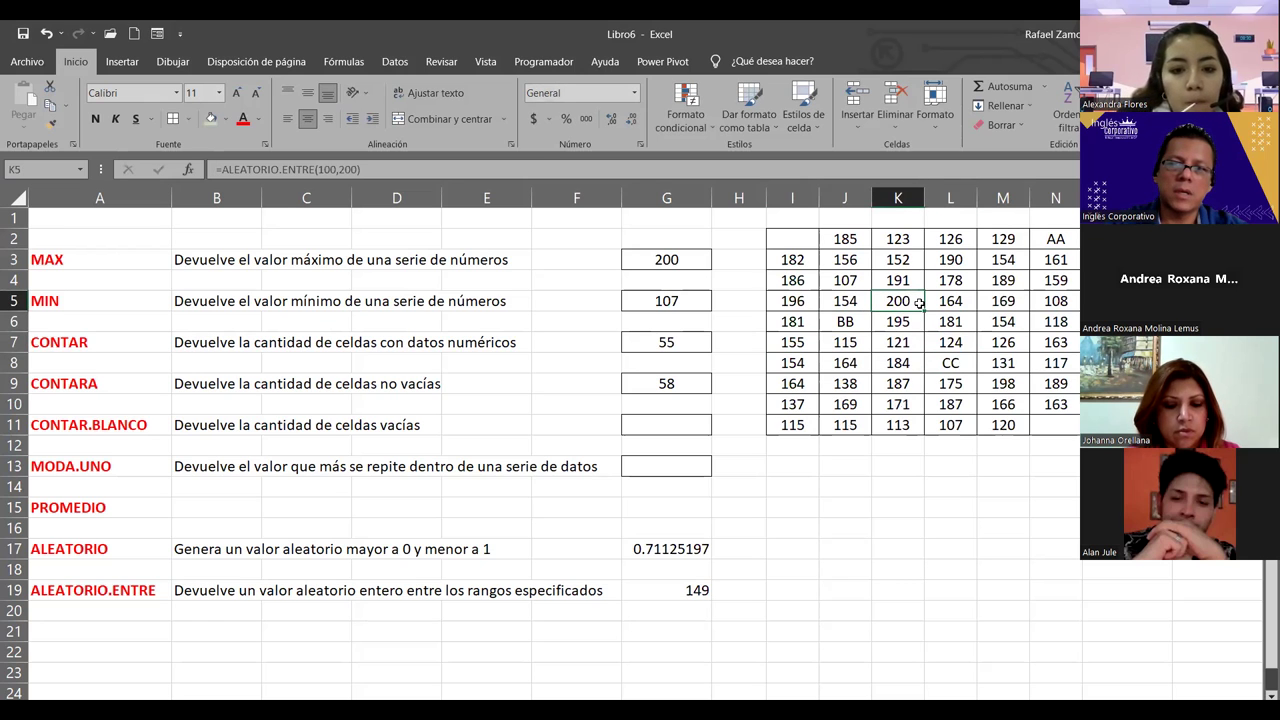
pyautogui.click(698, 382)
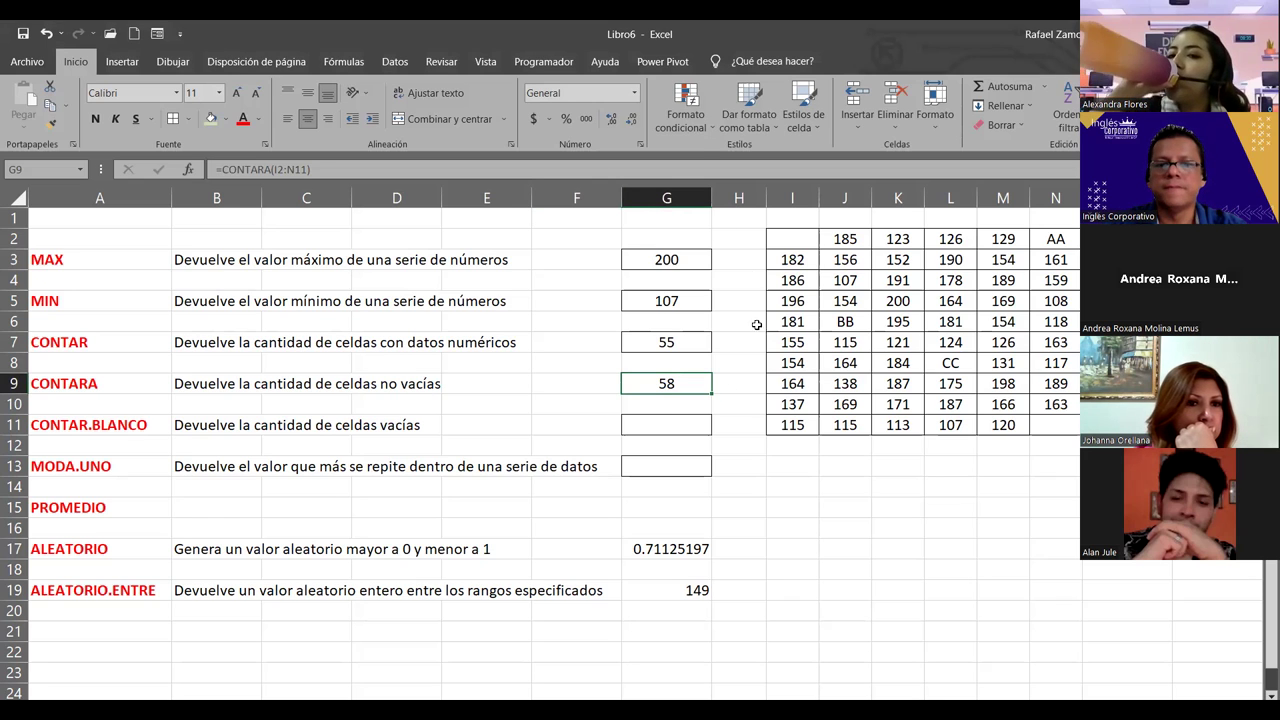
# Enter =CONTAR.BLANCO(I2:N11) in G11 to count the empty cells of the number range
pyautogui.click(668, 428)
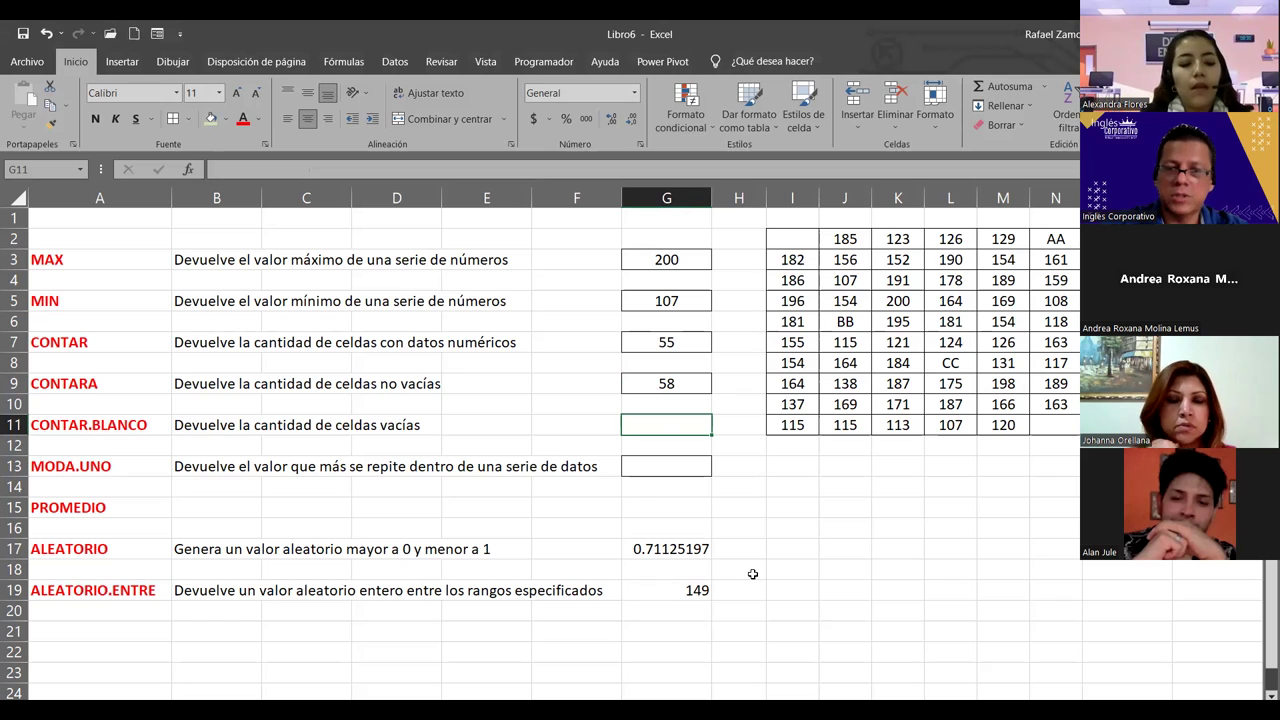
pyautogui.write('=')
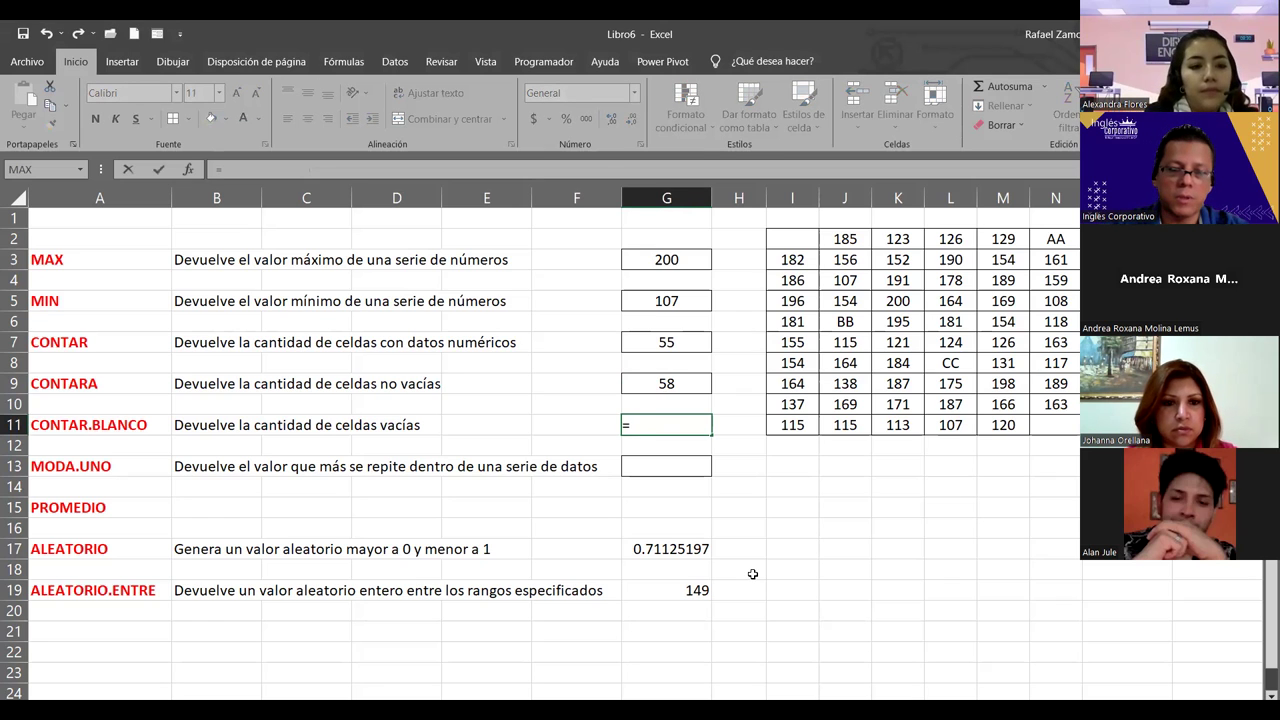
pyautogui.write('CONTAR')
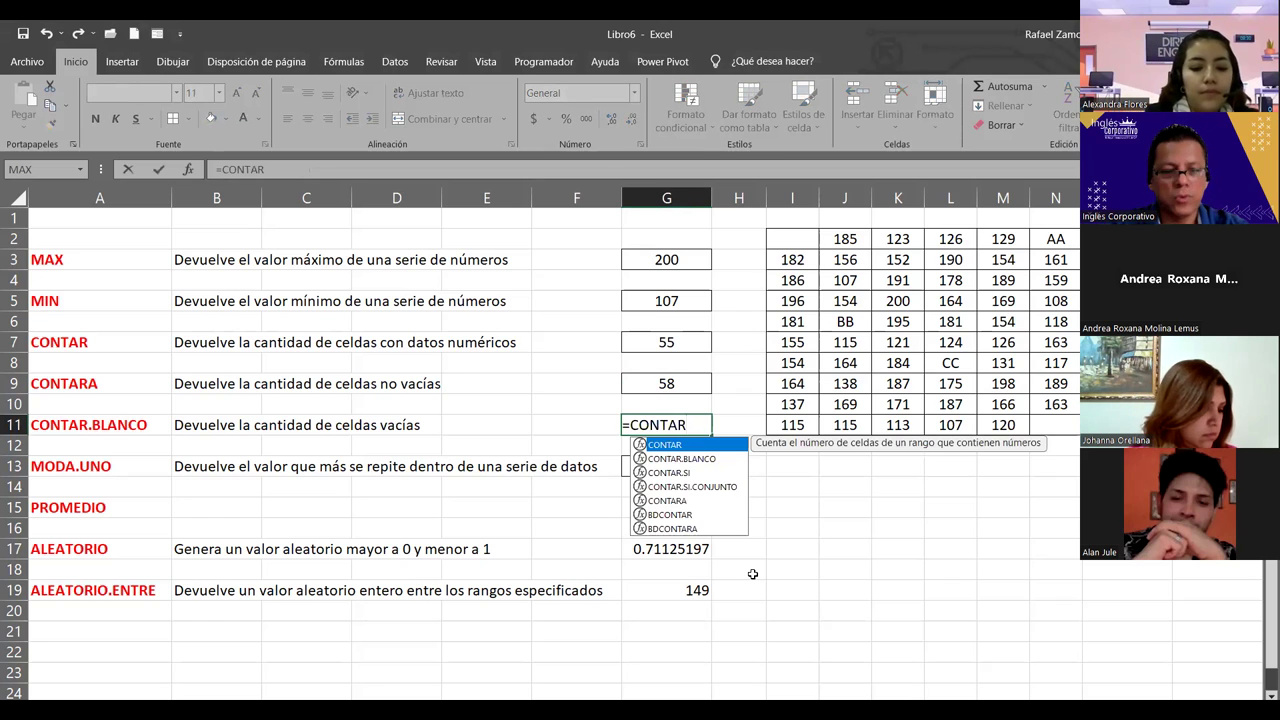
pyautogui.press('Down')
pyautogui.press('Tab')
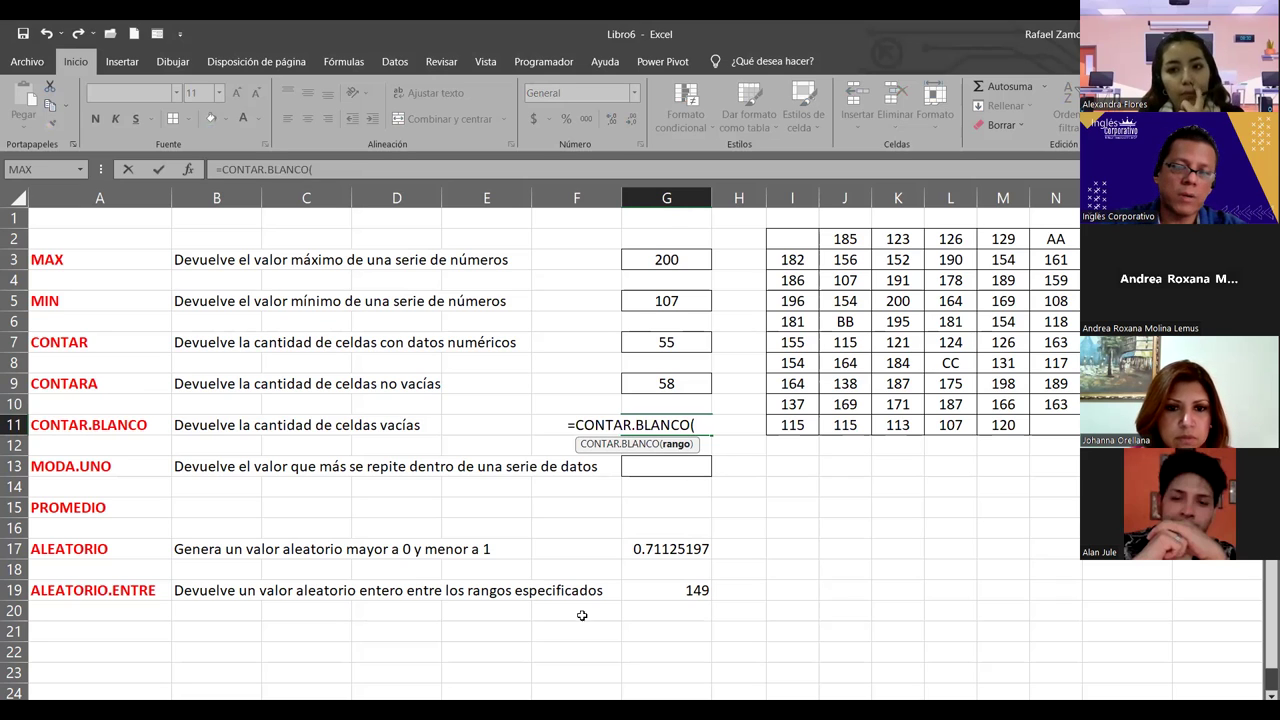
pyautogui.click(784, 234)
pyautogui.keyDown('shift'); pyautogui.click(1049, 421); pyautogui.keyUp('shift')
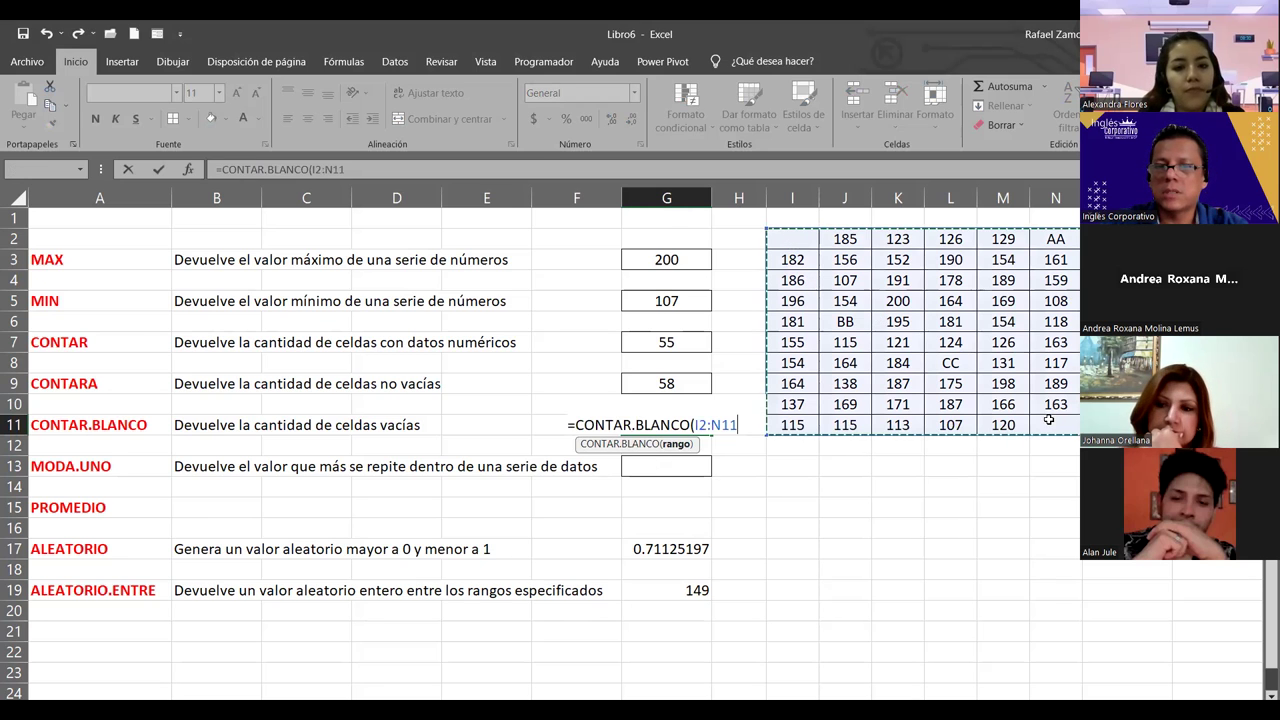
pyautogui.write(')')
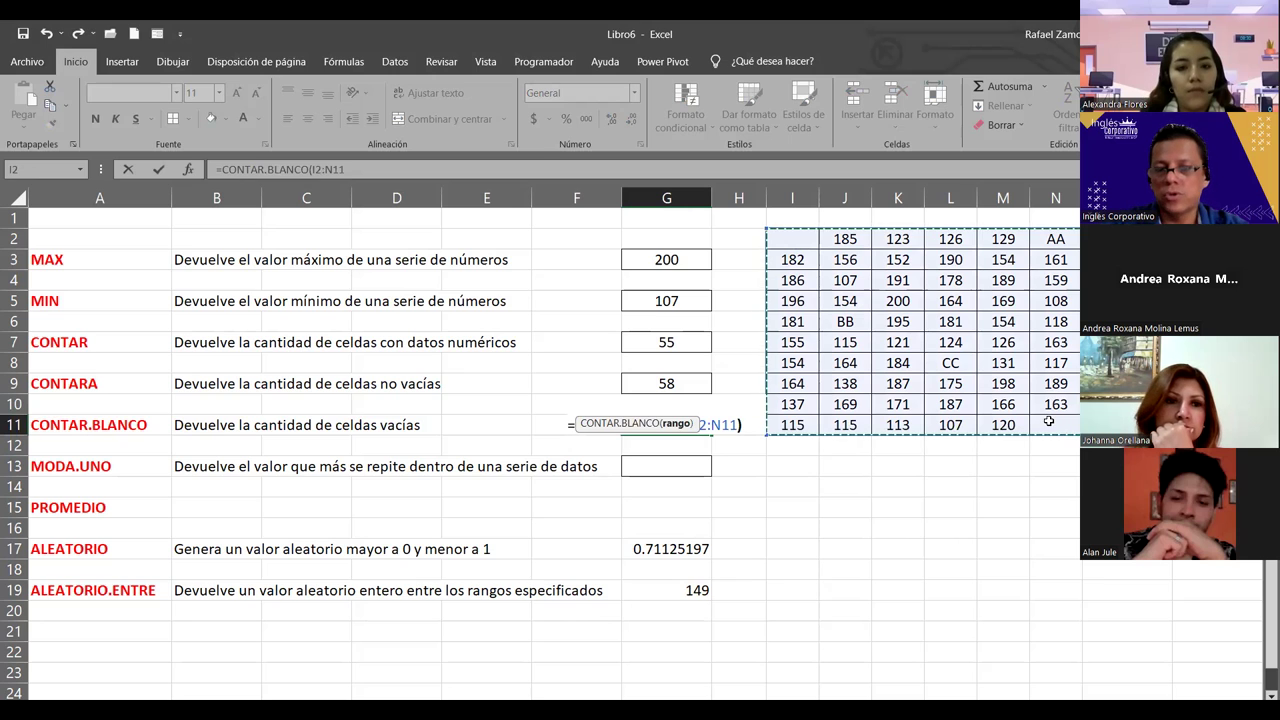
pyautogui.press('Return')
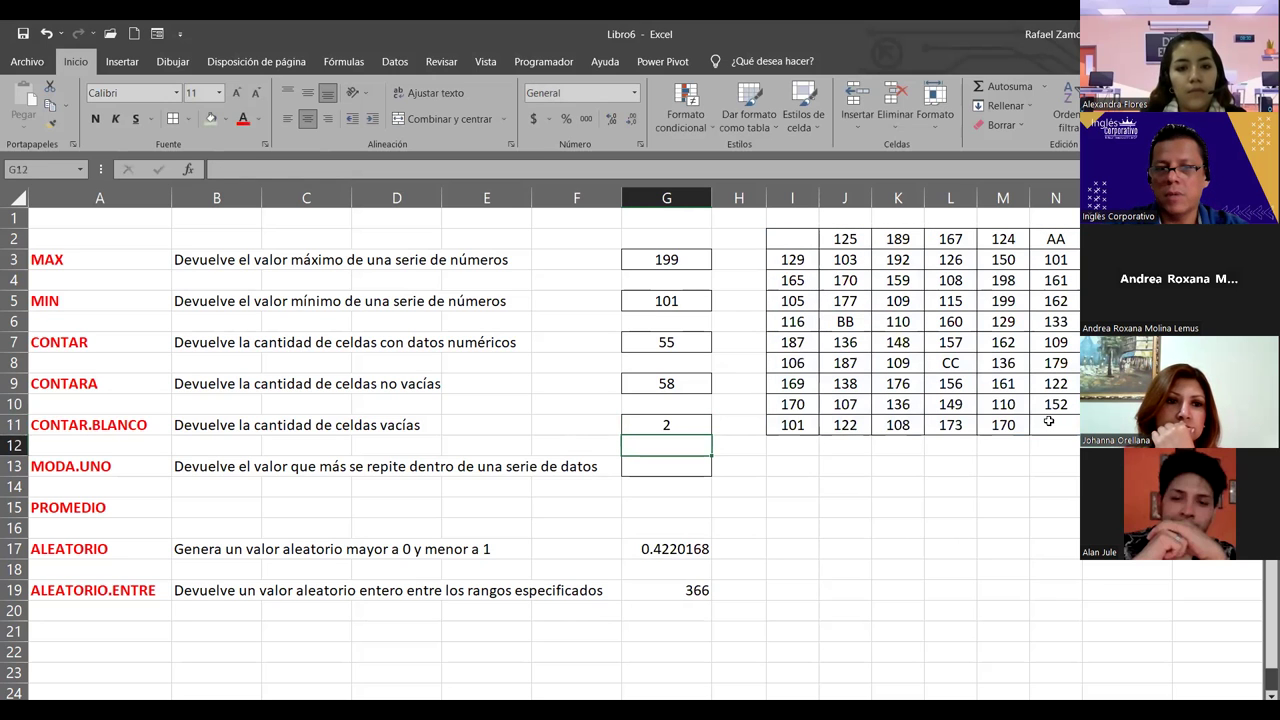
# Replace the formula in I9 with a single space so the cell only looks empty
pyautogui.click(941, 429)
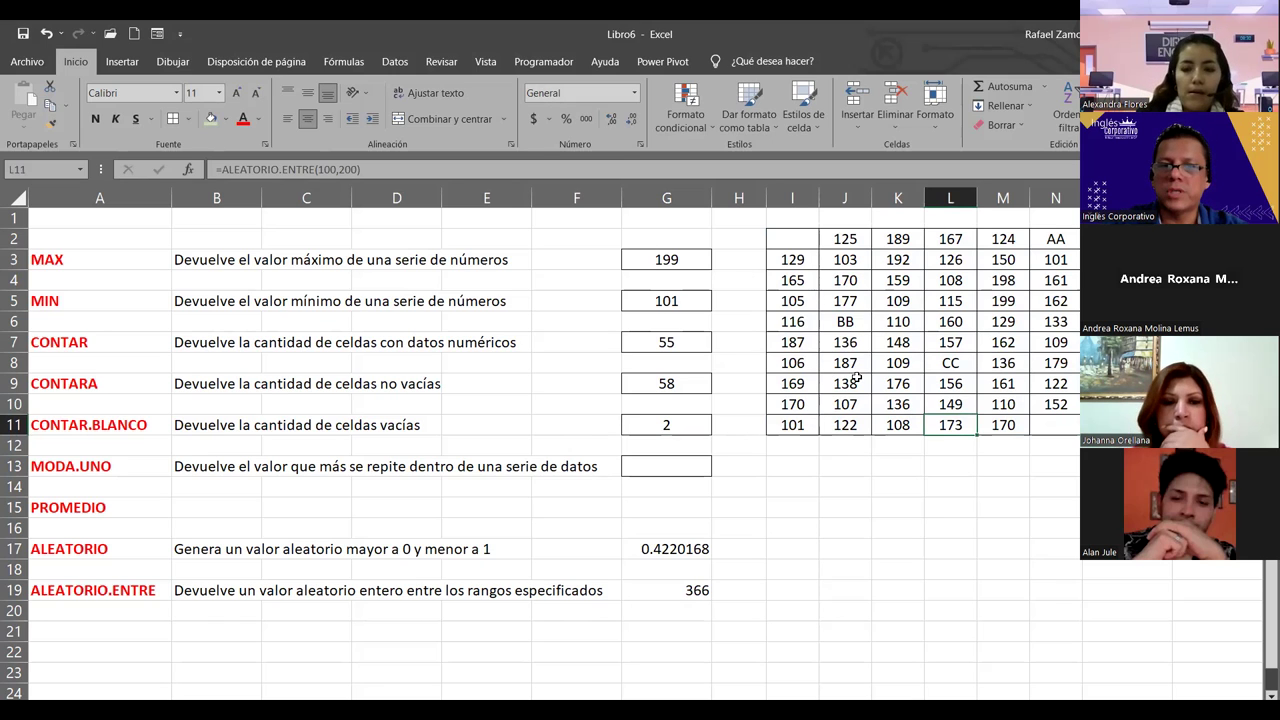
pyautogui.click(800, 383)
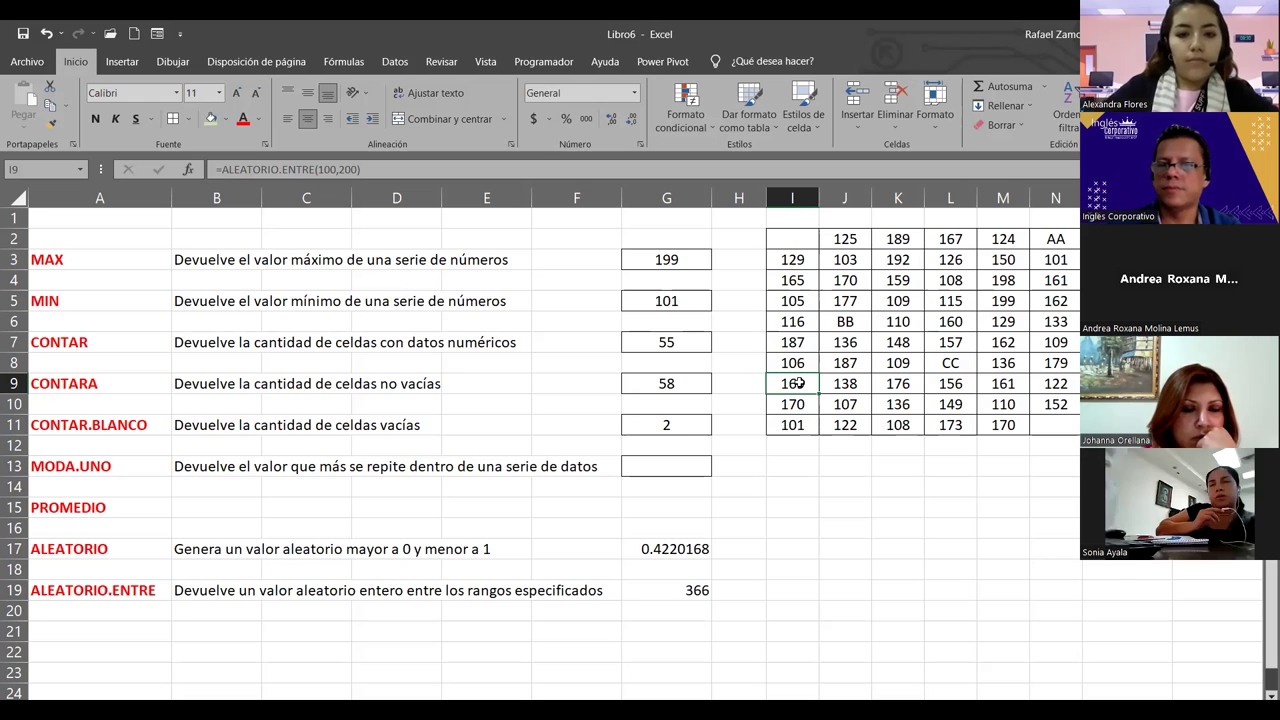
pyautogui.press('BackSpace')
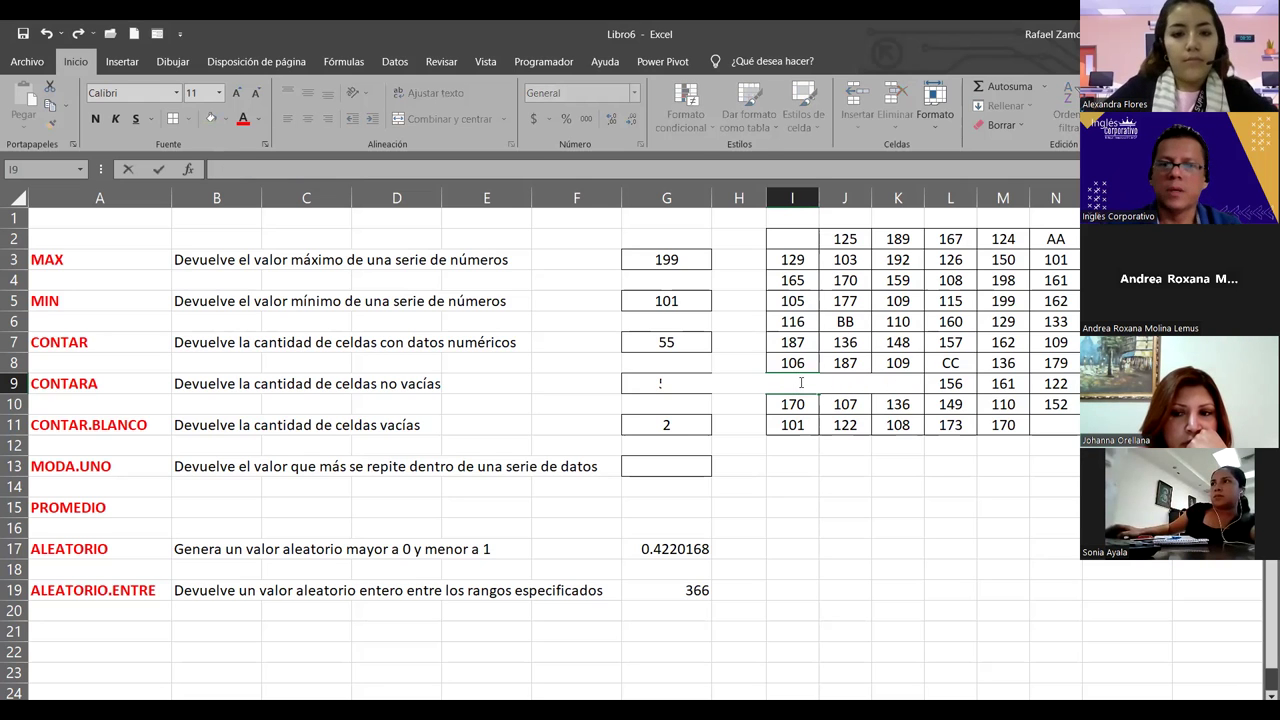
pyautogui.press('Return')
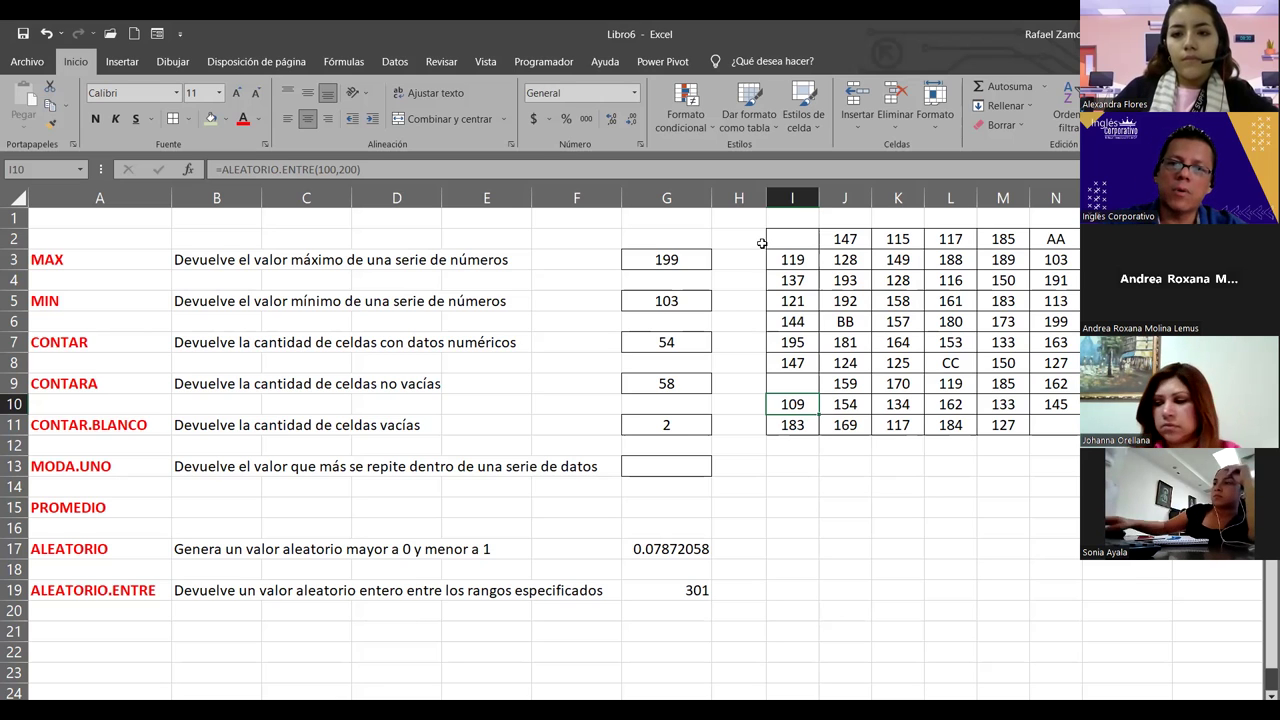
pyautogui.click(811, 243)
pyautogui.click(1048, 444)
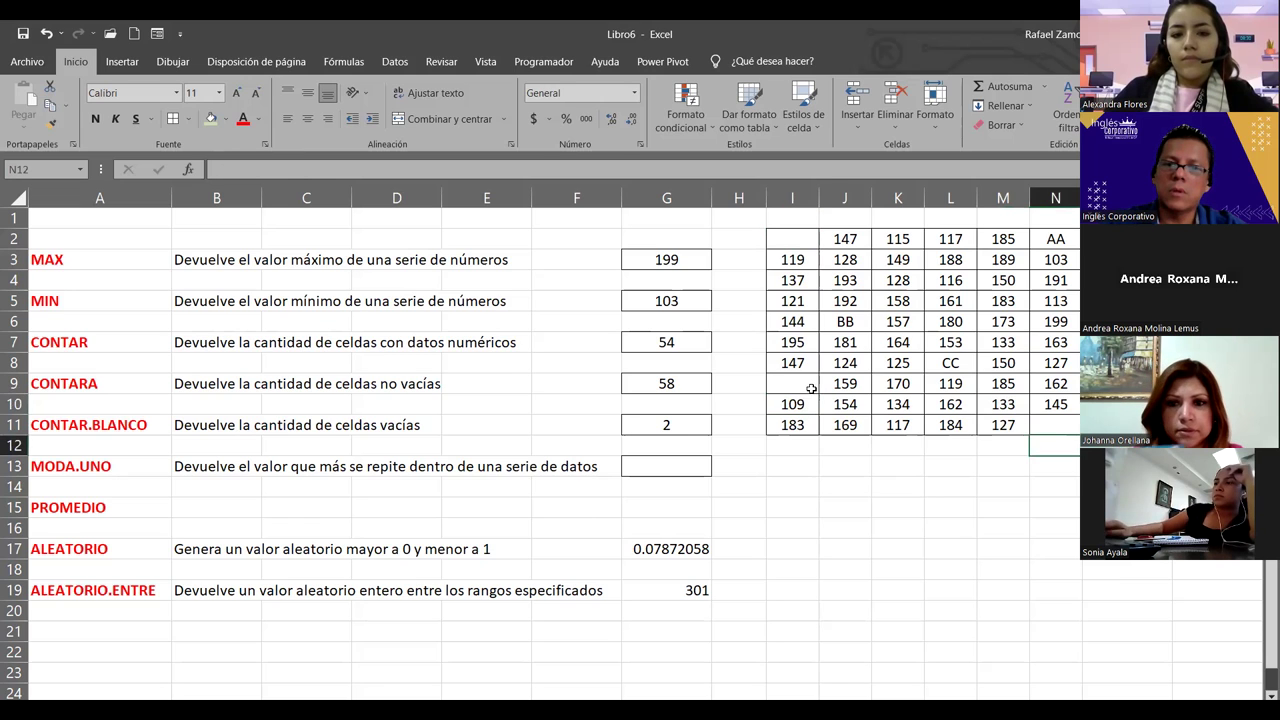
pyautogui.click(742, 383)
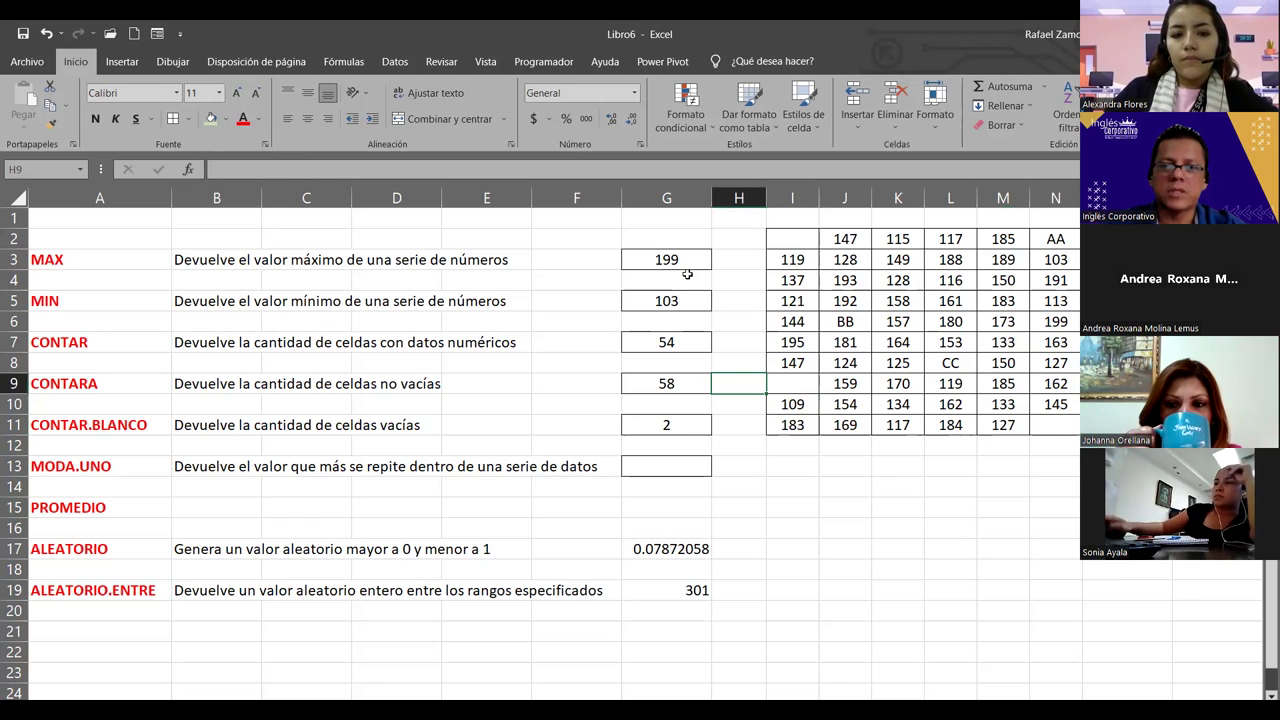
pyautogui.click(822, 492)
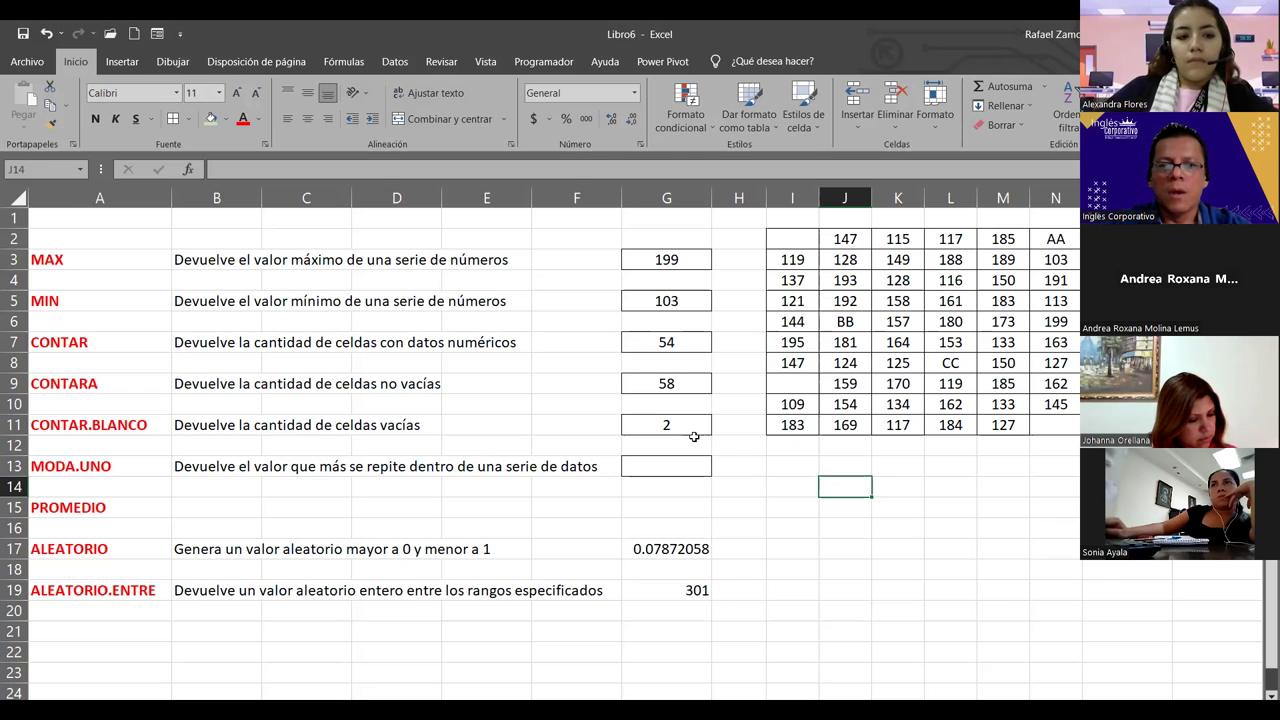
# Clear I9 completely, and put a single space back into it
pyautogui.click(788, 380)
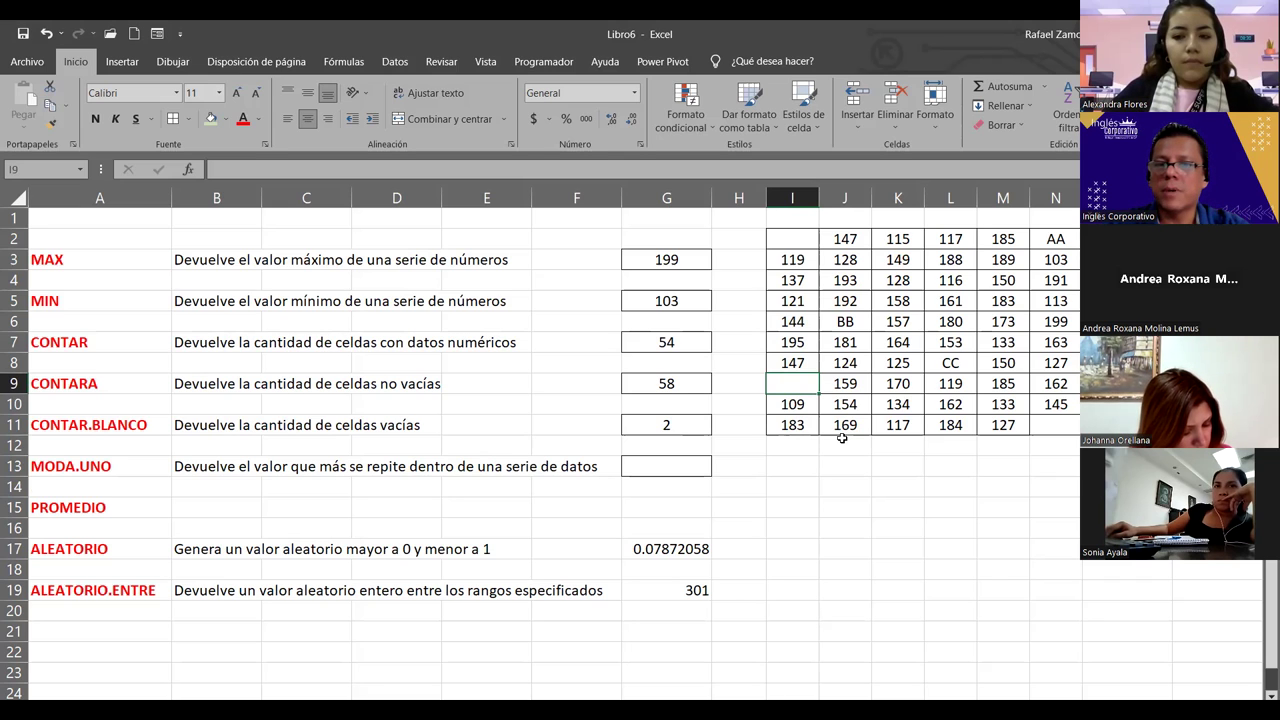
pyautogui.press('Delete')
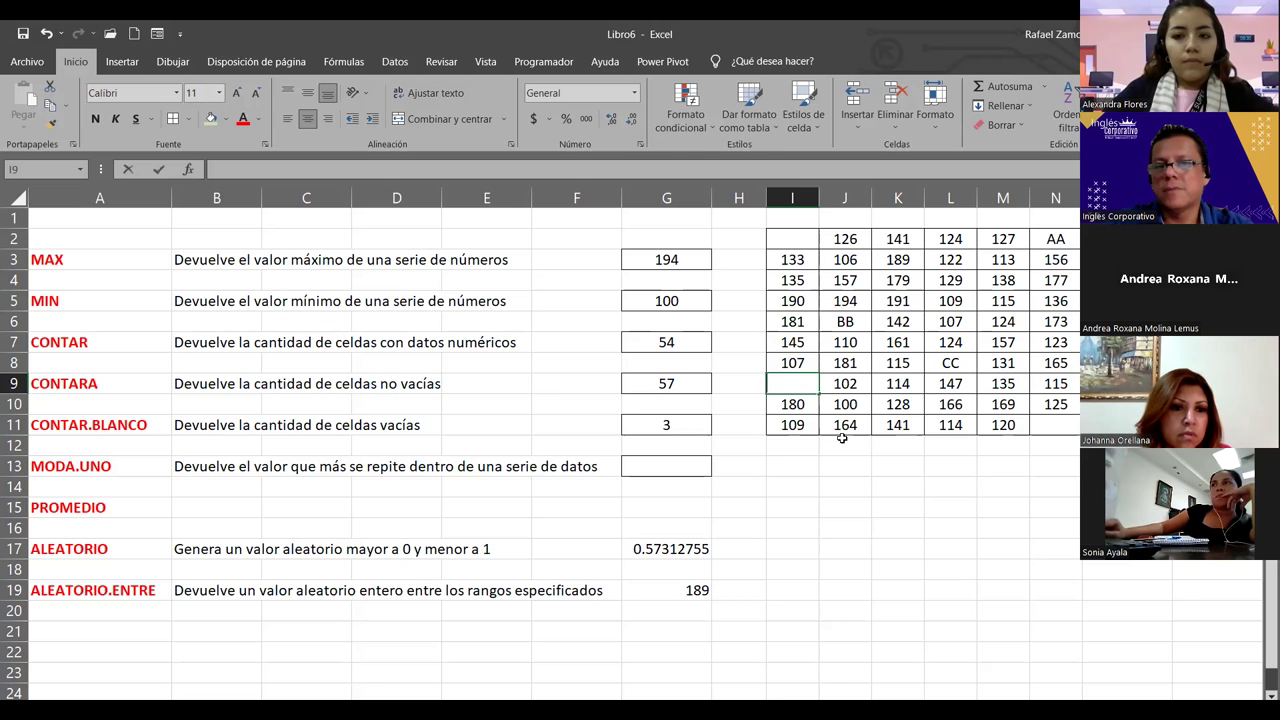
pyautogui.press('F2')
pyautogui.press('Return')
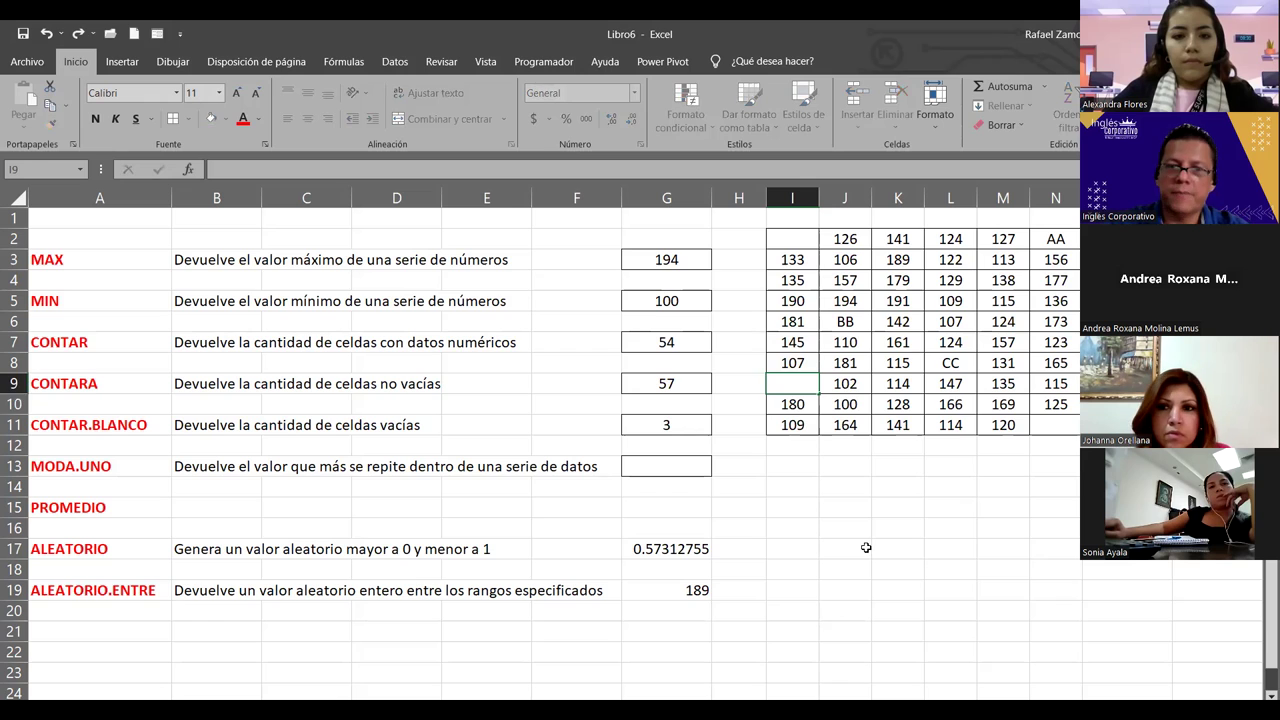
# Inspect the contents of the blank-looking cells I2, N11 and I9 to compare truly empty cells with the one holding a space
pyautogui.click(810, 240)
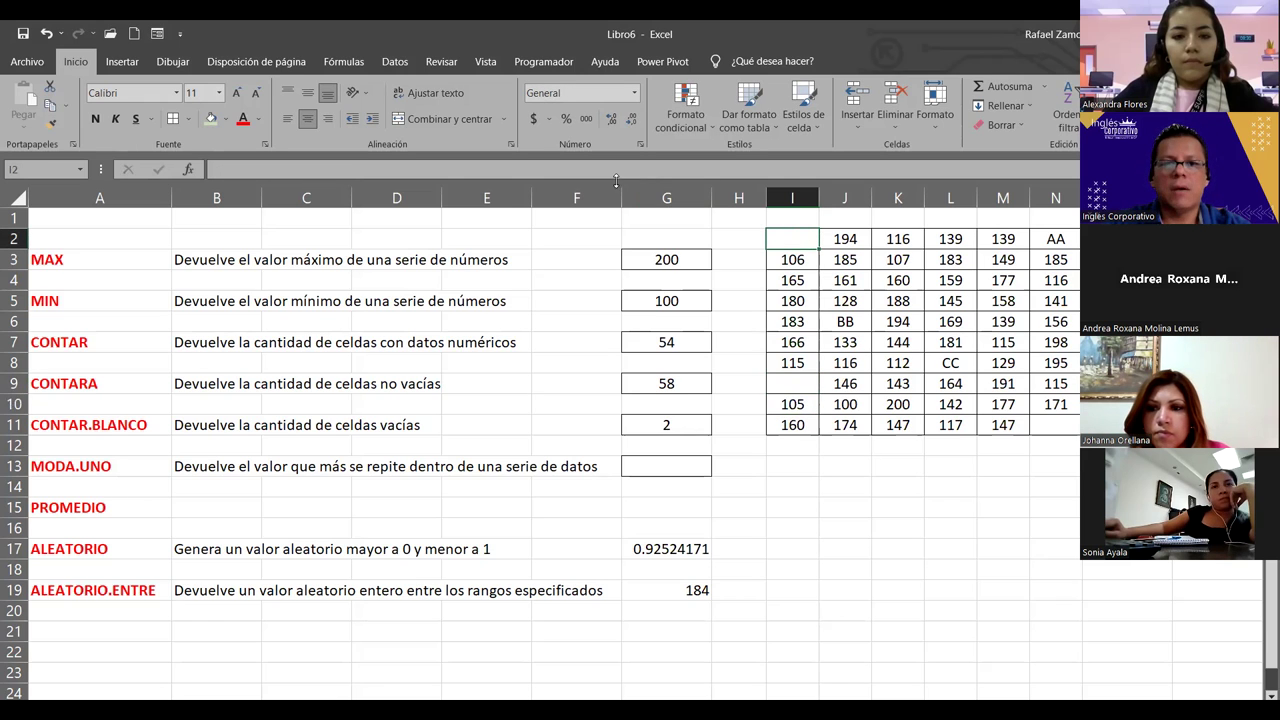
pyautogui.click(496, 167)
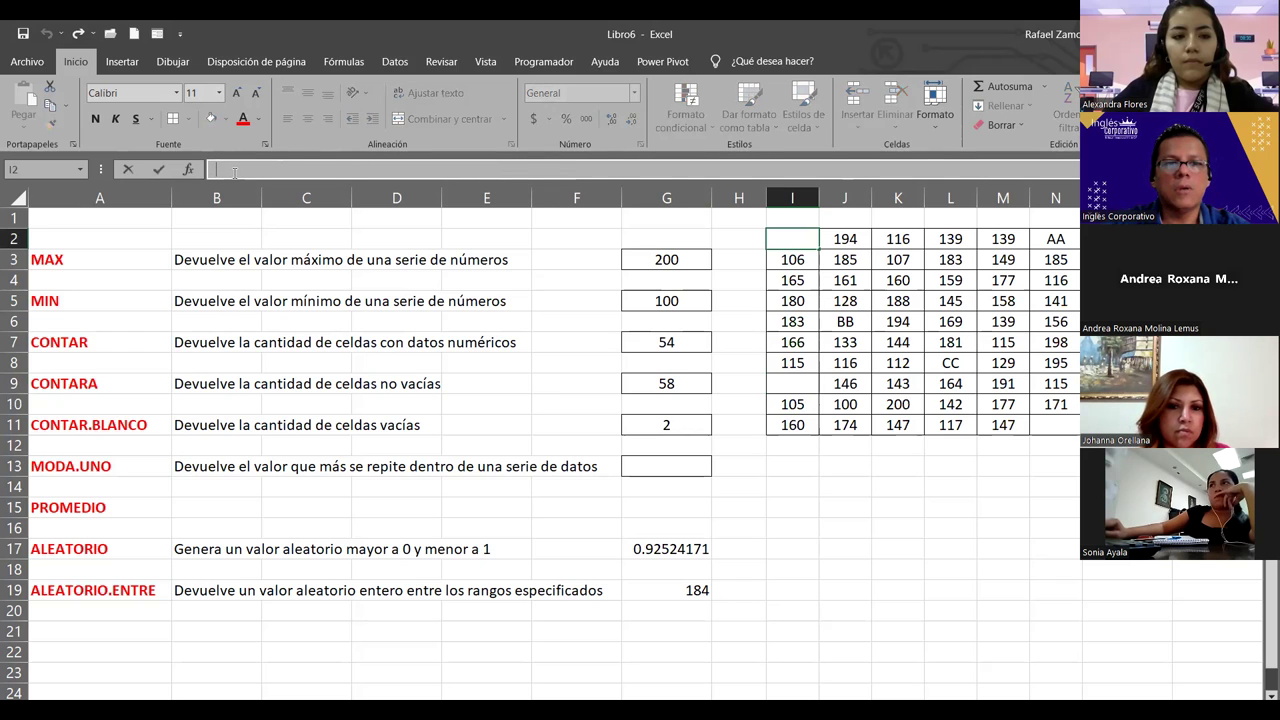
pyautogui.click(1052, 424)
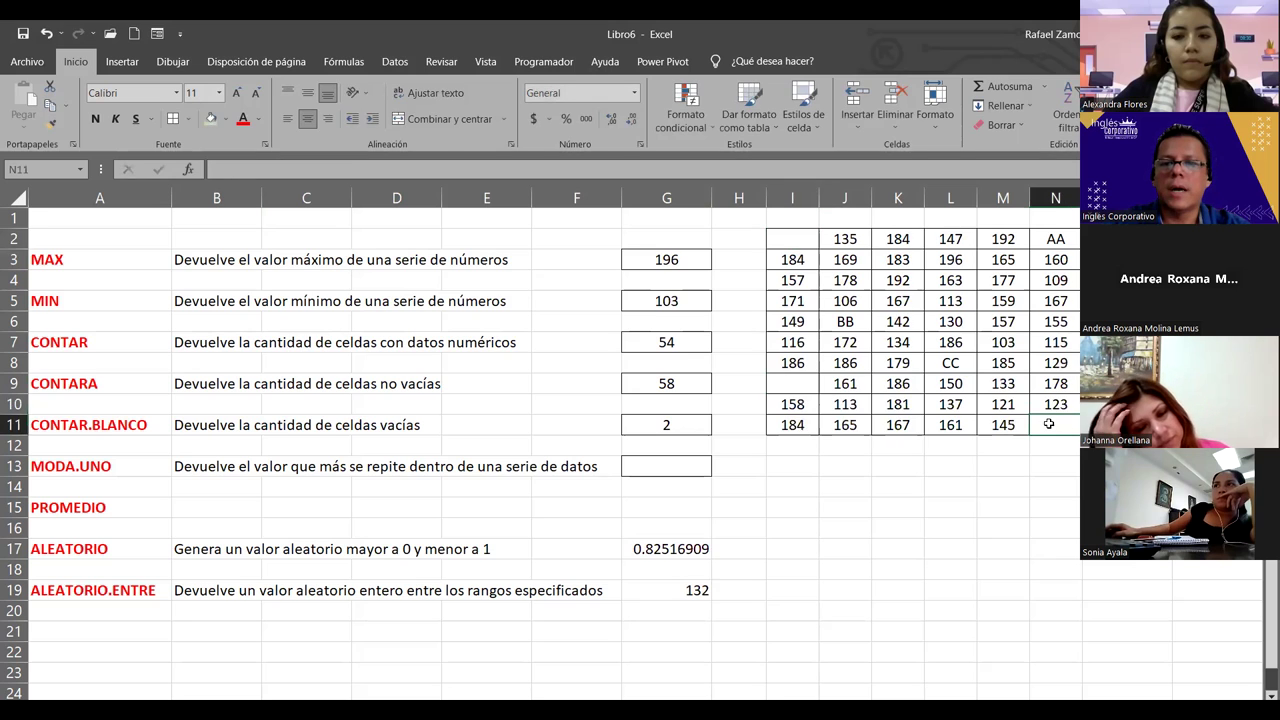
pyautogui.click(449, 166)
pyautogui.click(792, 383)
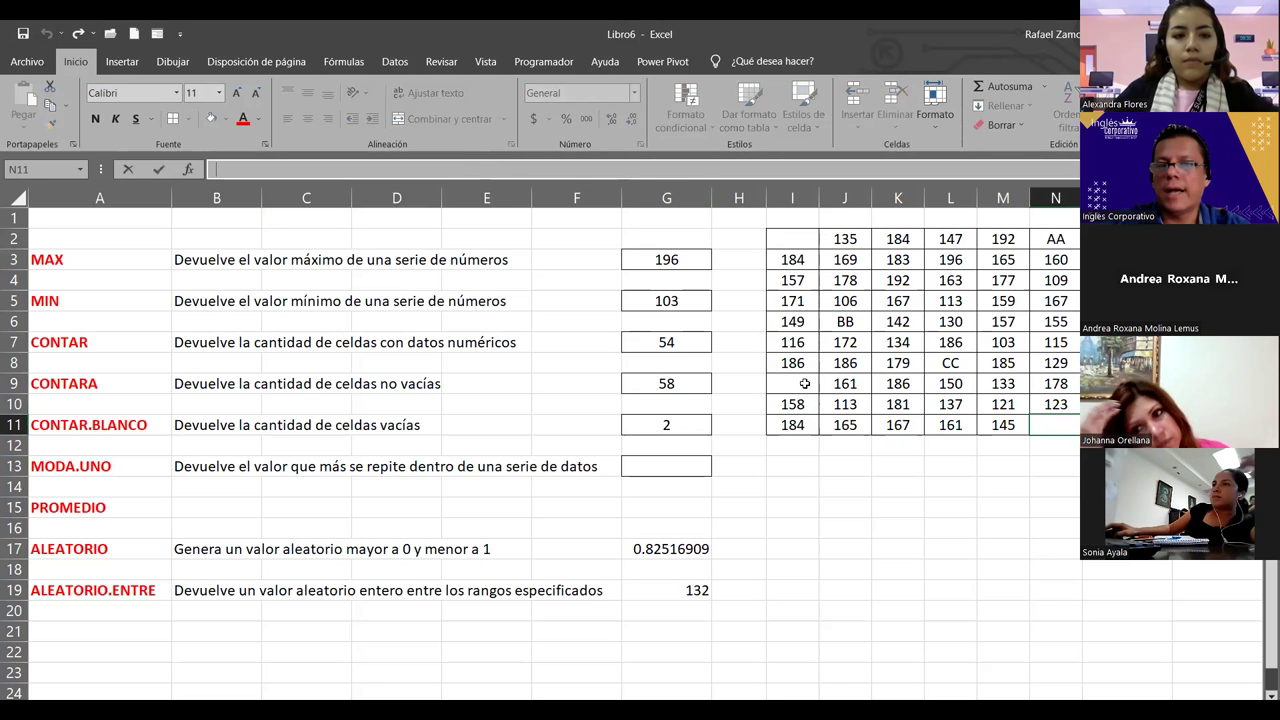
pyautogui.press('Delete')
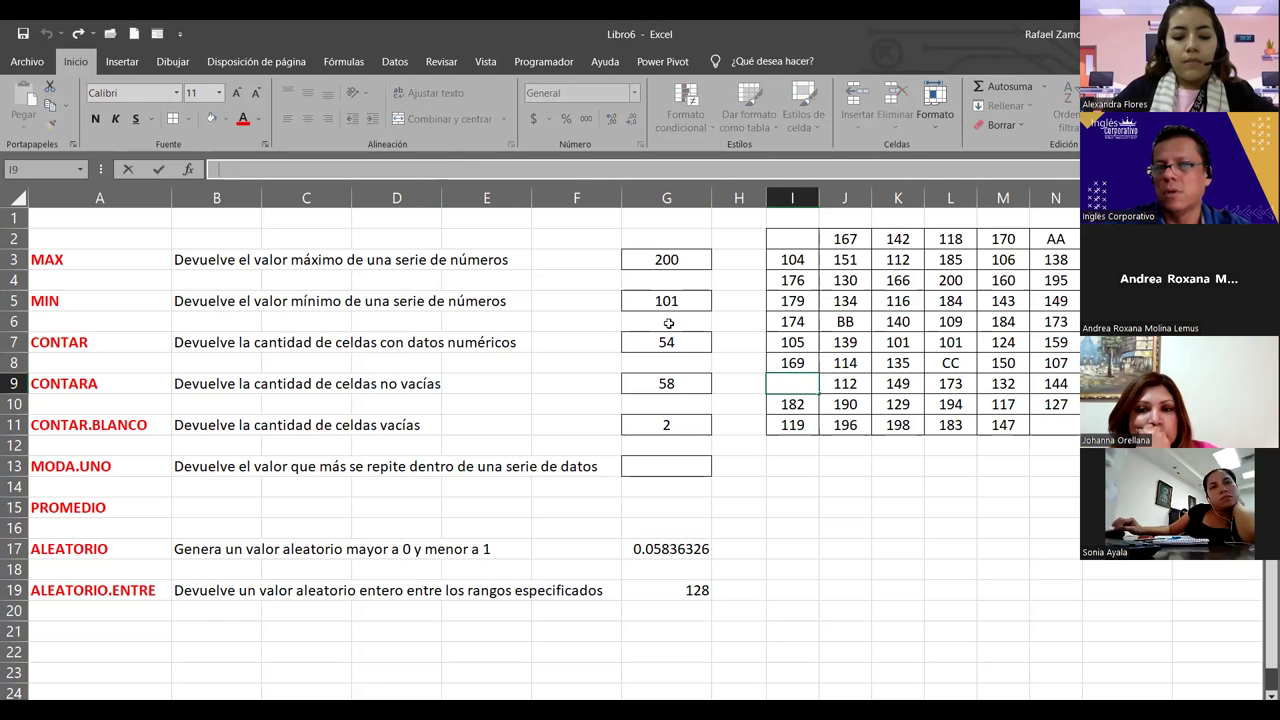
pyautogui.press('Escape')
pyautogui.doubleClick(813, 383)
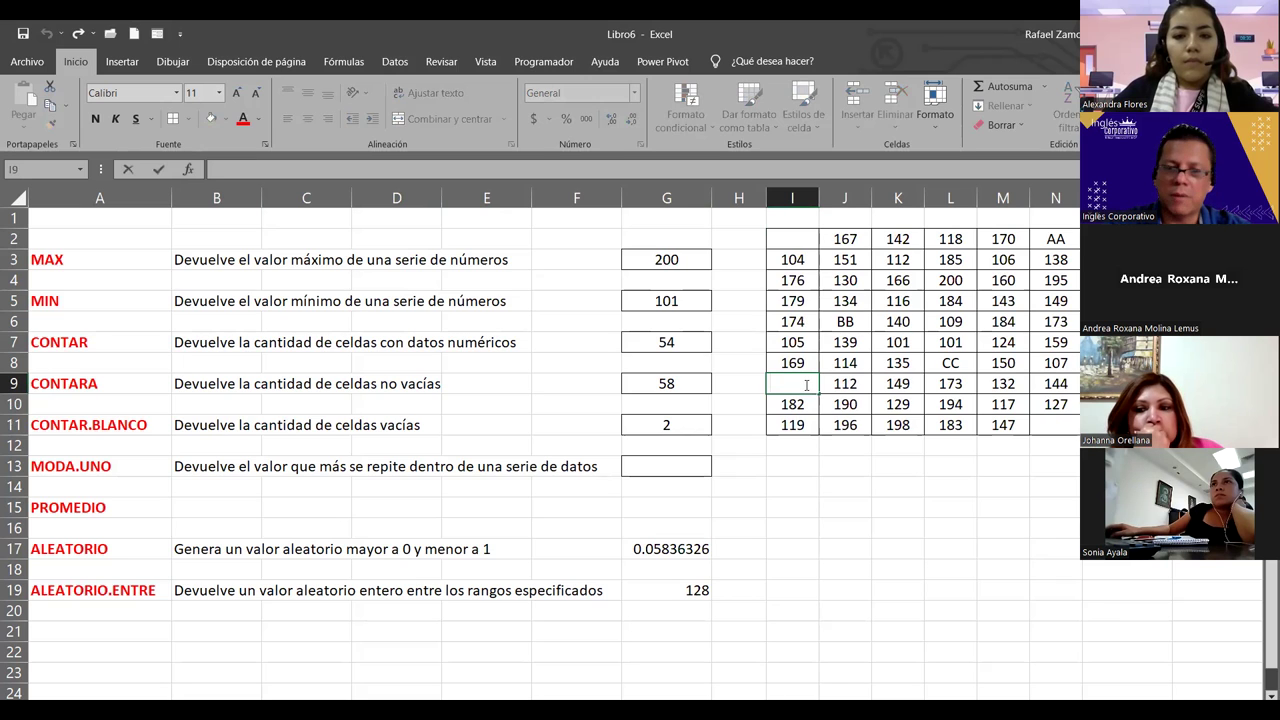
pyautogui.press('Escape')
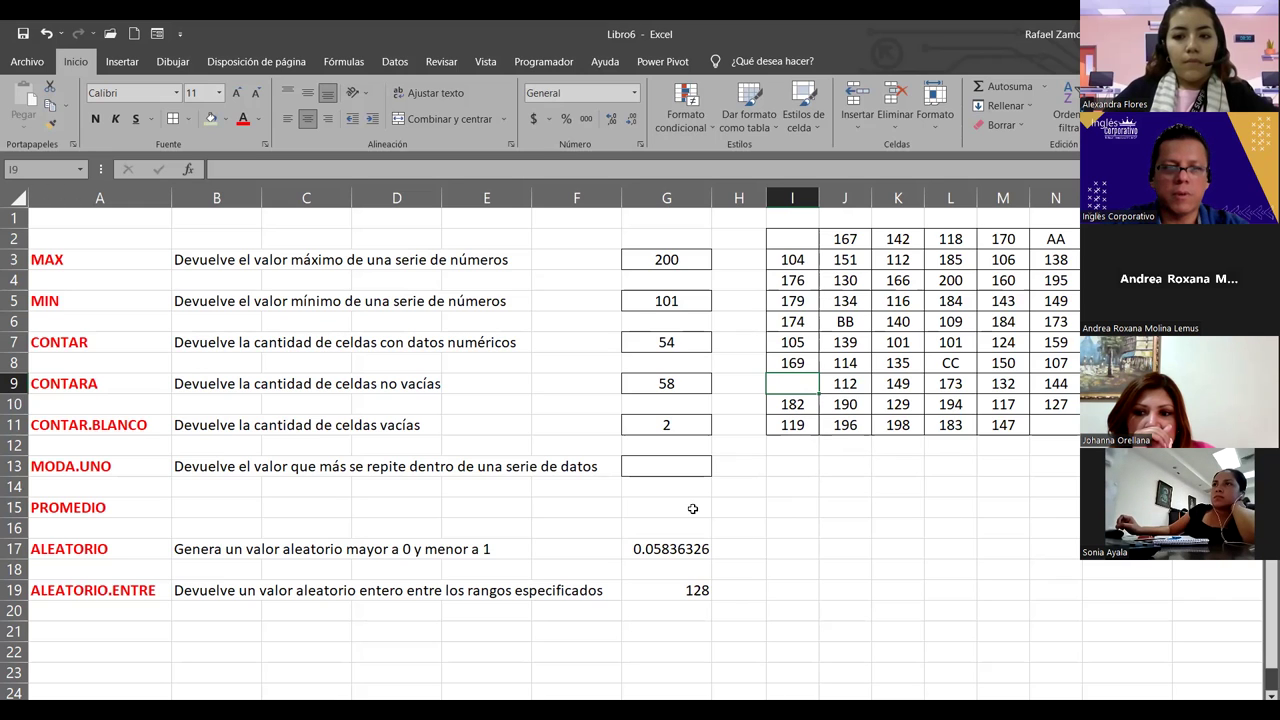
# Enter =MODA.UNO(I2:N11) in G13 to return the most repeated value of the number range
pyautogui.click(670, 468)
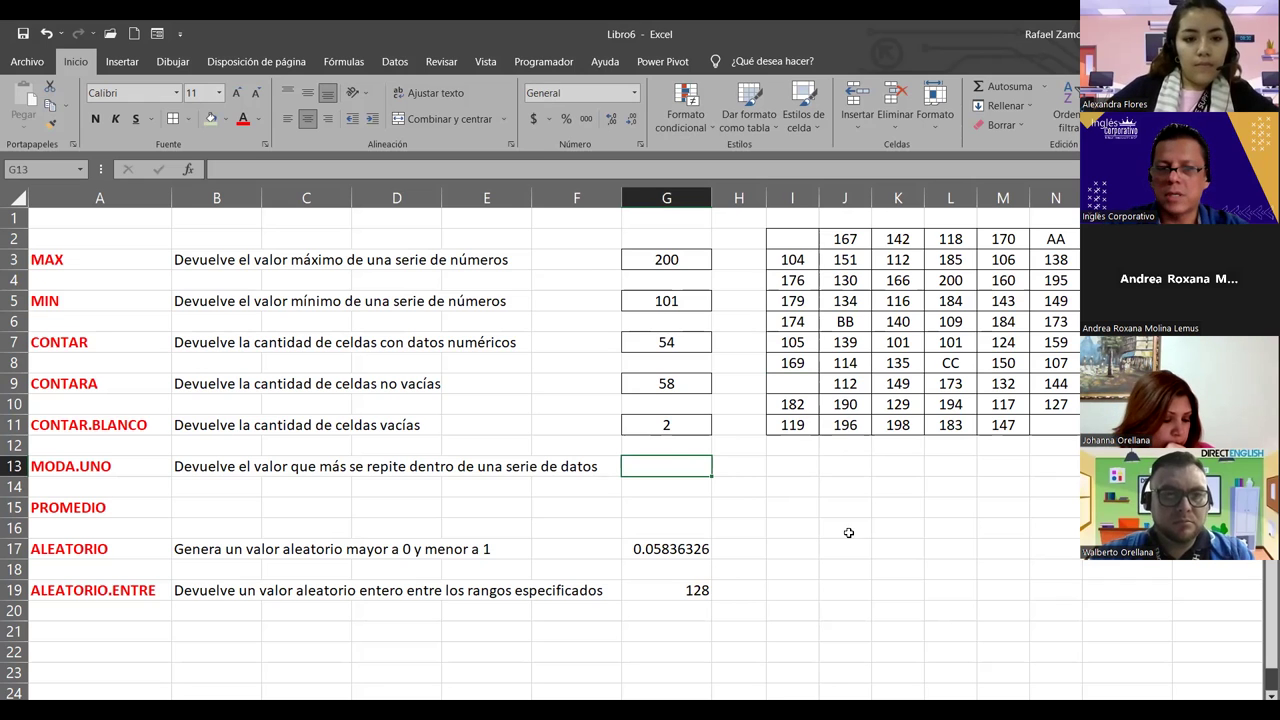
pyautogui.write('=')
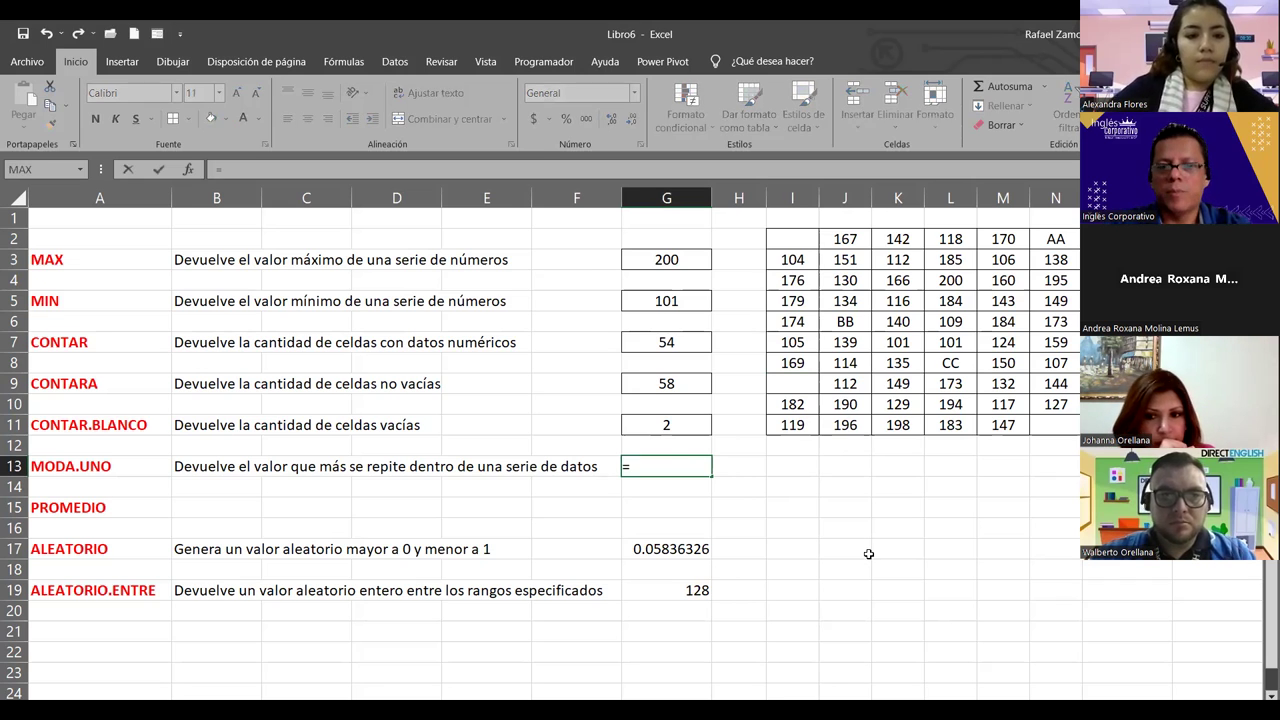
pyautogui.write('MODA.UNO(')
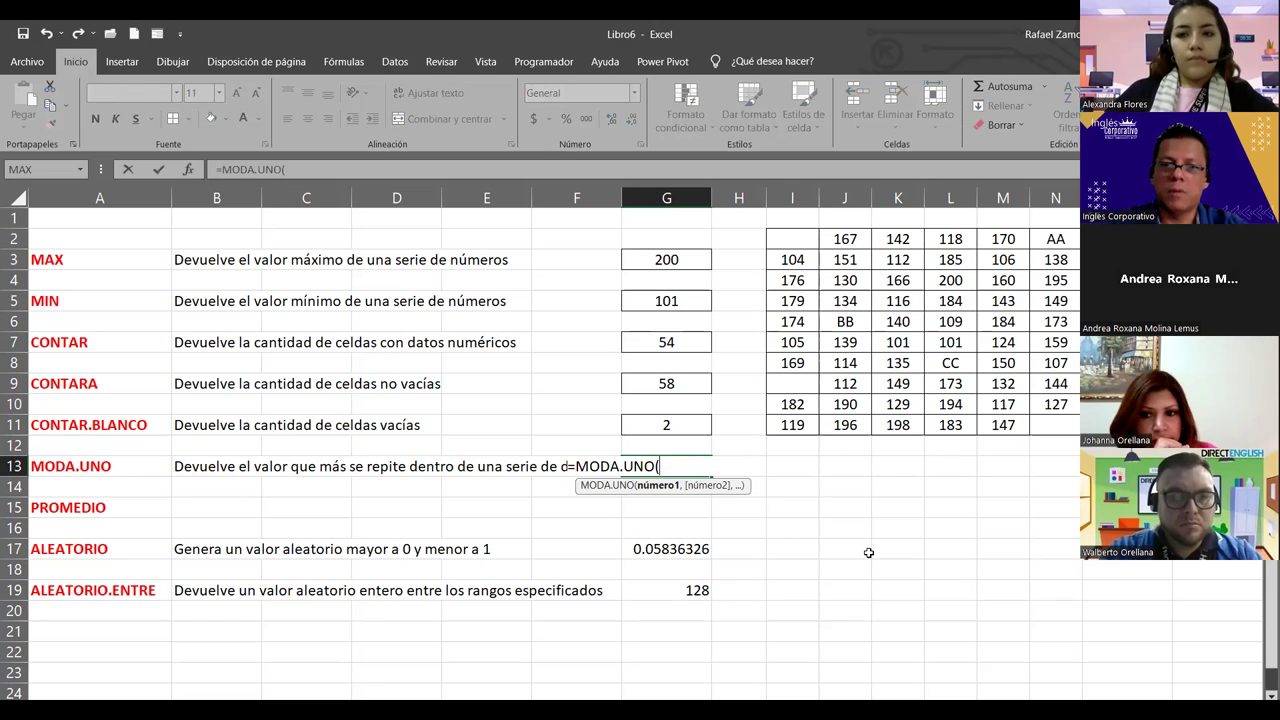
pyautogui.click(812, 238)
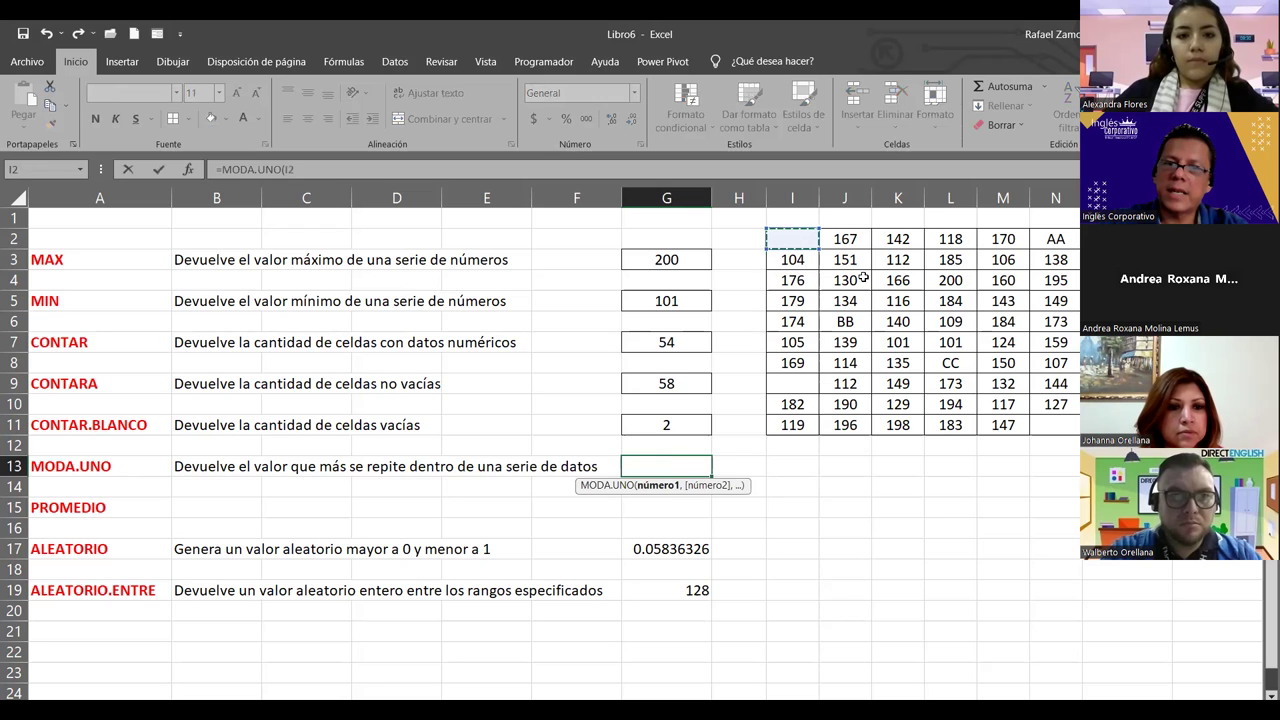
pyautogui.keyDown('shift'); pyautogui.click(1045, 417); pyautogui.keyUp('shift')
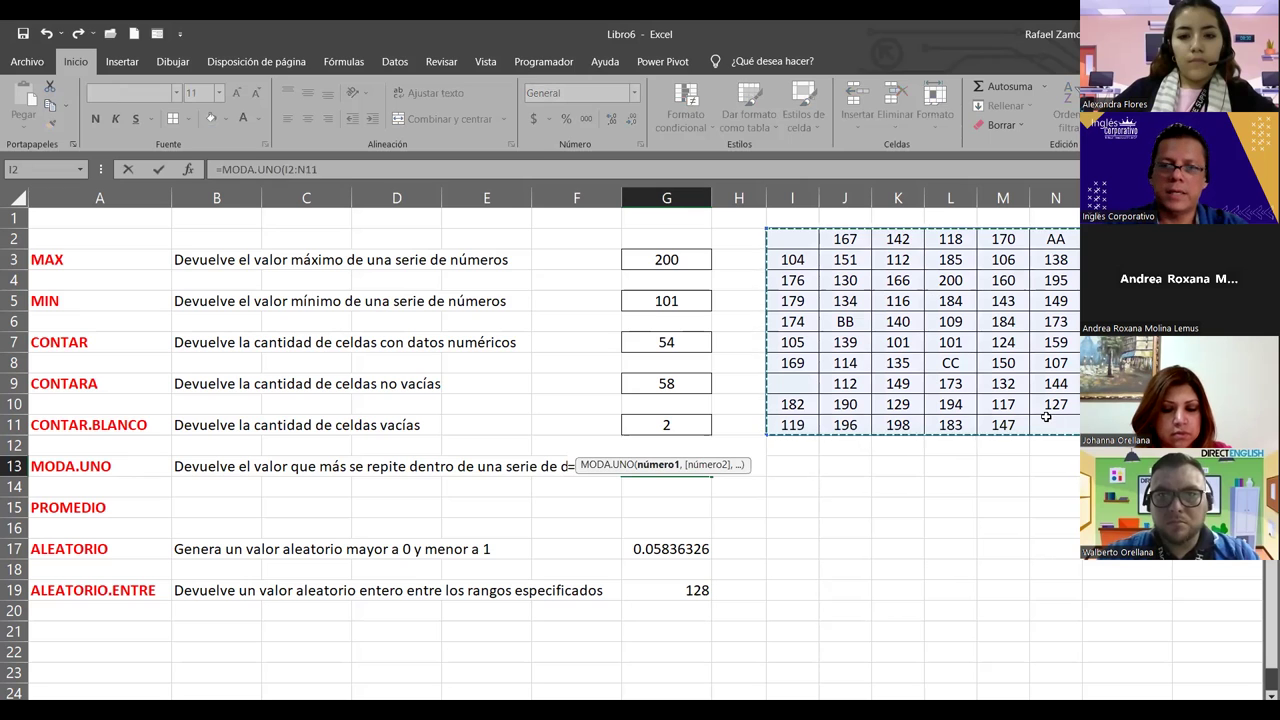
pyautogui.write(')')
pyautogui.press('Return')
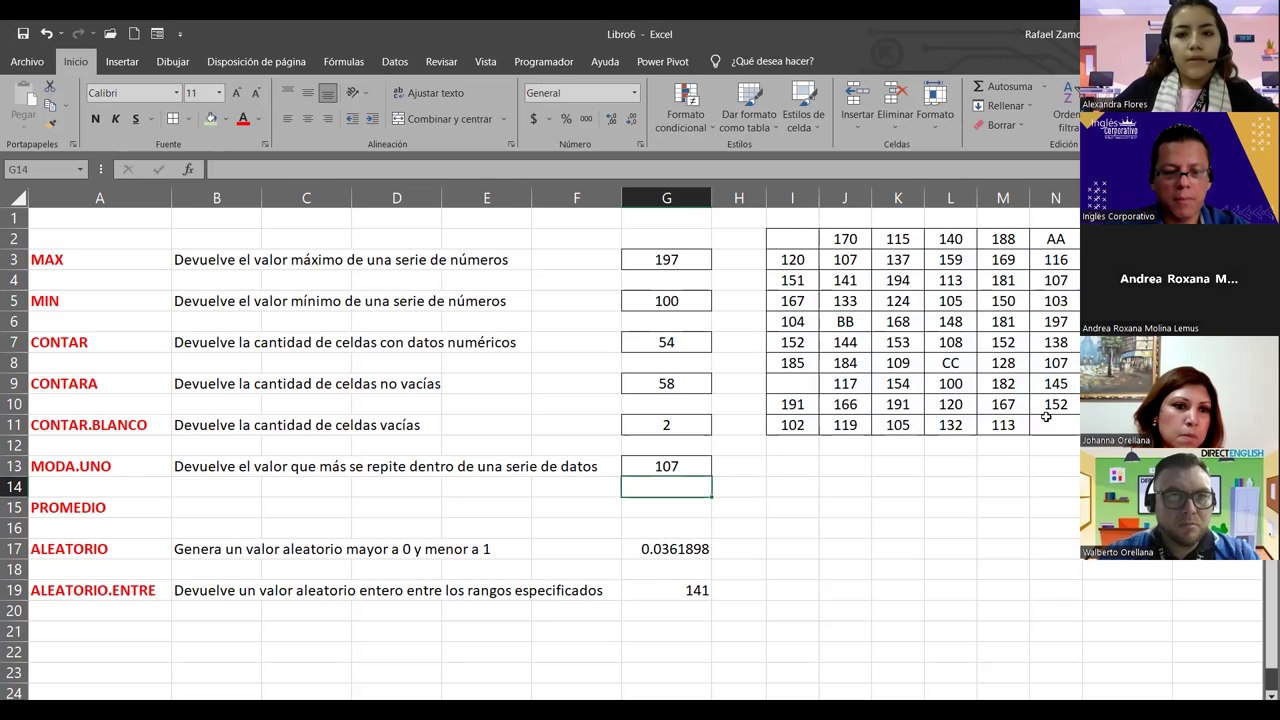
# Recalculate the sheet repeatedly to regenerate the random numbers and check how the MODA.UNO result responds
pyautogui.press('F9')
pyautogui.press('F9')
pyautogui.press('F9')
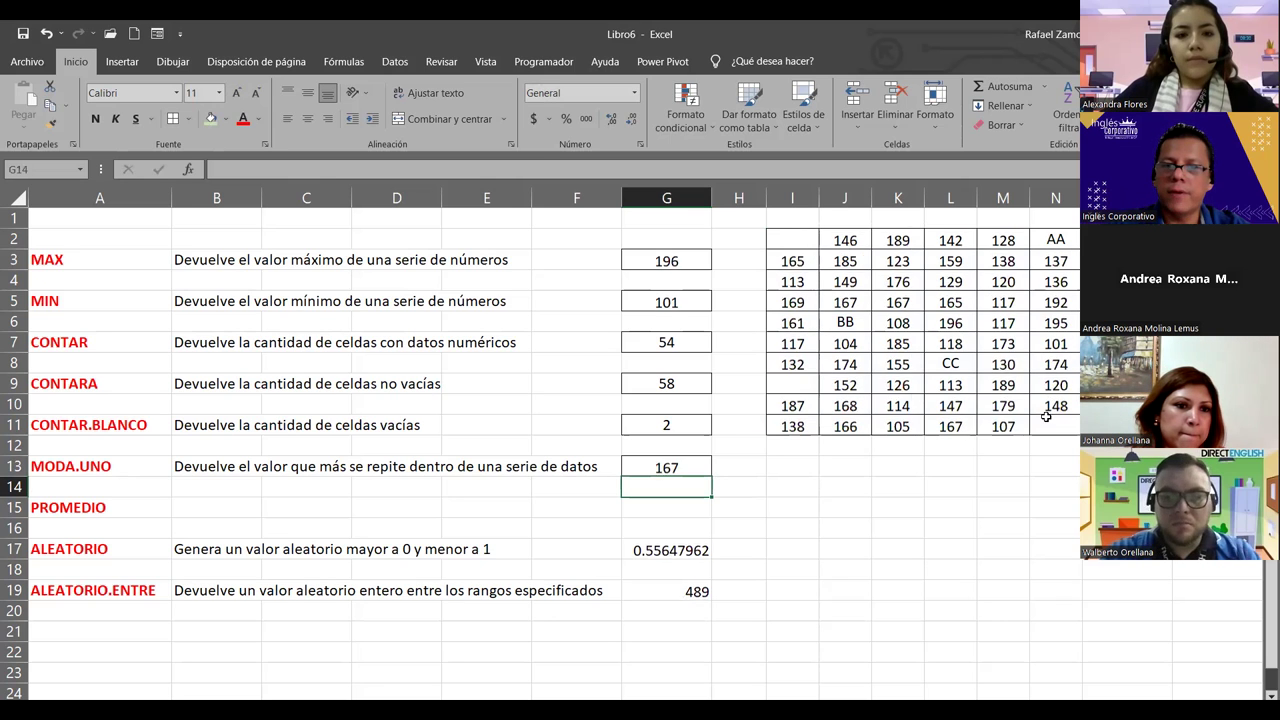
pyautogui.press('F9')
pyautogui.press('F9')
pyautogui.press('F9')
pyautogui.press('F9')
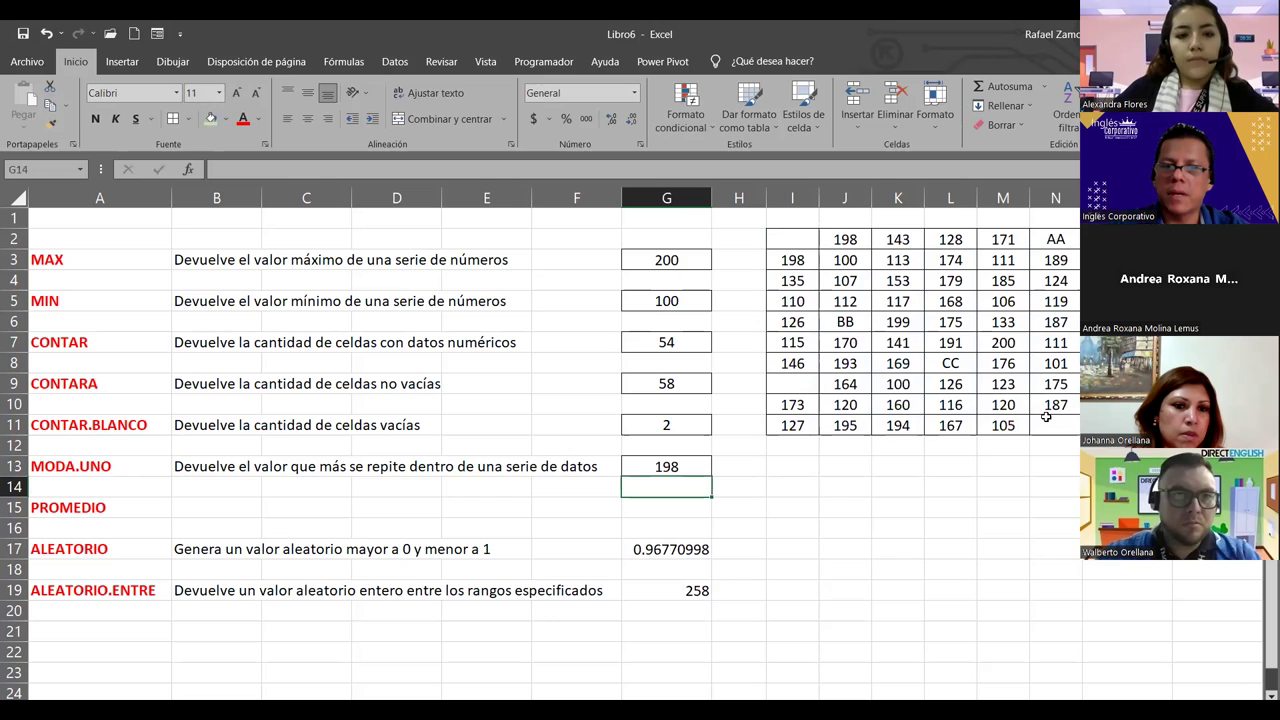
pyautogui.press('F9')
pyautogui.press('F9')
pyautogui.press('F9')
pyautogui.press('F9')
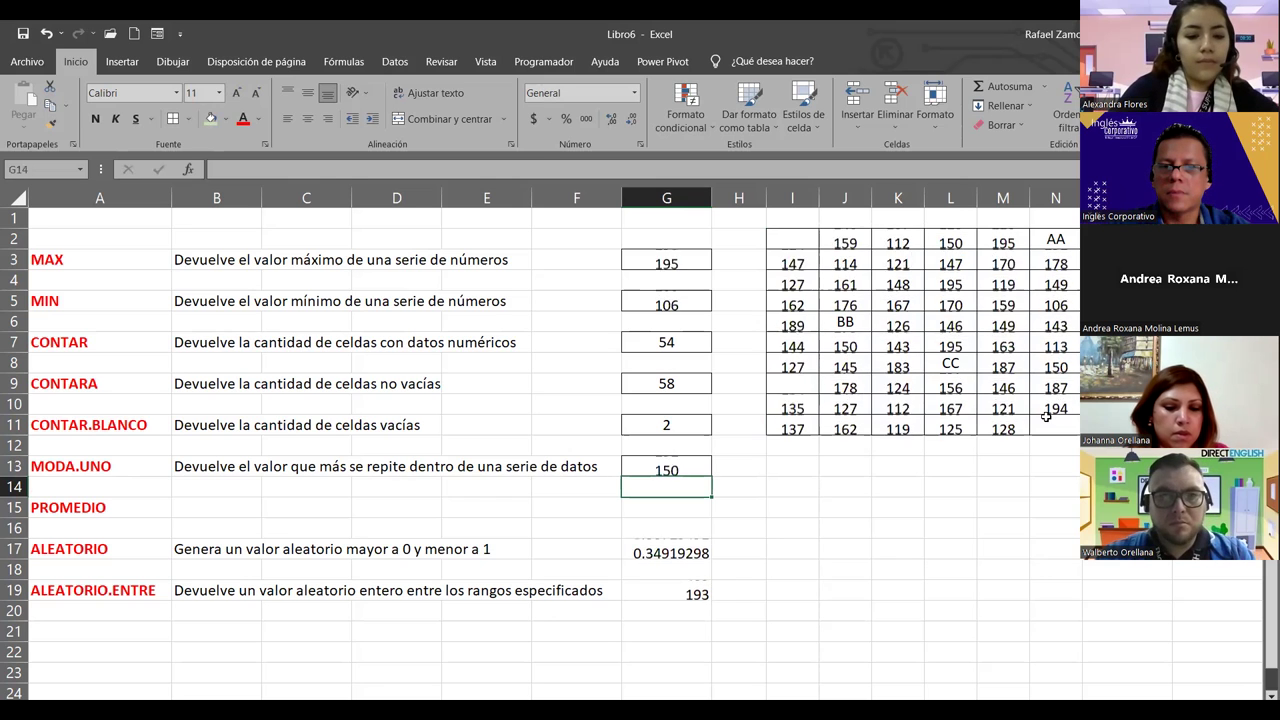
pyautogui.press('F9')
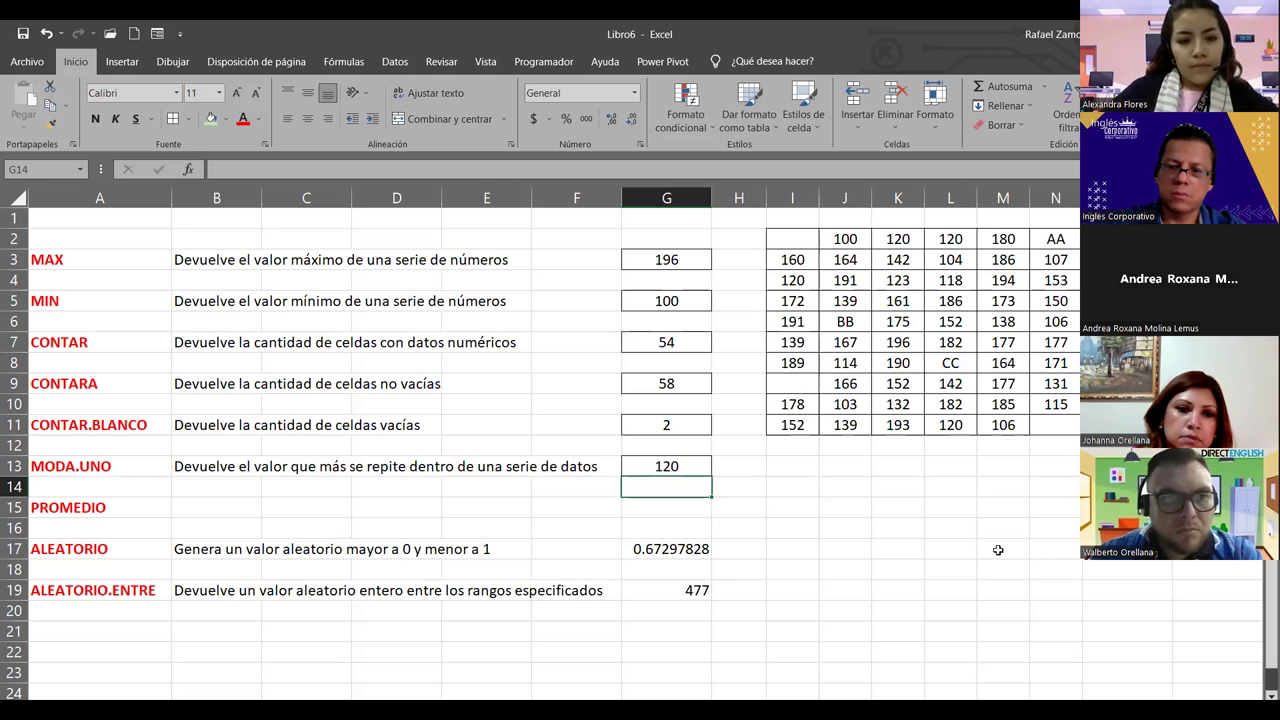
# List nine sample first names down column P, one per cell from P2 to P10
pyautogui.click(1258, 711)
pyautogui.click(1258, 711)
pyautogui.click(1258, 711)
pyautogui.click(1258, 711)
pyautogui.click(1258, 692)
pyautogui.click(1258, 692)
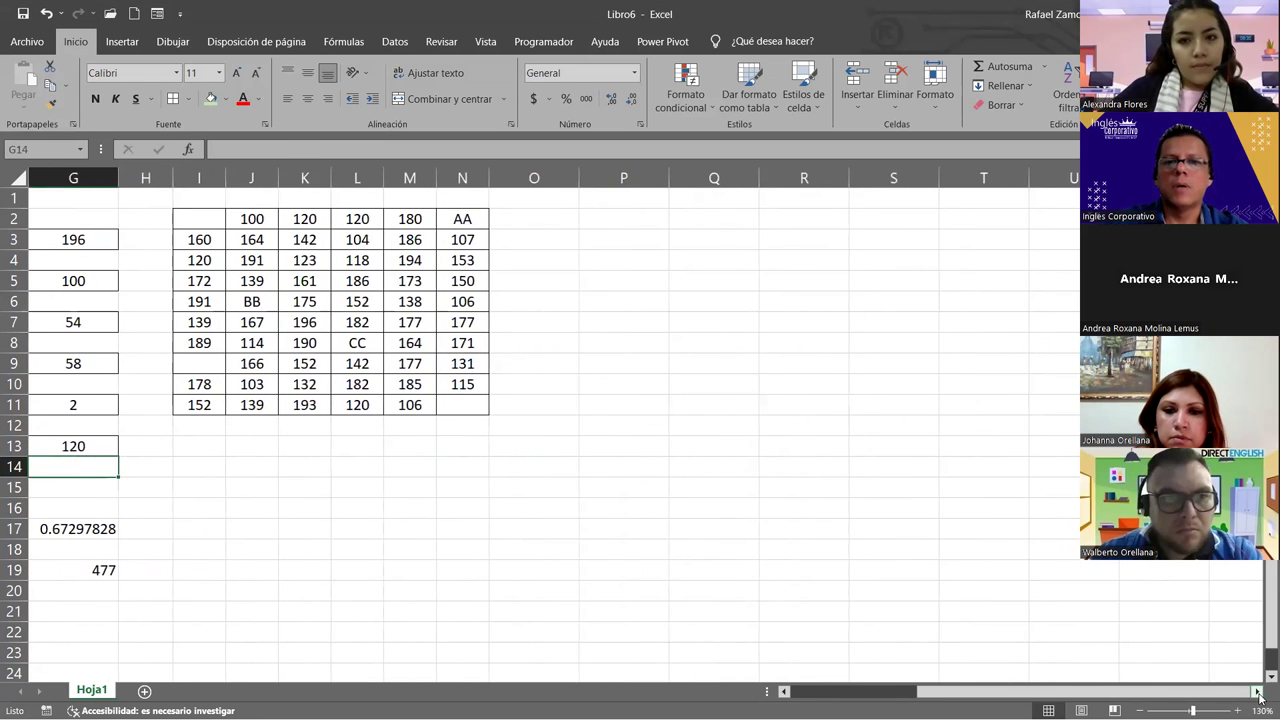
pyautogui.click(648, 225)
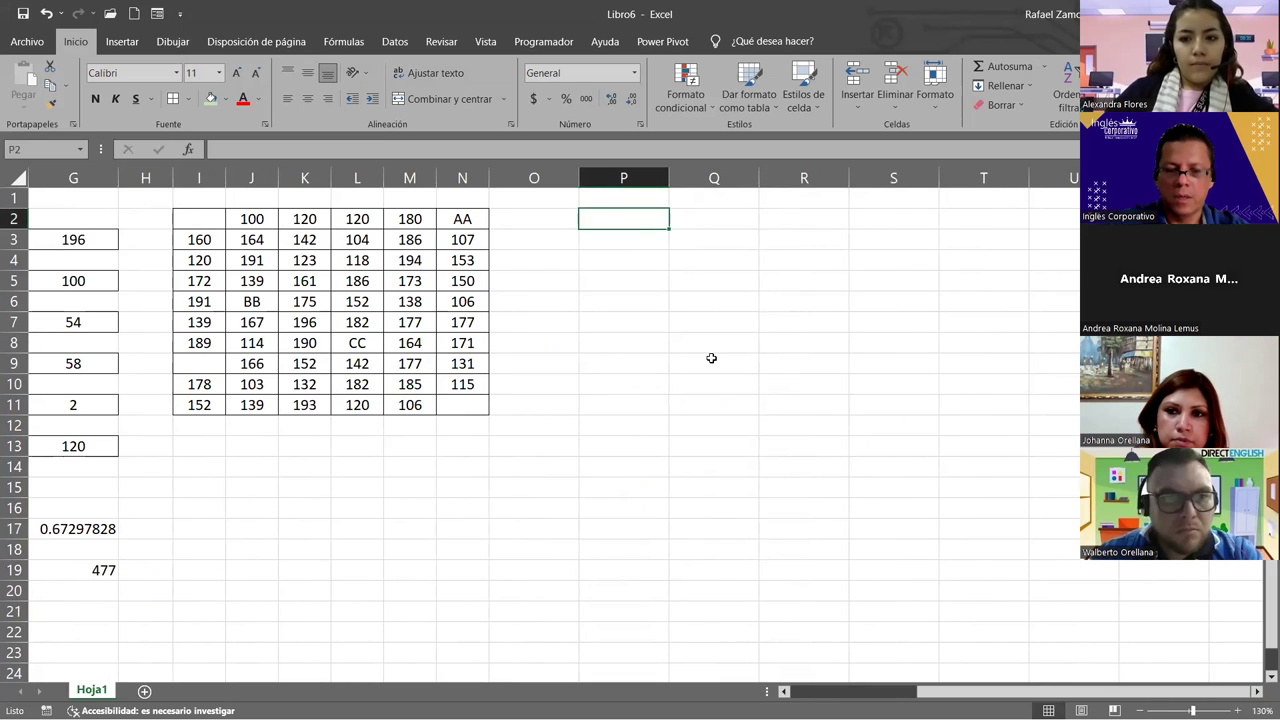
pyautogui.write('jUAN')
pyautogui.press('Return')
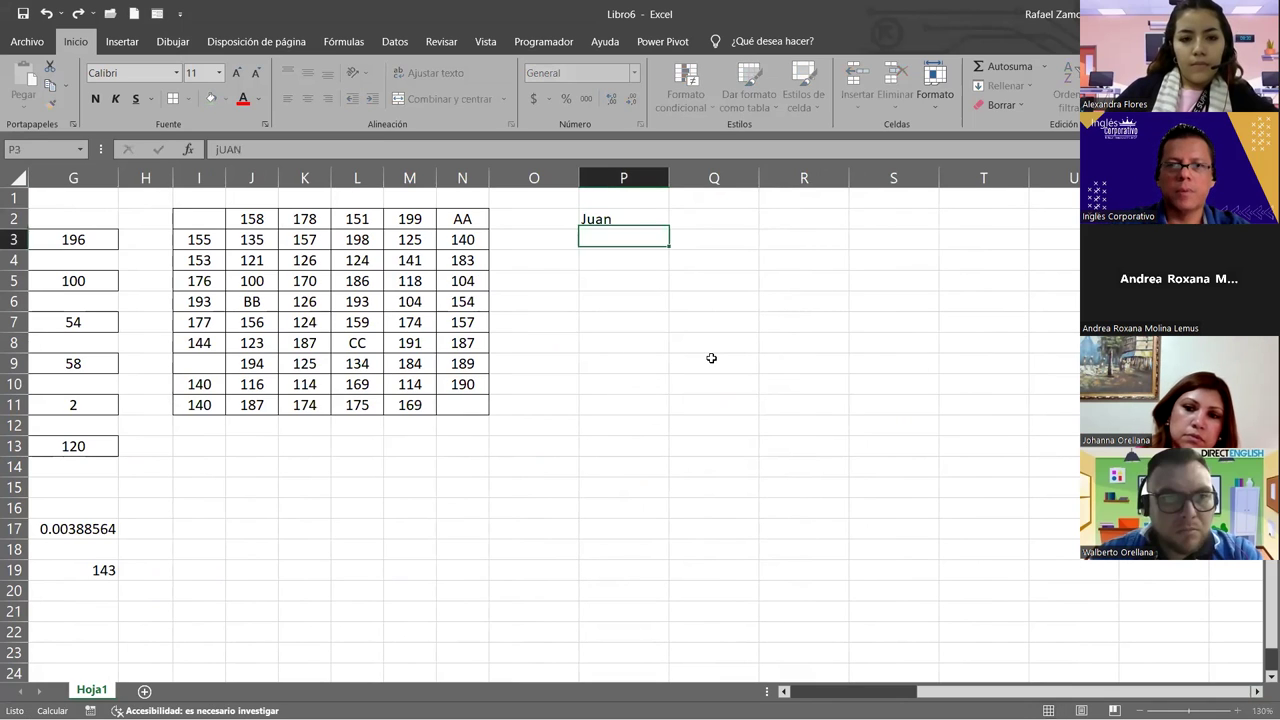
pyautogui.write('Pedro')
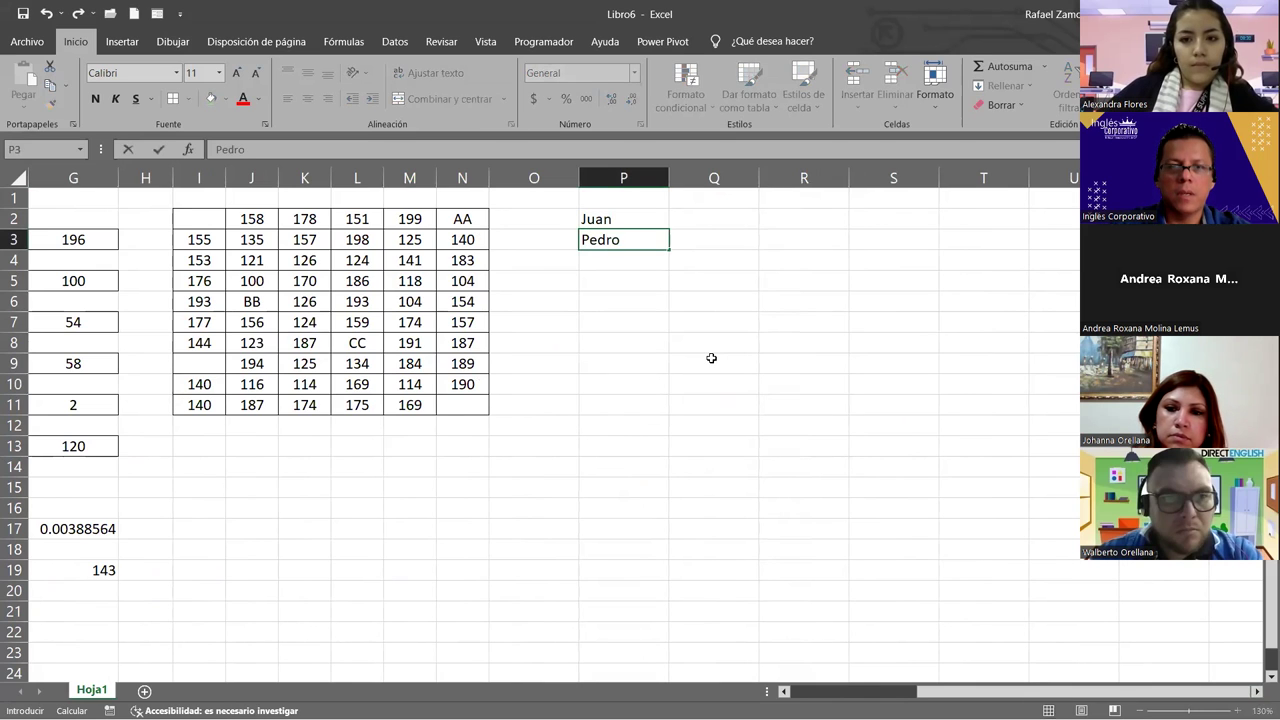
pyautogui.press('Return')
pyautogui.write('Karla')
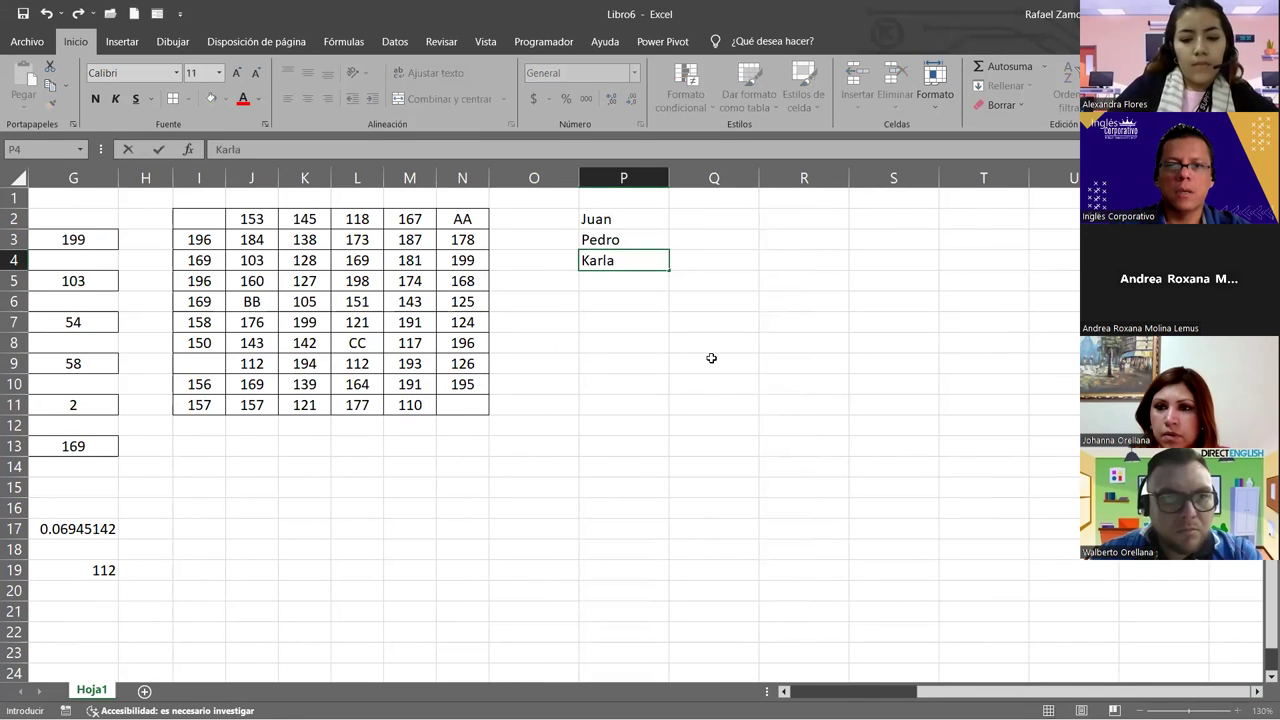
pyautogui.press('Return')
pyautogui.write('}')
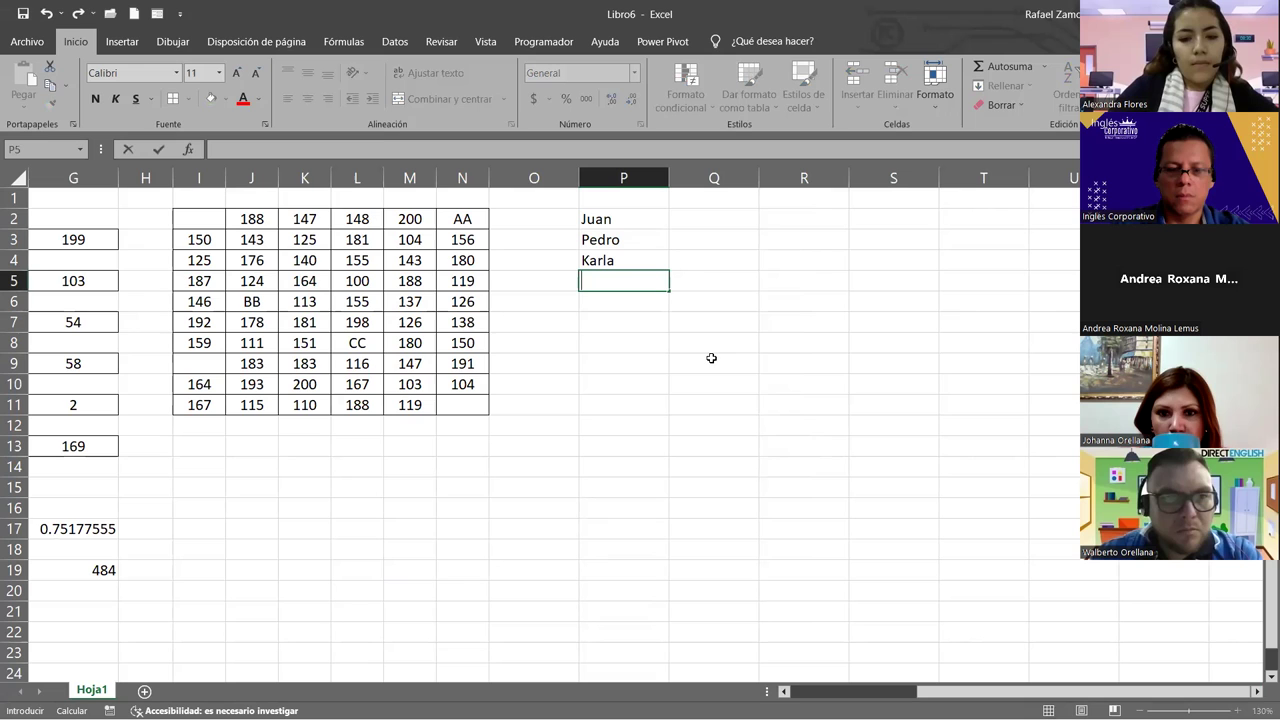
pyautogui.write('Oscar')
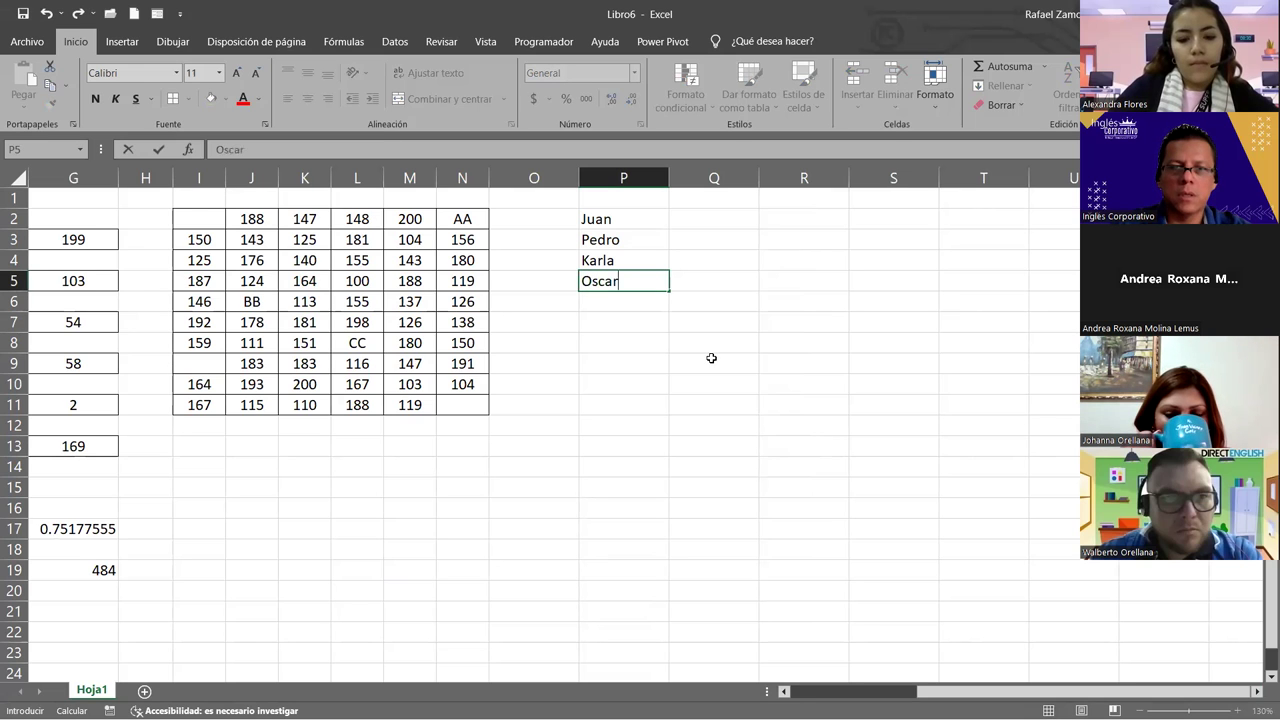
pyautogui.press('Return')
pyautogui.write('Raquel')
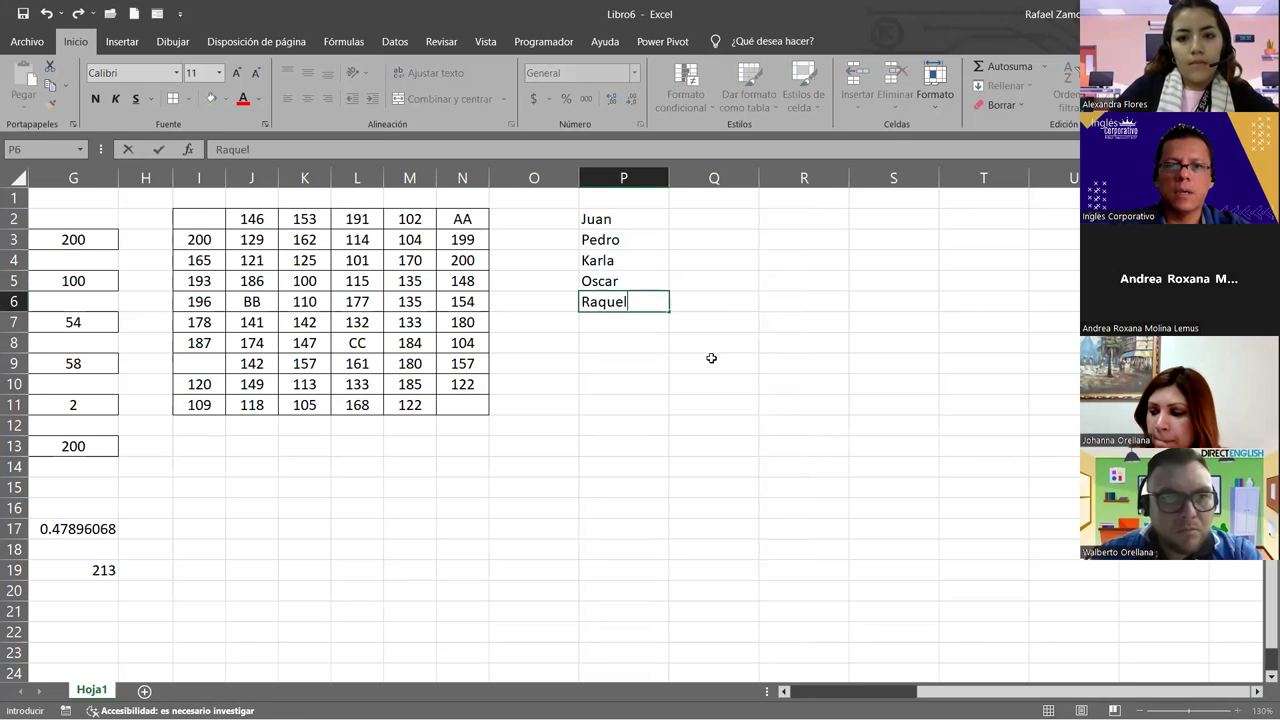
pyautogui.press('Return')
pyautogui.write('Vicente')
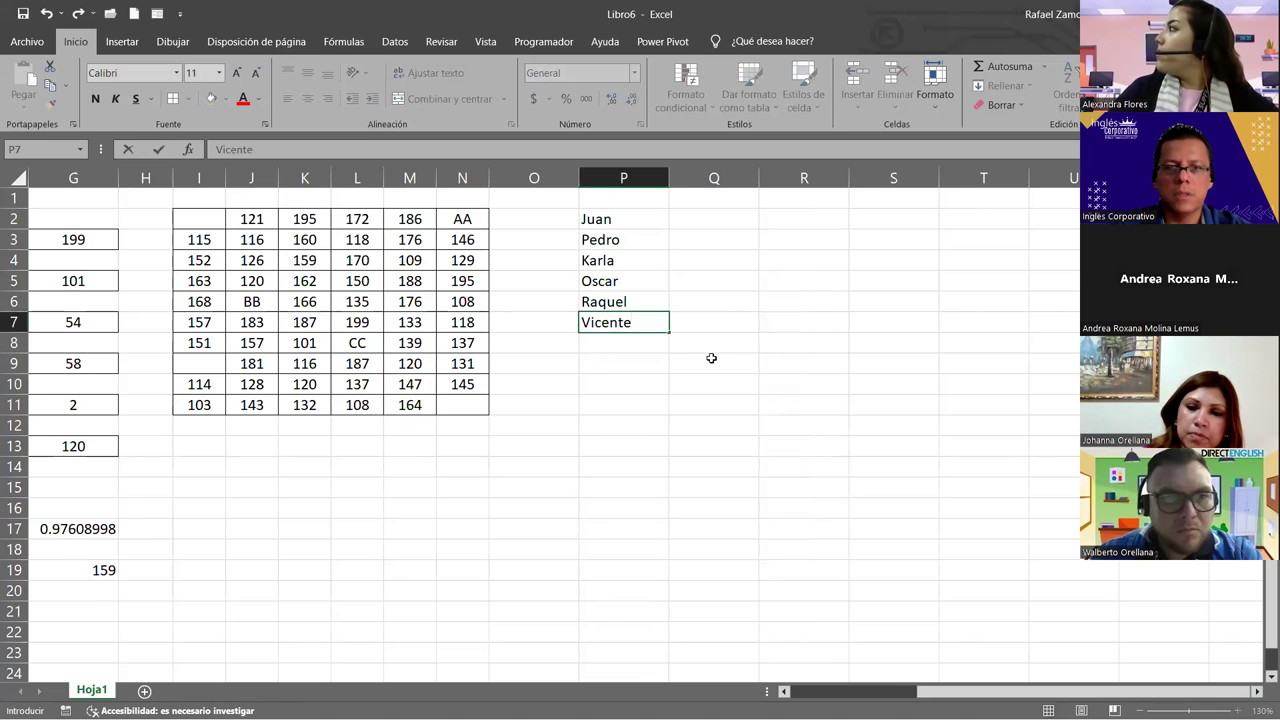
pyautogui.press('Return')
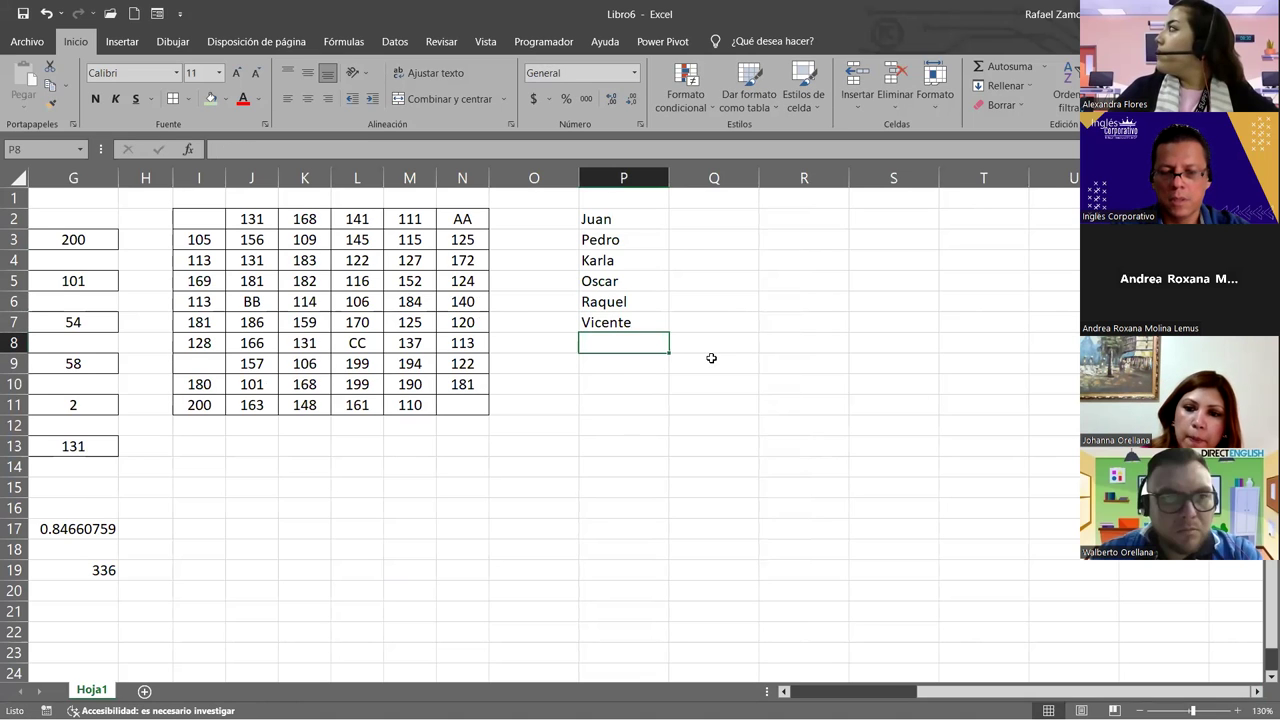
pyautogui.write('Mirna')
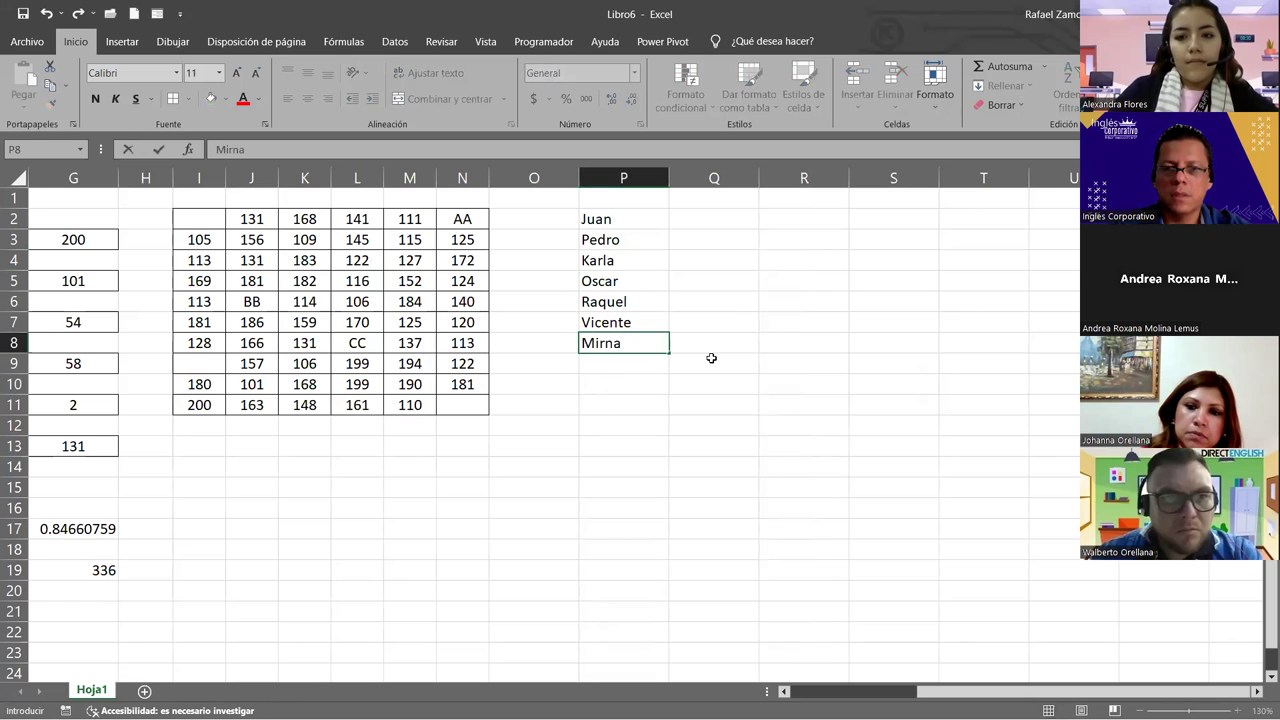
pyautogui.press('Return')
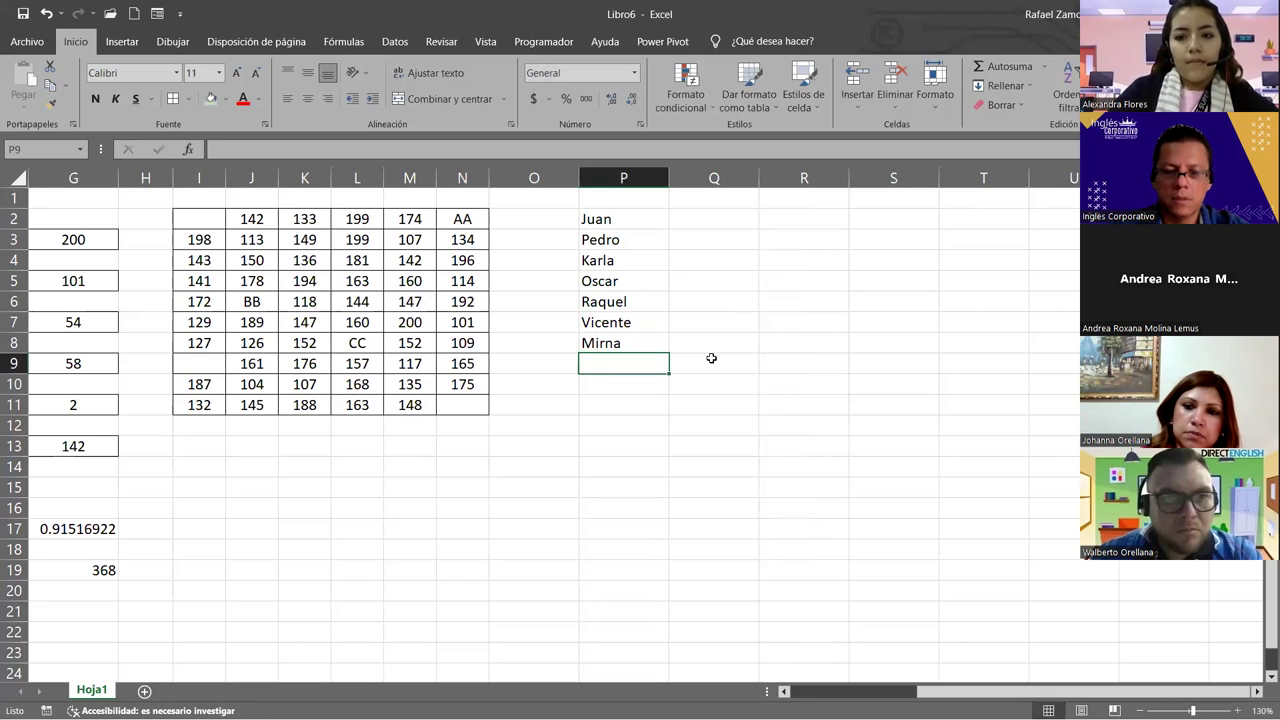
pyautogui.write('Urdu')
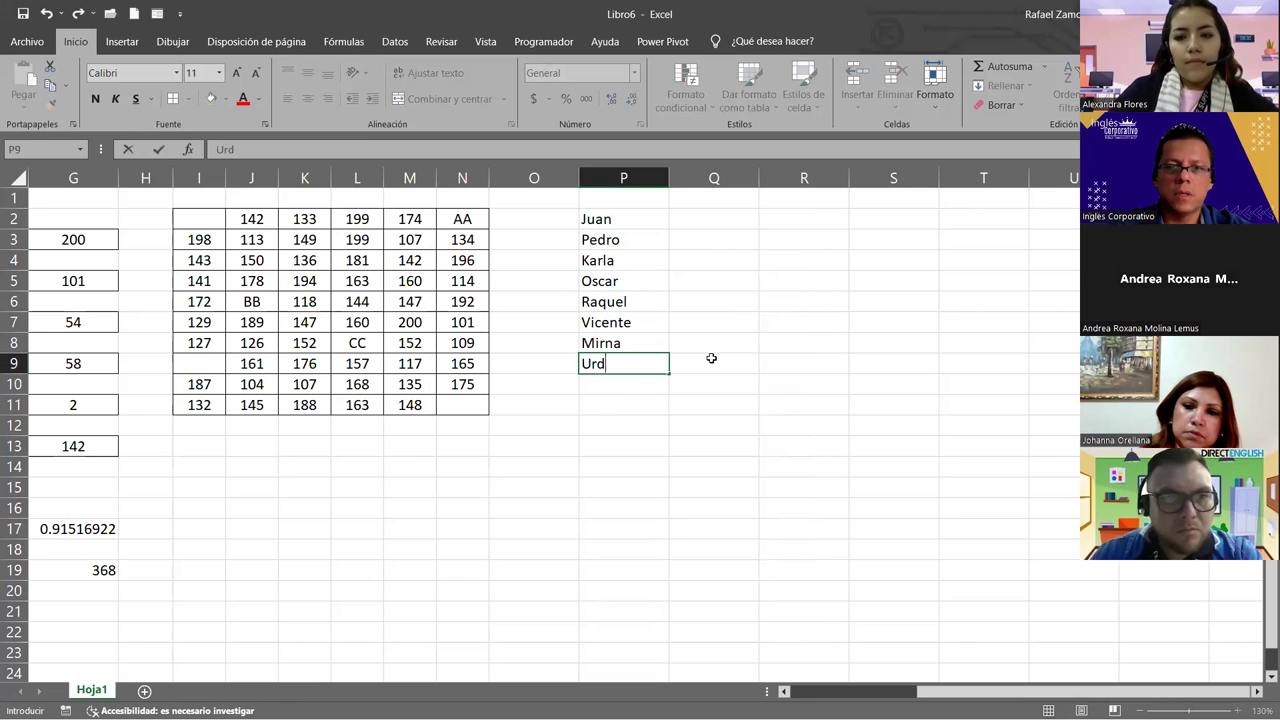
pyautogui.press('BackSpace')
pyautogui.write('sula')
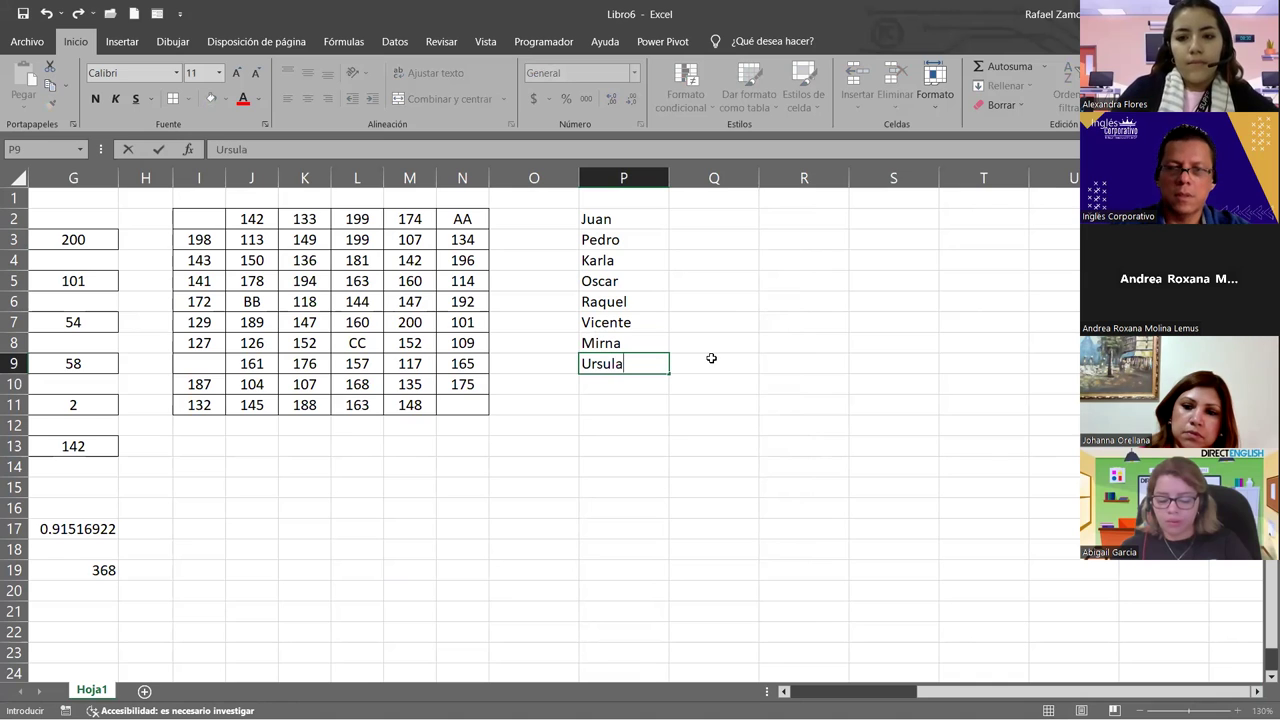
pyautogui.press('Return')
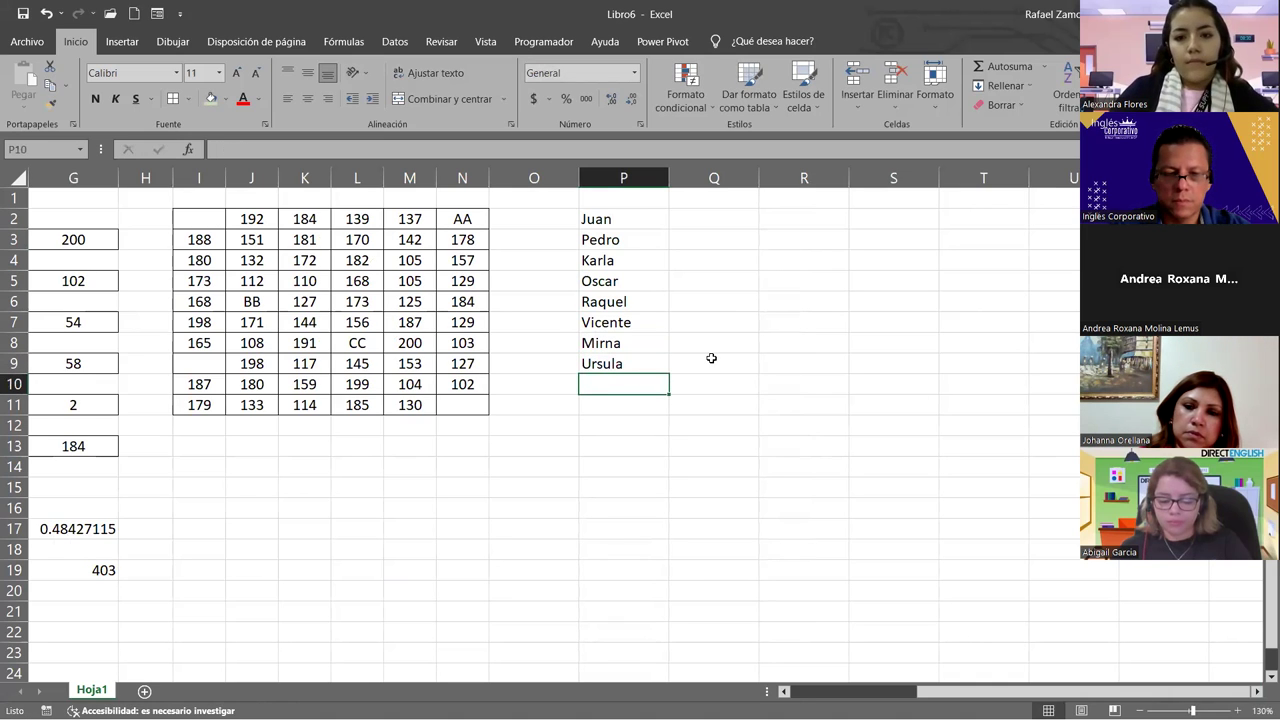
pyautogui.write('David')
pyautogui.press('Return')
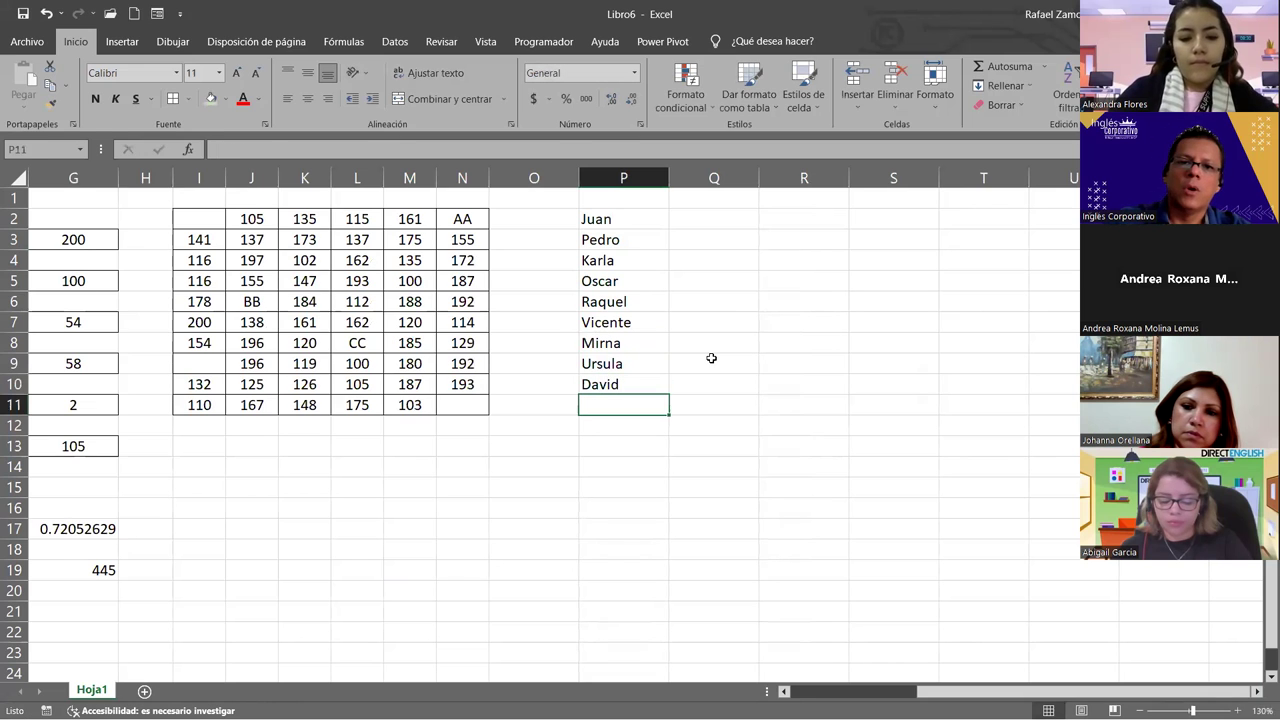
# Add the column headings Nombre in P1 and Edad in Q1 above the list of names
pyautogui.click(742, 227)
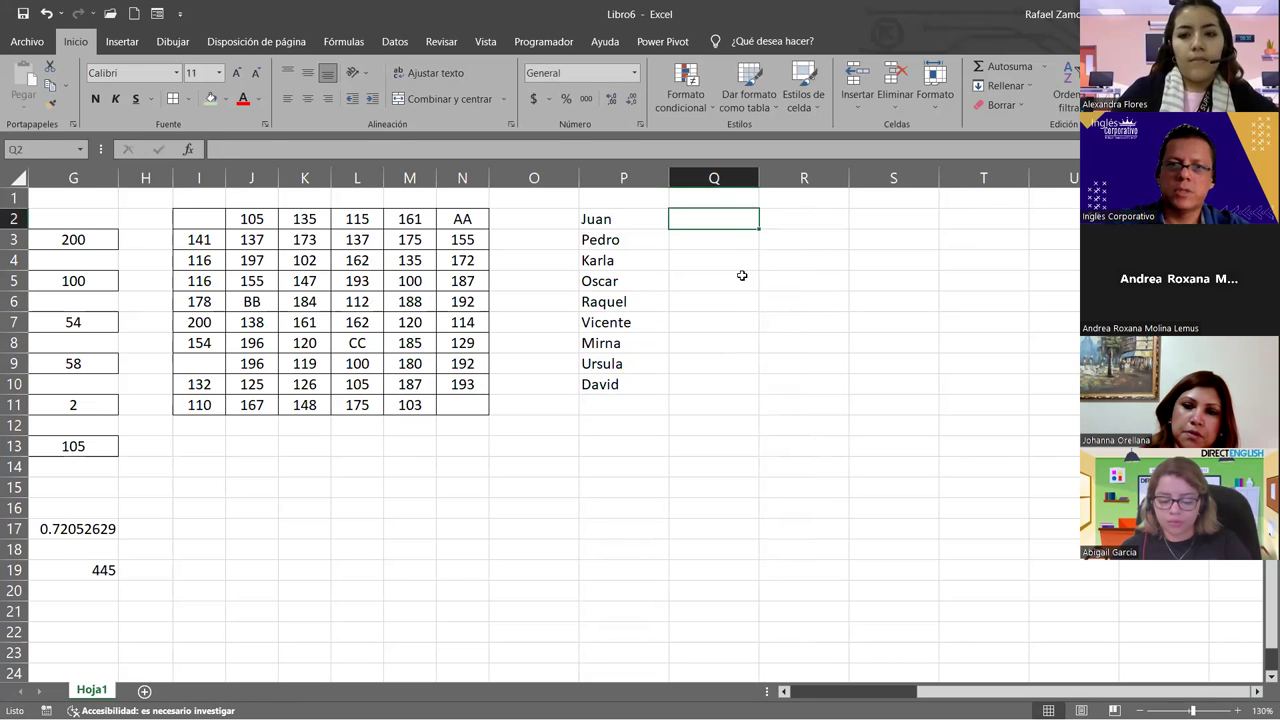
pyautogui.click(630, 200)
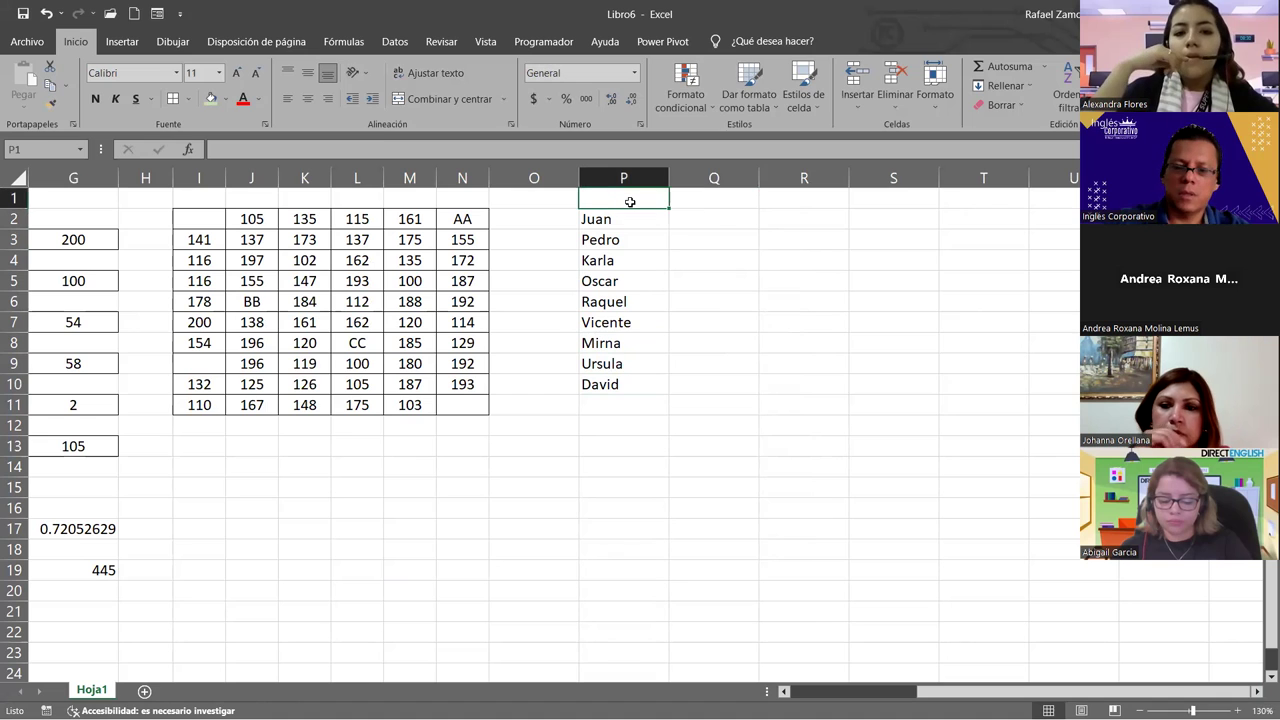
pyautogui.write('Nombre')
pyautogui.press('Tab')
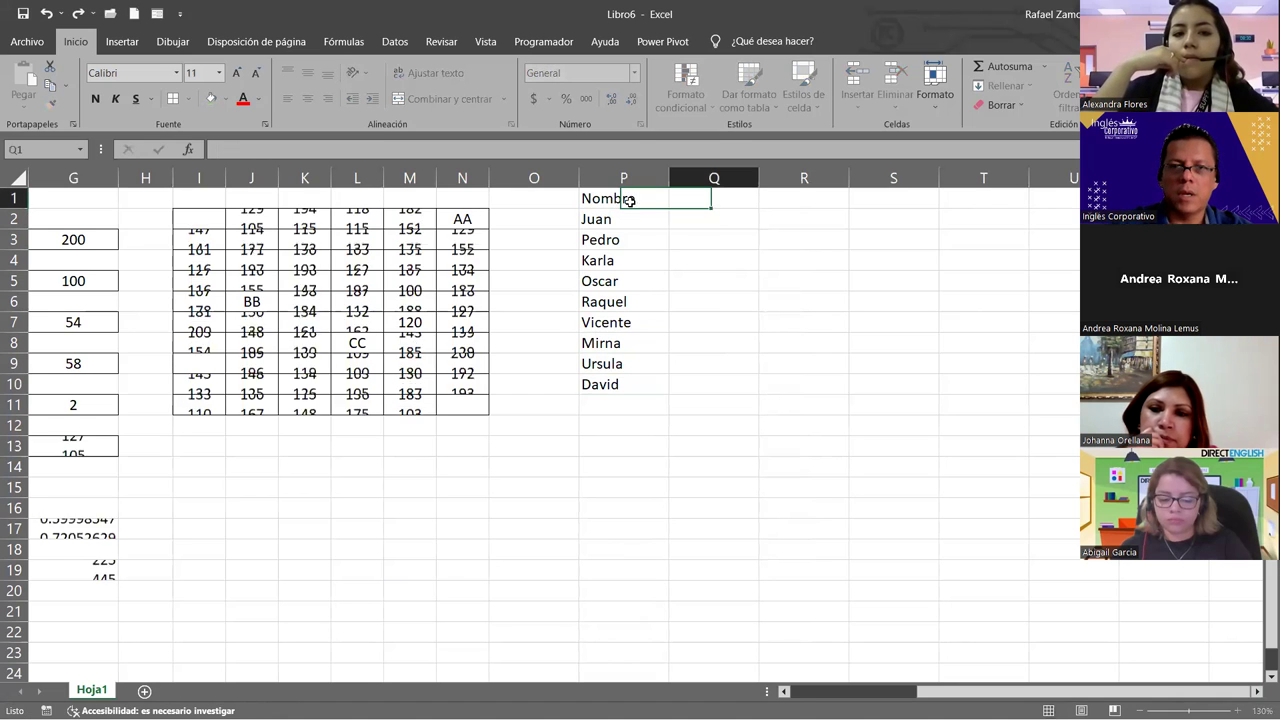
pyautogui.write('Ed')
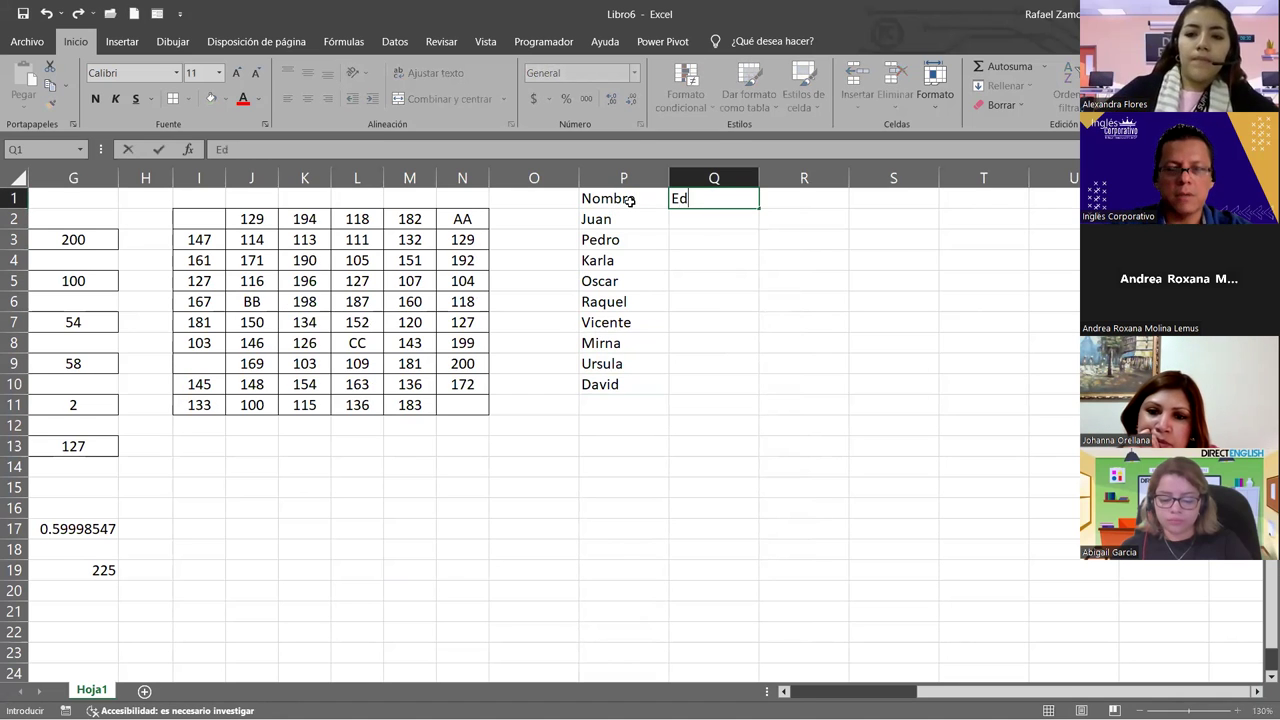
pyautogui.write('ad')
pyautogui.press('Return')
# Apply borders to all cells of P1:Q10, and make the header row centred and bold with a light blue fill
pyautogui.moveTo(628, 198); pyautogui.dragTo(688, 380)
pyautogui.click(173, 98)
pyautogui.moveTo(745, 199); pyautogui.dragTo(596, 199)
pyautogui.click(307, 98)
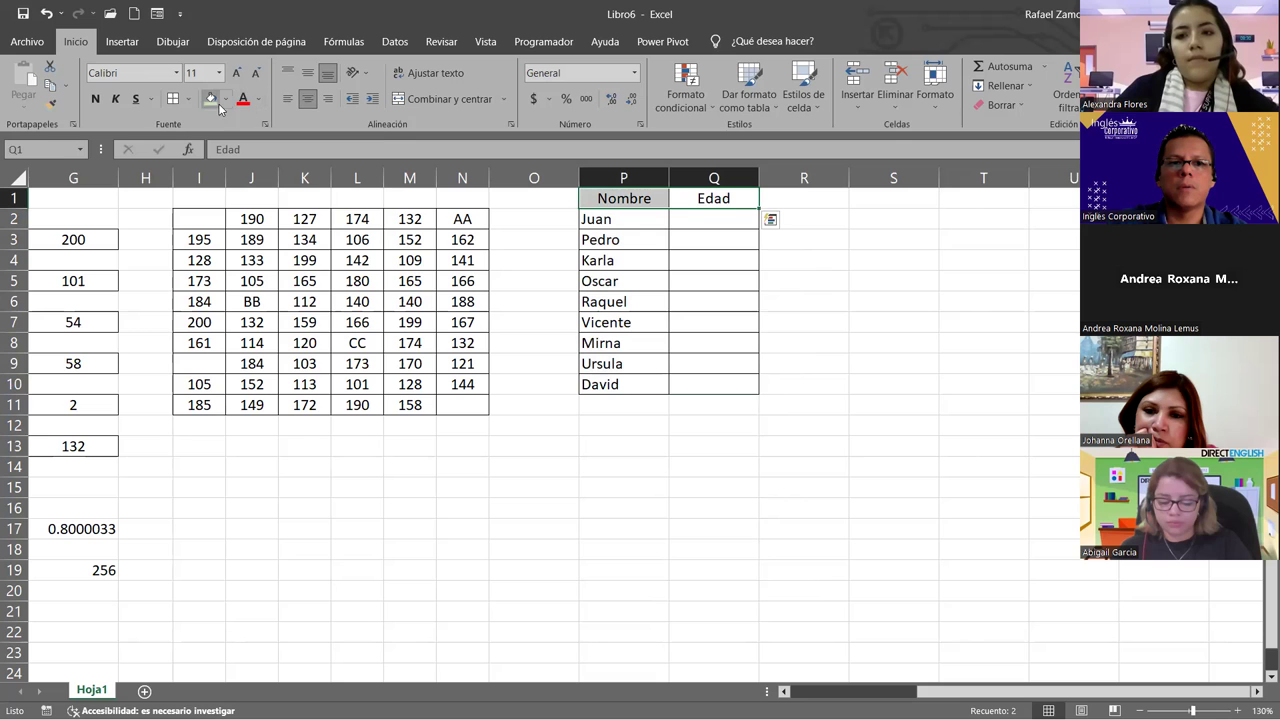
pyautogui.click(228, 101)
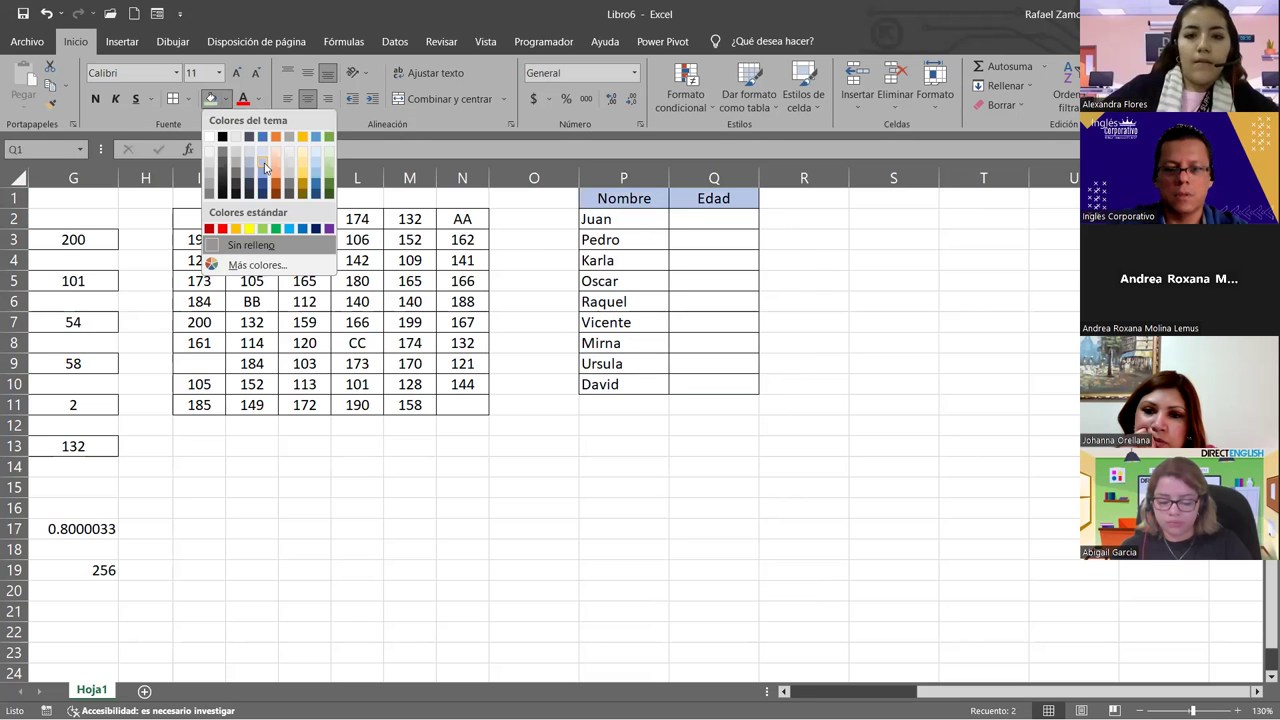
pyautogui.click(265, 167)
# Fill Q2:Q10 under Edad with the ages 20, 21, 23, 20, 24, 19, 24, 26 and 22, one per row
pyautogui.click(694, 223)
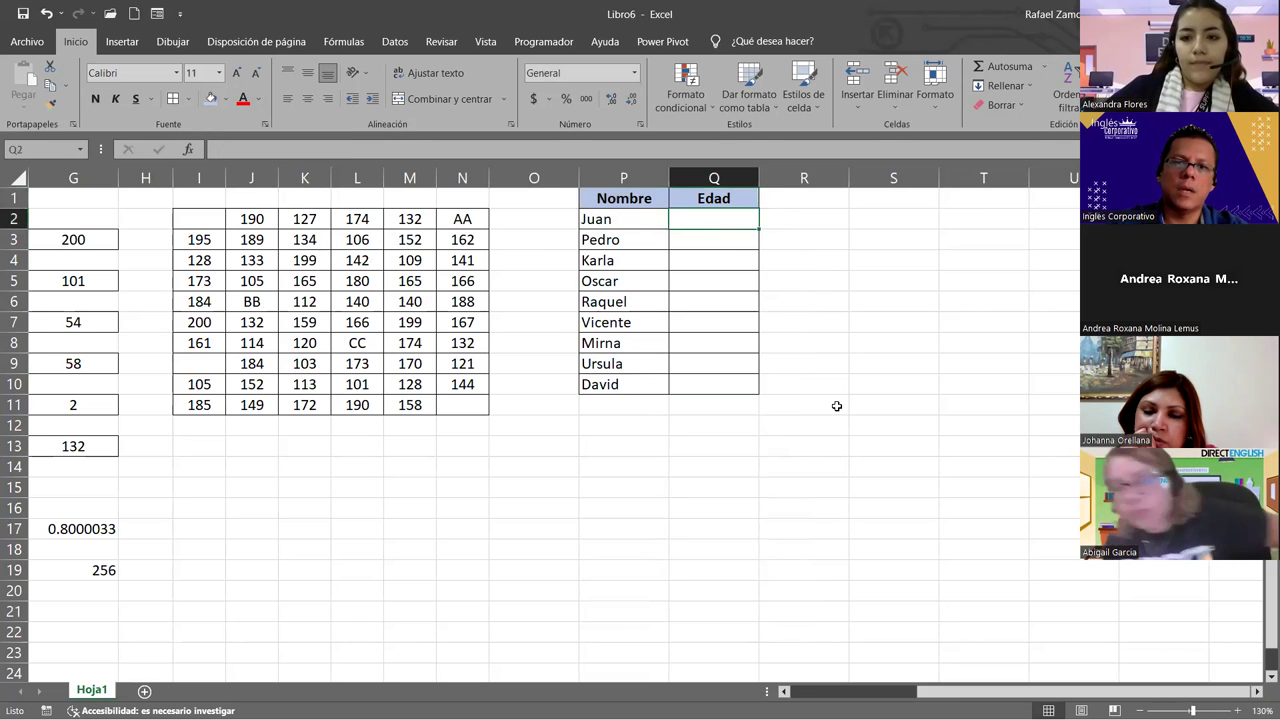
pyautogui.write('2')
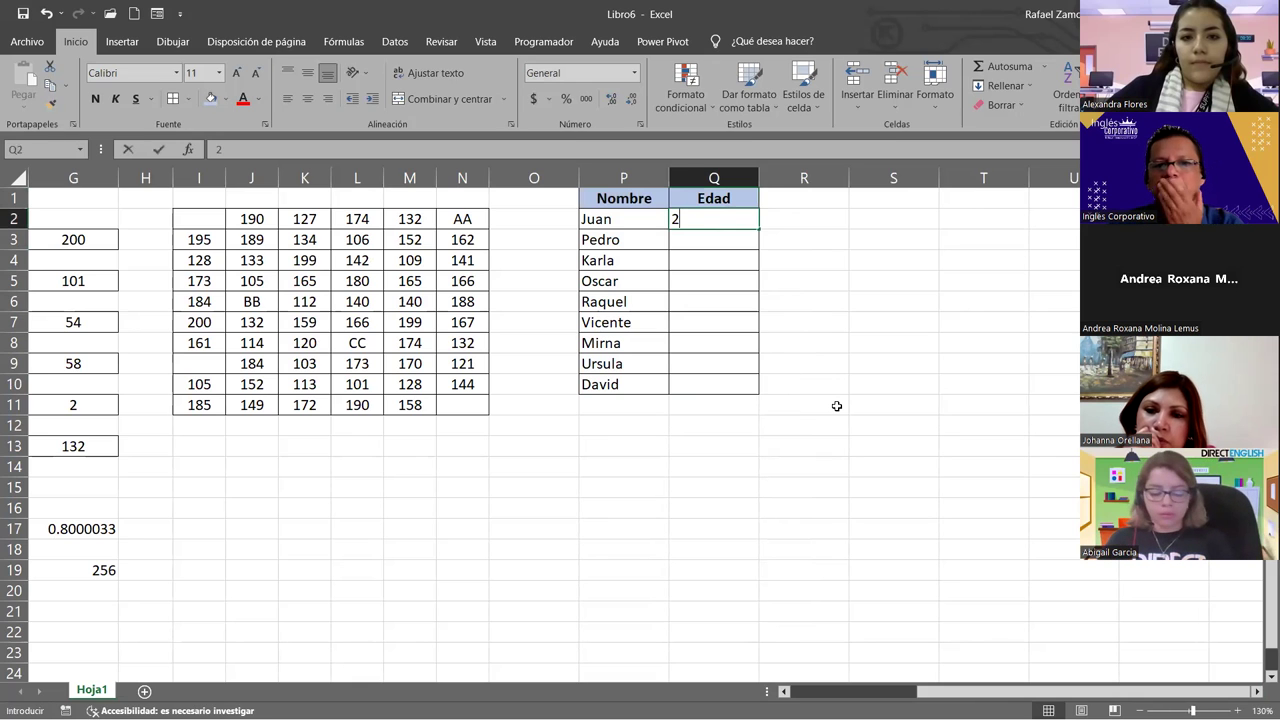
pyautogui.write('0')
pyautogui.press('Return')
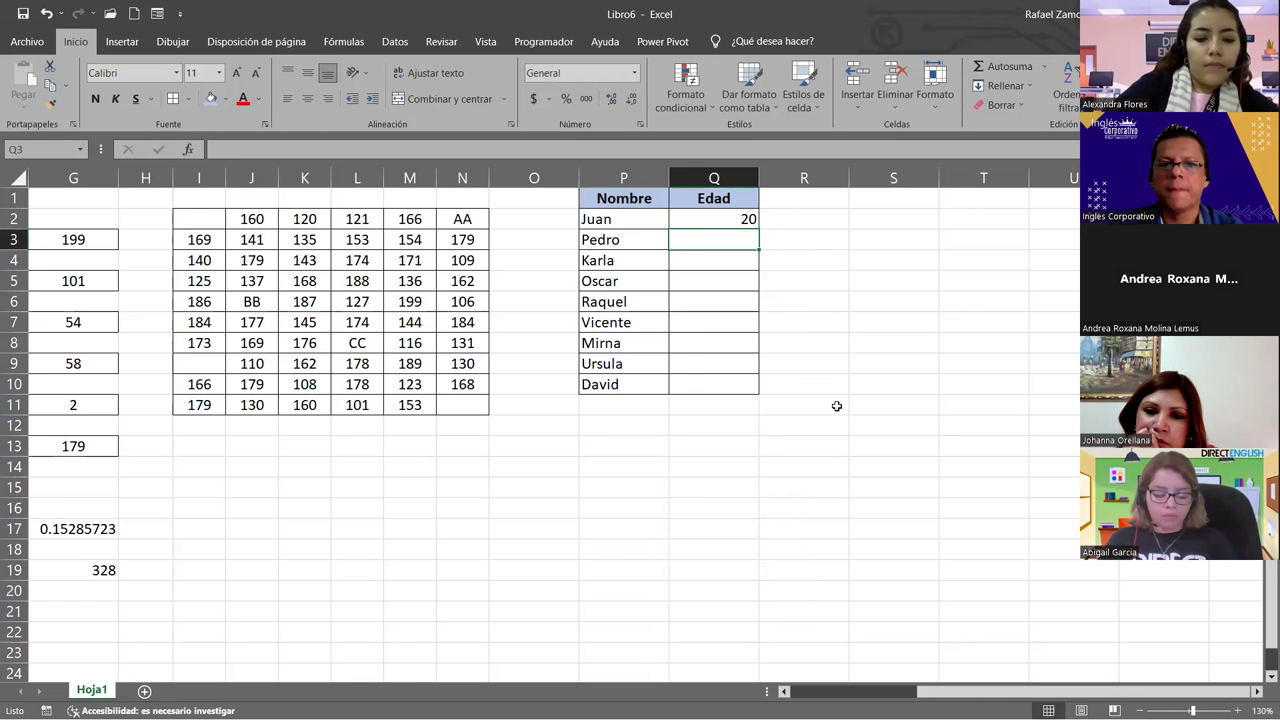
pyautogui.write('21')
pyautogui.press('Return')
pyautogui.write('23')
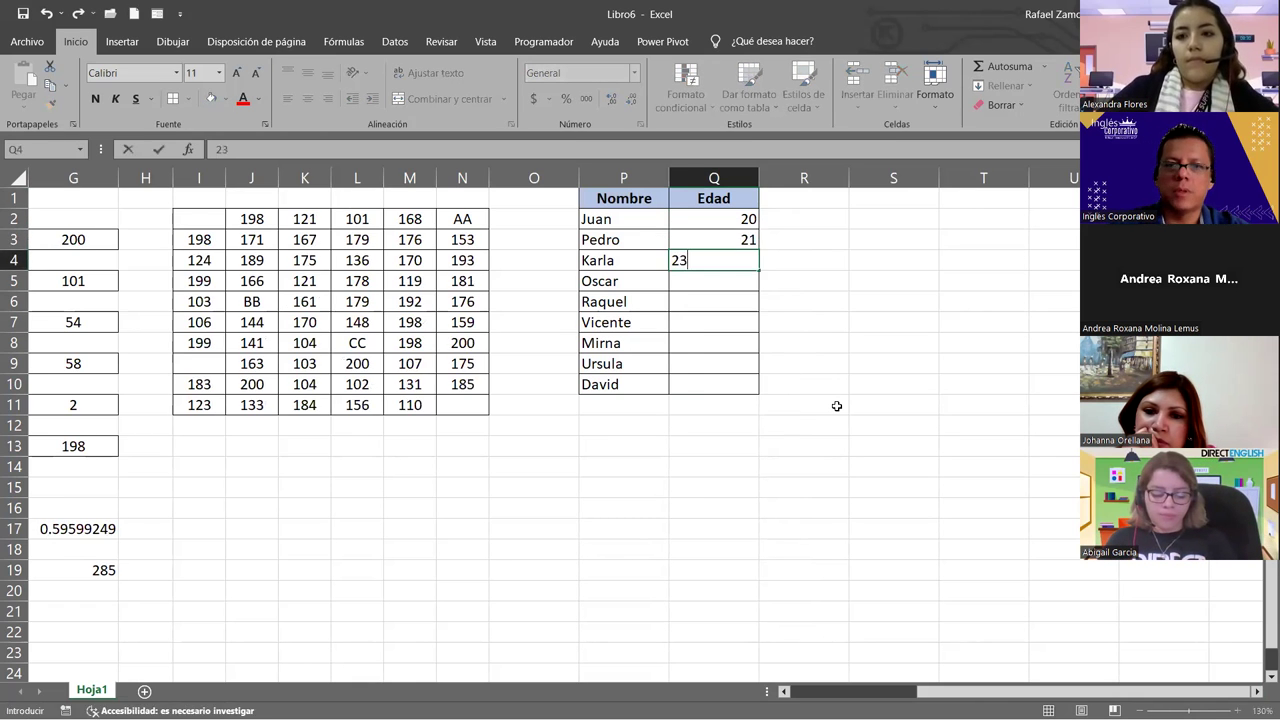
pyautogui.press('Return')
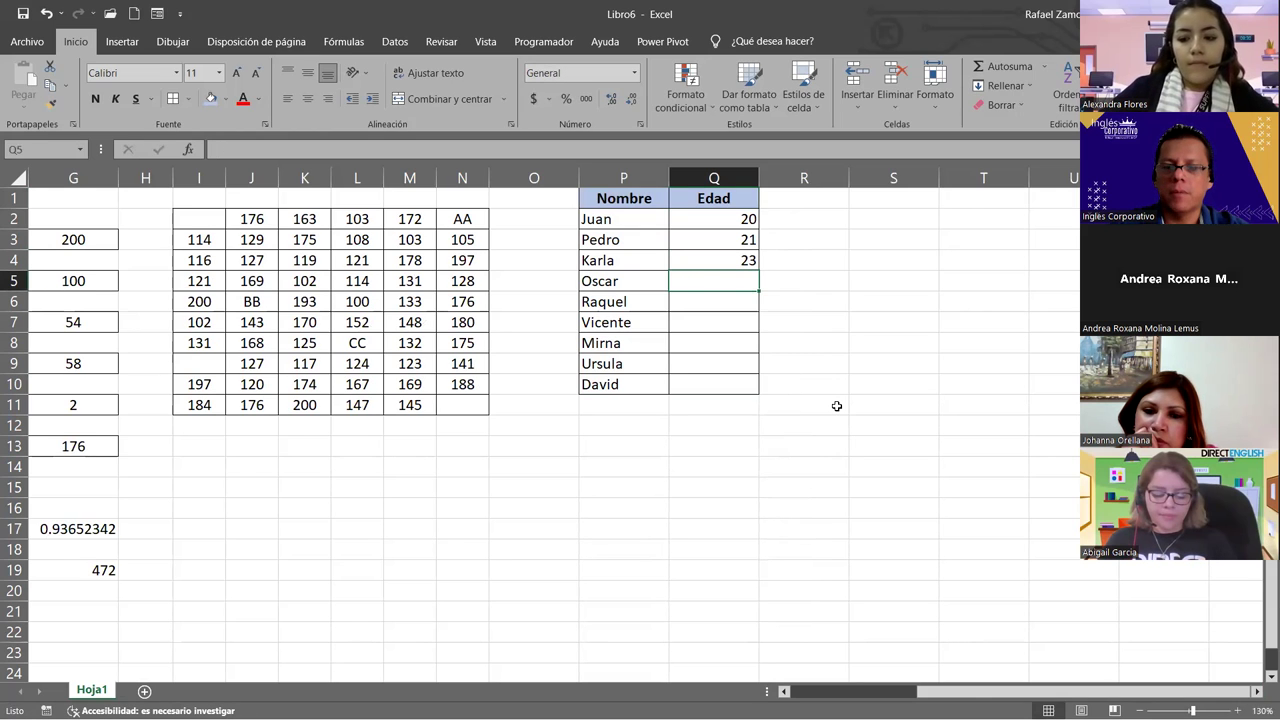
pyautogui.write('20')
pyautogui.press('Return')
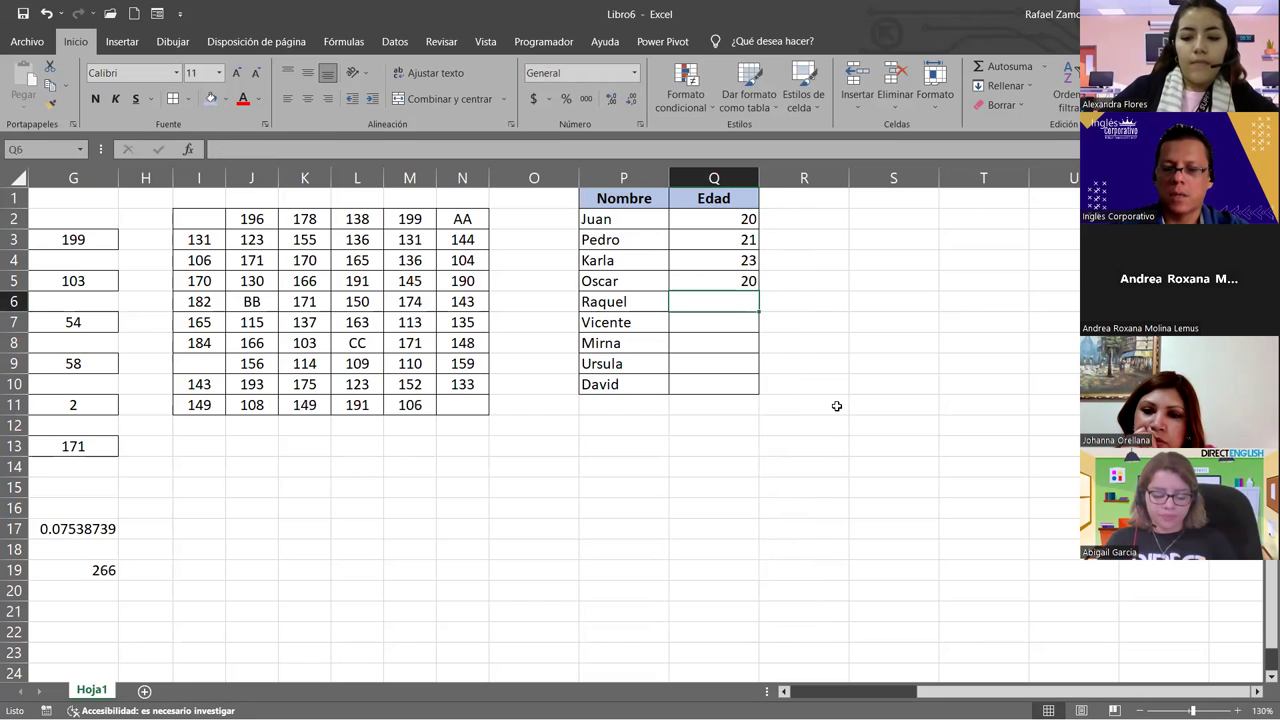
pyautogui.write('24')
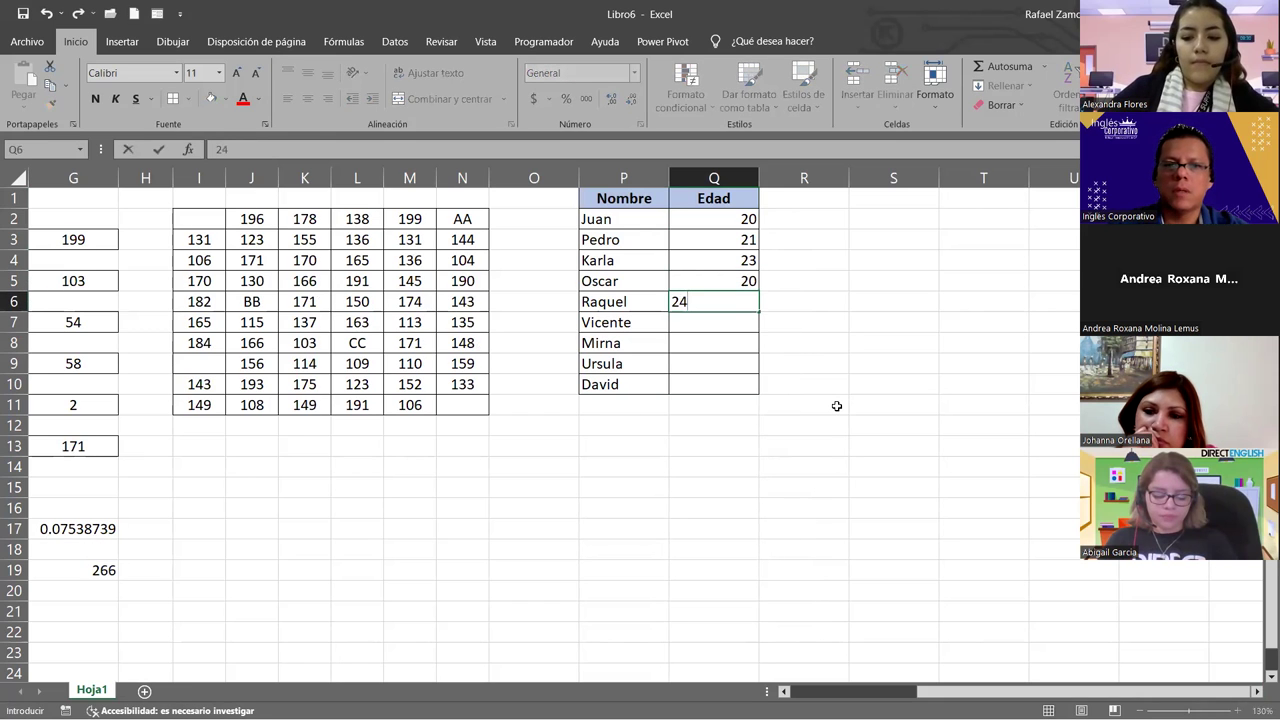
pyautogui.press('Return')
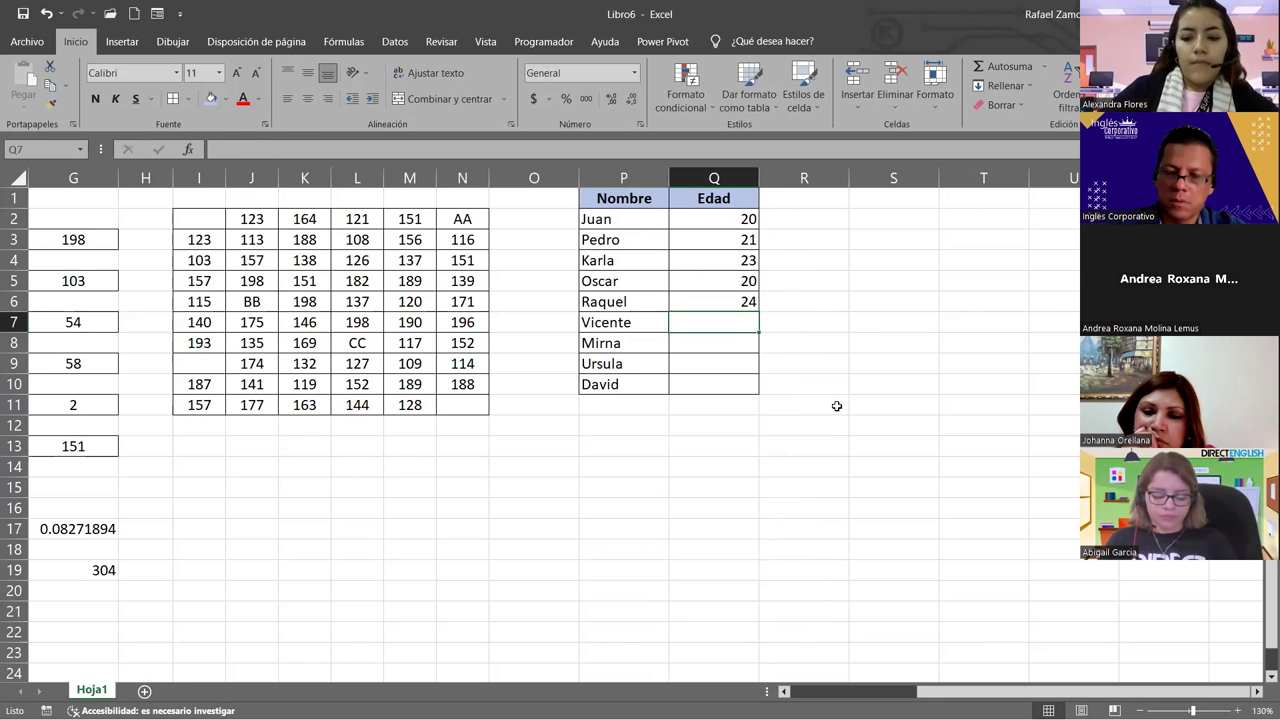
pyautogui.write('19')
pyautogui.press('Return')
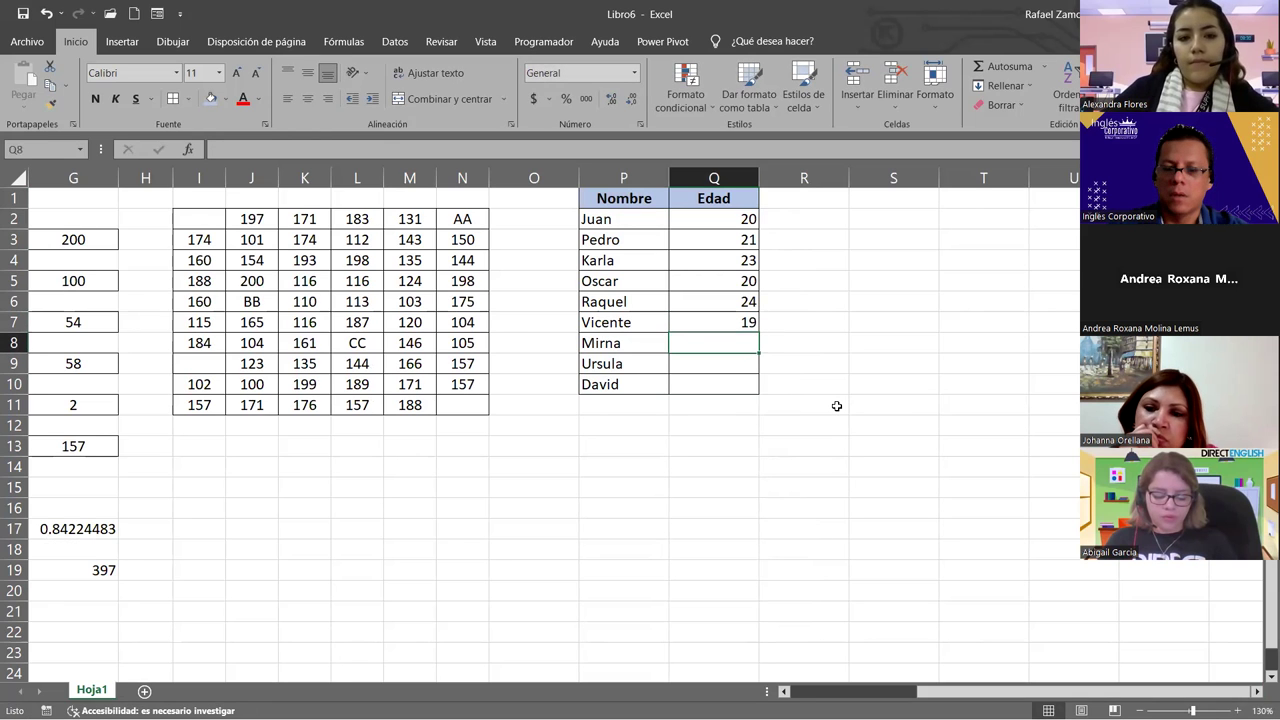
pyautogui.write('24')
pyautogui.press('Return')
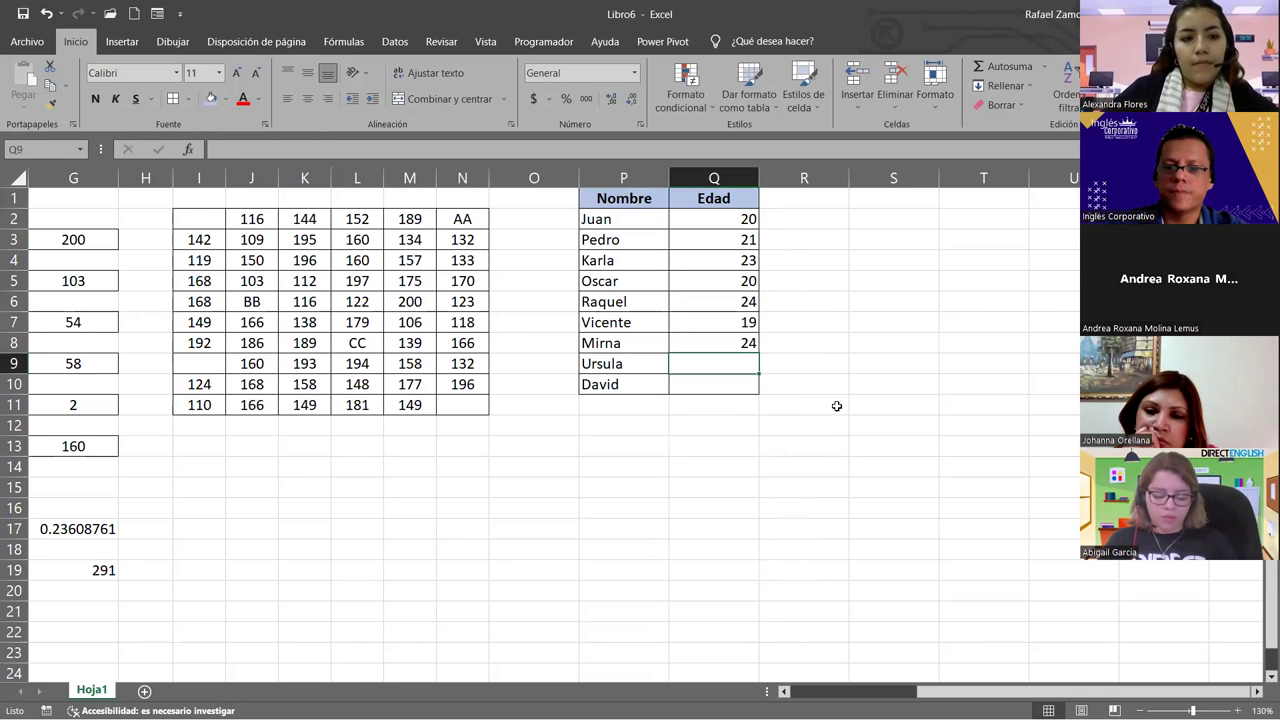
pyautogui.write('26')
pyautogui.press('Return')
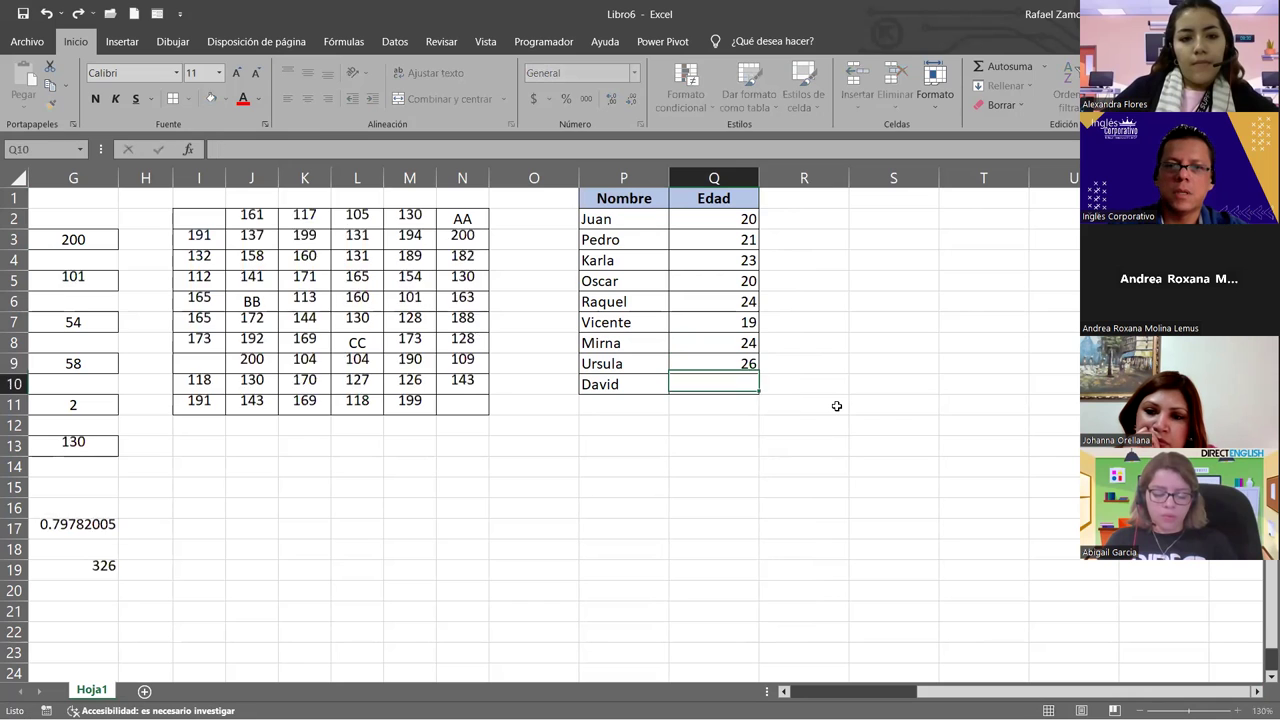
pyautogui.write('22')
pyautogui.press('Return')
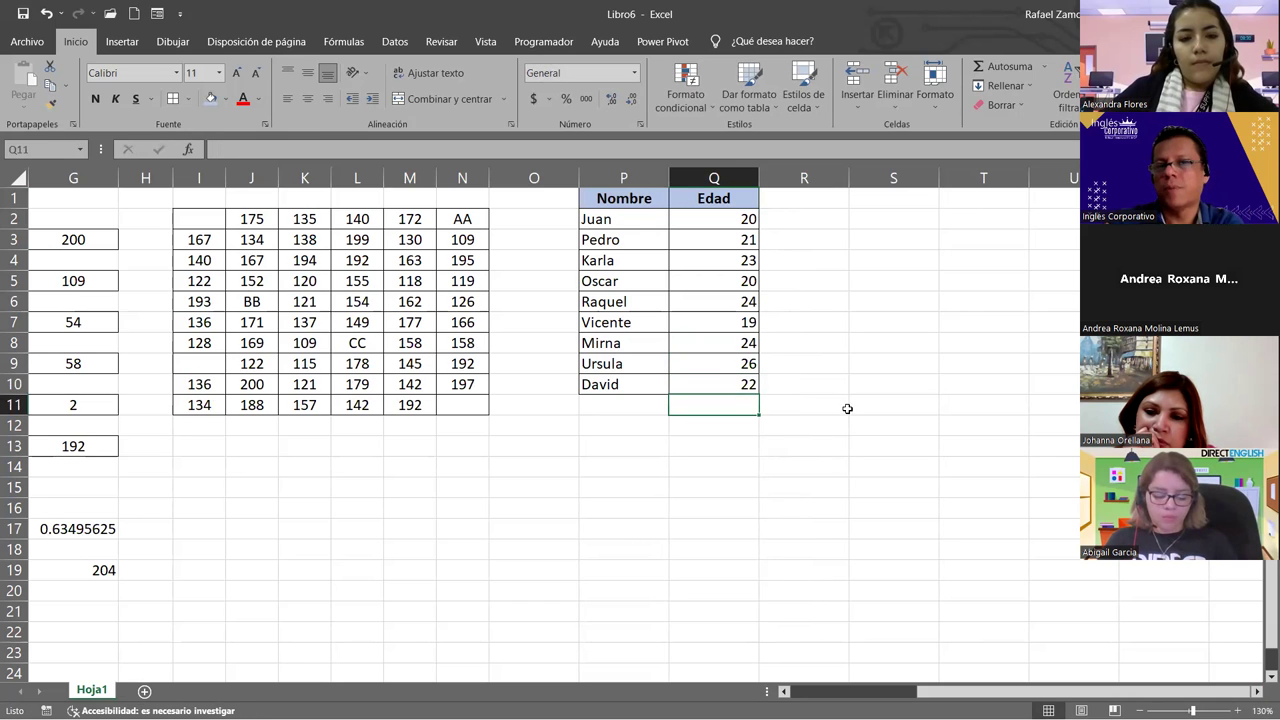
# Centre the ages in Q2:Q10 horizontally
pyautogui.moveTo(740, 219); pyautogui.dragTo(735, 386)
pyautogui.click(307, 100)
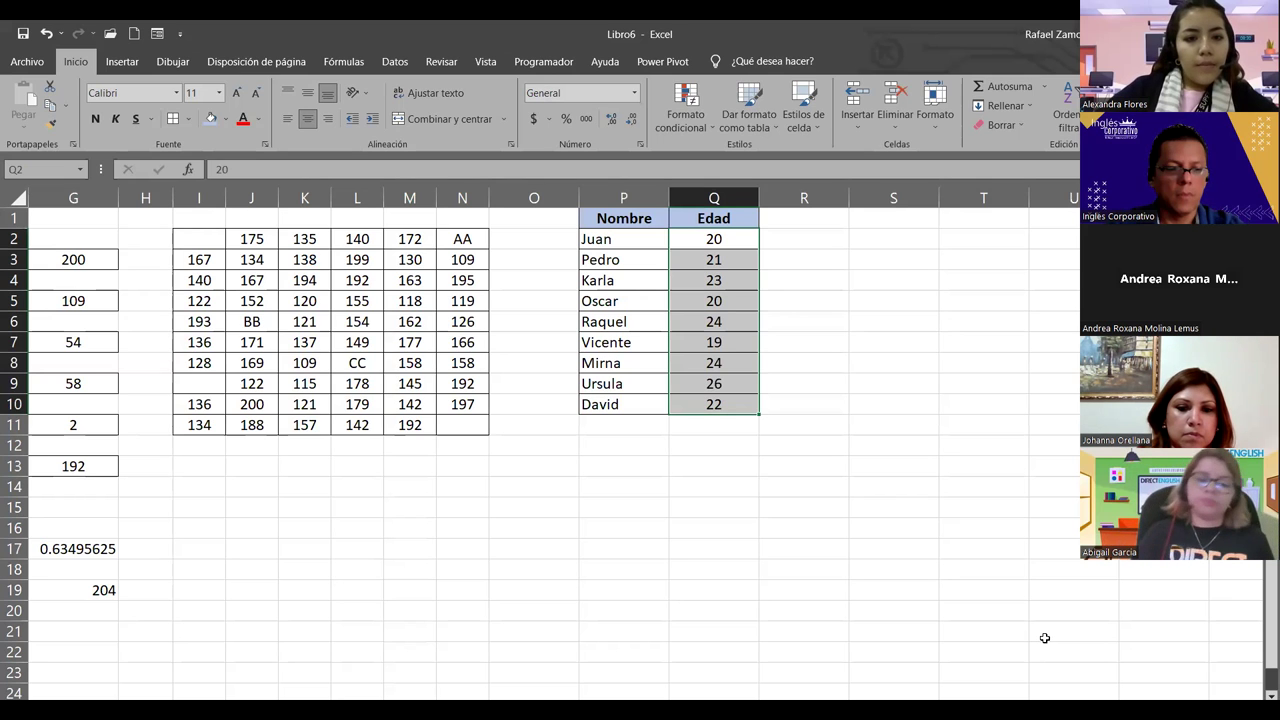
pyautogui.click(885, 595)
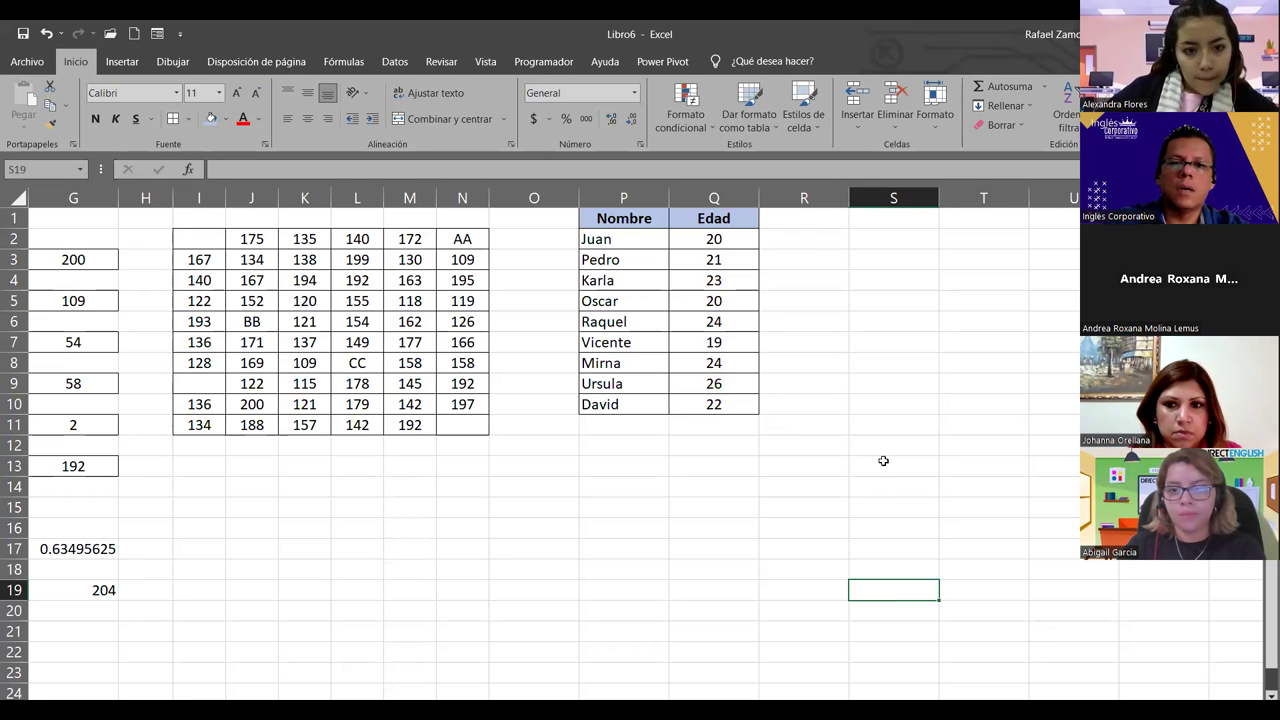
pyautogui.moveTo(606, 243); pyautogui.dragTo(630, 409)
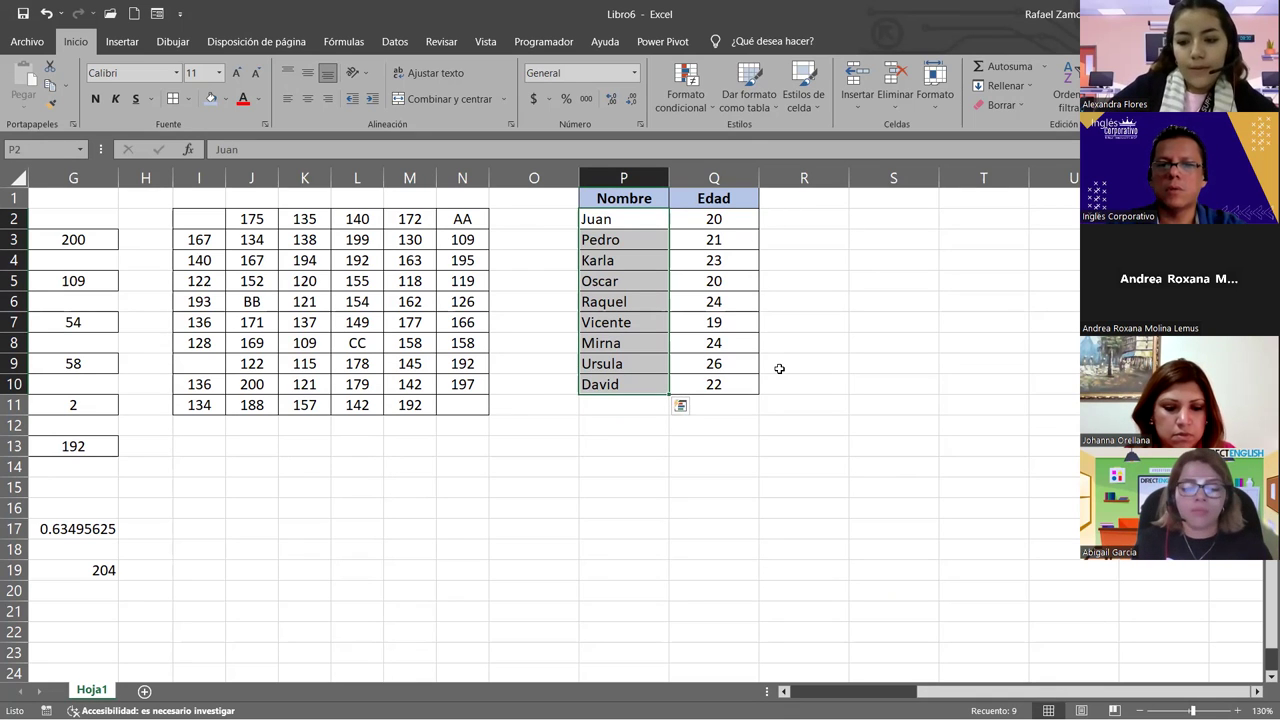
pyautogui.click(742, 221)
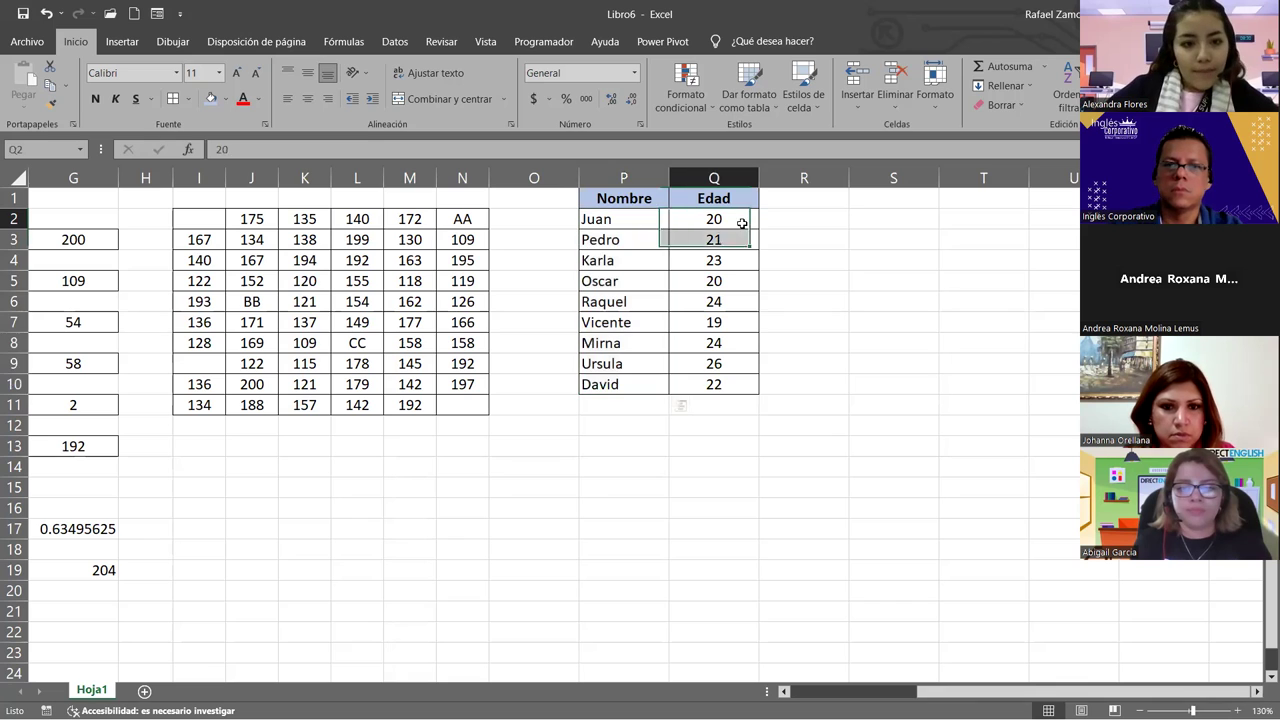
pyautogui.hotkey('ctrl', 'shift', 'Down')
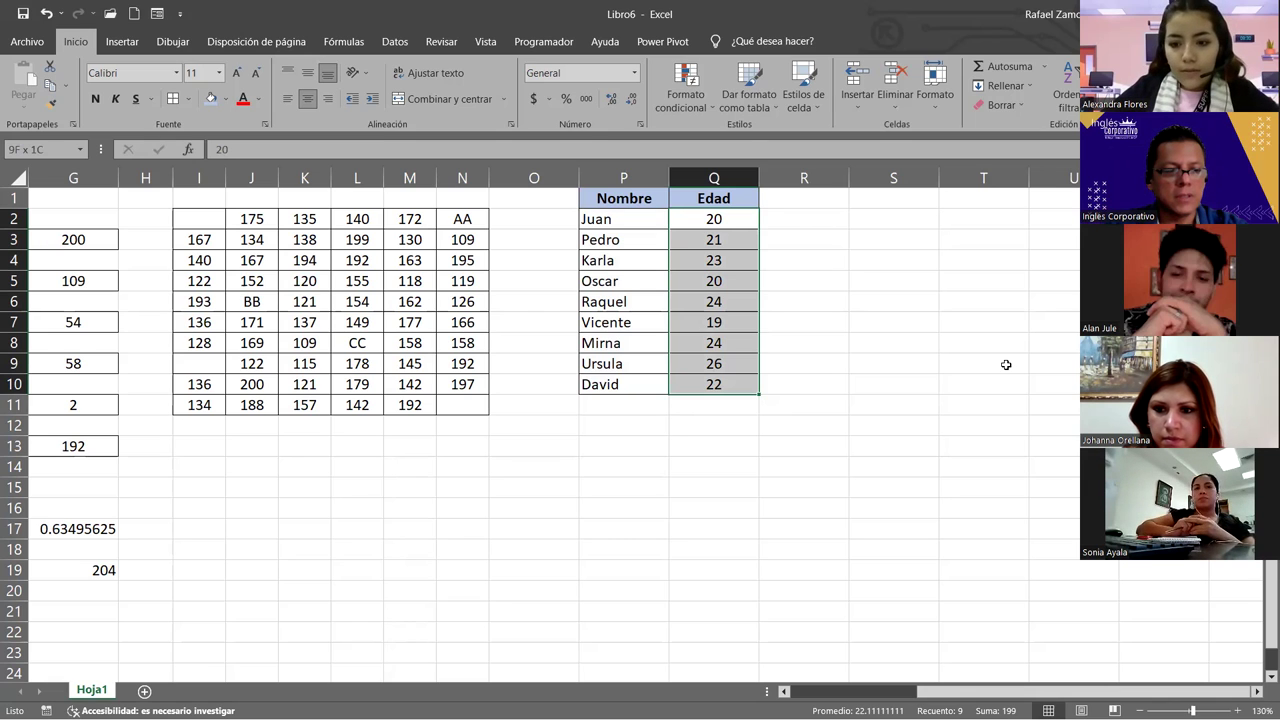
pyautogui.click(831, 282)
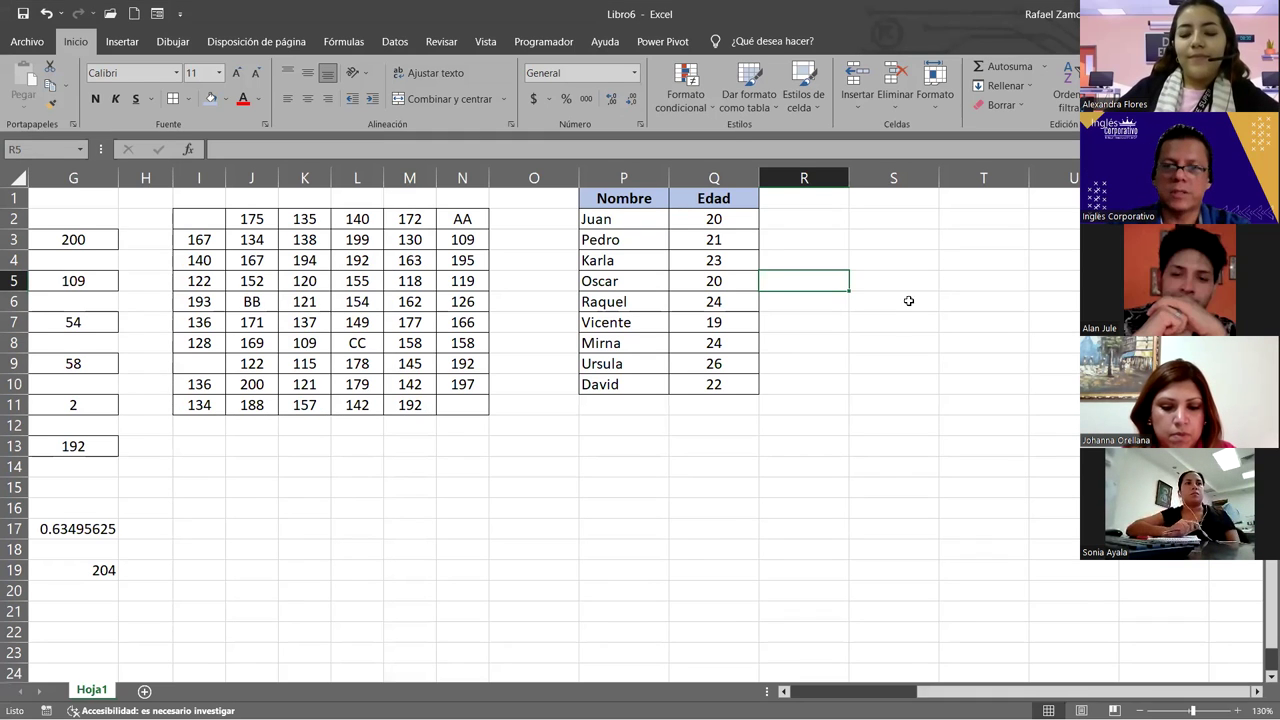
# Merge and centre P13:Q13 below the table and enter the heading EDAD in it
pyautogui.click(636, 467)
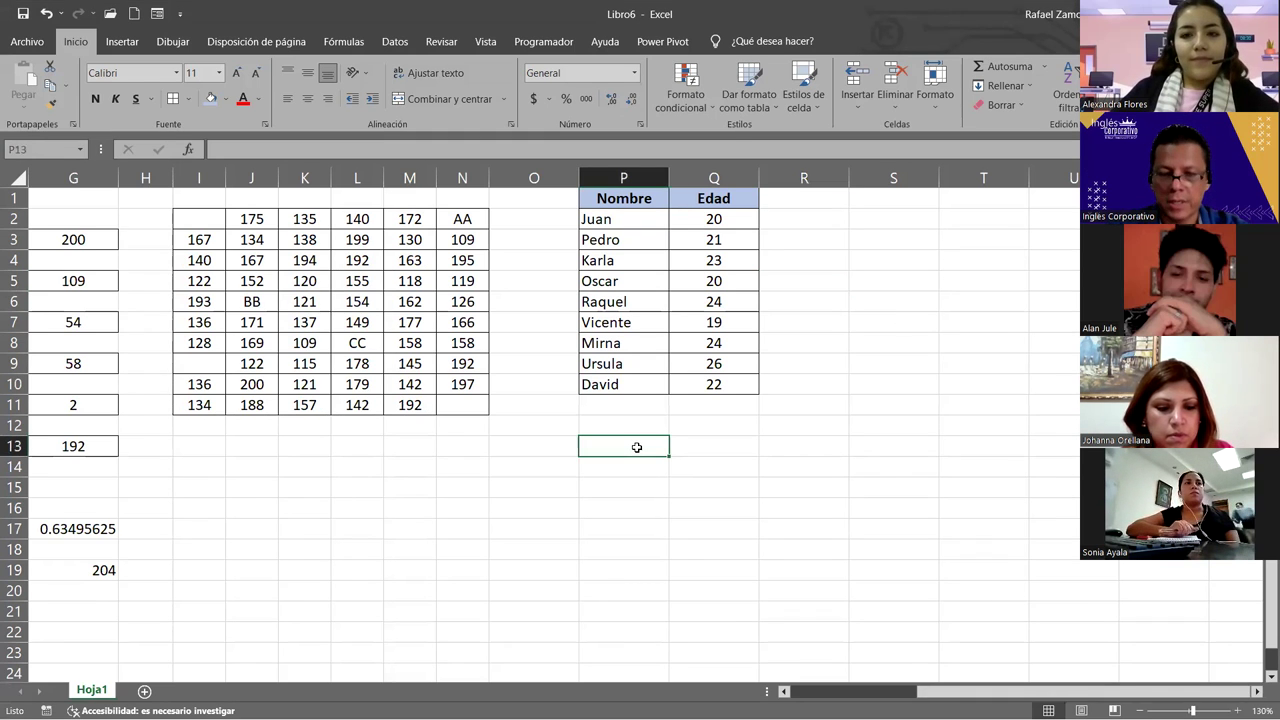
pyautogui.moveTo(636, 447); pyautogui.dragTo(690, 447)
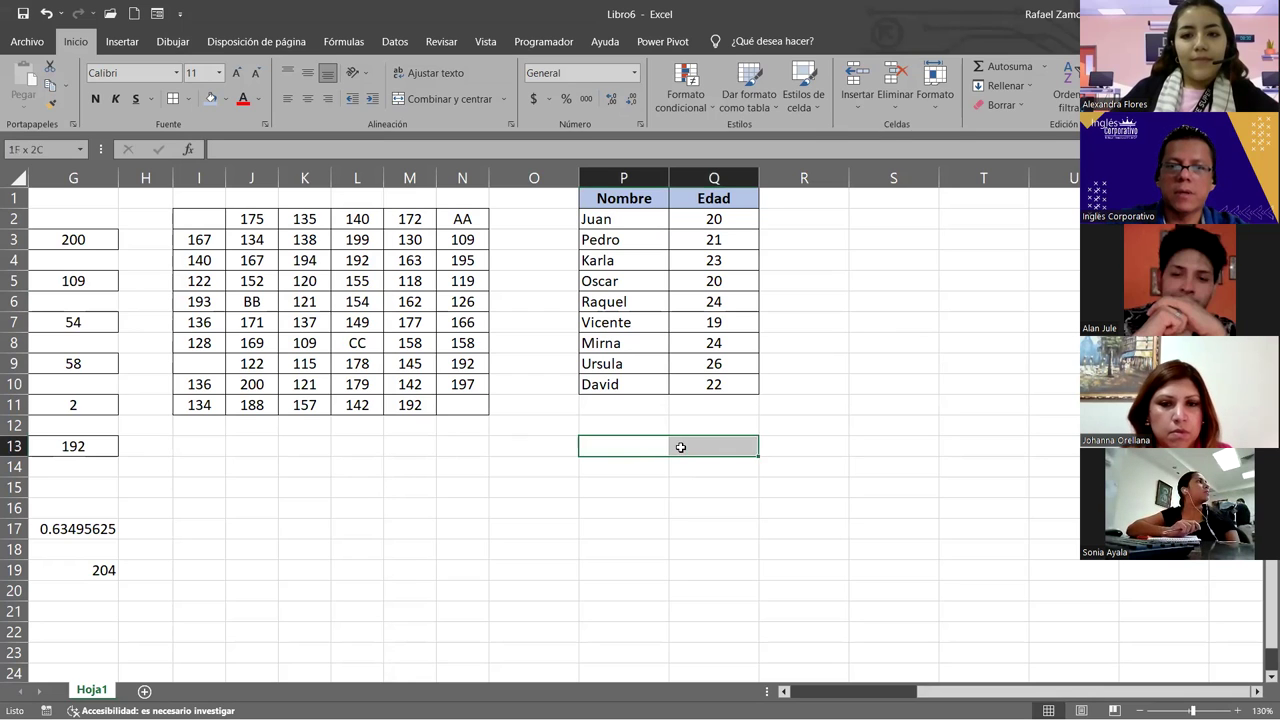
pyautogui.click(442, 99)
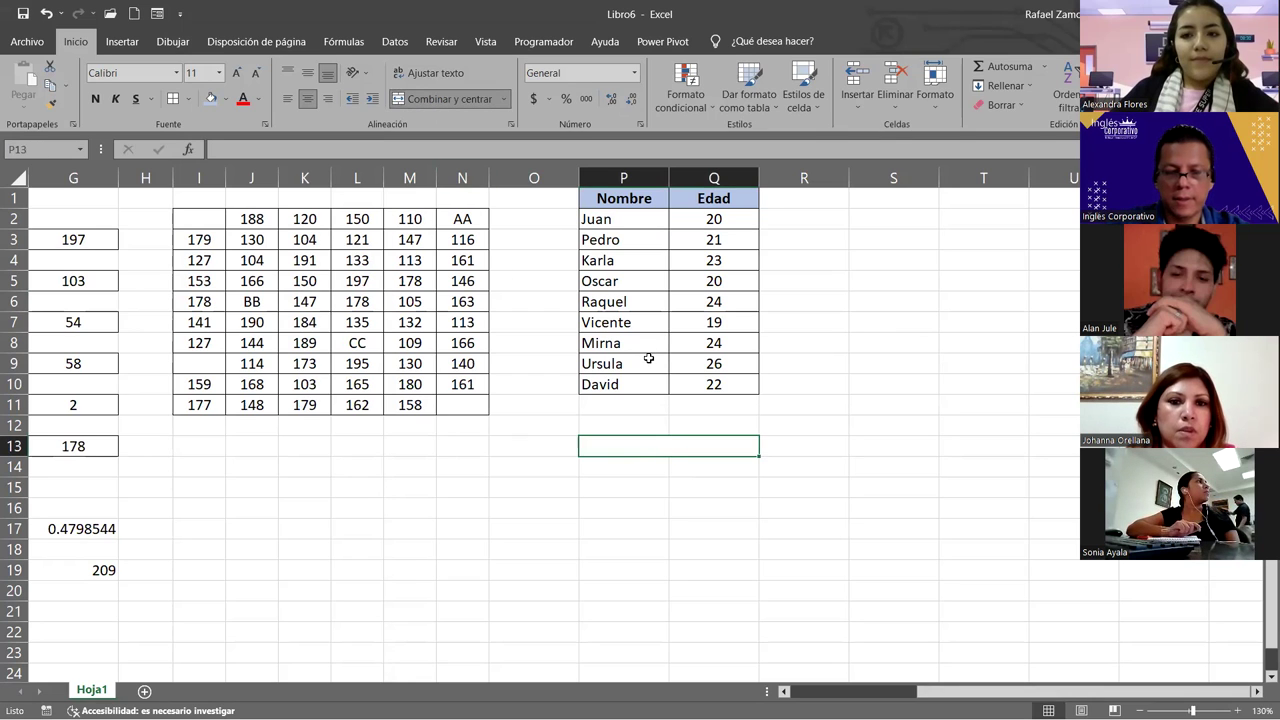
pyautogui.write('EDAD')
pyautogui.press('Return')
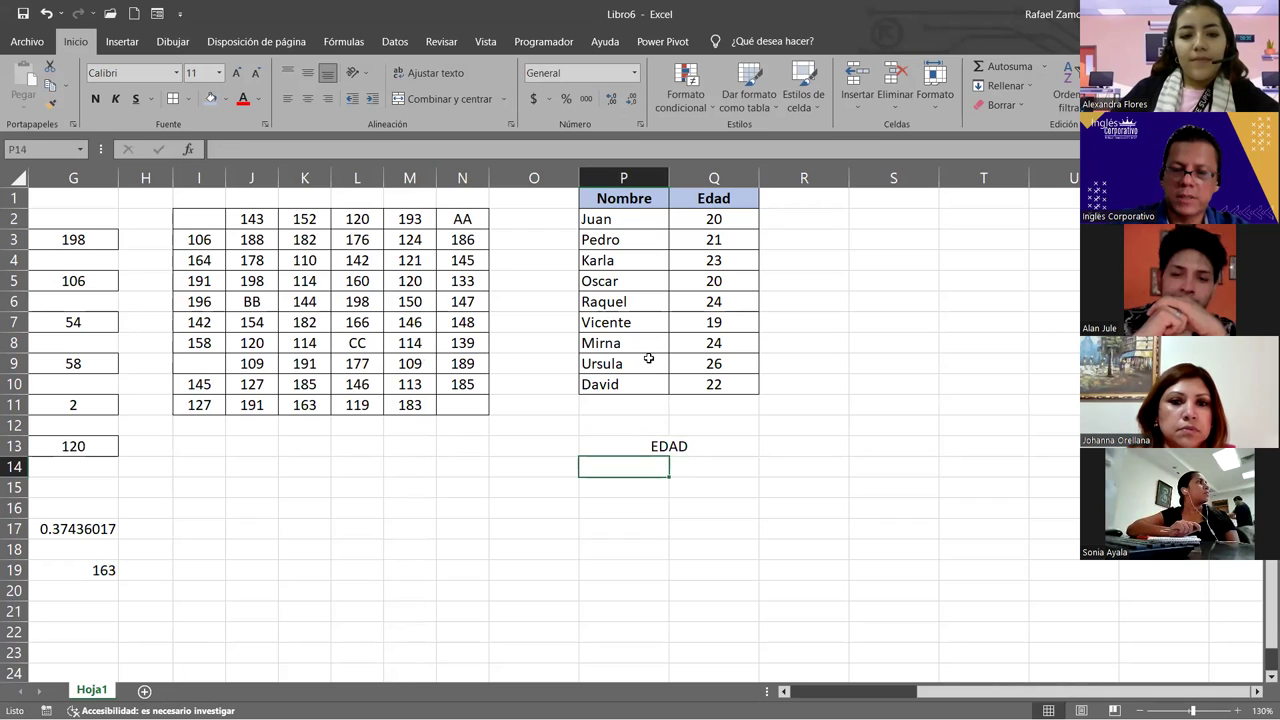
# Enter the row labels Hombres in P14 and Mujeres in P15 under the EDAD heading
pyautogui.write('Hombres')
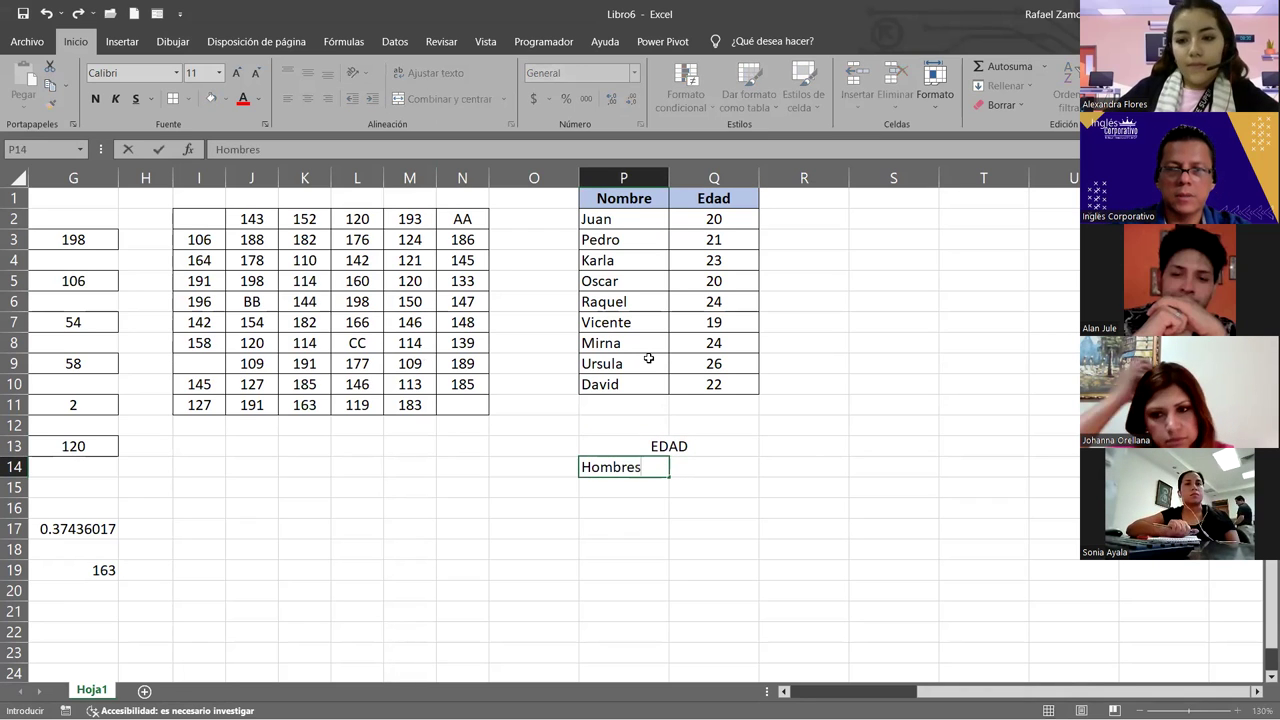
pyautogui.press('Return')
pyautogui.write('Mujeress')
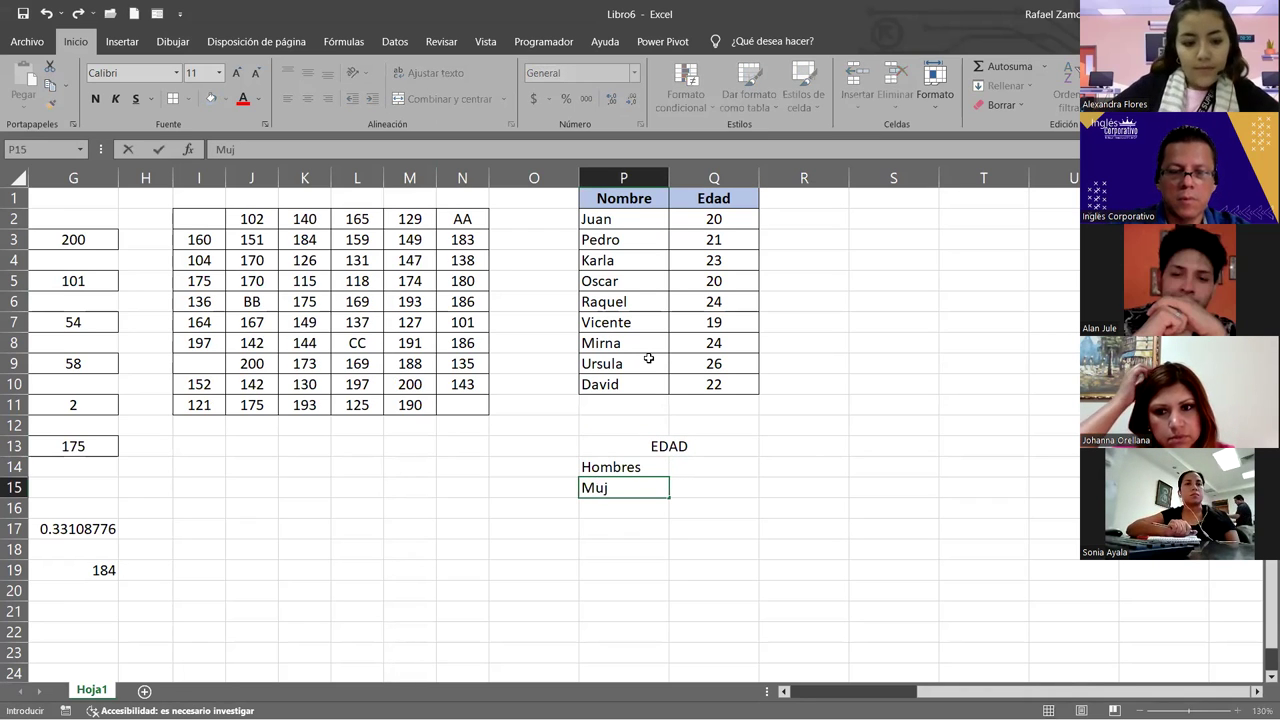
pyautogui.press('BackSpace')
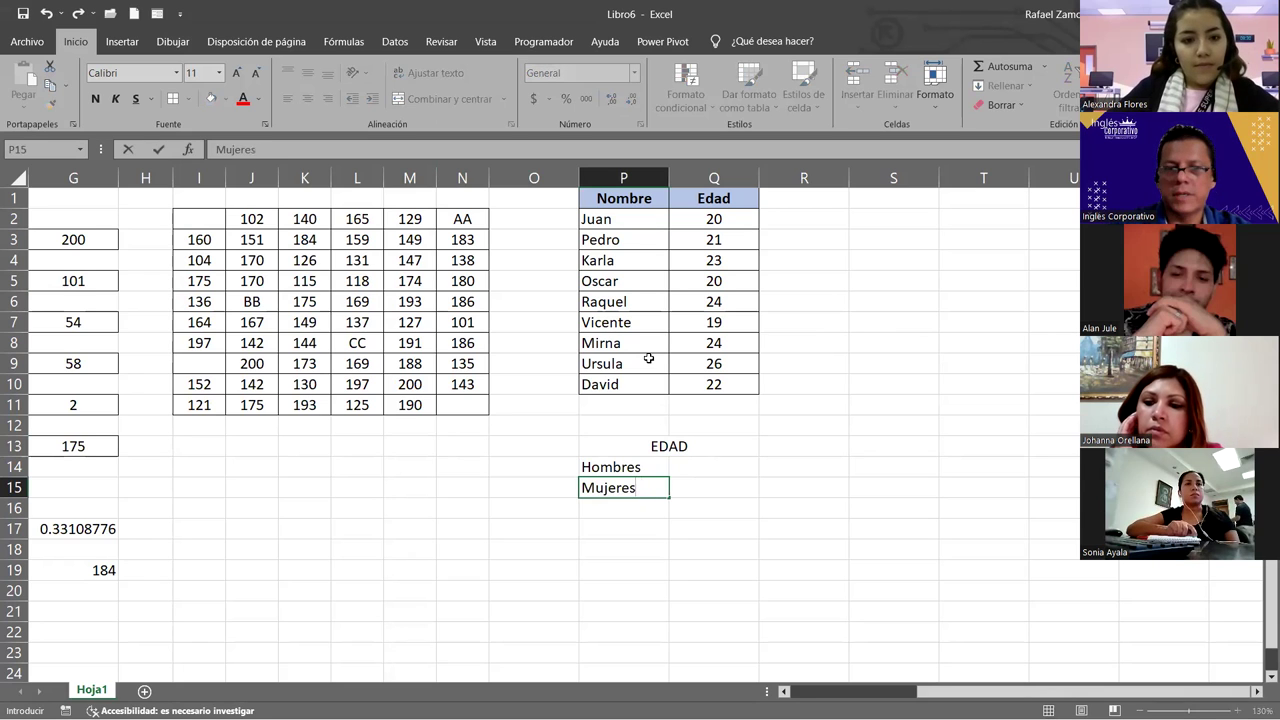
pyautogui.press('Return')
# Add borders to P14:Q15, and make the EDAD heading bold with a light gold fill
pyautogui.moveTo(650, 469); pyautogui.dragTo(683, 483)
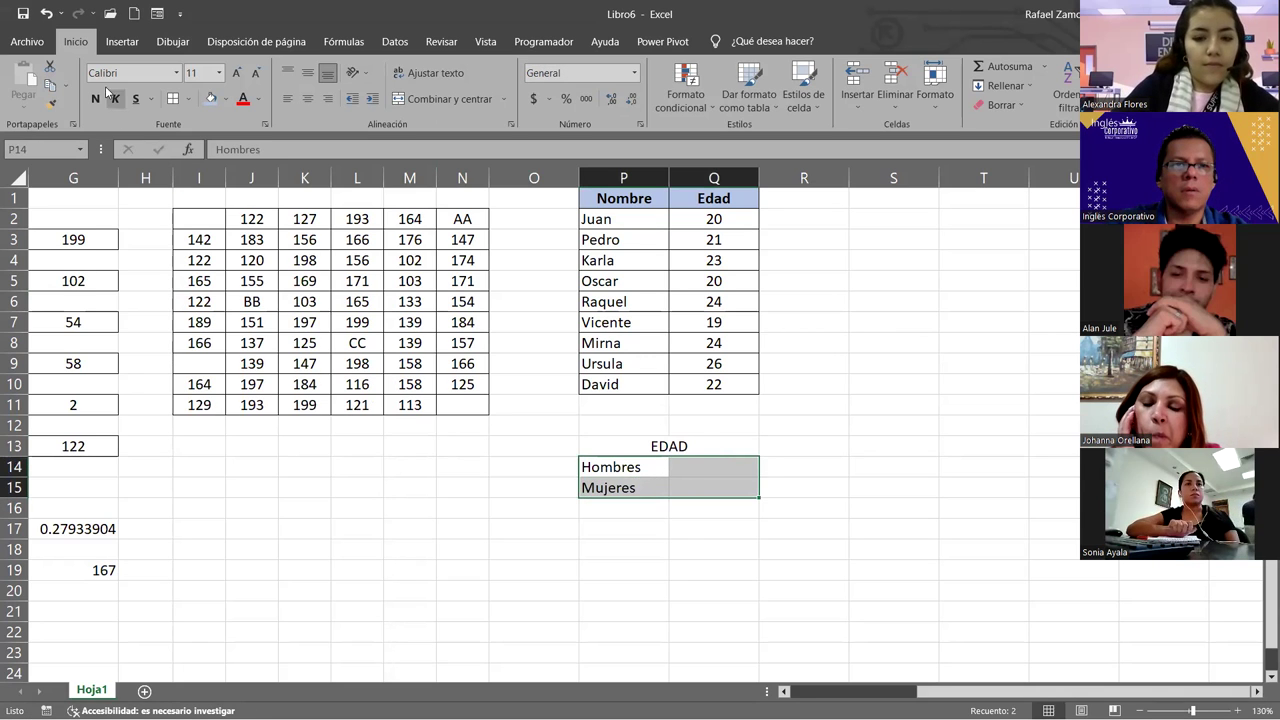
pyautogui.click(680, 442)
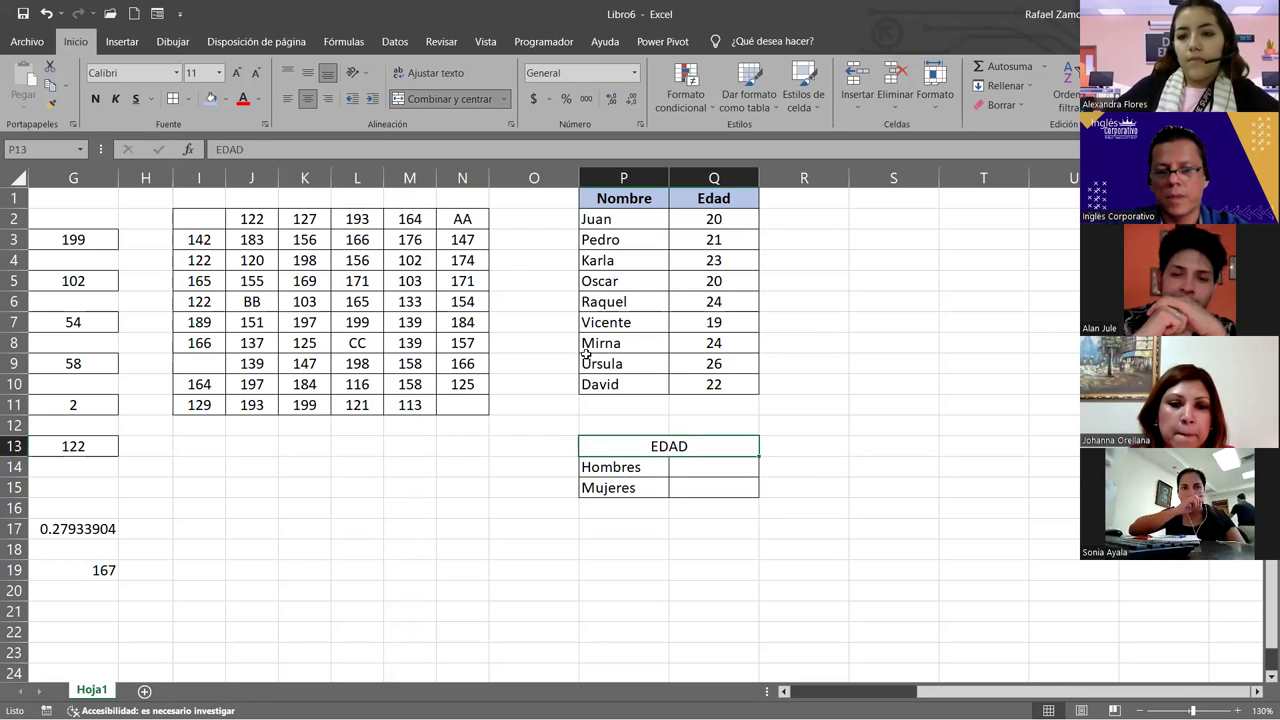
pyautogui.hotkey('ctrl', 'n')
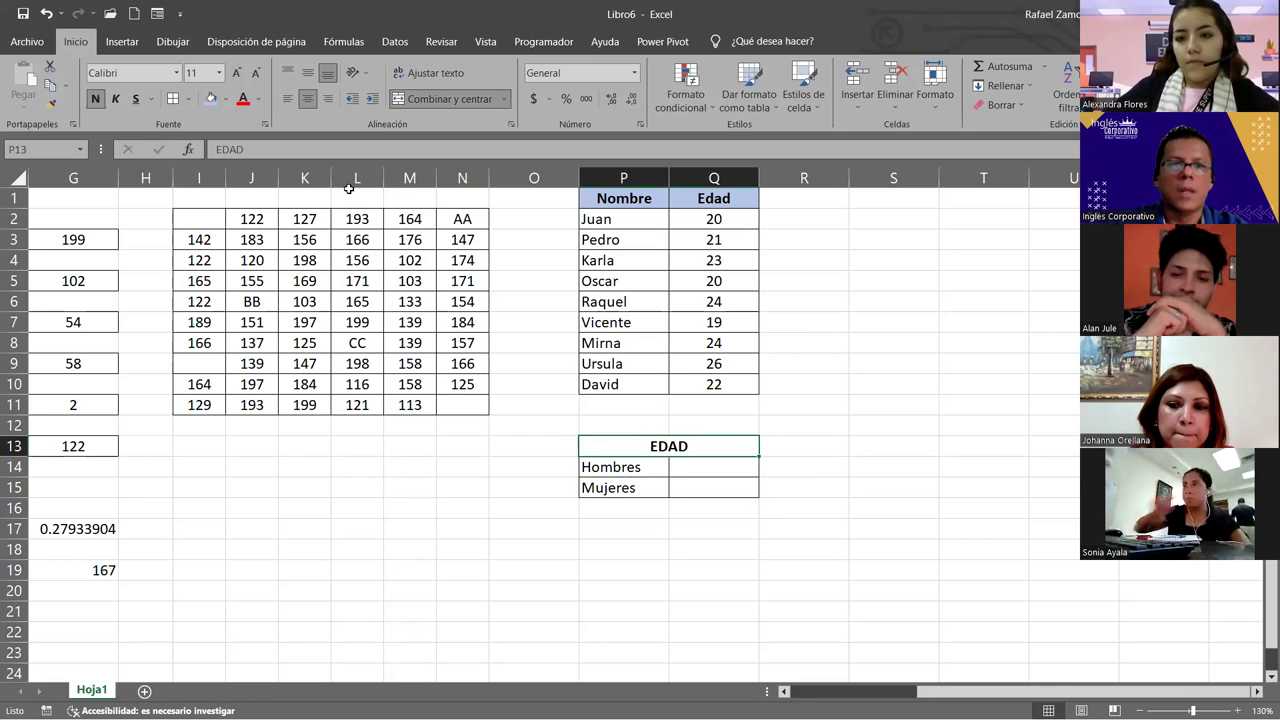
pyautogui.click(226, 100)
pyautogui.click(301, 168)
pyautogui.click(778, 594)
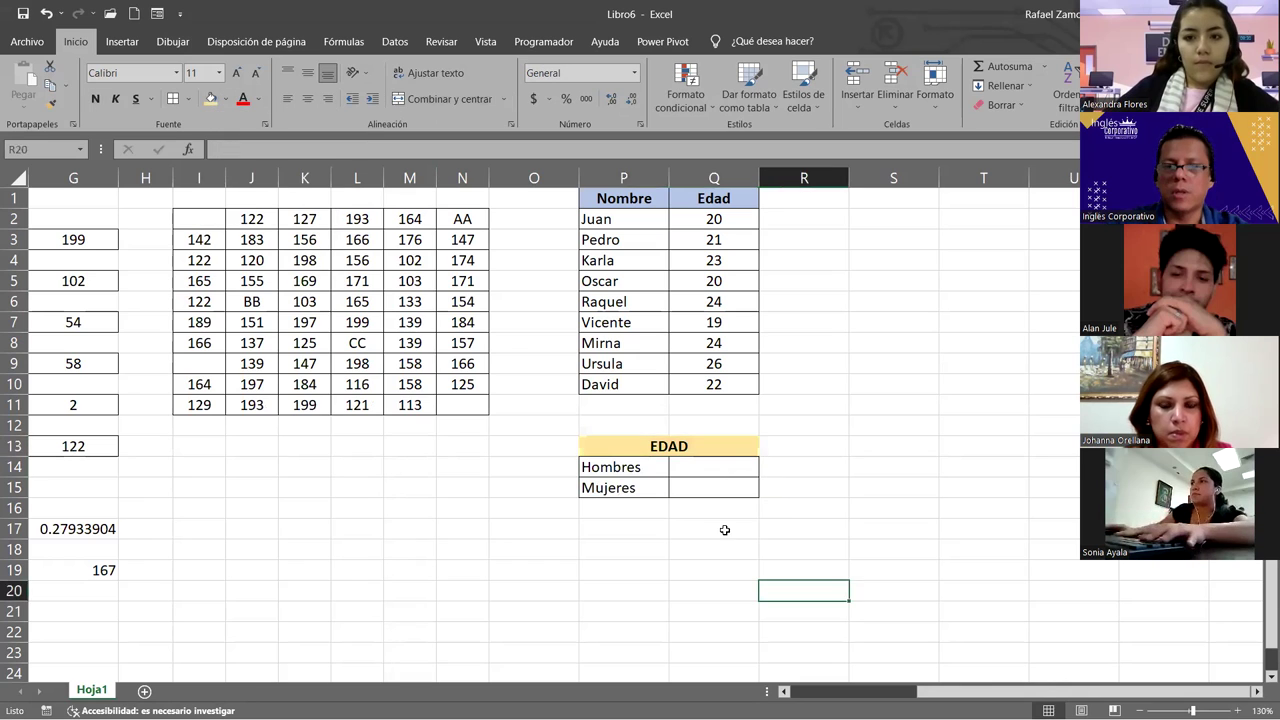
# Enter a MODA.UNO formula in Q14 that finds the most frequent age among the men in Q2:Q3, Q5, Q7 and Q10
pyautogui.click(720, 467)
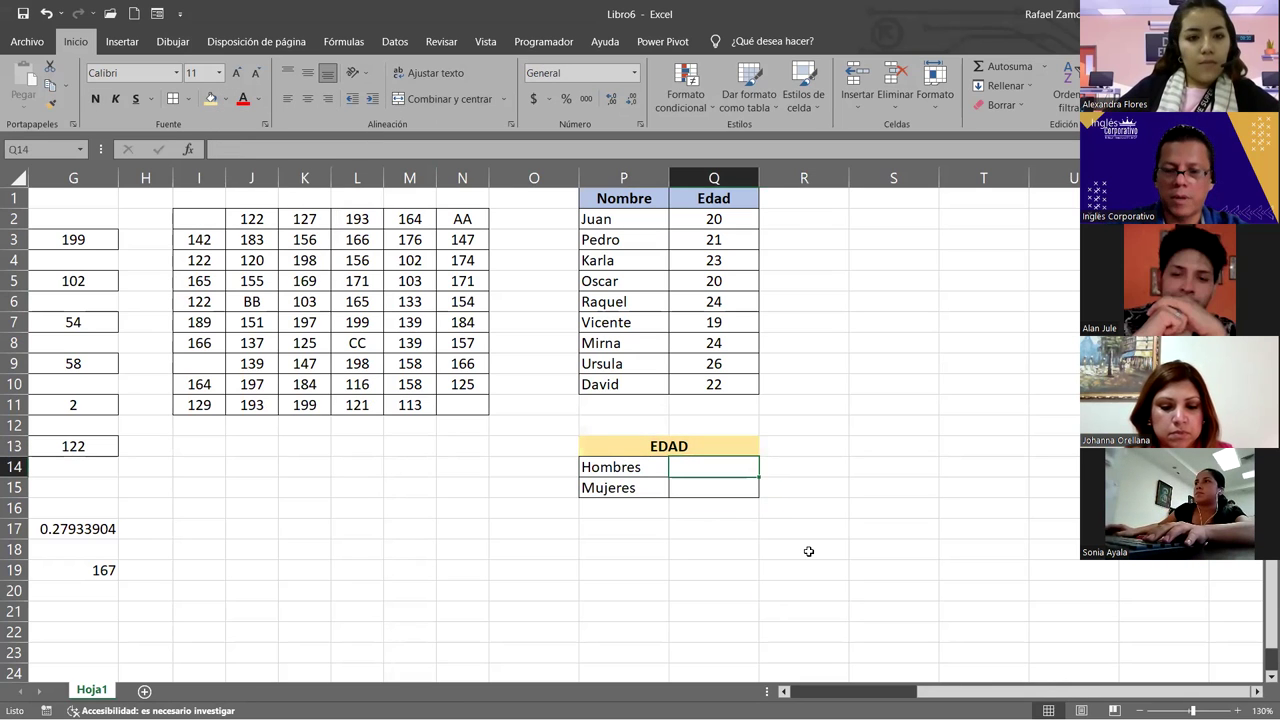
pyautogui.write('=')
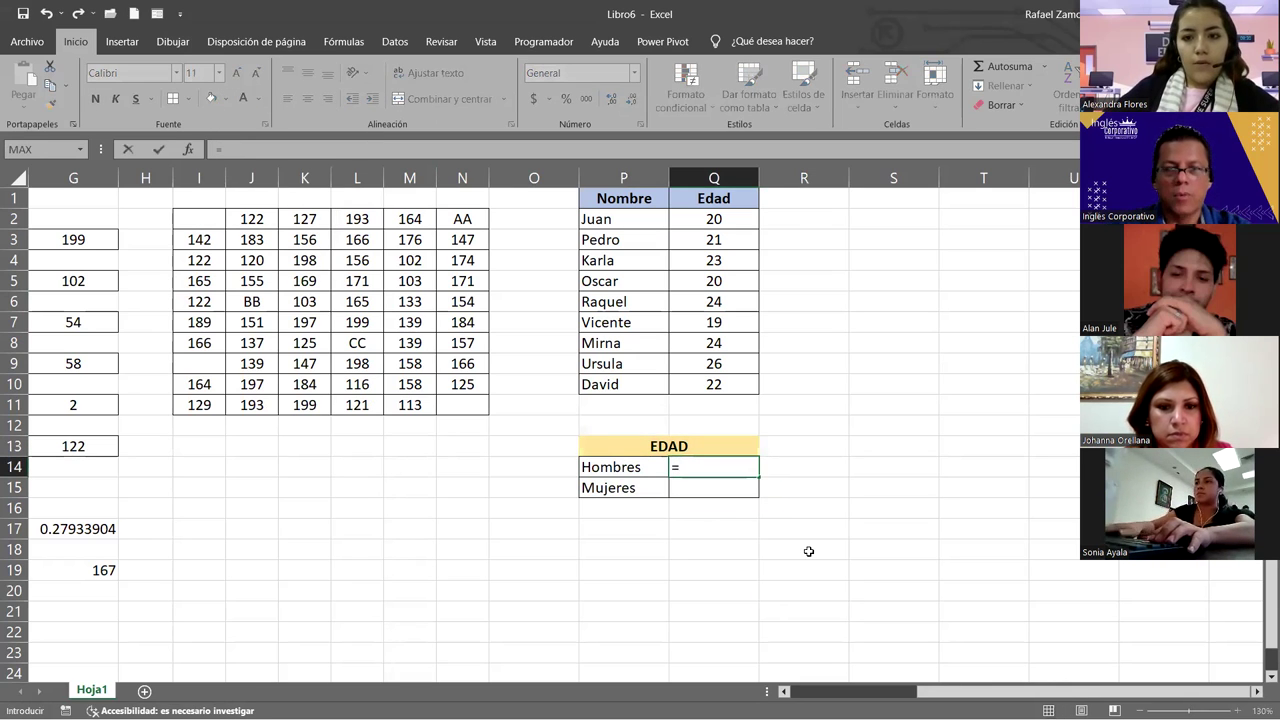
pyautogui.write('moda')
pyautogui.press('Tab')
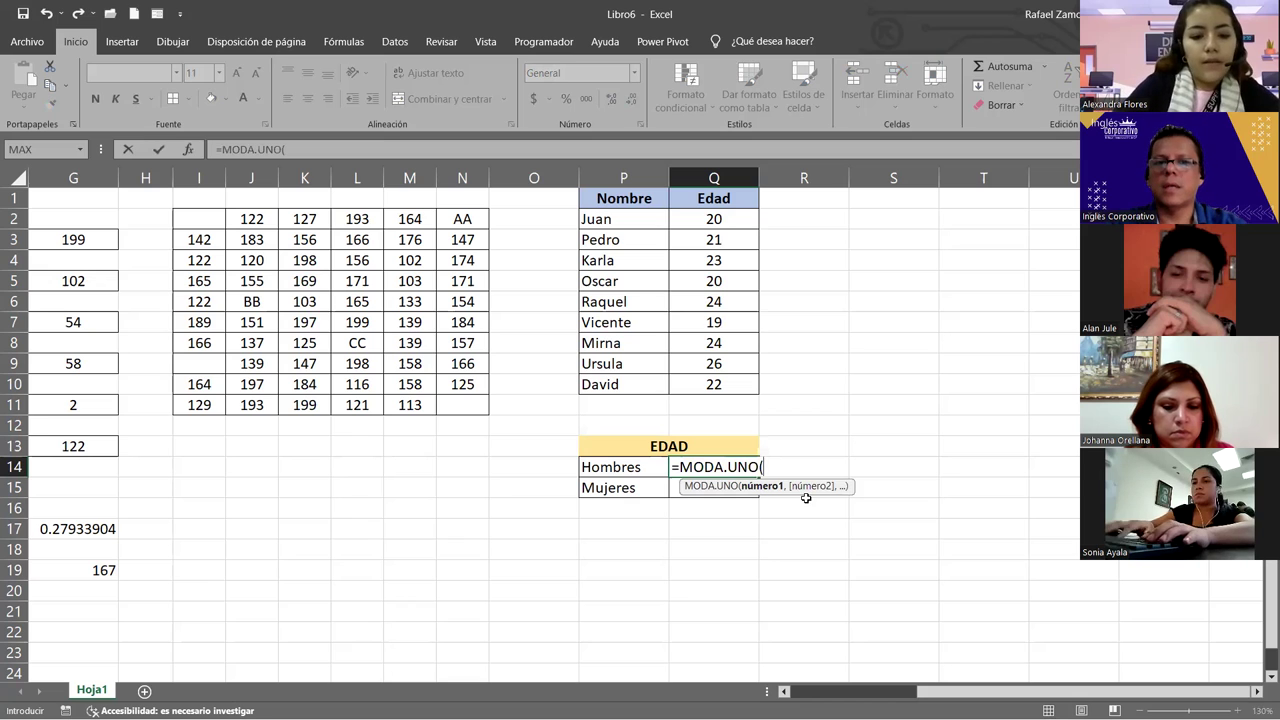
pyautogui.click(735, 224)
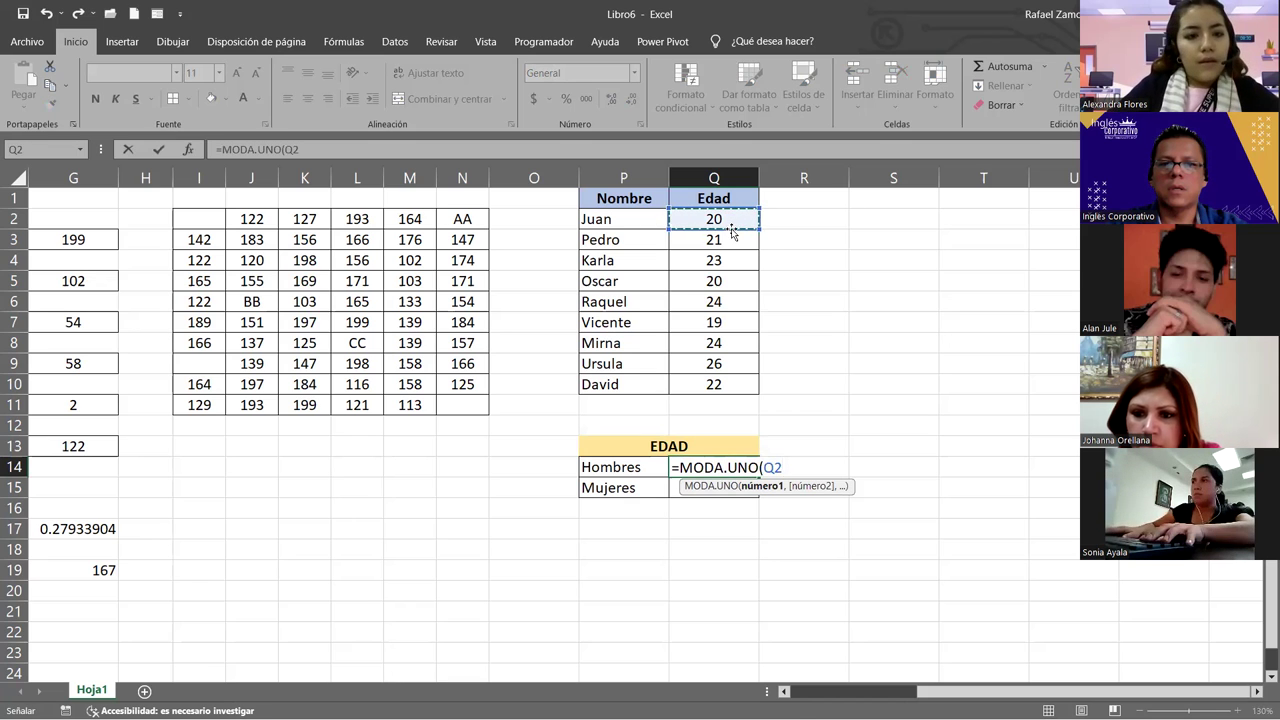
pyautogui.moveTo(733, 230); pyautogui.dragTo(734, 250)
pyautogui.keyDown('ctrl'); pyautogui.click(720, 282); pyautogui.keyUp('ctrl')
pyautogui.keyDown('ctrl'); pyautogui.click(714, 322); pyautogui.keyUp('ctrl')
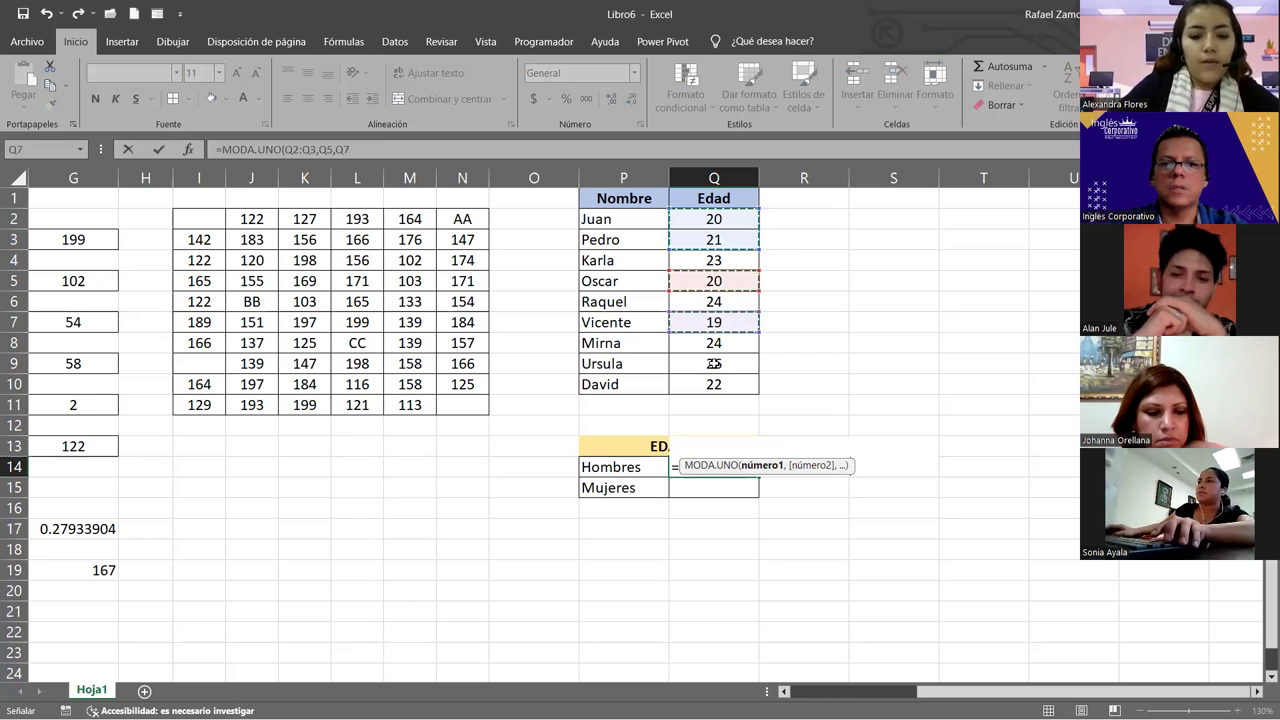
pyautogui.keyDown('ctrl'); pyautogui.click(718, 384); pyautogui.keyUp('ctrl')
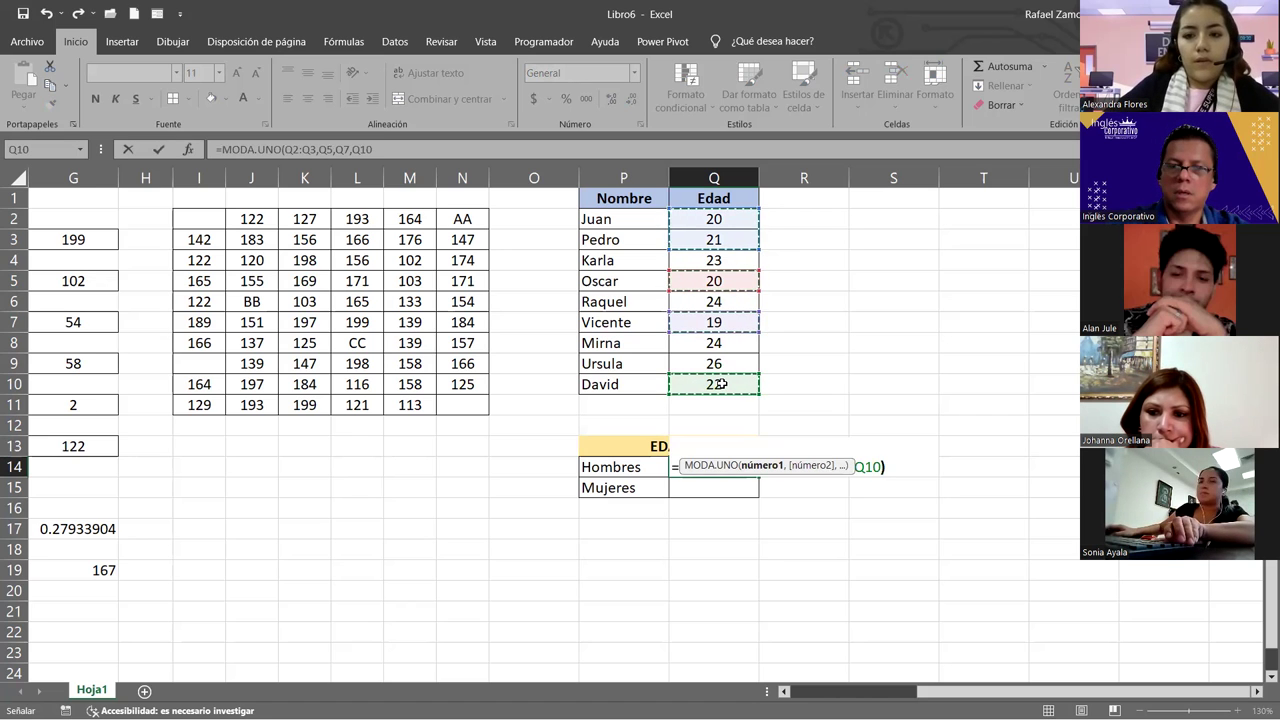
pyautogui.press('Return')
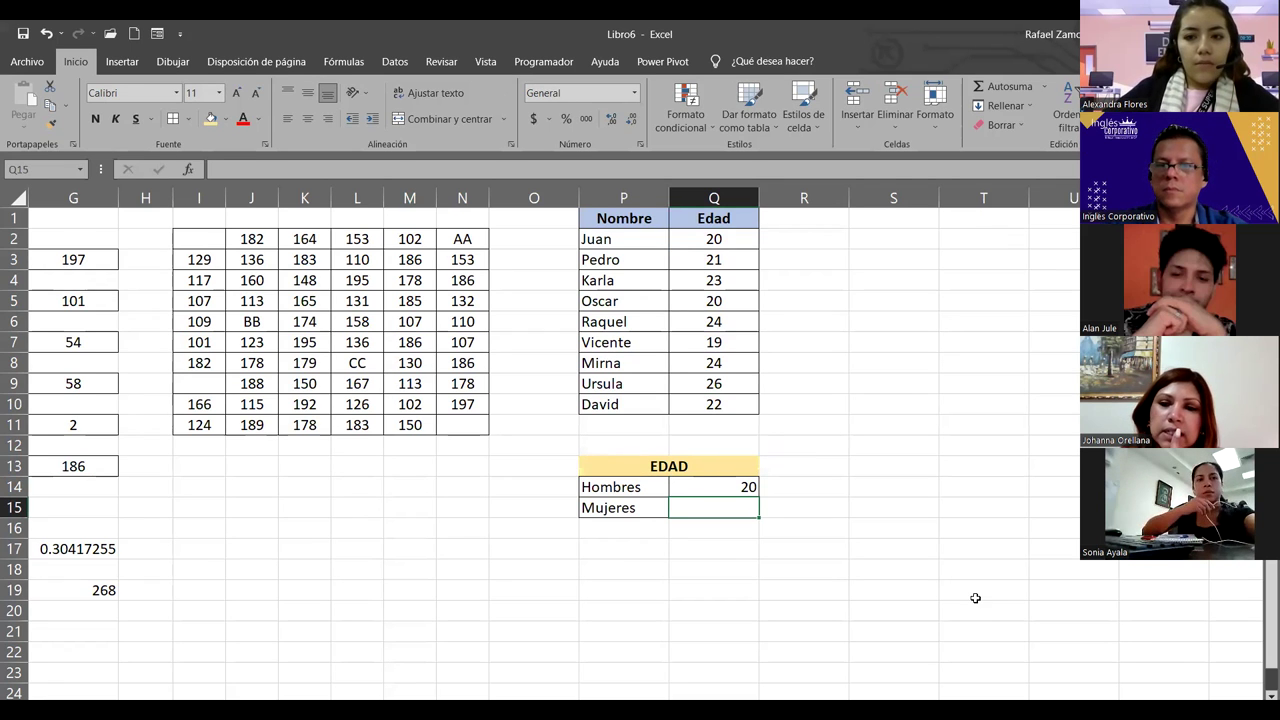
# Re-enter the Hombres formula in Q14 as =MODA.UNO(Q2:Q3,Q5,Q7,Q10)
pyautogui.click(744, 490)
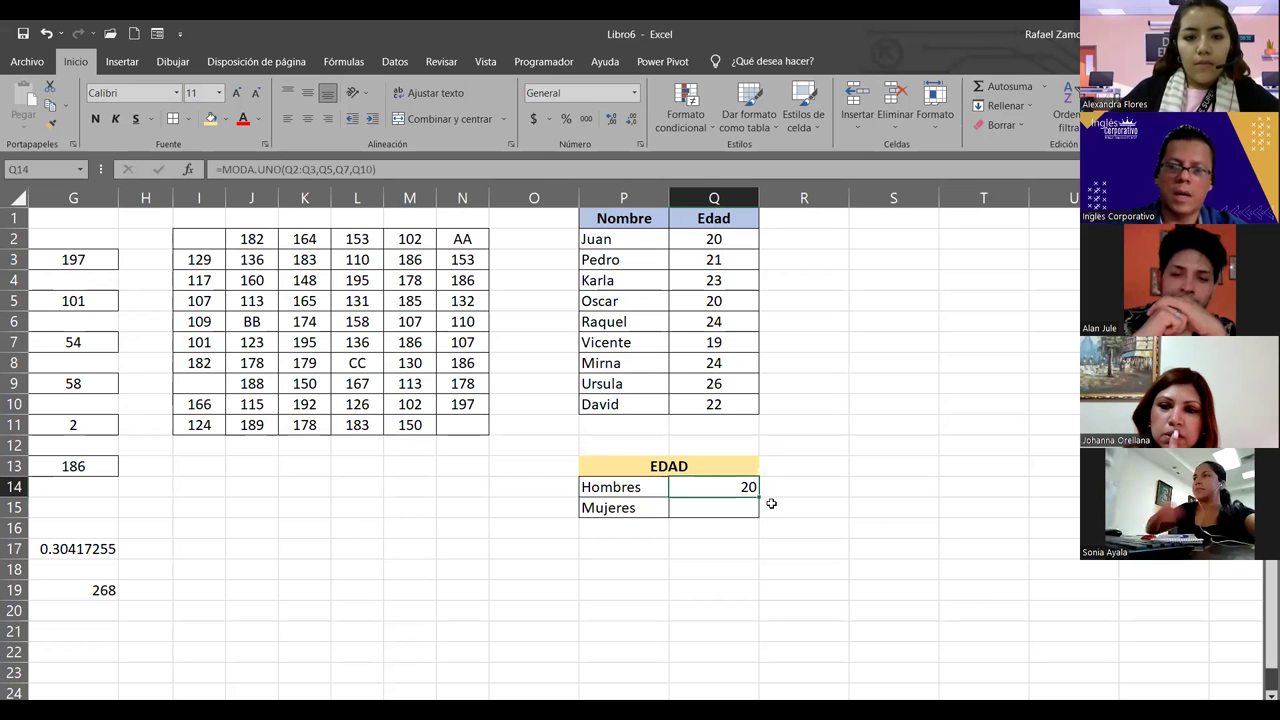
pyautogui.write('=')
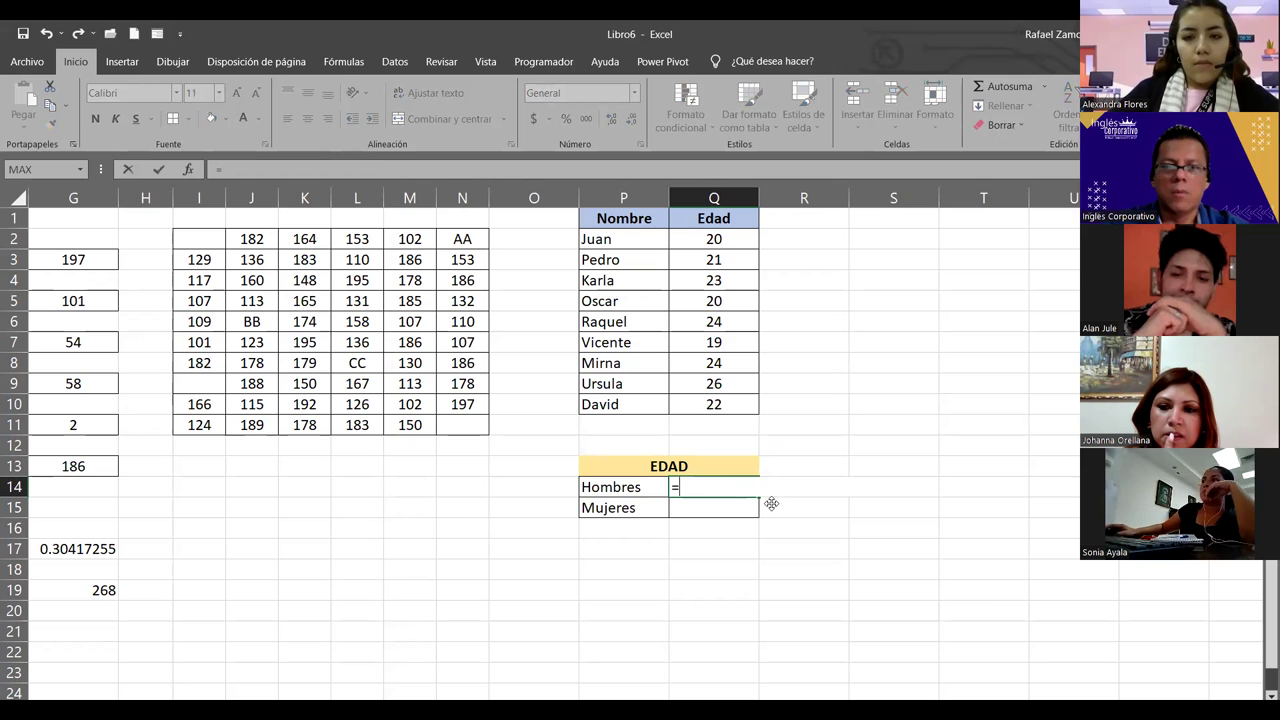
pyautogui.write('moda')
pyautogui.press('Tab')
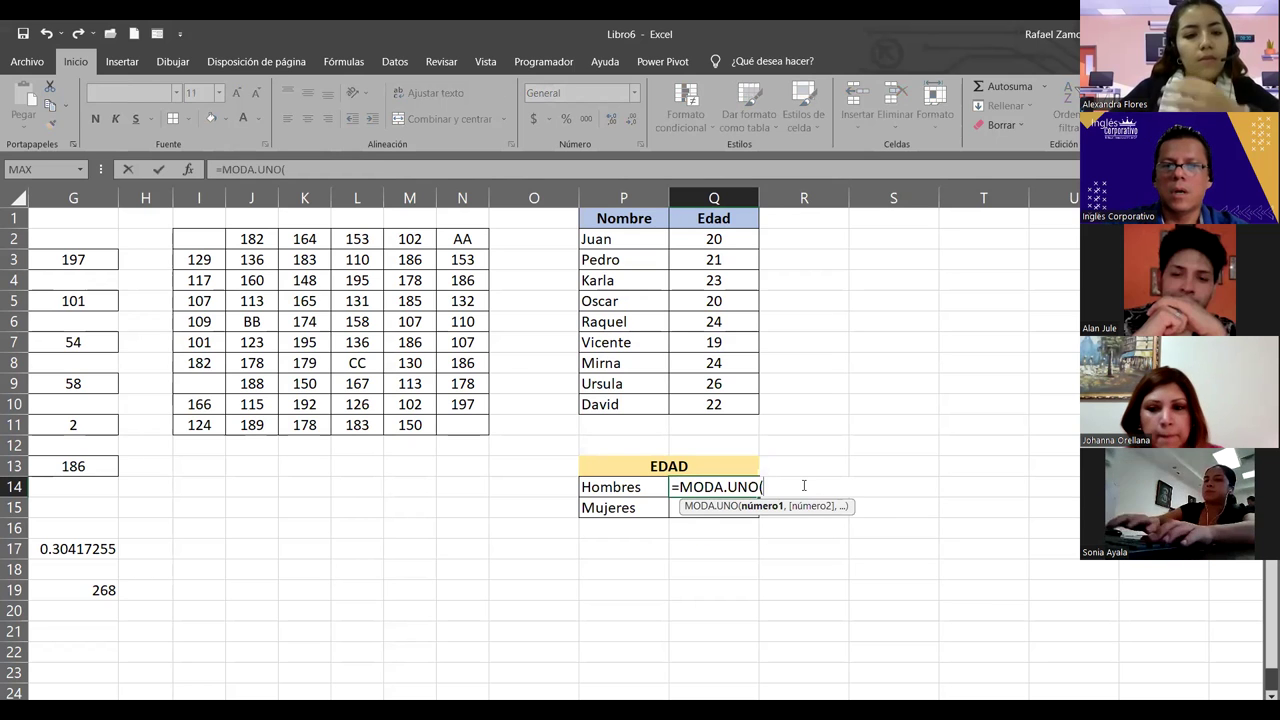
pyautogui.click(735, 242)
pyautogui.moveTo(735, 242); pyautogui.dragTo(734, 257)
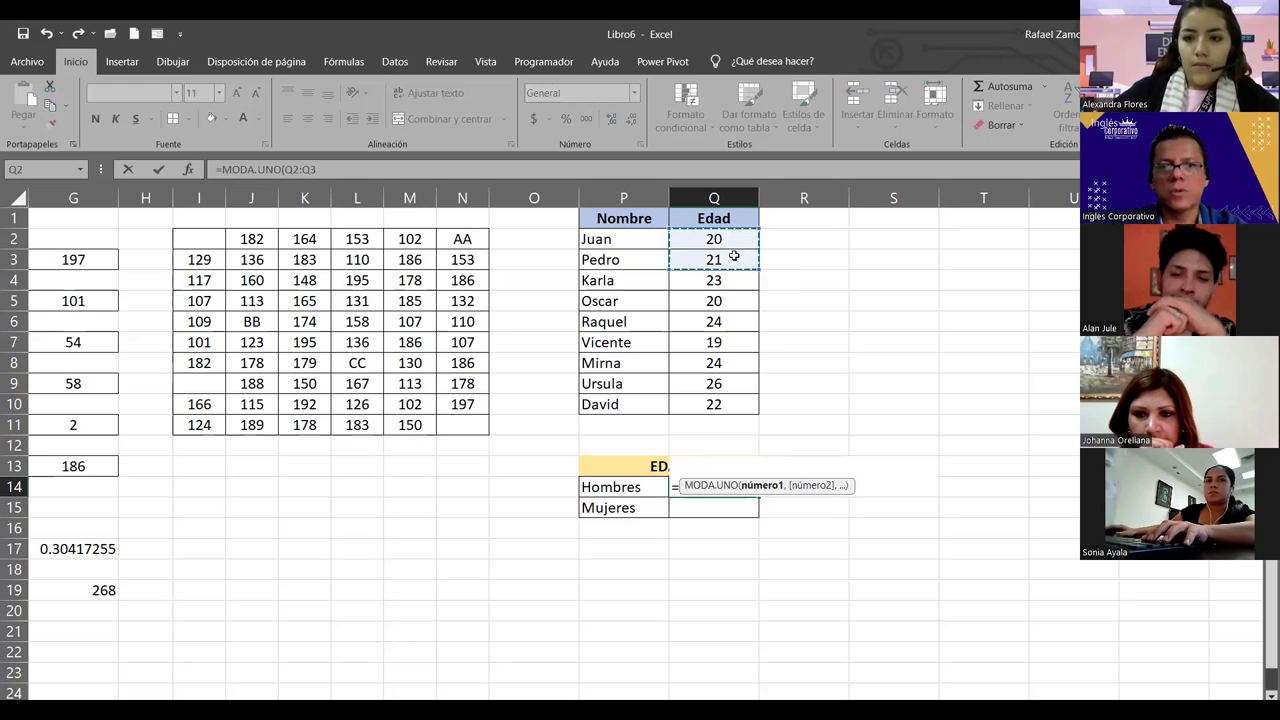
pyautogui.keyDown('ctrl'); pyautogui.click(724, 300); pyautogui.keyUp('ctrl')
pyautogui.keyDown('ctrl'); pyautogui.click(720, 341); pyautogui.keyUp('ctrl')
pyautogui.keyDown('ctrl'); pyautogui.click(714, 404); pyautogui.keyUp('ctrl')
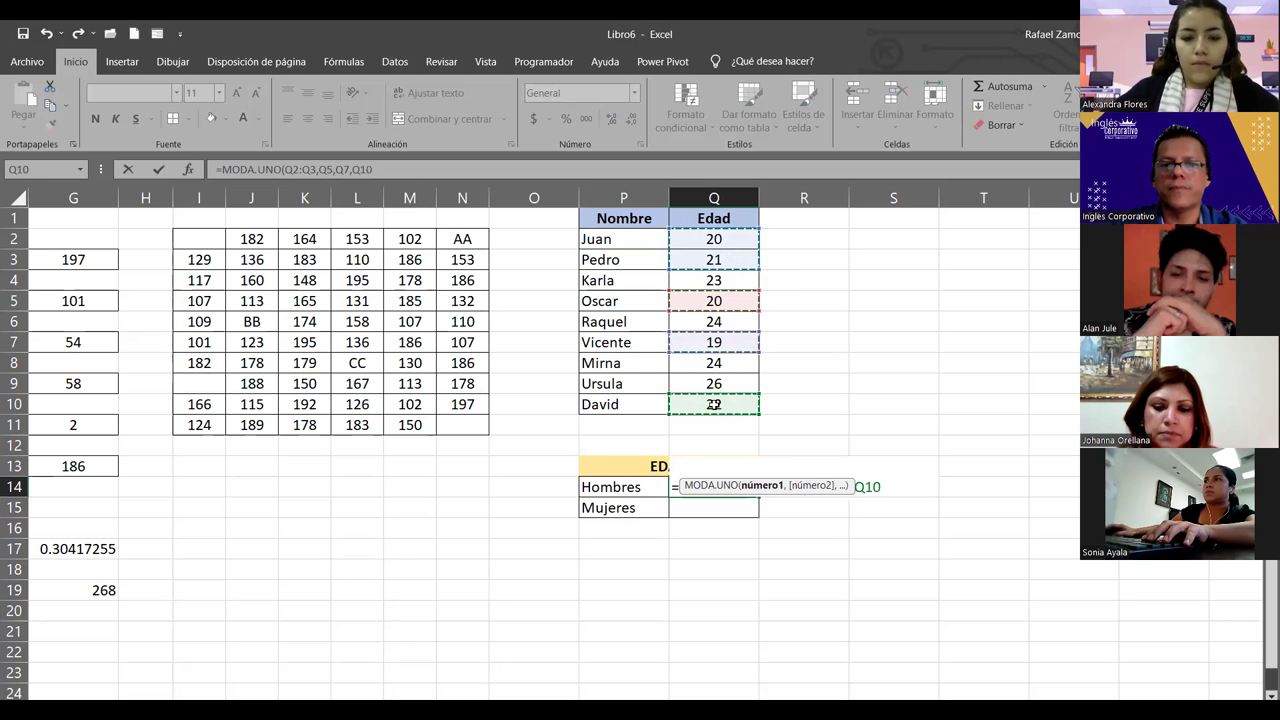
pyautogui.write(')')
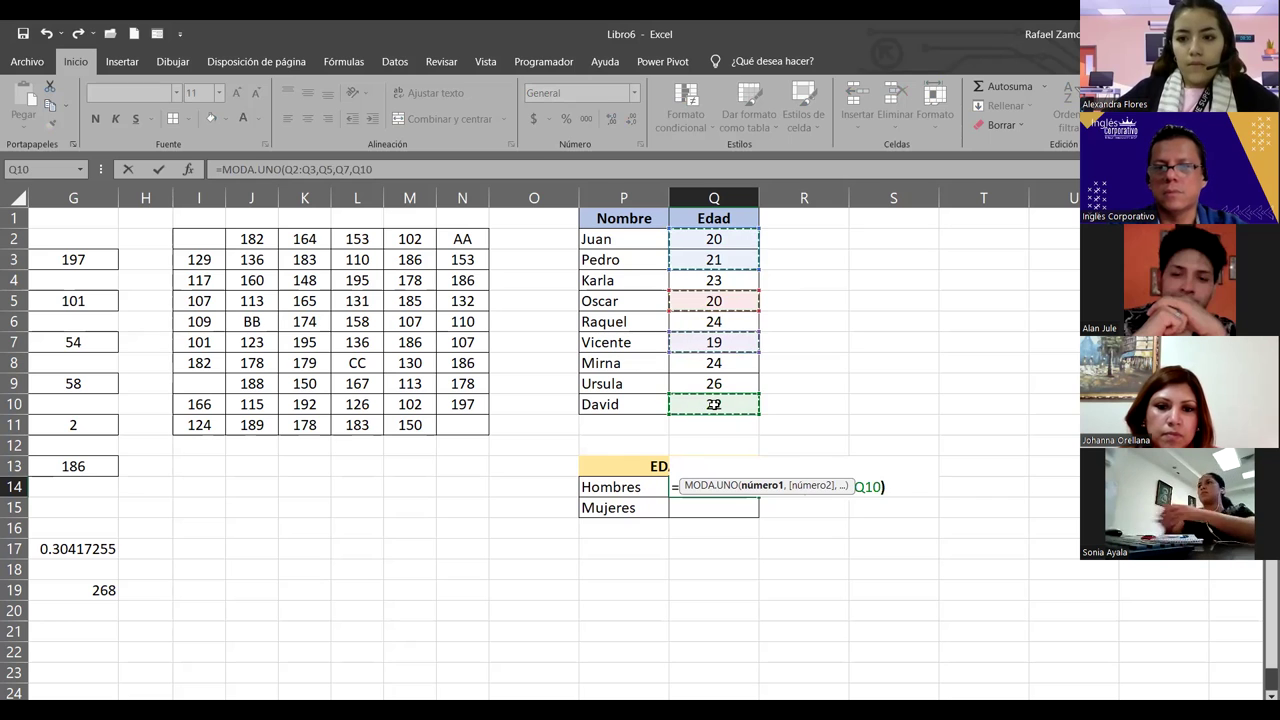
pyautogui.press('Return')
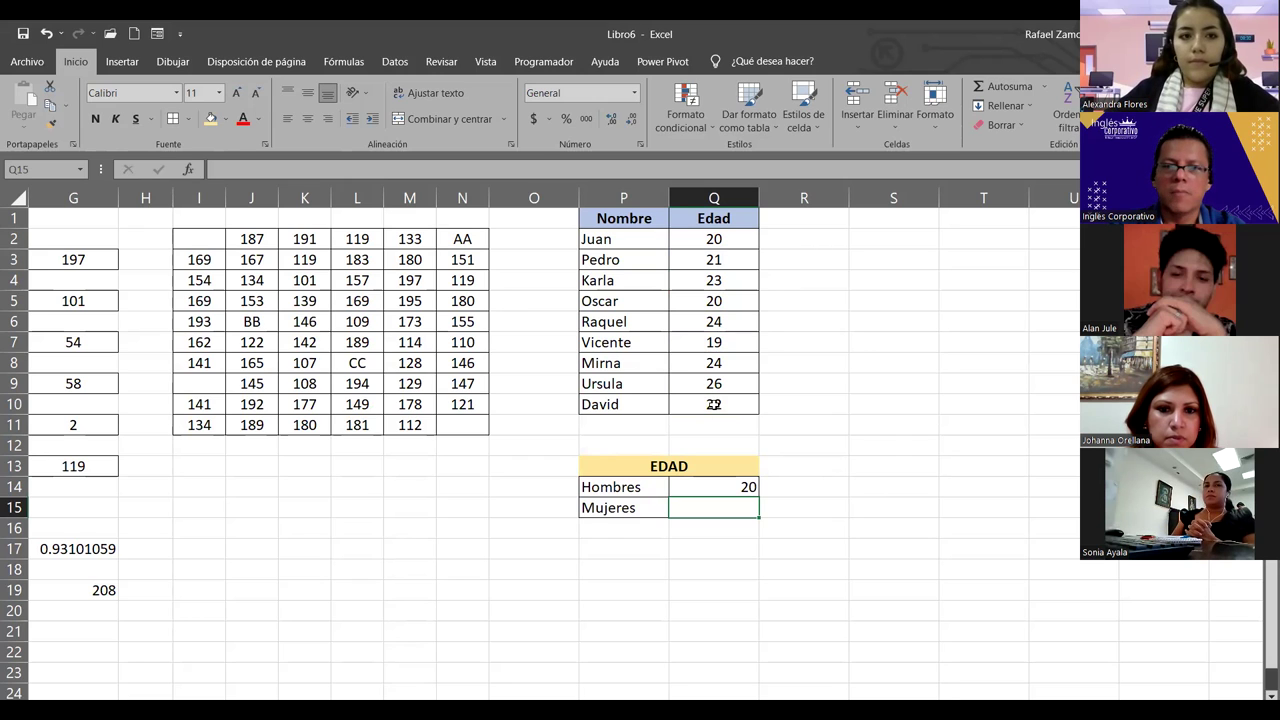
# Enter =MODA.UNO(Q4,Q6,Q8:Q9) in Q15 to find the most frequent age among the women
pyautogui.write('=')
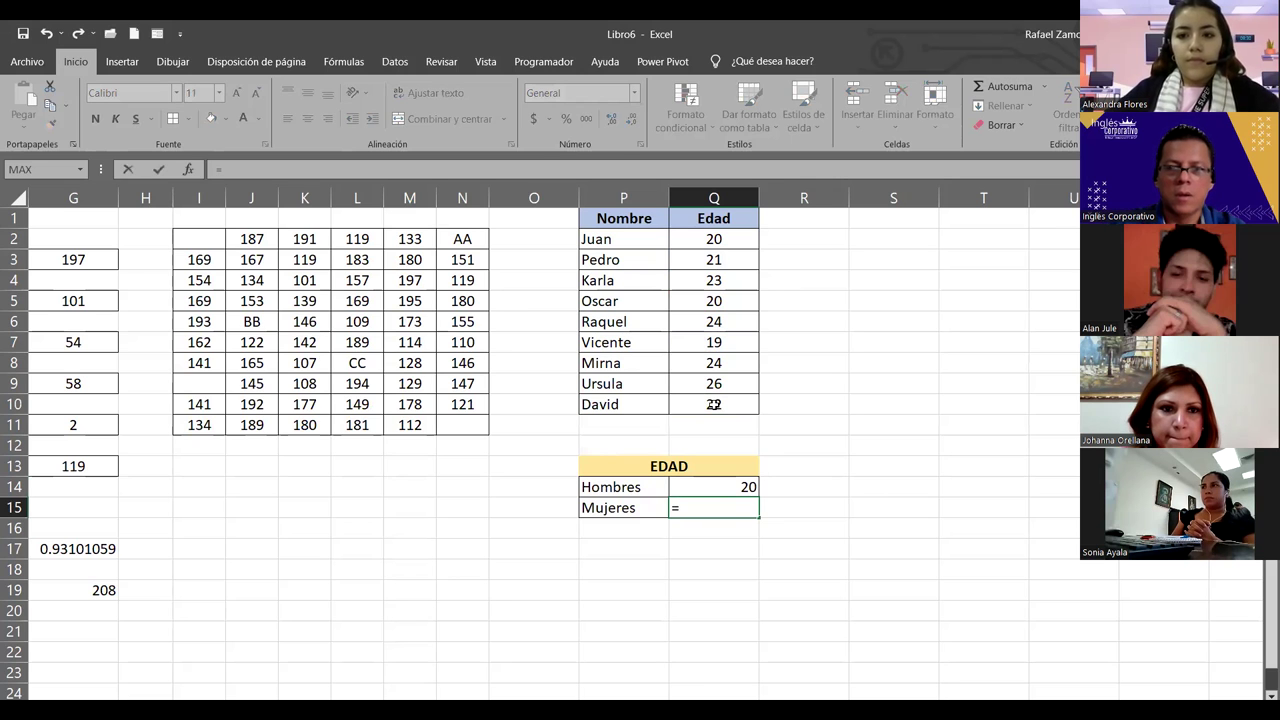
pyautogui.write('moda')
pyautogui.press('Tab')
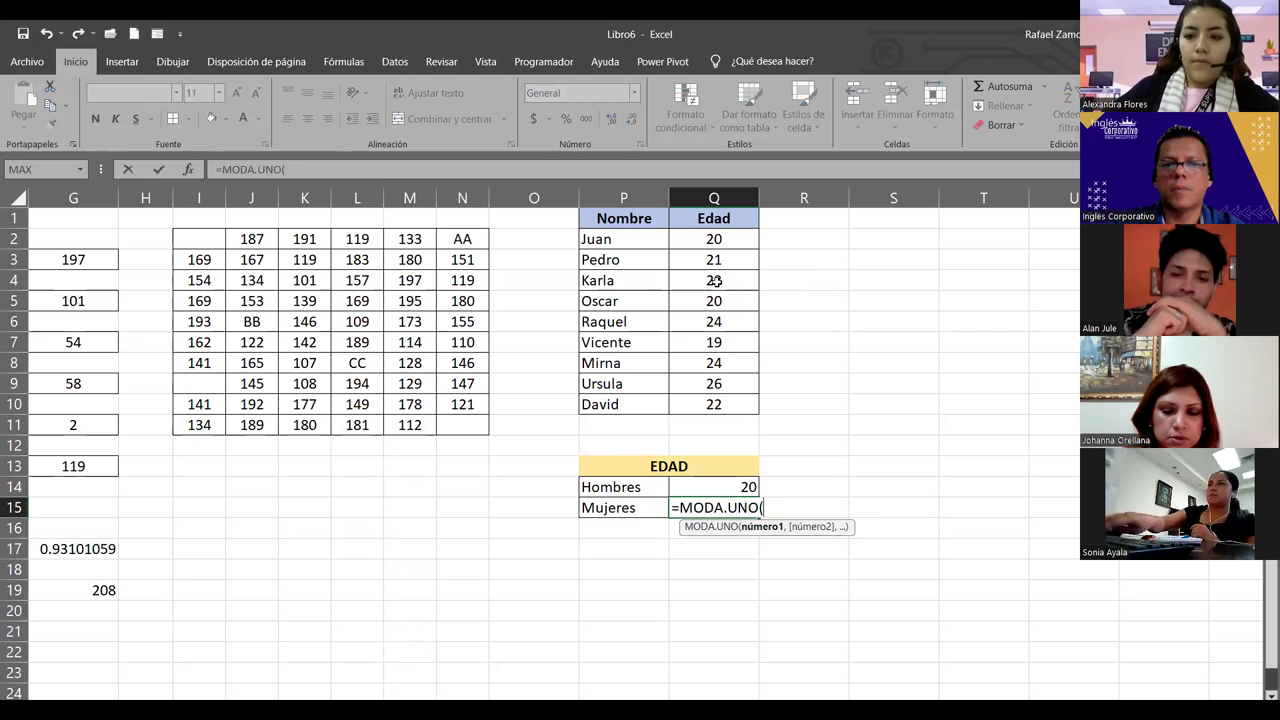
pyautogui.click(716, 281)
pyautogui.keyDown('ctrl'); pyautogui.click(708, 321); pyautogui.keyUp('ctrl')
pyautogui.keyDown('ctrl'); pyautogui.click(714, 363); pyautogui.keyUp('ctrl')
pyautogui.moveTo(714, 363); pyautogui.dragTo(716, 390)
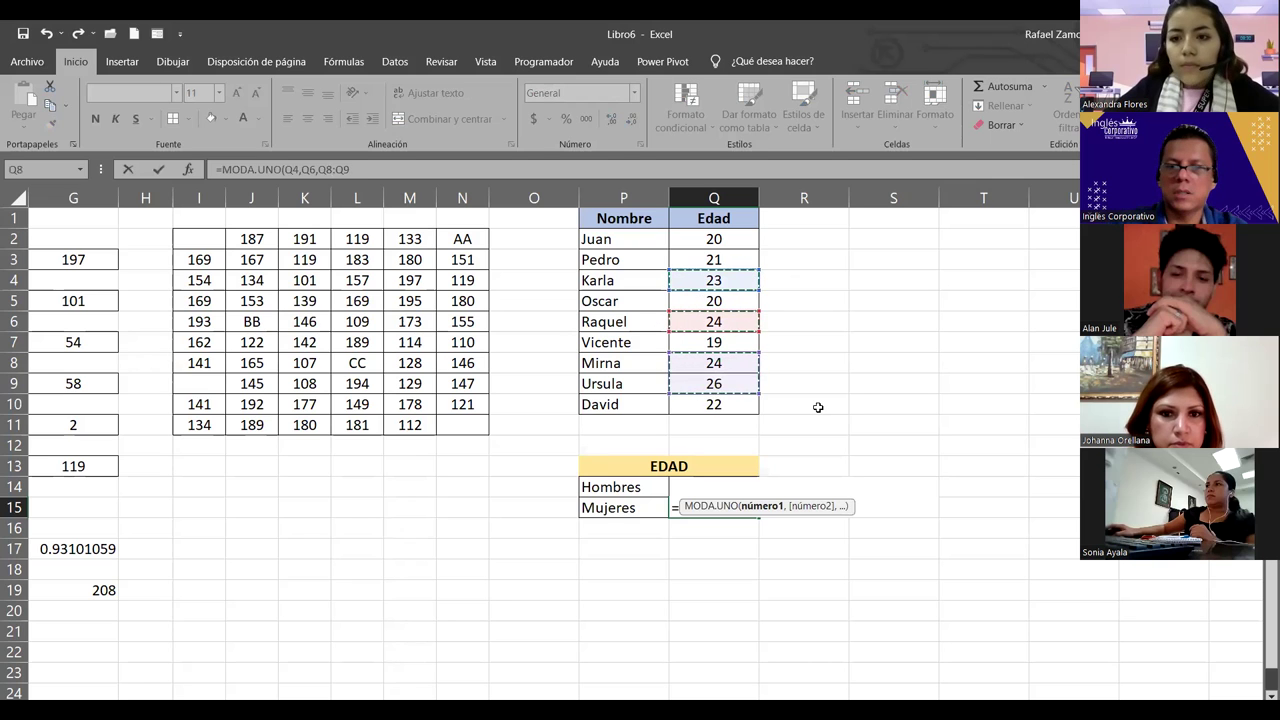
pyautogui.write(')')
pyautogui.press('Return')
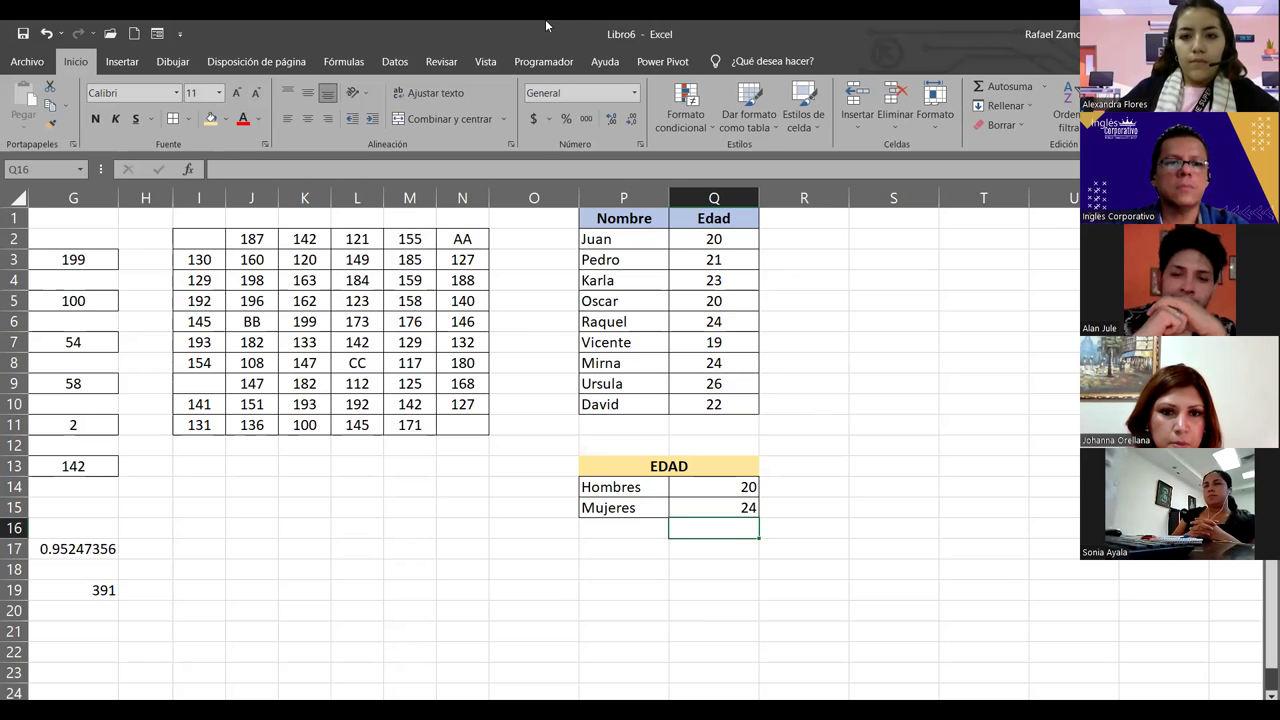
pyautogui.hotkey('alt', 'Tab')
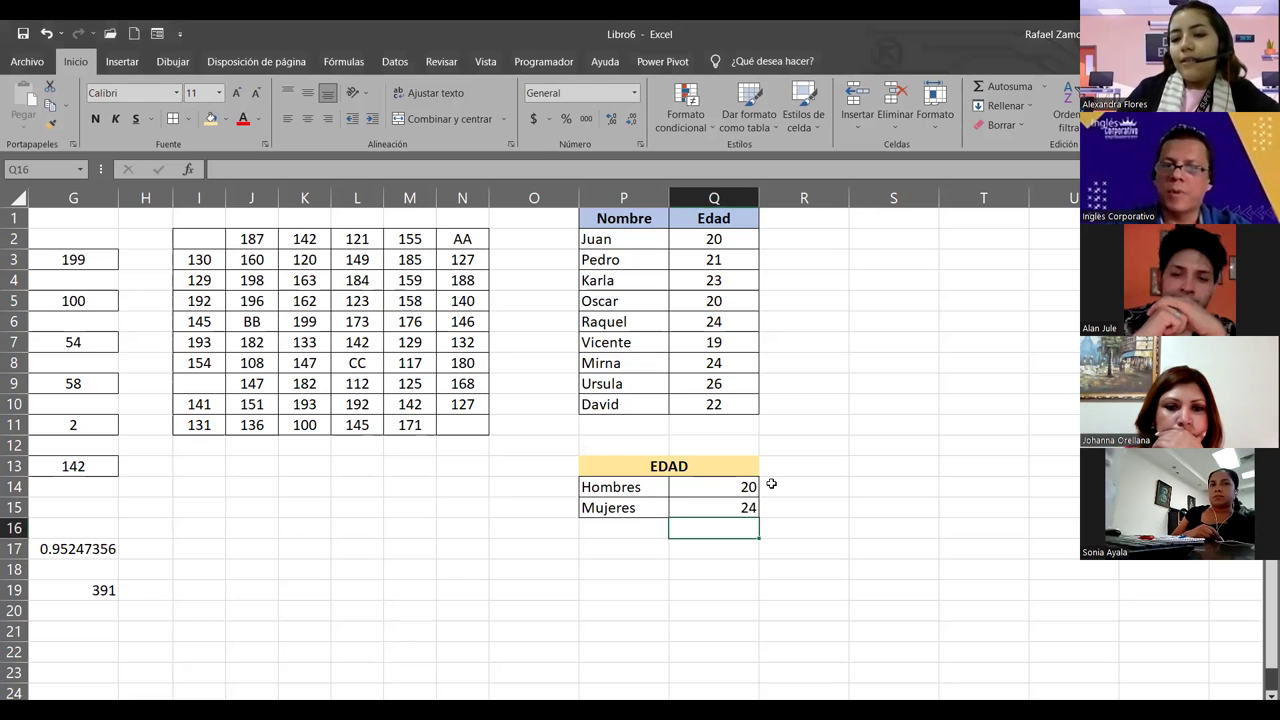
pyautogui.click(712, 480)
pyautogui.click(726, 514)
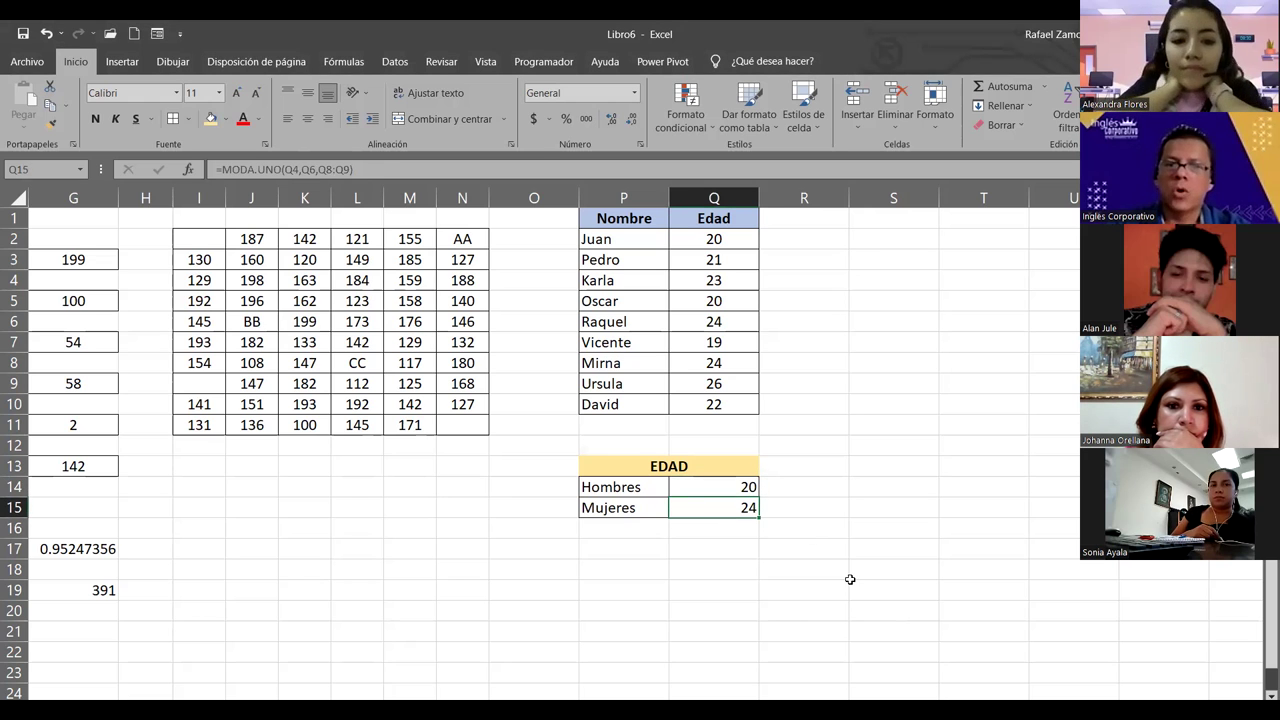
pyautogui.hscroll(-3, 760, 560)
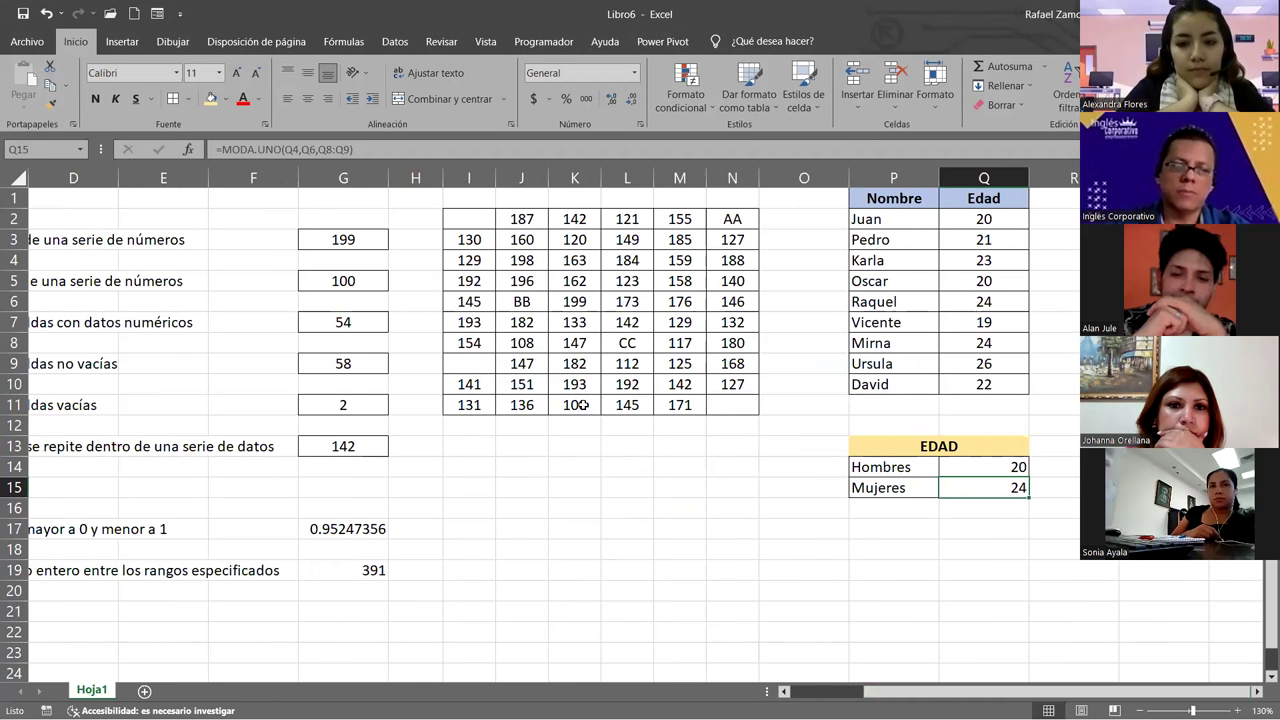
pyautogui.click(482, 218)
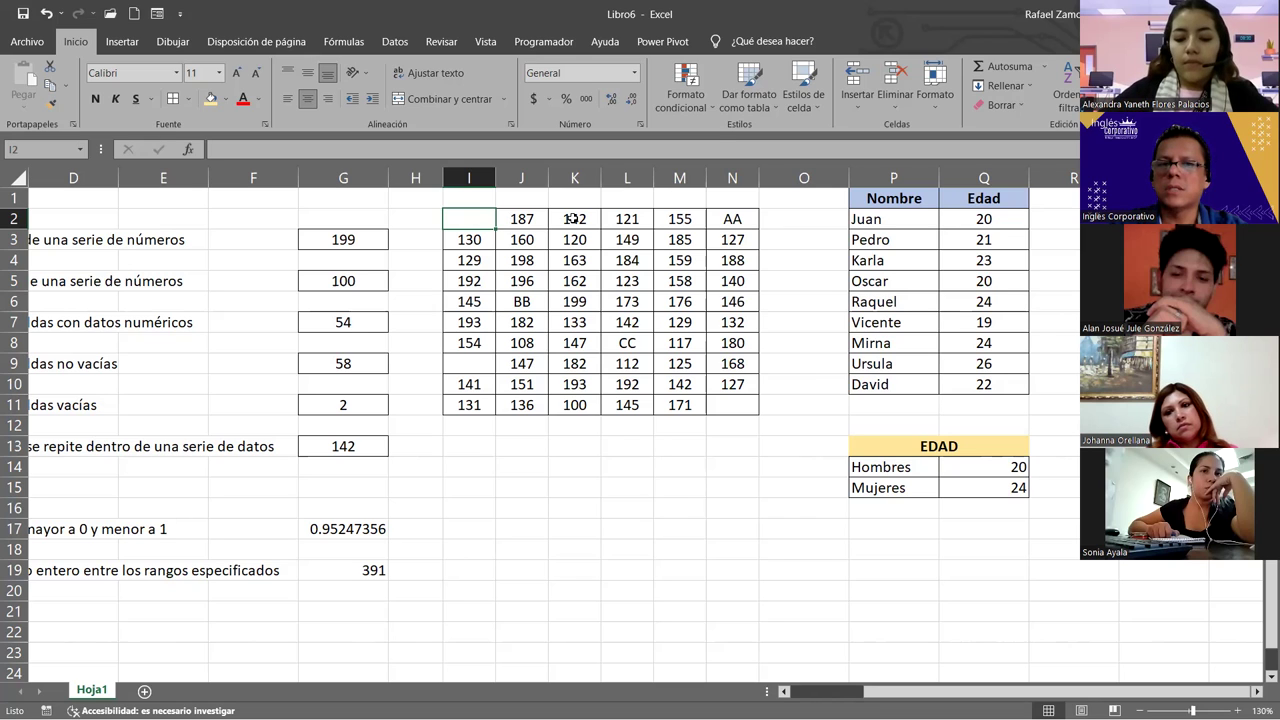
# Insert a blank column at column L inside the random number table, and remove it again
pyautogui.click(627, 177)
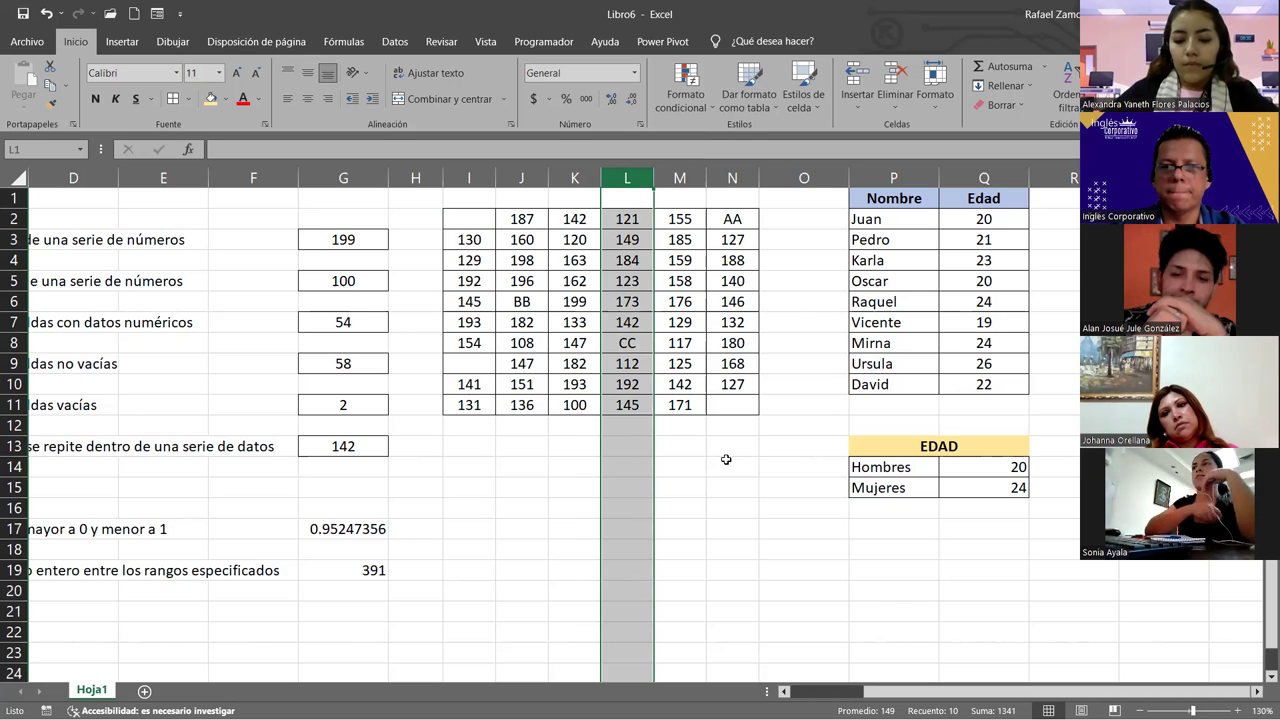
pyautogui.hotkey('ctrl', '+')
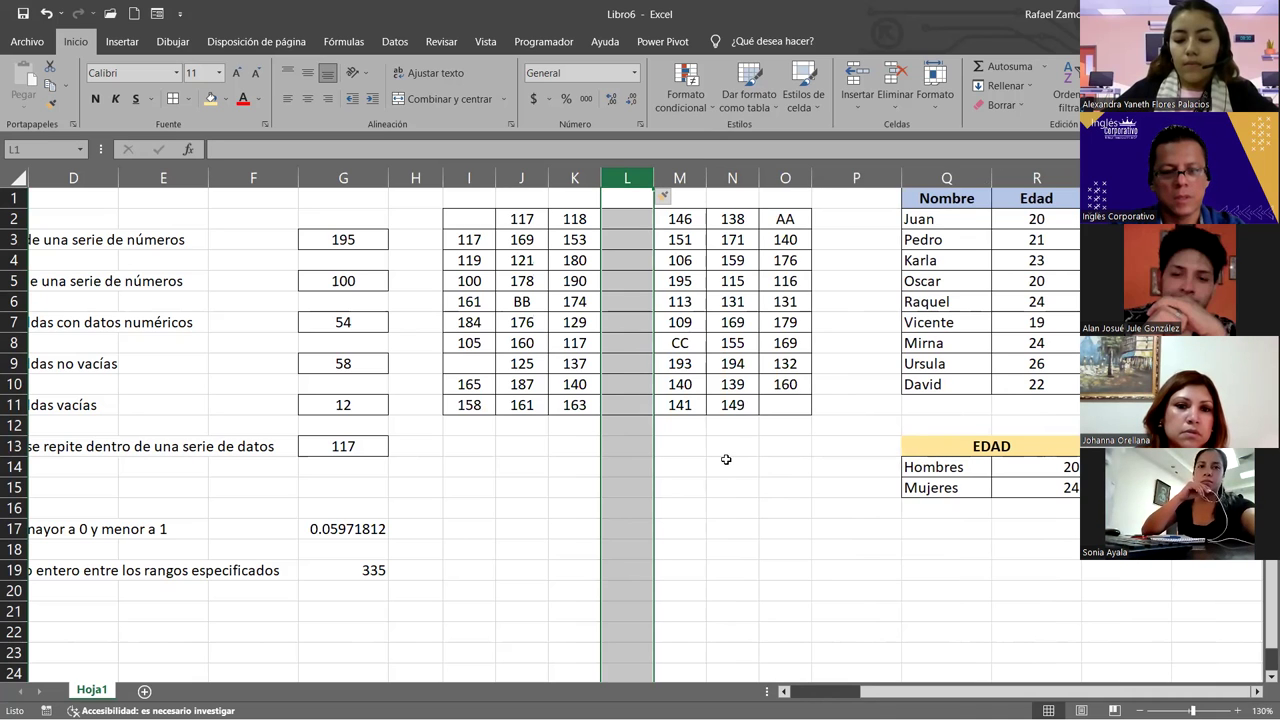
pyautogui.hotkey('ctrl', '-')
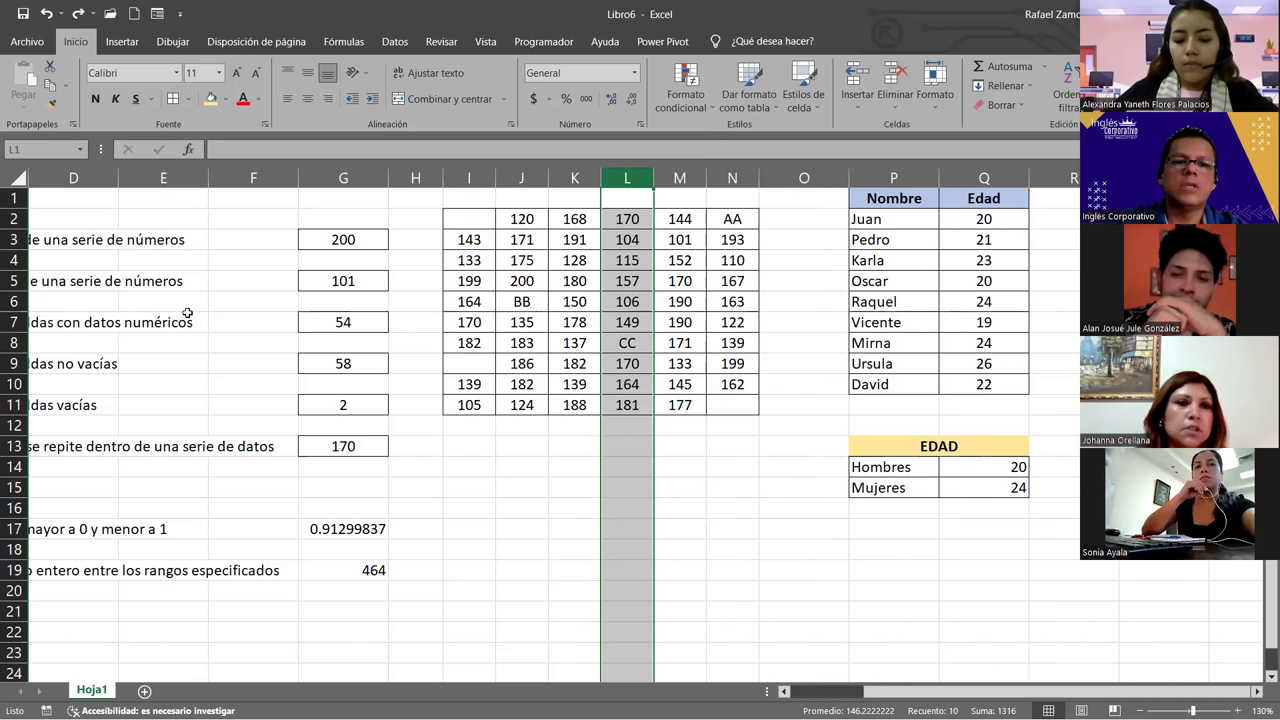
# Insert a blank row at row 6 across the sheet, and remove it again
pyautogui.click(13, 301)
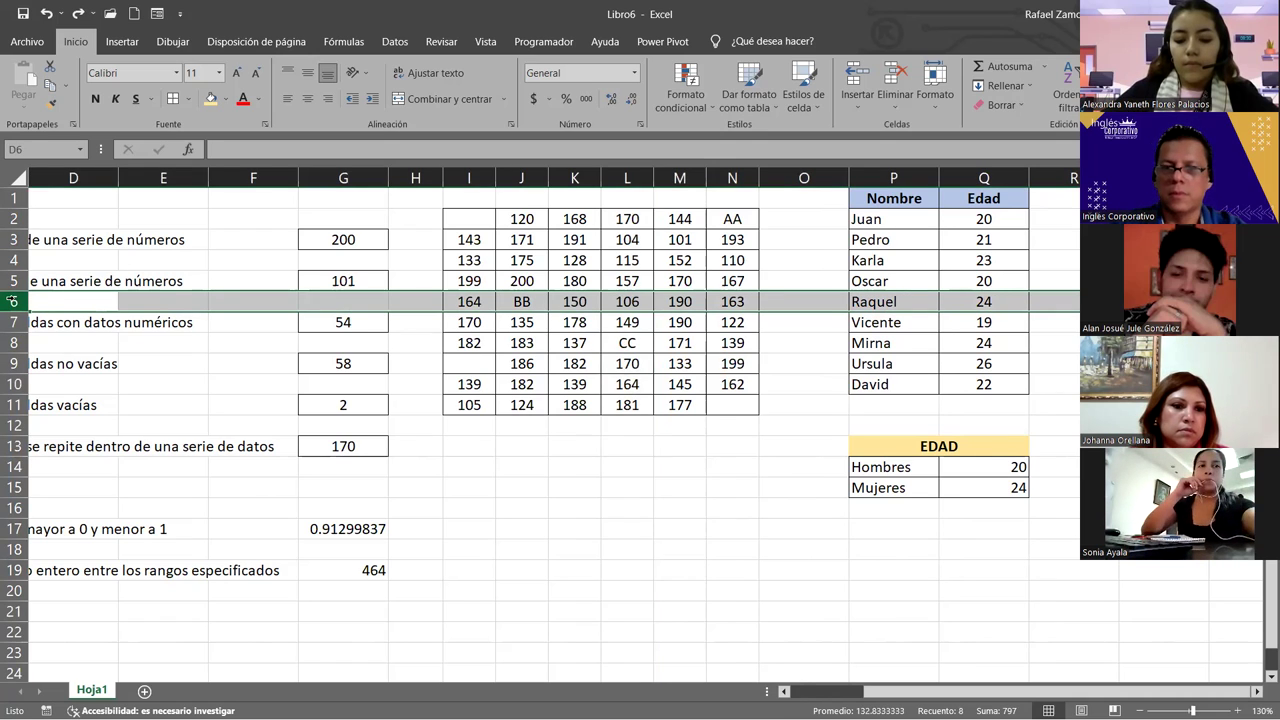
pyautogui.hotkey('ctrl', '+')
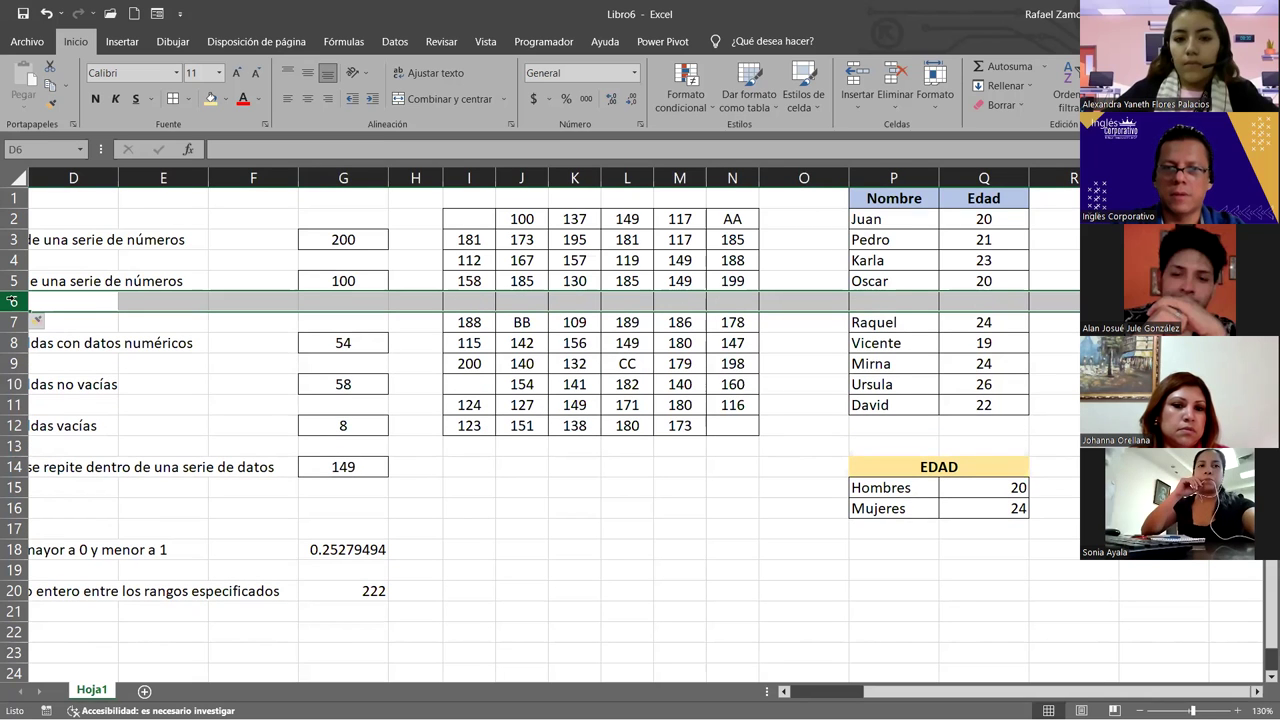
pyautogui.hotkey('ctrl', '-')
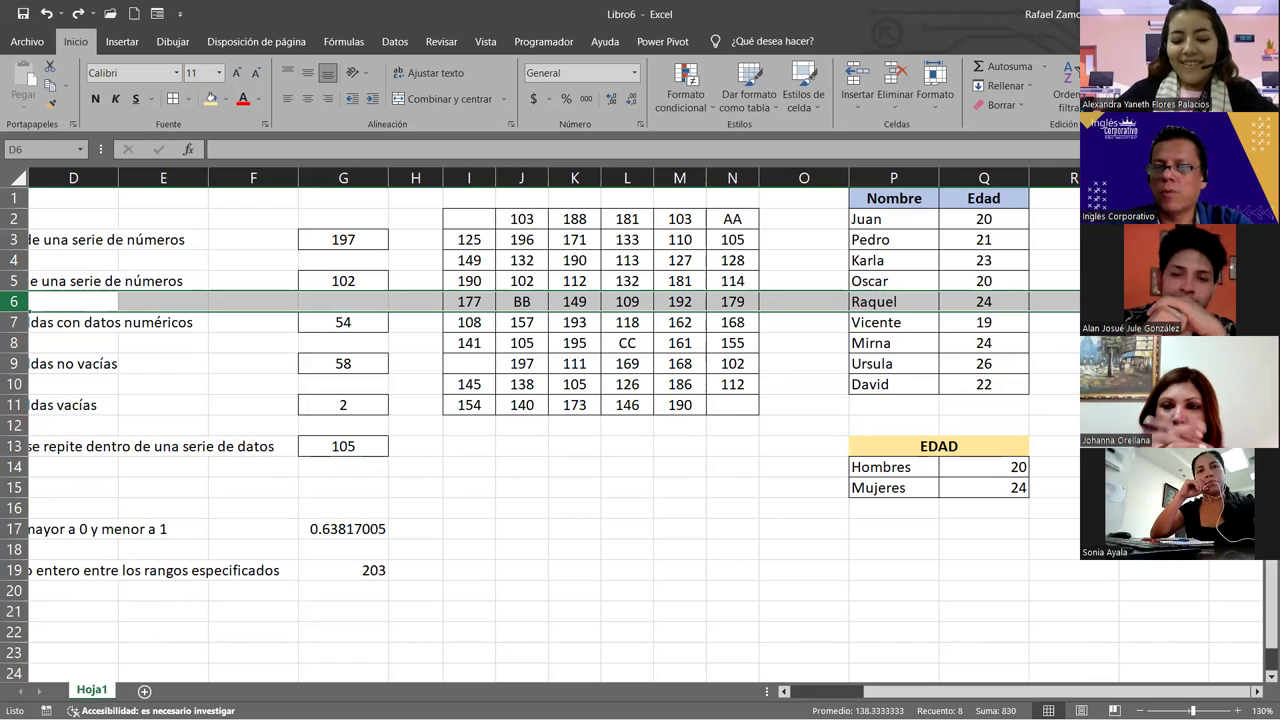
pyautogui.doubleClick(1257, 692)
pyautogui.click(700, 548)
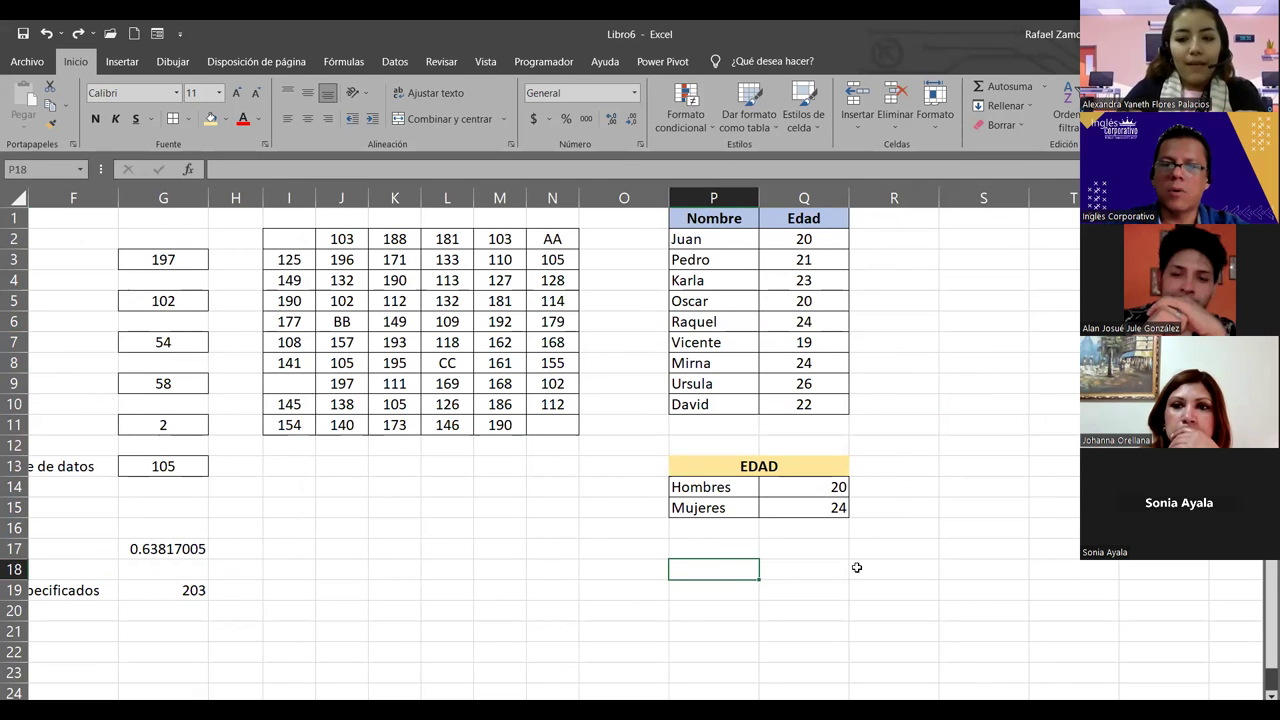
pyautogui.click(829, 549)
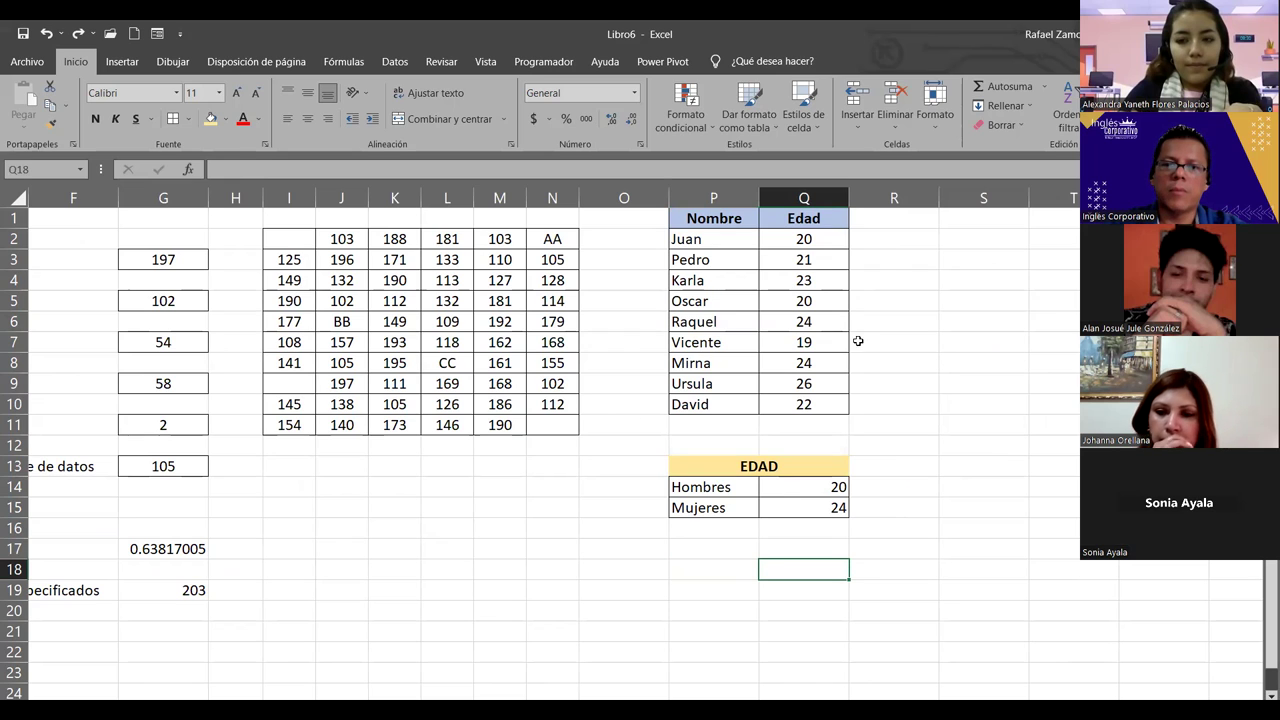
# Change the age in Q2 to 28 and the age in Q6 to 21 in the names-and-ages table
pyautogui.click(818, 242)
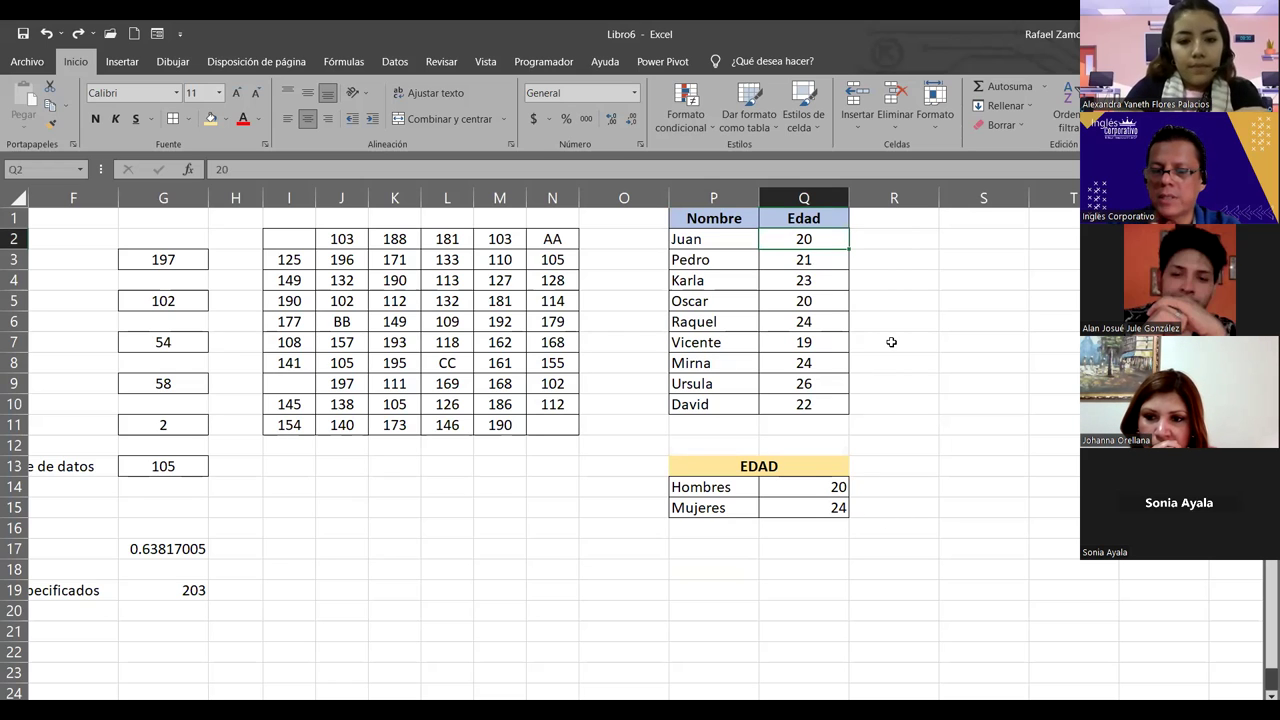
pyautogui.write('28')
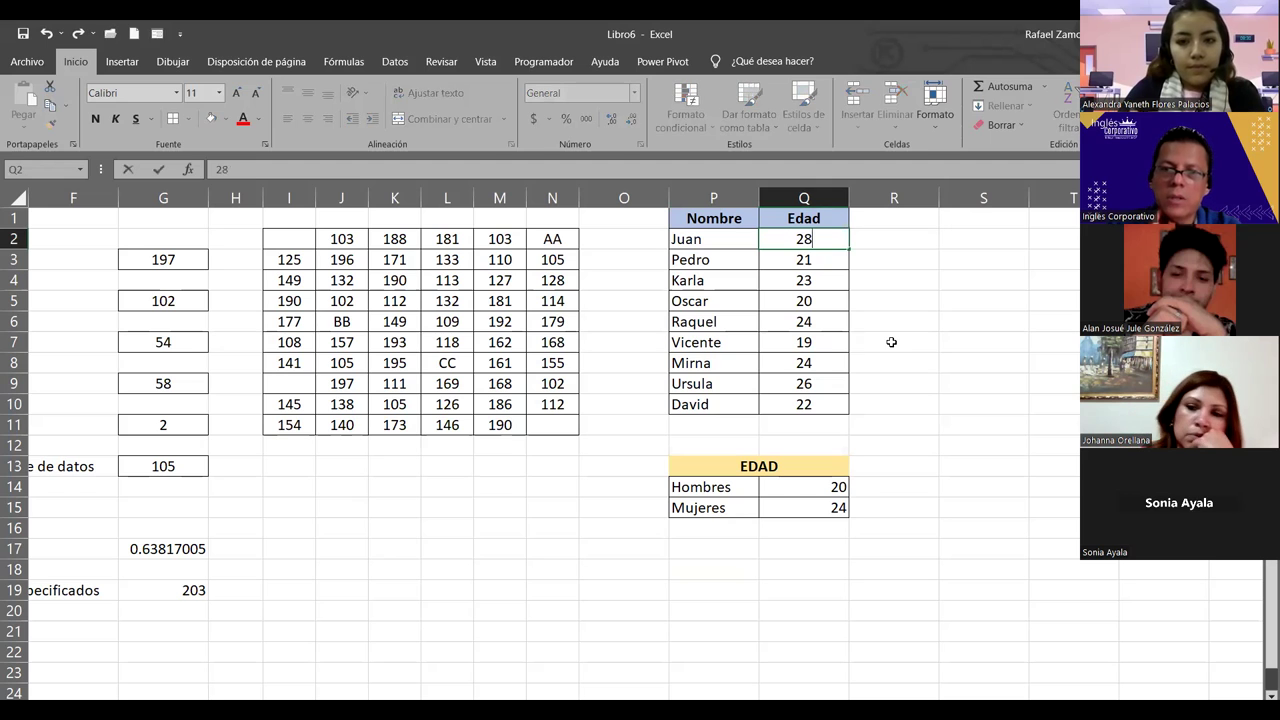
pyautogui.press('Return')
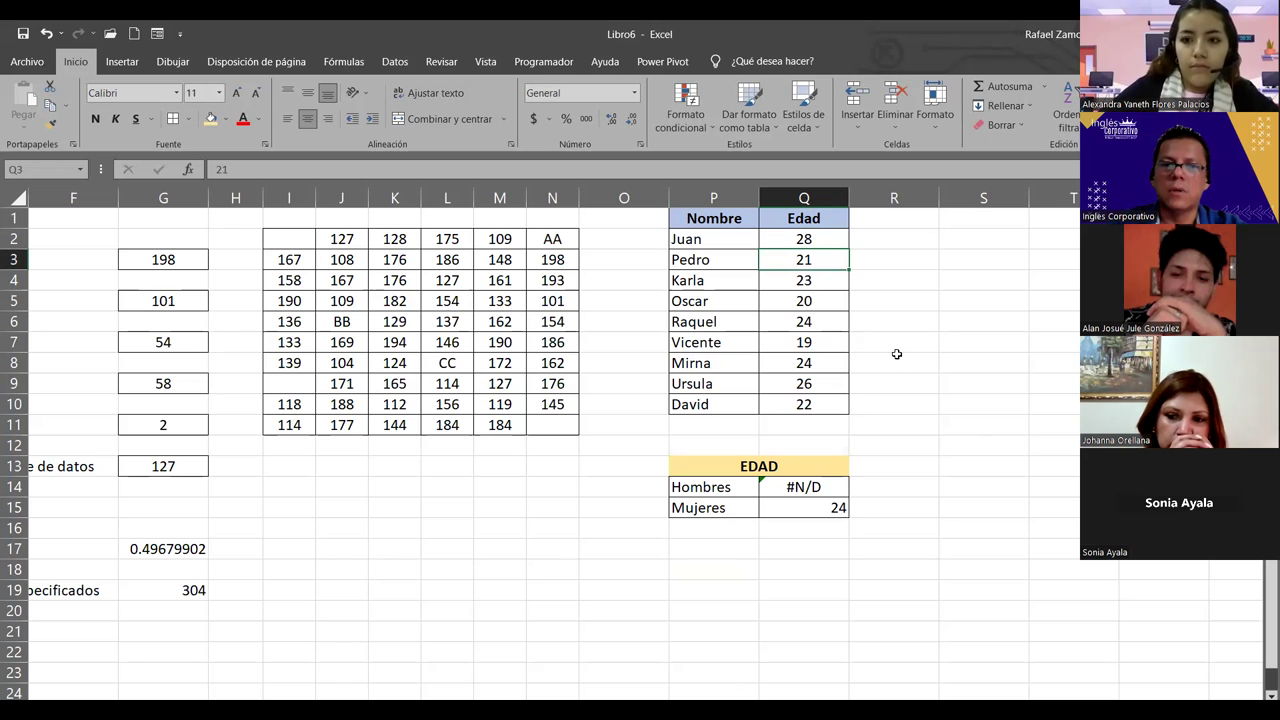
pyautogui.click(824, 321)
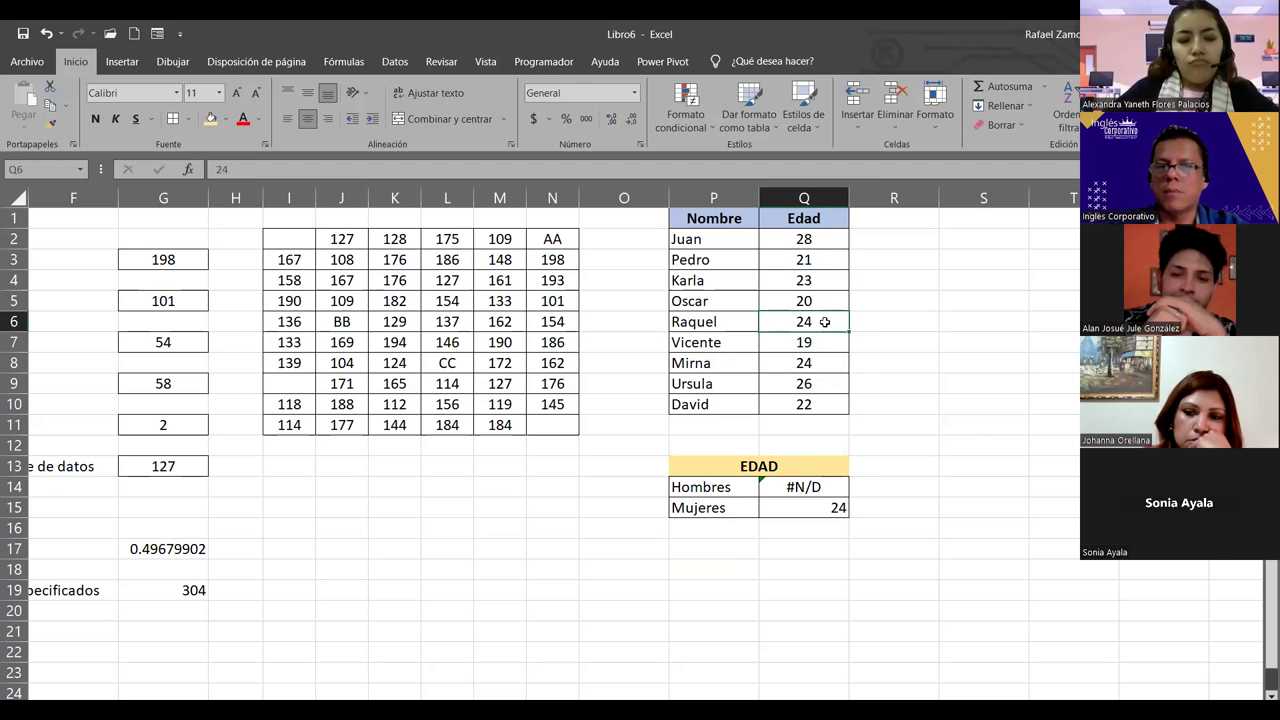
pyautogui.write('21')
pyautogui.press('Return')
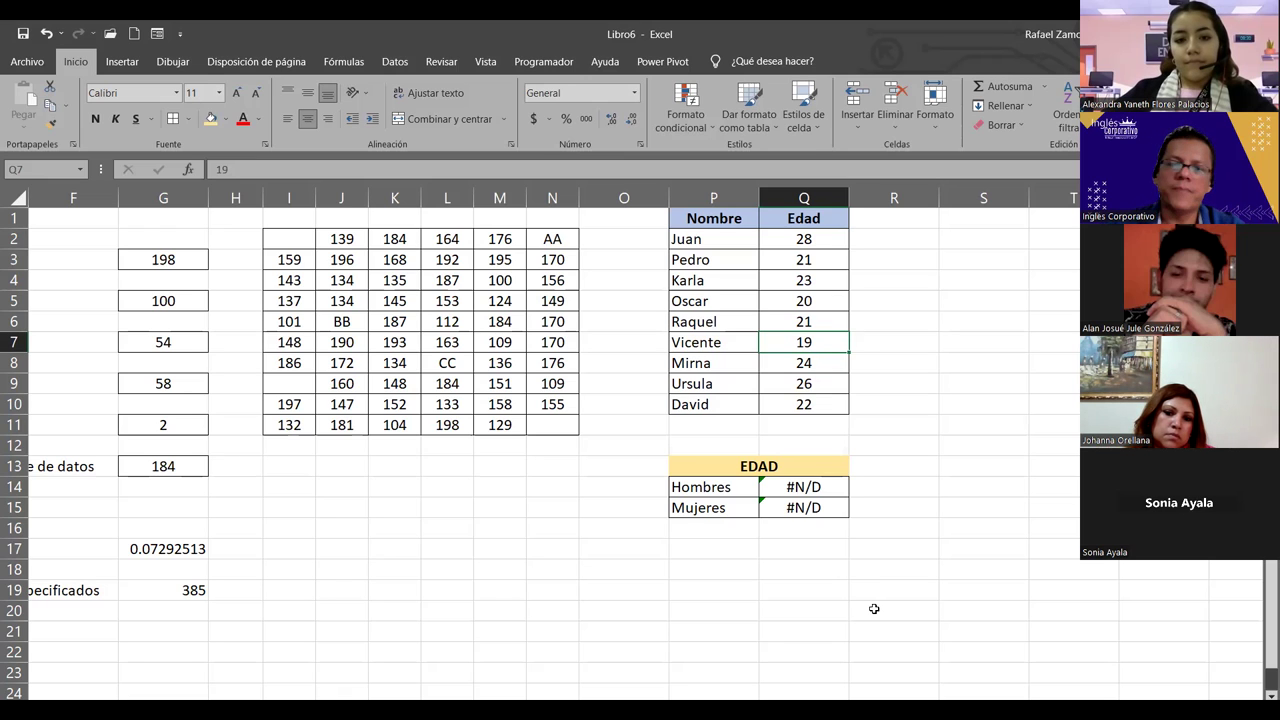
# Enter the label SI.ERROR in P17, below the EDAD results table
pyautogui.click(724, 558)
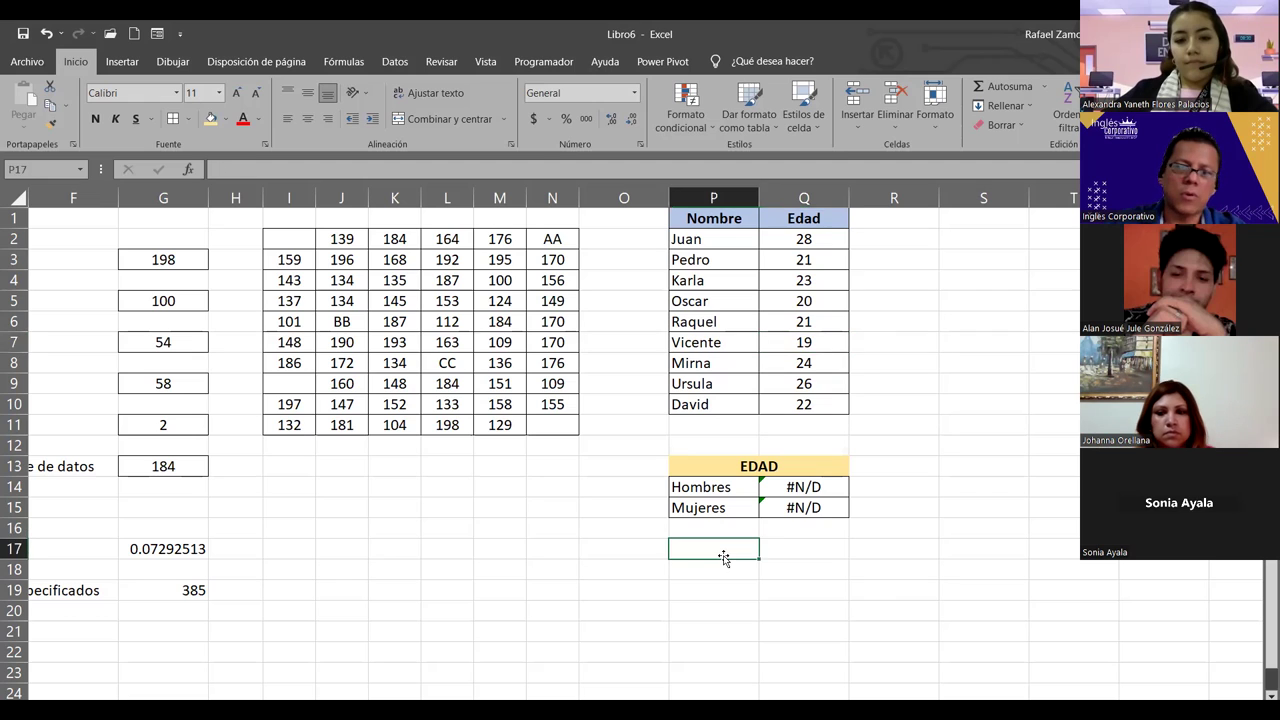
pyautogui.write('SI.ERROR')
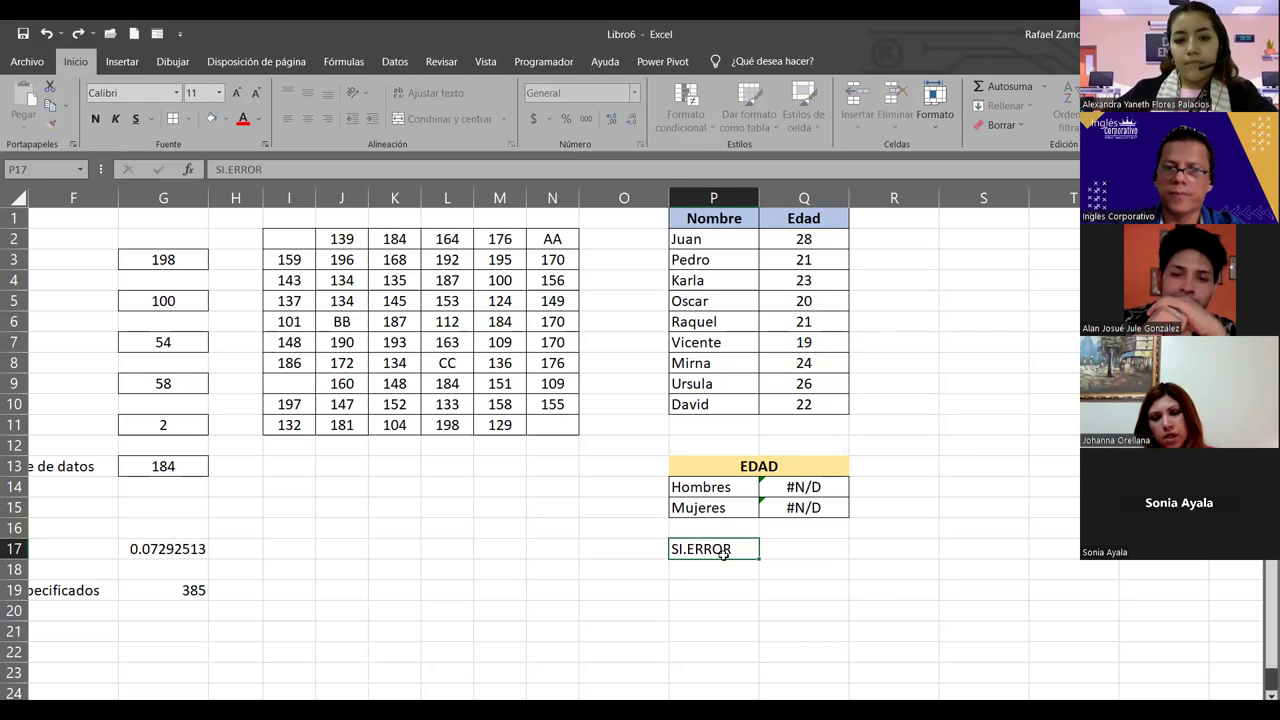
pyautogui.press('Up')
pyautogui.click(731, 589)
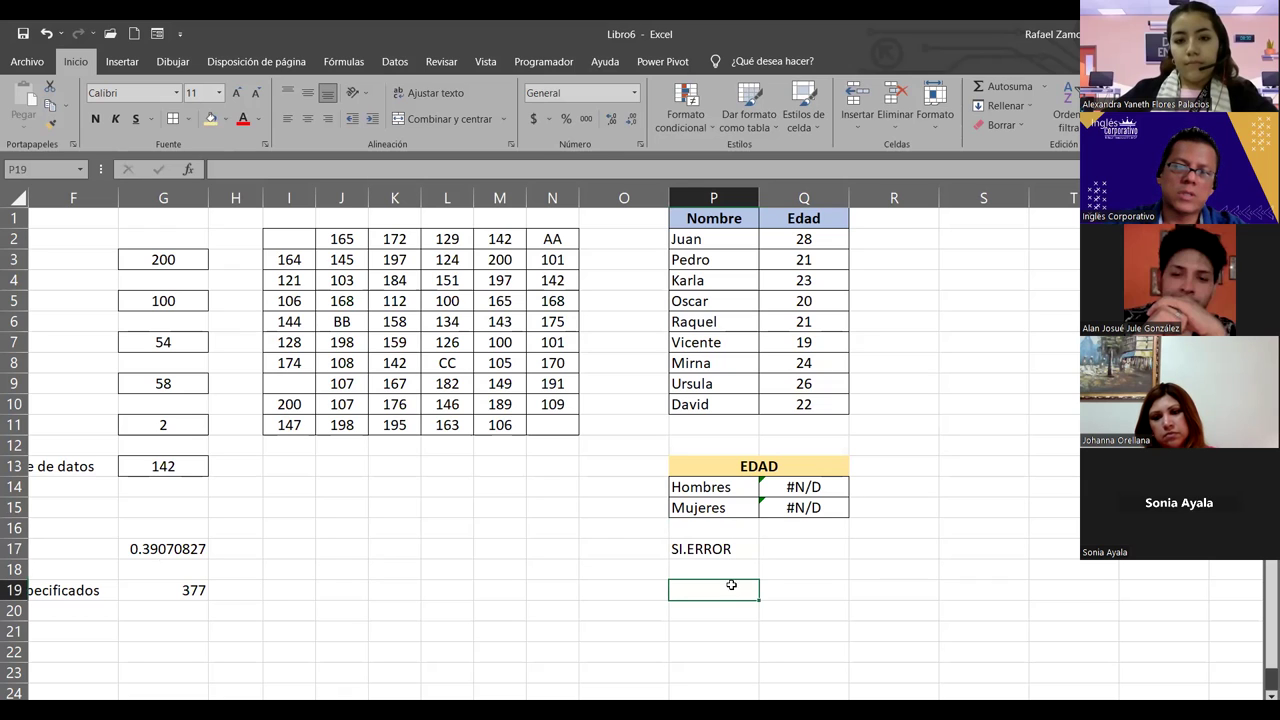
pyautogui.click(770, 550)
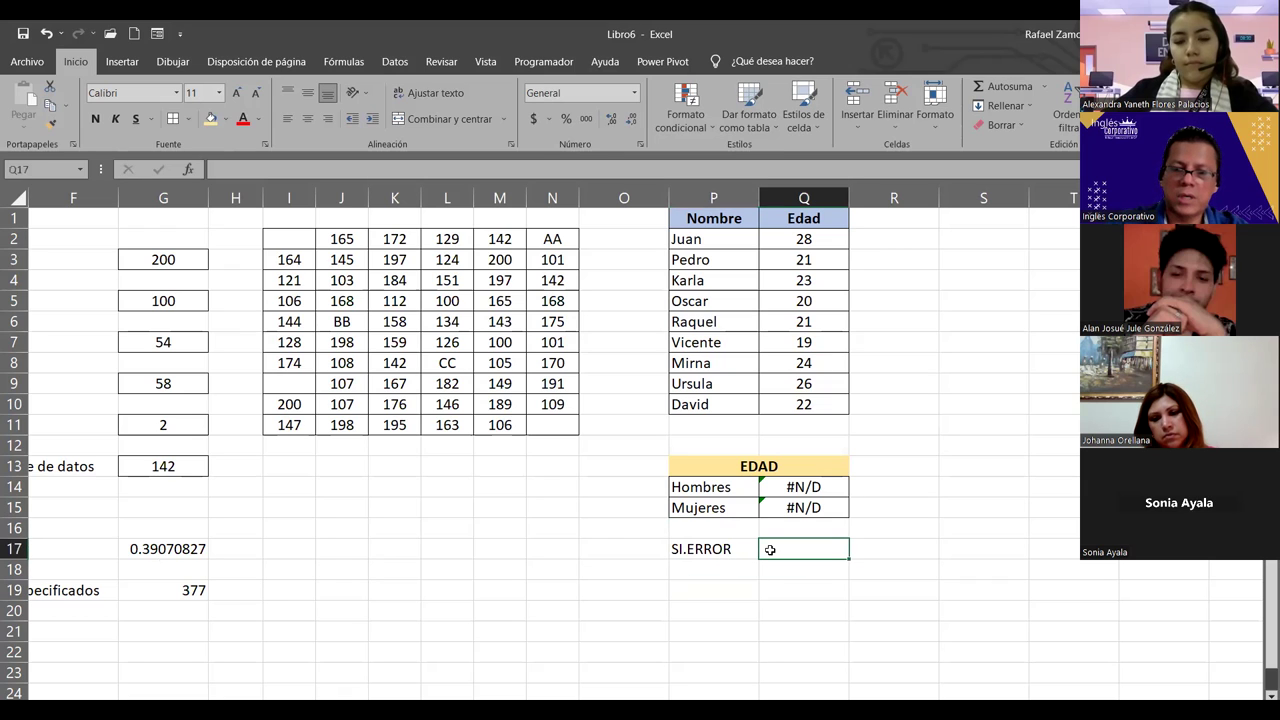
pyautogui.write('=')
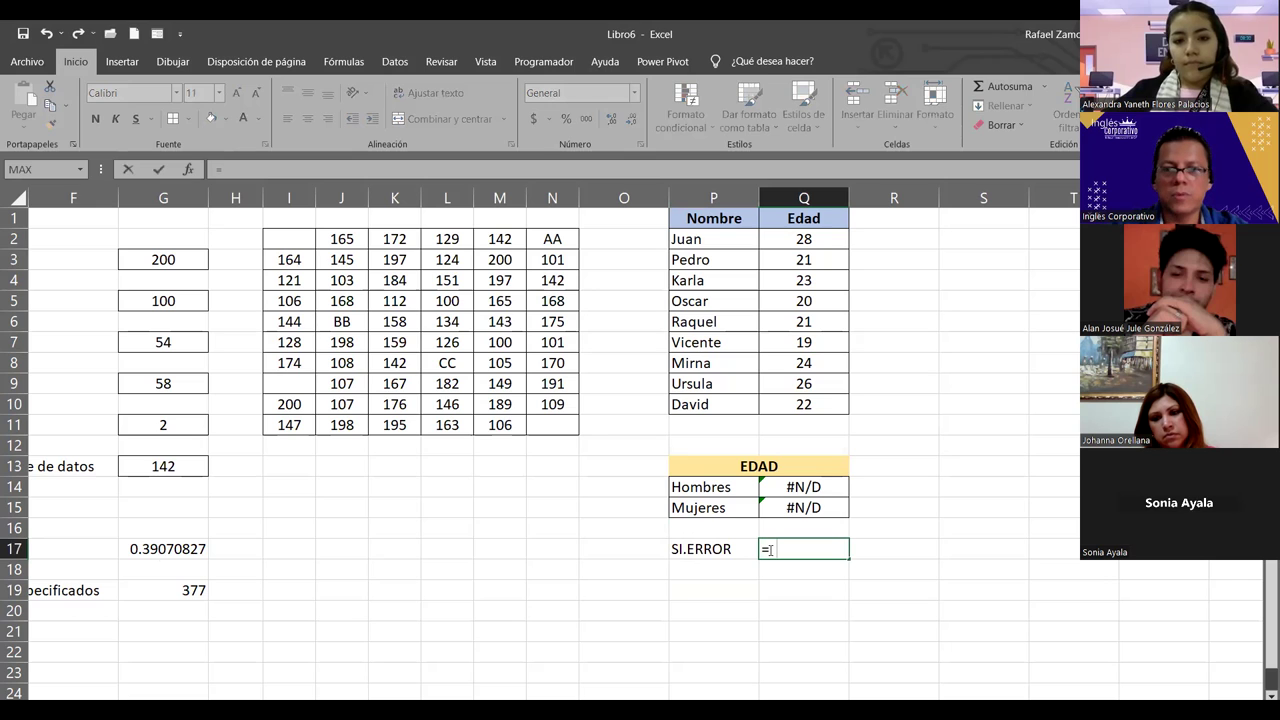
pyautogui.write('SI')
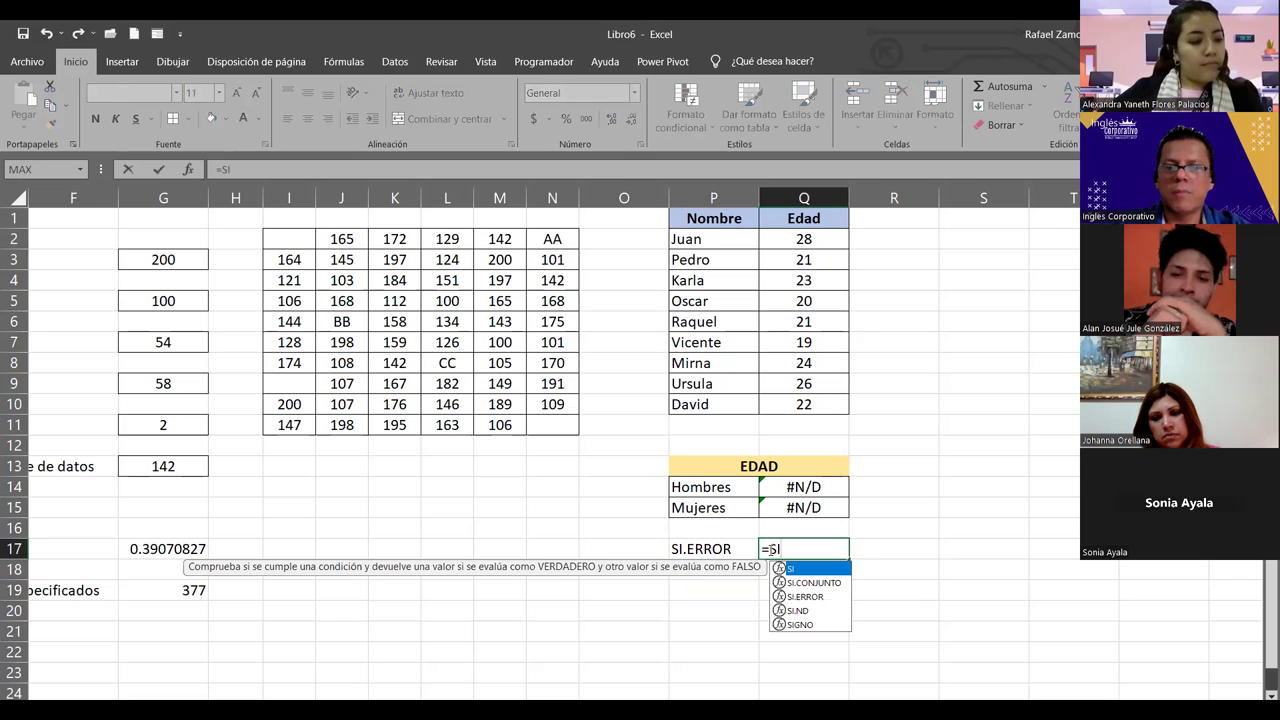
pyautogui.press('Down')
pyautogui.press('Down')
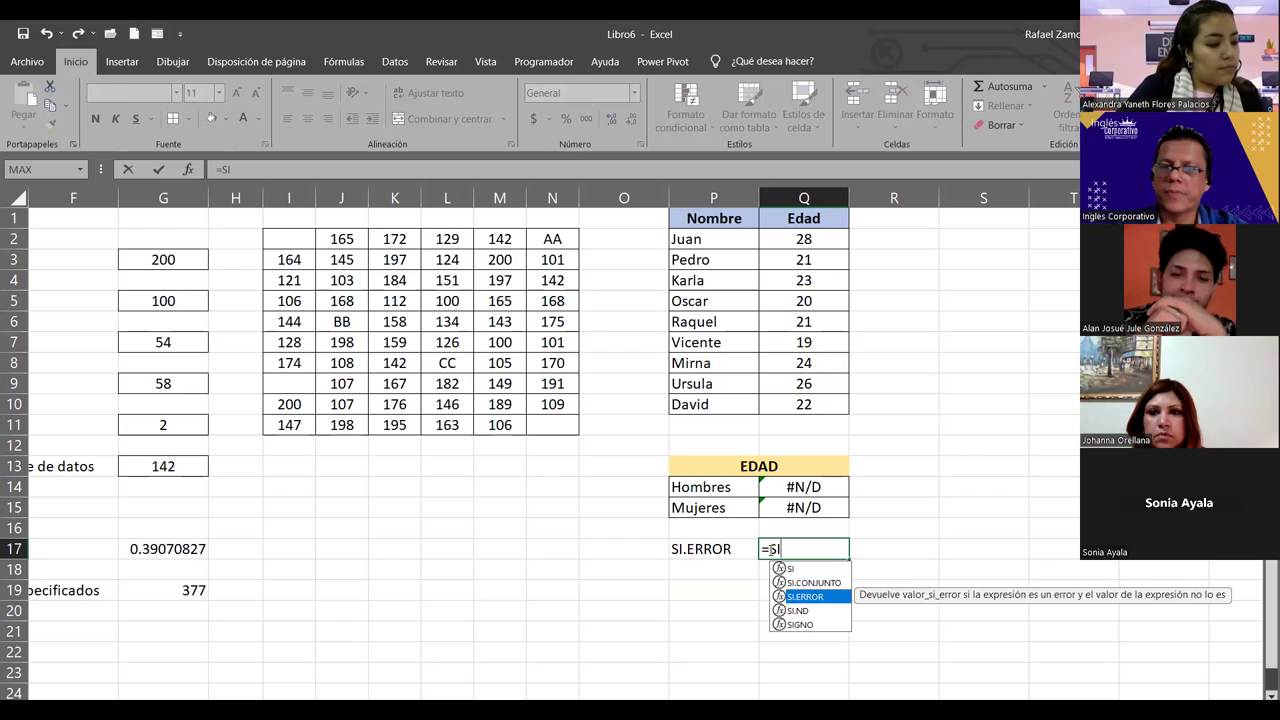
pyautogui.press('Tab')
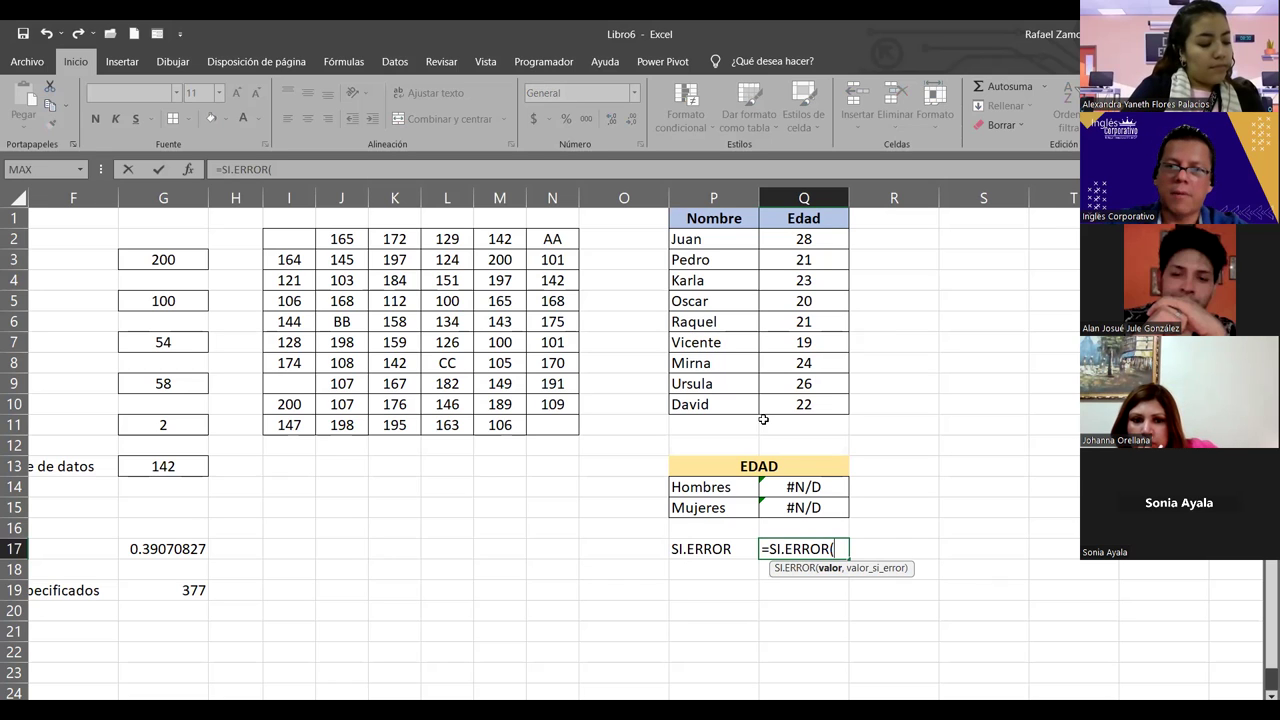
pyautogui.press('Escape')
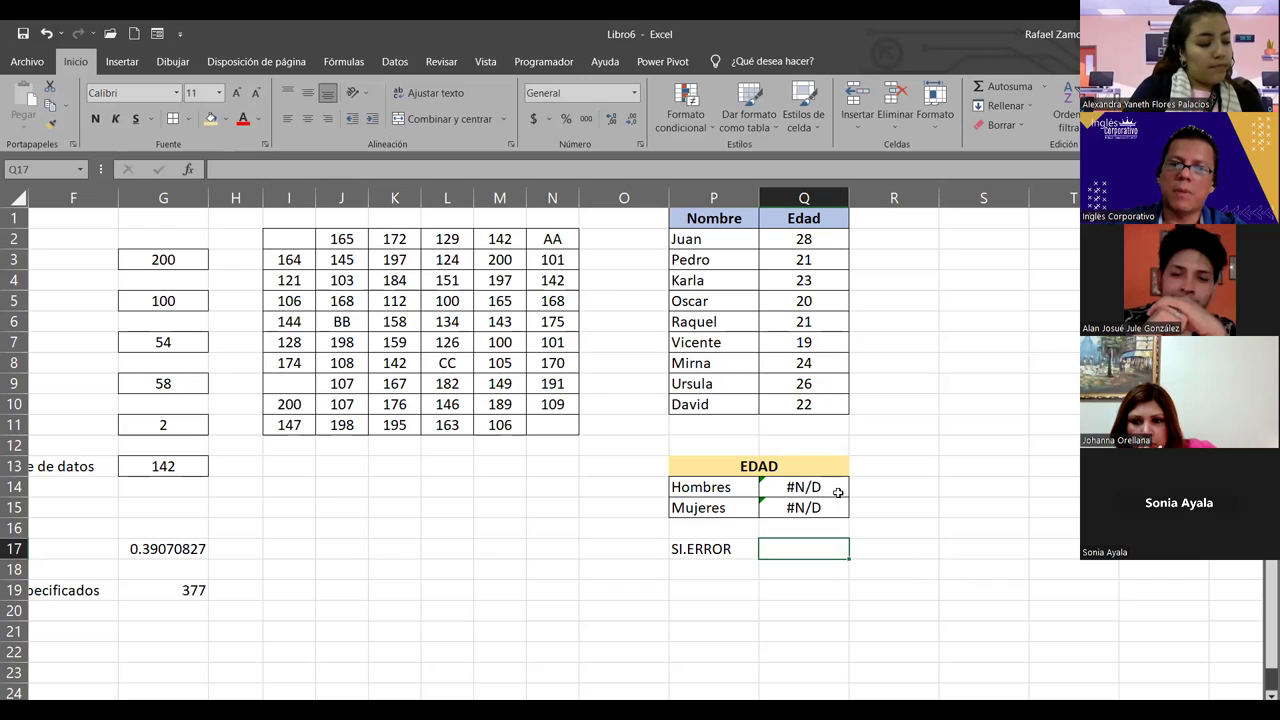
# Replace the Hombres formula in Q14 with SI.ERROR, using MODA.UNO(Q2:Q3,Q5,Q7,Q10) as its value argument
pyautogui.click(838, 492)
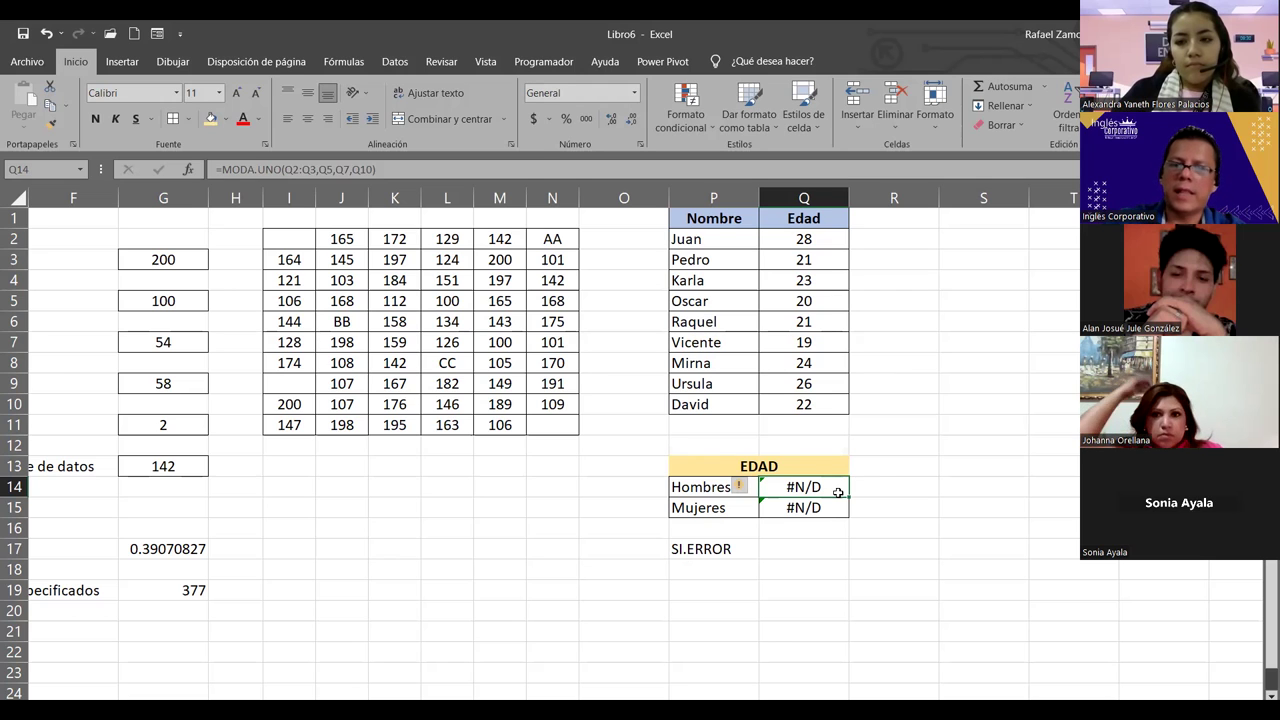
pyautogui.write('=')
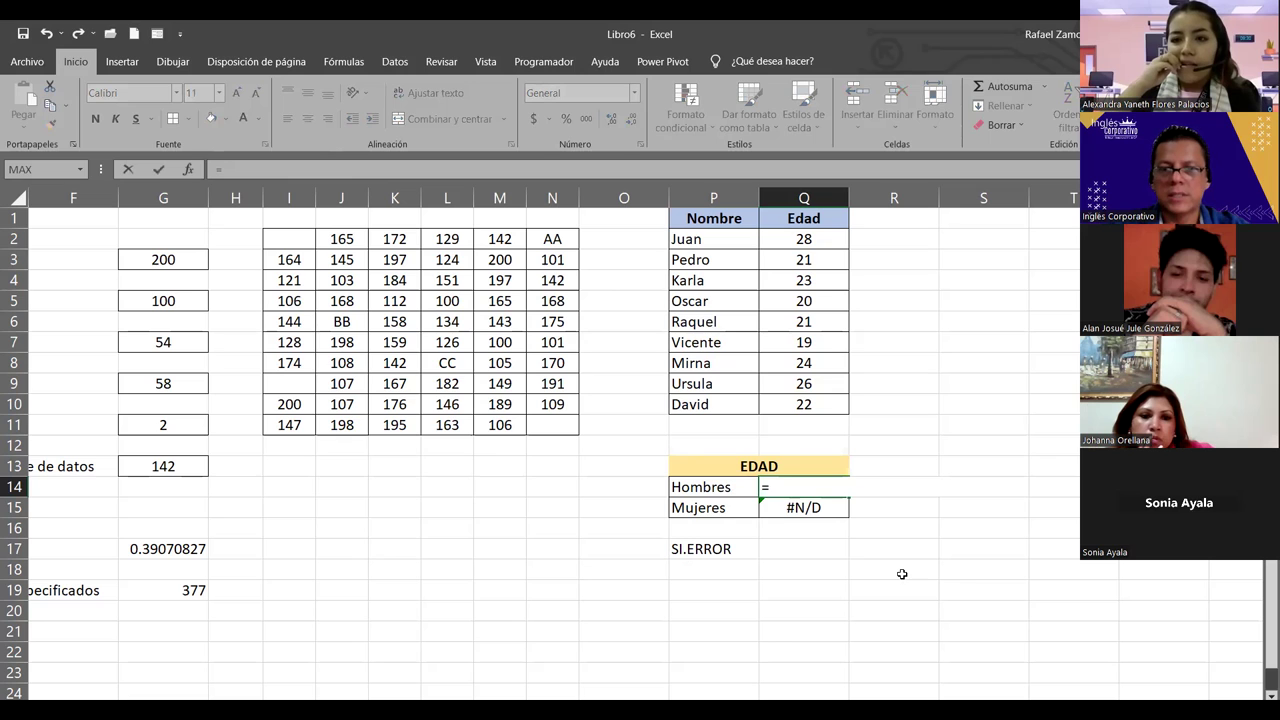
pyautogui.write('SI')
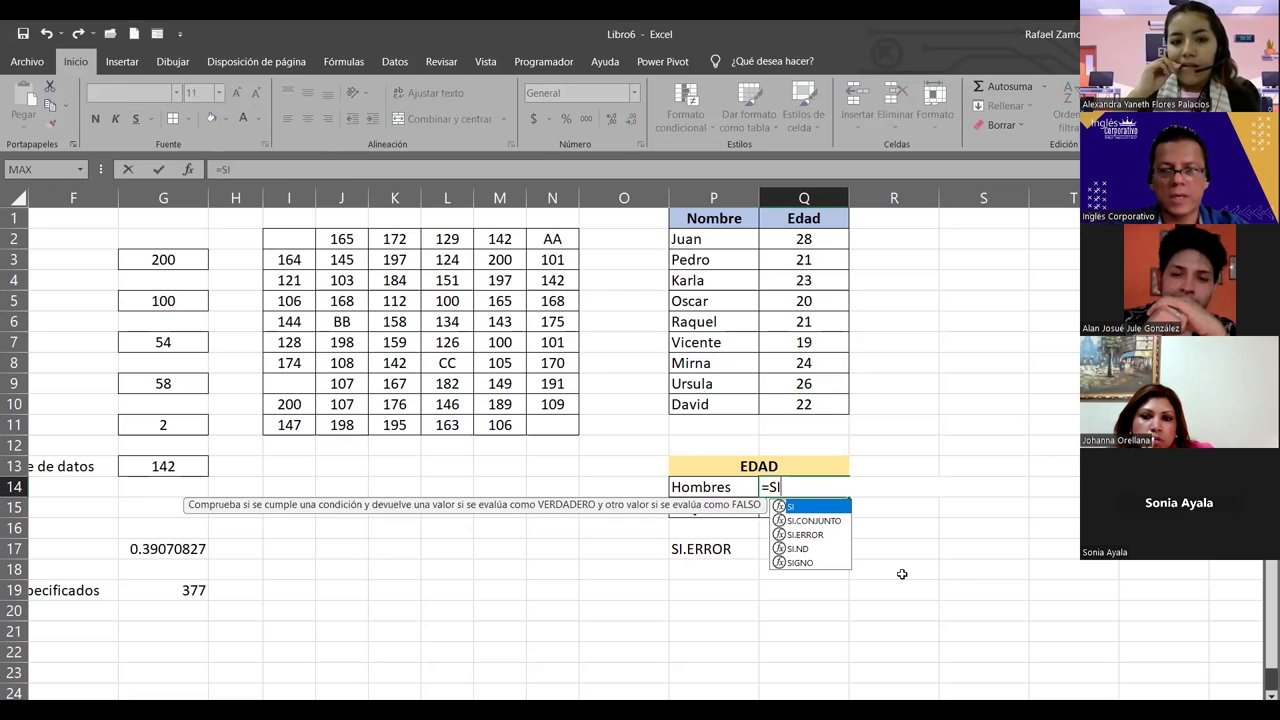
pyautogui.write('.ERROR(')
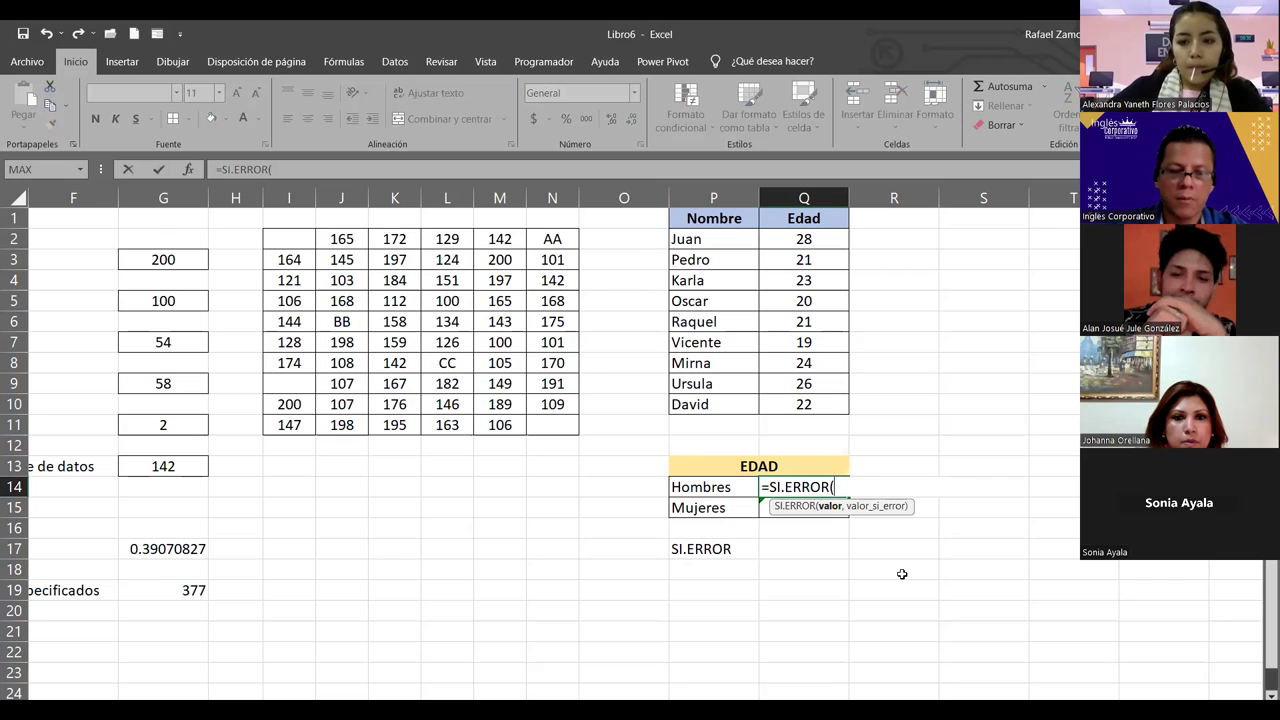
pyautogui.write('MODA')
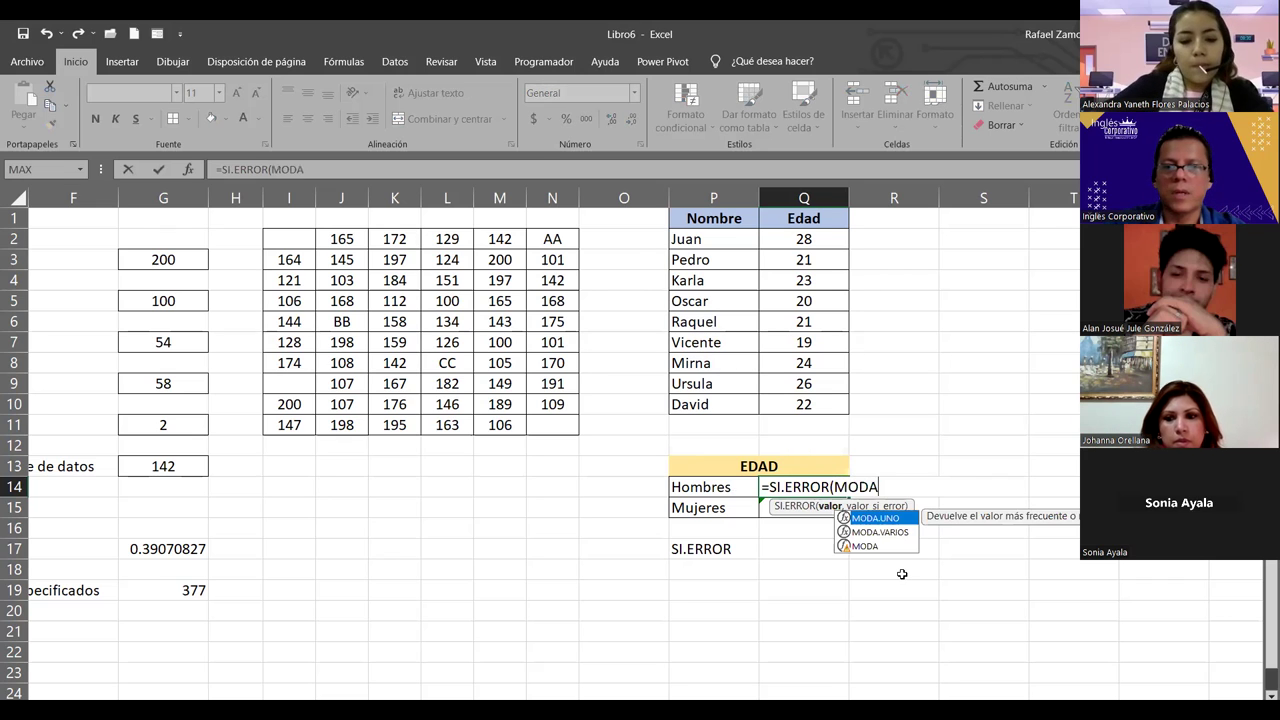
pyautogui.press('Tab')
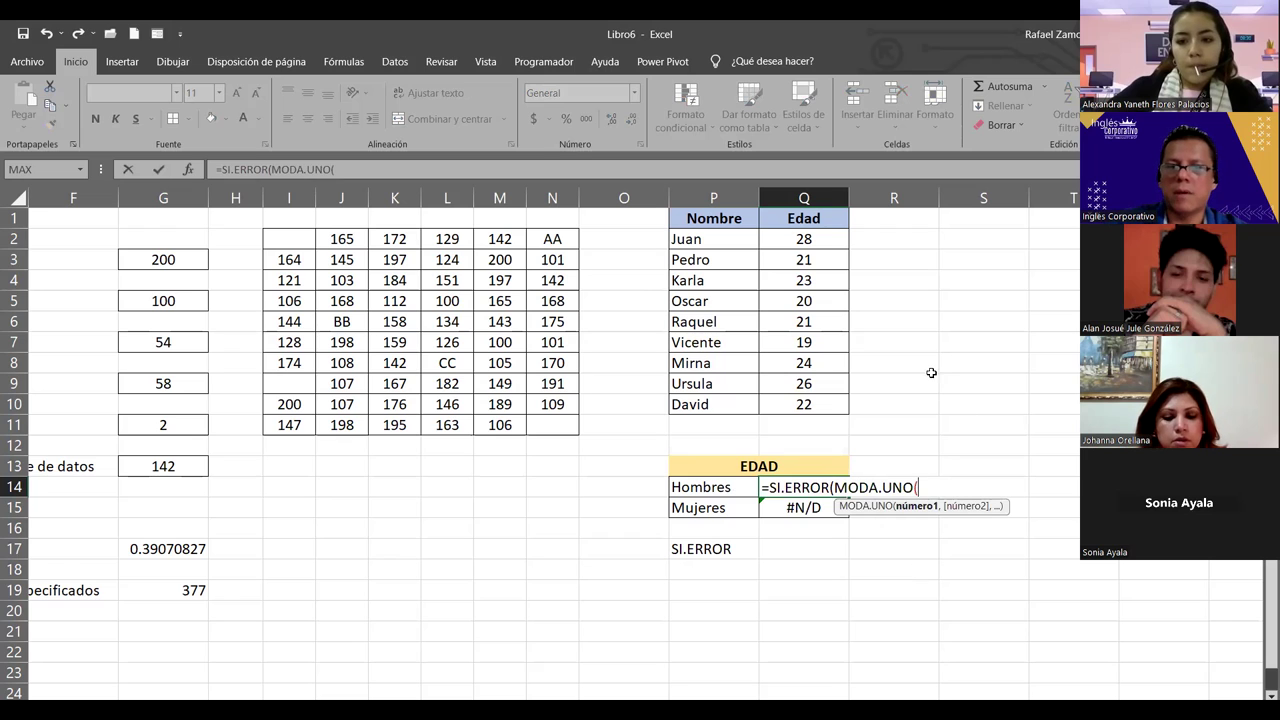
pyautogui.moveTo(795, 237); pyautogui.dragTo(796, 259)
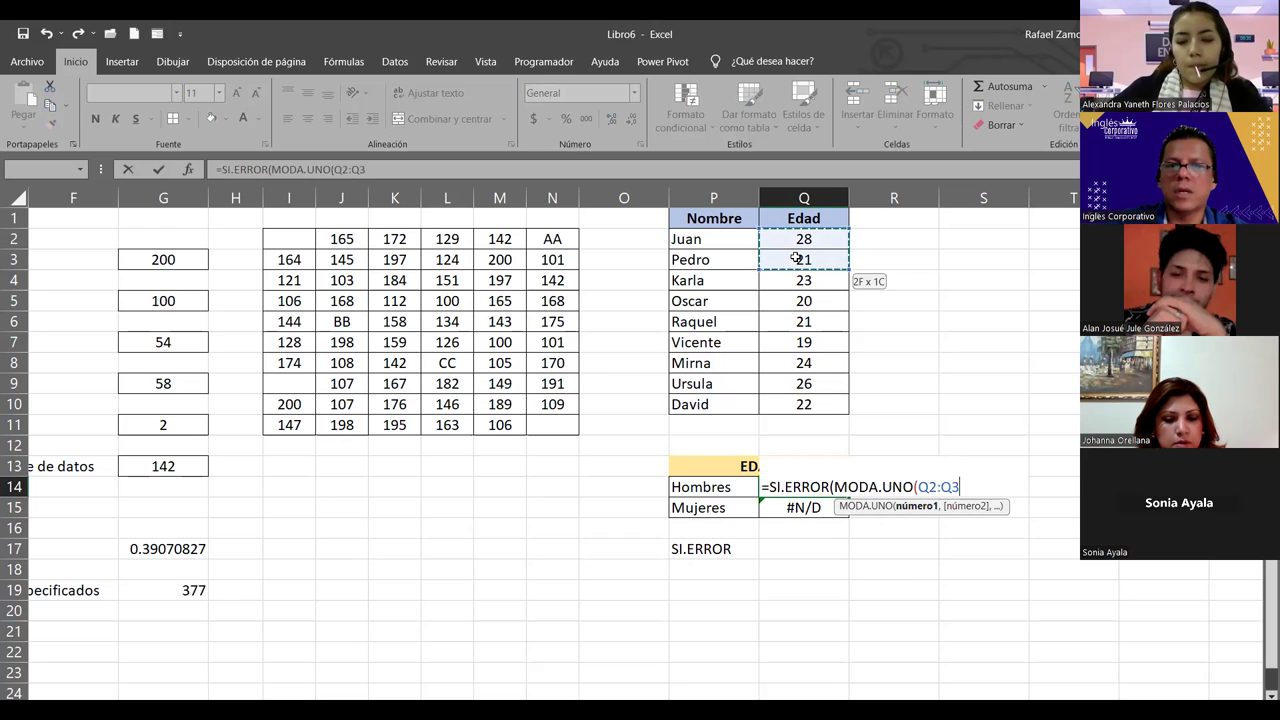
pyautogui.keyDown('ctrl'); pyautogui.click(800, 300); pyautogui.keyUp('ctrl')
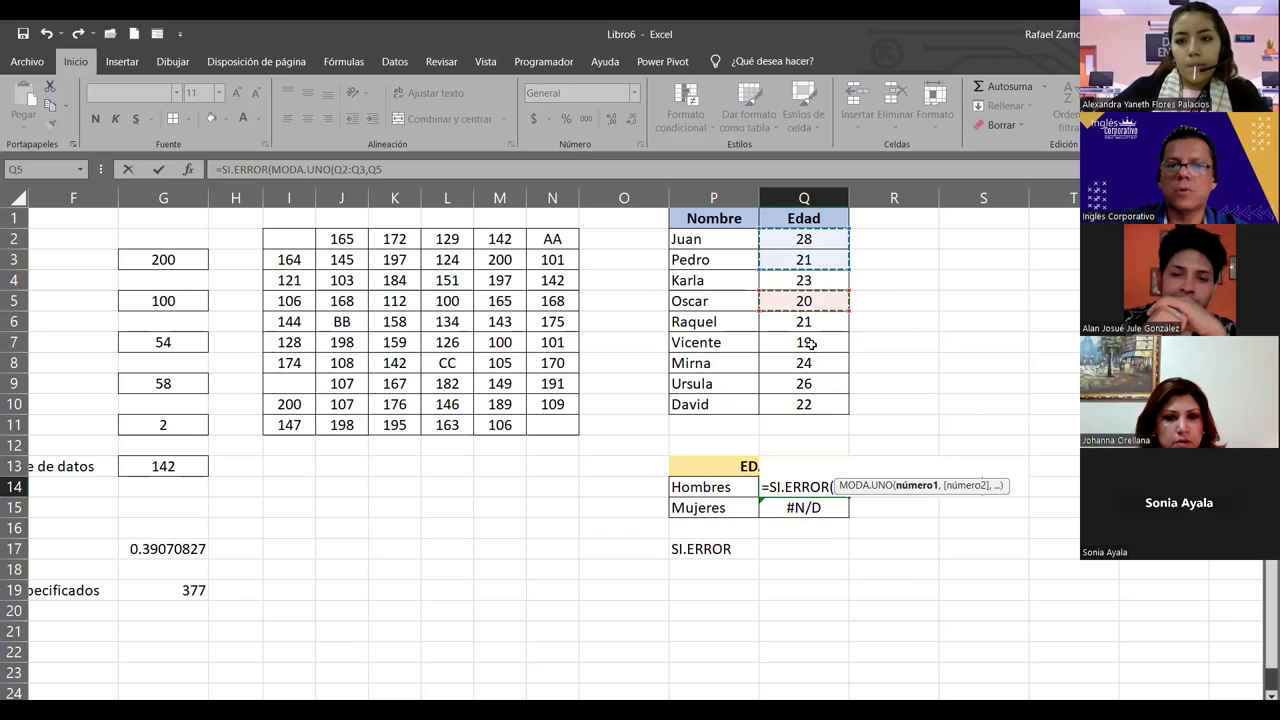
pyautogui.keyDown('ctrl'); pyautogui.click(810, 343); pyautogui.keyUp('ctrl')
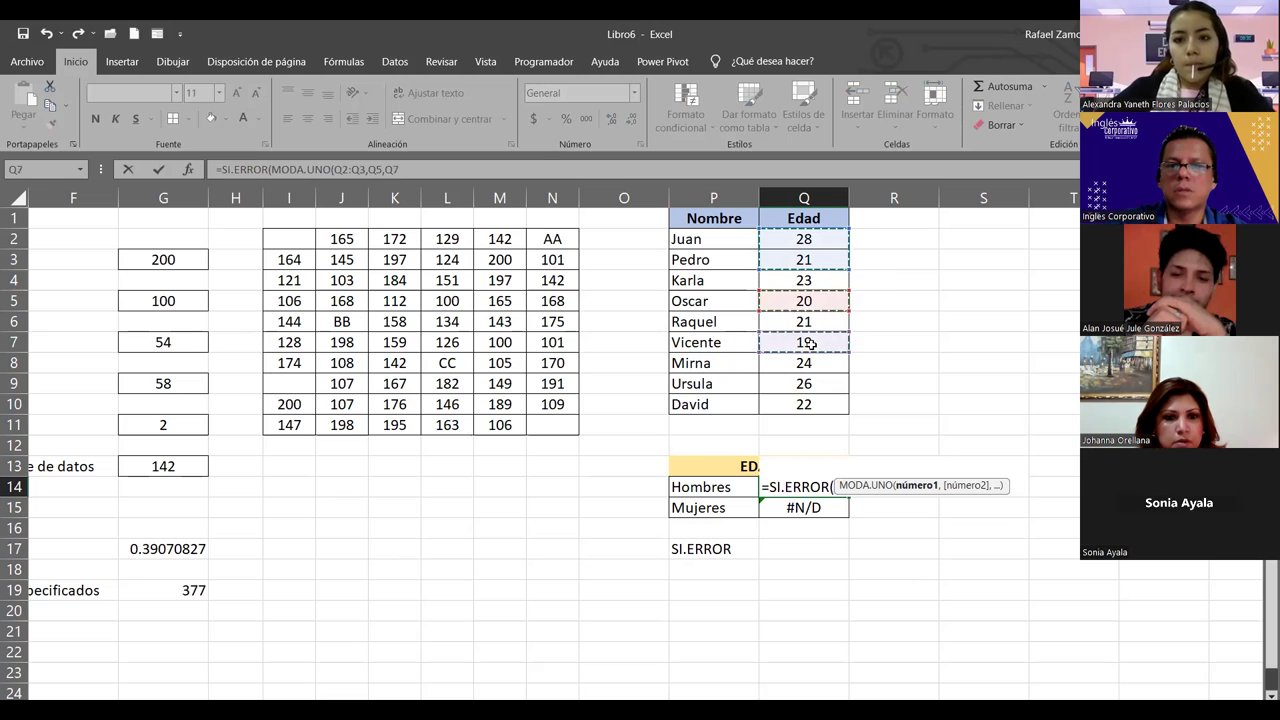
pyautogui.keyDown('ctrl'); pyautogui.click(803, 403); pyautogui.keyUp('ctrl')
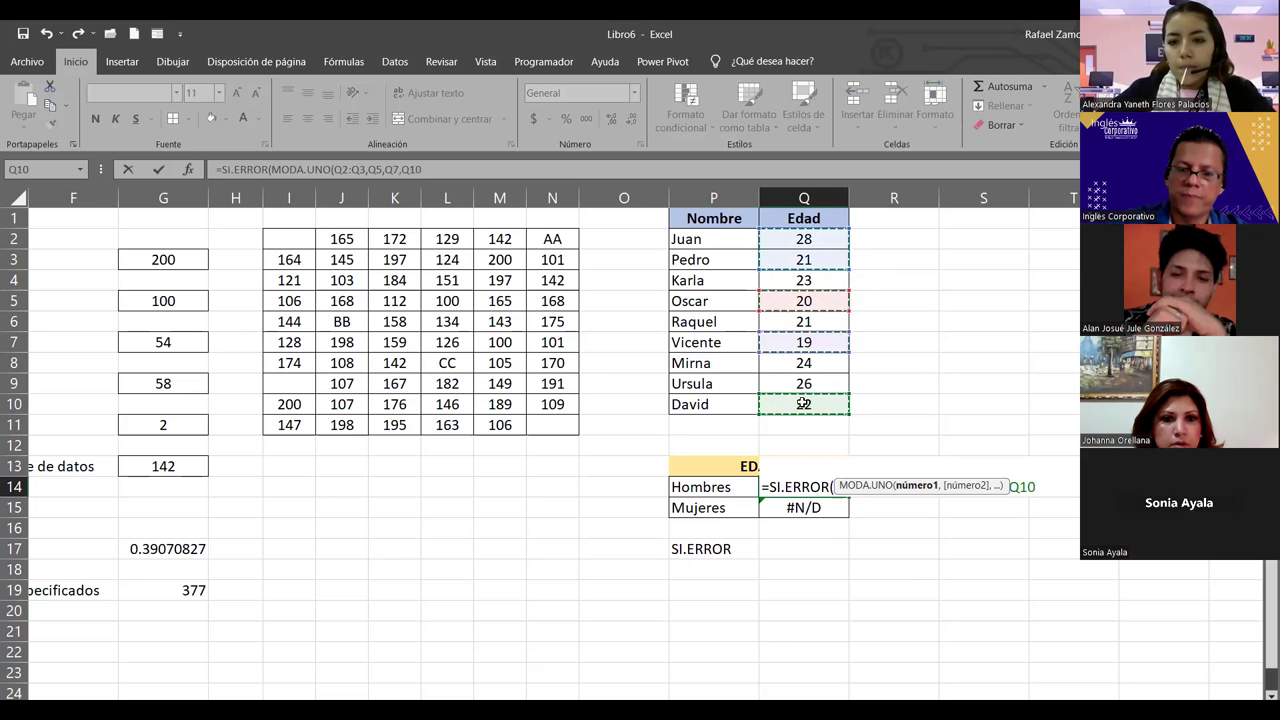
pyautogui.write(')')
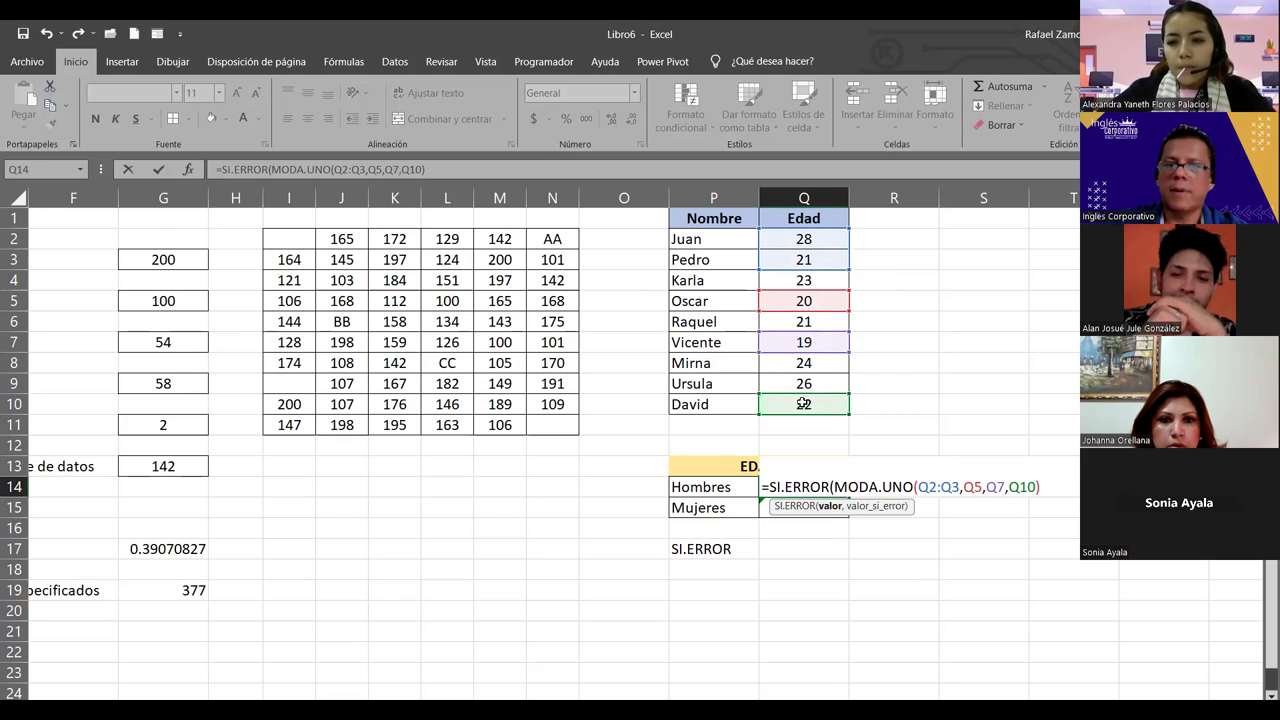
# Complete the SI.ERROR formula in Q14 with empty text "" as the value returned on error
pyautogui.moveTo(836, 487); pyautogui.dragTo(919, 487)
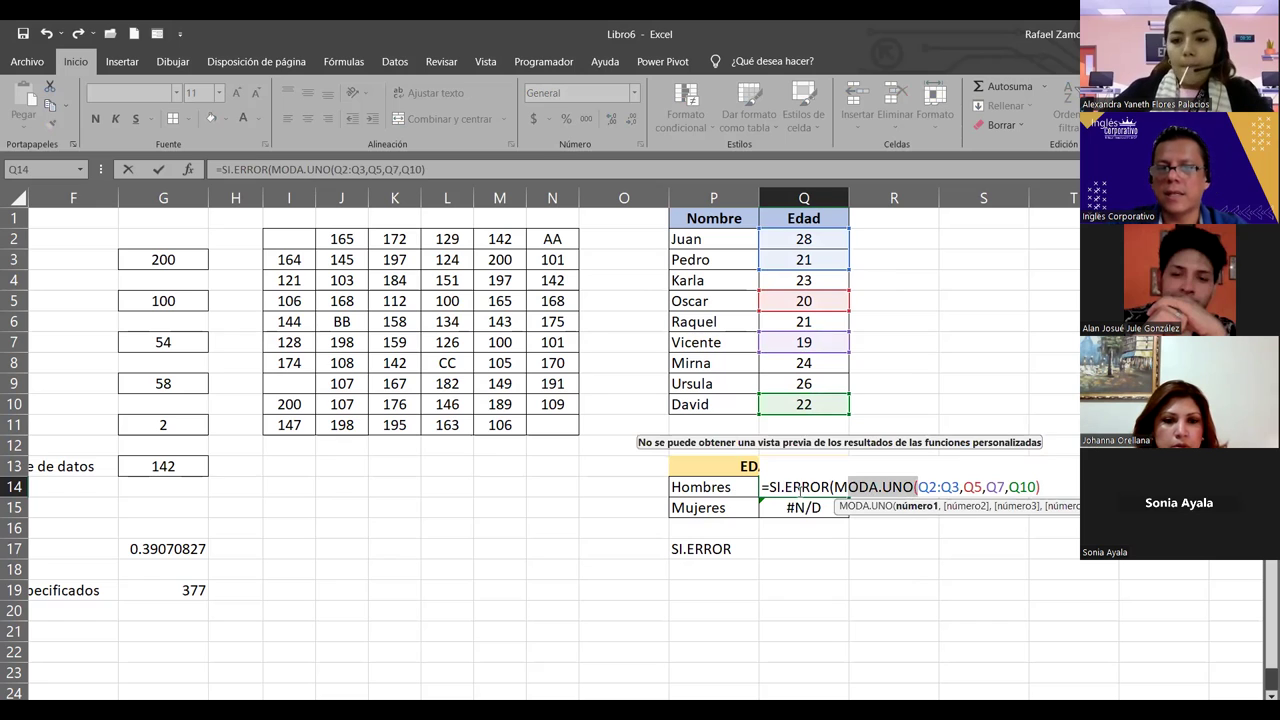
pyautogui.click(1050, 486)
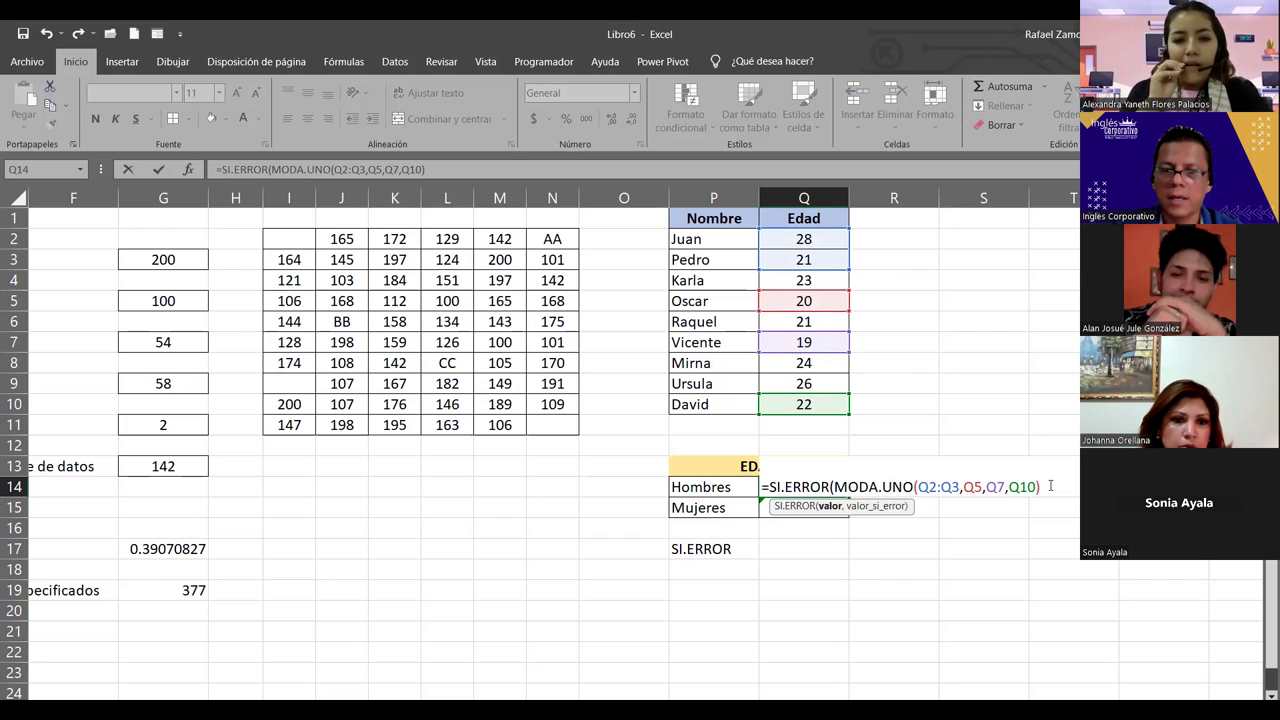
pyautogui.write(',')
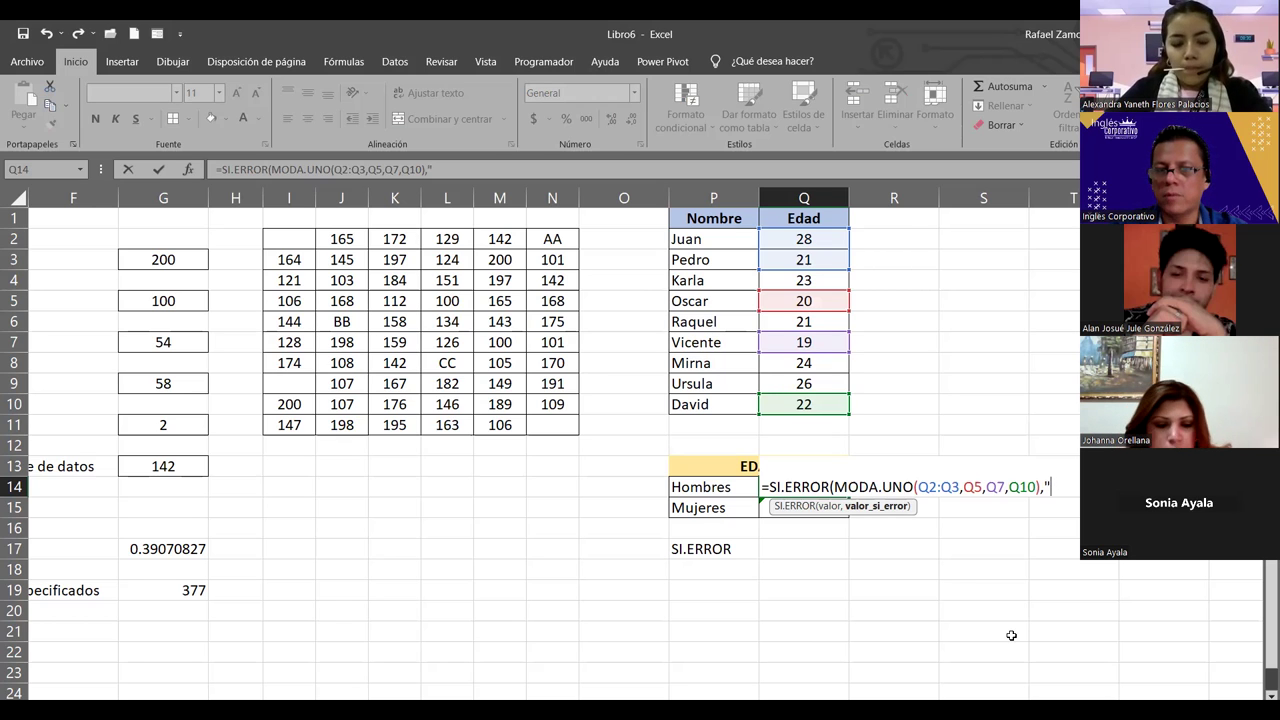
pyautogui.write('"')
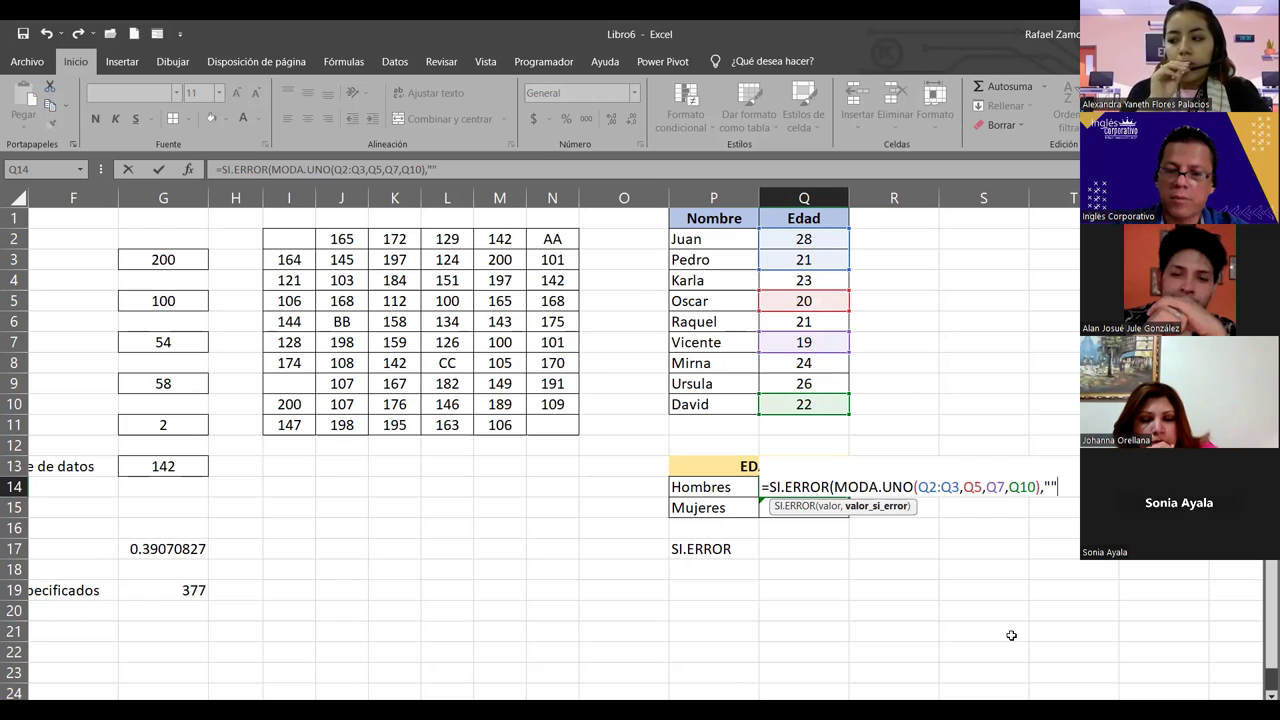
pyautogui.write(')')
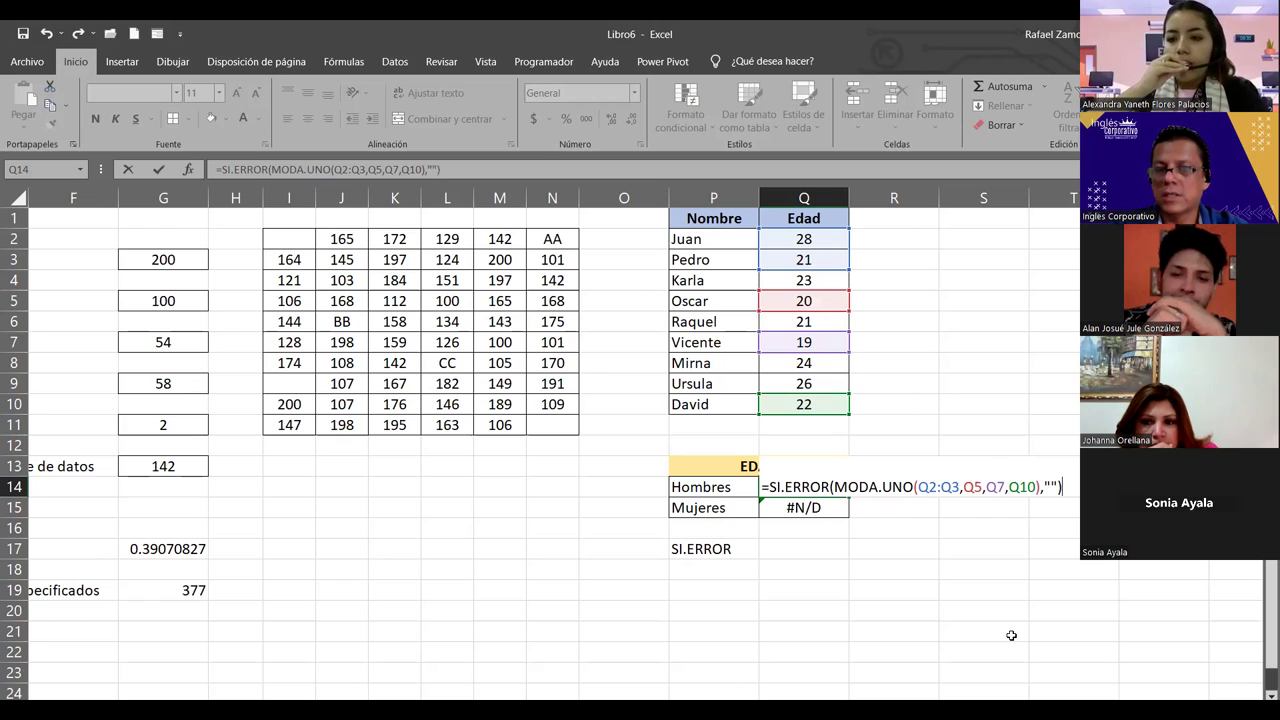
pyautogui.press('Up')
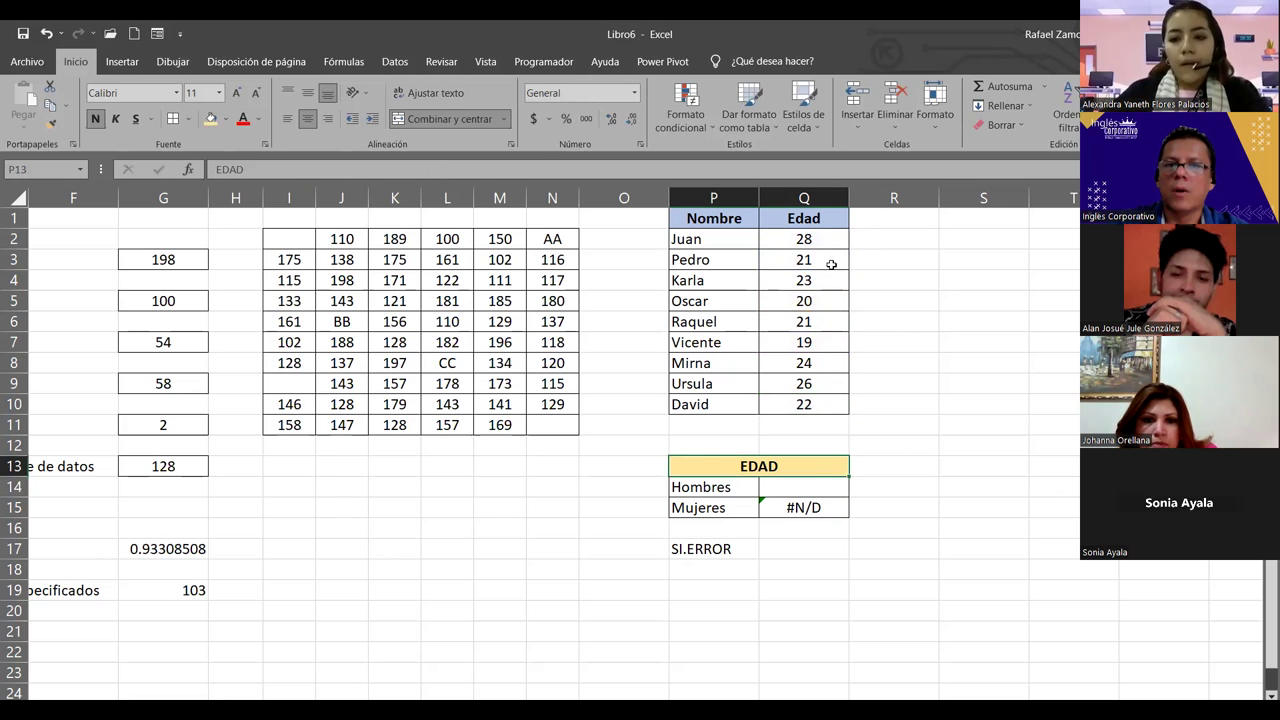
# Test the Hombres formula by changing the age in Q2 to 21 and then to 35
pyautogui.click(800, 237)
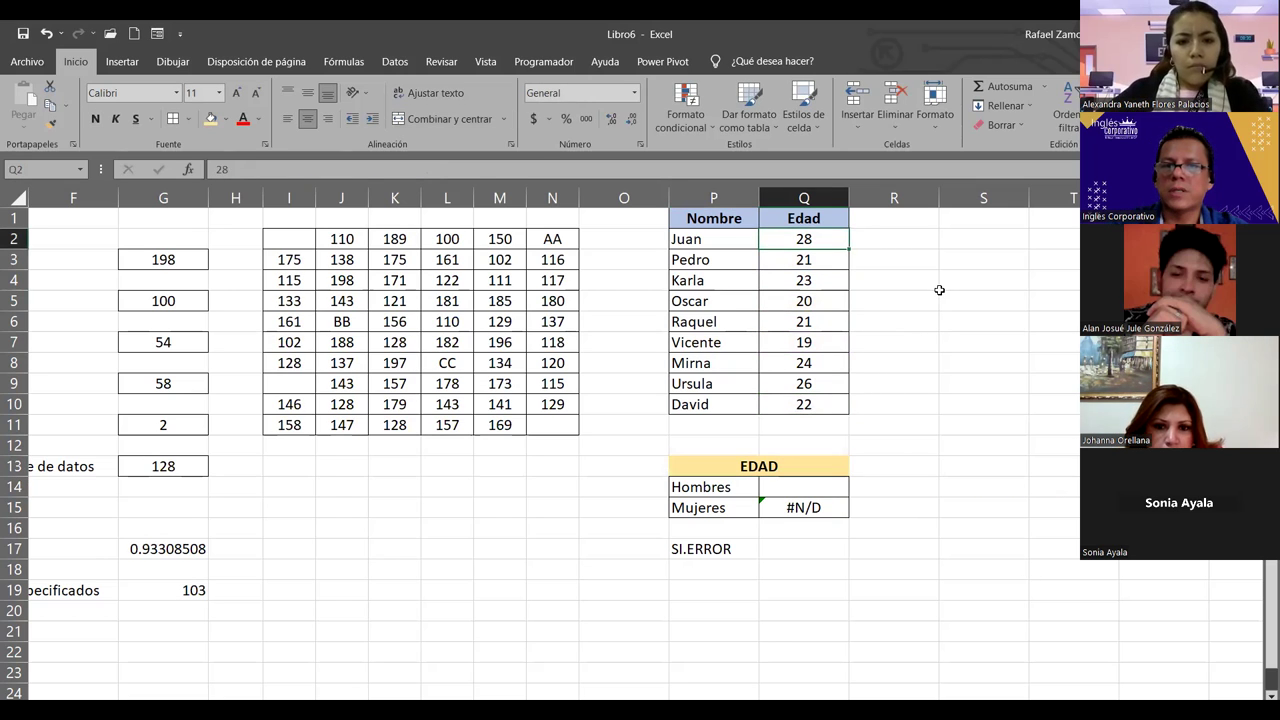
pyautogui.write('21')
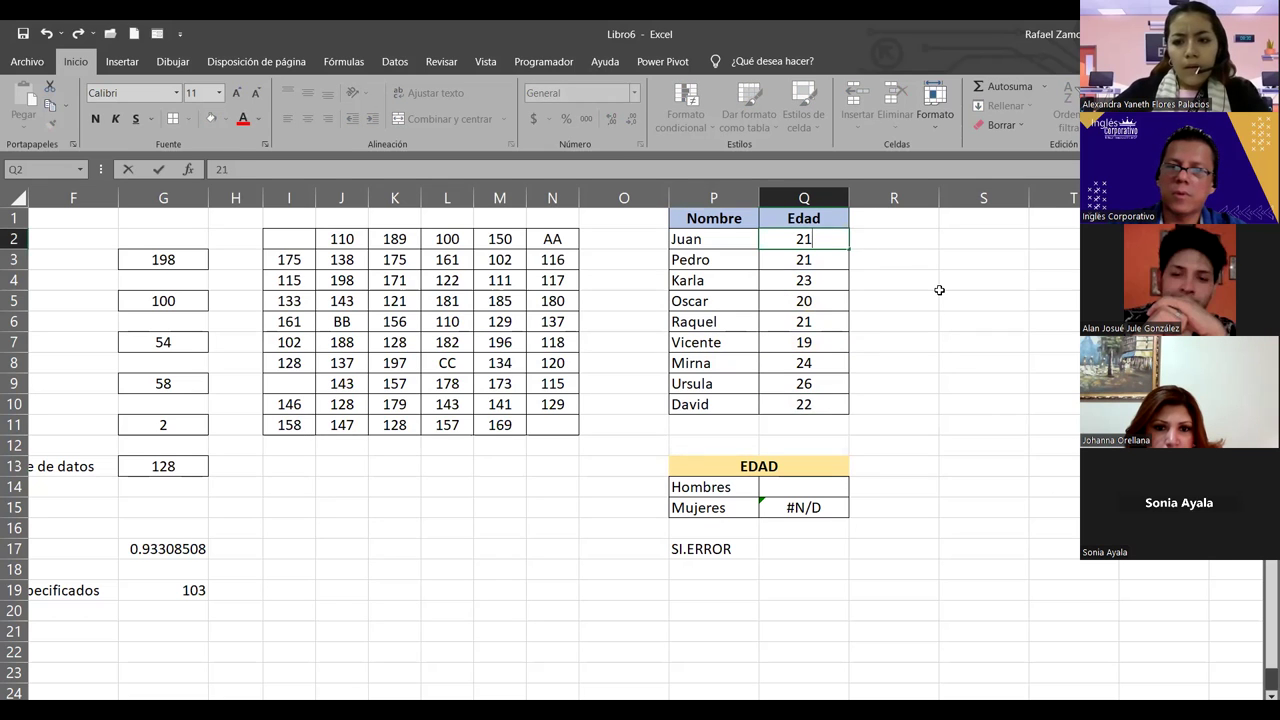
pyautogui.press('Return')
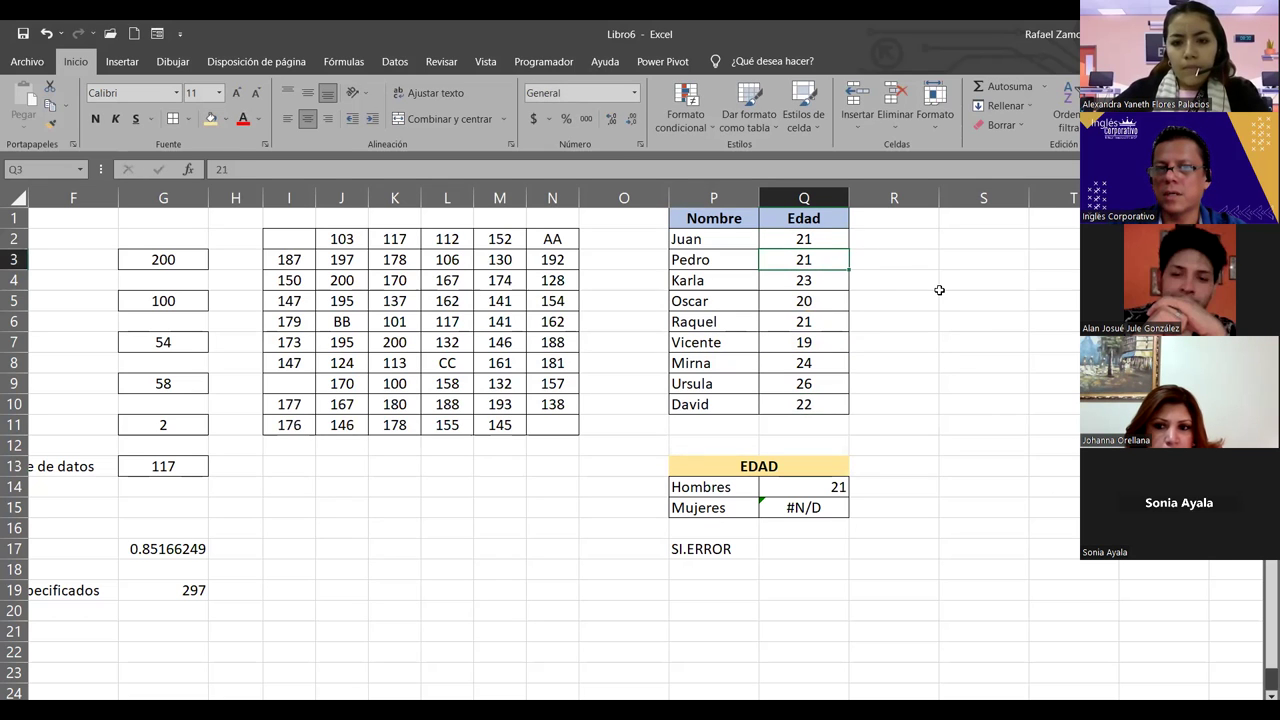
pyautogui.click(827, 239)
pyautogui.write('35')
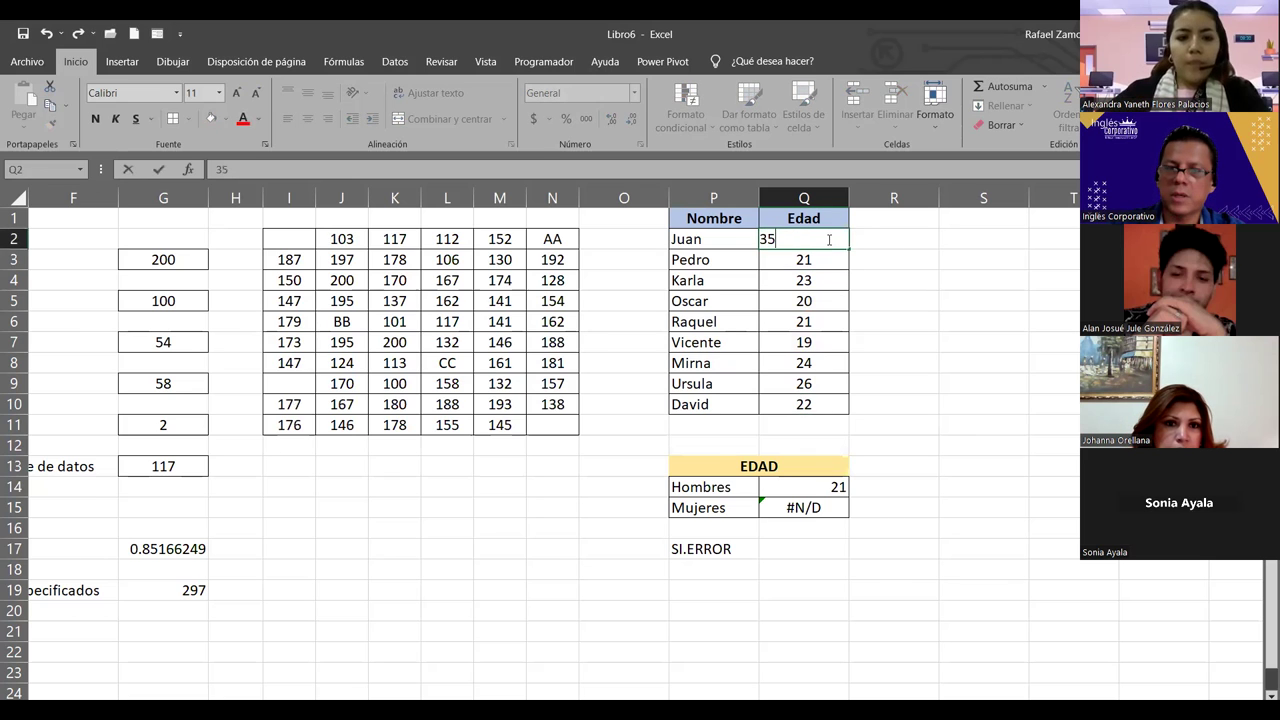
pyautogui.press('Return')
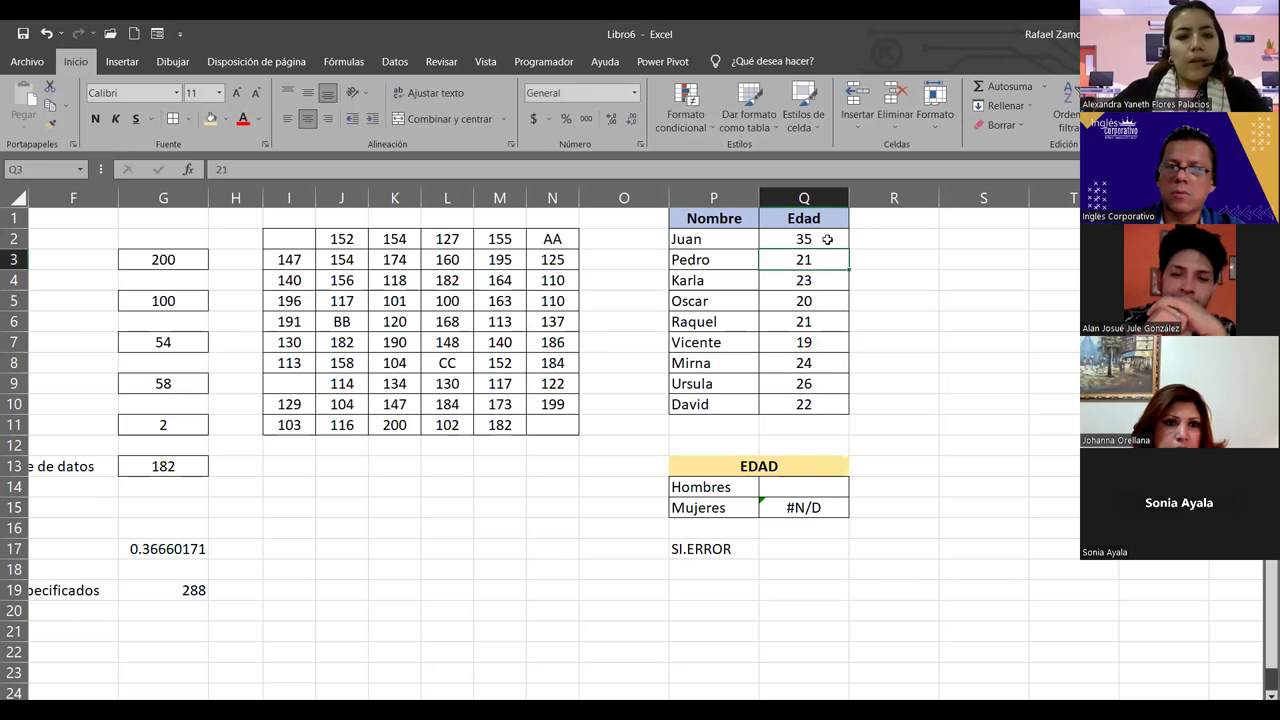
# Replace the Mujeres formula in Q15 with a new formula starting with the SI.ERROR function
pyautogui.click(827, 508)
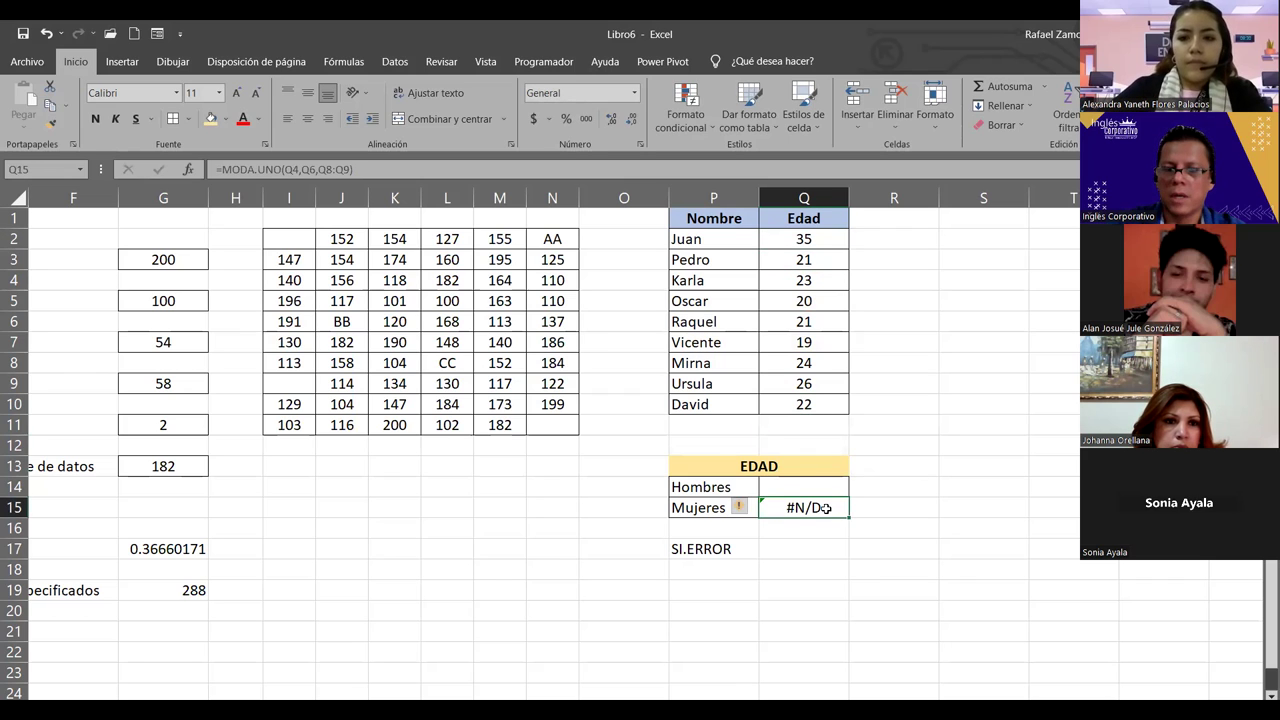
pyautogui.write('=')
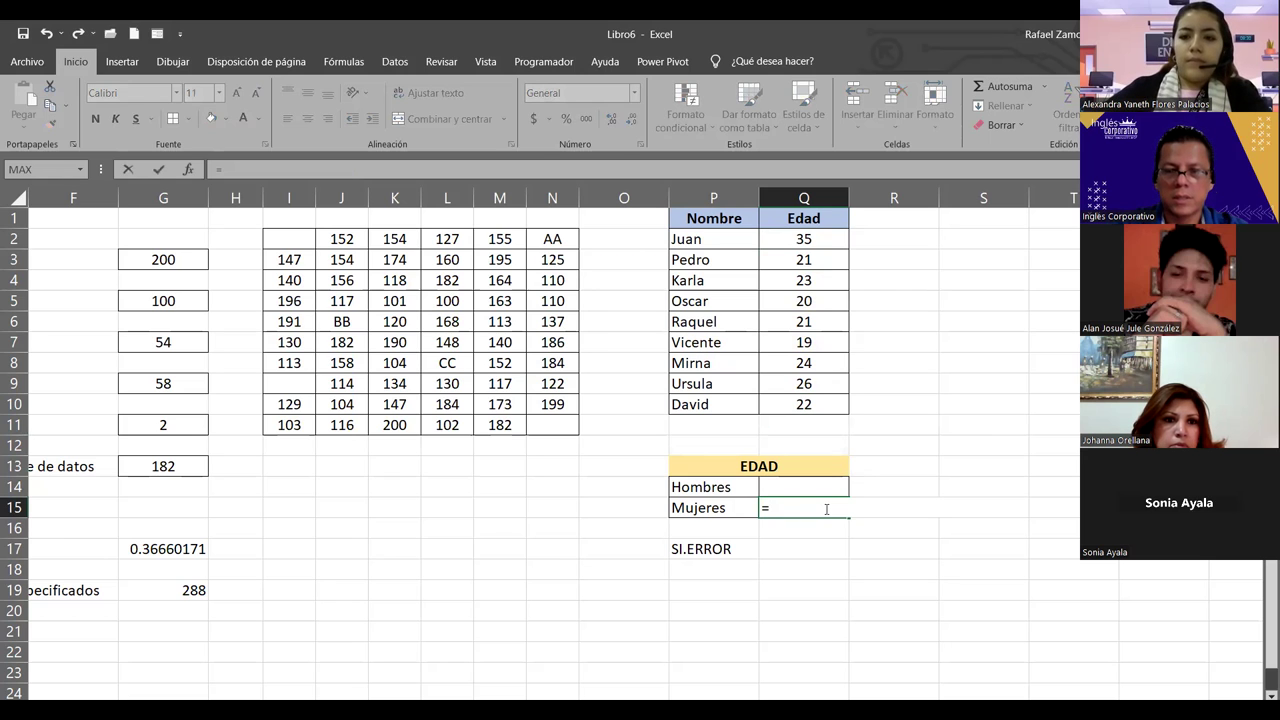
pyautogui.write('SI')
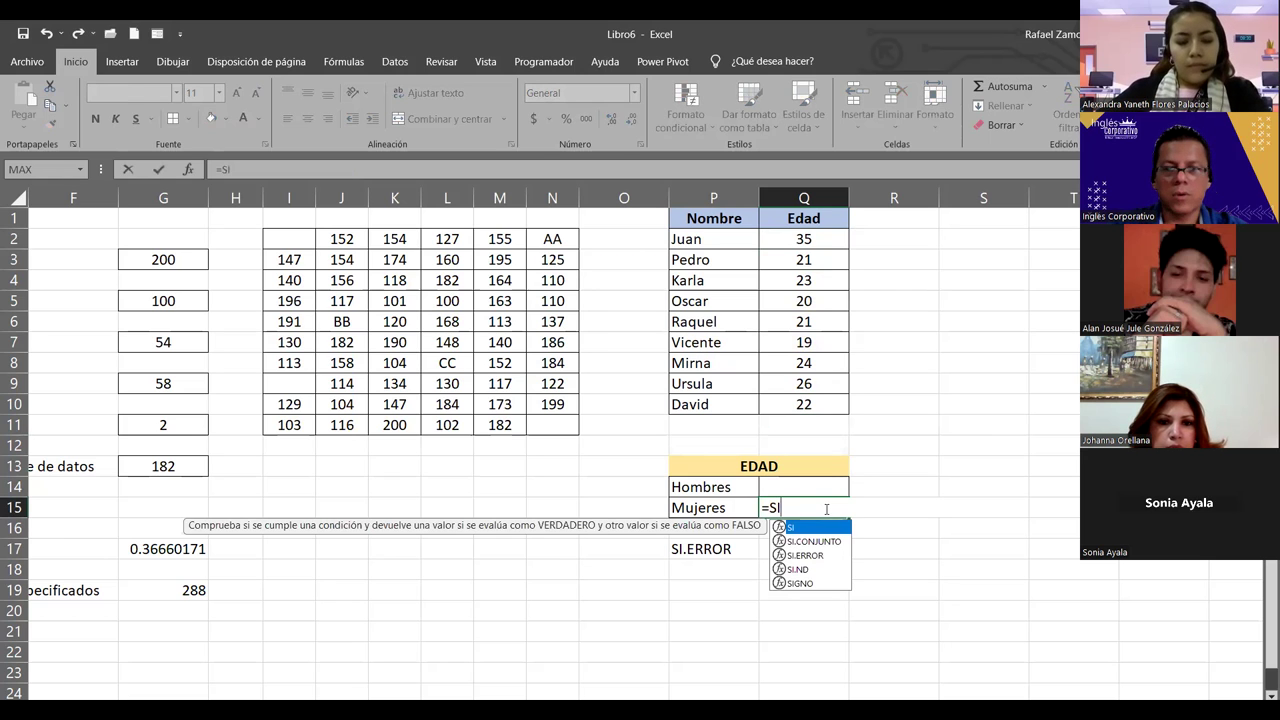
pyautogui.press('Down')
pyautogui.press('Down')
pyautogui.press('Tab')
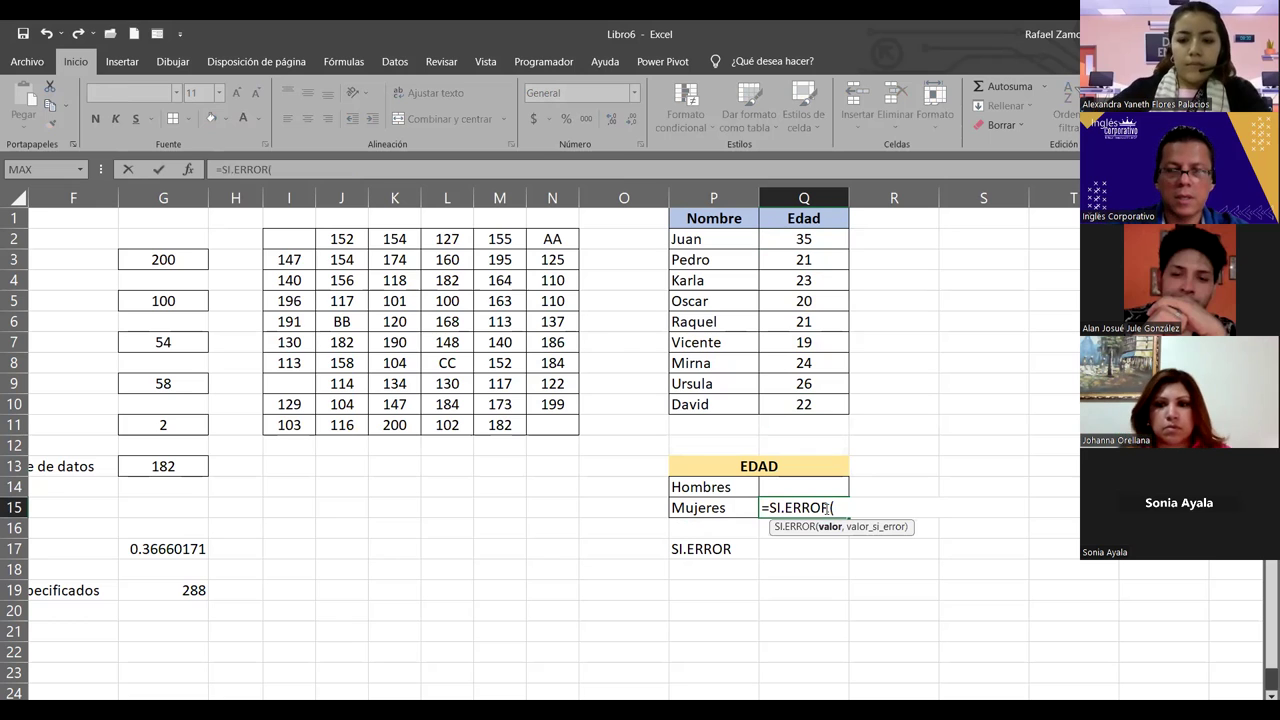
# Nest MODA.UNO(Q4,Q6,Q8:Q9) as the value argument of the SI.ERROR formula in Q15
pyautogui.write('MODA')
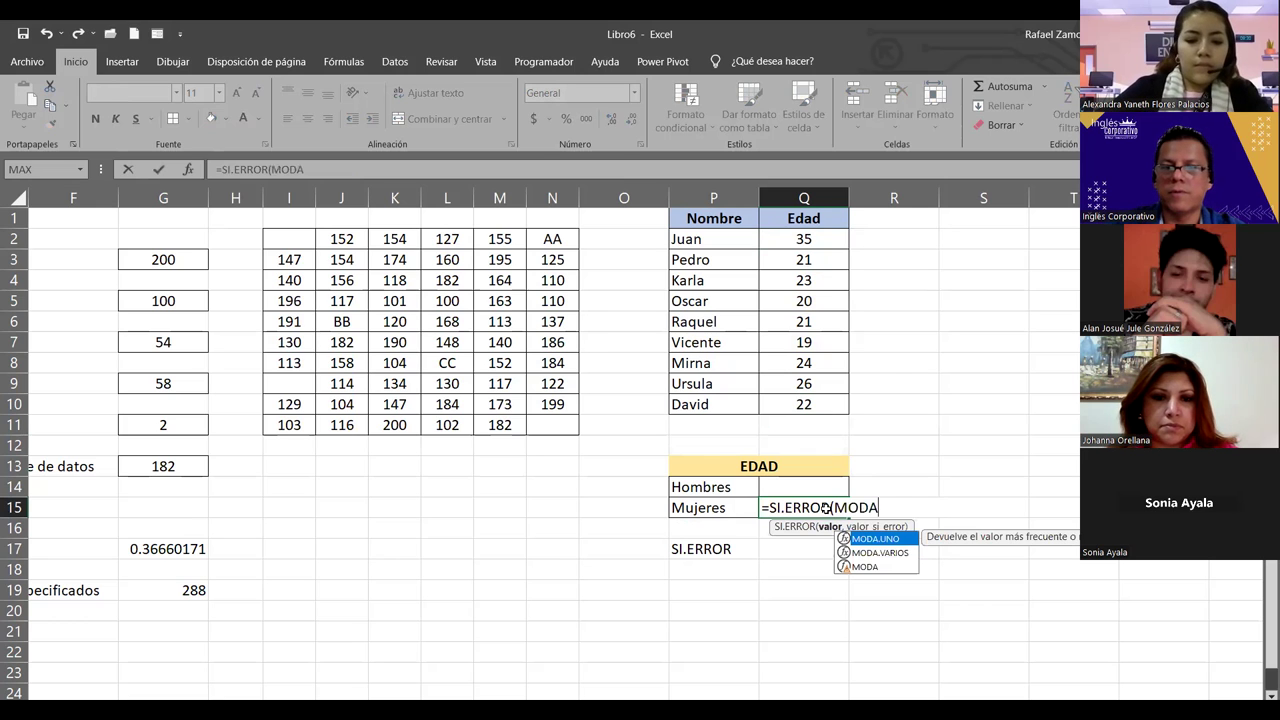
pyautogui.press('Down')
pyautogui.press('Tab')
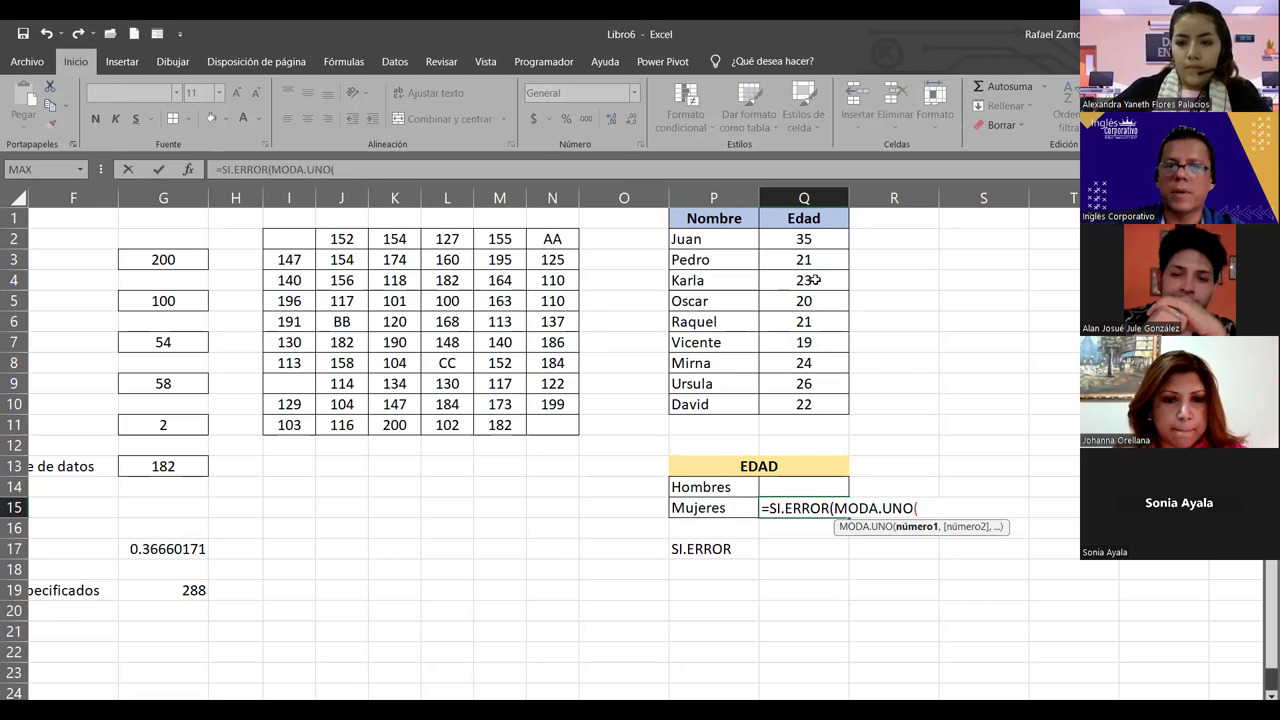
pyautogui.click(816, 284)
pyautogui.write(',')
pyautogui.click(805, 320)
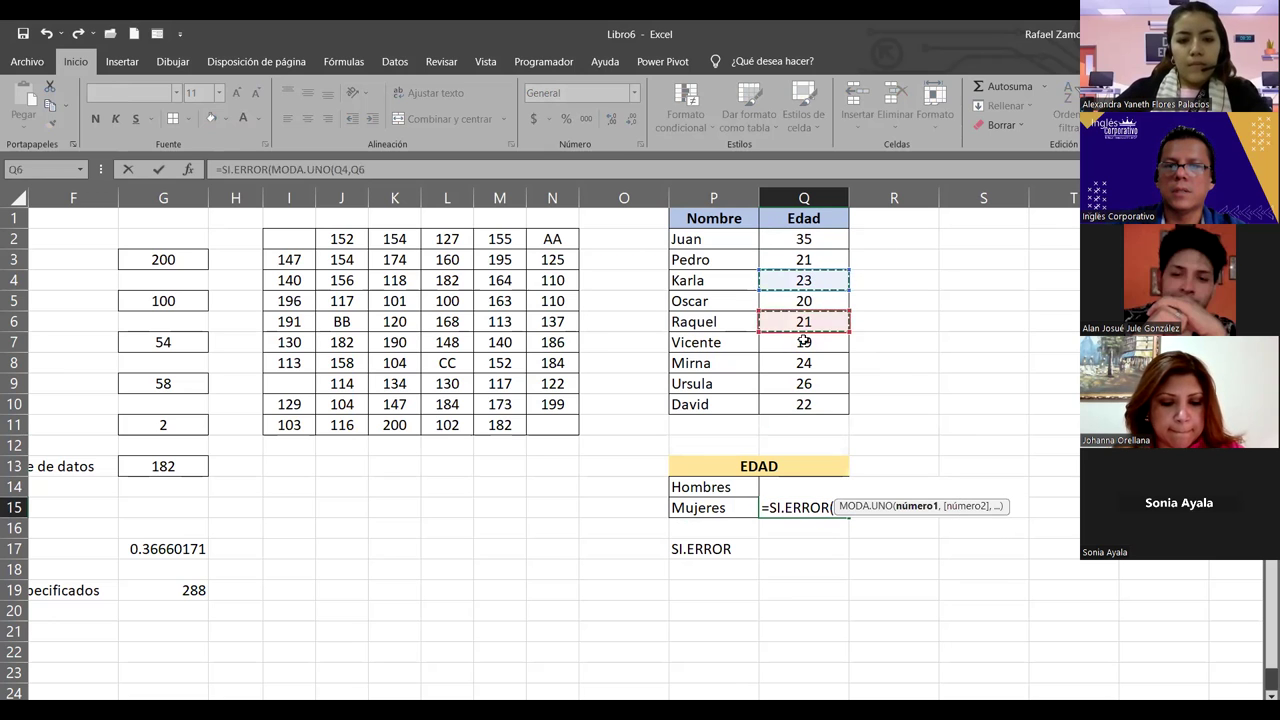
pyautogui.write(',')
pyautogui.moveTo(797, 362); pyautogui.dragTo(796, 374)
pyautogui.write(')')
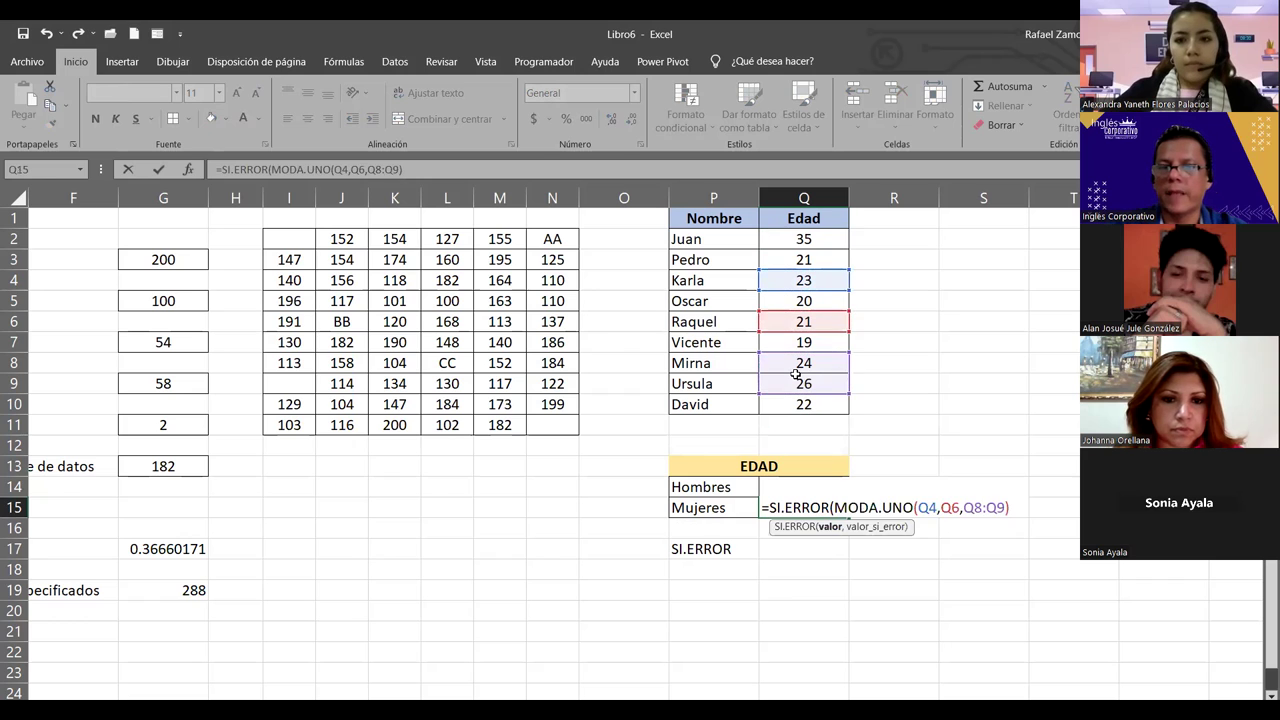
# Complete the SI.ERROR formula in Q15 with the text "No hay edad que se repita" as the value returned on error
pyautogui.write(',')
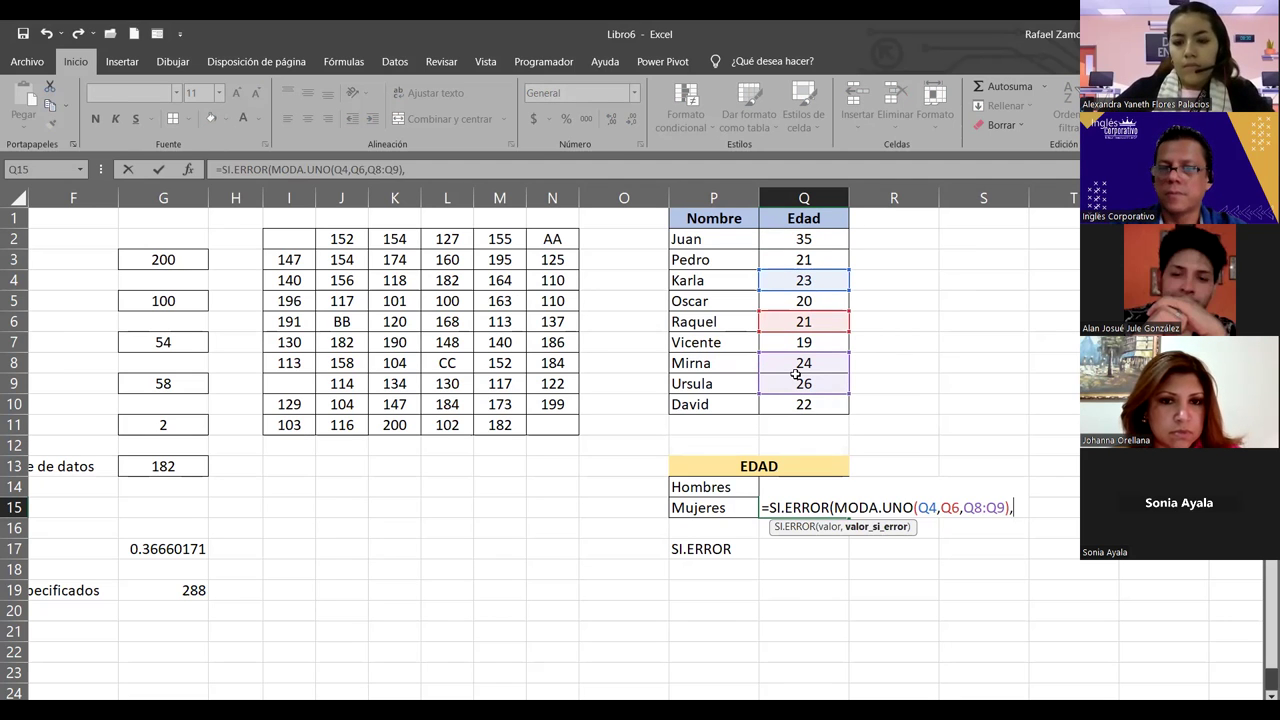
pyautogui.write('"')
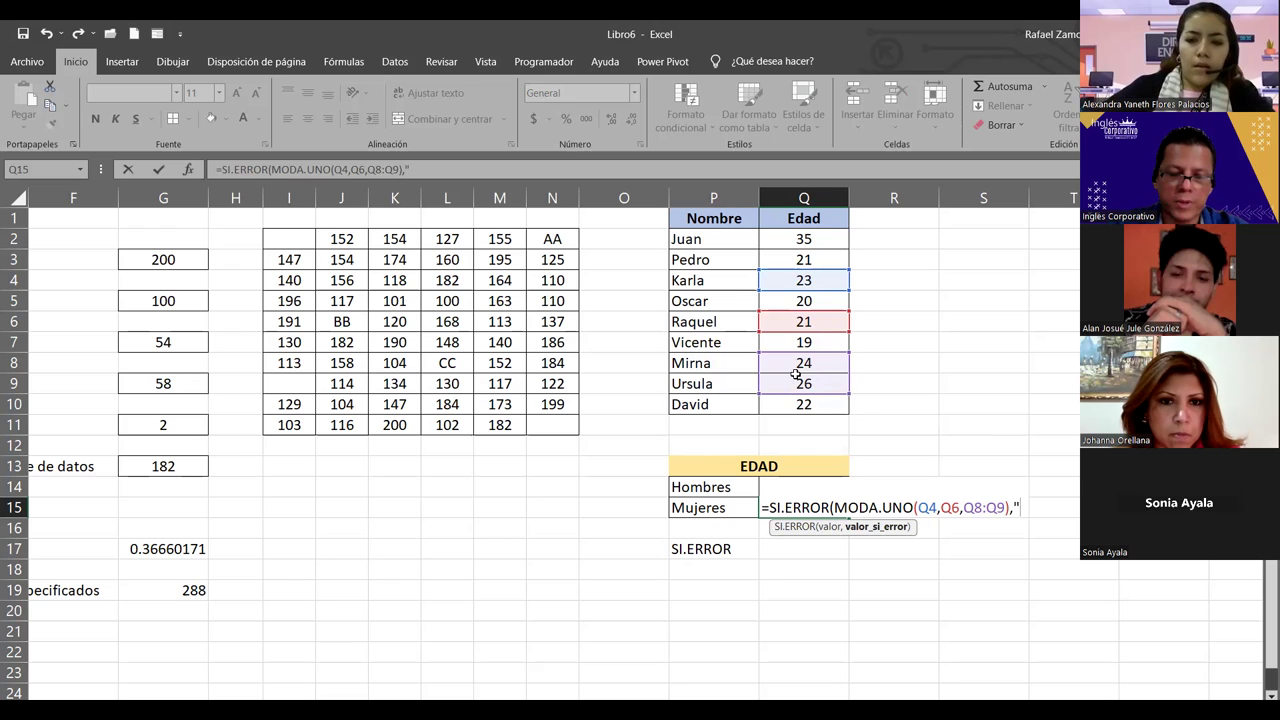
pyautogui.write('O')
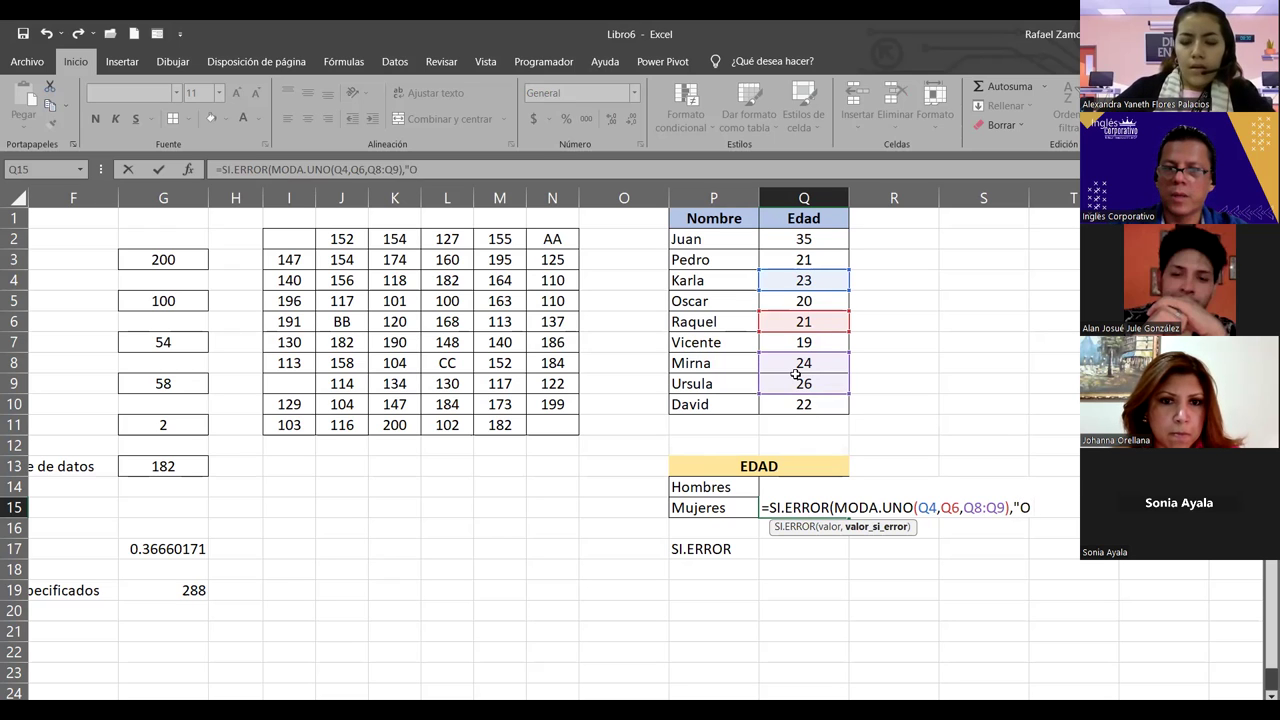
pyautogui.press('BackSpace')
pyautogui.write('No')
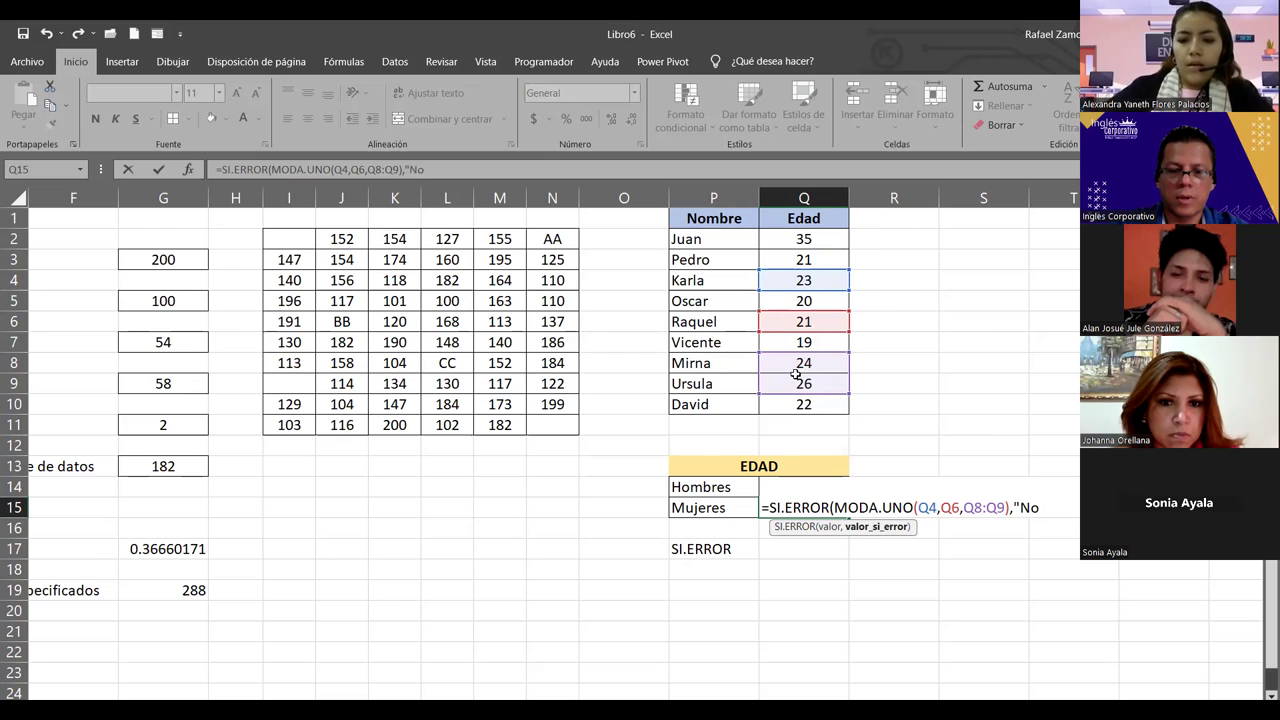
pyautogui.write(' hay edad qu')
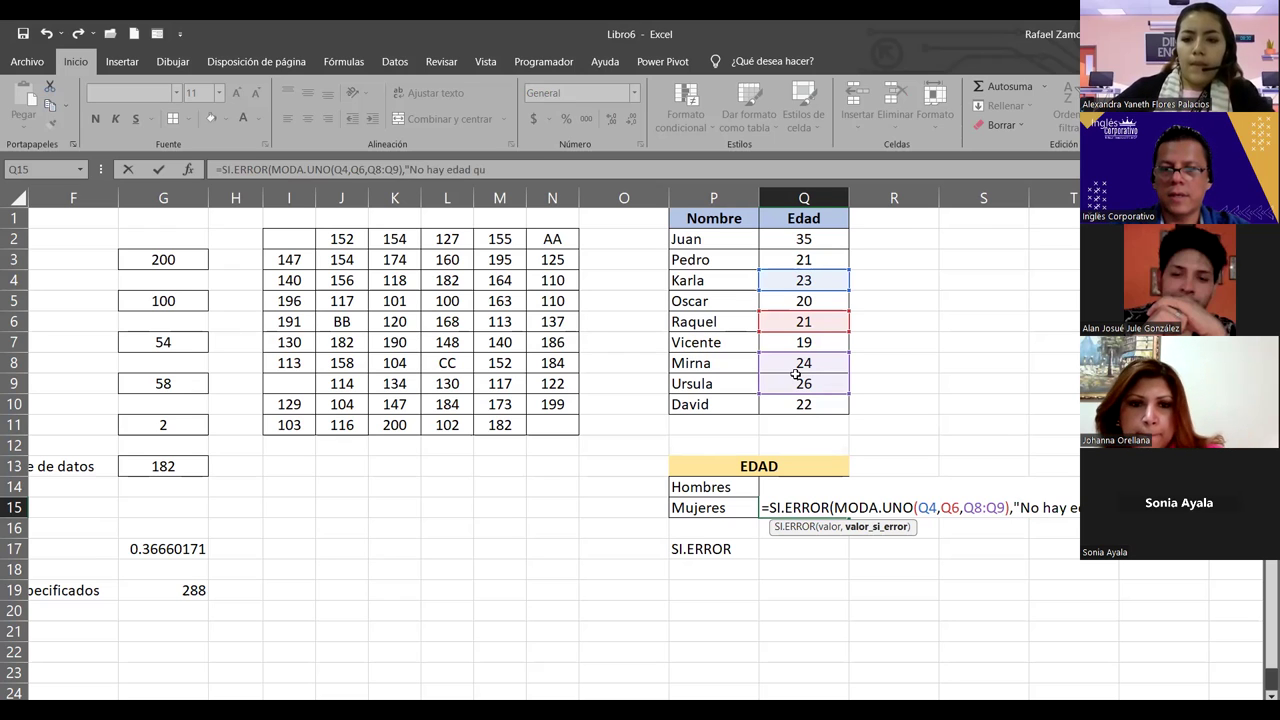
pyautogui.write('e se repita')
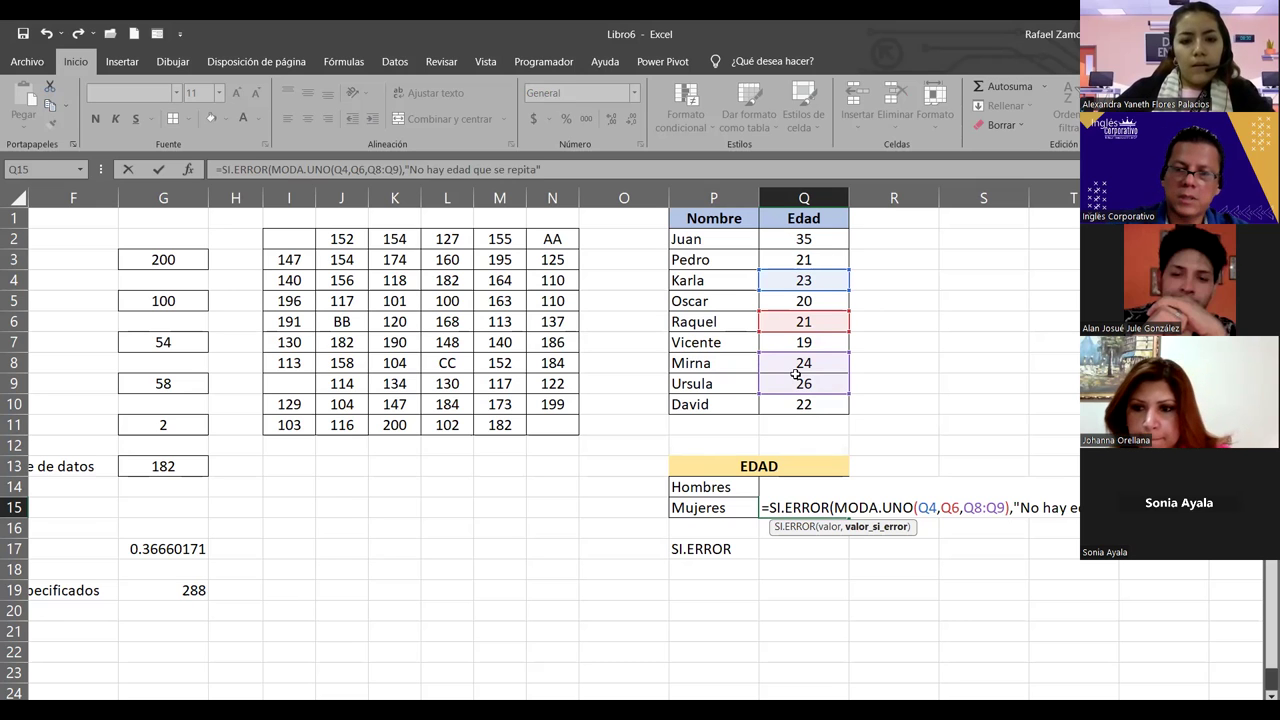
pyautogui.press('Return')
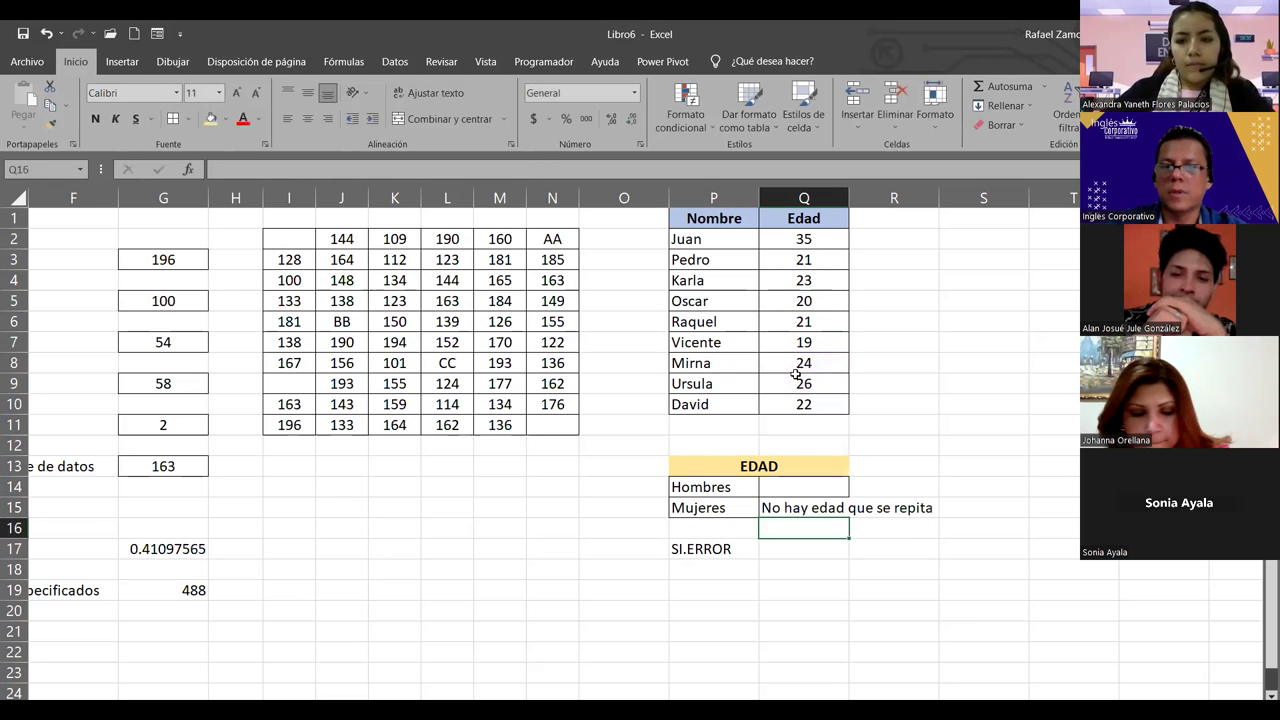
# Test the Mujeres formula by changing the age in Q4 to 21, 26 and then 30
pyautogui.click(806, 280)
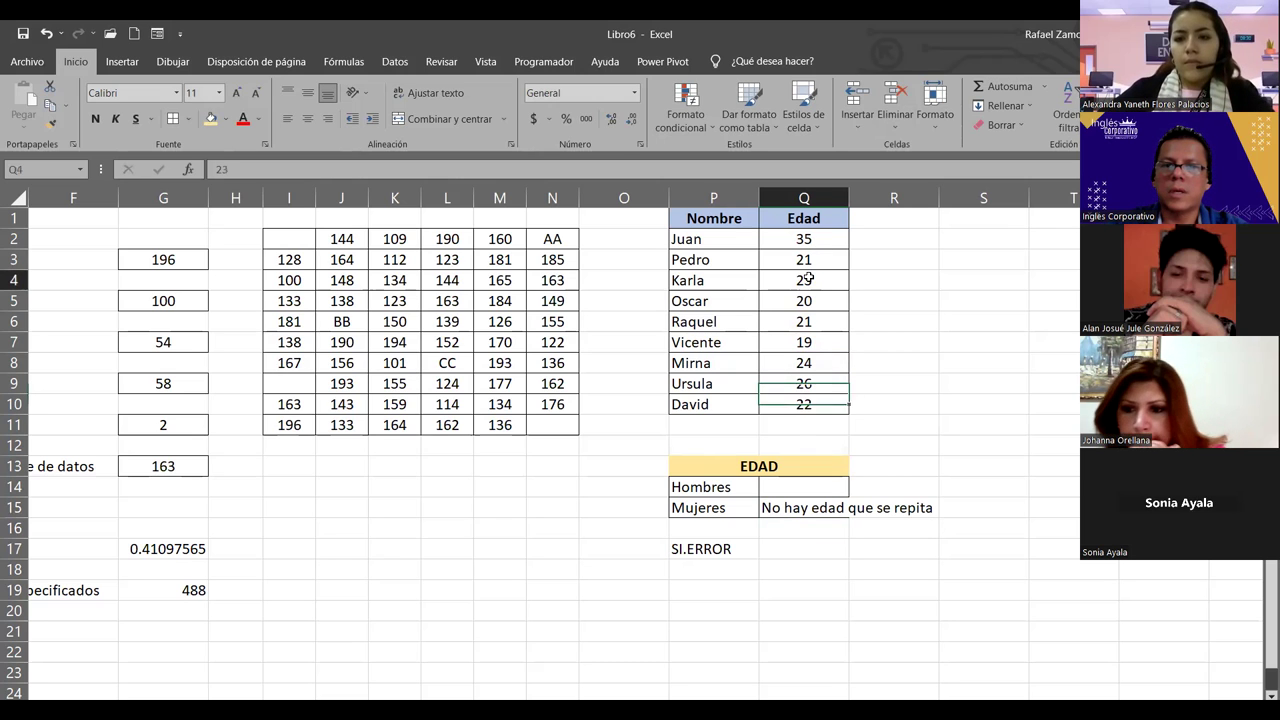
pyautogui.write('21')
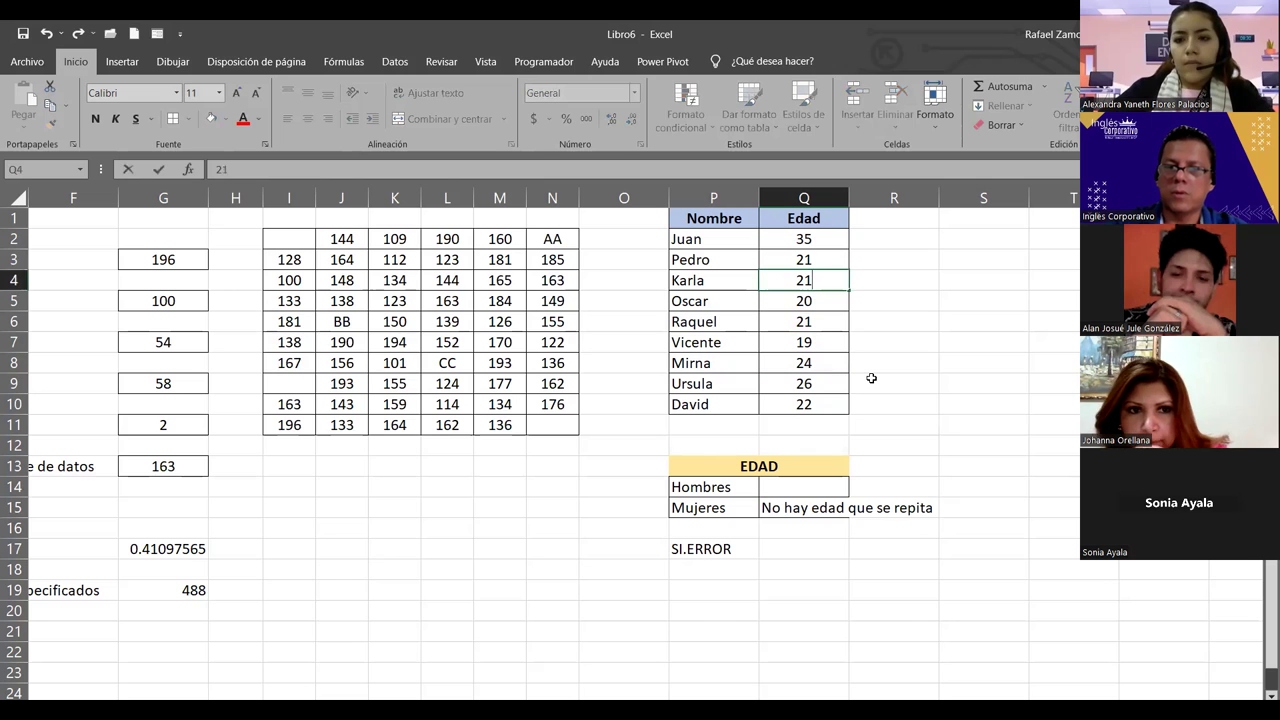
pyautogui.press('Return')
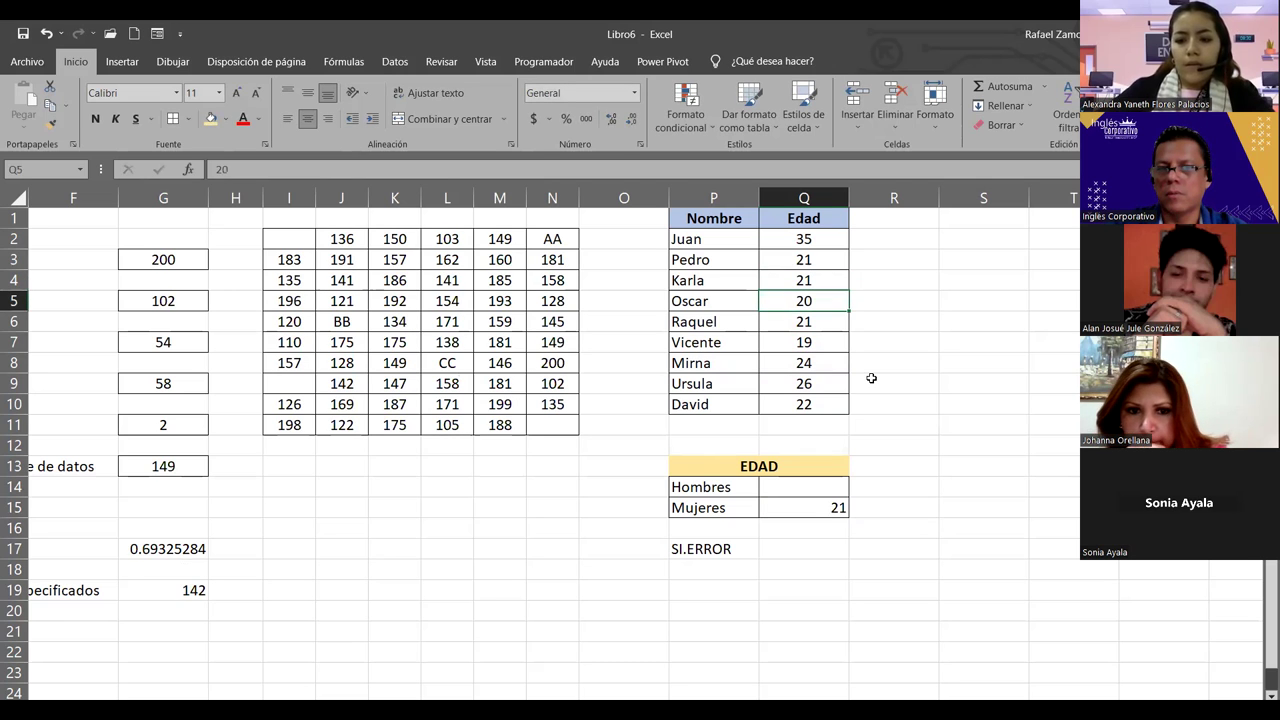
pyautogui.press('Up')
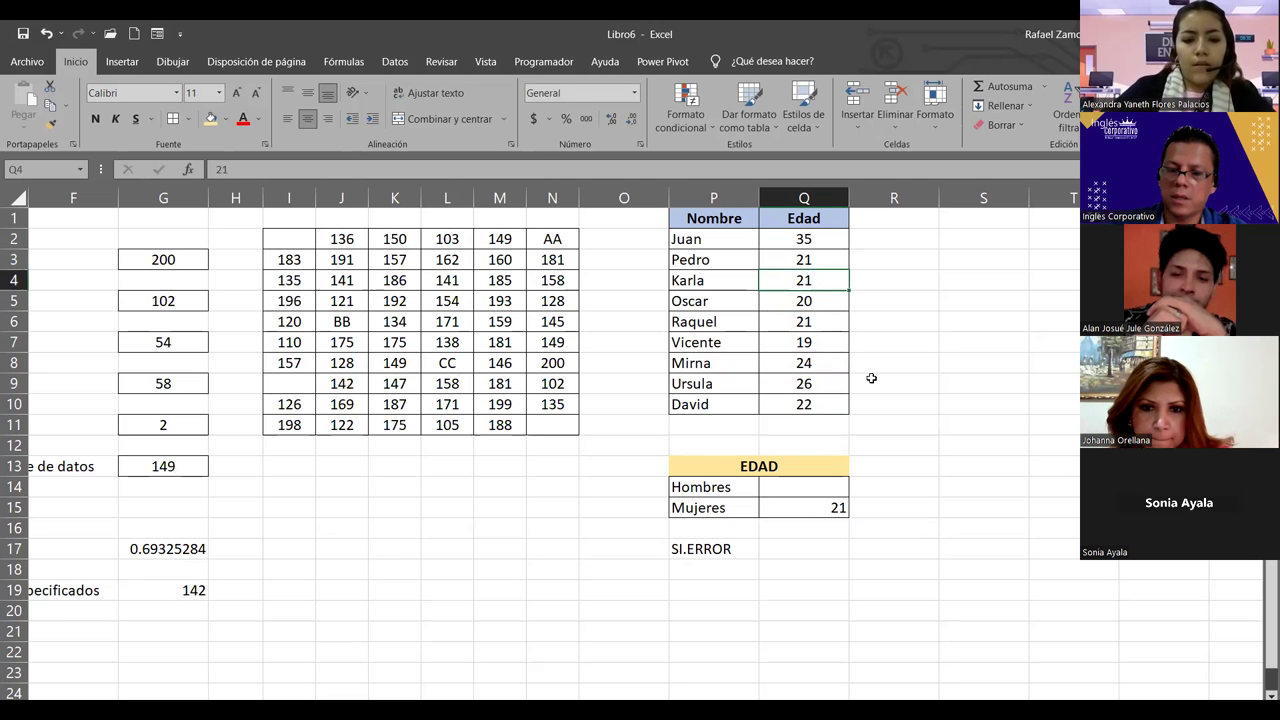
pyautogui.write('26')
pyautogui.press('Return')
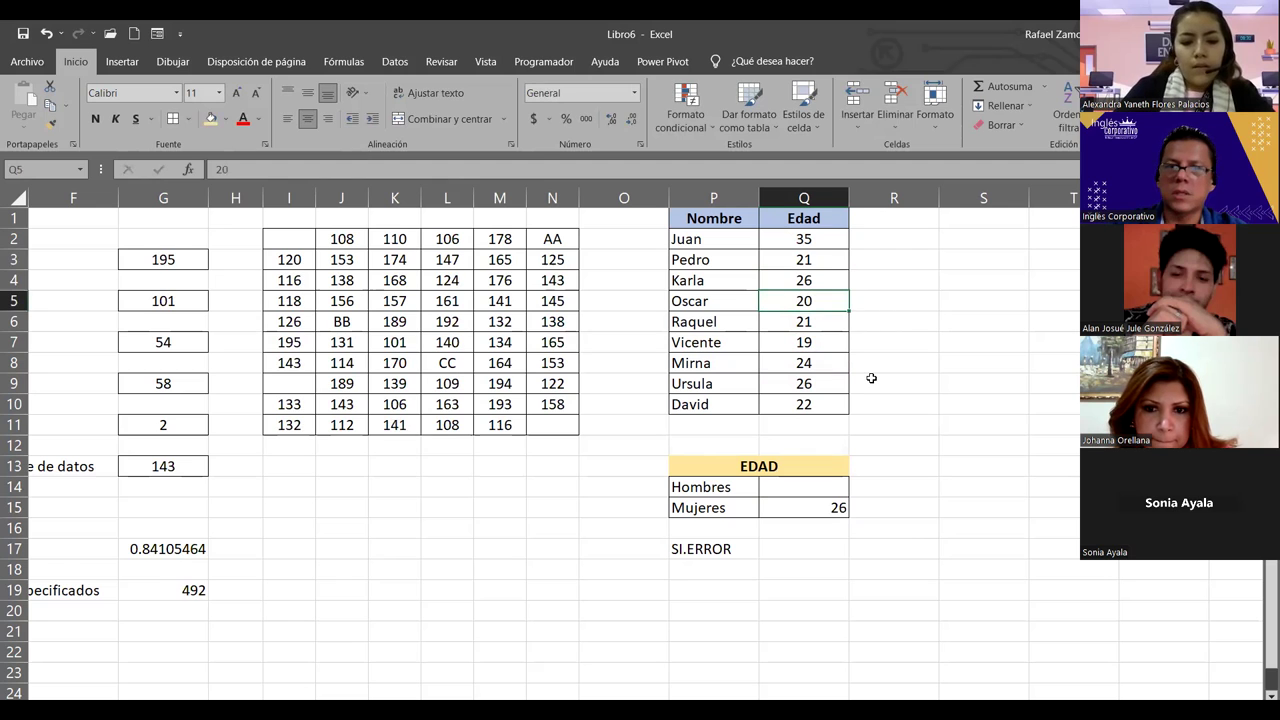
pyautogui.press('Up')
pyautogui.write('30')
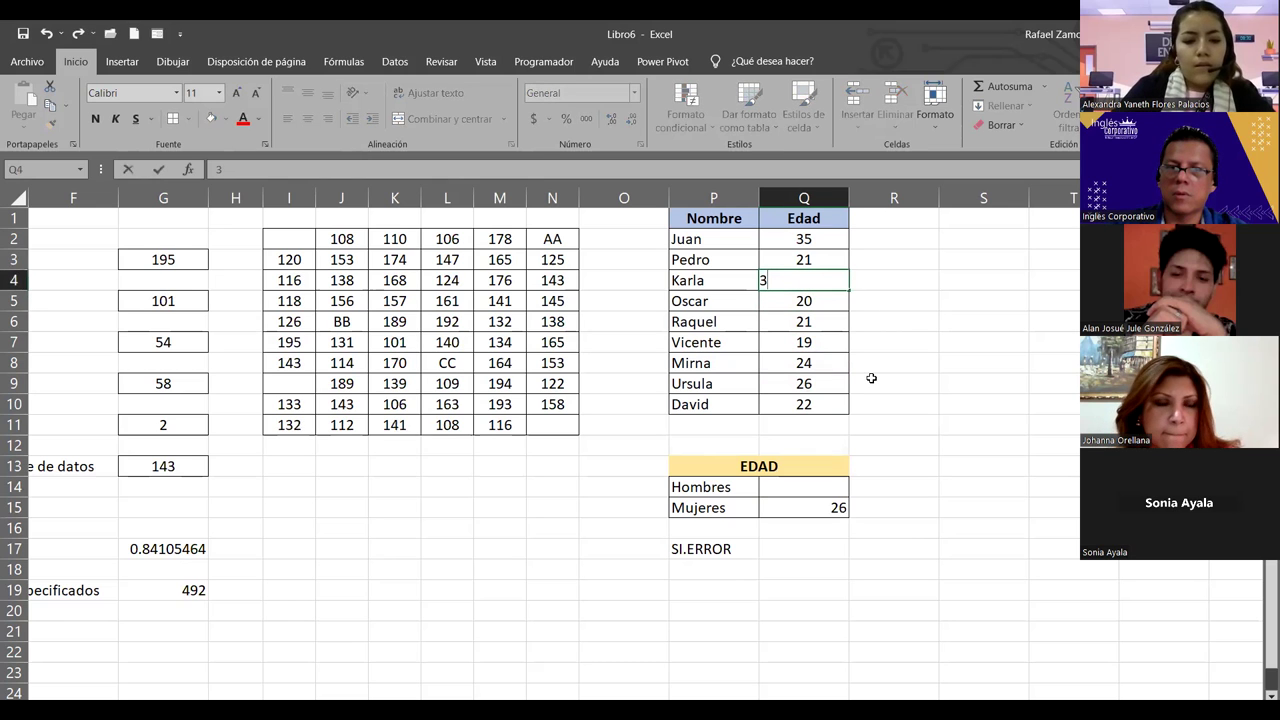
pyautogui.press('Return')
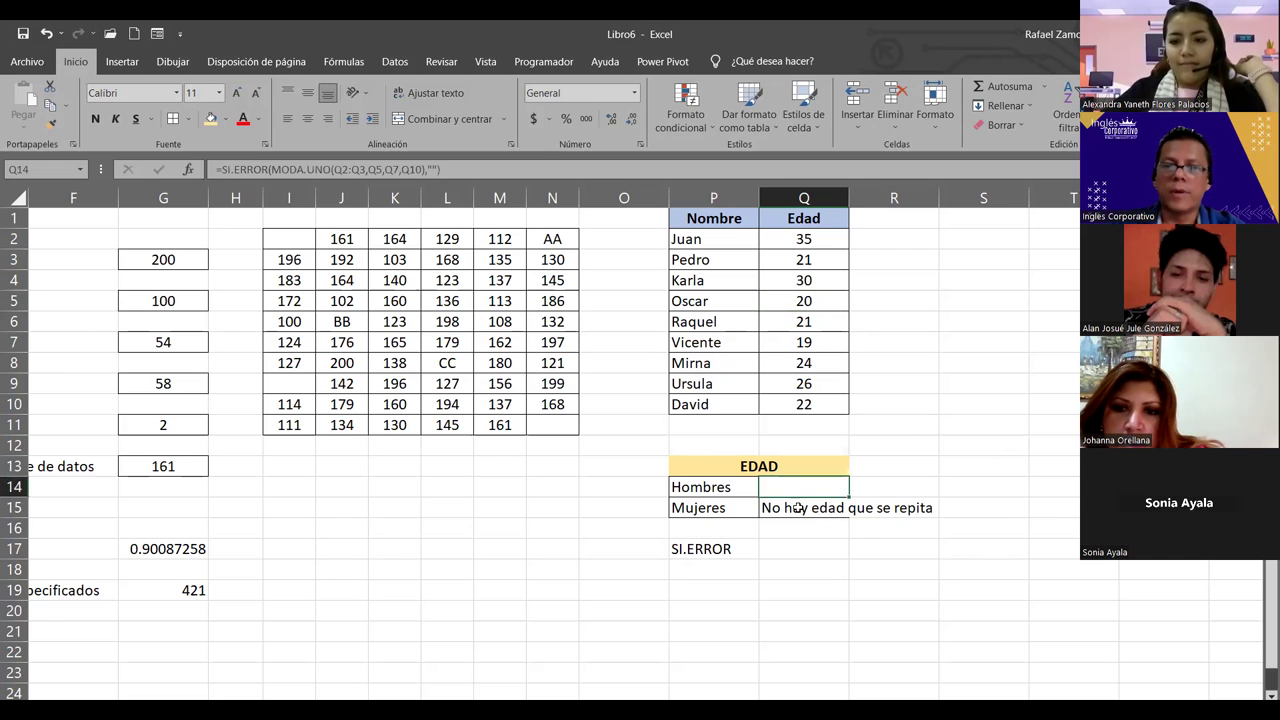
# Open the Mujeres formula in Q15 to review its error value argument, and return to the function list in column A
pyautogui.doubleClick(798, 508)
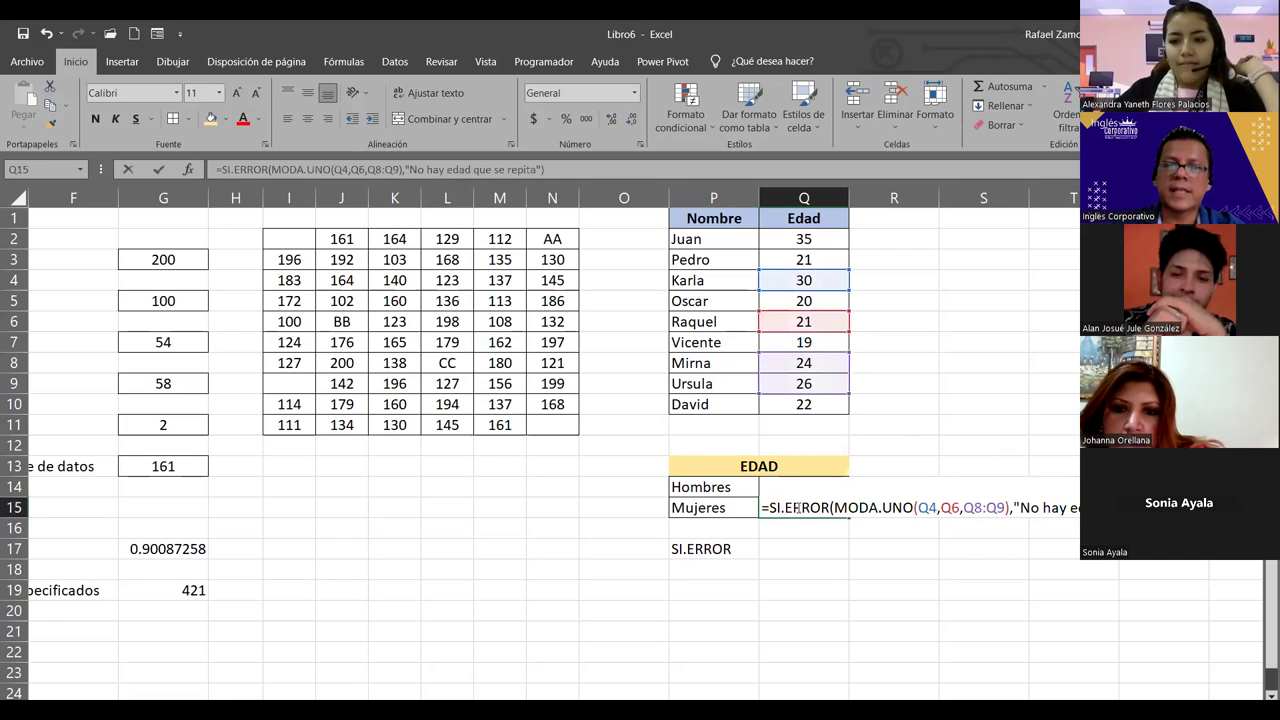
pyautogui.click(1016, 508)
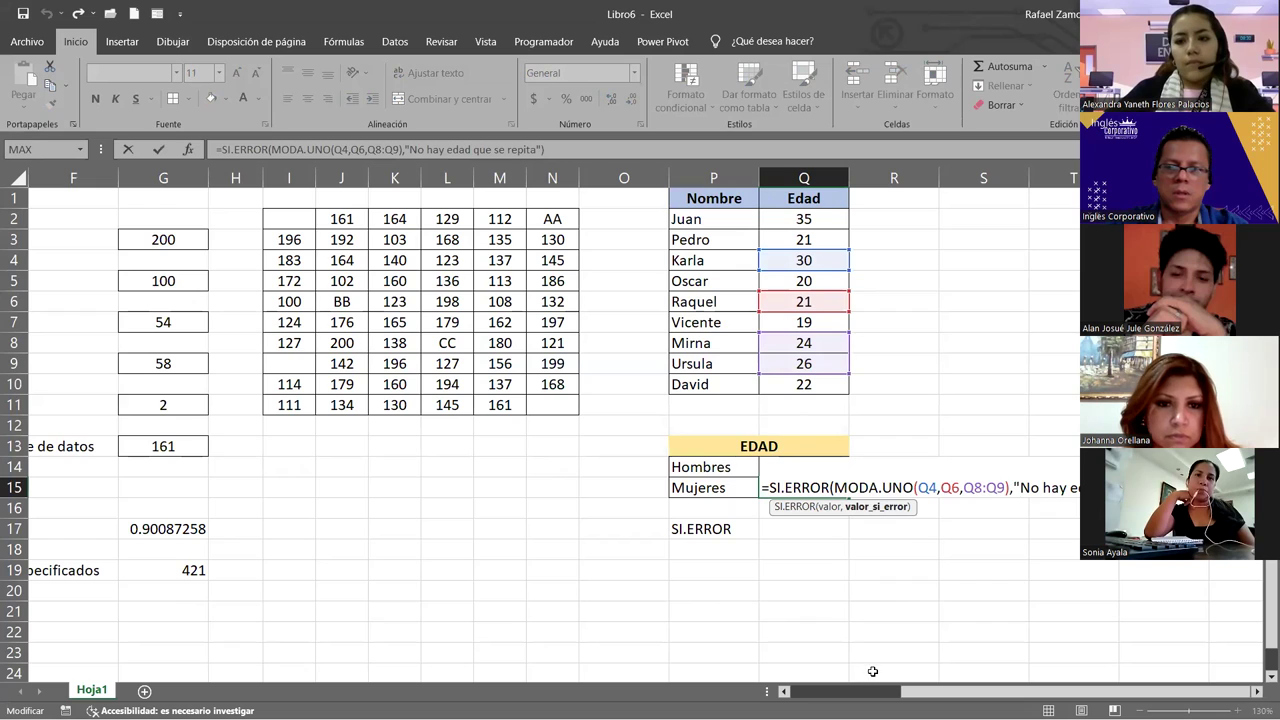
pyautogui.moveTo(845, 691)
pyautogui.mouseDown()
pyautogui.moveTo(836, 686)
pyautogui.moveTo(941, 684)
pyautogui.moveTo(828, 675)
pyautogui.mouseUp()
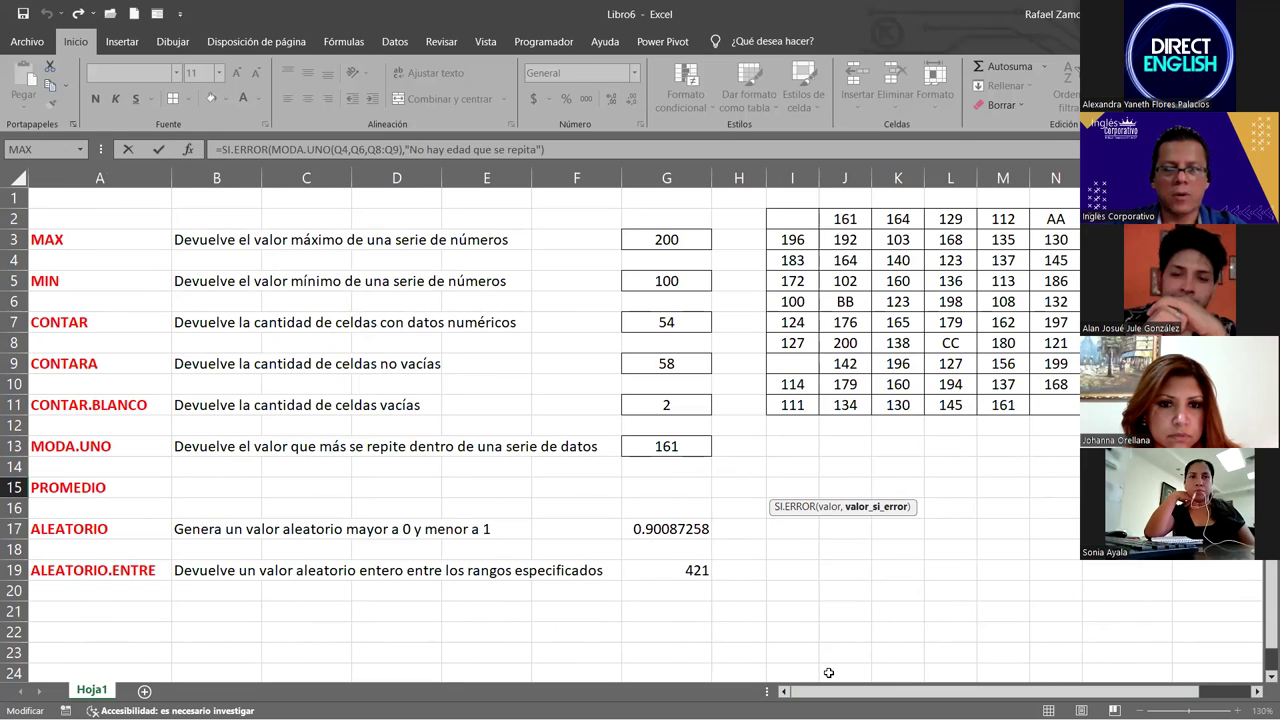